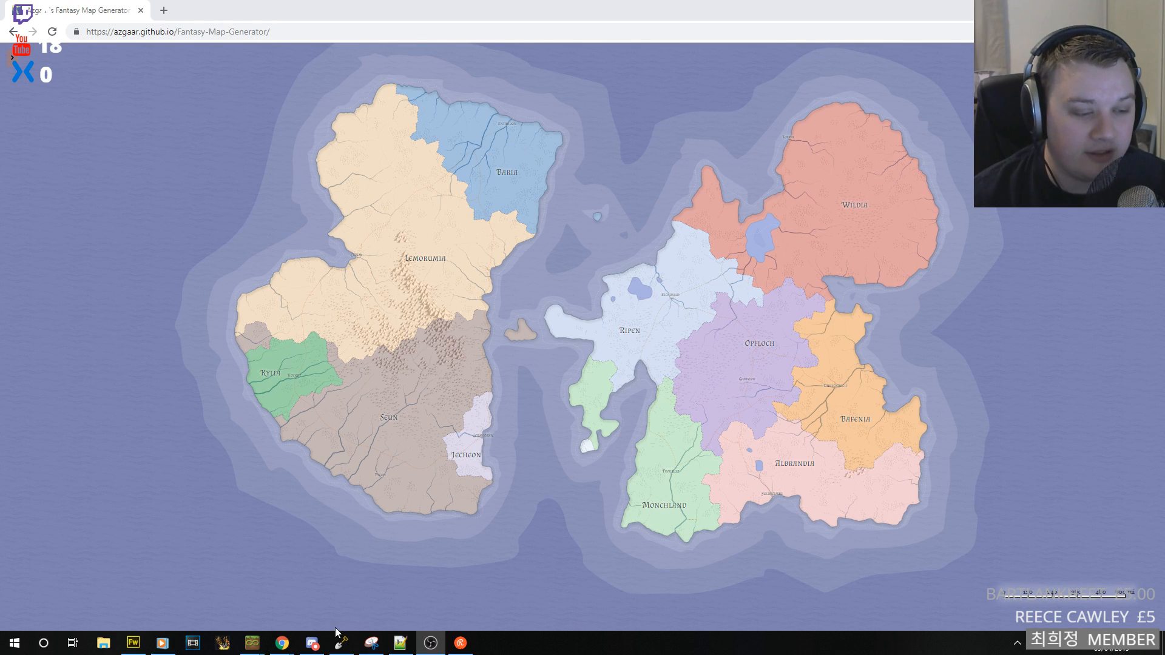
# - Switch to Discord, check the server-chat channel for recent messages, and return to the map generator
pyautogui.moveTo(316, 646)
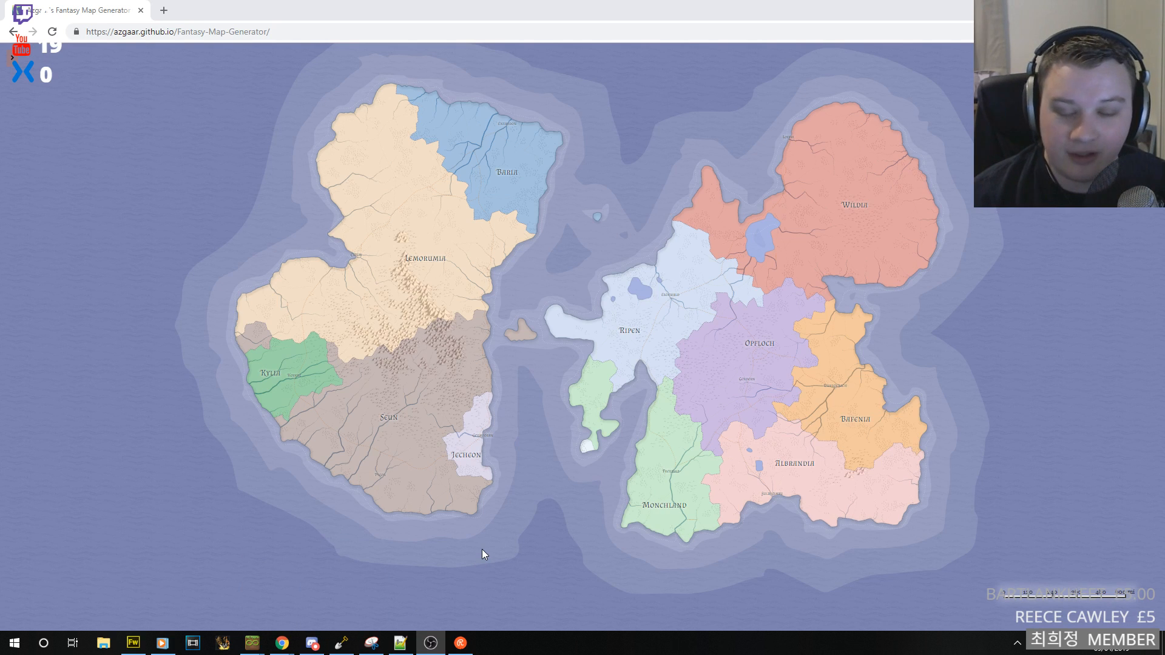
pyautogui.click(312, 643)
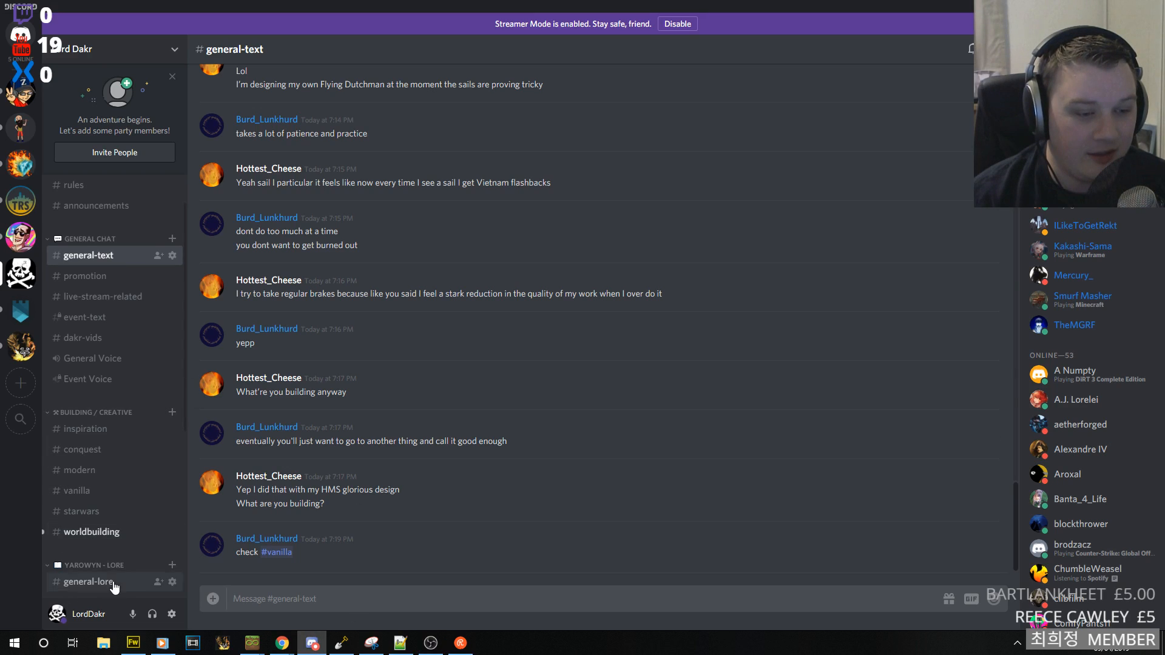
pyautogui.scroll(-5, 121, 577)
pyautogui.click(120, 554)
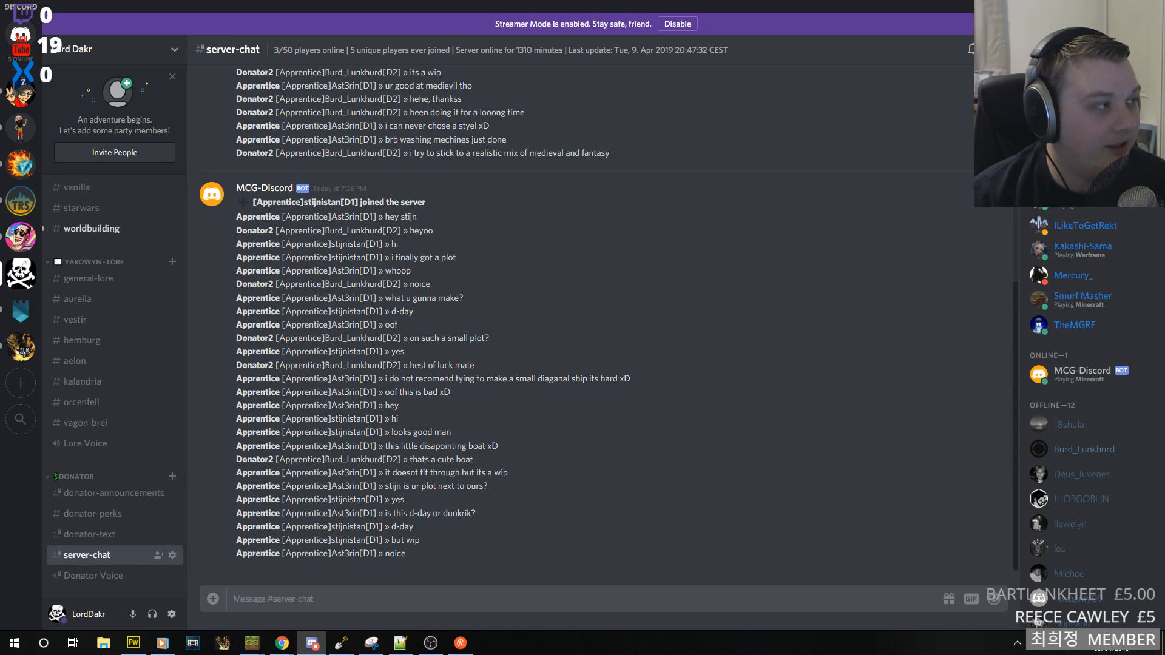
pyautogui.click(1122, 7)
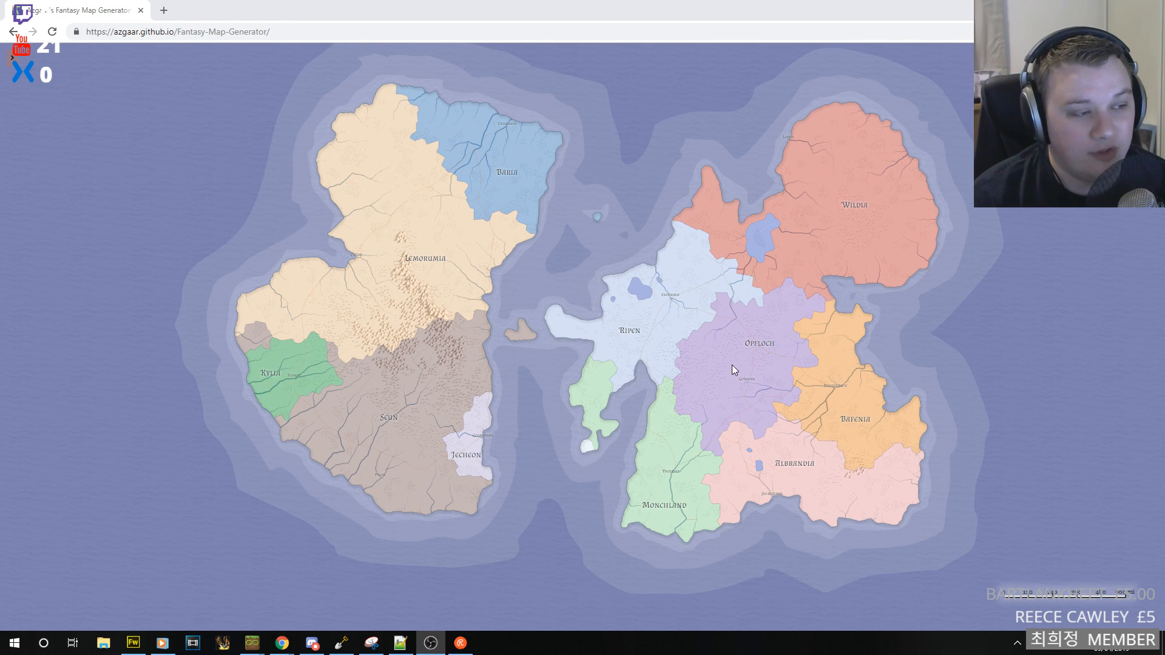
# - Set the heightmap template to Mainland and generate a new map
pyautogui.click(755, 368)
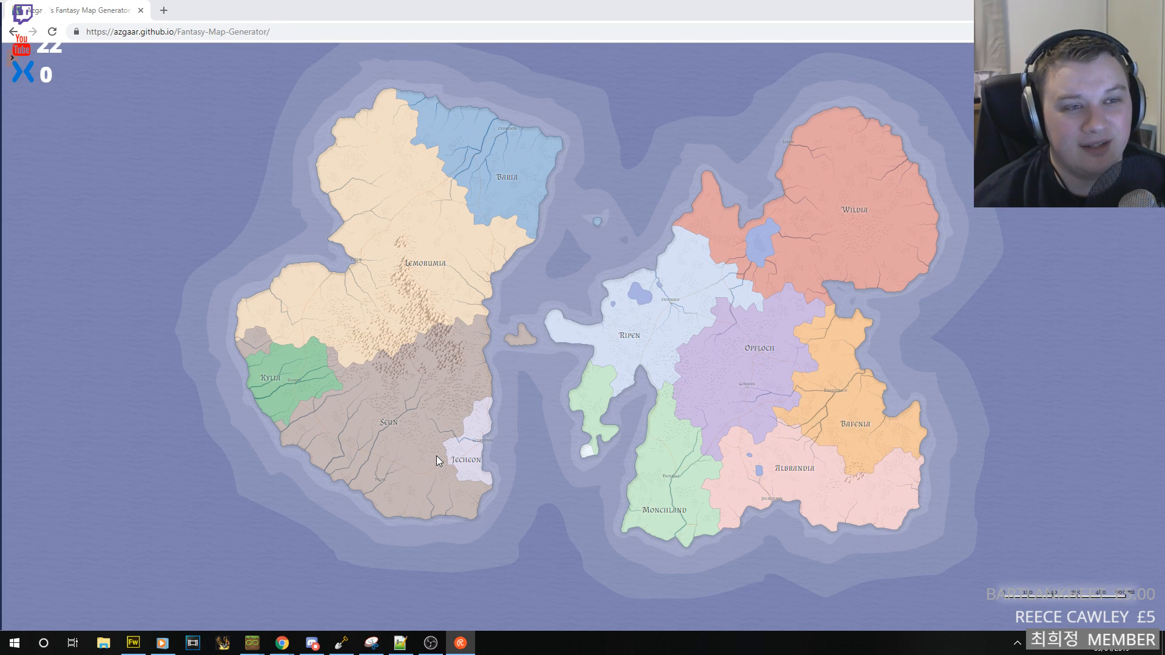
pyautogui.moveTo(712, 344); pyautogui.dragTo(698, 360)
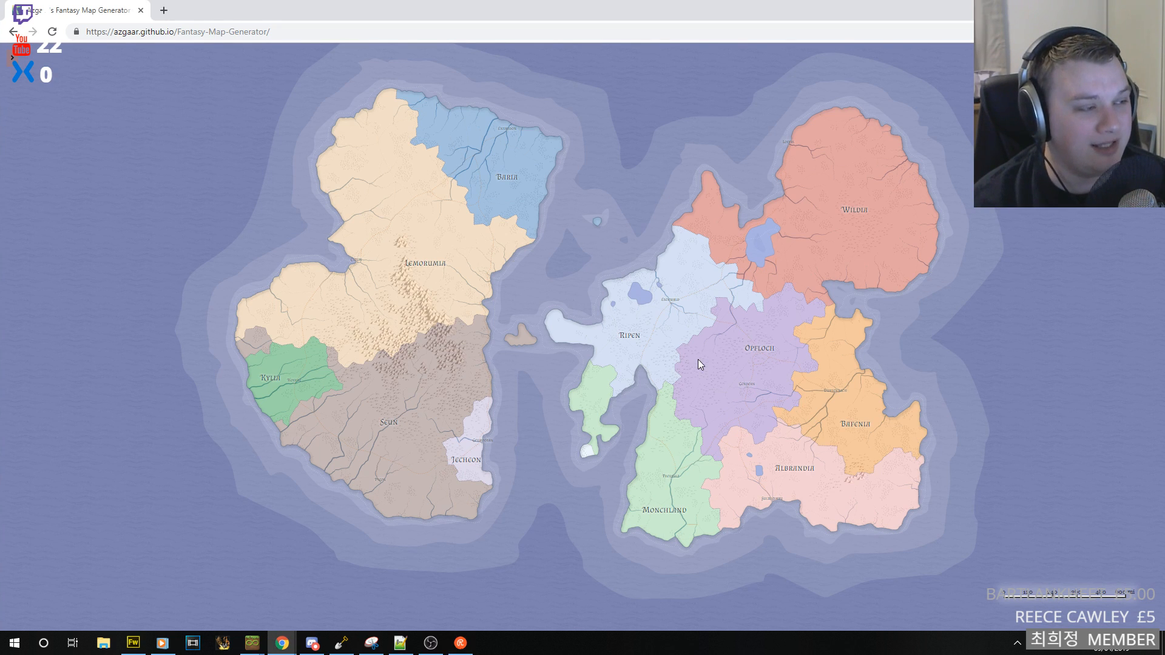
pyautogui.click(12, 57)
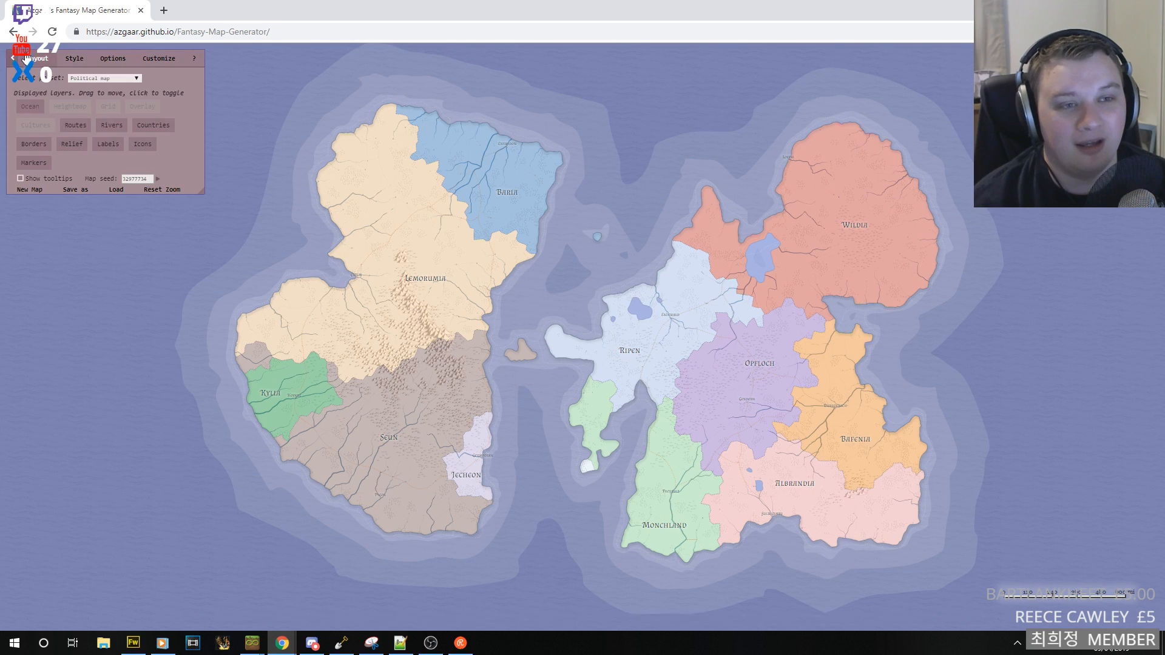
pyautogui.click(74, 58)
pyautogui.click(113, 58)
pyautogui.click(159, 59)
pyautogui.click(113, 58)
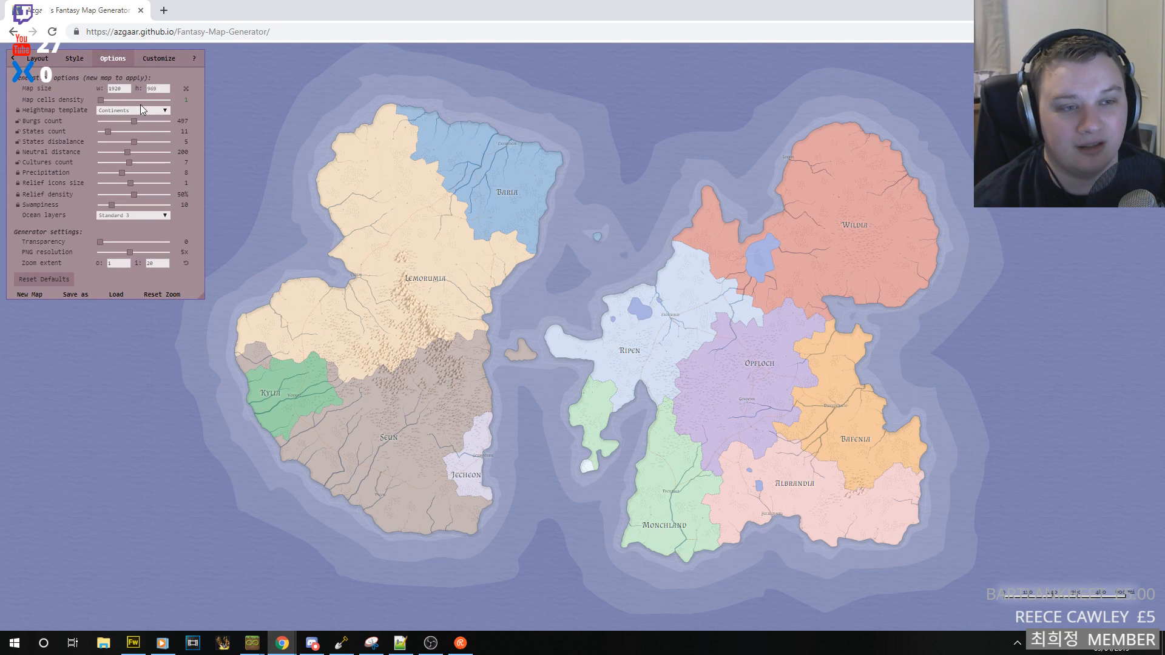
pyautogui.click(163, 112)
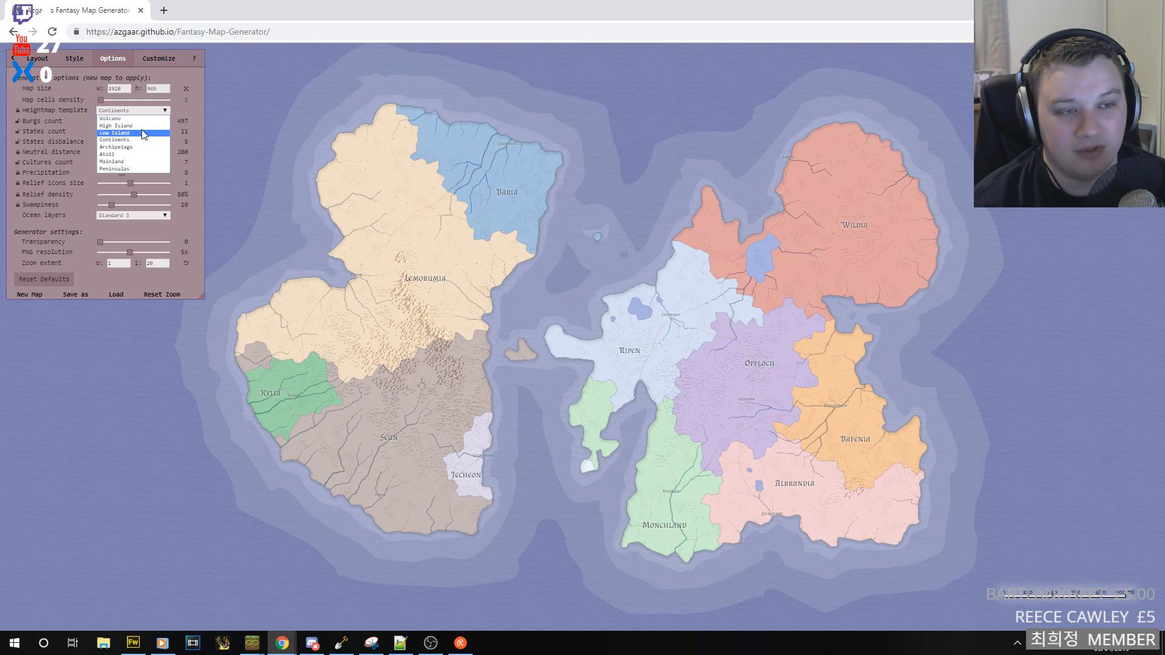
pyautogui.click(137, 161)
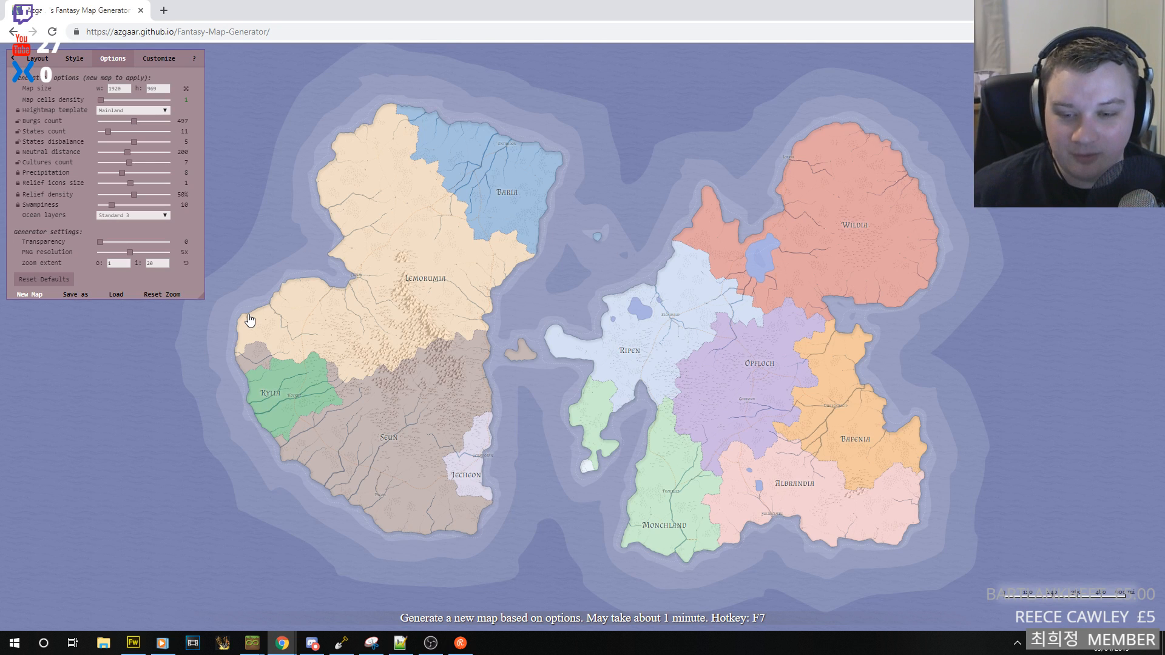
pyautogui.press('F7')
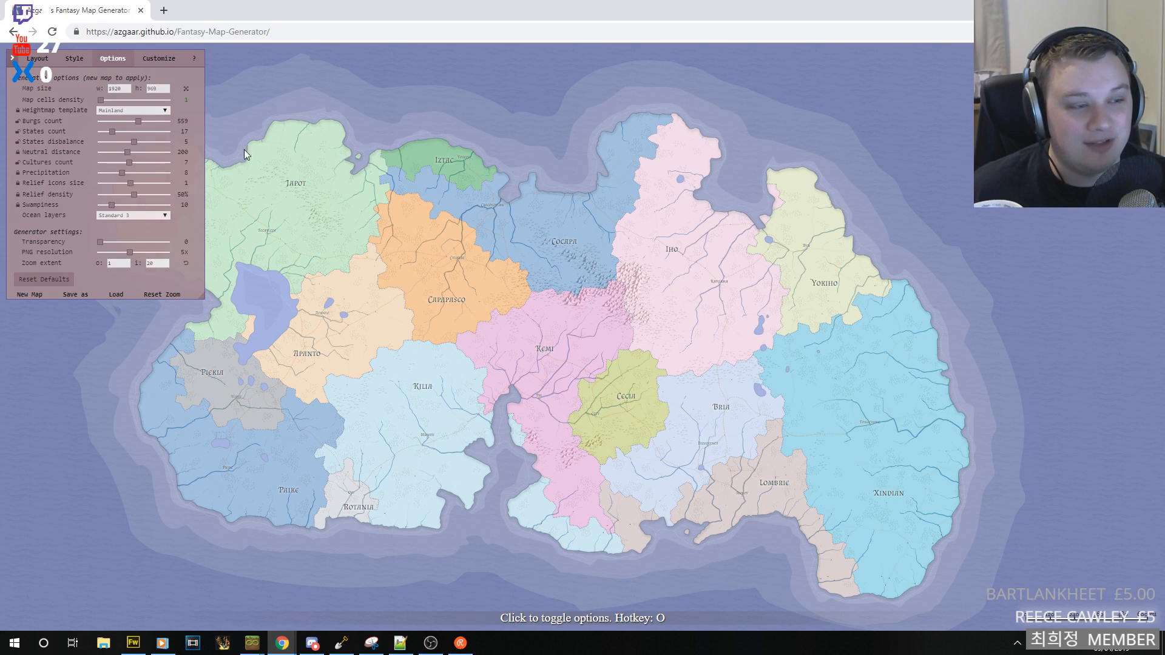
pyautogui.click(13, 57)
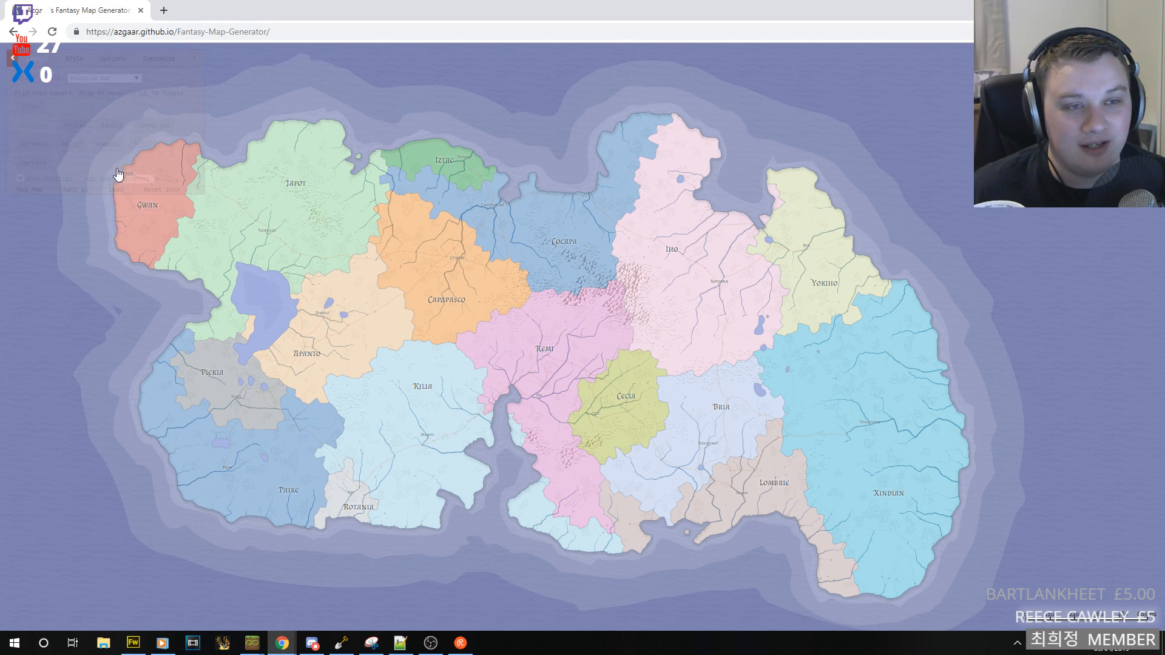
pyautogui.click(12, 58)
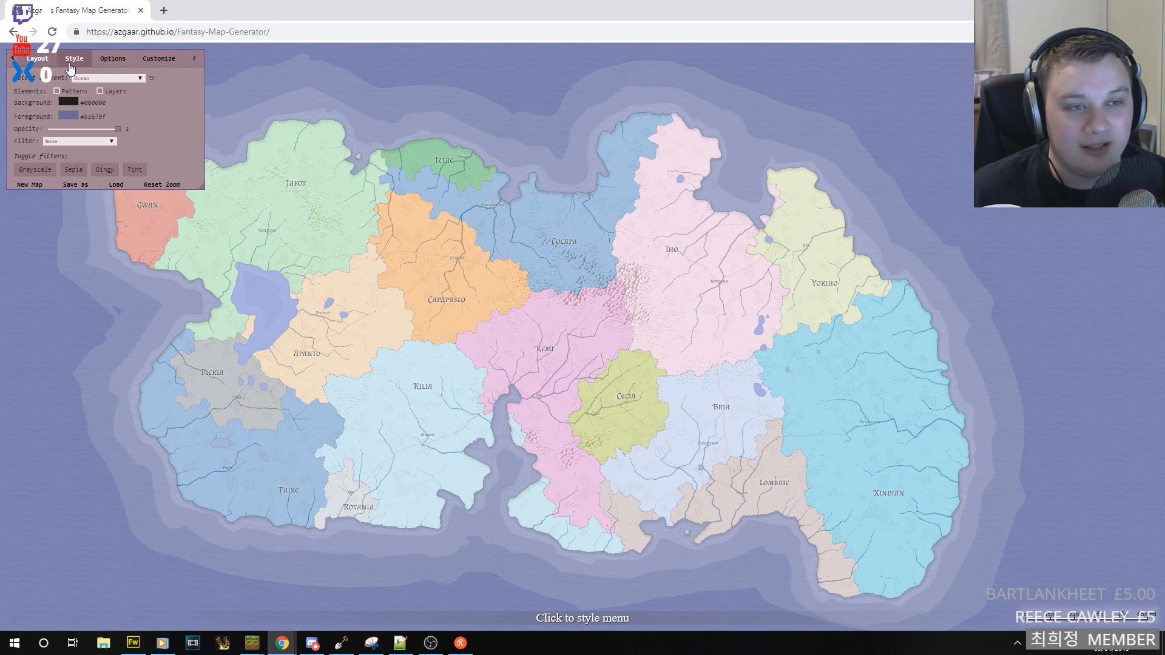
pyautogui.click(122, 78)
pyautogui.click(121, 78)
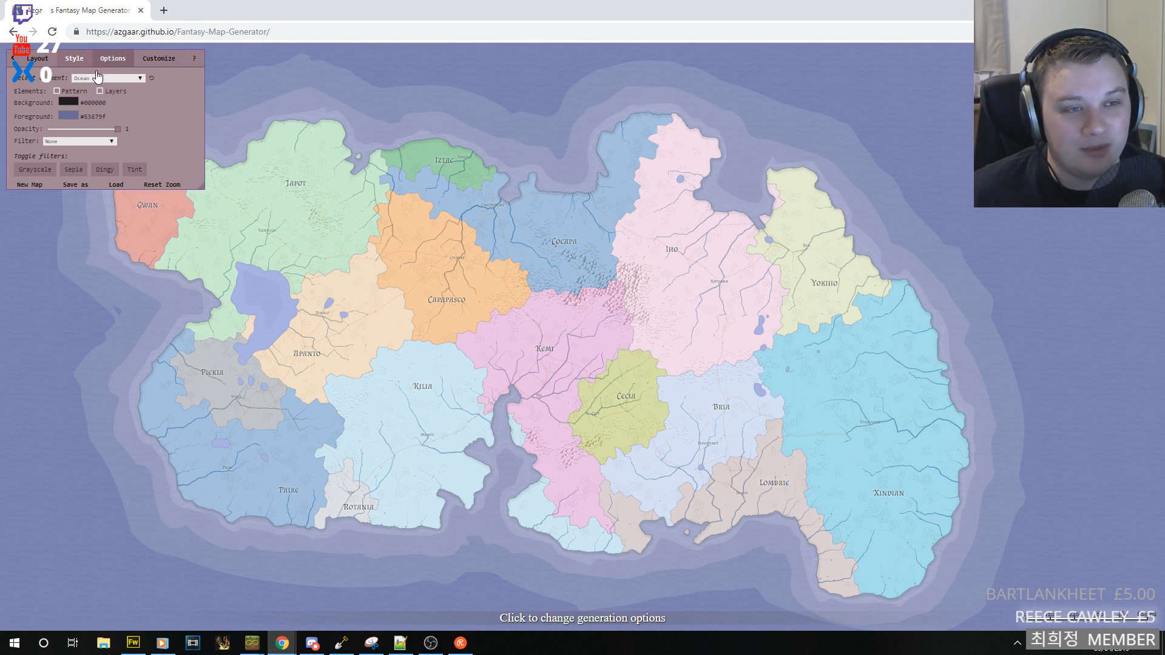
pyautogui.click(112, 58)
# - Turn off the map's Routes, Labels, Borders and Countries layers and hide the options
pyautogui.click(37, 58)
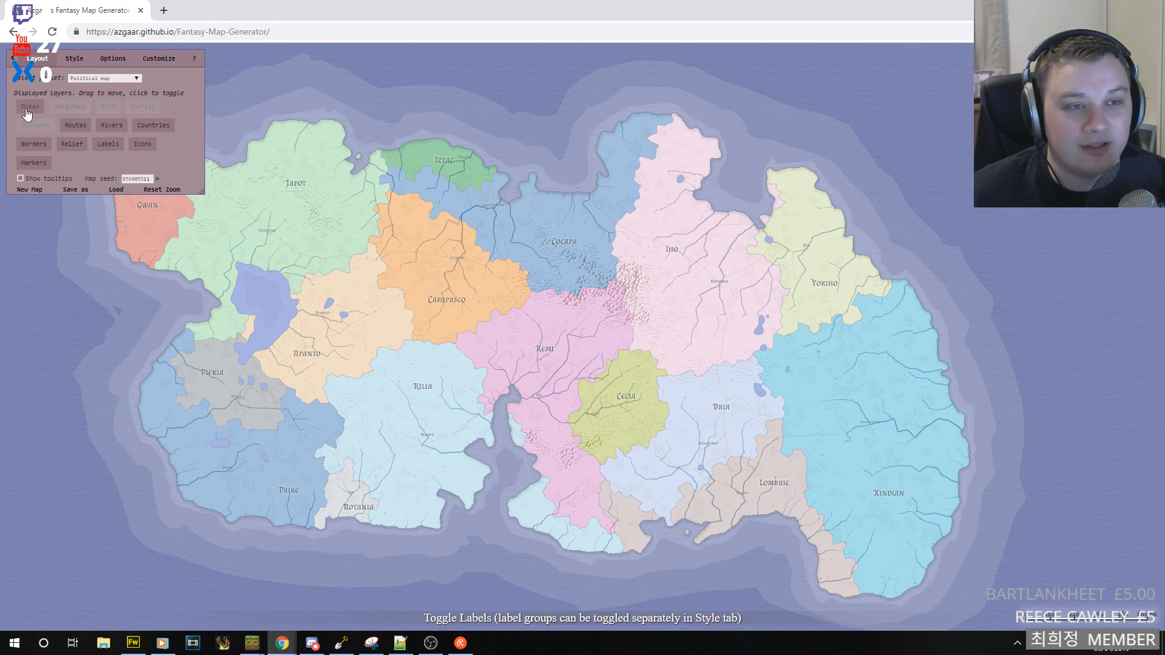
pyautogui.click(75, 125)
pyautogui.click(108, 144)
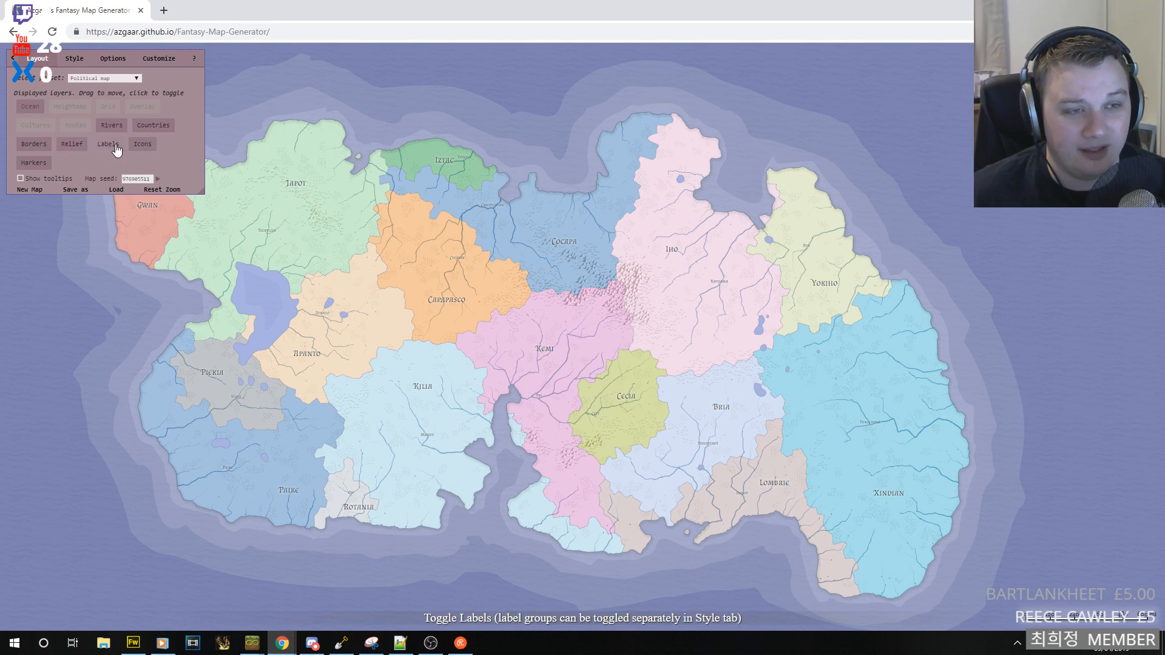
pyautogui.click(33, 144)
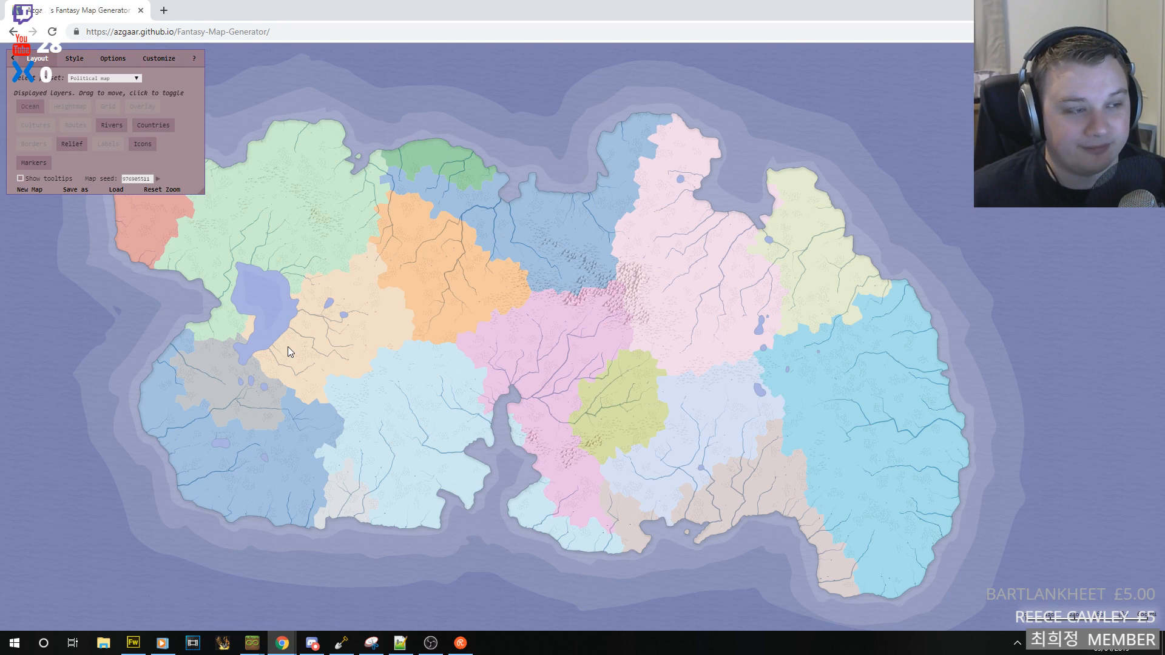
pyautogui.click(153, 125)
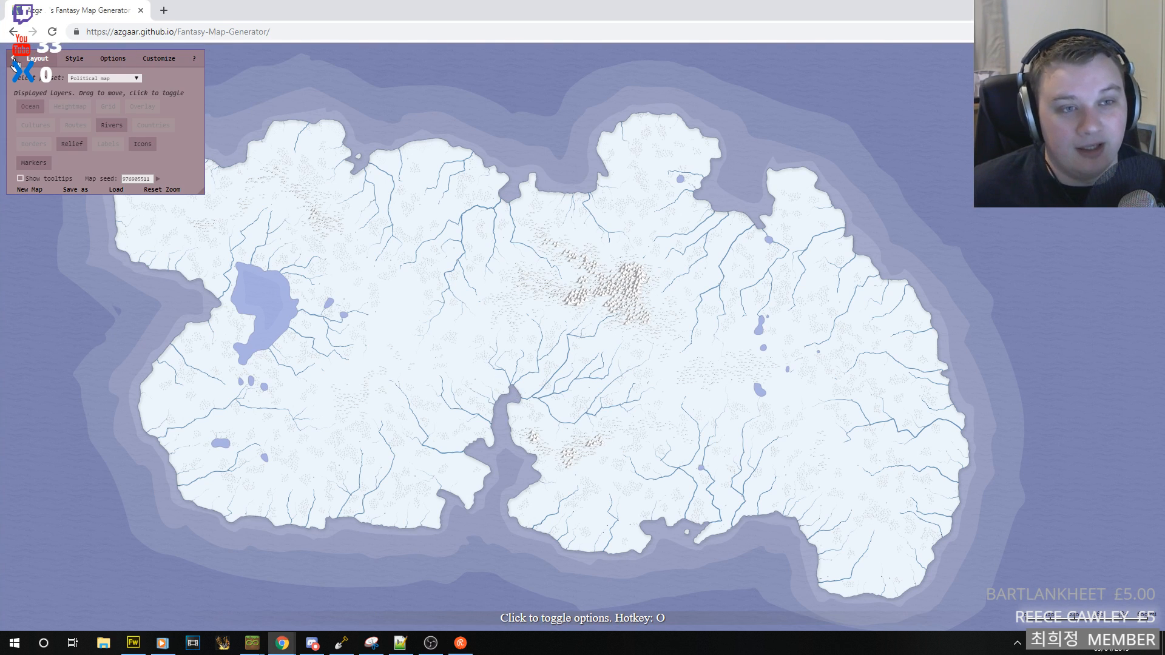
pyautogui.click(13, 61)
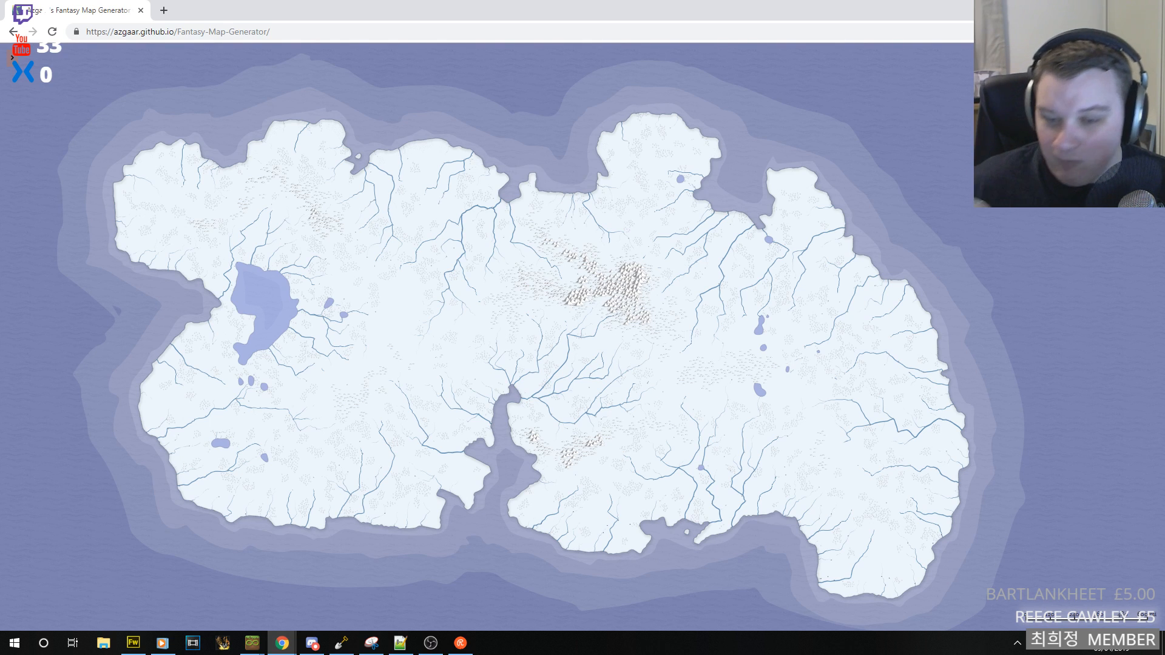
# - Switch to Notepad++ and review the map requirements for the two main continents, the island chain and the circular mountain range
pyautogui.click(400, 643)
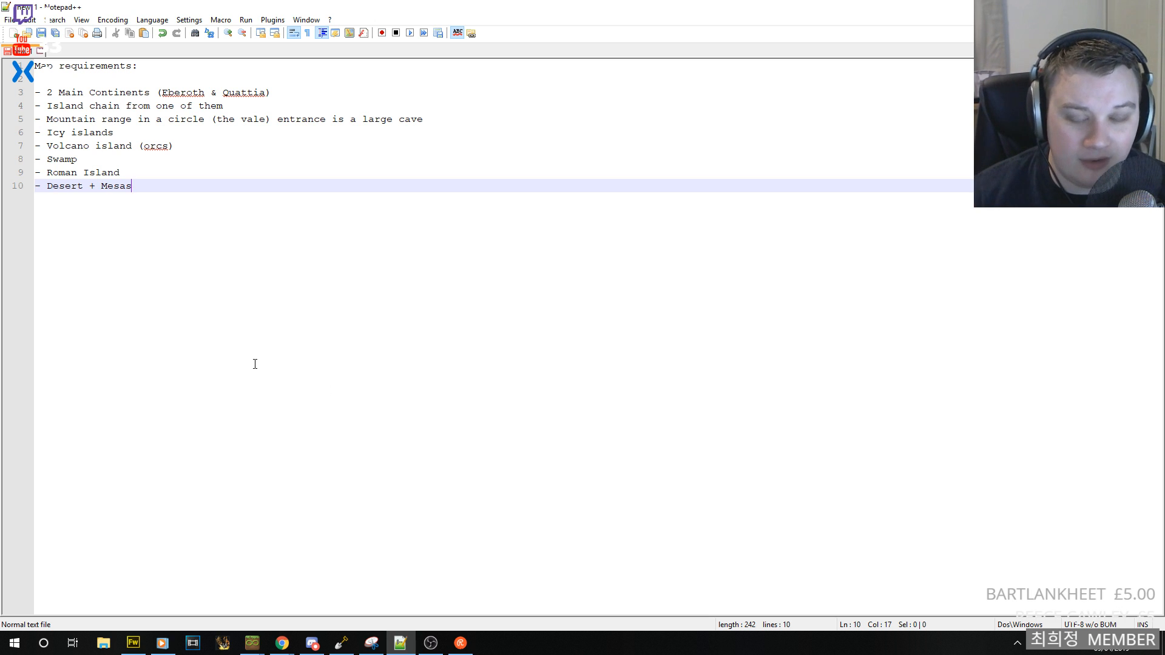
pyautogui.moveTo(48, 95); pyautogui.dragTo(328, 92)
pyautogui.click(312, 101)
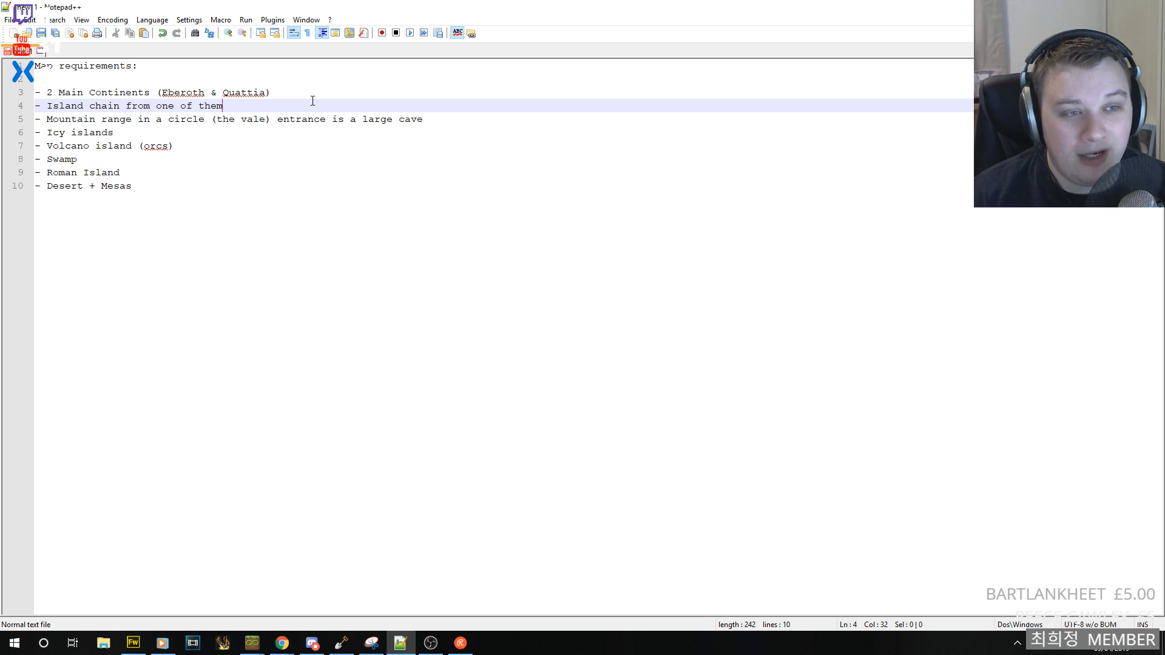
pyautogui.doubleClick(200, 92)
pyautogui.doubleClick(244, 92)
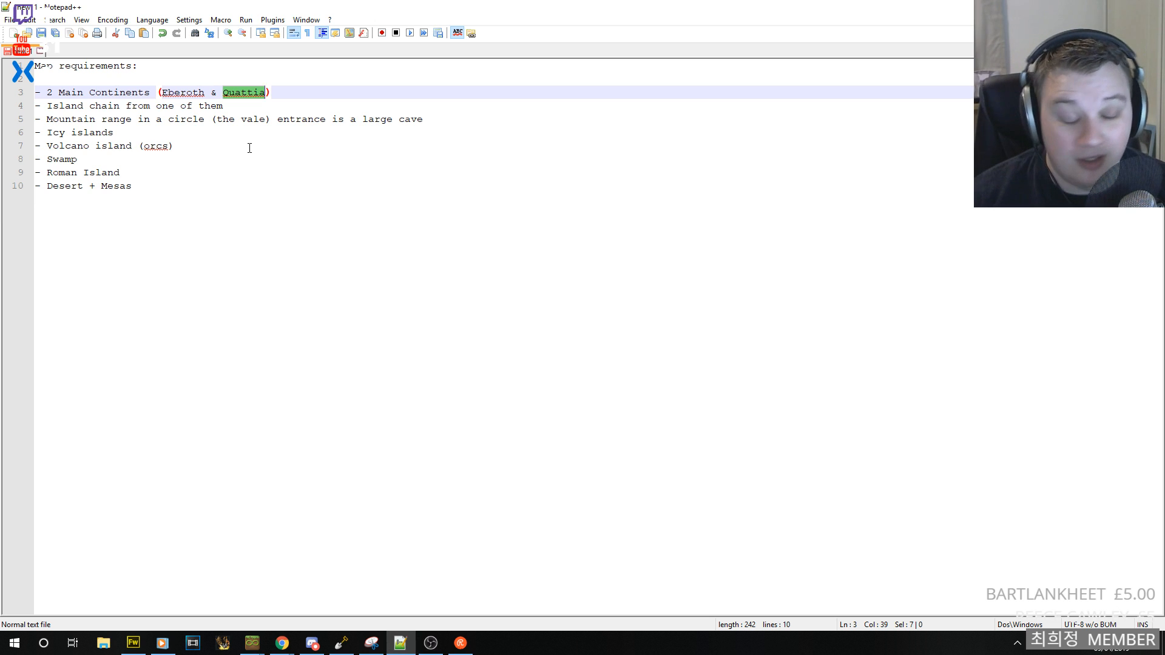
pyautogui.moveTo(47, 105); pyautogui.dragTo(245, 108)
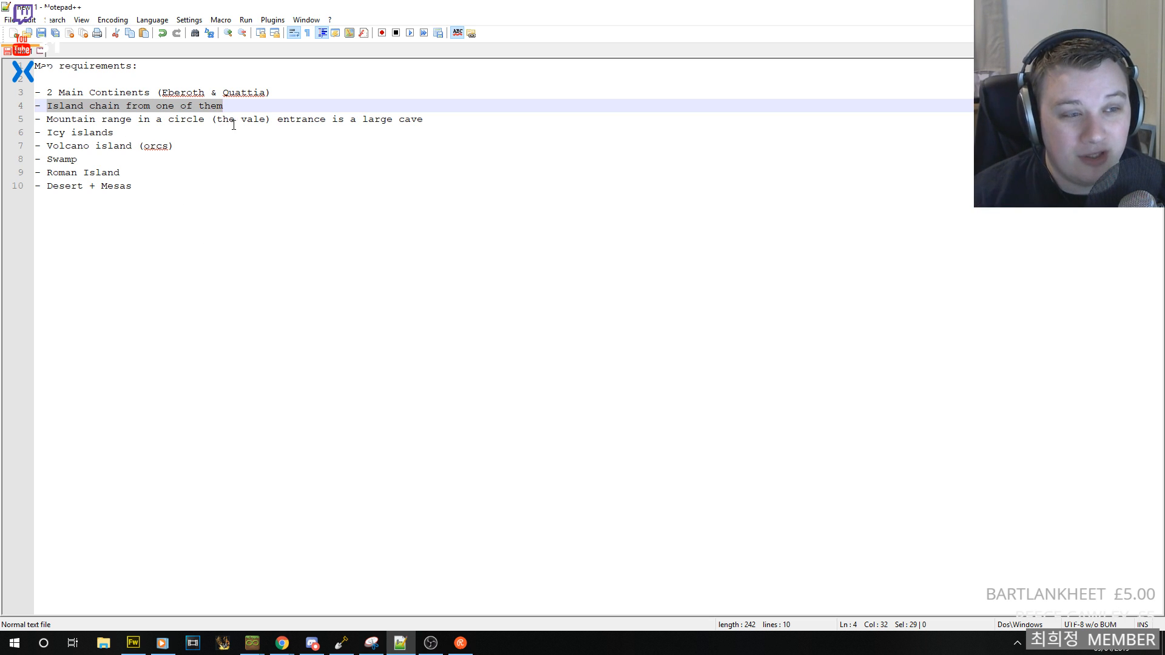
pyautogui.click(260, 119)
pyautogui.doubleClick(262, 119)
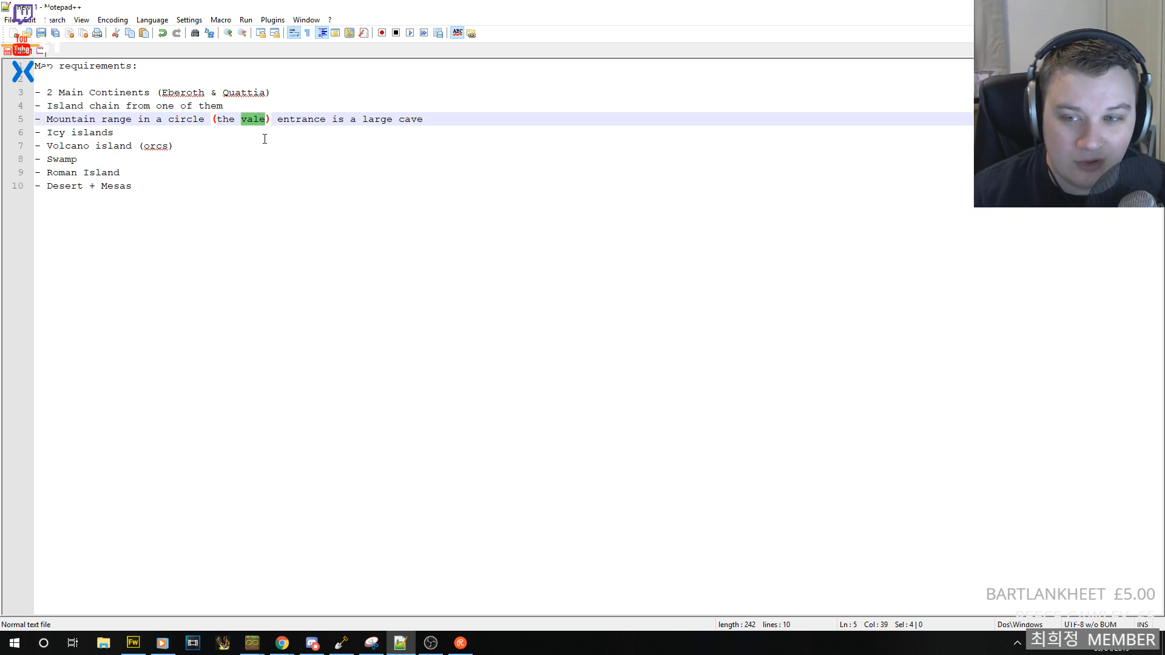
pyautogui.doubleClick(298, 120)
pyautogui.doubleClick(372, 120)
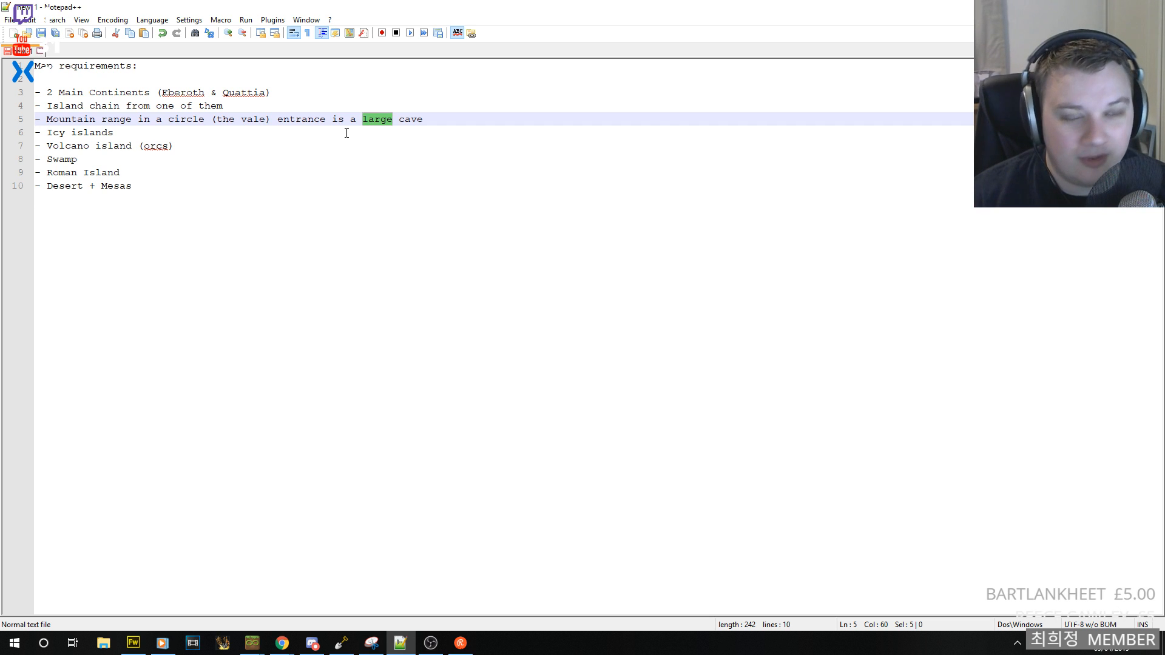
# - Review the remaining map requirements: icy islands, volcano island, swamp, Roman island, and desert with mesas
pyautogui.doubleClick(91, 132)
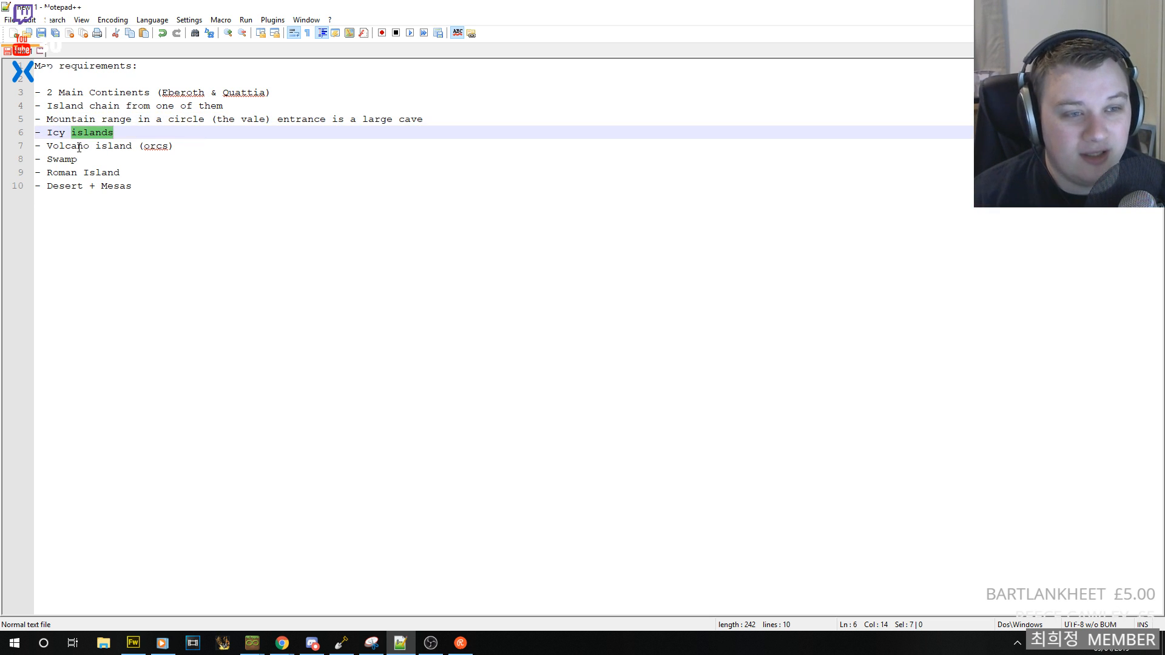
pyautogui.doubleClick(68, 146)
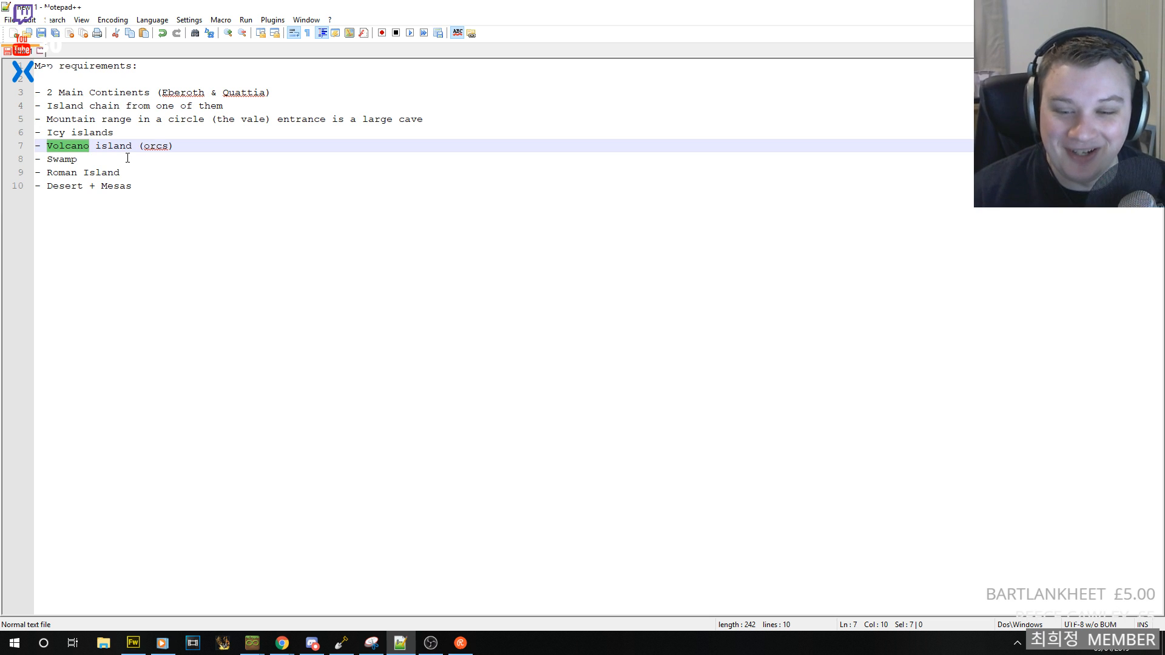
pyautogui.doubleClick(155, 145)
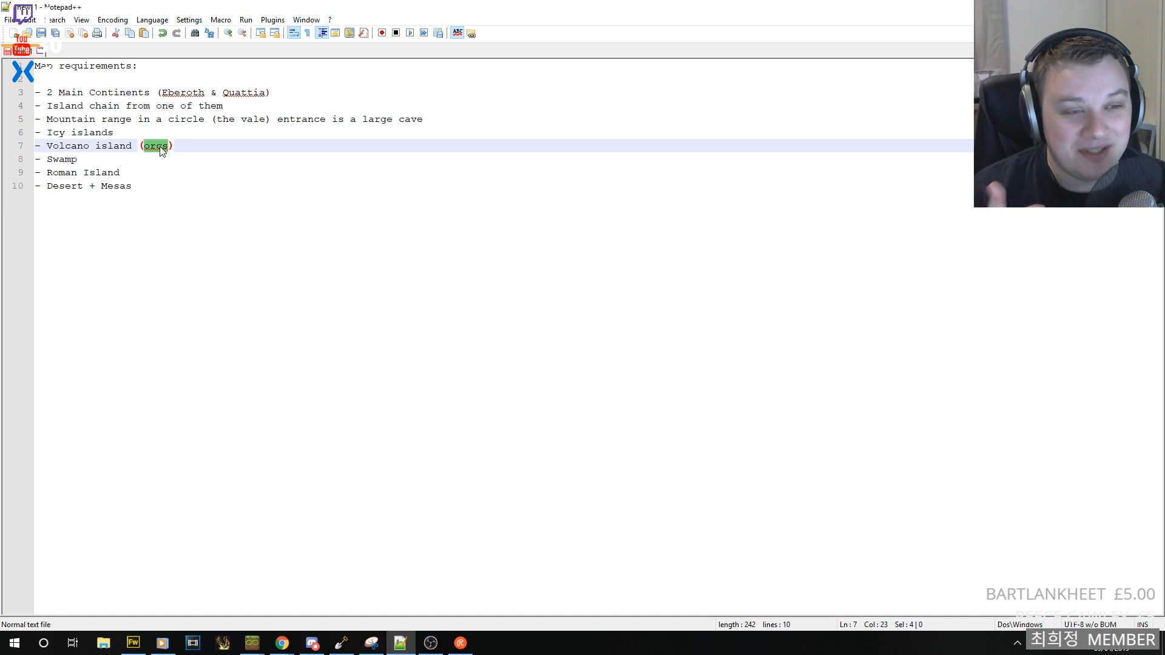
pyautogui.doubleClick(62, 159)
pyautogui.doubleClick(62, 172)
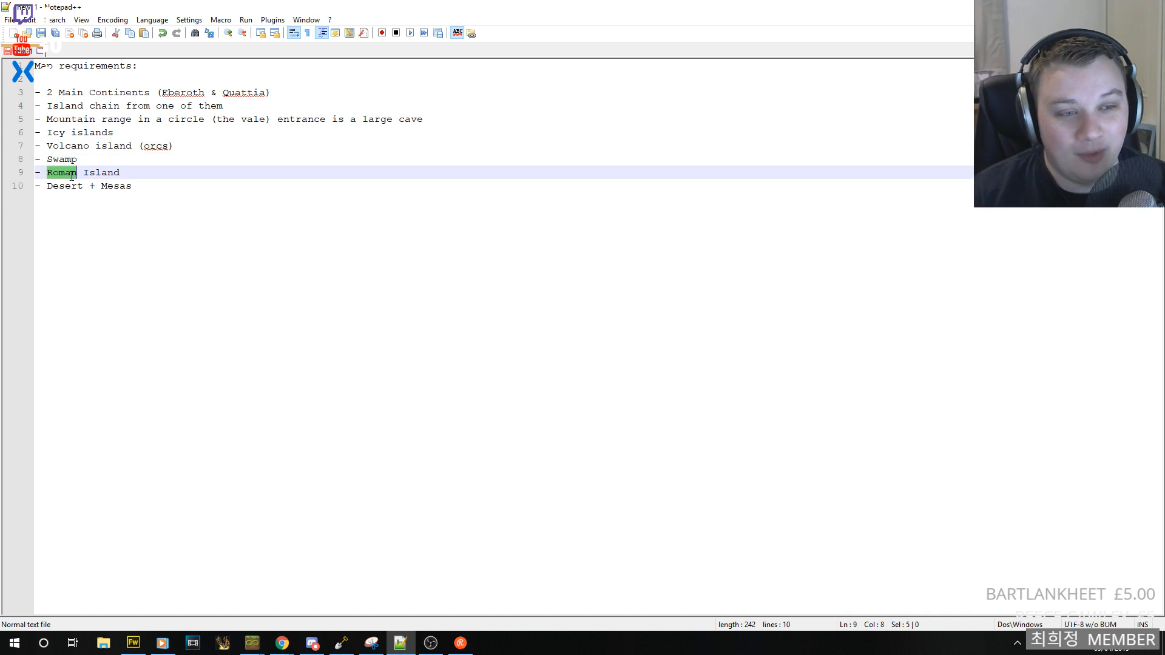
pyautogui.doubleClick(102, 172)
pyautogui.doubleClick(64, 186)
pyautogui.doubleClick(61, 172)
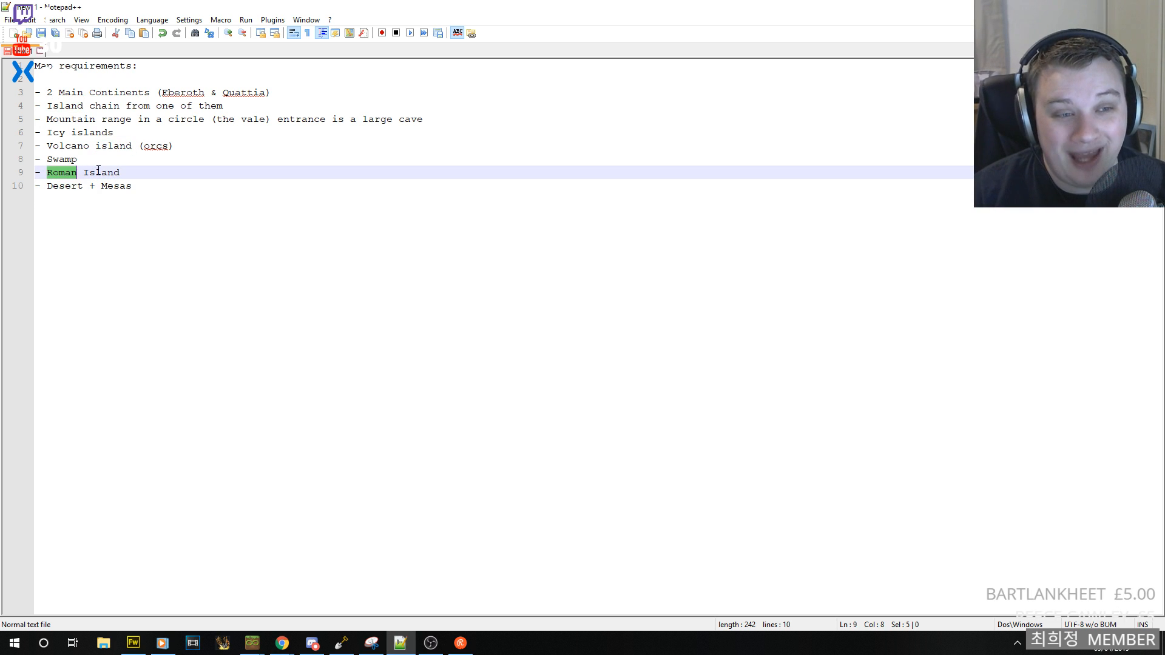
pyautogui.click(198, 198)
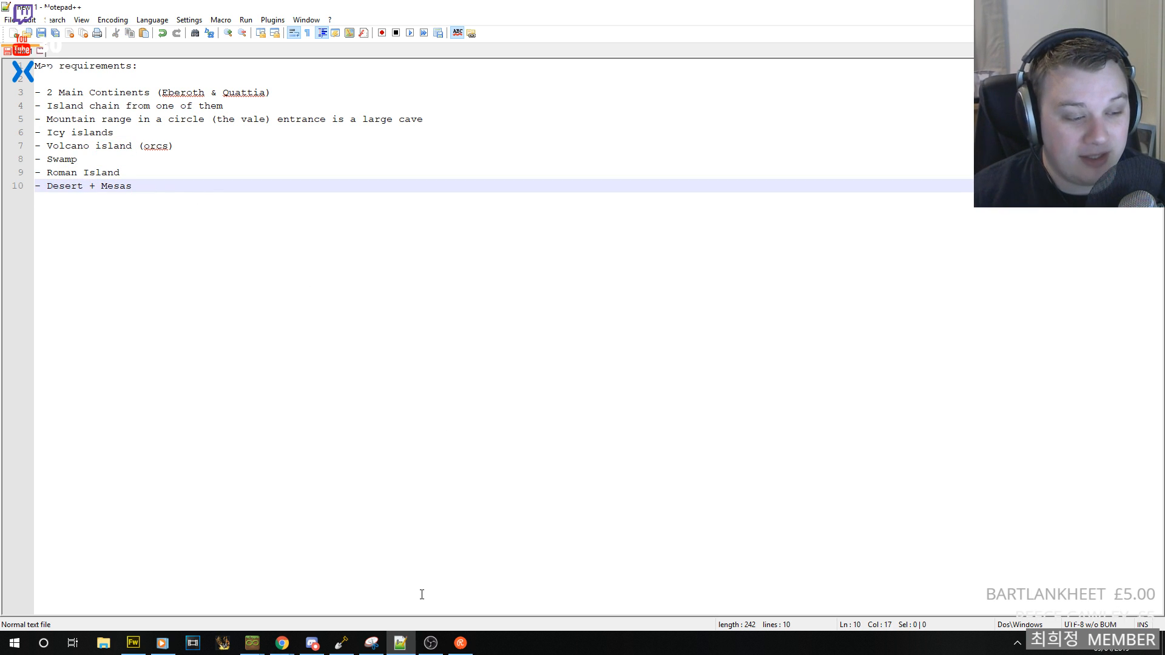
# - Switch to WorldPainter and start a new world with dimensions of 12,032 by 8,064 blocks
pyautogui.click(341, 642)
pyautogui.click(10, 21)
pyautogui.click(38, 35)
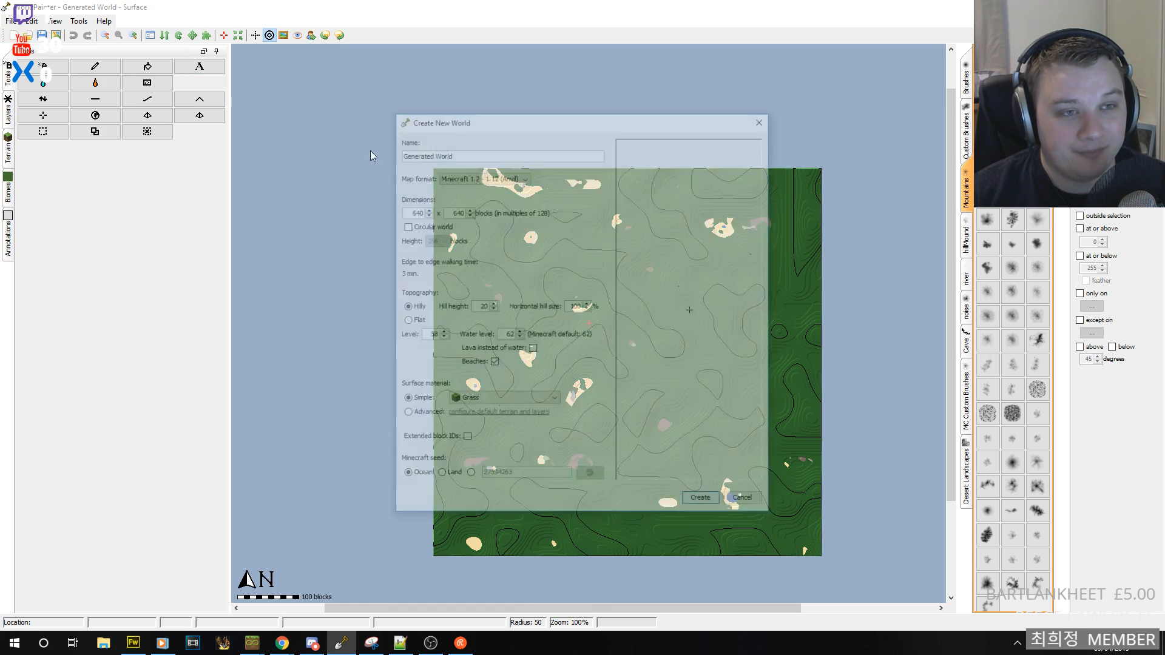
pyautogui.doubleClick(408, 211)
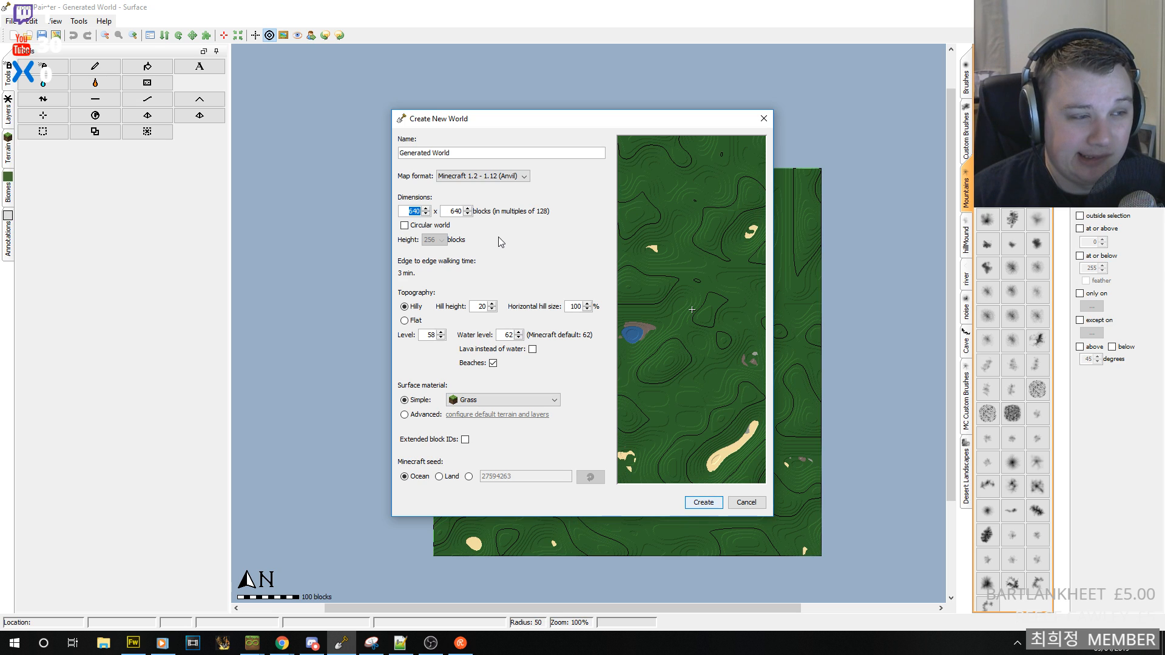
pyautogui.write('12032')
pyautogui.click(455, 210)
pyautogui.doubleClick(455, 210)
pyautogui.write('8000')
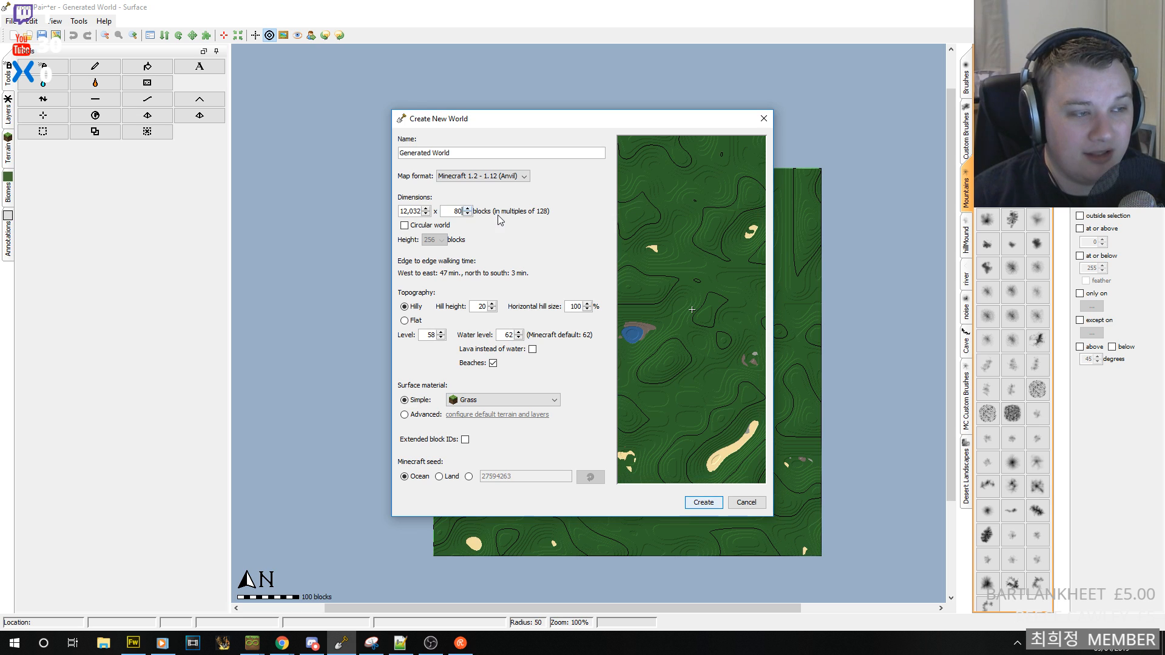
# - Name the new world PatreonMedieval
pyautogui.tripleClick(456, 152)
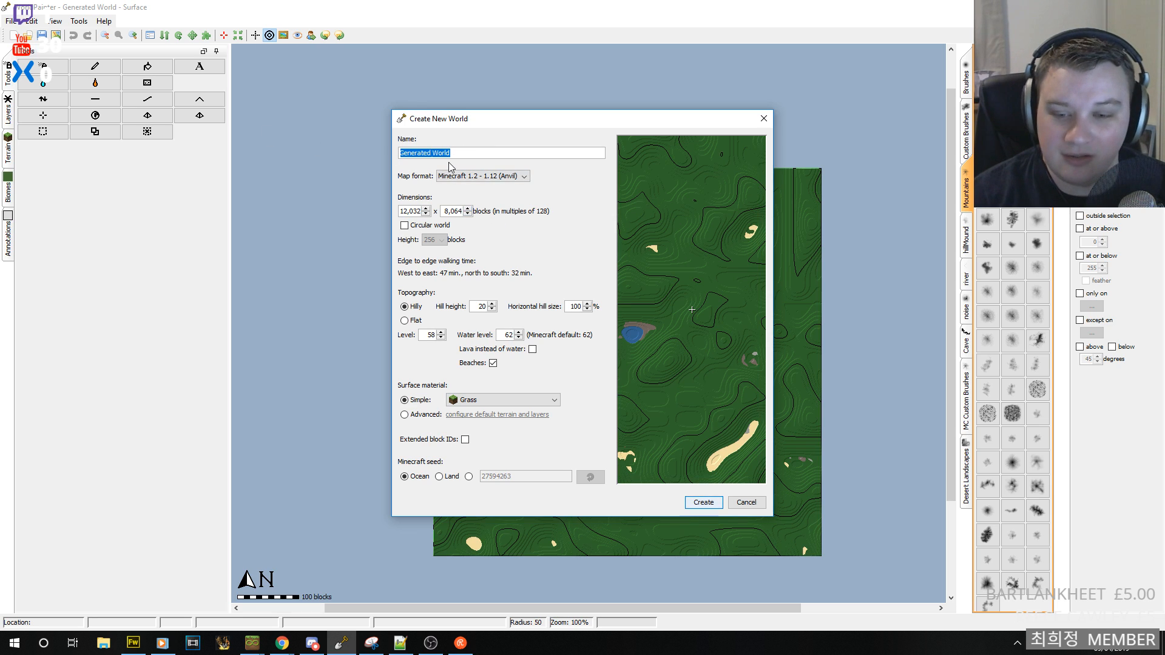
pyautogui.press('BackSpace')
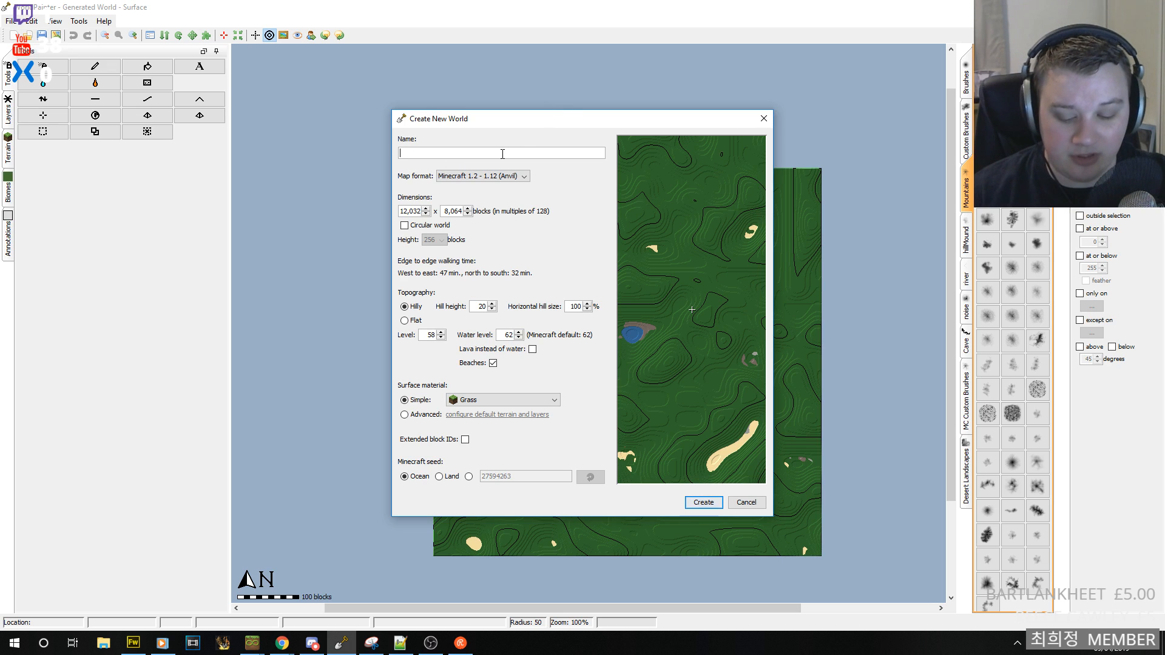
pyautogui.write('atreo')
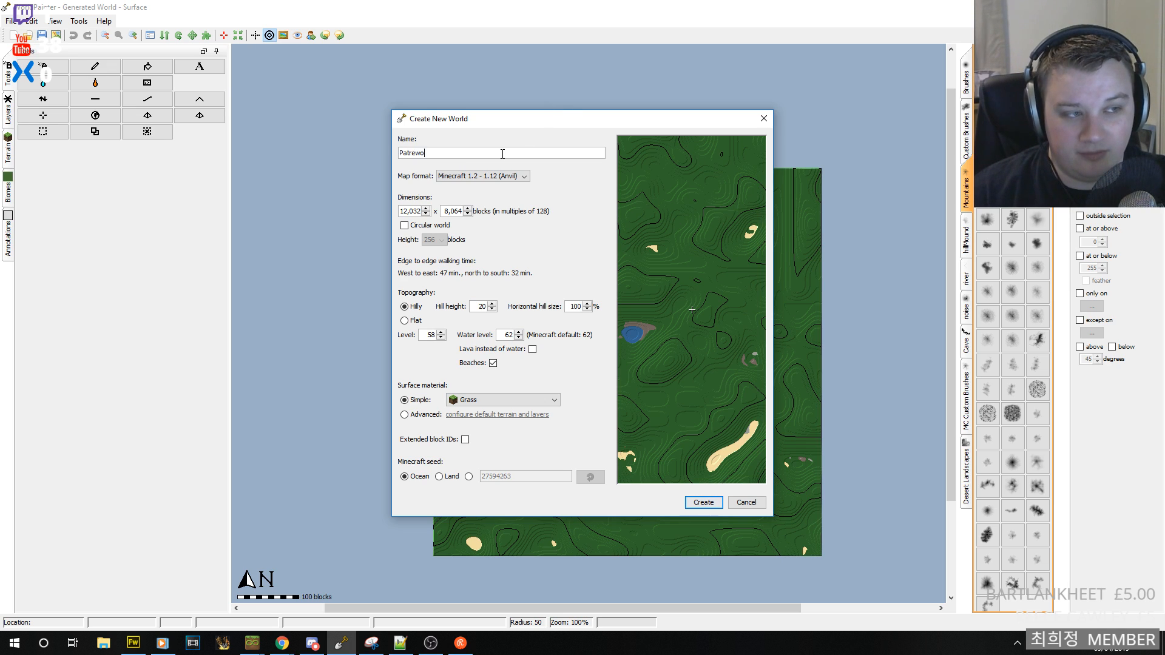
pyautogui.write('nMedieval')
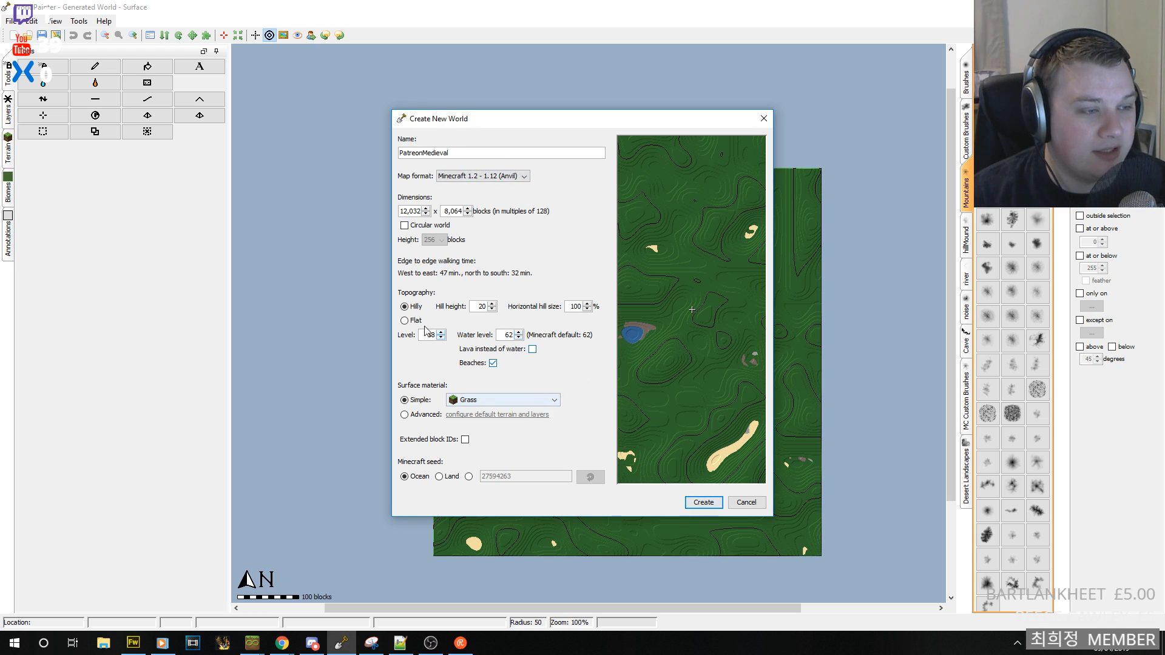
# - Make the new world's topography flat and set its water level to 50
pyautogui.click(405, 321)
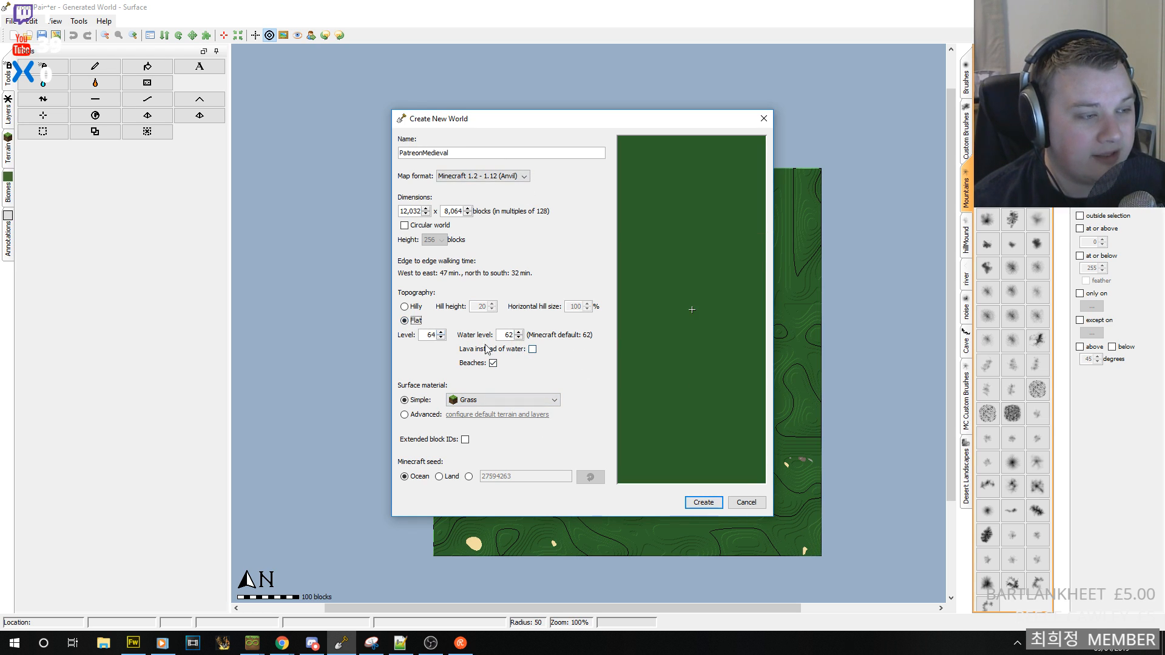
pyautogui.doubleClick(518, 345)
pyautogui.click(518, 337)
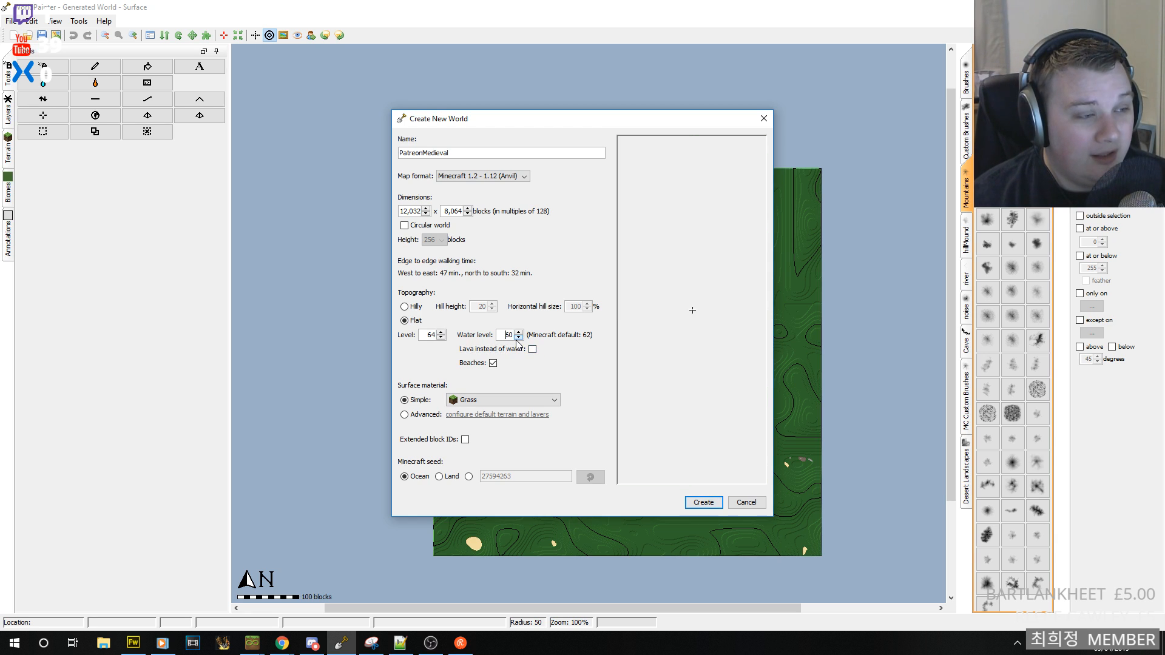
pyautogui.click(518, 337)
pyautogui.click(516, 338)
pyautogui.click(516, 339)
pyautogui.click(517, 339)
pyautogui.click(516, 339)
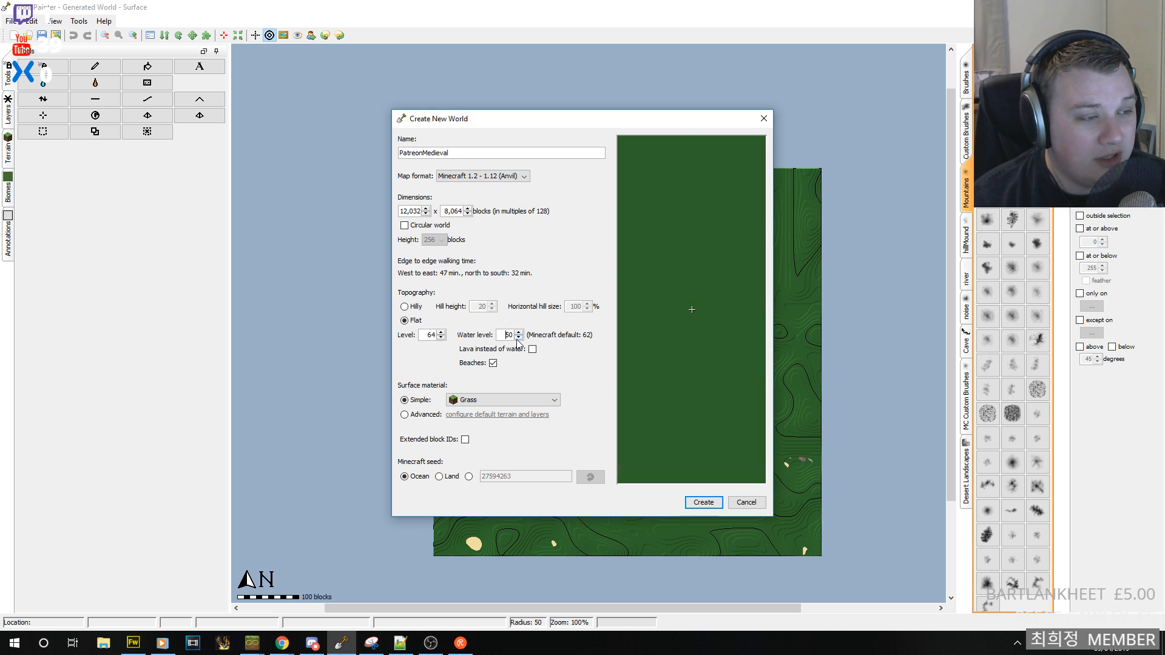
# - Use Bare Grass as the simple surface material and create the world
pyautogui.click(505, 401)
pyautogui.click(501, 422)
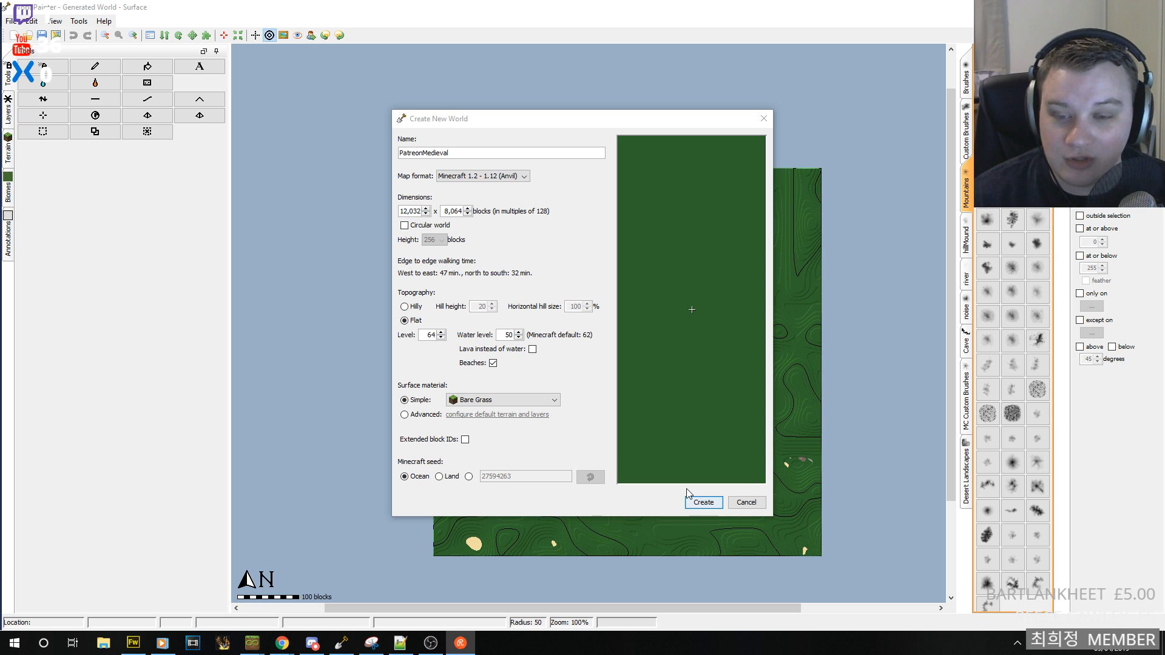
pyautogui.click(697, 502)
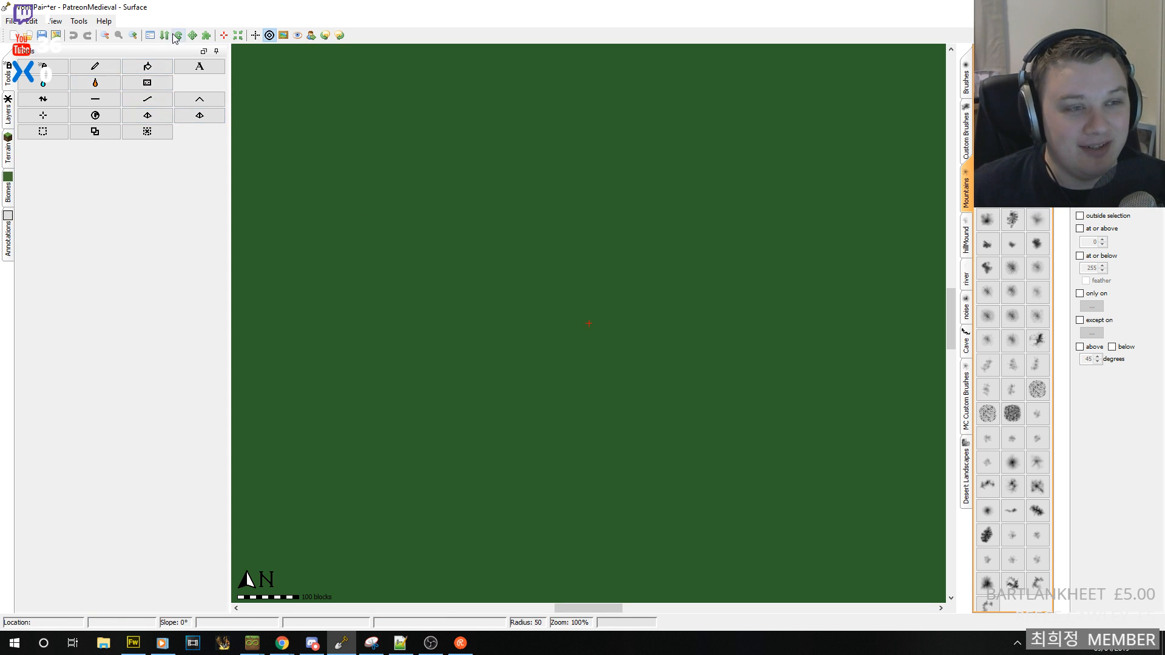
# - Choose the Height tool with a custom brush and set the brush radius to 300
pyautogui.click(105, 35)
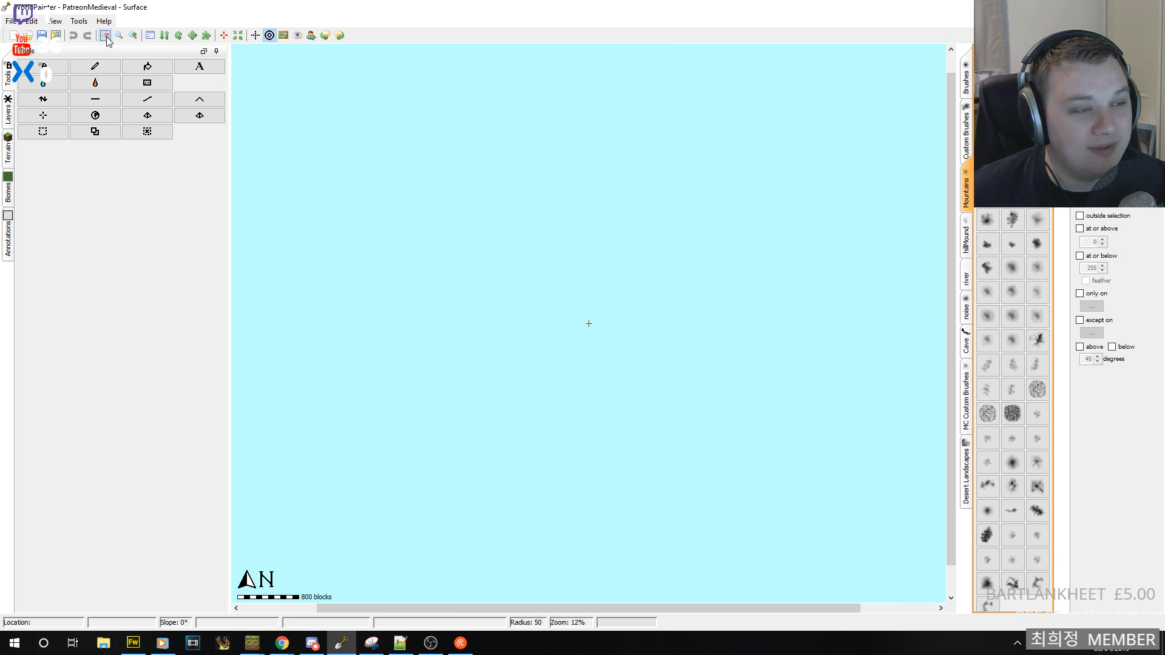
pyautogui.click(106, 36)
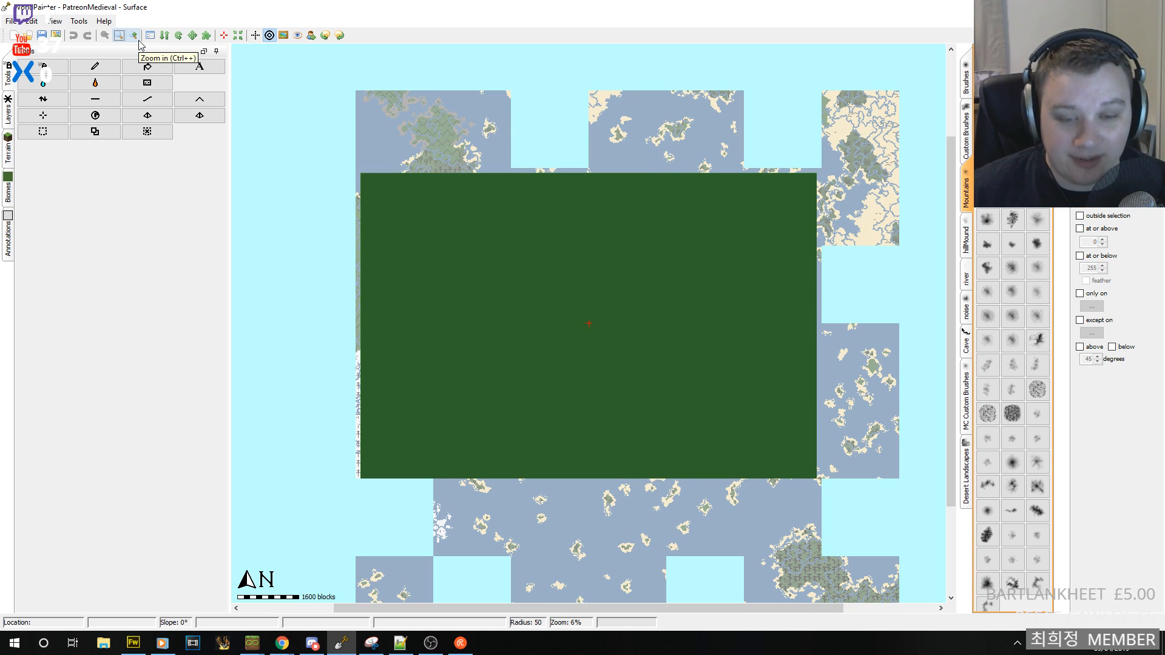
pyautogui.moveTo(594, 292); pyautogui.dragTo(559, 288, button='middle')
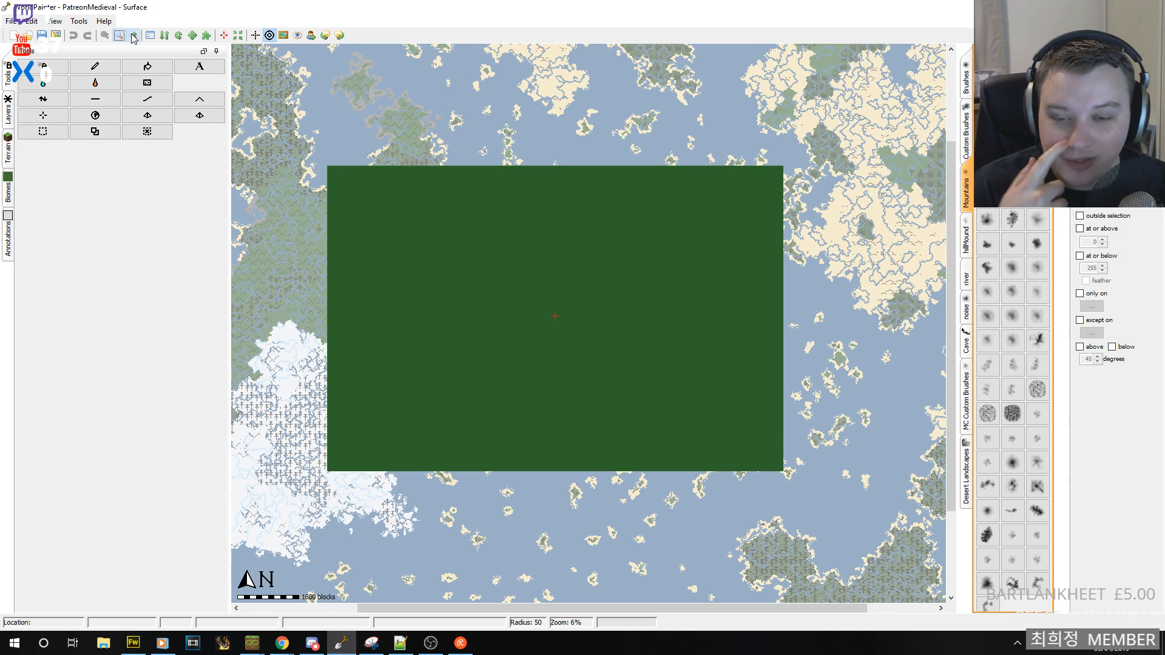
pyautogui.click(135, 36)
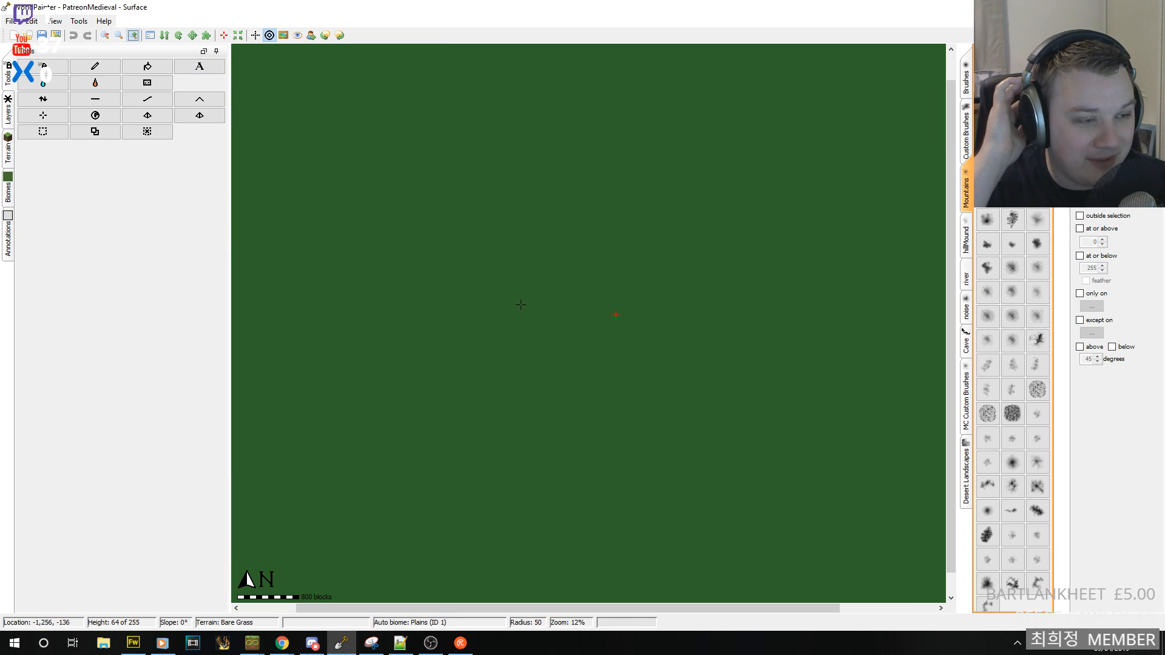
pyautogui.moveTo(562, 269); pyautogui.dragTo(745, 445, button='middle')
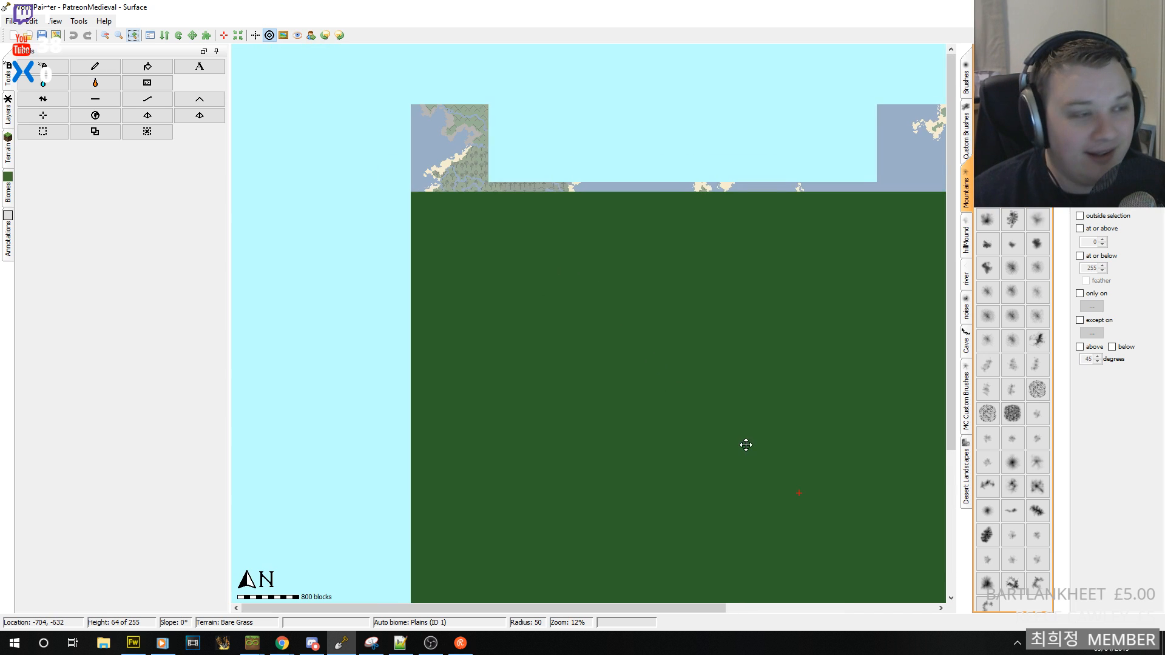
pyautogui.moveTo(546, 348); pyautogui.dragTo(500, 220, button='middle')
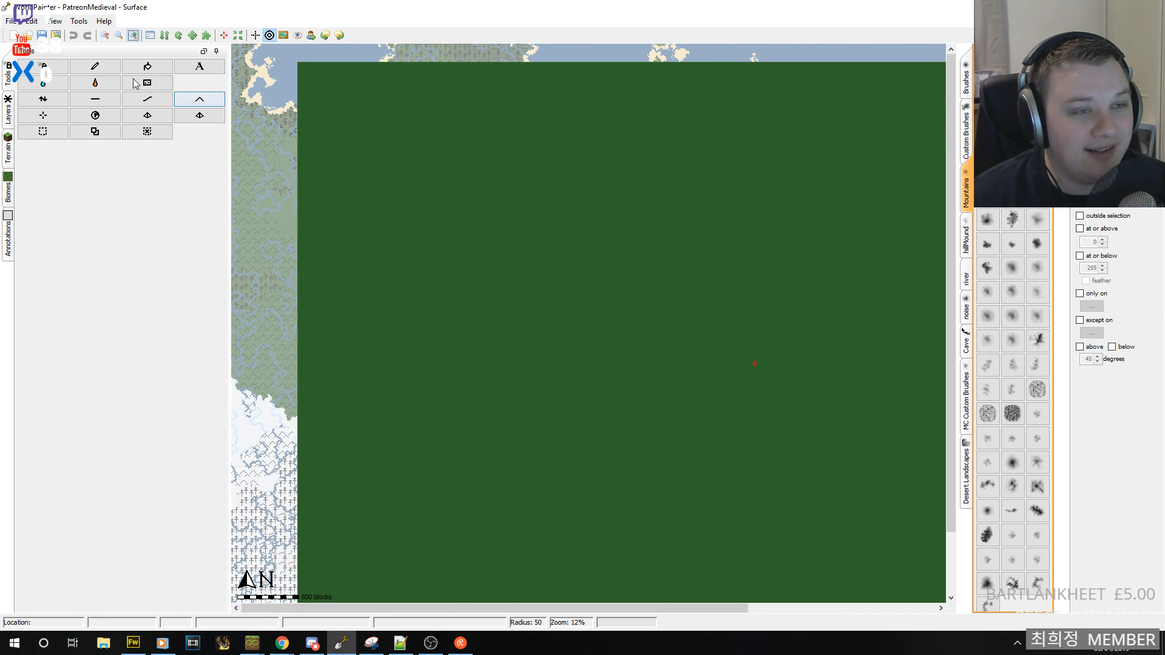
pyautogui.click(48, 100)
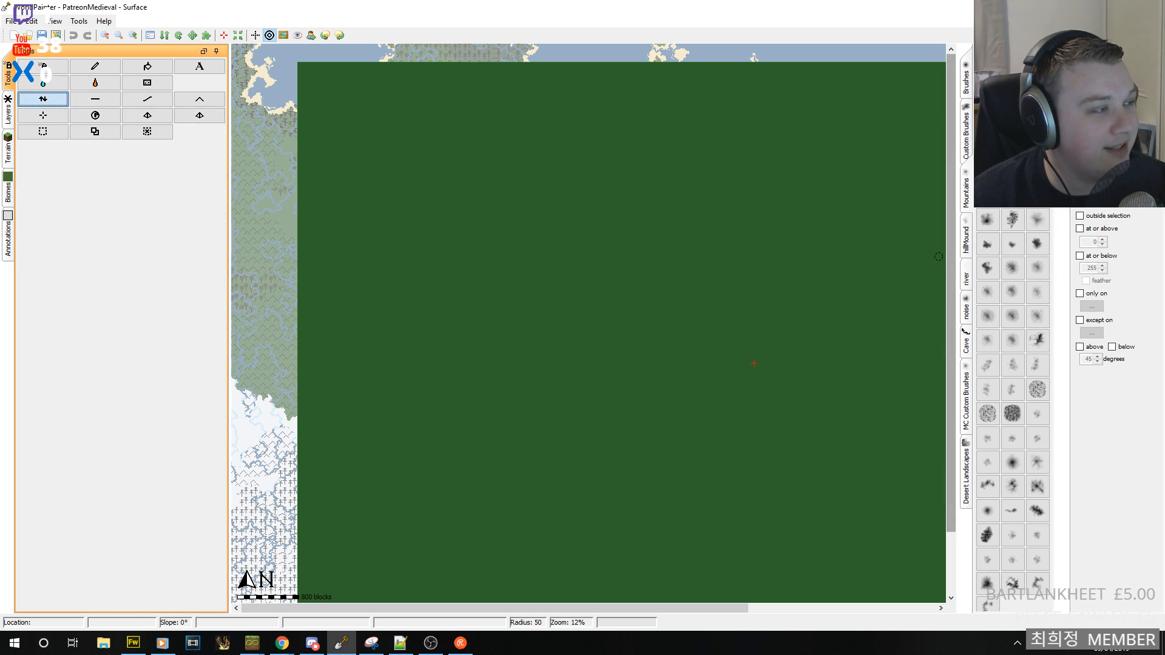
pyautogui.click(966, 133)
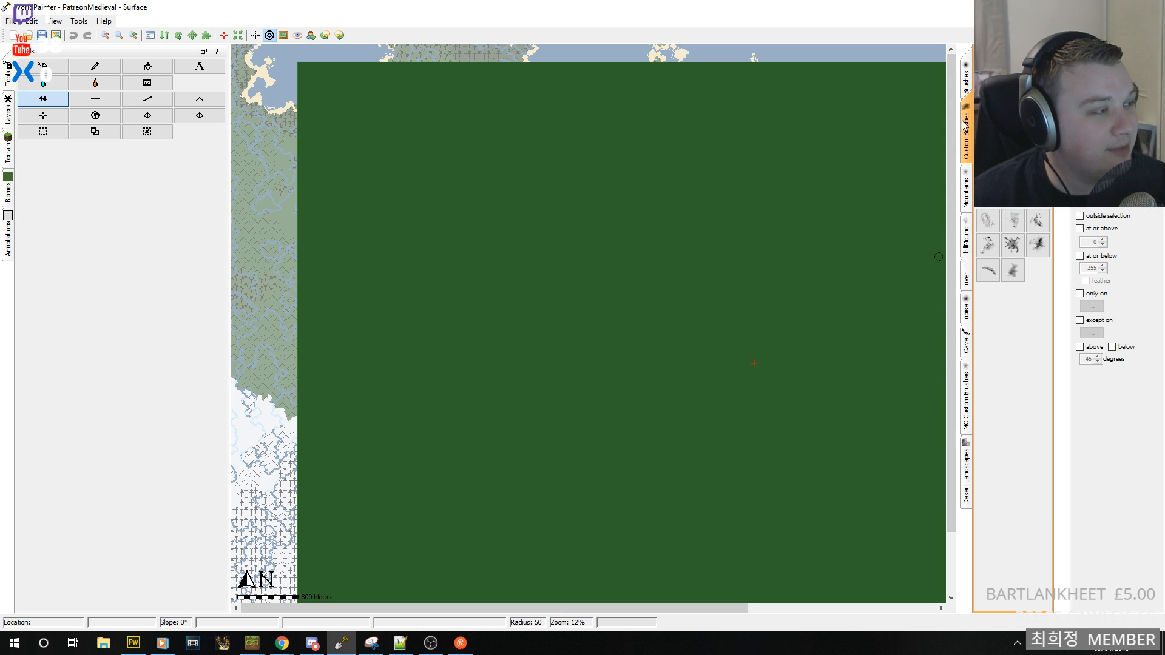
pyautogui.scroll(10, 539, 300)
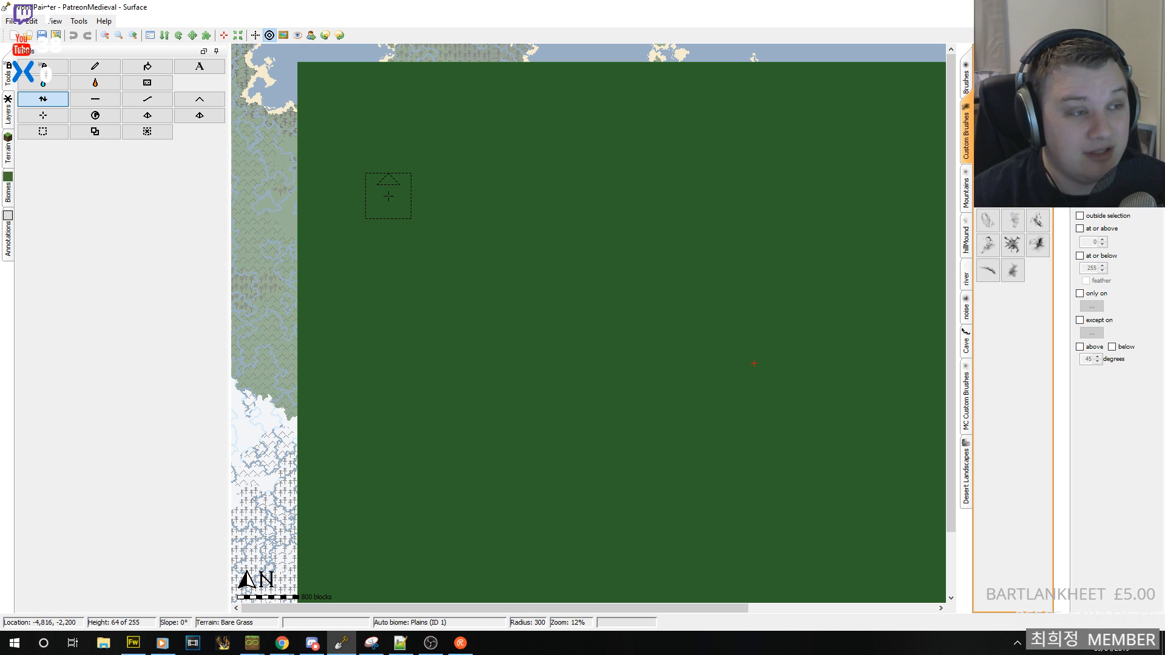
# - Restrict editing to terrain at or above level 1 and lower the ground below water level near the map's northwest corner
pyautogui.click(1088, 229)
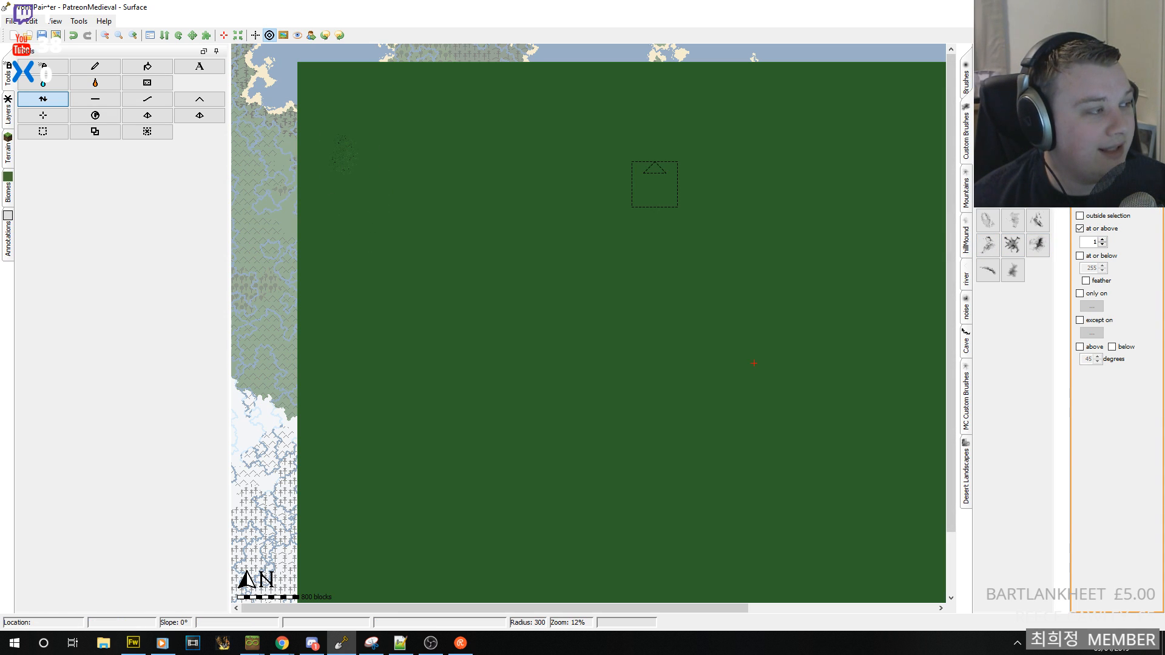
pyautogui.click(325, 151)
pyautogui.click(31, 21)
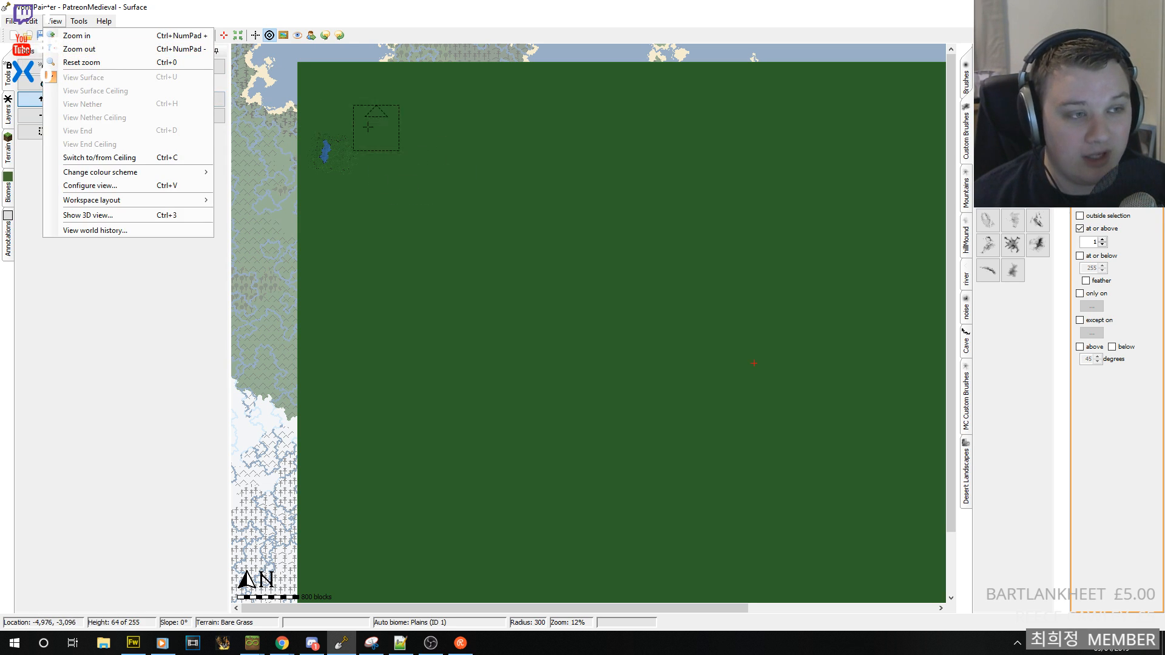
pyautogui.click(332, 132)
pyautogui.moveTo(332, 127); pyautogui.dragTo(335, 127, button='right')
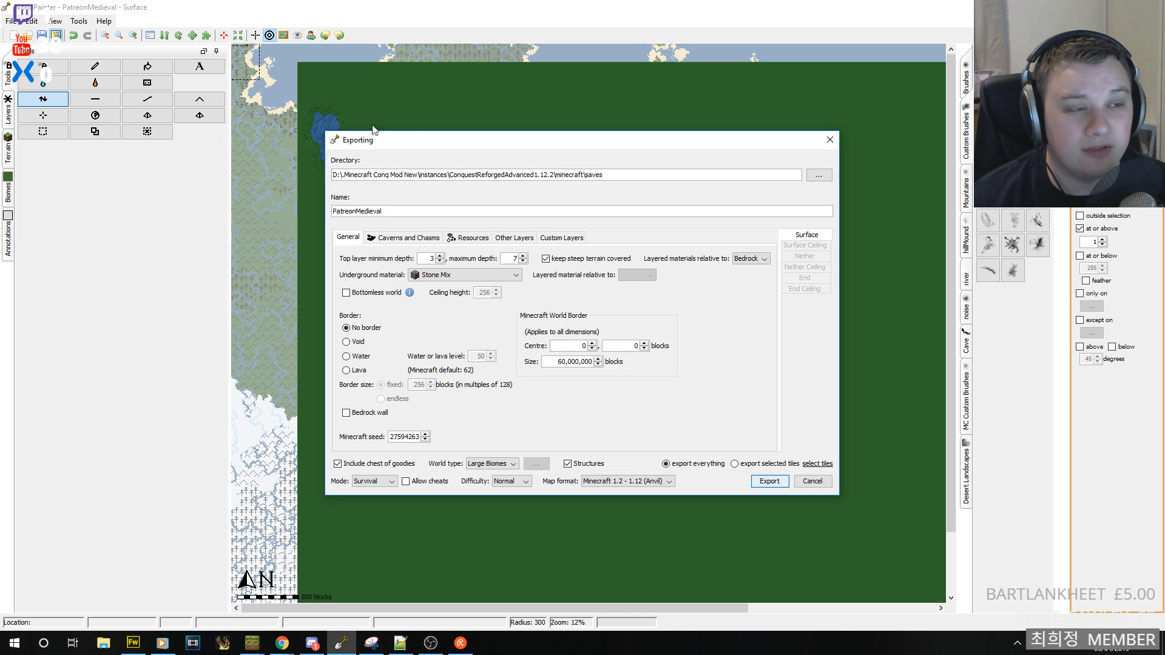
pyautogui.click(828, 141)
pyautogui.click(47, 22)
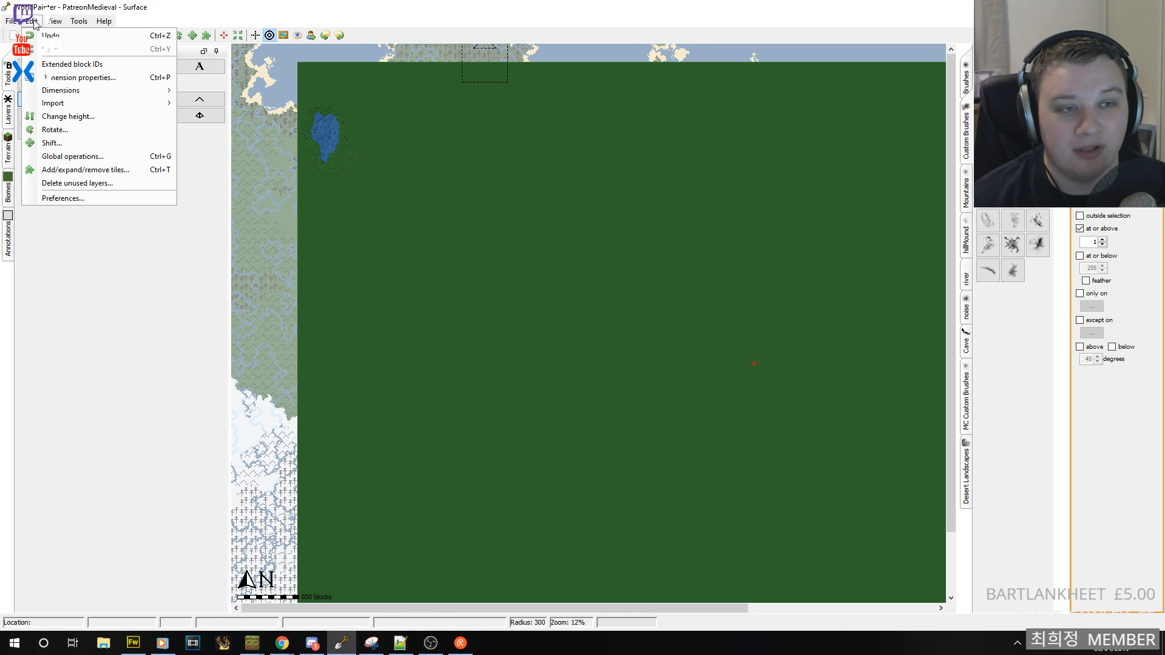
pyautogui.click(103, 163)
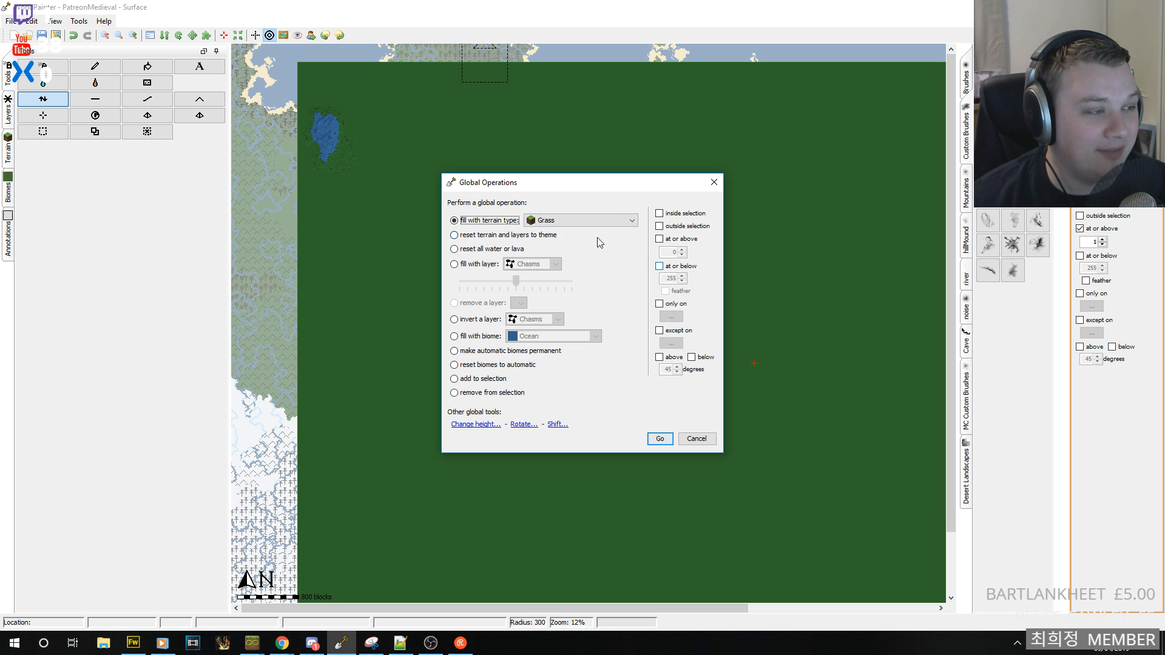
pyautogui.click(494, 235)
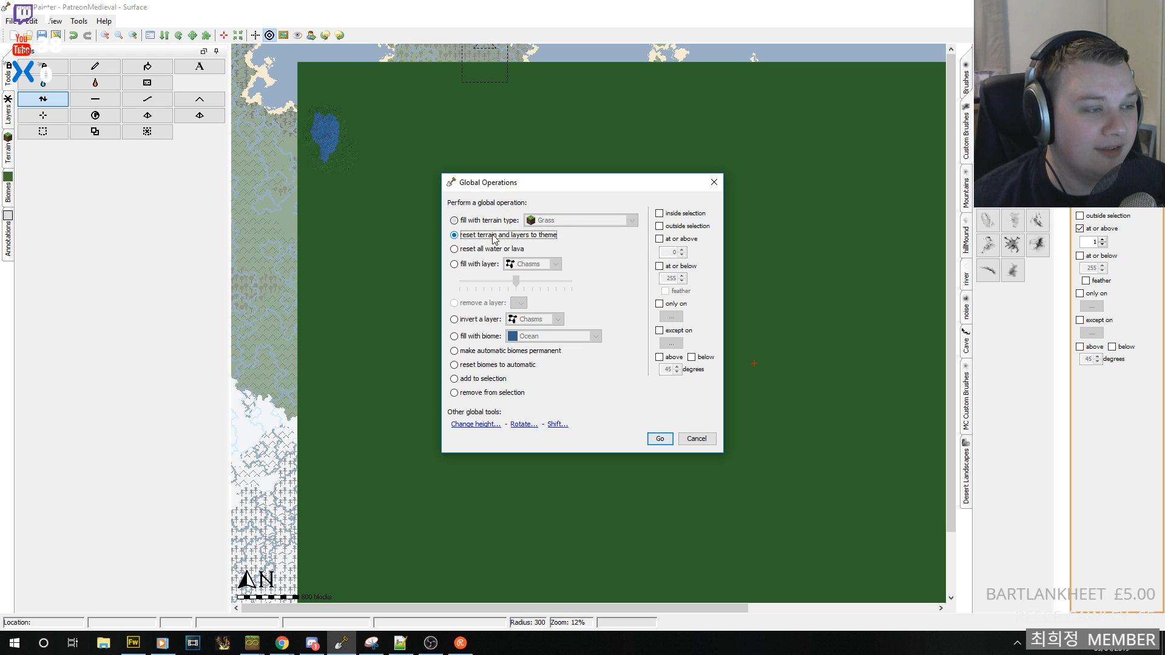
pyautogui.click(480, 319)
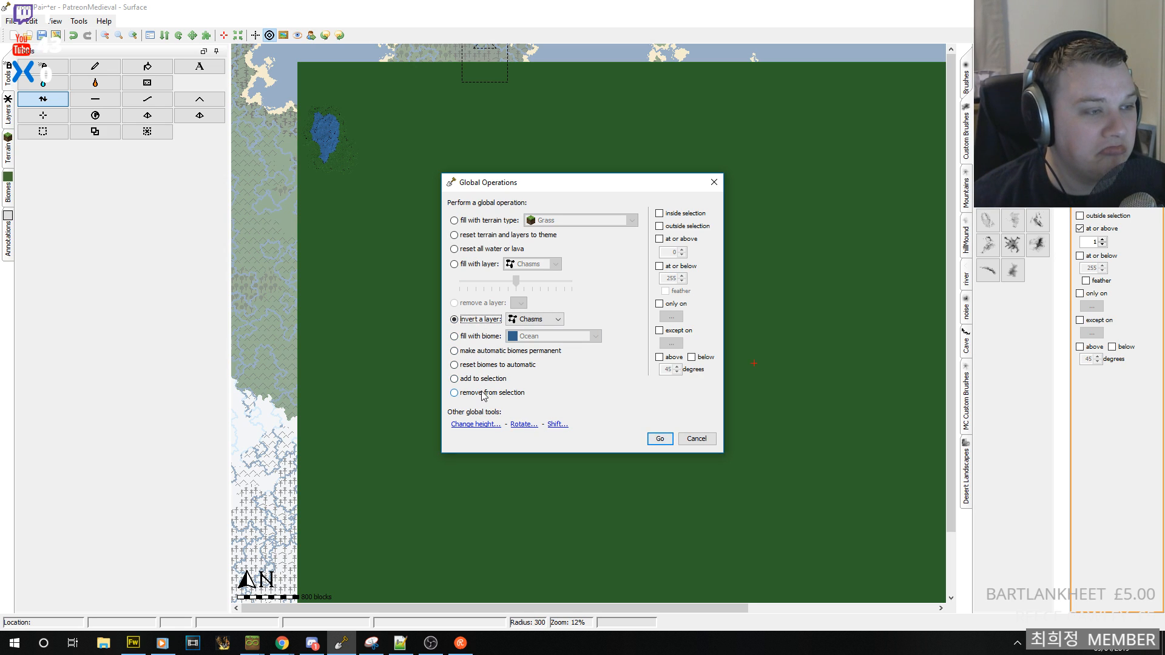
pyautogui.click(495, 250)
pyautogui.click(516, 238)
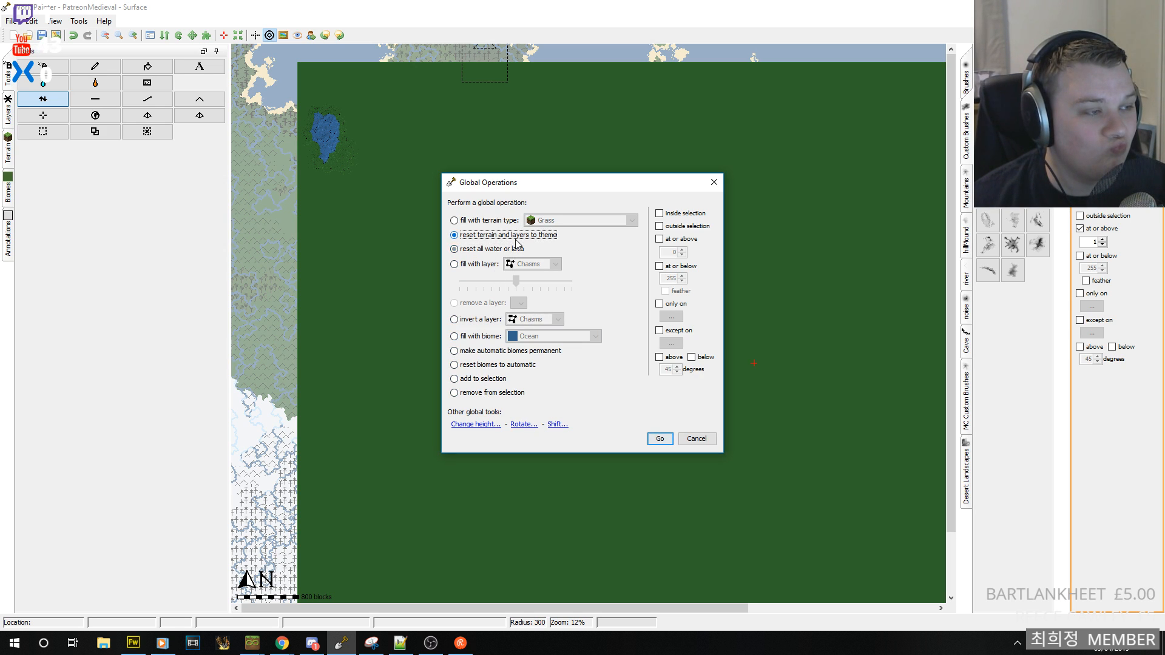
pyautogui.click(507, 223)
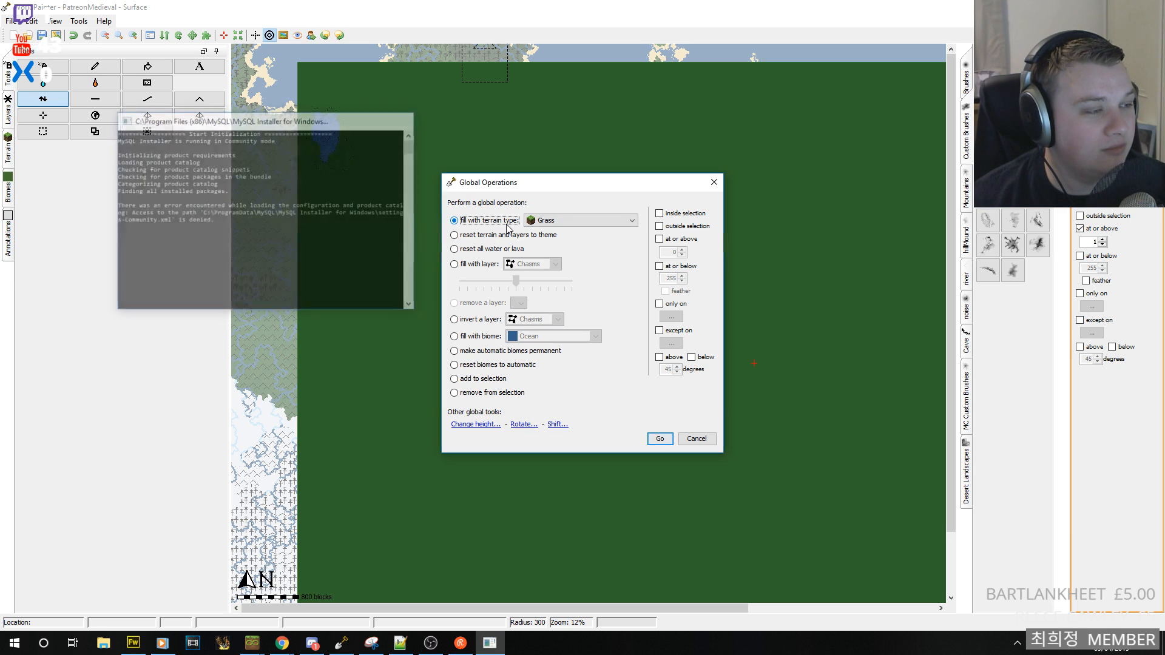
pyautogui.click(490, 426)
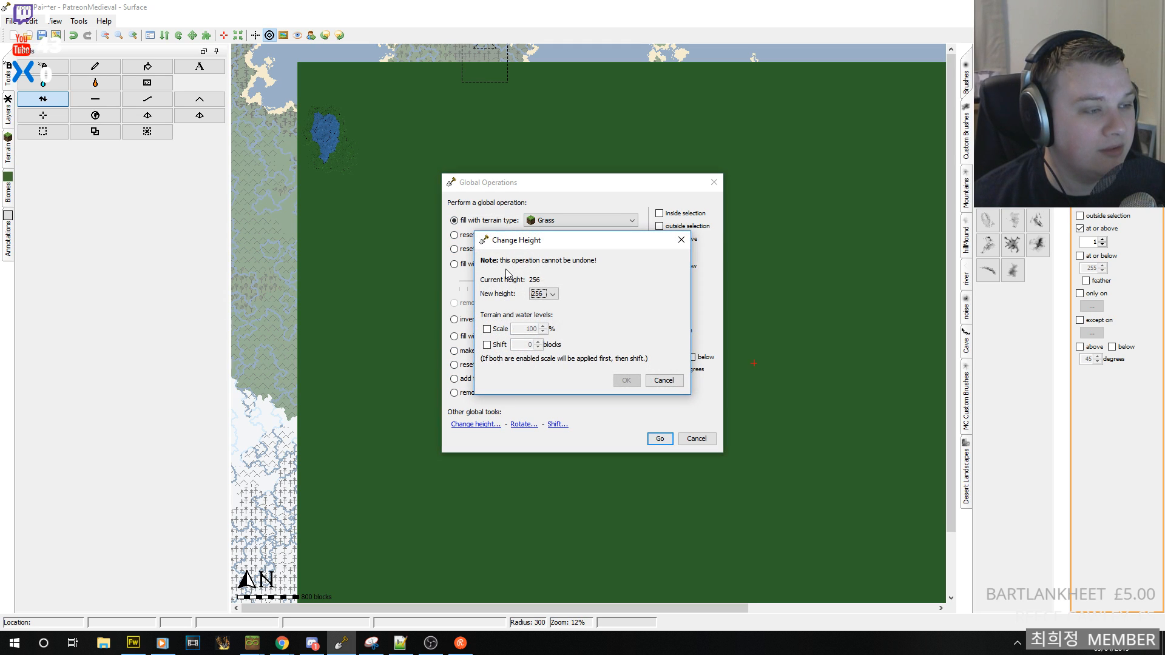
pyautogui.click(551, 294)
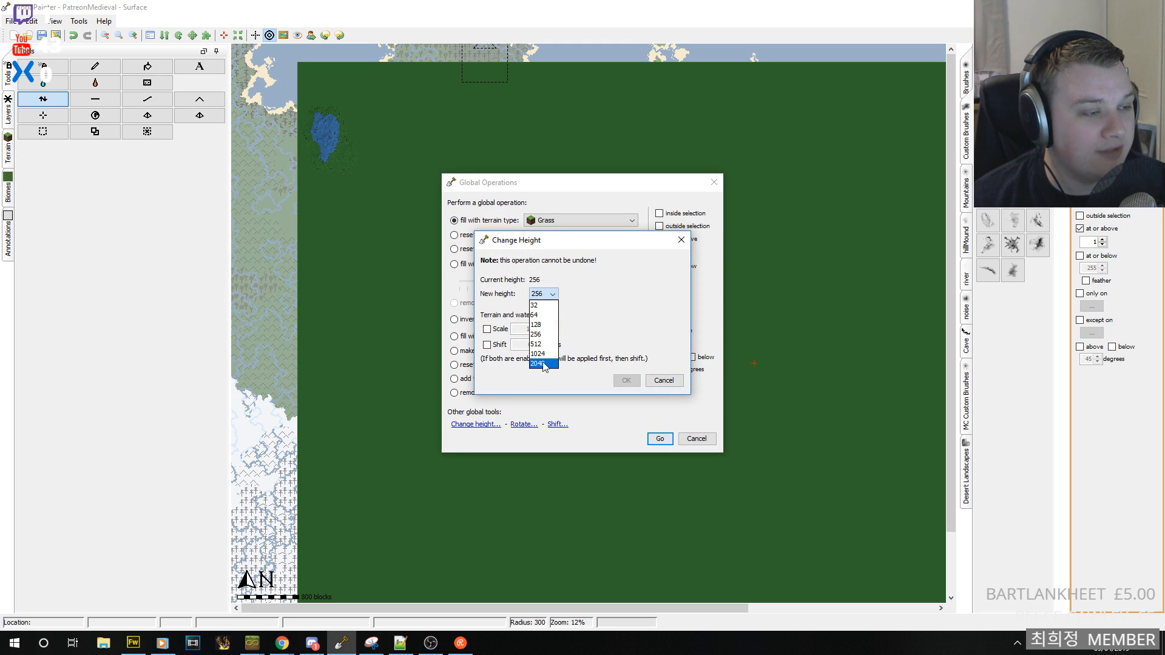
pyautogui.click(555, 294)
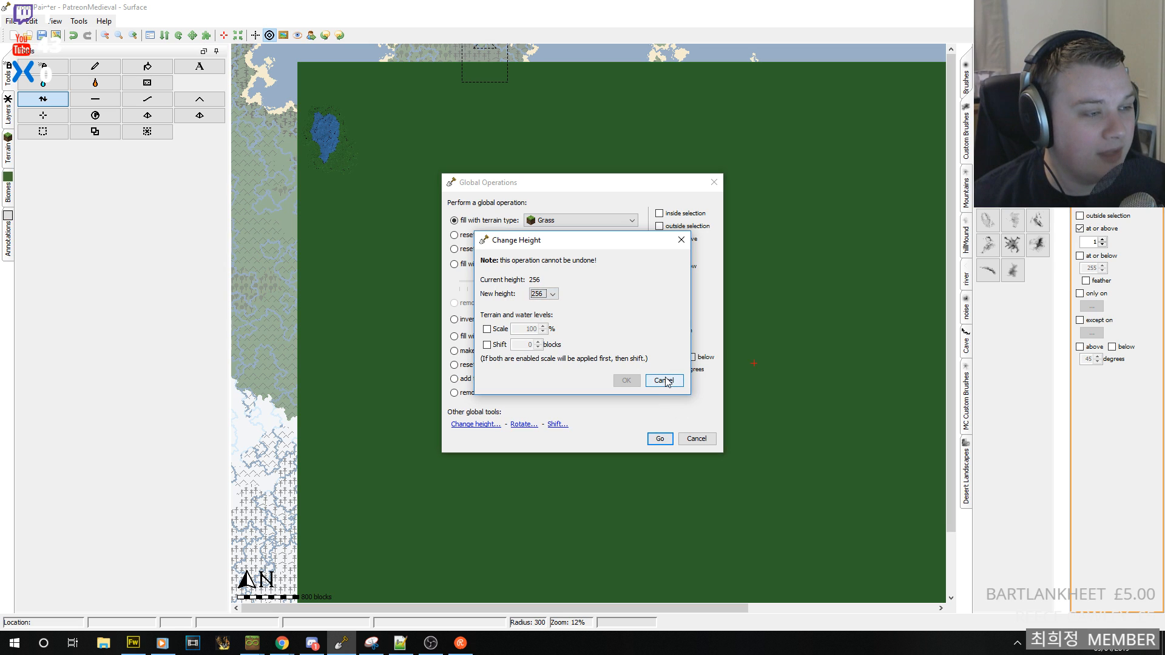
pyautogui.click(665, 381)
pyautogui.click(697, 439)
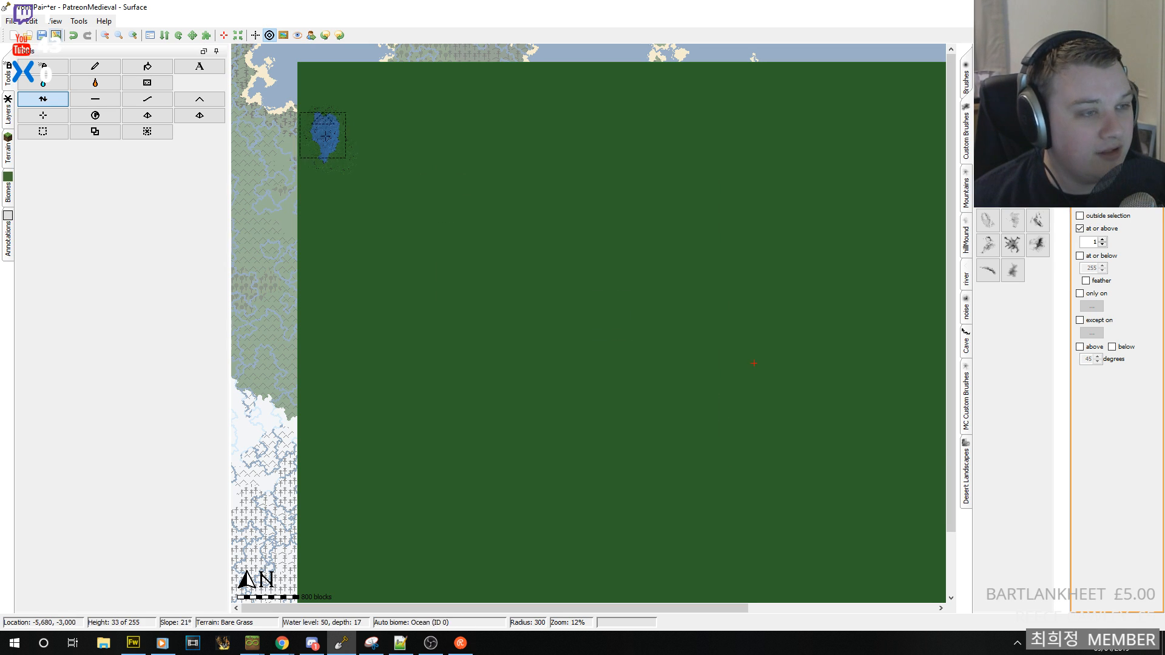
# - Lower the ground below water level around the map's northwest corner and along its northern and western edges with a square brush
pyautogui.rightClick(333, 145)
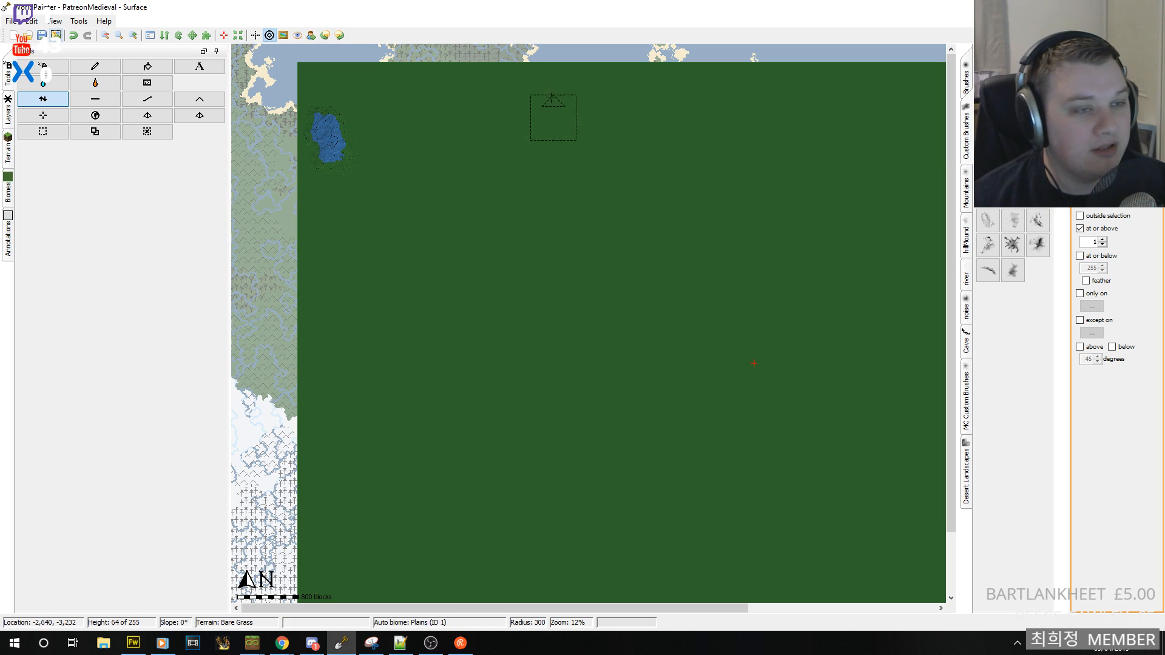
pyautogui.click(968, 83)
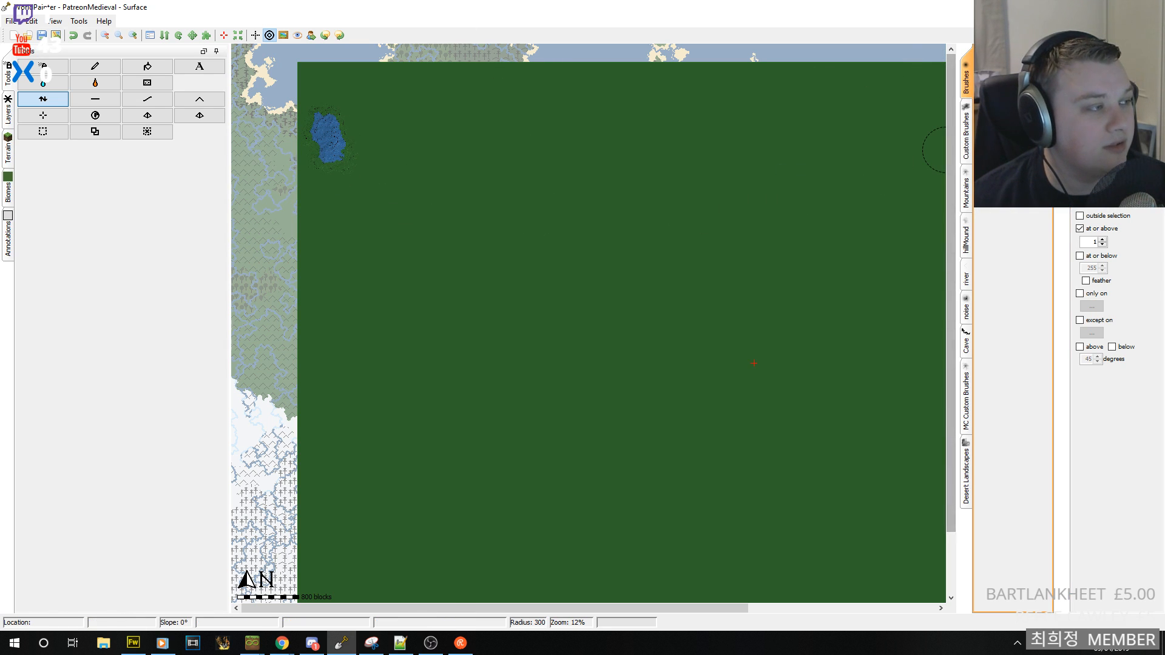
pyautogui.moveTo(334, 138)
pyautogui.mouseDown(button='right')
pyautogui.moveTo(300, 78)
pyautogui.moveTo(374, 83)
pyautogui.moveTo(351, 83)
pyautogui.moveTo(401, 107)
pyautogui.mouseUp(button='right')
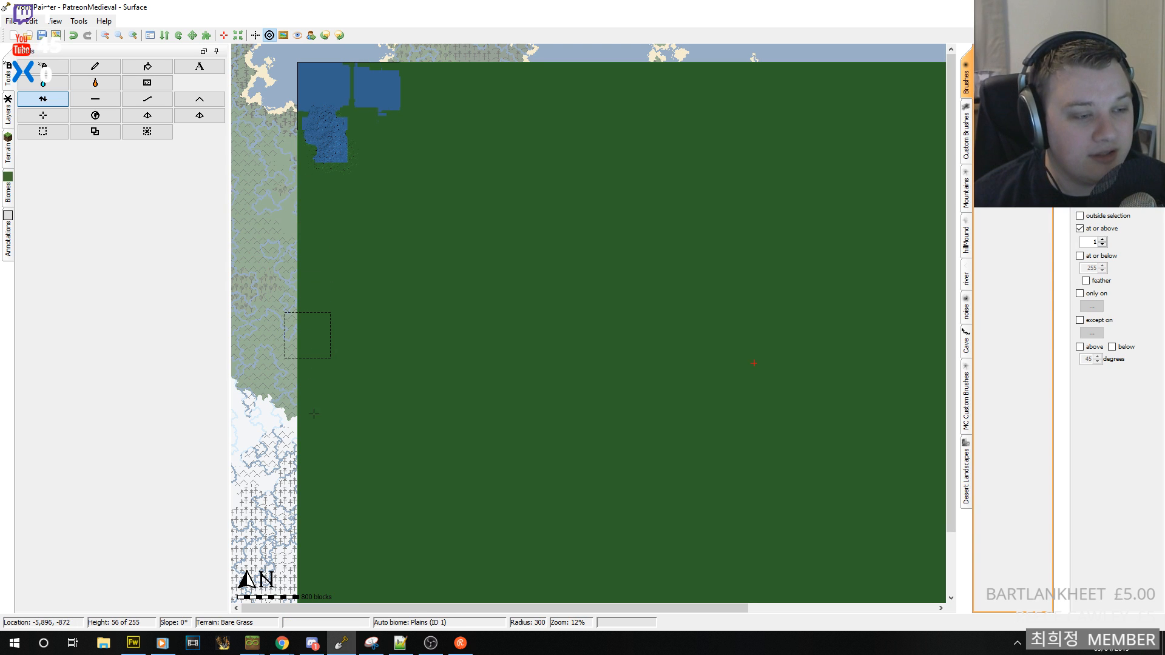
pyautogui.moveTo(433, 120)
pyautogui.mouseDown()
pyautogui.moveTo(388, 115)
pyautogui.moveTo(376, 85)
pyautogui.moveTo(346, 66)
pyautogui.moveTo(516, 85)
pyautogui.moveTo(418, 85)
pyautogui.moveTo(444, 86)
pyautogui.mouseUp()
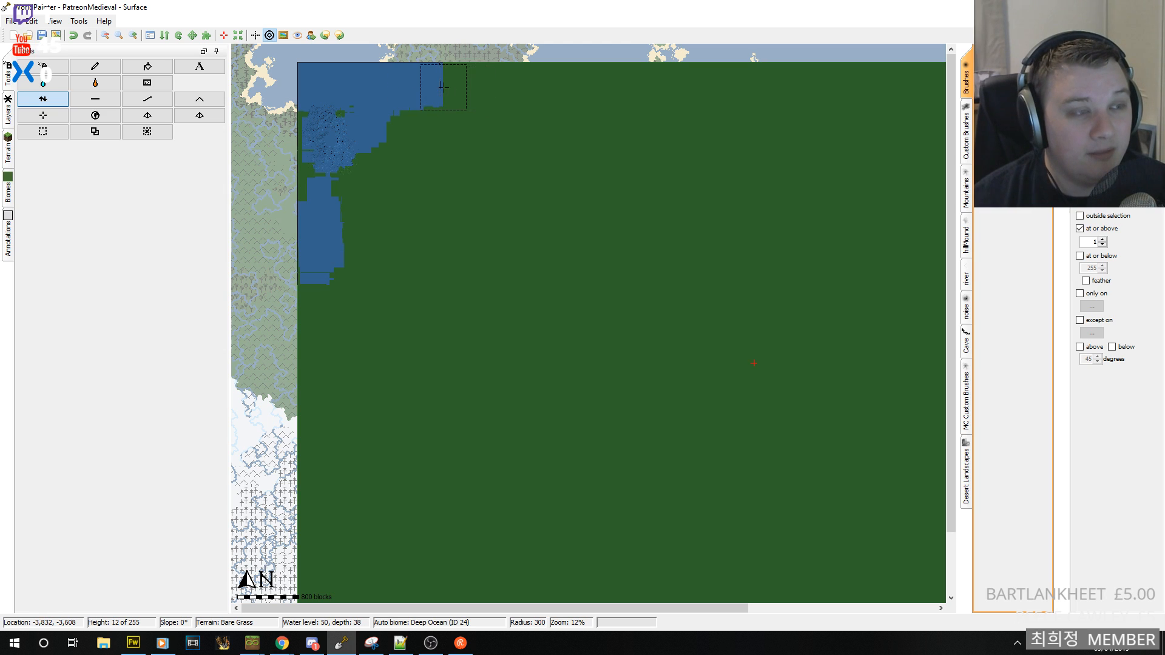
pyautogui.moveTo(316, 175)
pyautogui.mouseDown()
pyautogui.moveTo(340, 109)
pyautogui.moveTo(319, 110)
pyautogui.moveTo(353, 123)
pyautogui.moveTo(303, 131)
pyautogui.moveTo(341, 184)
pyautogui.moveTo(344, 262)
pyautogui.mouseUp()
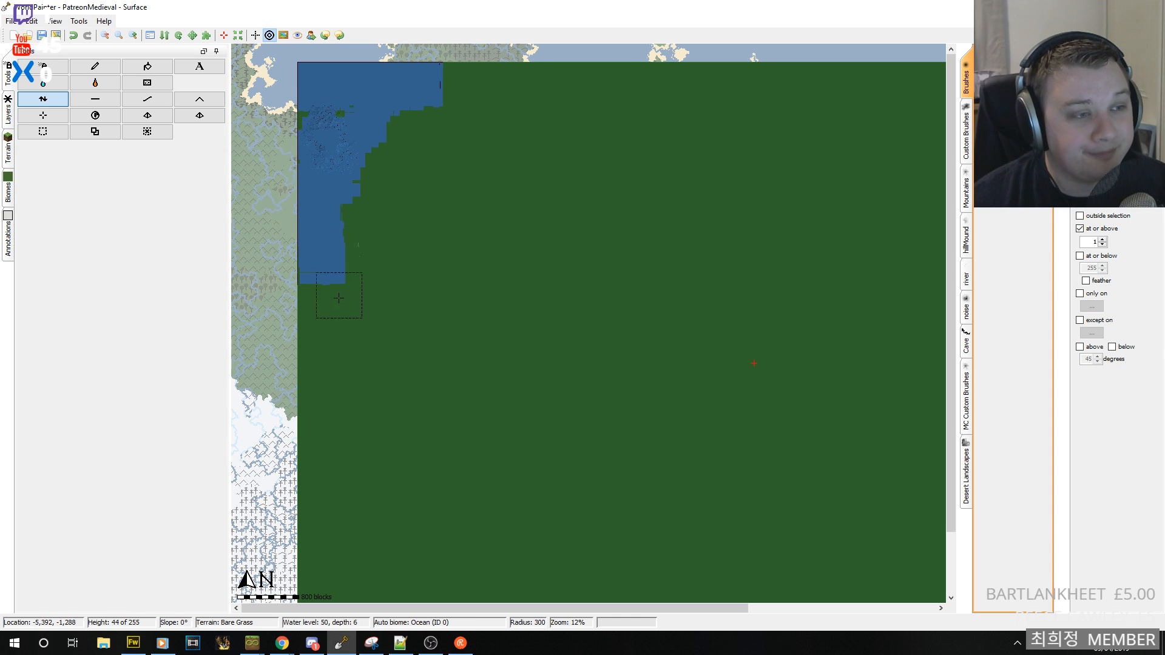
pyautogui.moveTo(343, 307)
pyautogui.mouseDown()
pyautogui.moveTo(346, 249)
pyautogui.moveTo(324, 315)
pyautogui.moveTo(334, 143)
pyautogui.moveTo(319, 199)
pyautogui.moveTo(326, 159)
pyautogui.moveTo(300, 161)
pyautogui.moveTo(315, 76)
pyautogui.mouseUp()
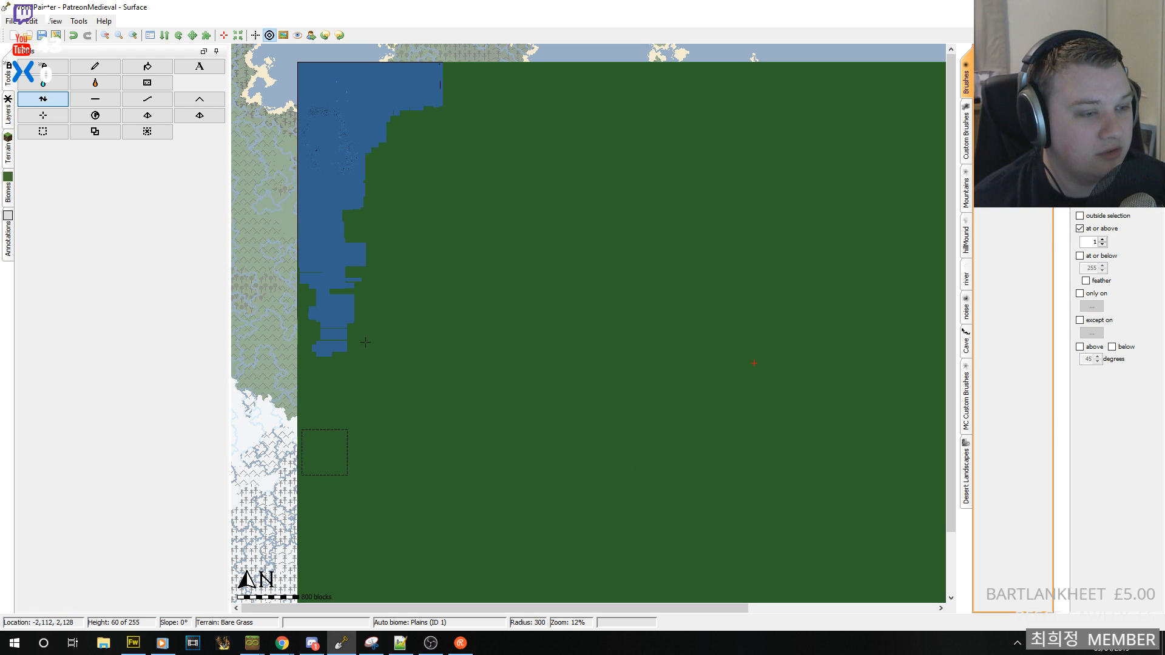
# - Start another new world with flat topography and a terrain level of 1
pyautogui.click(13, 35)
pyautogui.click(582, 333)
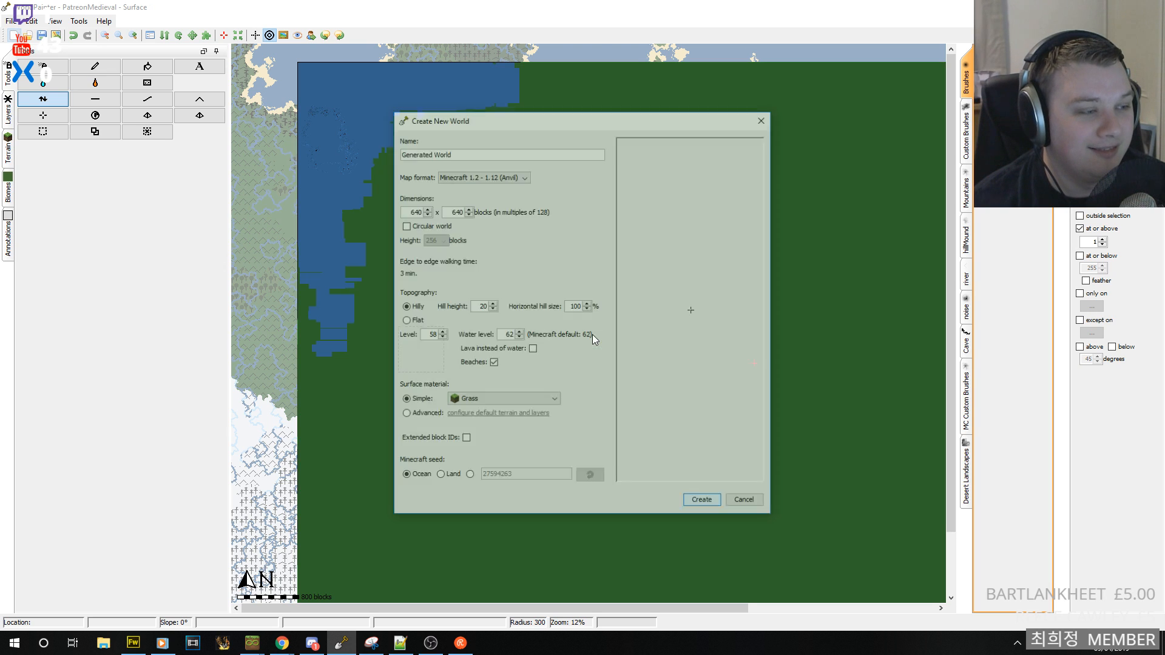
pyautogui.click(406, 320)
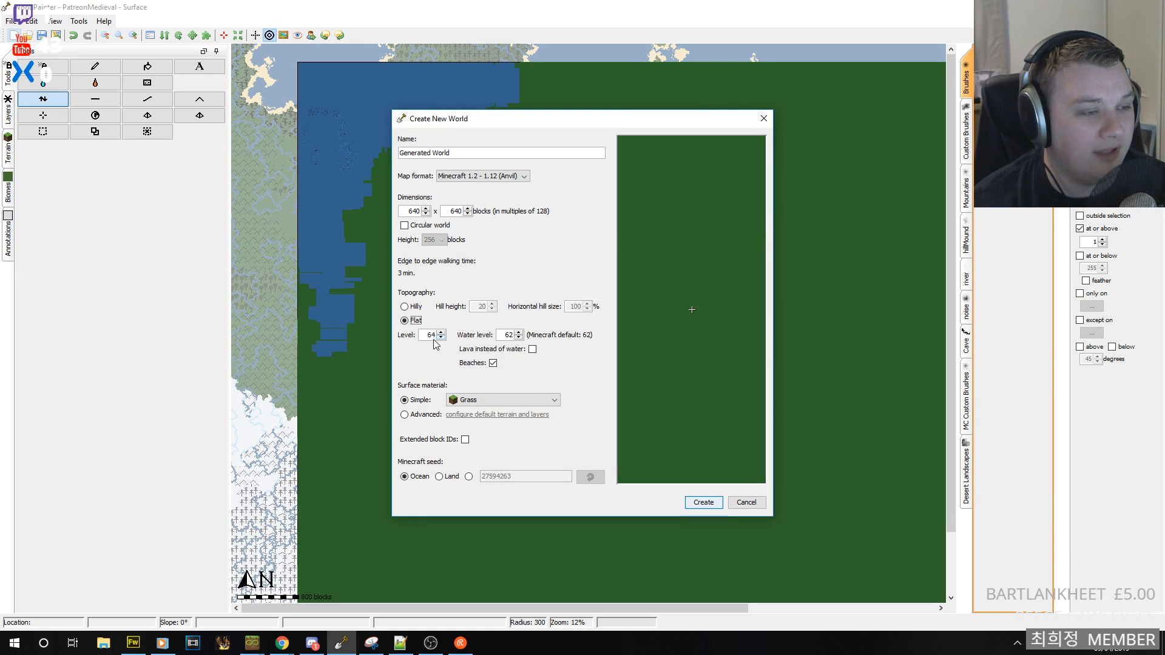
pyautogui.click(441, 338)
pyautogui.click(441, 338)
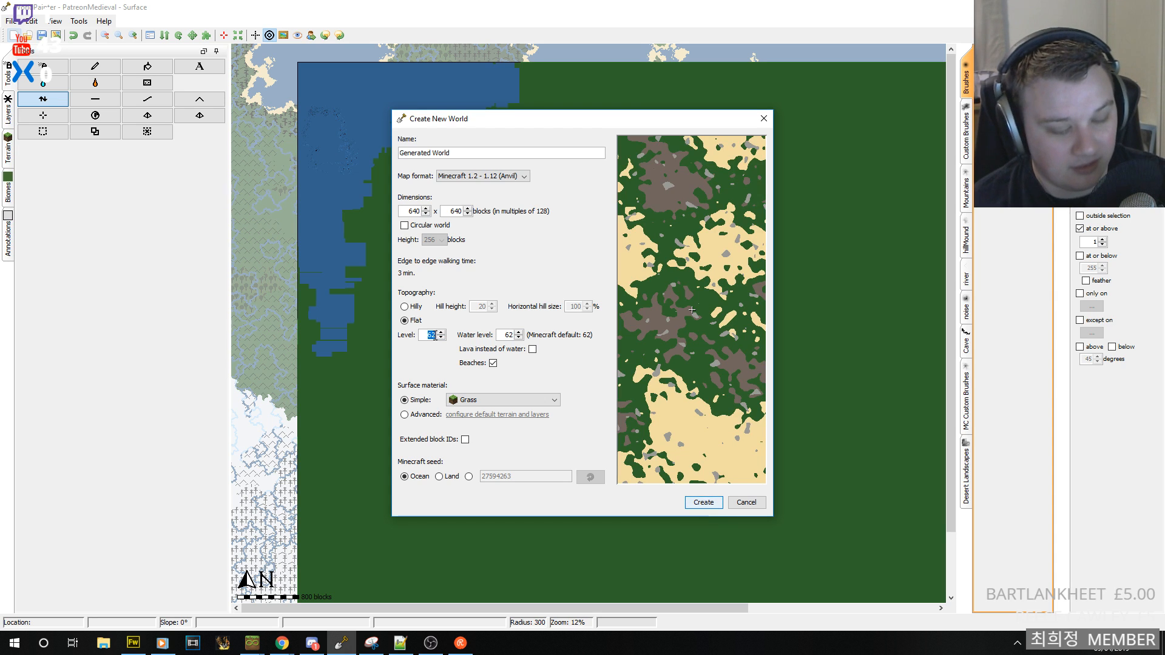
# - Name the new world PatreonMedieval and set its dimensions to 12,032 by 8000 blocks
pyautogui.moveTo(471, 154); pyautogui.dragTo(228, 128)
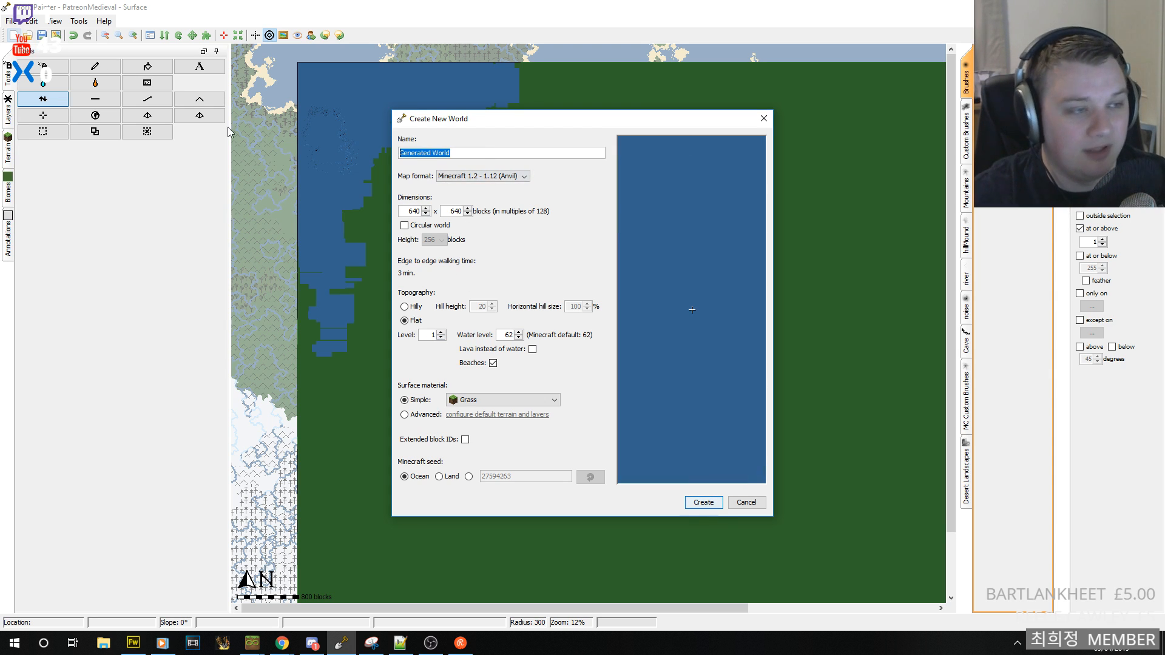
pyautogui.write('PatreonMedieval')
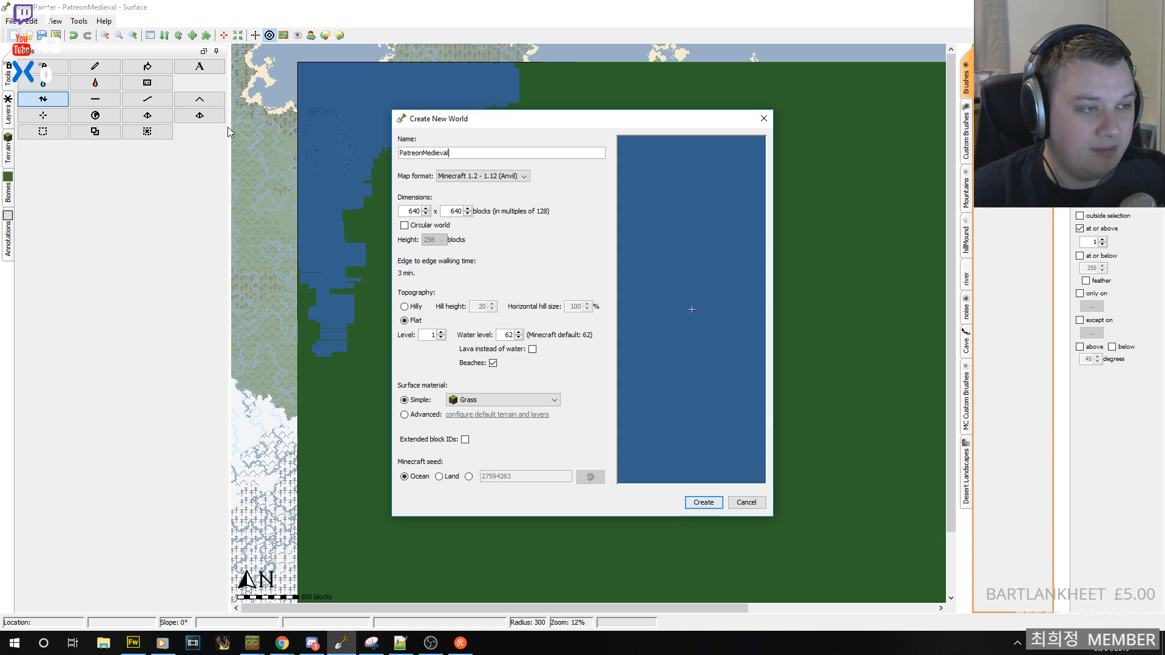
pyautogui.doubleClick(412, 211)
pyautogui.write('12,032')
pyautogui.doubleClick(455, 212)
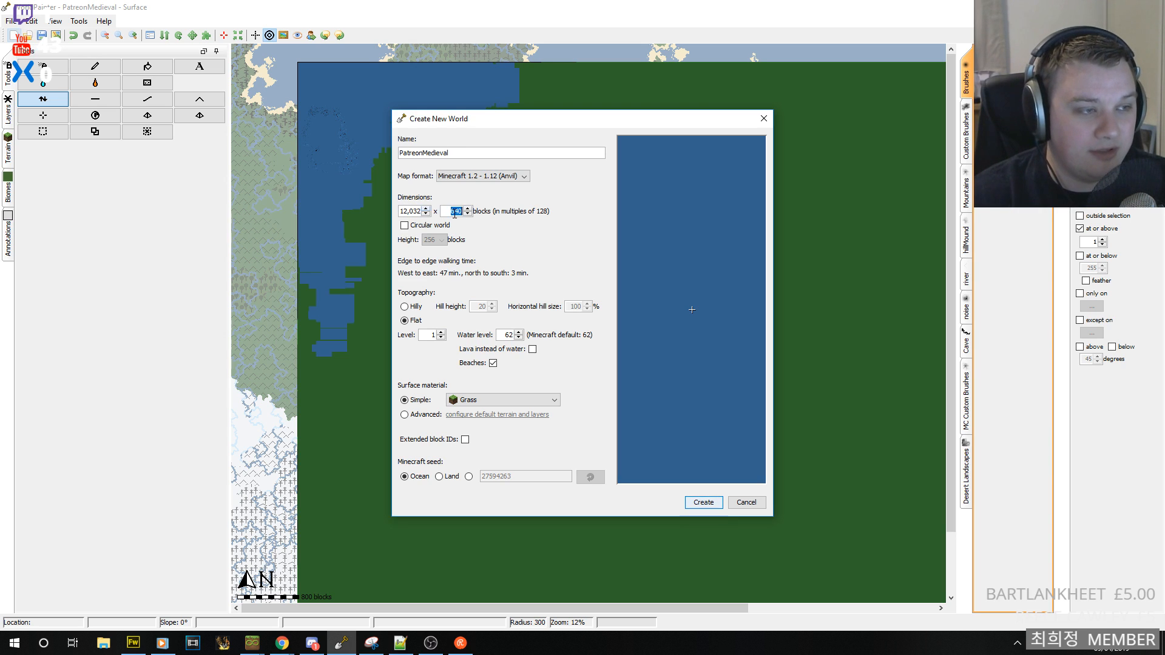
pyautogui.write('8000')
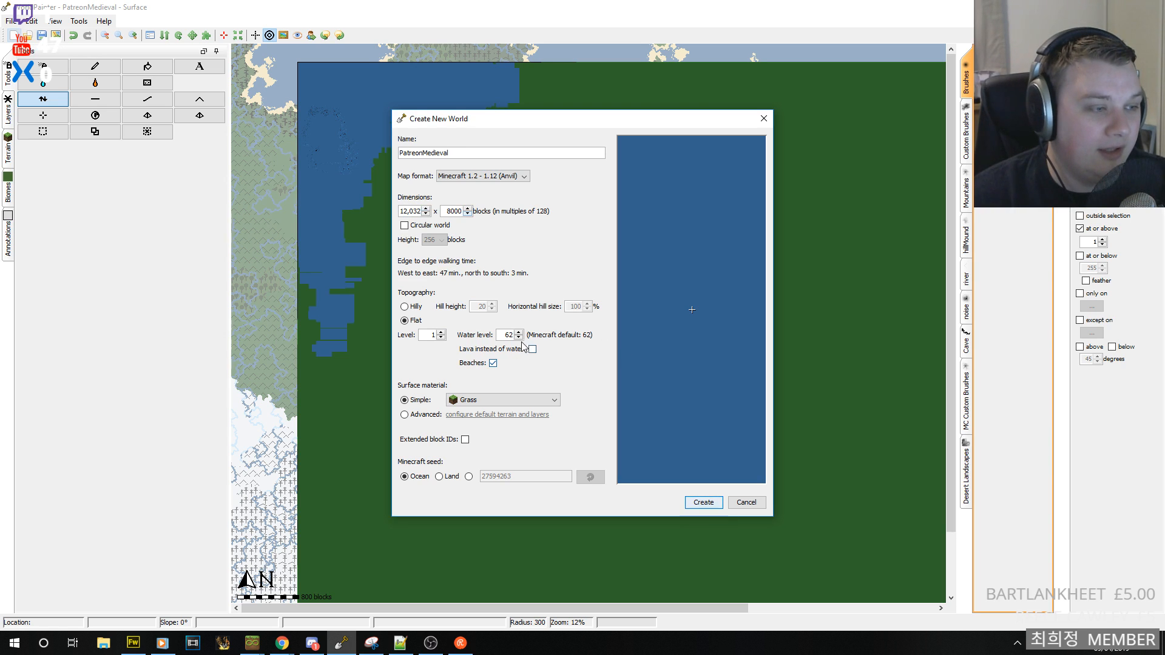
# - Set the new world's water level to 50 and disable beaches
pyautogui.doubleClick(512, 337)
pyautogui.write('50')
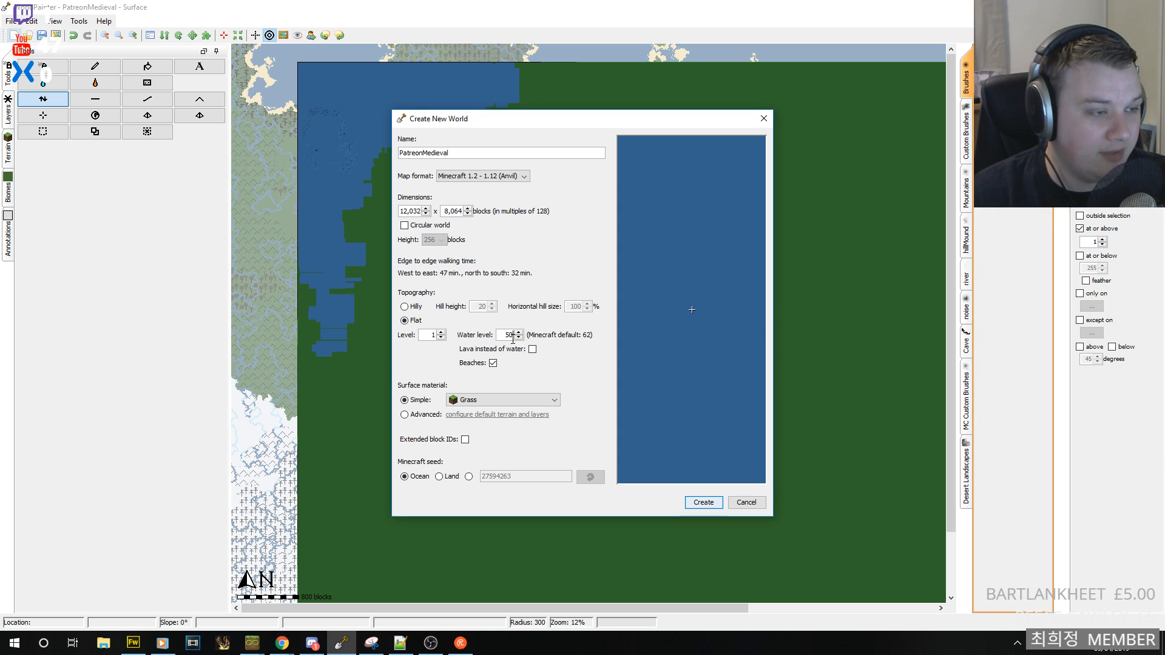
pyautogui.click(493, 363)
# - Use Sand as the simple surface material and create the world
pyautogui.click(510, 401)
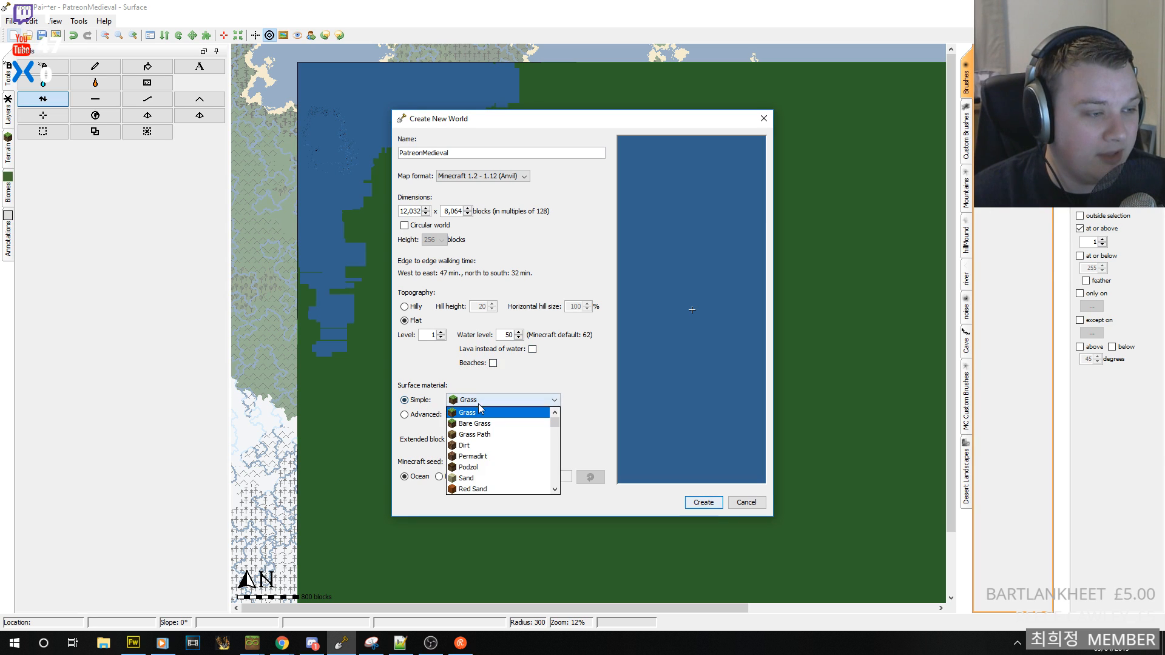
pyautogui.click(506, 475)
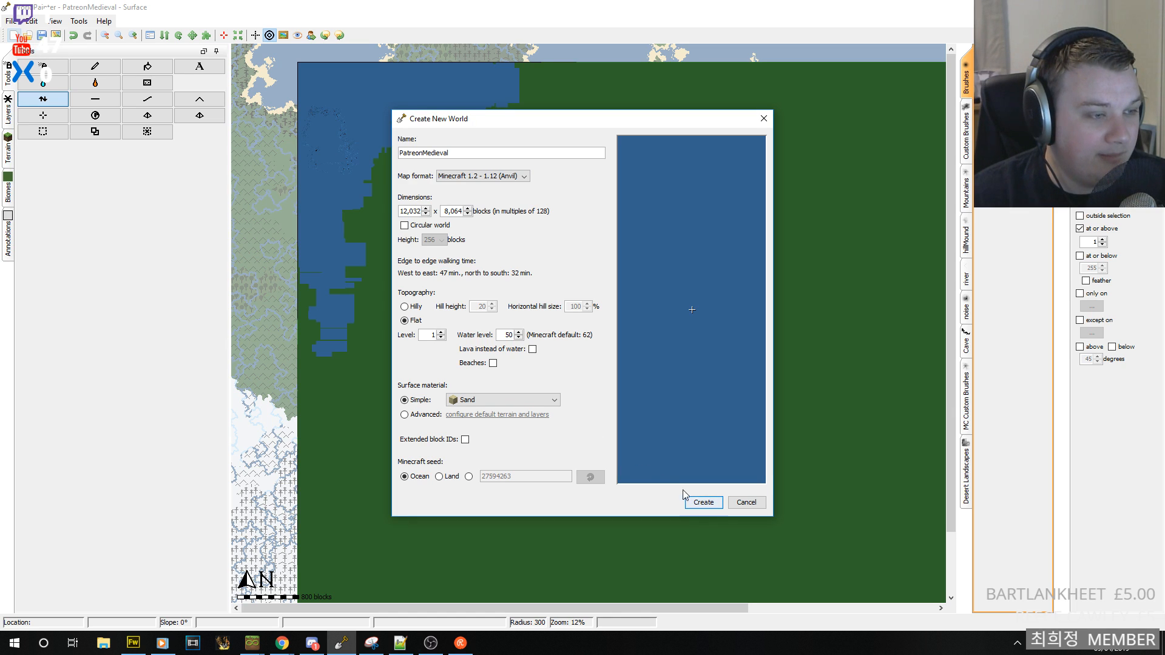
pyautogui.click(703, 503)
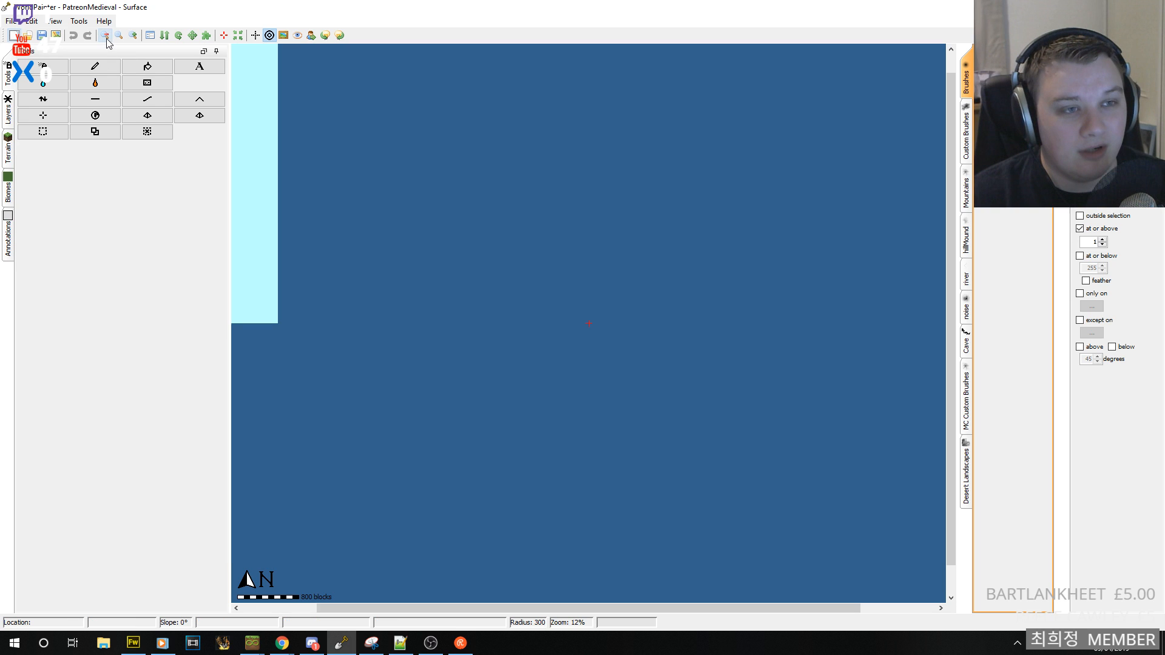
# - Narrow the tool palette to enlarge the map area and show the whole ocean world
pyautogui.click(104, 36)
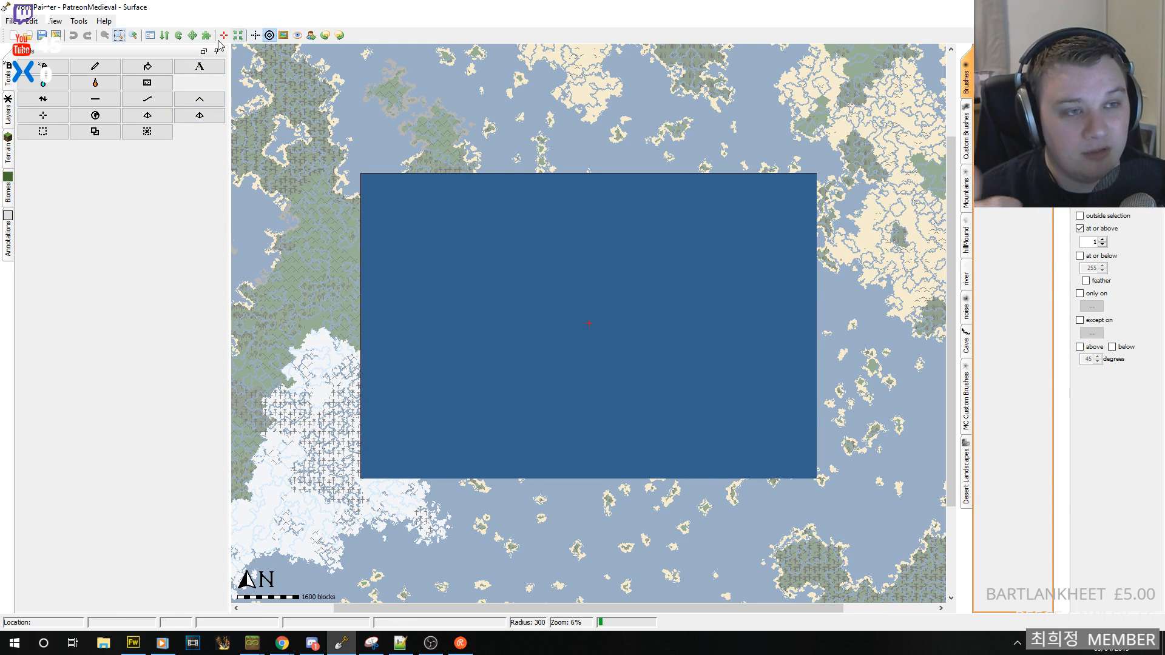
pyautogui.click(134, 36)
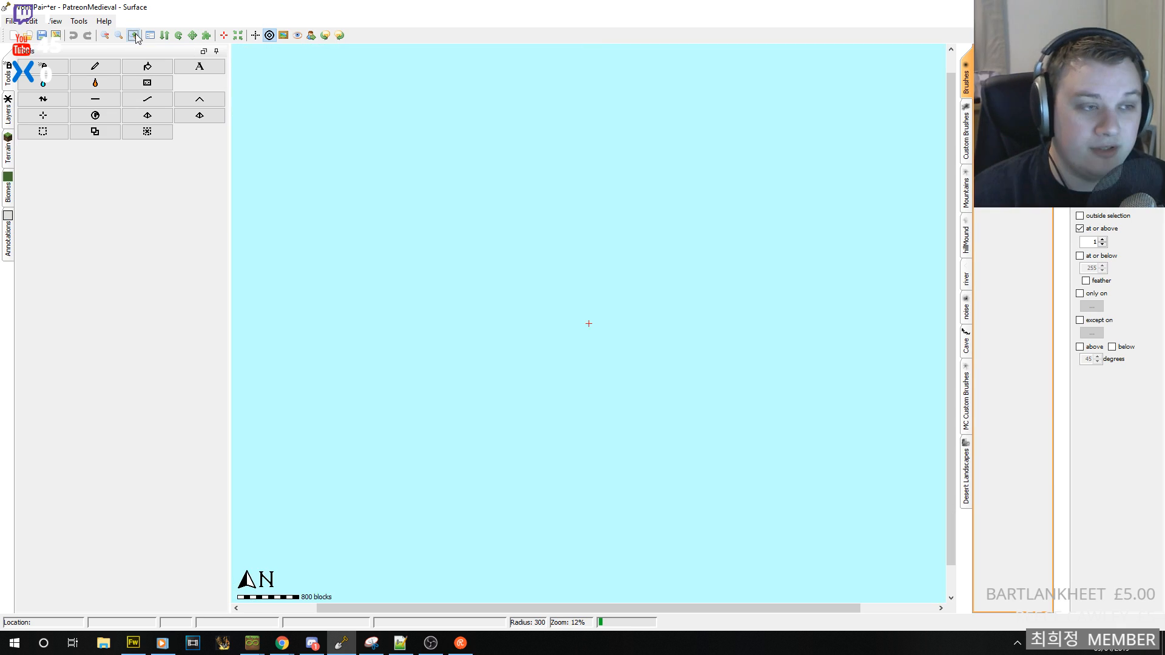
pyautogui.moveTo(530, 325); pyautogui.dragTo(616, 403, button='middle')
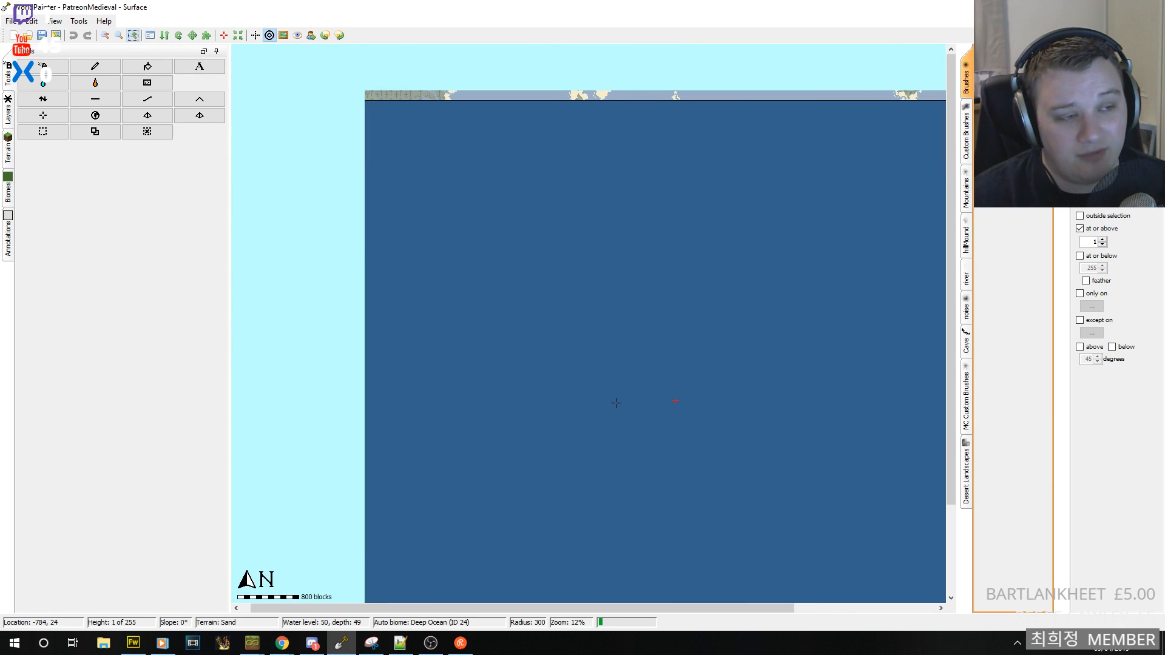
pyautogui.moveTo(680, 371); pyautogui.dragTo(707, 371, button='middle')
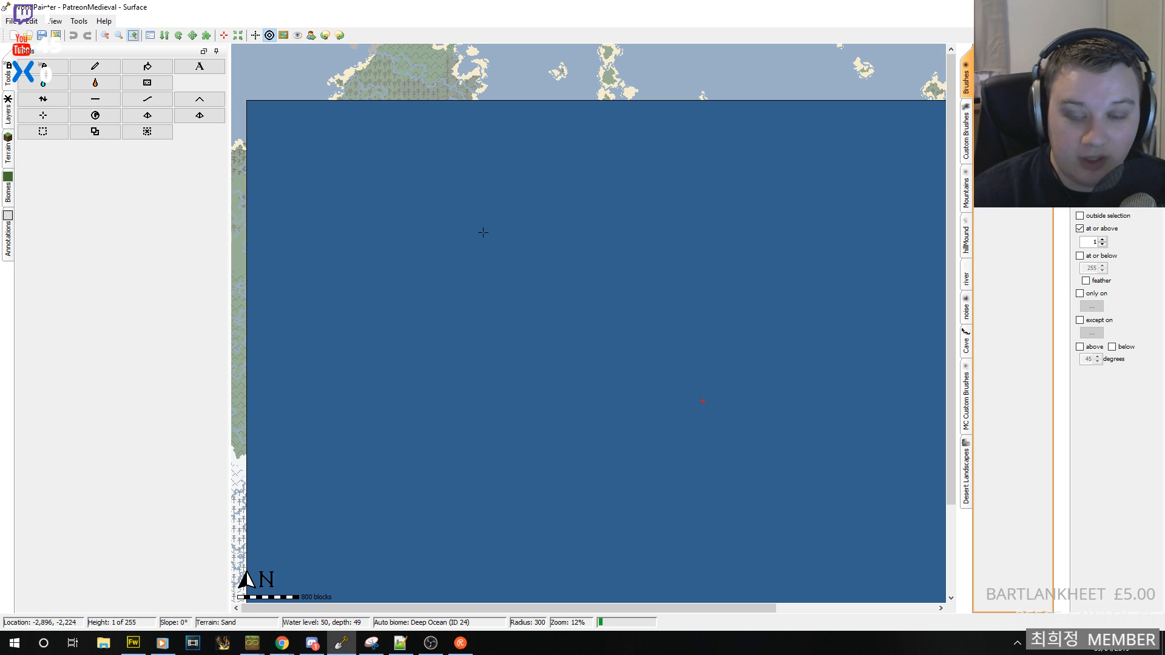
pyautogui.moveTo(572, 288); pyautogui.dragTo(545, 198, button='middle')
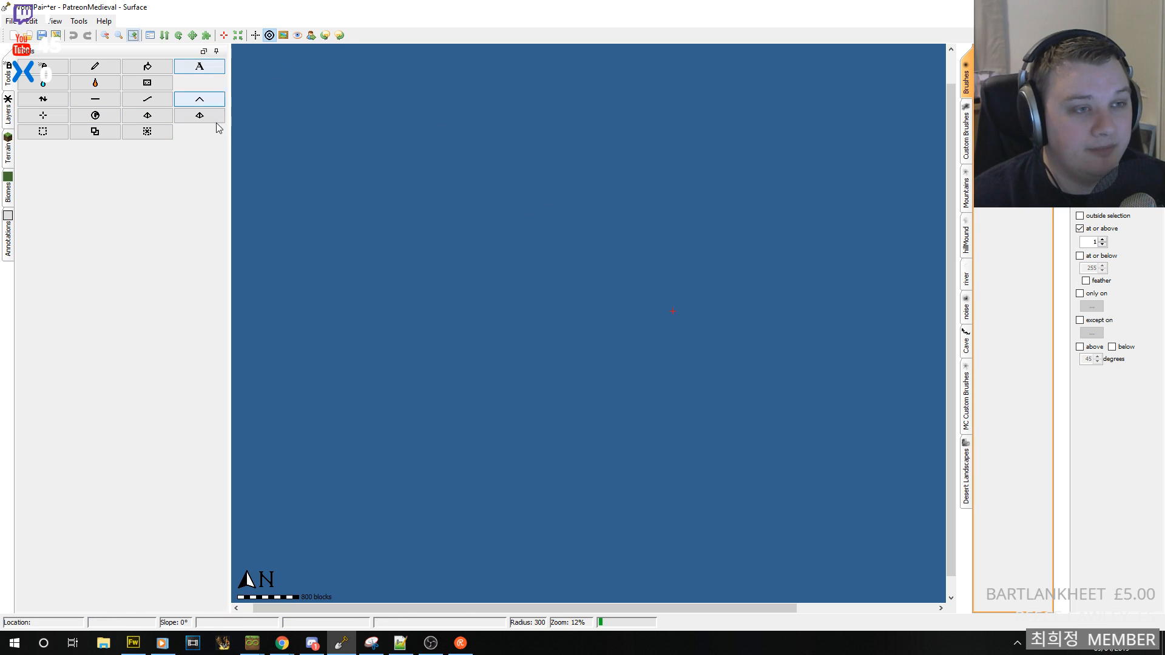
pyautogui.moveTo(231, 137); pyautogui.dragTo(126, 160)
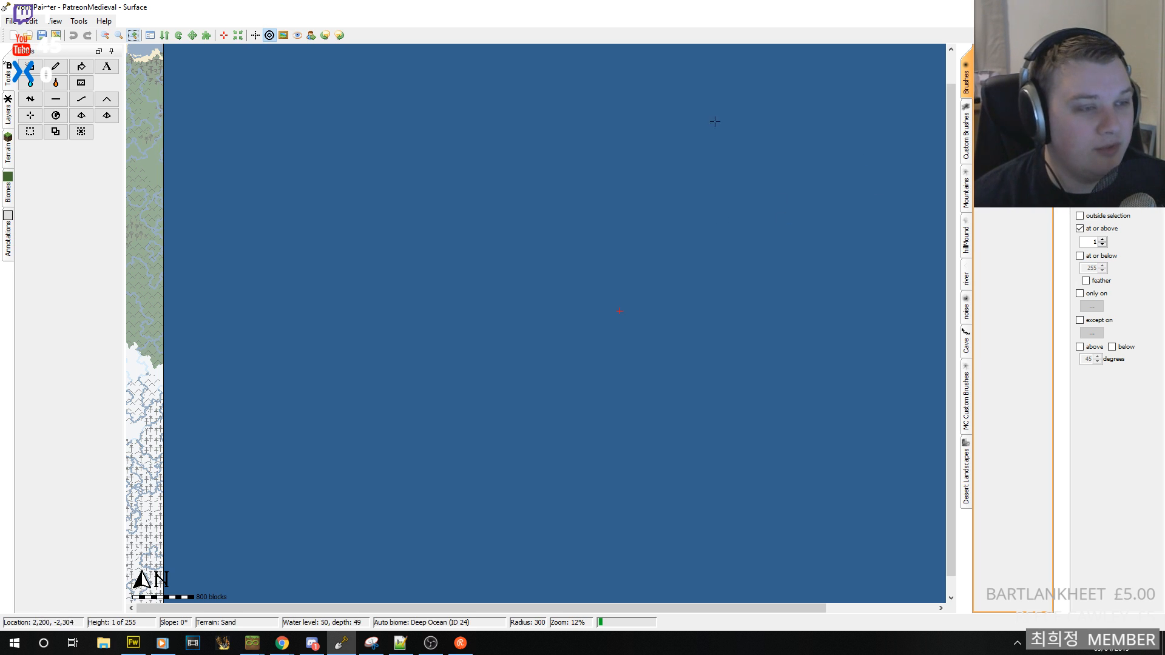
pyautogui.click(104, 36)
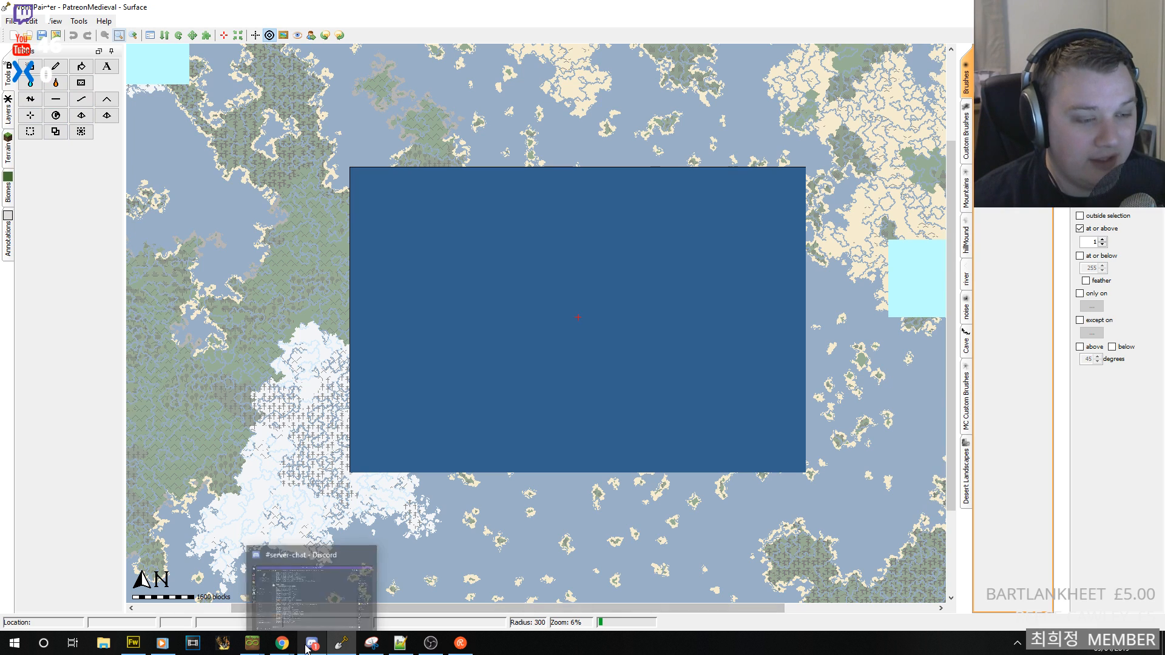
# - Switch to Snipping Tool to examine the continents' shapes and placement on the reference map, and return to WorldPainter
pyautogui.click(372, 644)
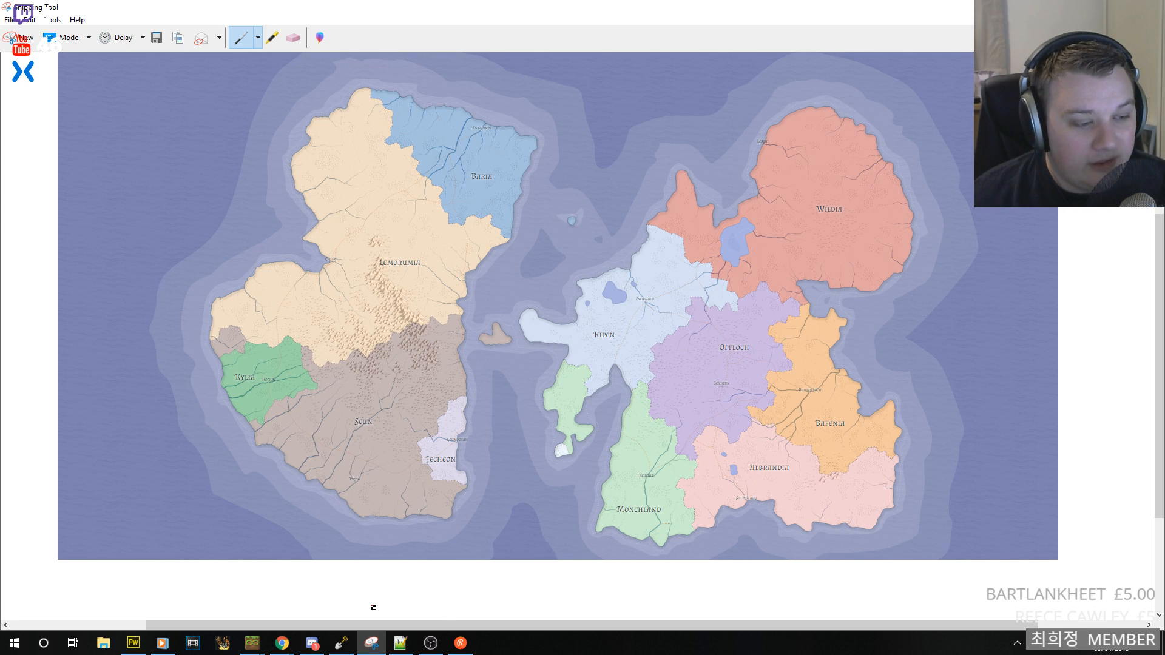
pyautogui.moveTo(350, 652)
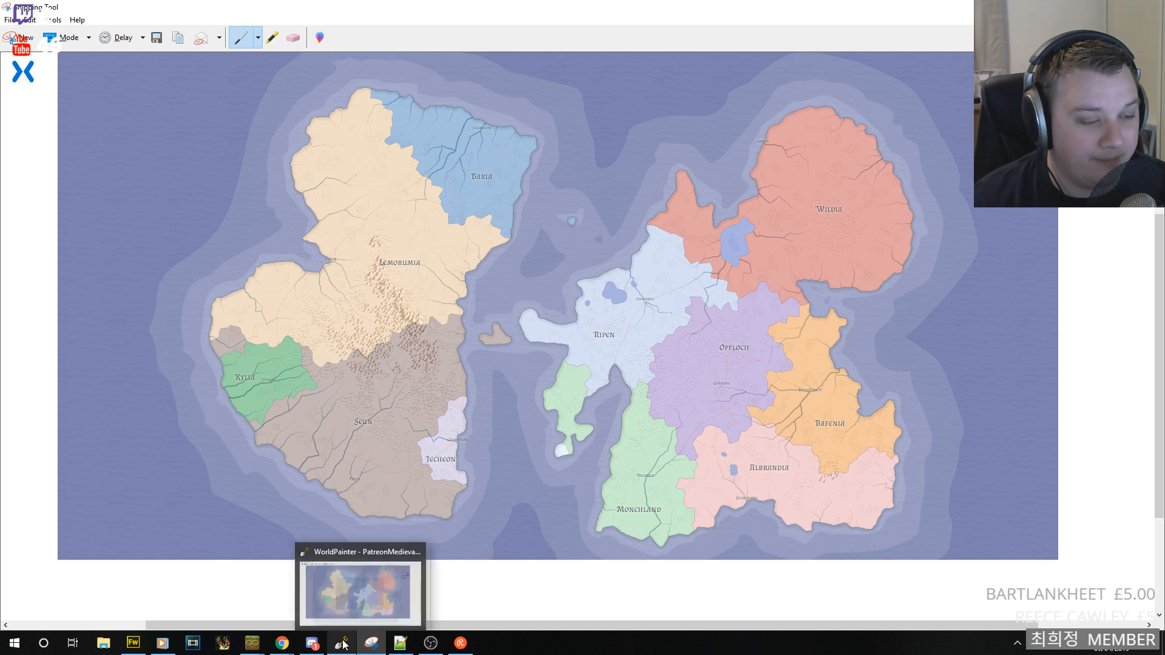
pyautogui.moveTo(317, 585)
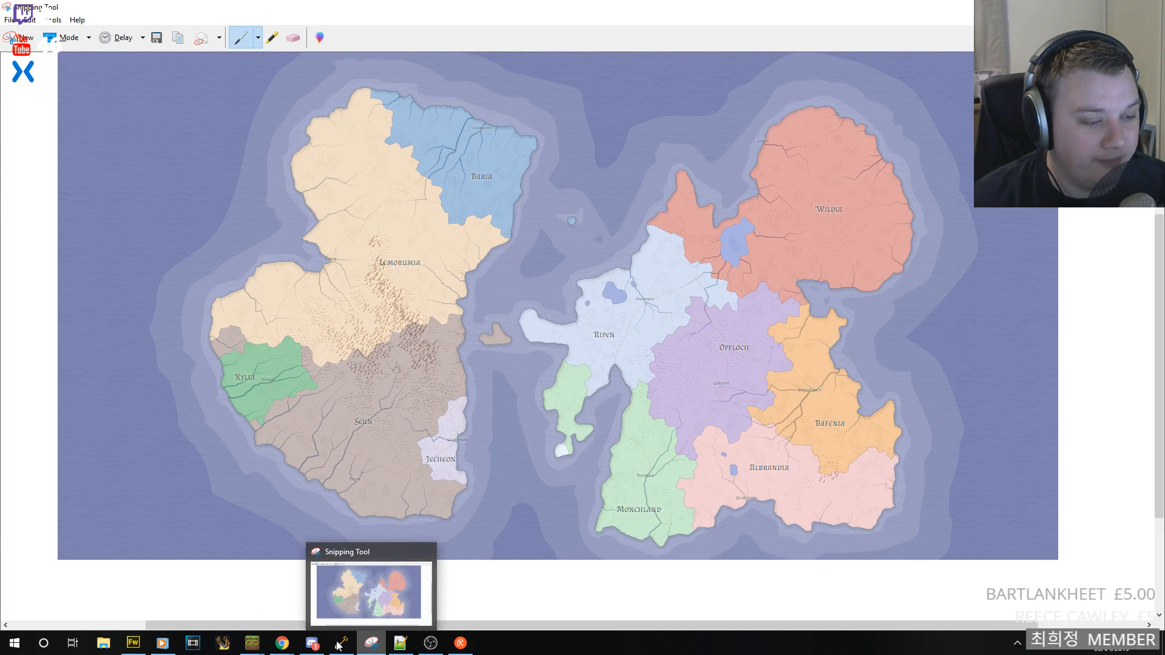
pyautogui.click(343, 644)
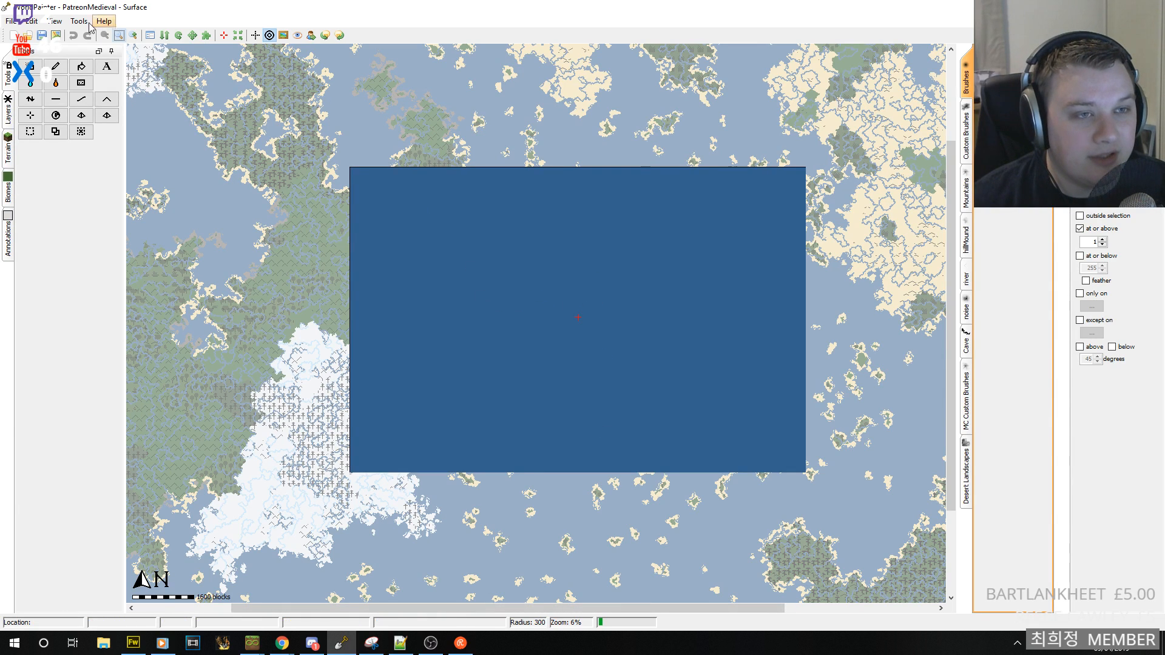
# - Choose the Height tool with a dark Mountains brush and remove the at-or-above height restriction
pyautogui.click(29, 97)
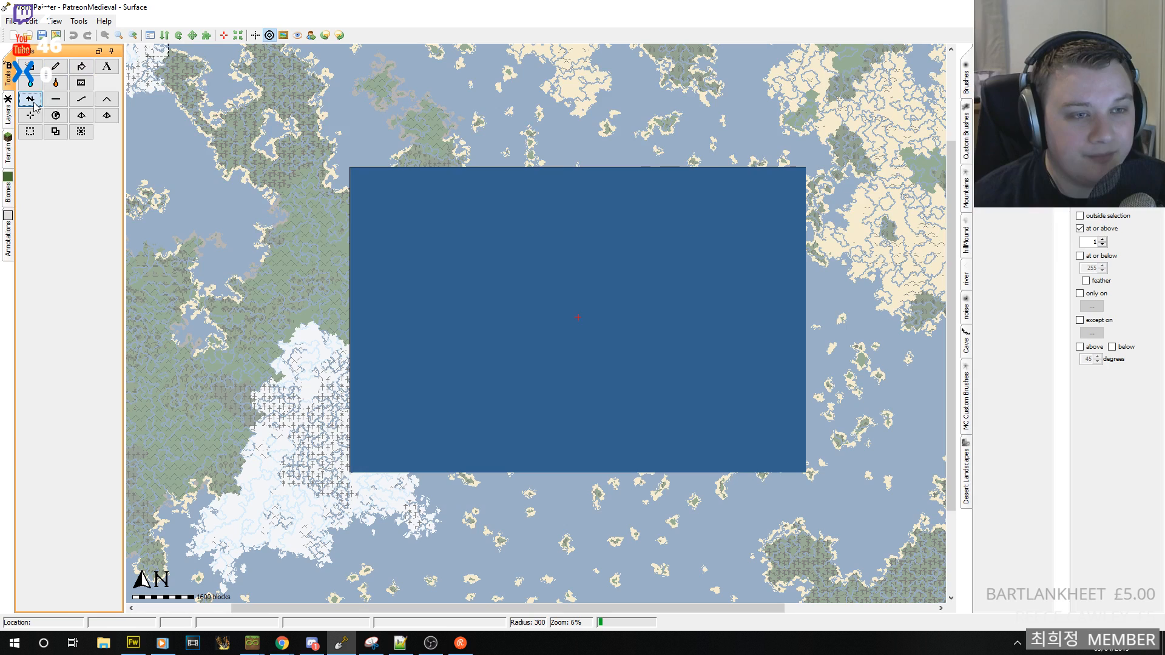
pyautogui.click(1080, 229)
pyautogui.click(967, 139)
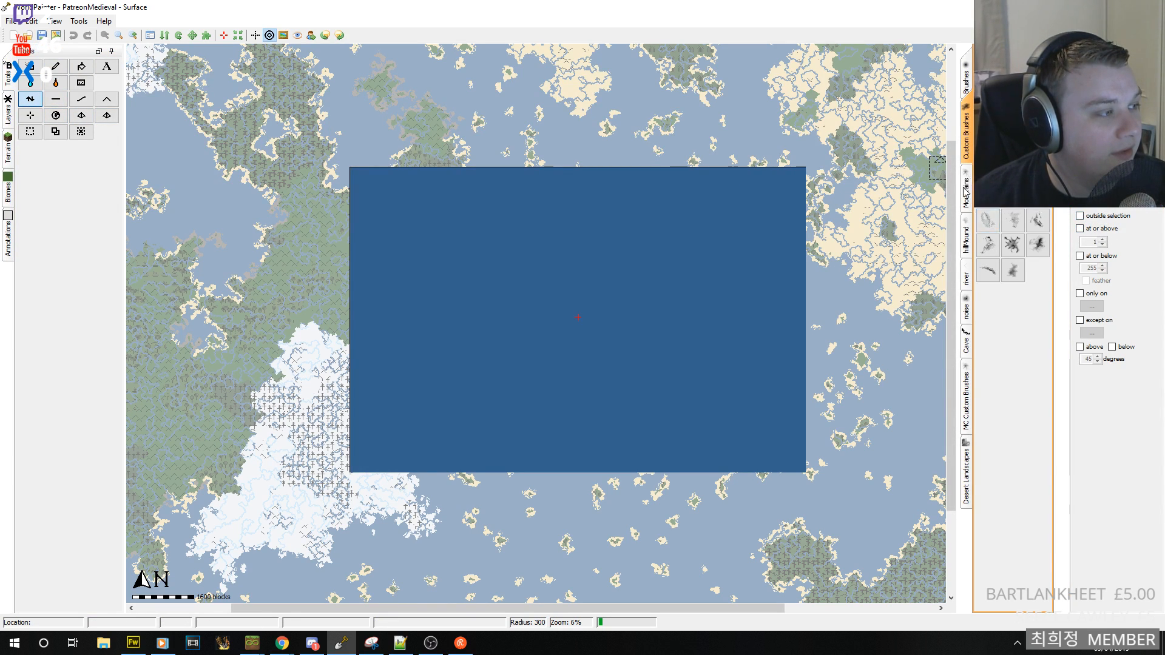
pyautogui.click(967, 191)
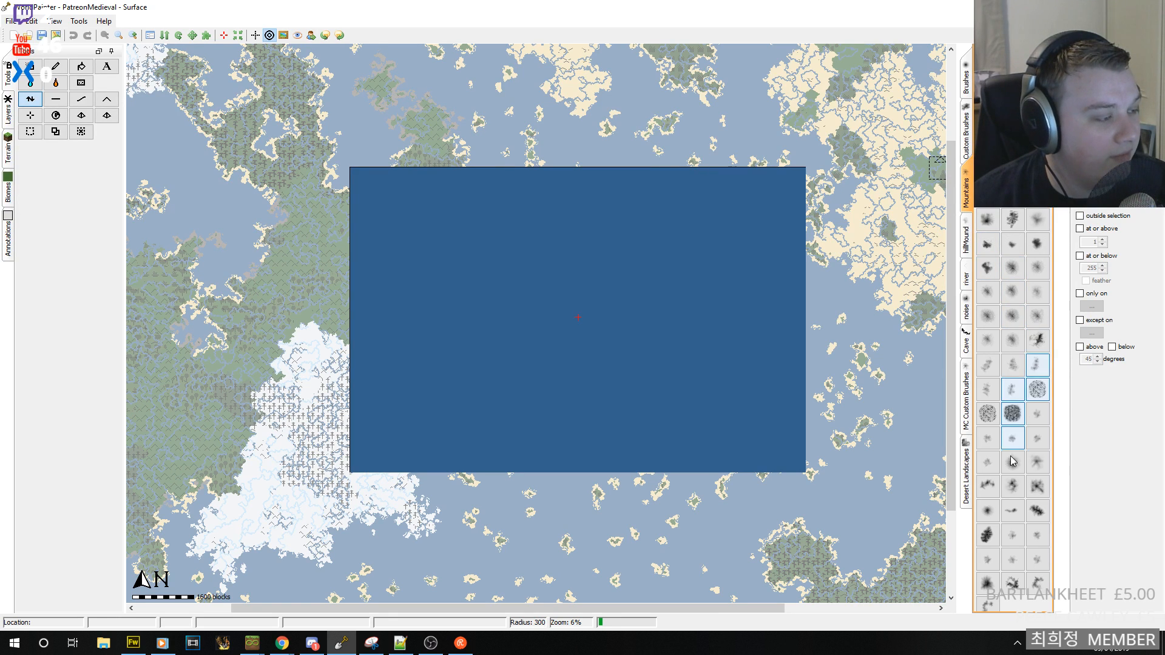
# - Reduce the mountain brush's radius to 270 and bring the world's northwest corner into view at 12% zoom
pyautogui.moveTo(560, 321); pyautogui.dragTo(504, 322, button='middle')
pyautogui.scroll(-1, 504, 322)
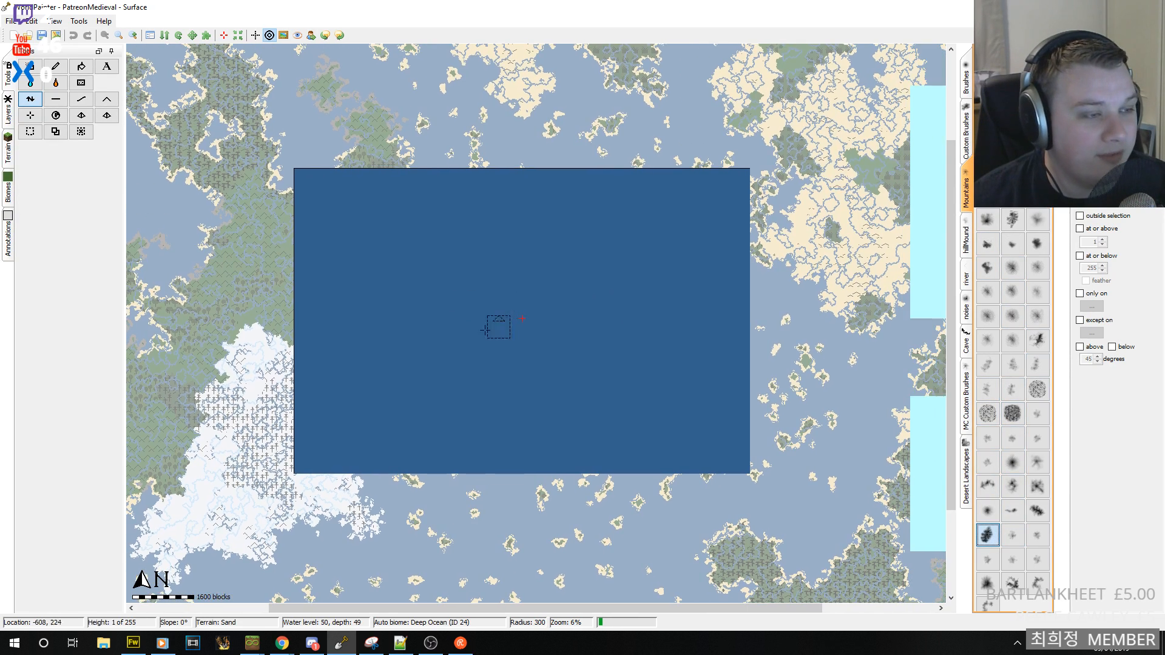
pyautogui.click(138, 38)
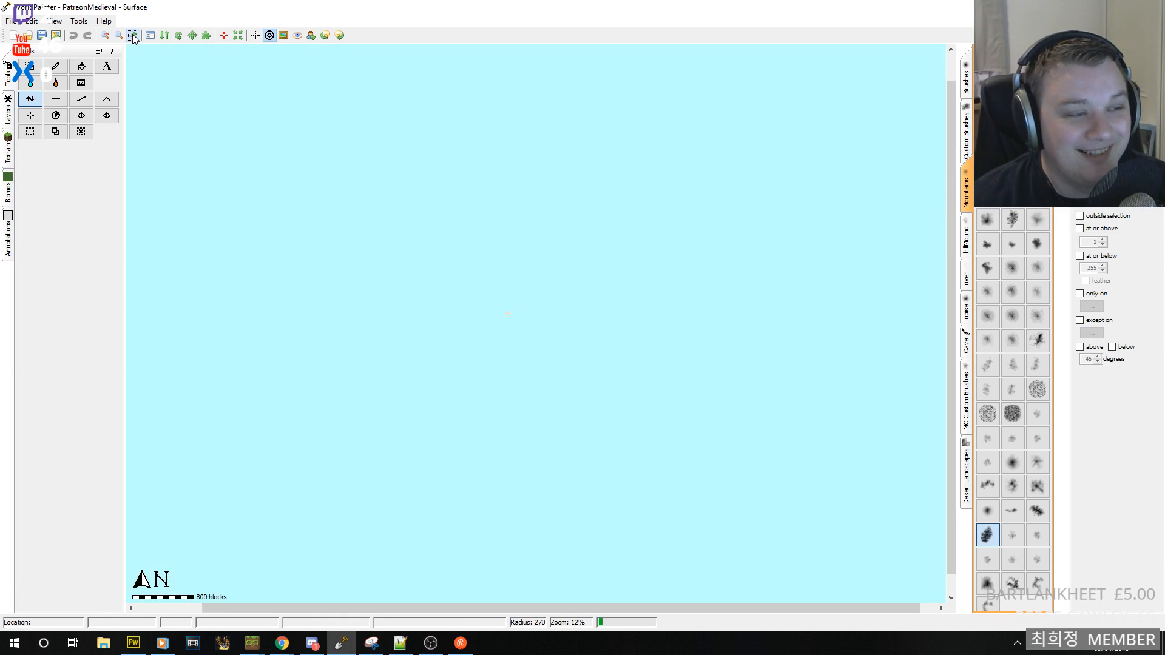
pyautogui.moveTo(490, 304); pyautogui.dragTo(692, 367, button='middle')
pyautogui.moveTo(597, 340); pyautogui.dragTo(549, 247, button='middle')
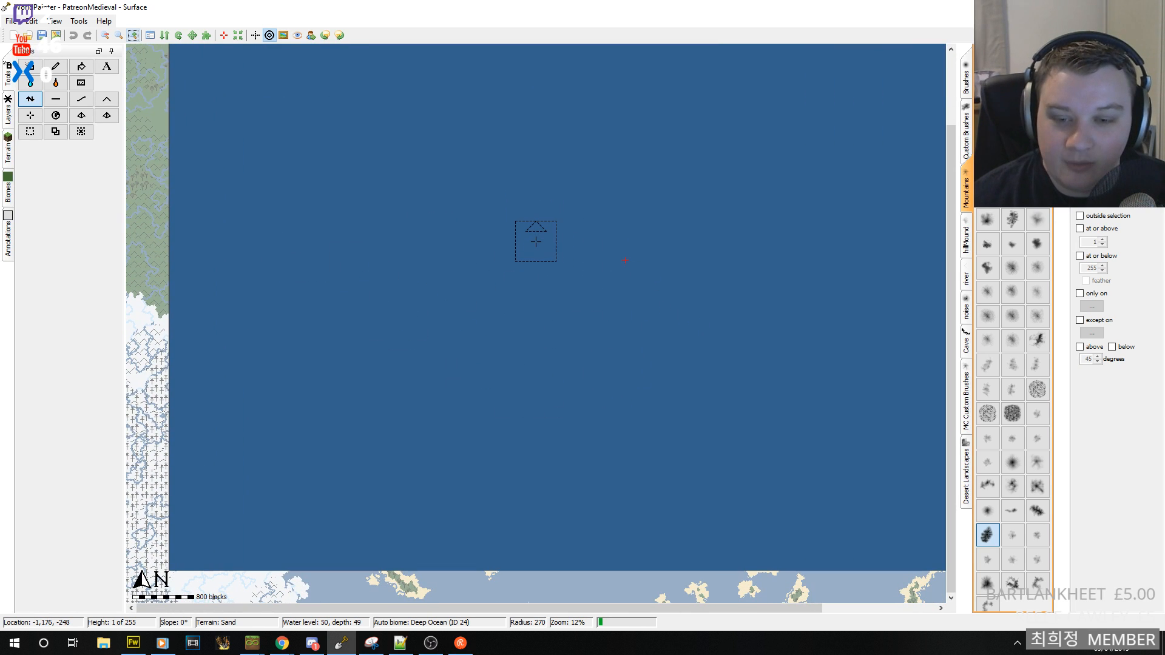
pyautogui.moveTo(622, 322); pyautogui.dragTo(330, 208, button='middle')
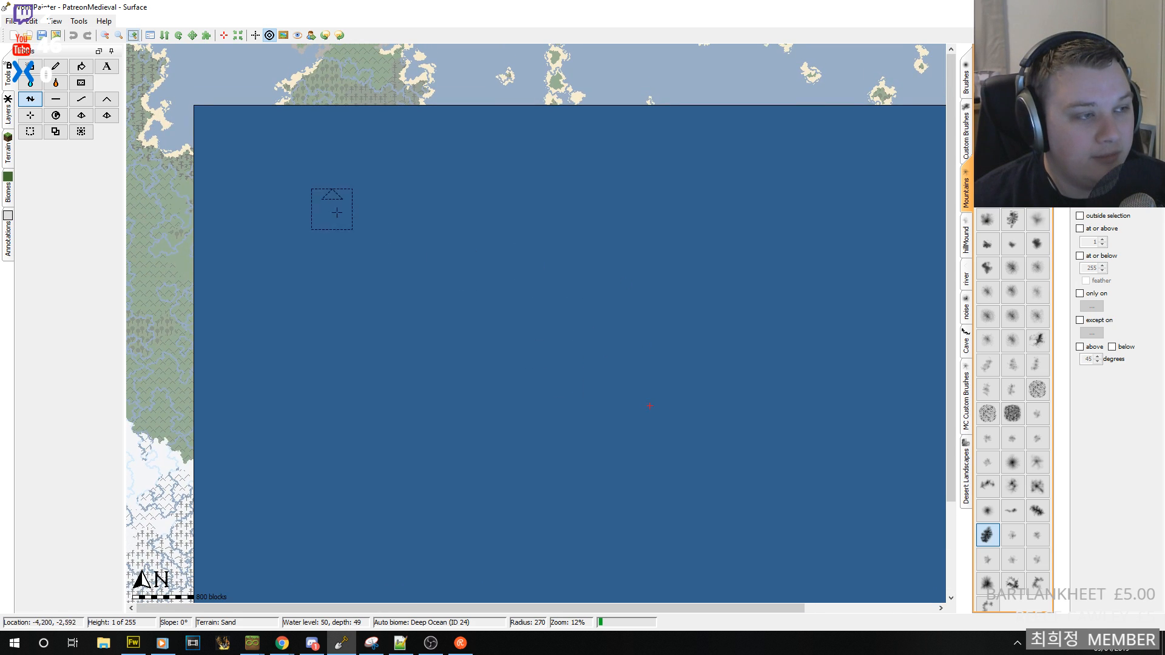
# - Raise a narrow strip island running north to south in the northwestern part of the ocean
pyautogui.moveTo(672, 465)
pyautogui.mouseDown(button='middle')
pyautogui.moveTo(572, 333)
pyautogui.moveTo(543, 252)
pyautogui.moveTo(568, 348)
pyautogui.mouseUp(button='middle')
pyautogui.click(501, 165)
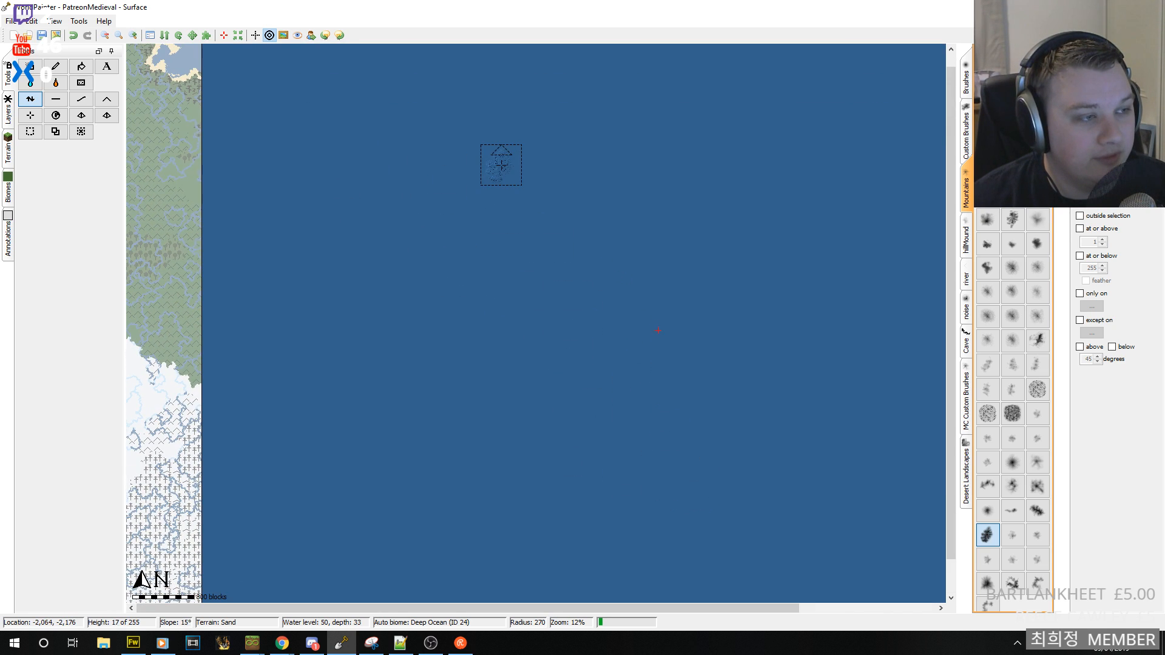
pyautogui.moveTo(501, 165); pyautogui.dragTo(462, 169)
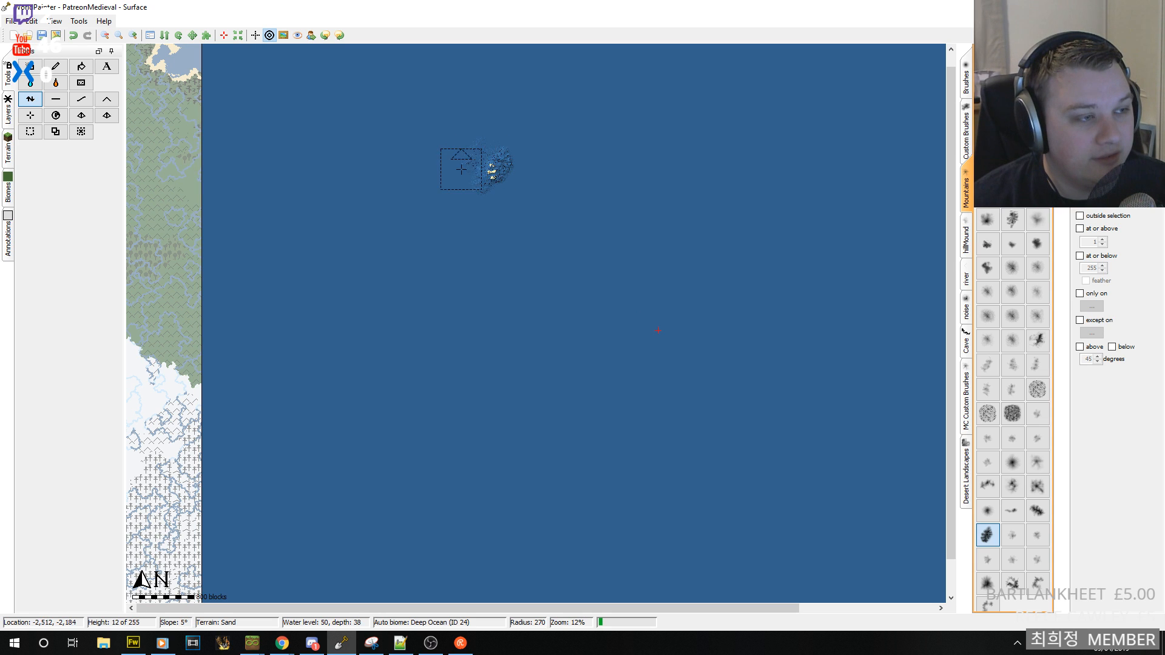
pyautogui.moveTo(577, 229); pyautogui.dragTo(480, 208, button='middle')
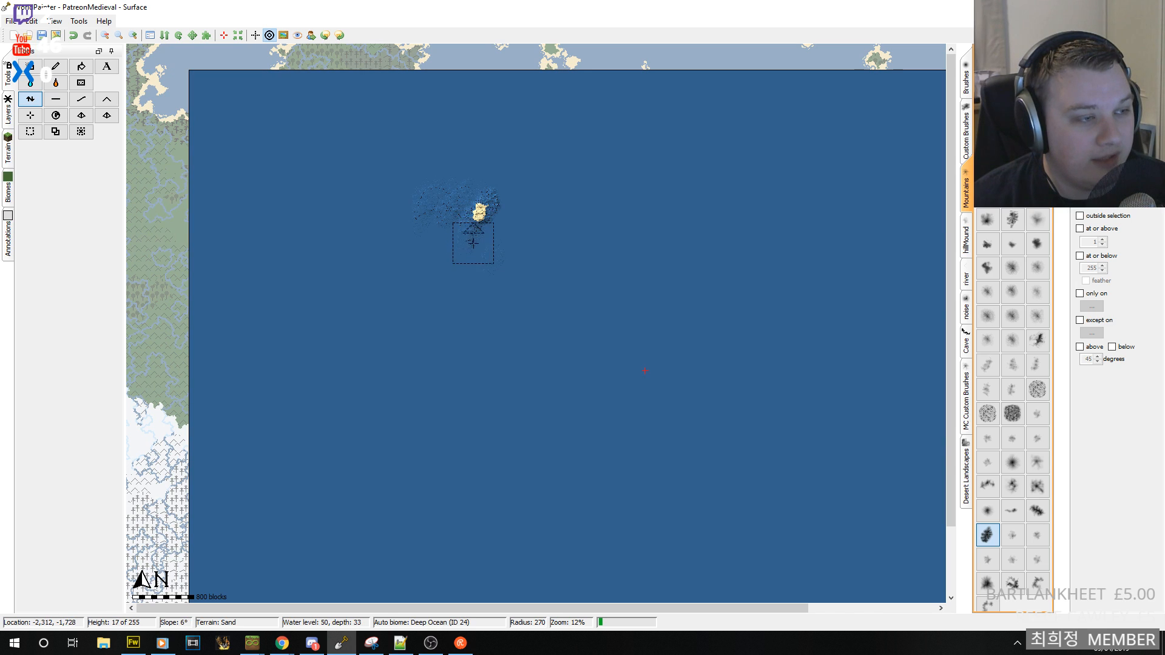
pyautogui.moveTo(483, 245); pyautogui.dragTo(479, 241)
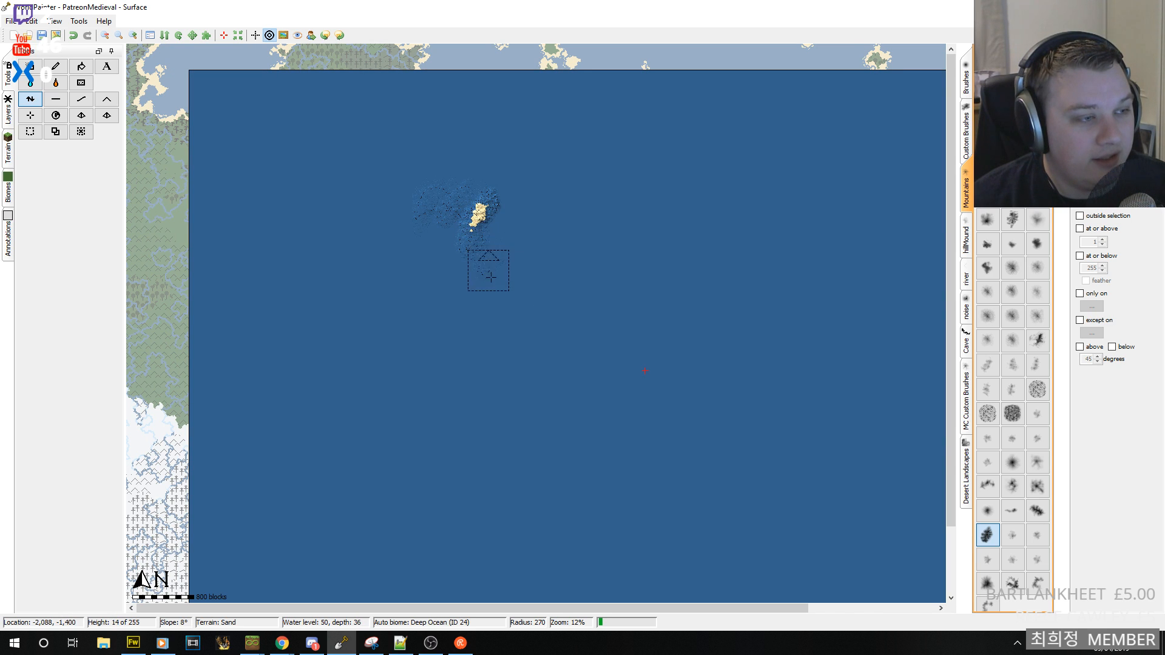
pyautogui.moveTo(490, 274); pyautogui.dragTo(438, 199, button='middle')
pyautogui.moveTo(490, 273)
pyautogui.mouseDown(button='middle')
pyautogui.moveTo(662, 392)
pyautogui.moveTo(624, 332)
pyautogui.mouseUp(button='middle')
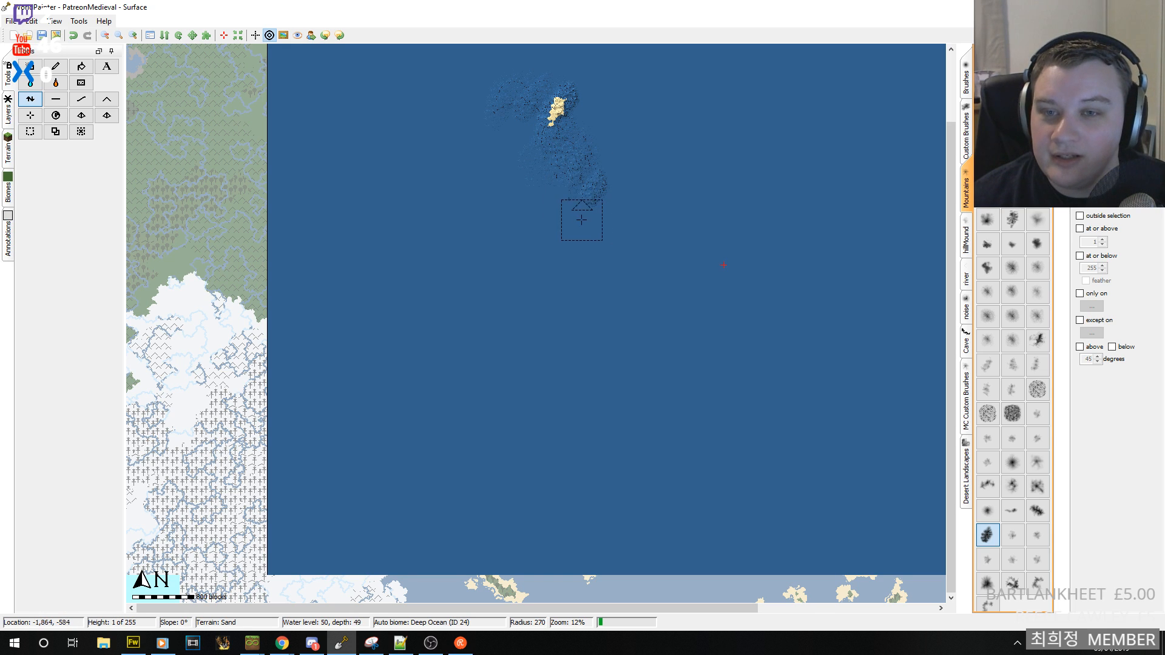
pyautogui.moveTo(571, 128)
pyautogui.mouseDown()
pyautogui.moveTo(551, 144)
pyautogui.moveTo(512, 137)
pyautogui.moveTo(534, 111)
pyautogui.moveTo(526, 132)
pyautogui.mouseUp()
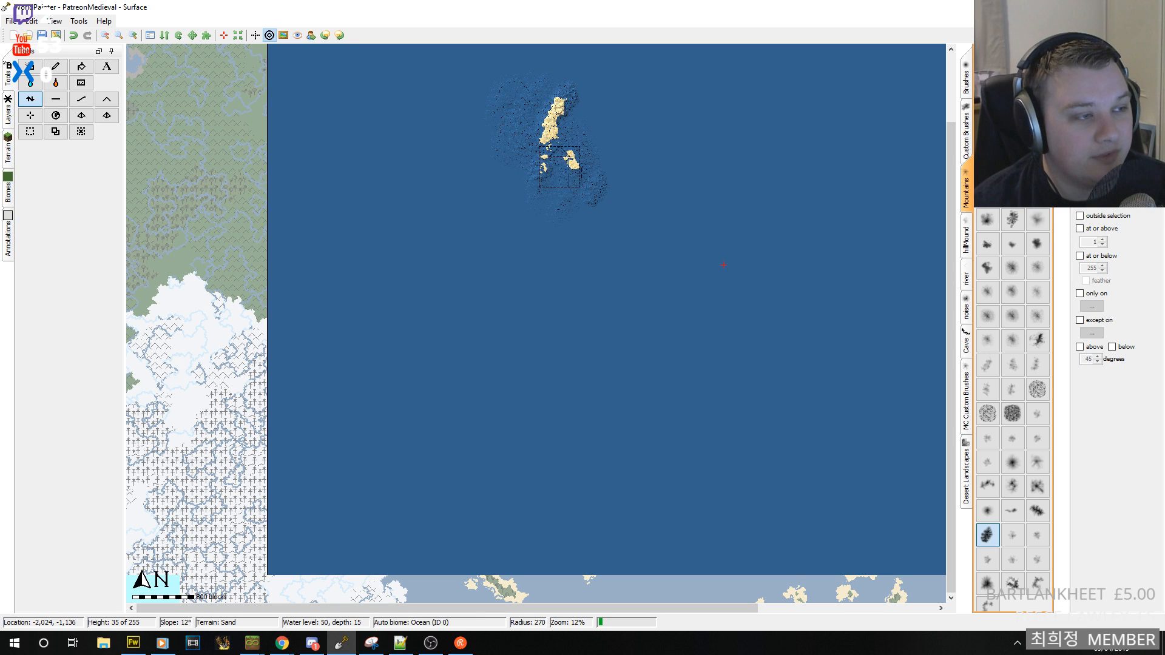
pyautogui.moveTo(571, 137)
pyautogui.mouseDown()
pyautogui.moveTo(560, 151)
pyautogui.moveTo(567, 159)
pyautogui.moveTo(555, 153)
pyautogui.mouseUp()
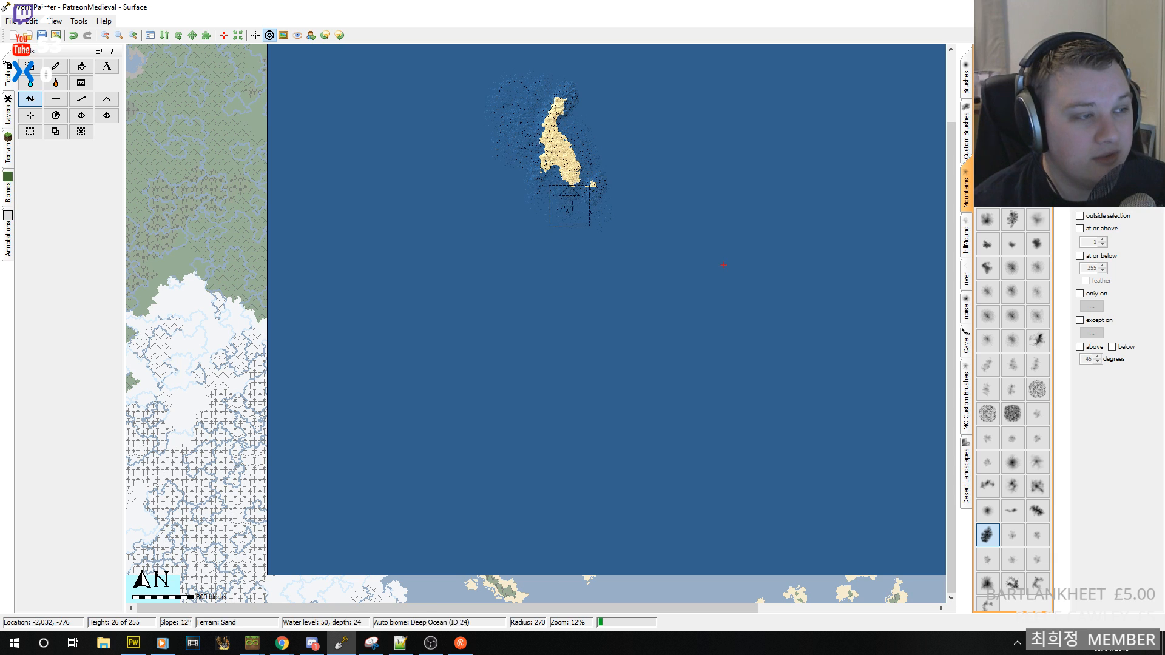
# - Enlarge the brush radius to 300 and broaden the island into a wide landmass with a tail to the southeast
pyautogui.moveTo(587, 220)
pyautogui.mouseDown(button='middle')
pyautogui.moveTo(552, 251)
pyautogui.moveTo(614, 255)
pyautogui.moveTo(626, 329)
pyautogui.mouseUp(button='middle')
pyautogui.click(138, 40)
pyautogui.scroll(1, 620, 271)
pyautogui.moveTo(618, 270)
pyautogui.mouseDown()
pyautogui.moveTo(605, 276)
pyautogui.moveTo(715, 374)
pyautogui.moveTo(639, 320)
pyautogui.moveTo(613, 224)
pyautogui.moveTo(513, 178)
pyautogui.moveTo(415, 210)
pyautogui.moveTo(432, 184)
pyautogui.moveTo(429, 204)
pyautogui.moveTo(435, 164)
pyautogui.moveTo(435, 193)
pyautogui.moveTo(398, 158)
pyautogui.moveTo(428, 221)
pyautogui.moveTo(373, 225)
pyautogui.moveTo(437, 237)
pyautogui.moveTo(495, 215)
pyautogui.moveTo(516, 189)
pyautogui.moveTo(508, 251)
pyautogui.moveTo(522, 206)
pyautogui.moveTo(513, 185)
pyautogui.moveTo(534, 254)
pyautogui.moveTo(516, 257)
pyautogui.moveTo(546, 248)
pyautogui.moveTo(459, 264)
pyautogui.moveTo(467, 249)
pyautogui.moveTo(458, 285)
pyautogui.moveTo(509, 278)
pyautogui.moveTo(483, 298)
pyautogui.moveTo(451, 299)
pyautogui.moveTo(528, 296)
pyautogui.moveTo(519, 276)
pyautogui.moveTo(570, 294)
pyautogui.moveTo(568, 276)
pyautogui.moveTo(700, 393)
pyautogui.moveTo(643, 344)
pyautogui.moveTo(663, 348)
pyautogui.moveTo(658, 375)
pyautogui.moveTo(553, 372)
pyautogui.moveTo(540, 358)
pyautogui.moveTo(546, 306)
pyautogui.moveTo(479, 315)
pyautogui.moveTo(486, 334)
pyautogui.moveTo(510, 327)
pyautogui.moveTo(439, 336)
pyautogui.moveTo(502, 322)
pyautogui.moveTo(371, 310)
pyautogui.moveTo(461, 227)
pyautogui.moveTo(419, 237)
pyautogui.moveTo(452, 188)
pyautogui.moveTo(473, 206)
pyautogui.moveTo(455, 170)
pyautogui.moveTo(420, 180)
pyautogui.moveTo(467, 109)
pyautogui.moveTo(464, 149)
pyautogui.moveTo(470, 128)
pyautogui.moveTo(489, 148)
pyautogui.mouseUp()
pyautogui.moveTo(531, 177); pyautogui.dragTo(639, 381, button='middle')
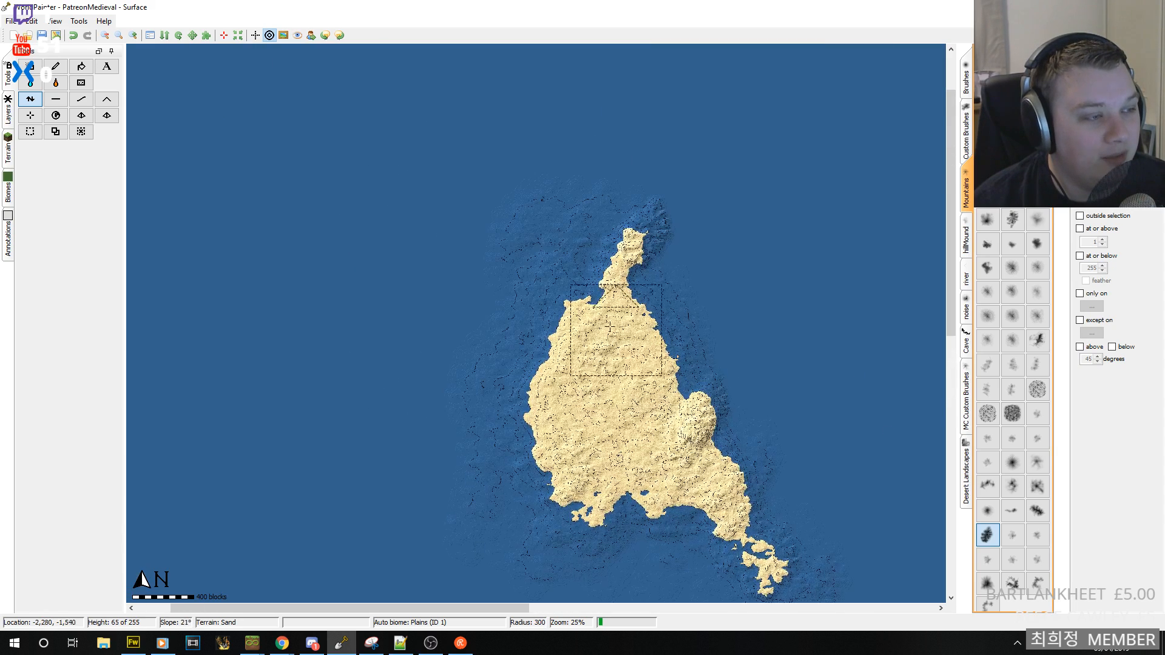
# - Widen the landmass's narrow northern neck and build up its southeastern side
pyautogui.moveTo(610, 268)
pyautogui.mouseDown()
pyautogui.moveTo(576, 277)
pyautogui.moveTo(586, 269)
pyautogui.mouseUp()
pyautogui.moveTo(497, 226)
pyautogui.mouseDown(button='middle')
pyautogui.moveTo(702, 423)
pyautogui.moveTo(550, 265)
pyautogui.mouseUp(button='middle')
pyautogui.moveTo(702, 313)
pyautogui.mouseDown()
pyautogui.moveTo(691, 251)
pyautogui.moveTo(719, 253)
pyautogui.moveTo(722, 289)
pyautogui.moveTo(759, 271)
pyautogui.moveTo(717, 275)
pyautogui.moveTo(685, 217)
pyautogui.moveTo(658, 219)
pyautogui.moveTo(631, 258)
pyautogui.moveTo(658, 267)
pyautogui.moveTo(663, 293)
pyautogui.moveTo(660, 256)
pyautogui.moveTo(701, 398)
pyautogui.moveTo(704, 536)
pyautogui.moveTo(659, 538)
pyautogui.moveTo(800, 574)
pyautogui.mouseUp()
# - Extend the landmass into a long, broad peninsula towards the south-southeast, filling the notches along its southern shore
pyautogui.moveTo(789, 565); pyautogui.dragTo(549, 246, button='middle')
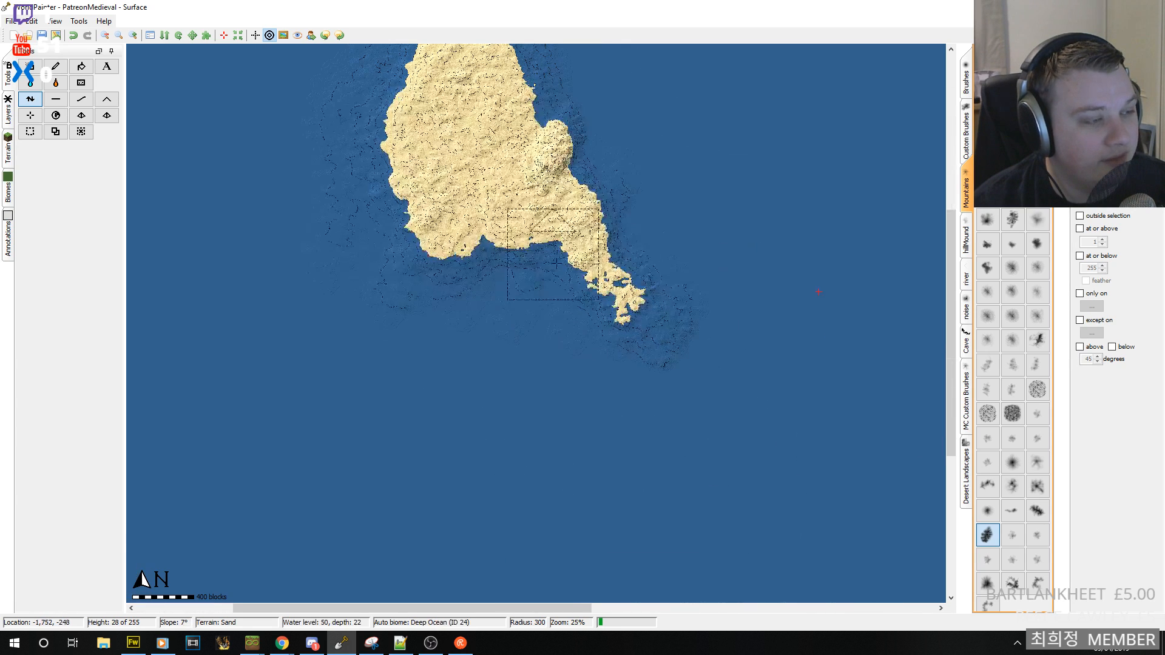
pyautogui.moveTo(636, 353)
pyautogui.mouseDown()
pyautogui.moveTo(653, 349)
pyautogui.moveTo(650, 322)
pyautogui.moveTo(638, 366)
pyautogui.moveTo(615, 290)
pyautogui.mouseUp()
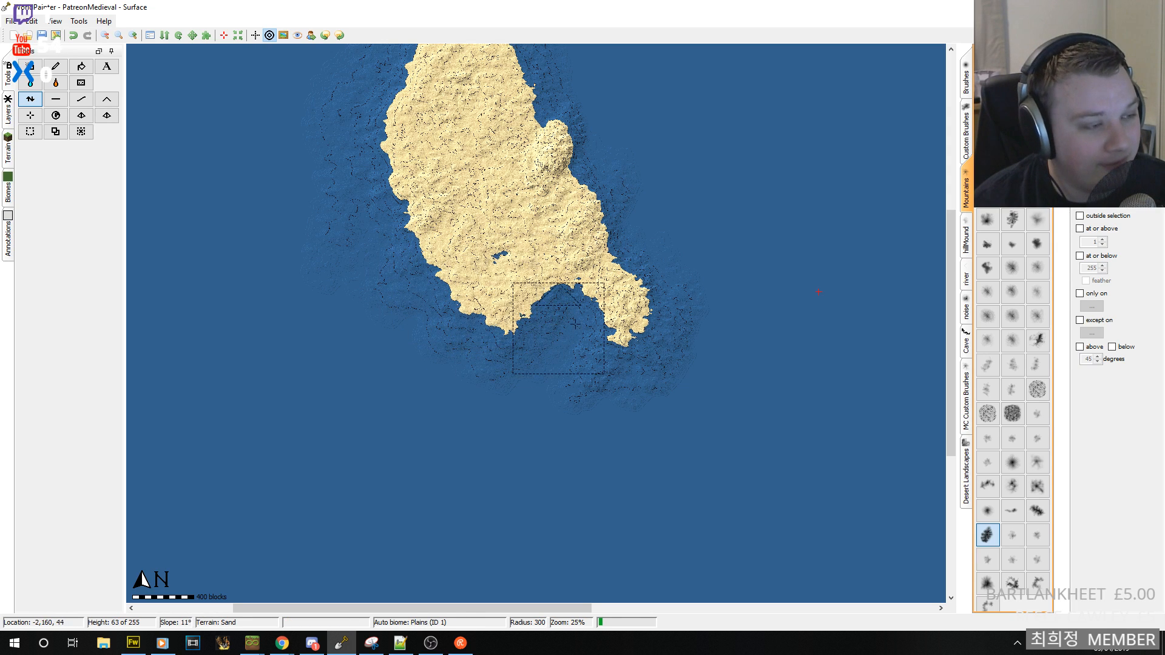
pyautogui.moveTo(502, 274)
pyautogui.mouseDown()
pyautogui.moveTo(372, 247)
pyautogui.moveTo(384, 255)
pyautogui.moveTo(462, 219)
pyautogui.mouseUp()
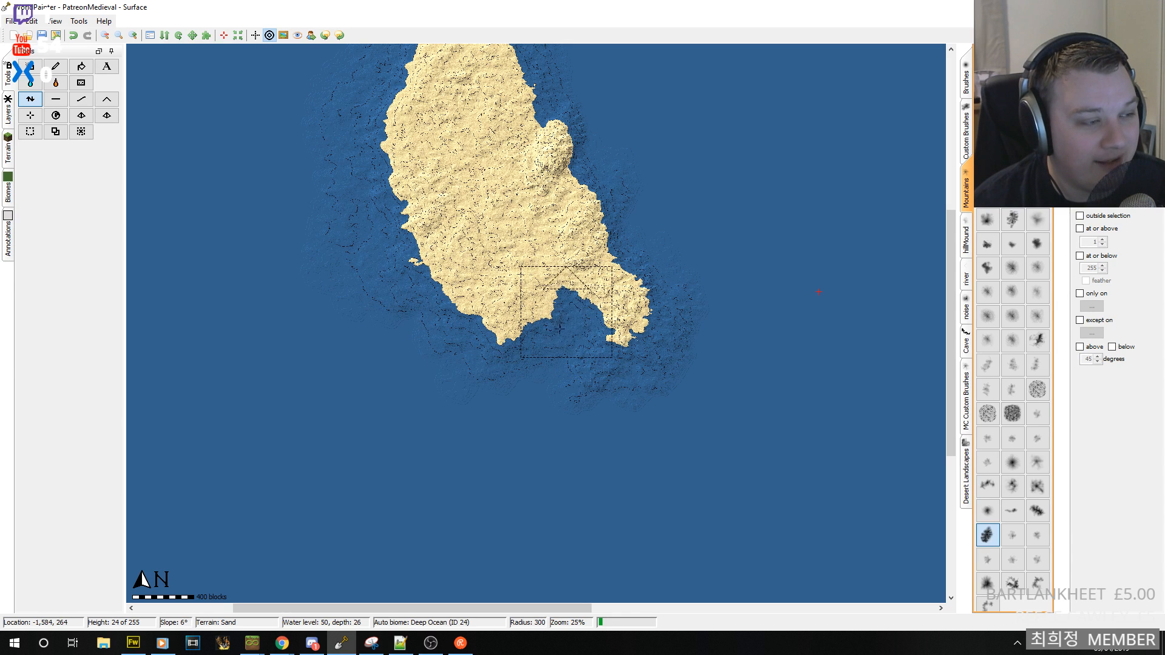
pyautogui.moveTo(632, 356); pyautogui.dragTo(661, 405)
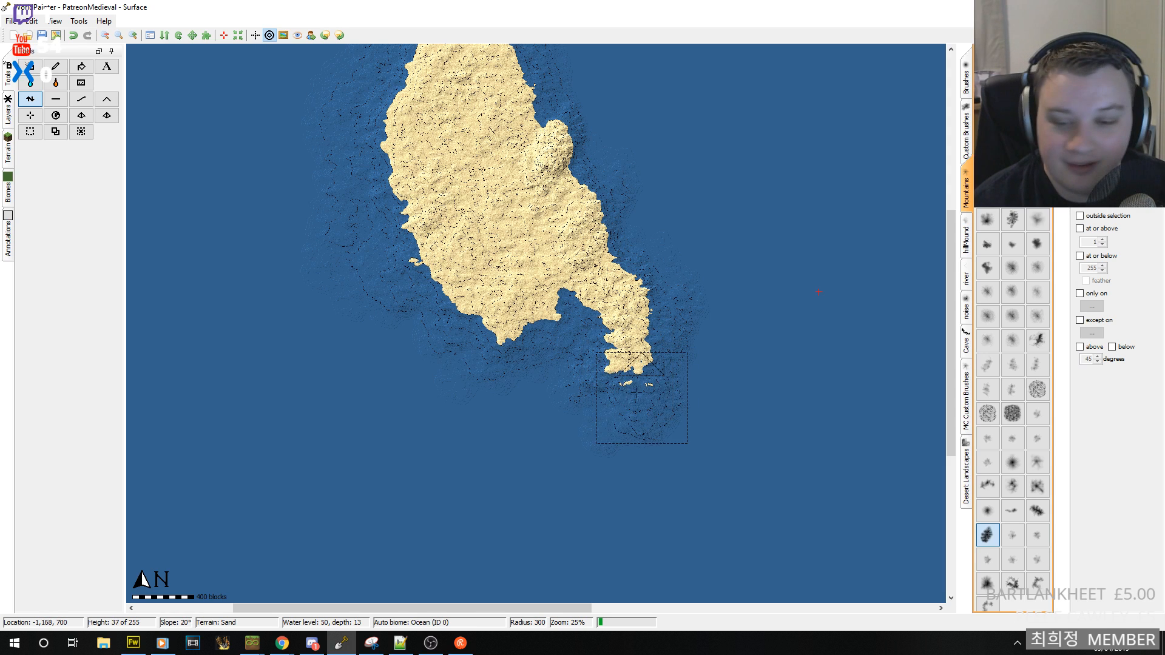
pyautogui.moveTo(524, 321); pyautogui.dragTo(523, 325)
pyautogui.moveTo(562, 367); pyautogui.dragTo(597, 360)
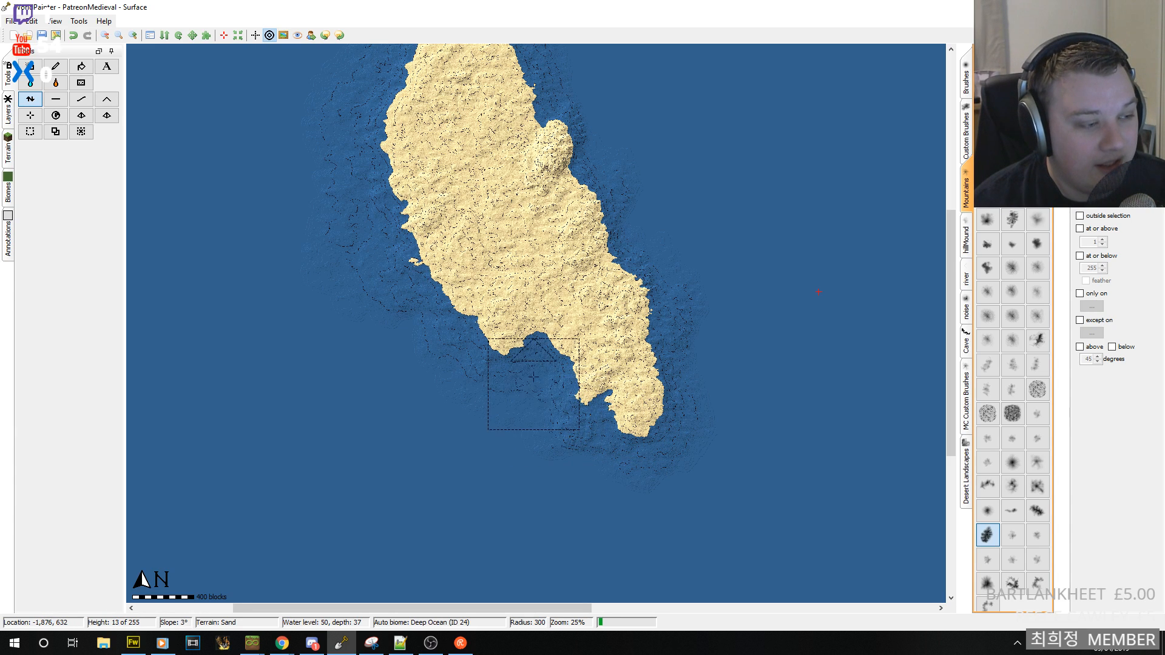
pyautogui.moveTo(525, 381); pyautogui.dragTo(551, 386)
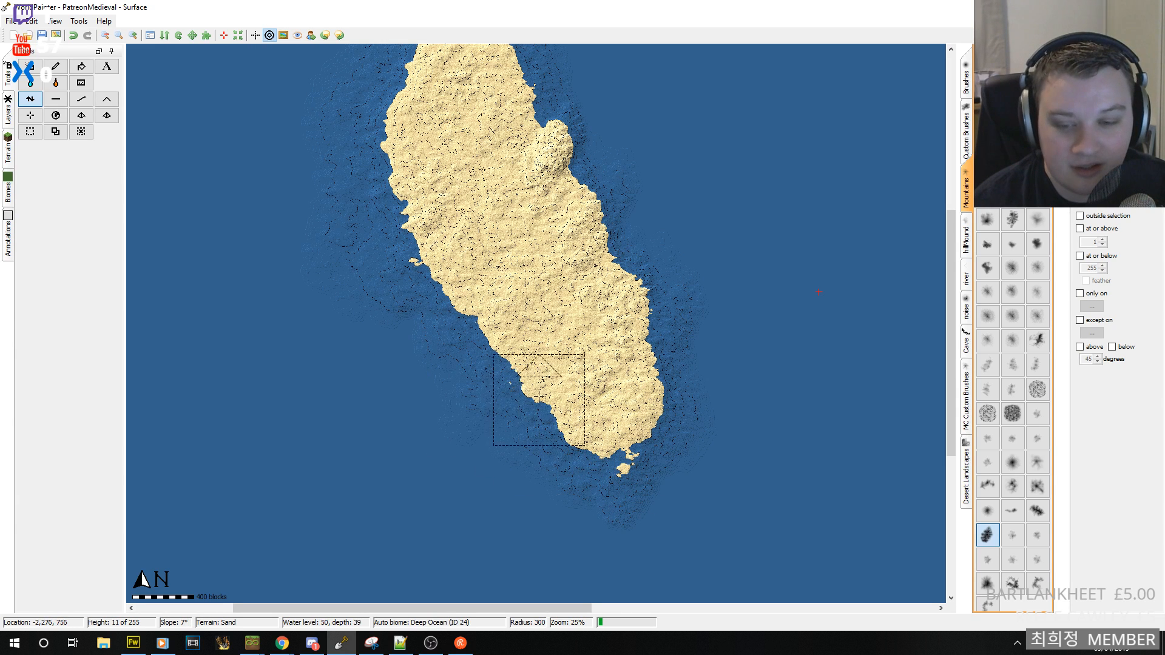
pyautogui.moveTo(537, 406); pyautogui.dragTo(515, 403)
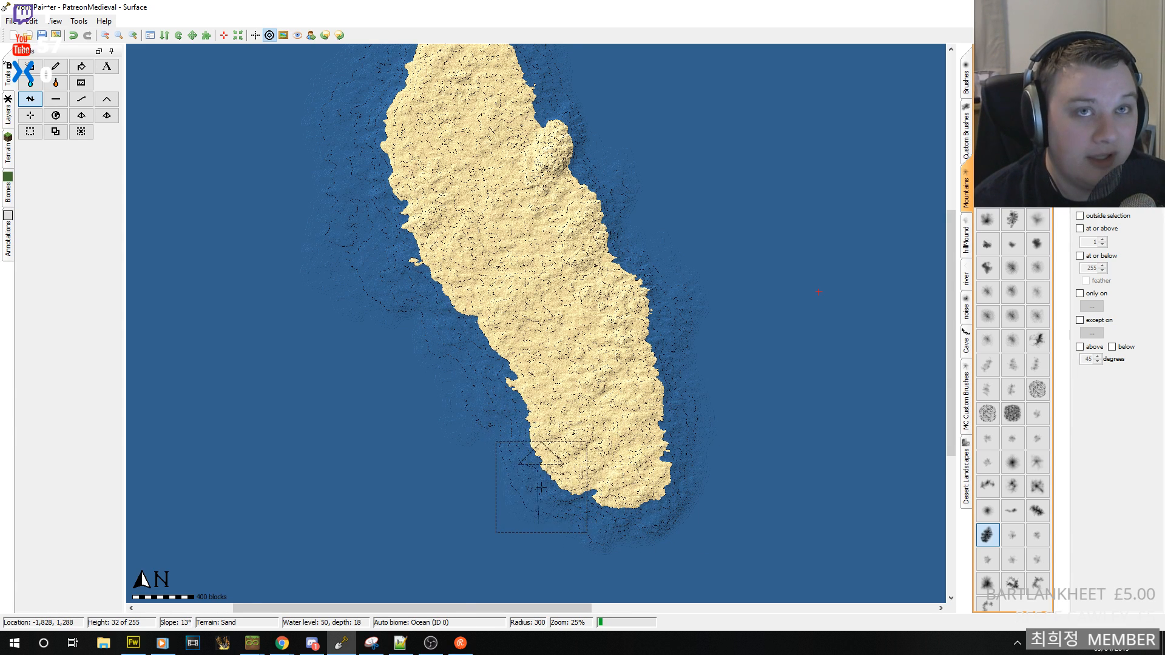
pyautogui.moveTo(541, 487)
pyautogui.mouseDown()
pyautogui.moveTo(563, 521)
pyautogui.moveTo(600, 530)
pyautogui.mouseUp()
# - Raise a narrow headland and scattered islets at the continent's northern tip, switching the brush radius between 176 and 300
pyautogui.moveTo(595, 519)
pyautogui.mouseDown(button='middle')
pyautogui.moveTo(628, 284)
pyautogui.moveTo(715, 299)
pyautogui.moveTo(732, 521)
pyautogui.mouseUp(button='middle')
pyautogui.moveTo(591, 185); pyautogui.dragTo(517, 161, button='middle')
pyautogui.moveTo(526, 349); pyautogui.dragTo(710, 282, button='middle')
pyautogui.moveTo(597, 294); pyautogui.dragTo(585, 484, button='middle')
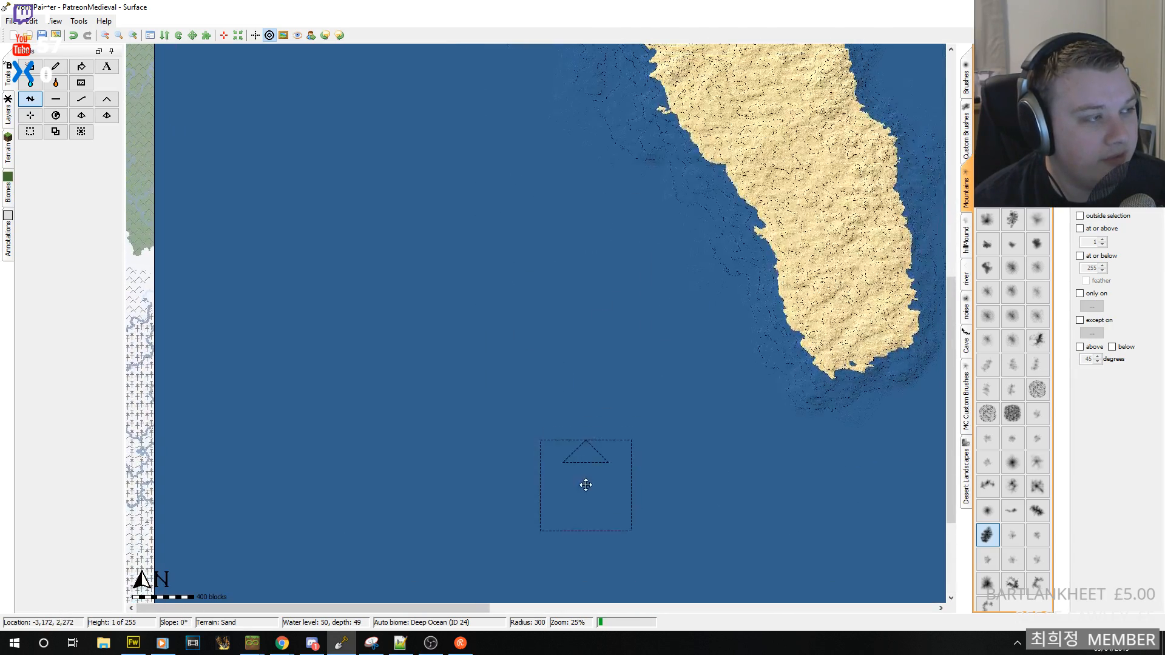
pyautogui.moveTo(569, 183); pyautogui.dragTo(551, 434, button='middle')
pyautogui.moveTo(687, 318); pyautogui.dragTo(681, 371, button='middle')
pyautogui.moveTo(646, 210); pyautogui.dragTo(671, 326, button='middle')
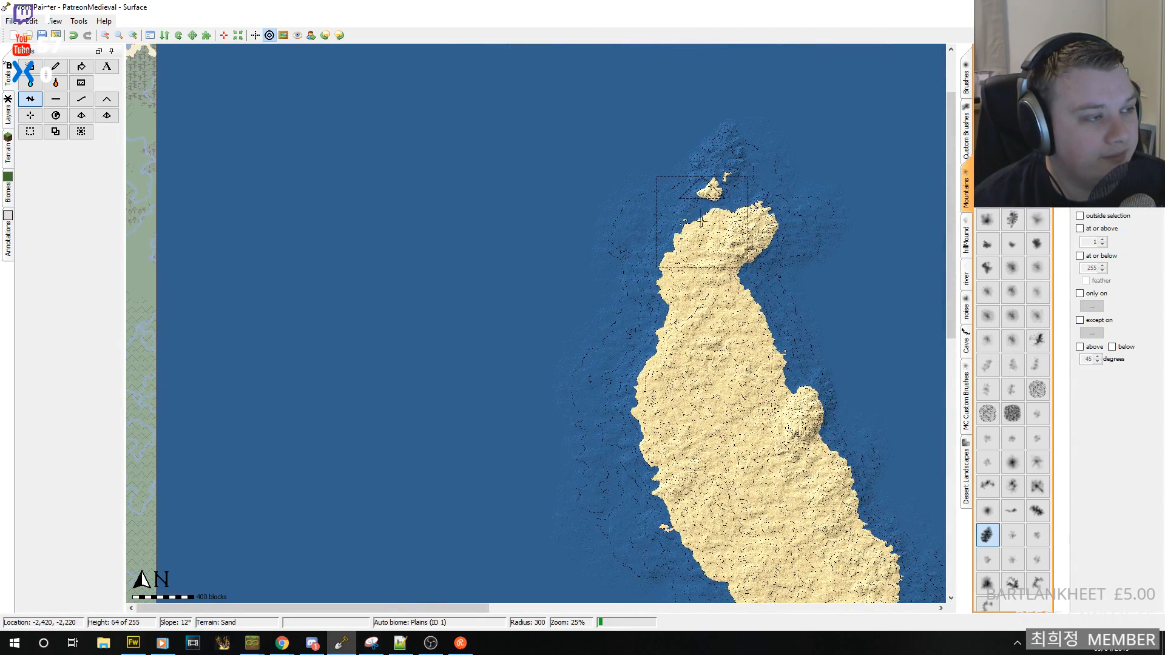
pyautogui.moveTo(708, 248); pyautogui.dragTo(669, 337, button='middle')
pyautogui.moveTo(680, 227); pyautogui.dragTo(631, 292, button='middle')
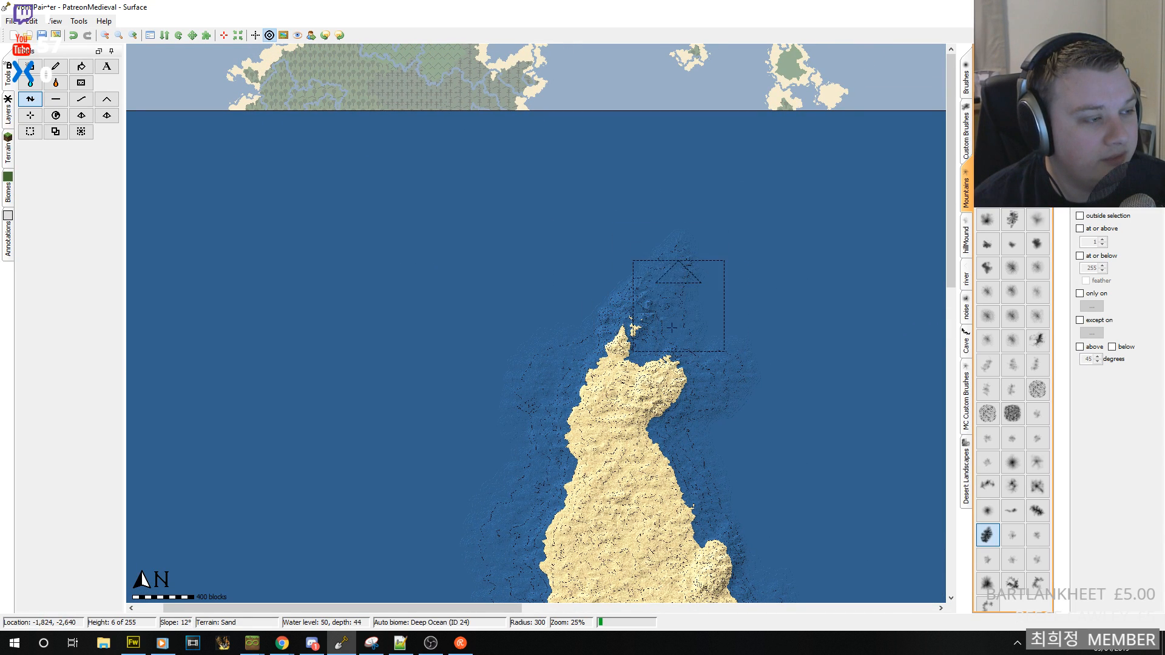
pyautogui.scroll(-5, 708, 310)
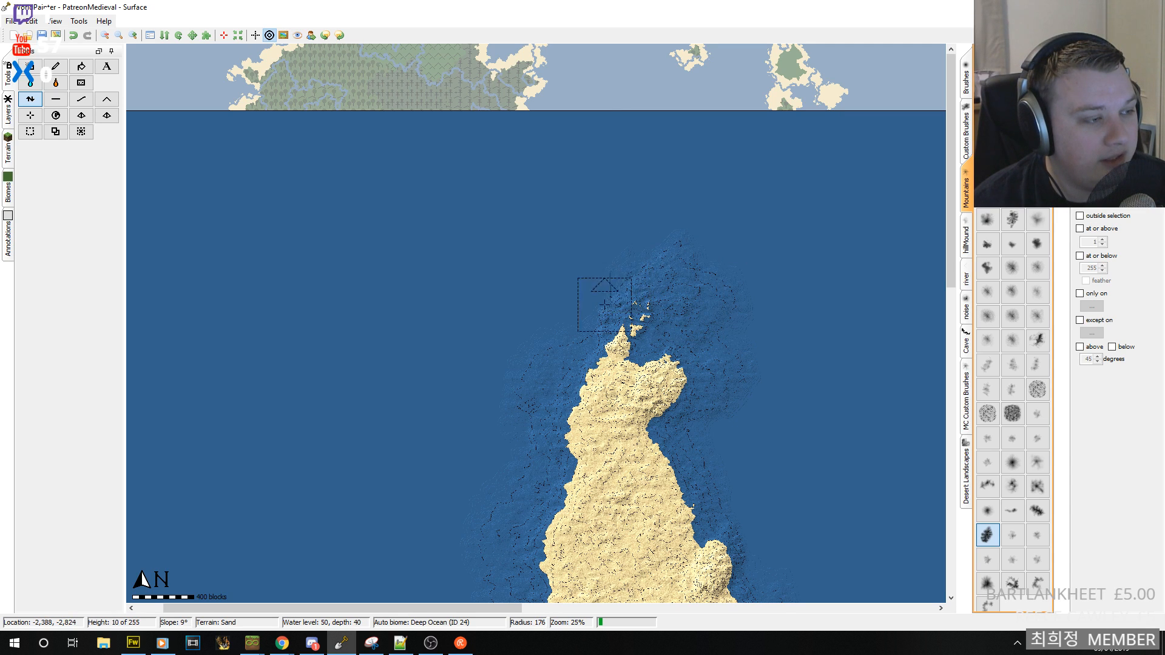
pyautogui.scroll(5, 591, 295)
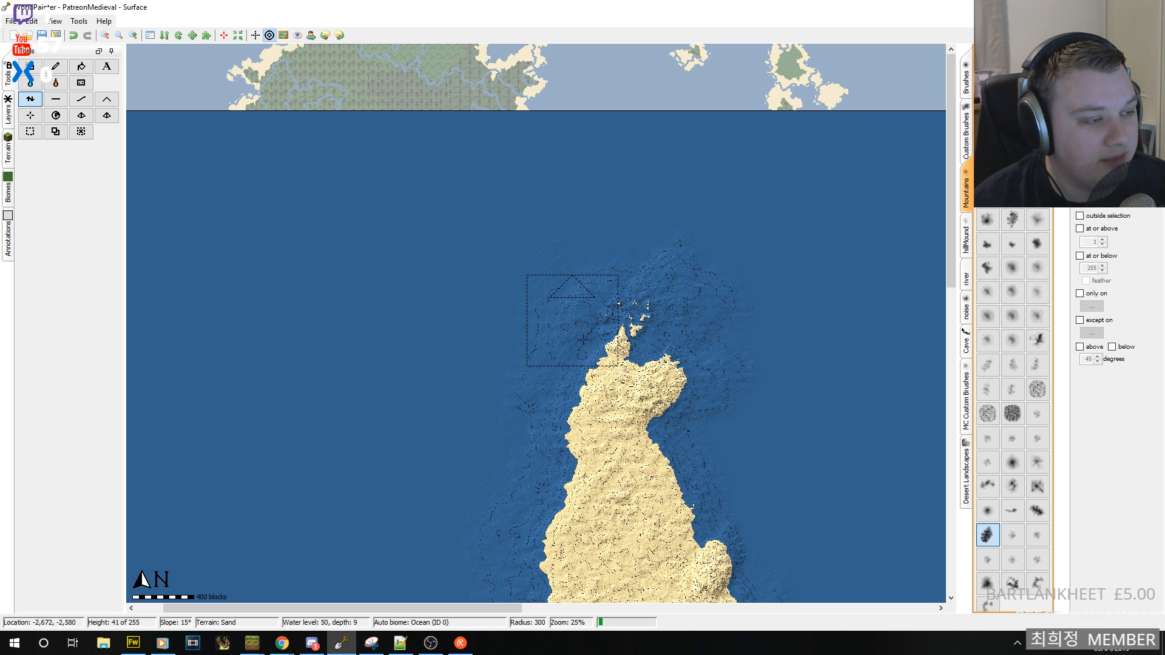
# - Raise a northwestern arm joined to the continent and a small island group in the bay north of it
pyautogui.moveTo(602, 421); pyautogui.dragTo(731, 209, button='middle')
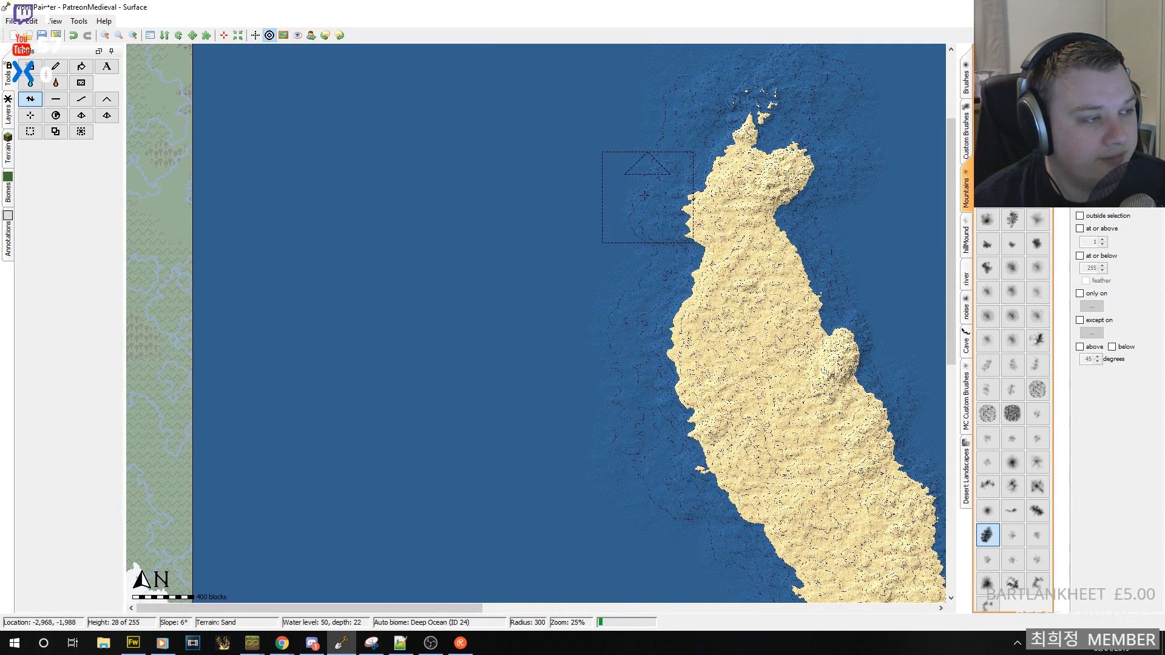
pyautogui.moveTo(544, 156)
pyautogui.mouseDown()
pyautogui.moveTo(663, 249)
pyautogui.moveTo(551, 170)
pyautogui.moveTo(699, 199)
pyautogui.moveTo(653, 133)
pyautogui.moveTo(611, 125)
pyautogui.moveTo(678, 170)
pyautogui.moveTo(666, 139)
pyautogui.moveTo(585, 117)
pyautogui.moveTo(679, 145)
pyautogui.moveTo(625, 147)
pyautogui.moveTo(592, 129)
pyautogui.moveTo(558, 138)
pyautogui.moveTo(531, 157)
pyautogui.moveTo(519, 207)
pyautogui.mouseUp()
pyautogui.moveTo(648, 252)
pyautogui.mouseDown()
pyautogui.moveTo(685, 254)
pyautogui.moveTo(602, 243)
pyautogui.moveTo(575, 224)
pyautogui.moveTo(587, 215)
pyautogui.moveTo(628, 234)
pyautogui.moveTo(562, 213)
pyautogui.moveTo(514, 168)
pyautogui.mouseUp()
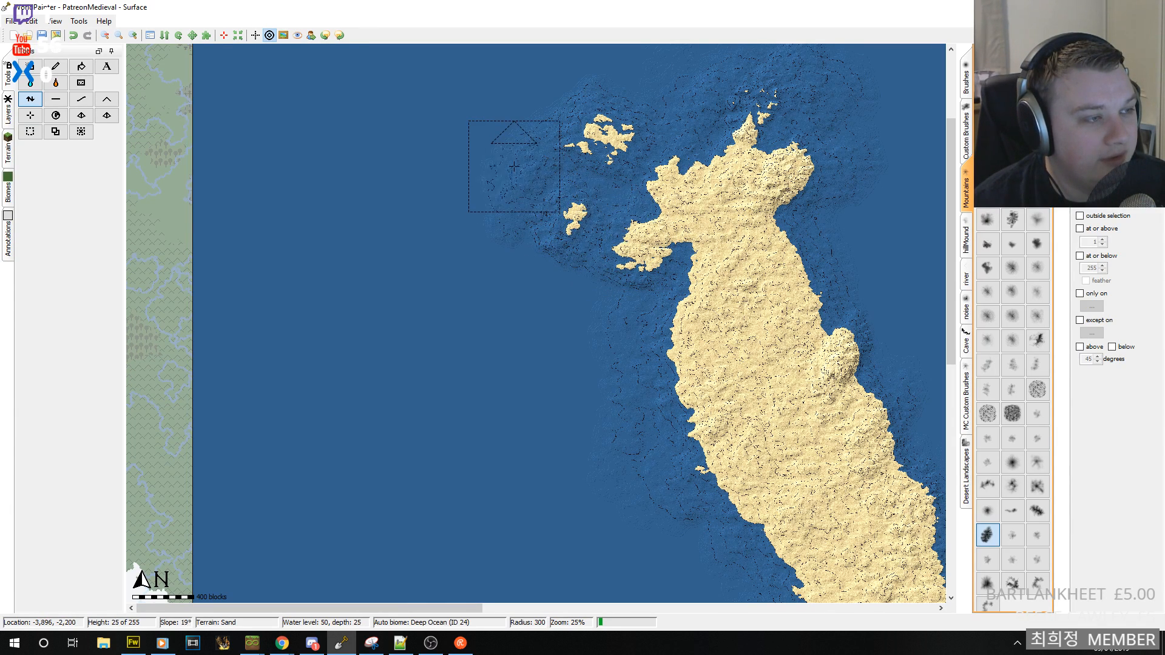
pyautogui.moveTo(569, 222)
pyautogui.mouseDown()
pyautogui.moveTo(616, 240)
pyautogui.moveTo(563, 216)
pyautogui.mouseUp()
pyautogui.moveTo(518, 177); pyautogui.dragTo(509, 160)
pyautogui.moveTo(534, 197)
pyautogui.mouseDown()
pyautogui.moveTo(500, 151)
pyautogui.moveTo(591, 239)
pyautogui.moveTo(682, 267)
pyautogui.moveTo(649, 371)
pyautogui.moveTo(641, 376)
pyautogui.moveTo(637, 297)
pyautogui.moveTo(544, 248)
pyautogui.moveTo(486, 246)
pyautogui.moveTo(501, 200)
pyautogui.moveTo(481, 267)
pyautogui.moveTo(491, 258)
pyautogui.mouseUp()
pyautogui.moveTo(623, 300); pyautogui.dragTo(646, 371, button='middle')
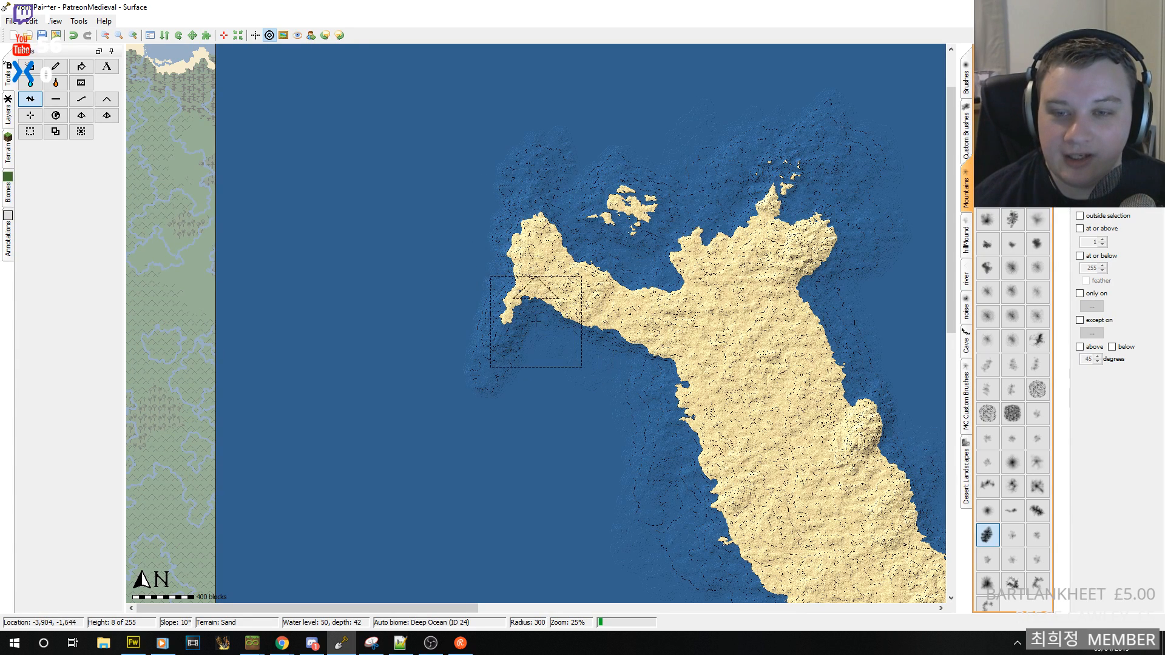
# - Fill in the land south of the northwestern arm to form a wide western landmass with a western headland
pyautogui.moveTo(536, 321); pyautogui.dragTo(511, 231, button='middle')
pyautogui.moveTo(499, 234)
pyautogui.mouseDown()
pyautogui.moveTo(457, 364)
pyautogui.moveTo(500, 244)
pyautogui.moveTo(537, 252)
pyautogui.moveTo(572, 281)
pyautogui.moveTo(582, 264)
pyautogui.moveTo(558, 225)
pyautogui.moveTo(536, 233)
pyautogui.moveTo(632, 273)
pyautogui.moveTo(601, 261)
pyautogui.moveTo(604, 303)
pyautogui.moveTo(621, 282)
pyautogui.moveTo(661, 306)
pyautogui.moveTo(607, 307)
pyautogui.moveTo(604, 280)
pyautogui.moveTo(633, 275)
pyautogui.moveTo(603, 260)
pyautogui.moveTo(640, 352)
pyautogui.moveTo(661, 370)
pyautogui.moveTo(667, 359)
pyautogui.moveTo(665, 394)
pyautogui.moveTo(580, 389)
pyautogui.mouseUp()
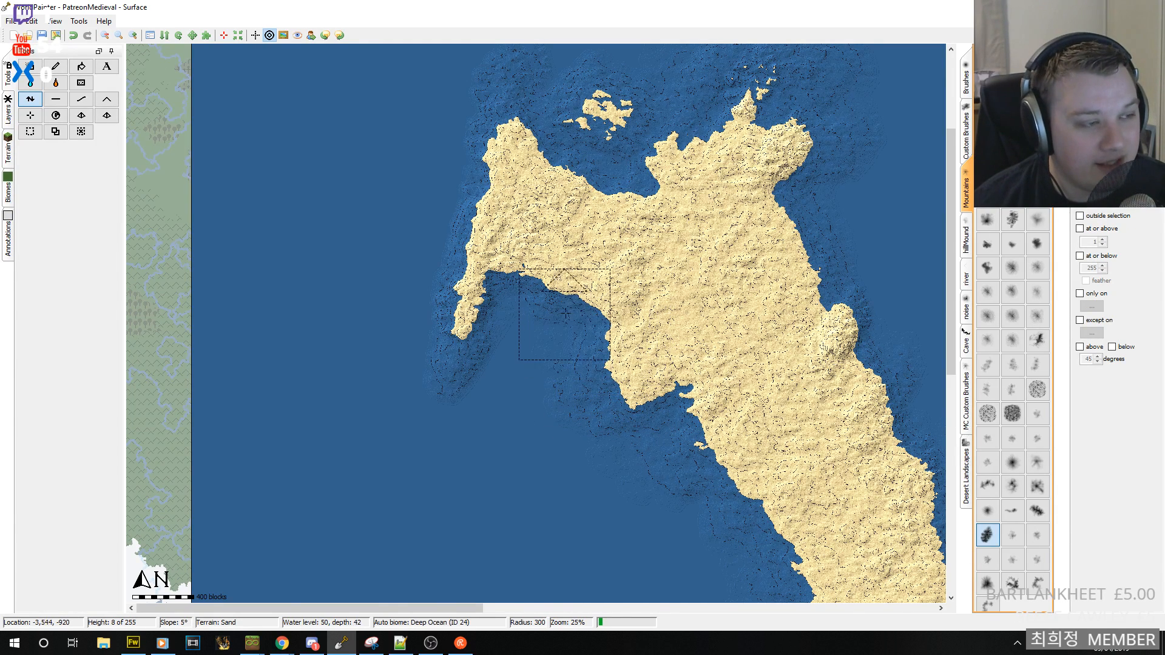
pyautogui.moveTo(496, 303)
pyautogui.mouseDown()
pyautogui.moveTo(488, 343)
pyautogui.moveTo(424, 425)
pyautogui.moveTo(450, 383)
pyautogui.moveTo(448, 310)
pyautogui.moveTo(482, 142)
pyautogui.moveTo(503, 282)
pyautogui.moveTo(442, 414)
pyautogui.moveTo(539, 292)
pyautogui.moveTo(525, 299)
pyautogui.moveTo(533, 311)
pyautogui.moveTo(591, 340)
pyautogui.moveTo(565, 331)
pyautogui.moveTo(583, 342)
pyautogui.moveTo(566, 355)
pyautogui.moveTo(583, 358)
pyautogui.moveTo(561, 367)
pyautogui.moveTo(549, 349)
pyautogui.moveTo(511, 356)
pyautogui.moveTo(515, 383)
pyautogui.moveTo(541, 365)
pyautogui.moveTo(480, 392)
pyautogui.moveTo(480, 414)
pyautogui.moveTo(534, 403)
pyautogui.moveTo(555, 379)
pyautogui.moveTo(610, 413)
pyautogui.moveTo(687, 421)
pyautogui.moveTo(576, 395)
pyautogui.moveTo(480, 389)
pyautogui.moveTo(455, 435)
pyautogui.moveTo(471, 431)
pyautogui.moveTo(434, 458)
pyautogui.moveTo(388, 461)
pyautogui.moveTo(372, 419)
pyautogui.moveTo(333, 400)
pyautogui.moveTo(413, 392)
pyautogui.moveTo(437, 355)
pyautogui.moveTo(382, 314)
pyautogui.moveTo(394, 304)
pyautogui.moveTo(380, 291)
pyautogui.moveTo(395, 277)
pyautogui.moveTo(374, 270)
pyautogui.moveTo(458, 291)
pyautogui.moveTo(411, 259)
pyautogui.moveTo(443, 265)
pyautogui.moveTo(435, 257)
pyautogui.moveTo(386, 248)
pyautogui.moveTo(438, 295)
pyautogui.mouseUp()
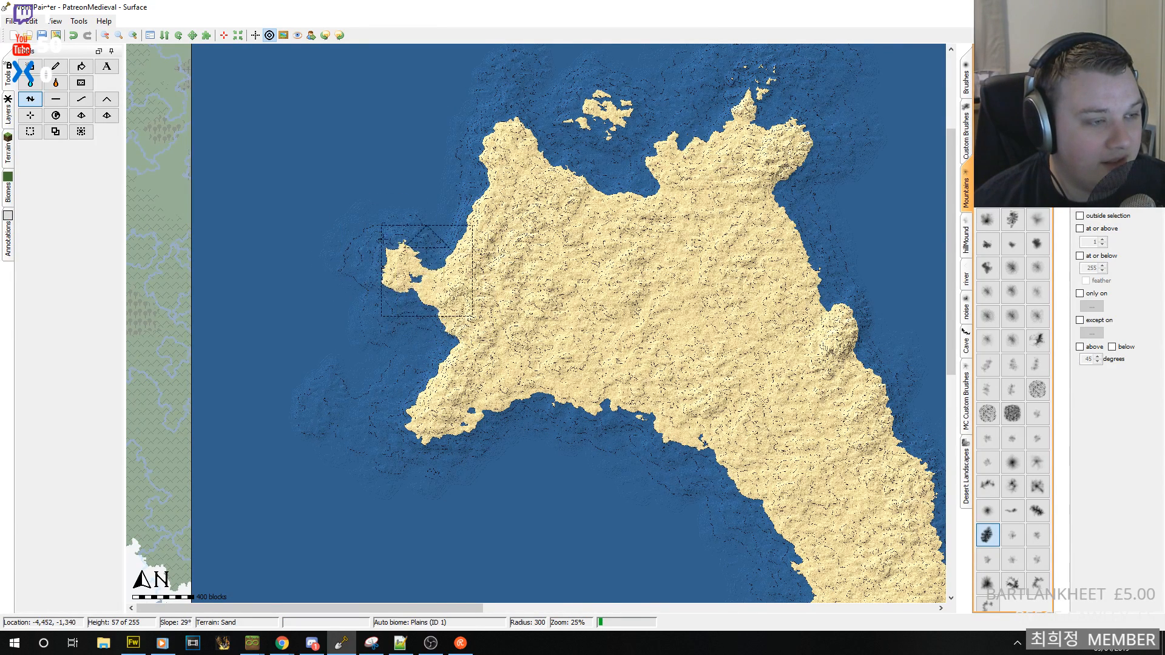
pyautogui.moveTo(515, 367); pyautogui.dragTo(521, 233, button='middle')
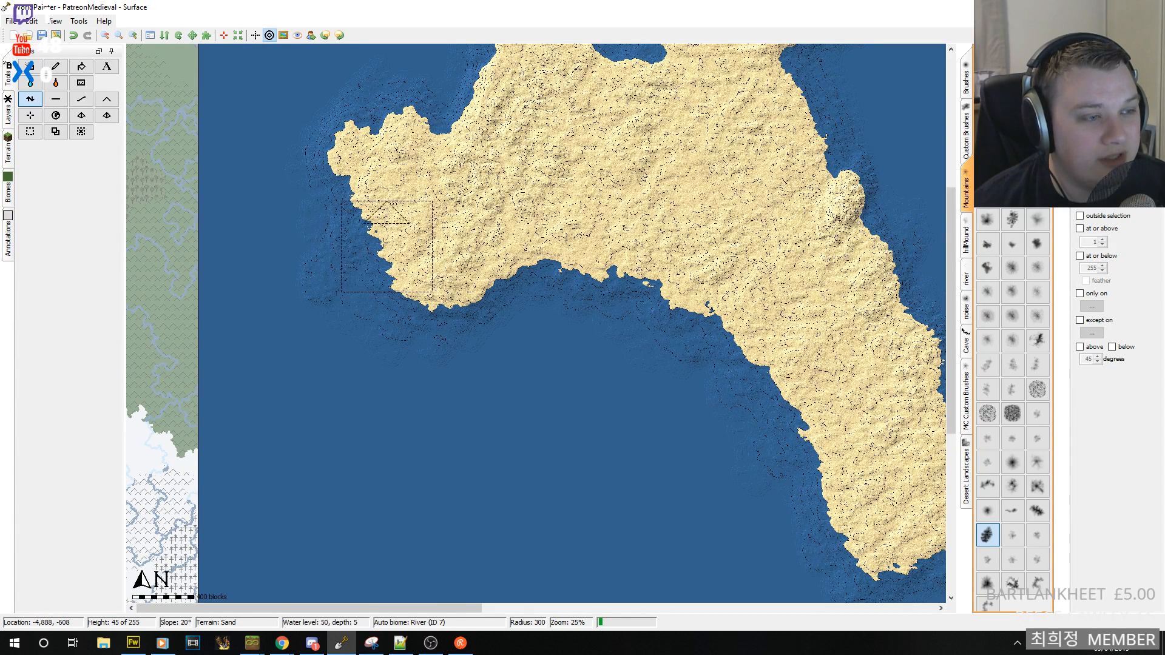
# - Raise a pointed cape on the western headland and a tapering spit to the southwest, reducing the brush radius to 176
pyautogui.moveTo(456, 261); pyautogui.dragTo(560, 355, button='middle')
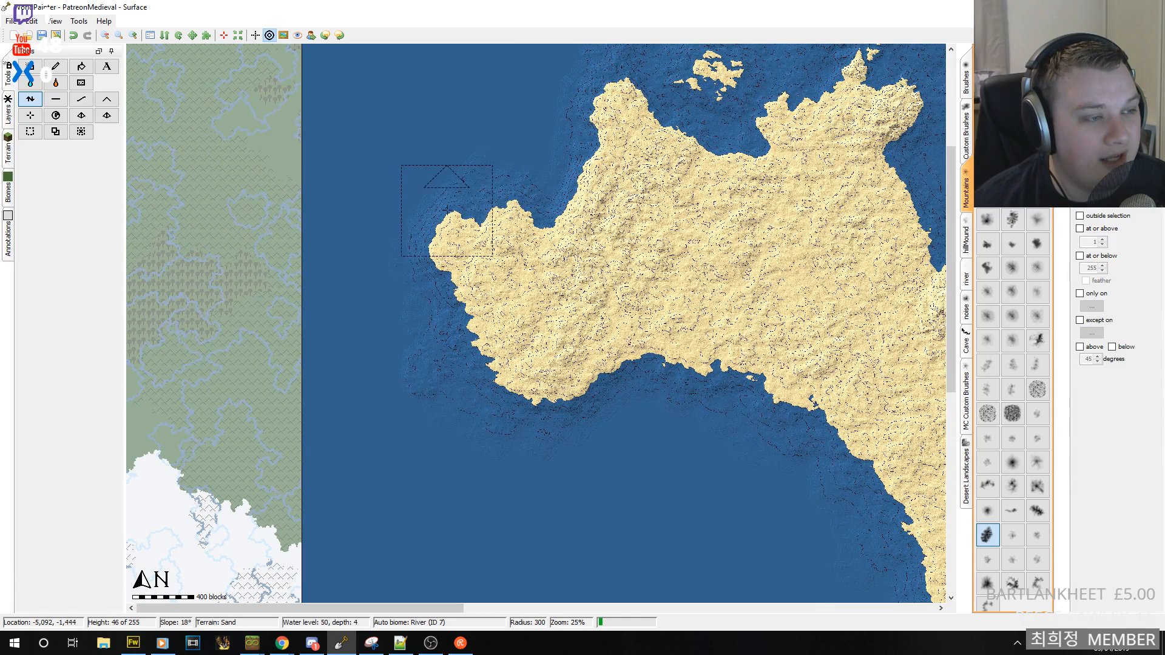
pyautogui.moveTo(463, 221)
pyautogui.mouseDown()
pyautogui.moveTo(450, 200)
pyautogui.moveTo(464, 199)
pyautogui.moveTo(429, 173)
pyautogui.moveTo(446, 211)
pyautogui.moveTo(410, 210)
pyautogui.moveTo(417, 288)
pyautogui.moveTo(490, 403)
pyautogui.moveTo(451, 408)
pyautogui.moveTo(470, 425)
pyautogui.moveTo(438, 412)
pyautogui.moveTo(459, 414)
pyautogui.moveTo(428, 462)
pyautogui.moveTo(527, 395)
pyautogui.moveTo(485, 407)
pyautogui.moveTo(510, 429)
pyautogui.moveTo(482, 363)
pyautogui.moveTo(493, 325)
pyautogui.mouseUp()
pyautogui.scroll(4, 482, 355)
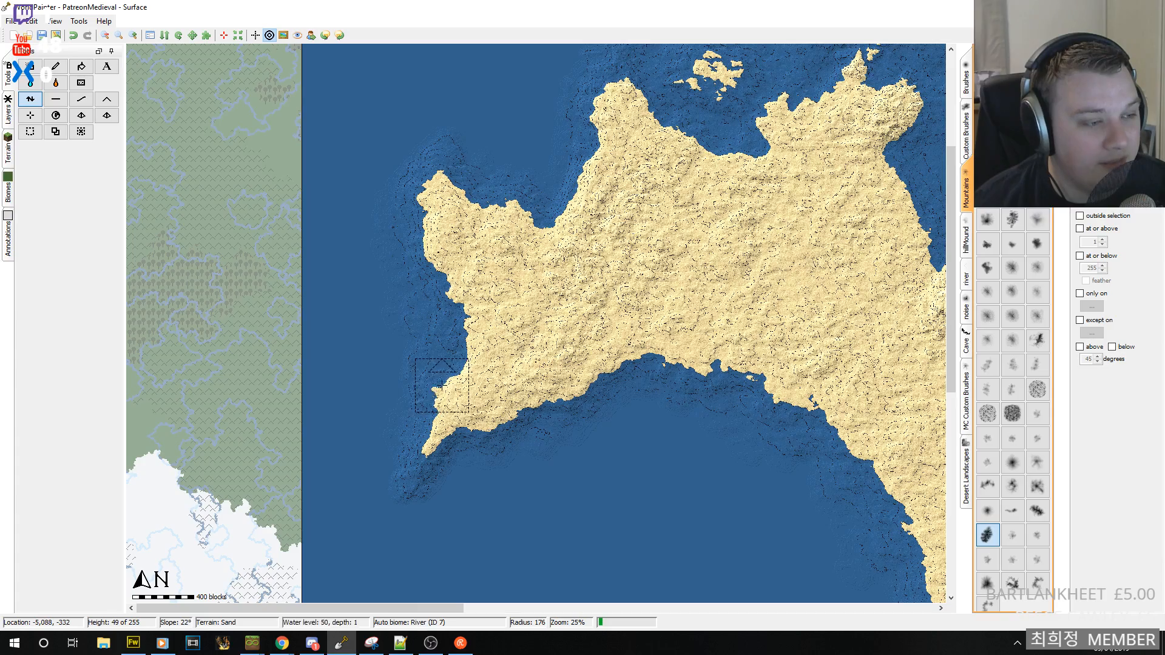
# - Restore the brush radius to 300 and raise a curved peninsula reaching southwest from the continent's southern coast
pyautogui.moveTo(677, 481); pyautogui.dragTo(604, 295, button='middle')
pyautogui.scroll(-6, 620, 301)
pyautogui.moveTo(639, 190)
pyautogui.mouseDown()
pyautogui.moveTo(625, 197)
pyautogui.moveTo(634, 201)
pyautogui.moveTo(625, 190)
pyautogui.mouseUp()
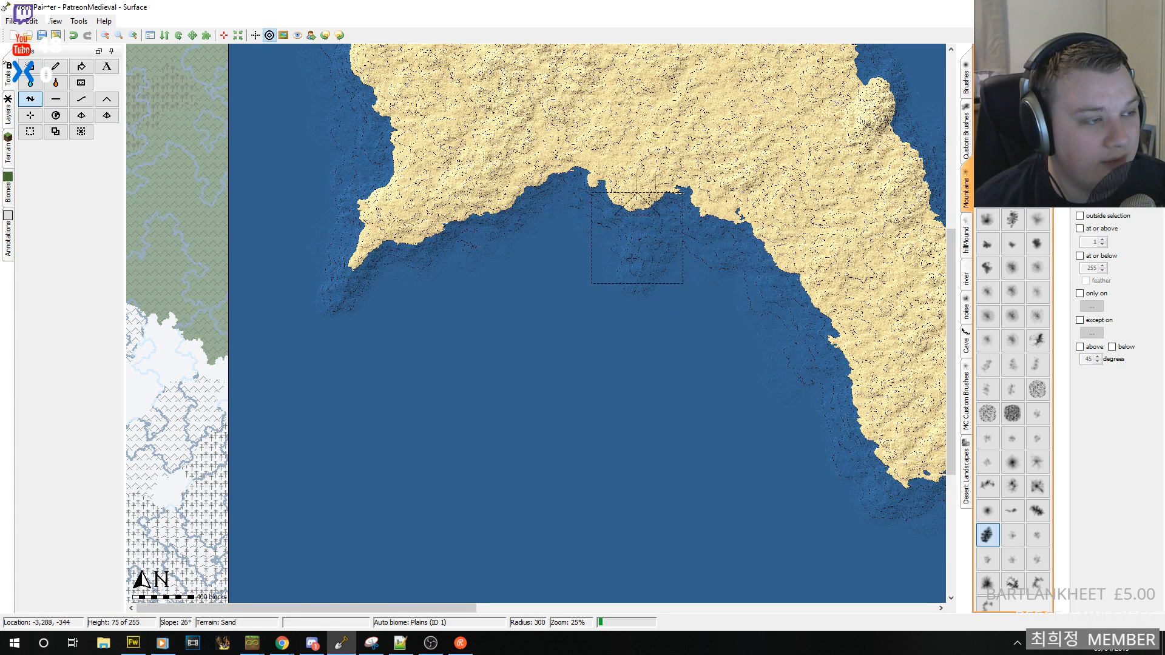
pyautogui.moveTo(625, 283); pyautogui.dragTo(589, 305)
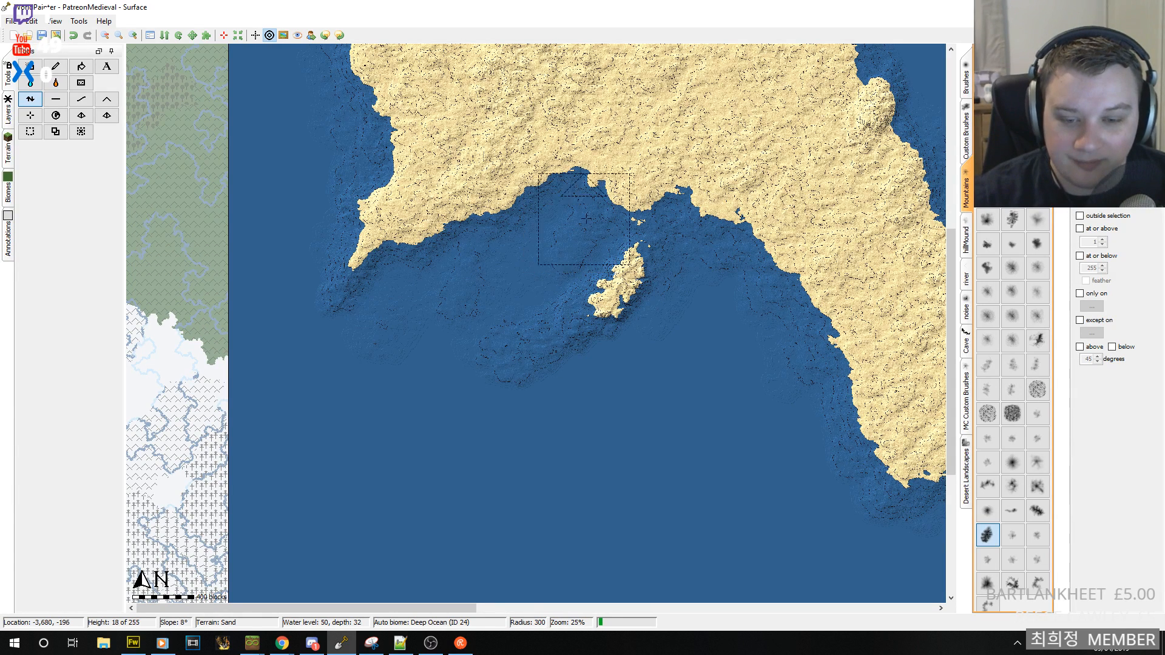
pyautogui.moveTo(668, 218)
pyautogui.mouseDown()
pyautogui.moveTo(643, 240)
pyautogui.moveTo(622, 213)
pyautogui.moveTo(548, 343)
pyautogui.moveTo(543, 332)
pyautogui.moveTo(497, 352)
pyautogui.moveTo(536, 328)
pyautogui.moveTo(504, 346)
pyautogui.moveTo(533, 351)
pyautogui.moveTo(610, 249)
pyautogui.moveTo(606, 204)
pyautogui.moveTo(579, 183)
pyautogui.moveTo(606, 255)
pyautogui.moveTo(594, 279)
pyautogui.moveTo(609, 243)
pyautogui.moveTo(600, 203)
pyautogui.moveTo(590, 285)
pyautogui.moveTo(485, 345)
pyautogui.moveTo(440, 350)
pyautogui.moveTo(463, 356)
pyautogui.moveTo(530, 241)
pyautogui.mouseUp()
pyautogui.moveTo(471, 360)
pyautogui.mouseDown()
pyautogui.moveTo(504, 318)
pyautogui.moveTo(545, 359)
pyautogui.moveTo(537, 384)
pyautogui.moveTo(642, 275)
pyautogui.moveTo(659, 234)
pyautogui.moveTo(656, 291)
pyautogui.moveTo(567, 360)
pyautogui.moveTo(578, 362)
pyautogui.moveTo(552, 390)
pyautogui.moveTo(531, 404)
pyautogui.moveTo(448, 404)
pyautogui.moveTo(446, 418)
pyautogui.mouseUp()
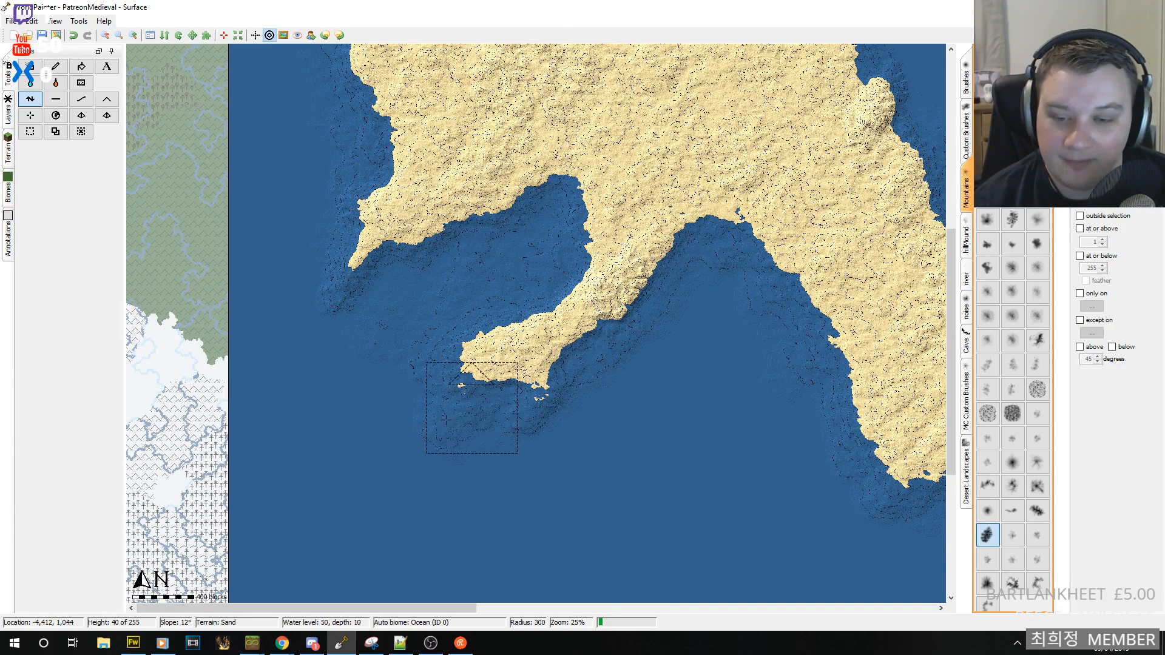
# - Widen the outer end of the curved peninsula and taper it to a point in the southwest
pyautogui.moveTo(554, 421)
pyautogui.mouseDown(button='middle')
pyautogui.moveTo(502, 361)
pyautogui.moveTo(488, 324)
pyautogui.mouseUp(button='middle')
pyautogui.moveTo(440, 290)
pyautogui.mouseDown()
pyautogui.moveTo(391, 337)
pyautogui.moveTo(415, 305)
pyautogui.moveTo(401, 326)
pyautogui.moveTo(423, 333)
pyautogui.moveTo(372, 291)
pyautogui.moveTo(425, 308)
pyautogui.moveTo(434, 294)
pyautogui.moveTo(469, 292)
pyautogui.mouseUp()
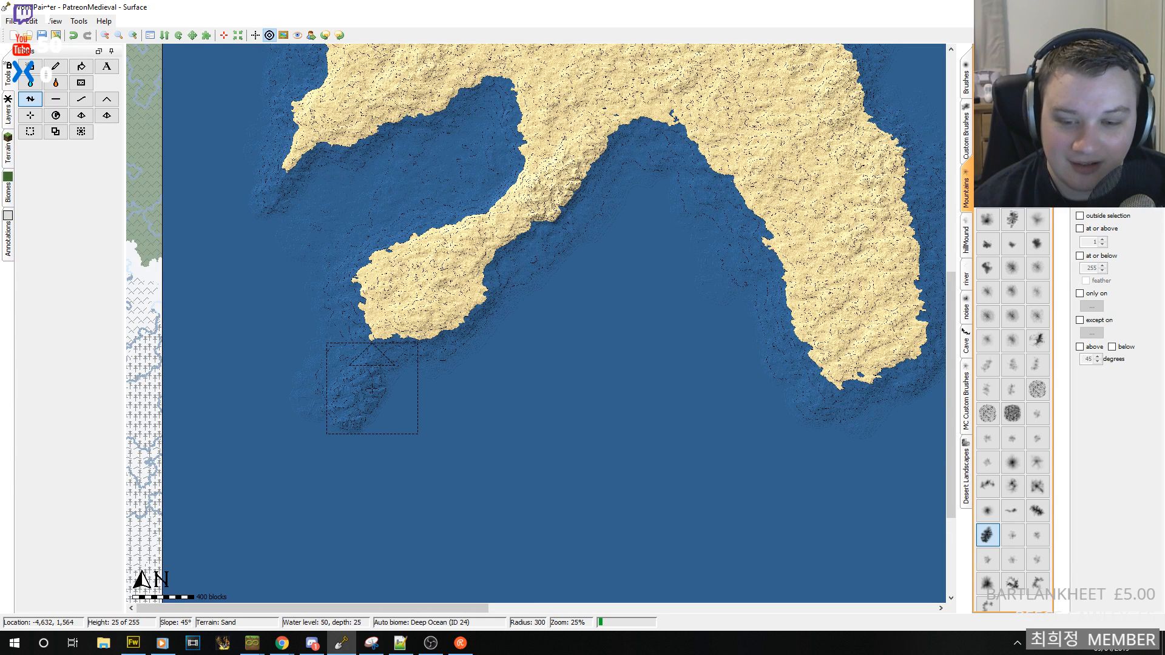
pyautogui.moveTo(398, 356)
pyautogui.mouseDown()
pyautogui.moveTo(355, 346)
pyautogui.moveTo(394, 337)
pyautogui.moveTo(413, 349)
pyautogui.moveTo(394, 371)
pyautogui.moveTo(399, 338)
pyautogui.moveTo(514, 256)
pyautogui.moveTo(482, 335)
pyautogui.mouseUp()
# - Fill the head of the large southern bay and thicken the curved peninsula along its southeastern shore
pyautogui.moveTo(602, 351); pyautogui.dragTo(619, 321, button='middle')
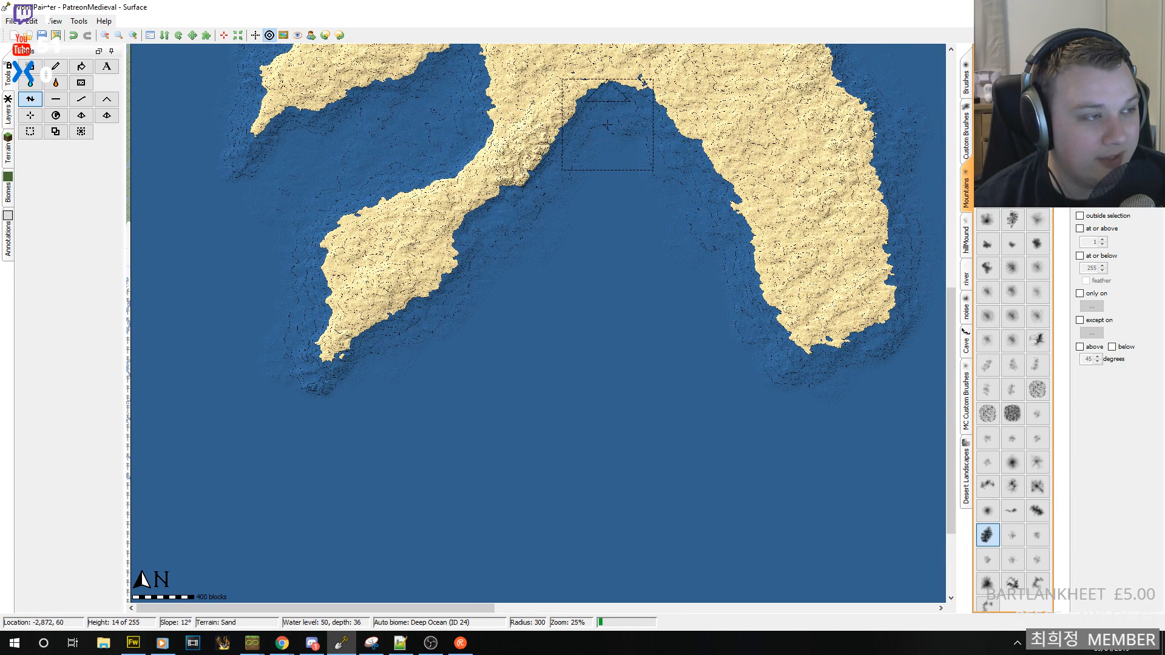
pyautogui.moveTo(626, 113)
pyautogui.mouseDown()
pyautogui.moveTo(577, 94)
pyautogui.moveTo(613, 115)
pyautogui.moveTo(586, 116)
pyautogui.moveTo(654, 120)
pyautogui.moveTo(573, 151)
pyautogui.mouseUp()
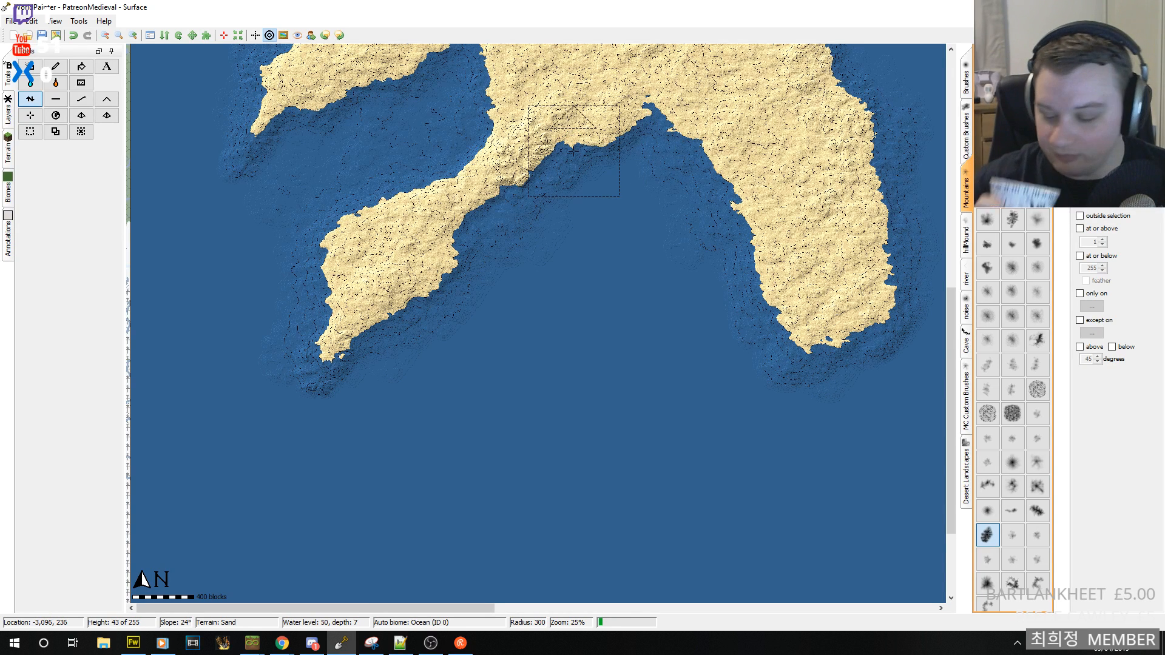
pyautogui.moveTo(572, 152)
pyautogui.mouseDown()
pyautogui.moveTo(558, 182)
pyautogui.moveTo(488, 224)
pyautogui.moveTo(470, 280)
pyautogui.moveTo(413, 316)
pyautogui.moveTo(395, 384)
pyautogui.moveTo(418, 328)
pyautogui.moveTo(429, 360)
pyautogui.moveTo(386, 408)
pyautogui.moveTo(454, 298)
pyautogui.moveTo(430, 338)
pyautogui.moveTo(596, 172)
pyautogui.moveTo(673, 128)
pyautogui.moveTo(665, 88)
pyautogui.moveTo(754, 195)
pyautogui.moveTo(661, 136)
pyautogui.moveTo(645, 172)
pyautogui.moveTo(651, 143)
pyautogui.moveTo(551, 217)
pyautogui.moveTo(509, 273)
pyautogui.mouseUp()
pyautogui.moveTo(624, 295); pyautogui.dragTo(667, 561, button='middle')
pyautogui.moveTo(635, 324)
pyautogui.mouseDown(button='middle')
pyautogui.moveTo(684, 464)
pyautogui.moveTo(636, 348)
pyautogui.mouseUp(button='middle')
pyautogui.moveTo(658, 471)
pyautogui.mouseDown(button='middle')
pyautogui.moveTo(606, 263)
pyautogui.moveTo(667, 521)
pyautogui.moveTo(663, 452)
pyautogui.mouseUp(button='middle')
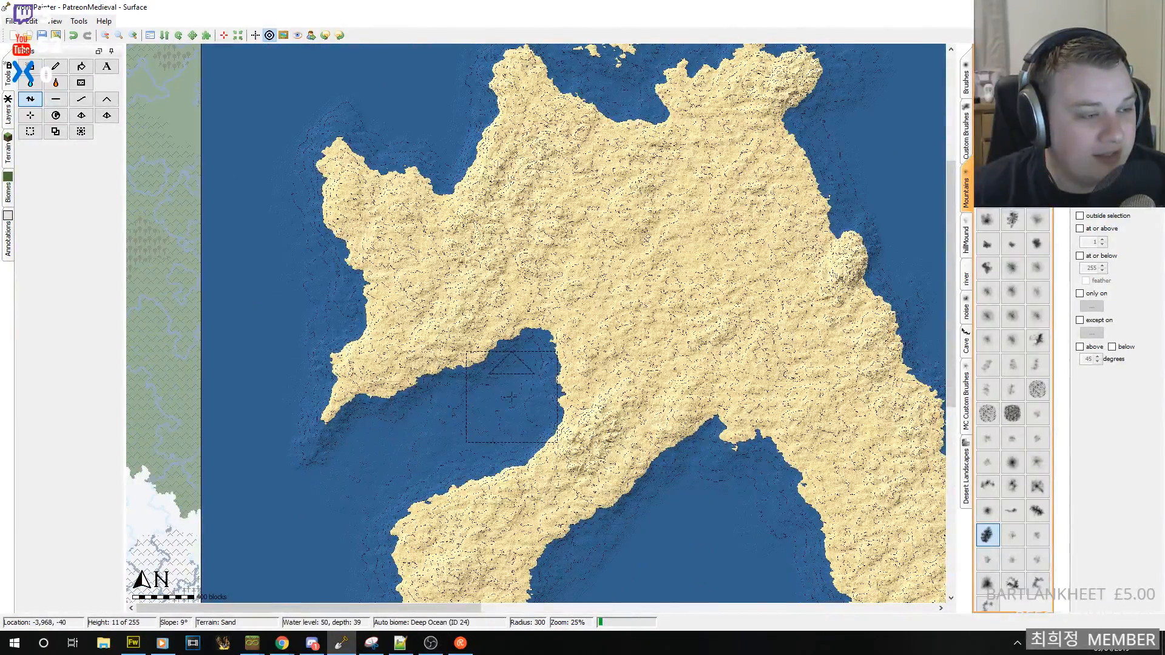
# - Raise a rounded headland and an islet on the southwestern peninsula's northern shore, and round out its southern tip with a brush radius of 256
pyautogui.moveTo(617, 416); pyautogui.dragTo(669, 274, button='middle')
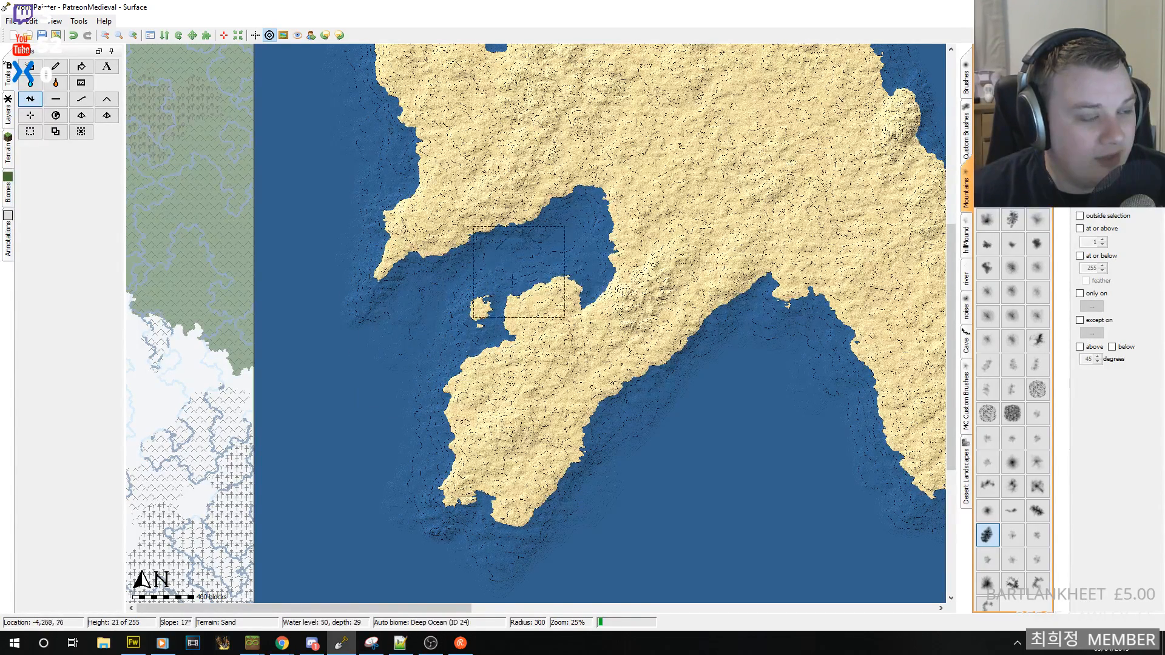
pyautogui.moveTo(561, 338); pyautogui.dragTo(515, 244, button='middle')
pyautogui.scroll(-4, 518, 247)
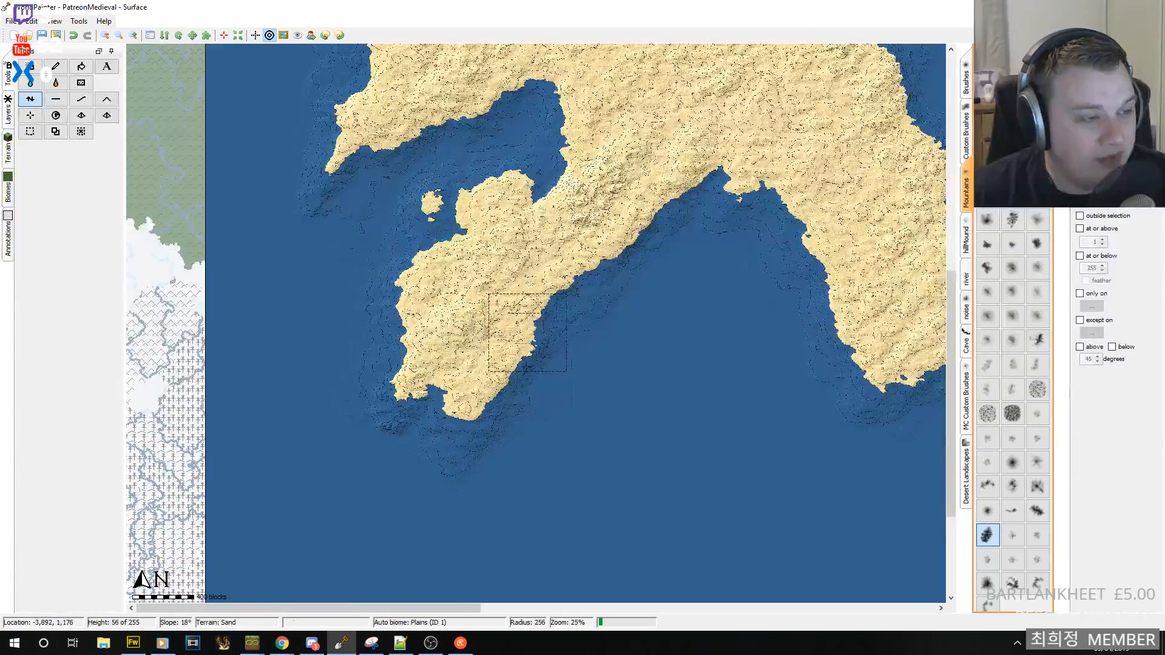
pyautogui.moveTo(464, 404)
pyautogui.mouseDown()
pyautogui.moveTo(401, 428)
pyautogui.moveTo(441, 392)
pyautogui.mouseUp()
# - Restore the brush radius to 300 and raise land along the head of the southern bay and the southwestern peninsula's inner shore
pyautogui.moveTo(528, 364); pyautogui.dragTo(588, 125, button='middle')
pyautogui.moveTo(631, 249); pyautogui.dragTo(409, 292, button='middle')
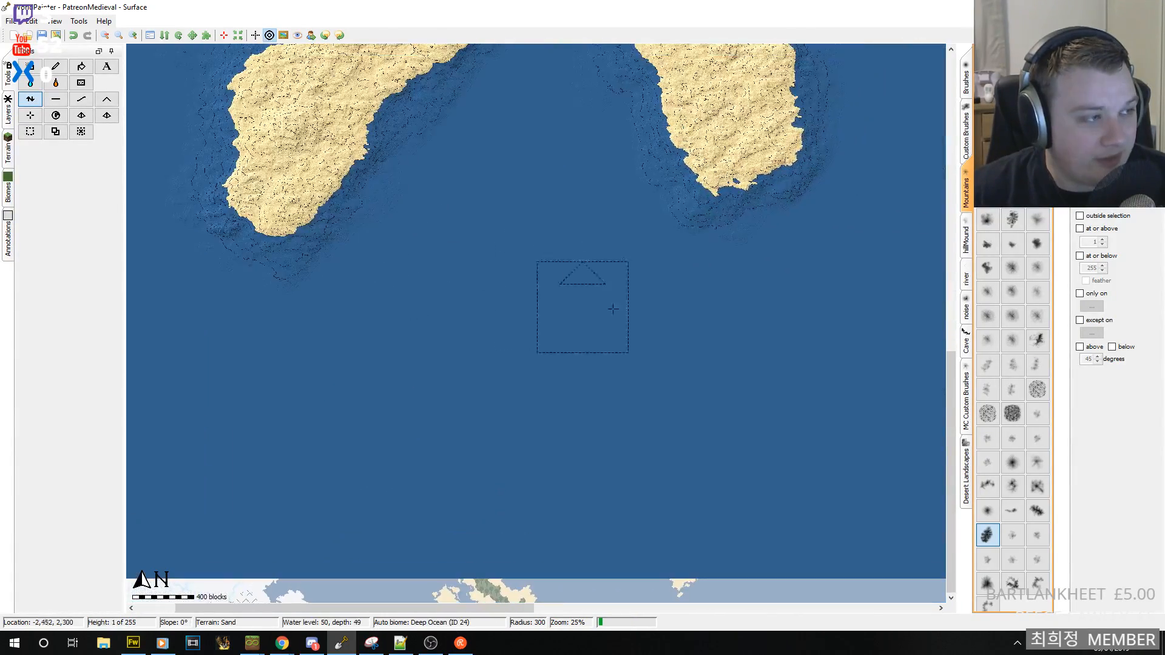
pyautogui.moveTo(660, 322); pyautogui.dragTo(585, 532, button='middle')
pyautogui.moveTo(621, 148); pyautogui.dragTo(585, 312, button='middle')
pyautogui.click(105, 36)
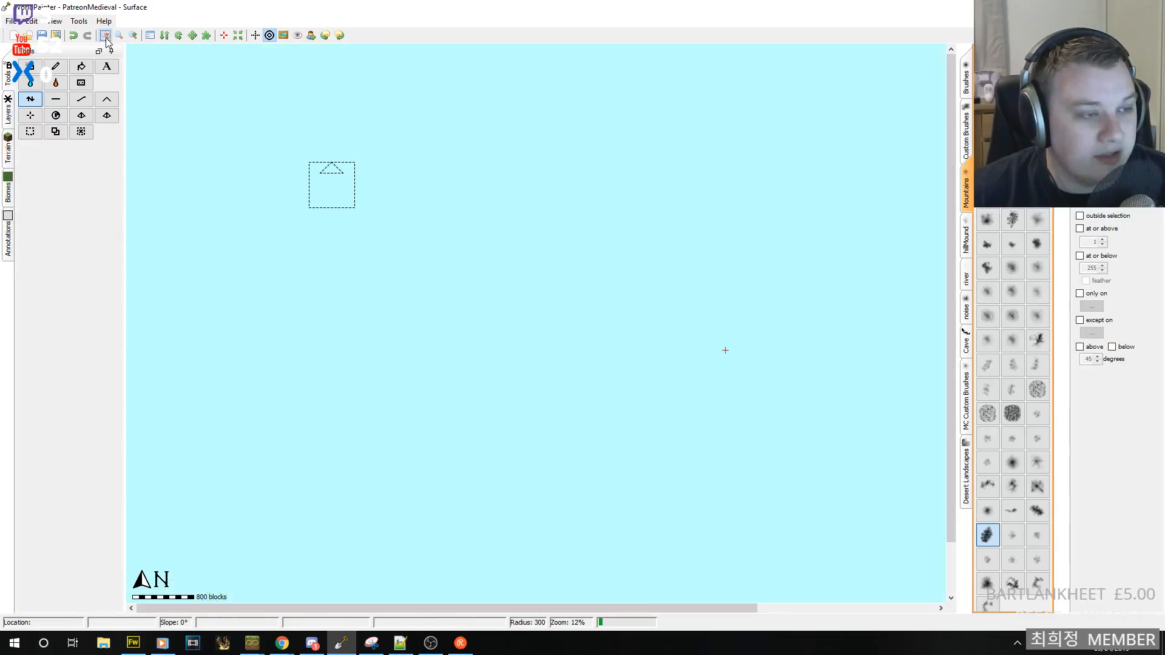
pyautogui.click(105, 35)
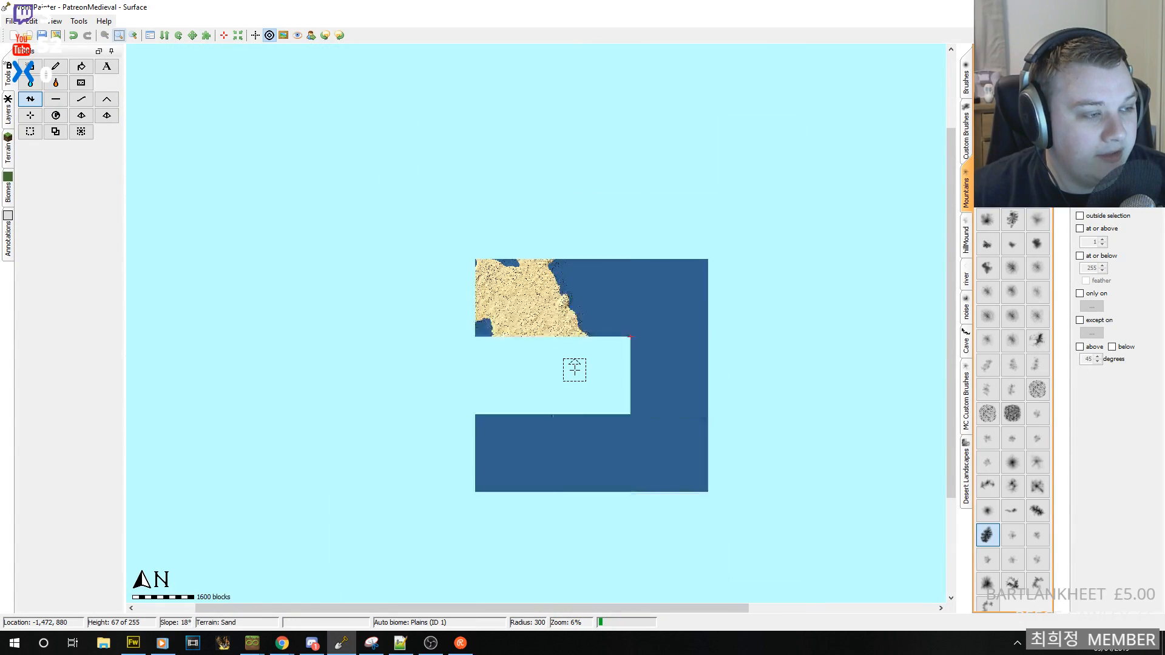
pyautogui.moveTo(594, 376); pyautogui.dragTo(634, 328, button='middle')
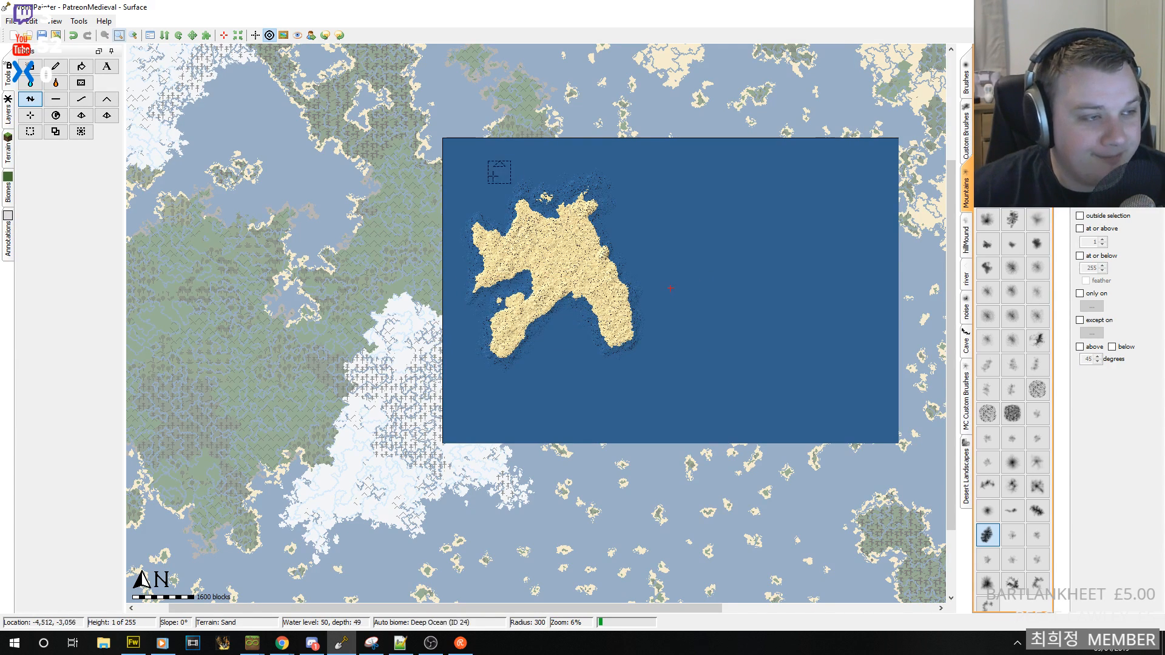
pyautogui.click(133, 36)
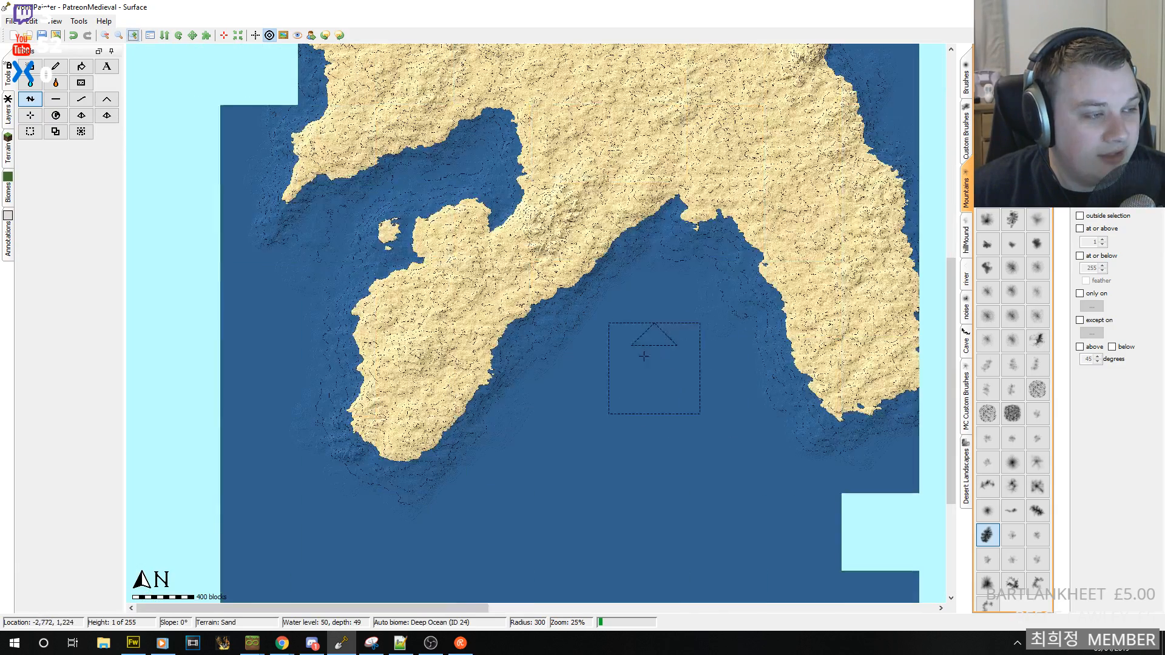
pyautogui.moveTo(644, 357); pyautogui.dragTo(612, 267, button='middle')
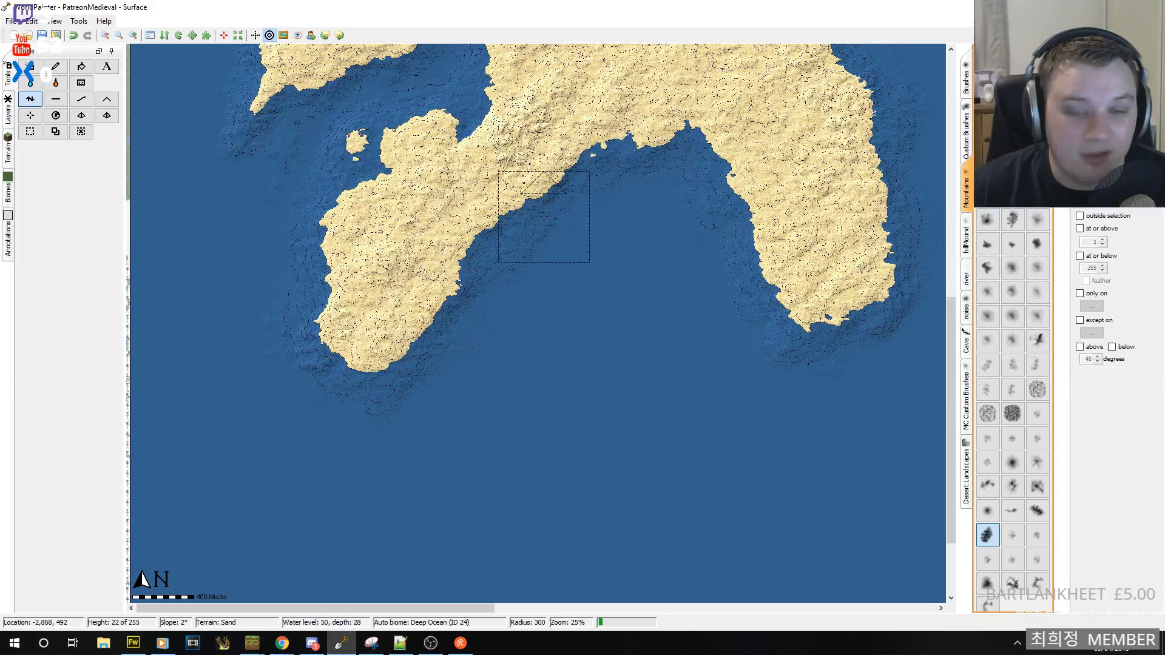
pyautogui.moveTo(635, 147)
pyautogui.mouseDown()
pyautogui.moveTo(670, 127)
pyautogui.moveTo(552, 215)
pyautogui.moveTo(592, 202)
pyautogui.moveTo(448, 304)
pyautogui.moveTo(445, 325)
pyautogui.moveTo(497, 338)
pyautogui.moveTo(458, 323)
pyautogui.moveTo(401, 397)
pyautogui.moveTo(409, 406)
pyautogui.moveTo(488, 357)
pyautogui.moveTo(436, 379)
pyautogui.moveTo(468, 344)
pyautogui.moveTo(489, 359)
pyautogui.moveTo(435, 370)
pyautogui.moveTo(663, 214)
pyautogui.moveTo(643, 182)
pyautogui.moveTo(735, 161)
pyautogui.moveTo(652, 172)
pyautogui.moveTo(650, 182)
pyautogui.moveTo(710, 195)
pyautogui.moveTo(678, 167)
pyautogui.moveTo(722, 182)
pyautogui.moveTo(691, 193)
pyautogui.moveTo(783, 282)
pyautogui.moveTo(825, 352)
pyautogui.moveTo(757, 317)
pyautogui.moveTo(846, 318)
pyautogui.moveTo(761, 286)
pyautogui.moveTo(774, 258)
pyautogui.moveTo(692, 223)
pyautogui.moveTo(563, 199)
pyautogui.moveTo(605, 197)
pyautogui.moveTo(509, 247)
pyautogui.moveTo(472, 250)
pyautogui.moveTo(513, 247)
pyautogui.moveTo(450, 351)
pyautogui.moveTo(455, 337)
pyautogui.moveTo(565, 331)
pyautogui.moveTo(581, 362)
pyautogui.moveTo(590, 325)
pyautogui.moveTo(554, 276)
pyautogui.moveTo(530, 293)
pyautogui.moveTo(684, 286)
pyautogui.moveTo(674, 296)
pyautogui.moveTo(593, 267)
pyautogui.moveTo(476, 257)
pyautogui.moveTo(570, 224)
pyautogui.moveTo(515, 273)
pyautogui.moveTo(594, 261)
pyautogui.moveTo(510, 383)
pyautogui.moveTo(551, 346)
pyautogui.moveTo(573, 382)
pyautogui.mouseUp()
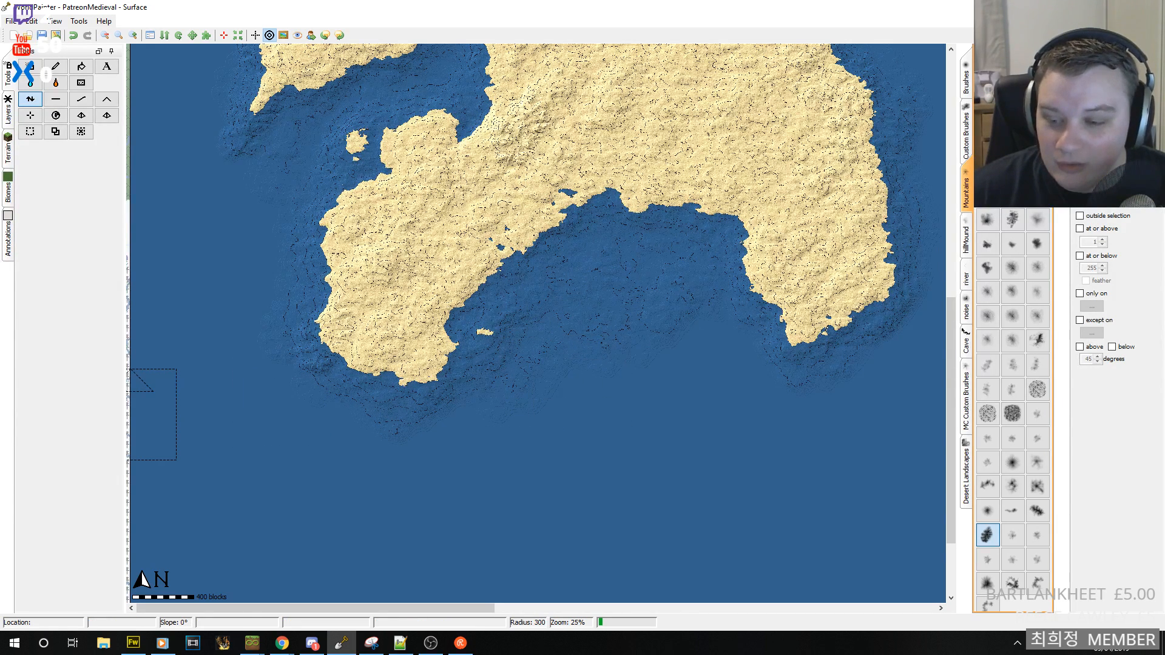
# - Check the reference coastline in the Fantasy Map Generator and look over the Discord server's channel list
pyautogui.hotkey('alt', 'Tab')
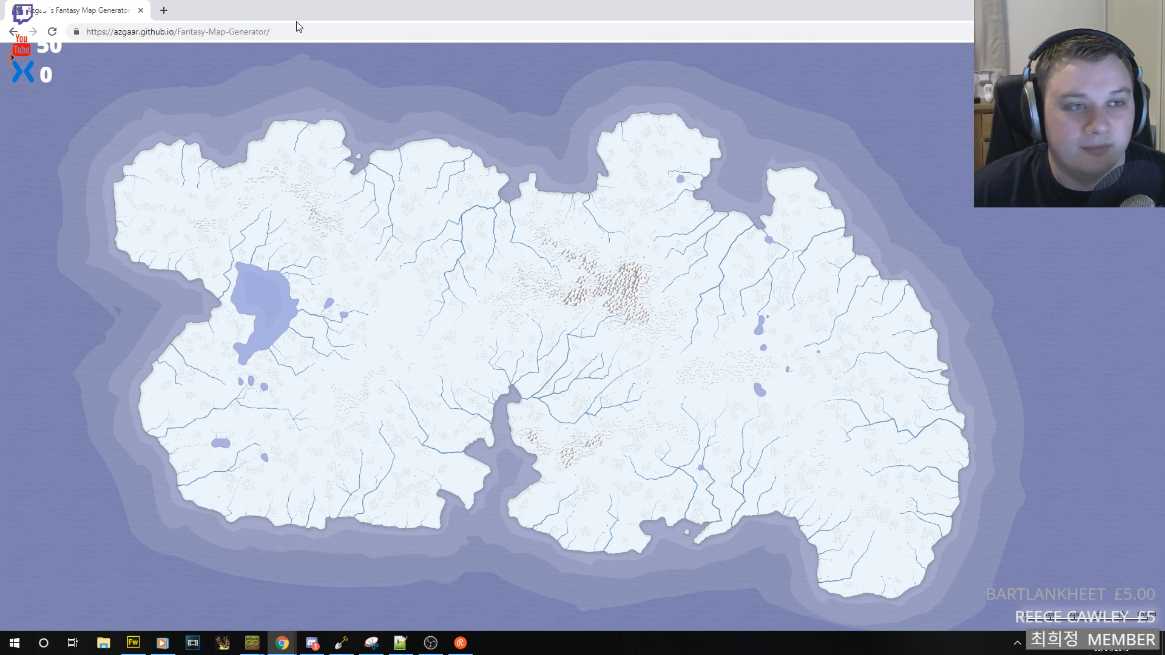
pyautogui.hotkey('alt', 'Tab')
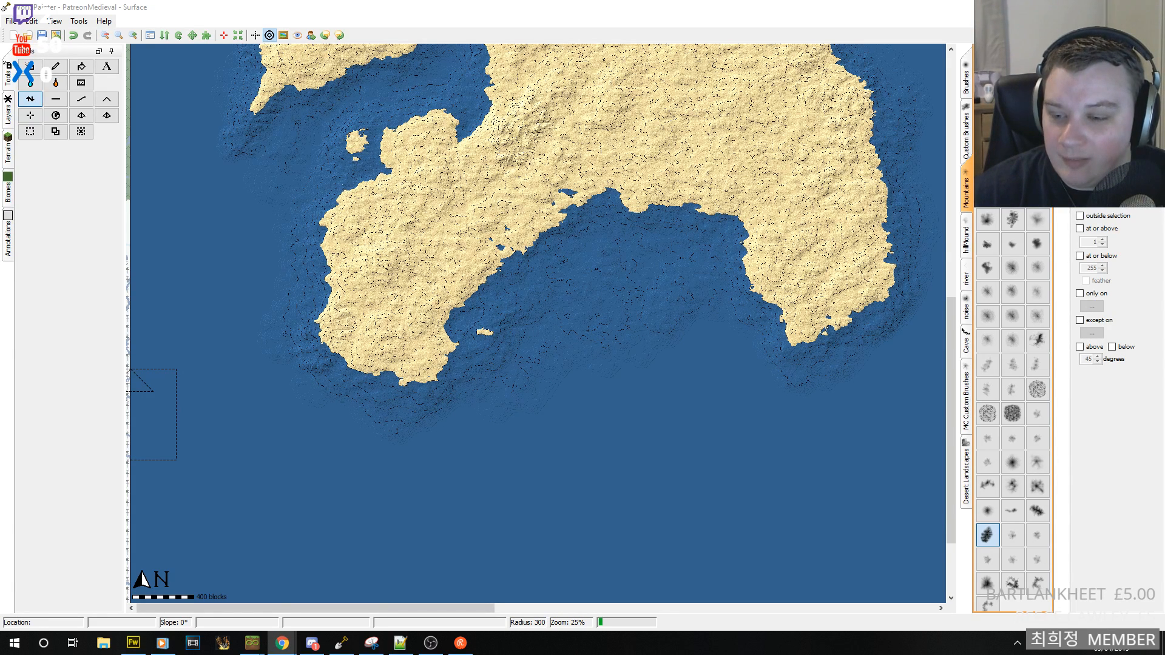
pyautogui.hotkey('alt', 'Tab')
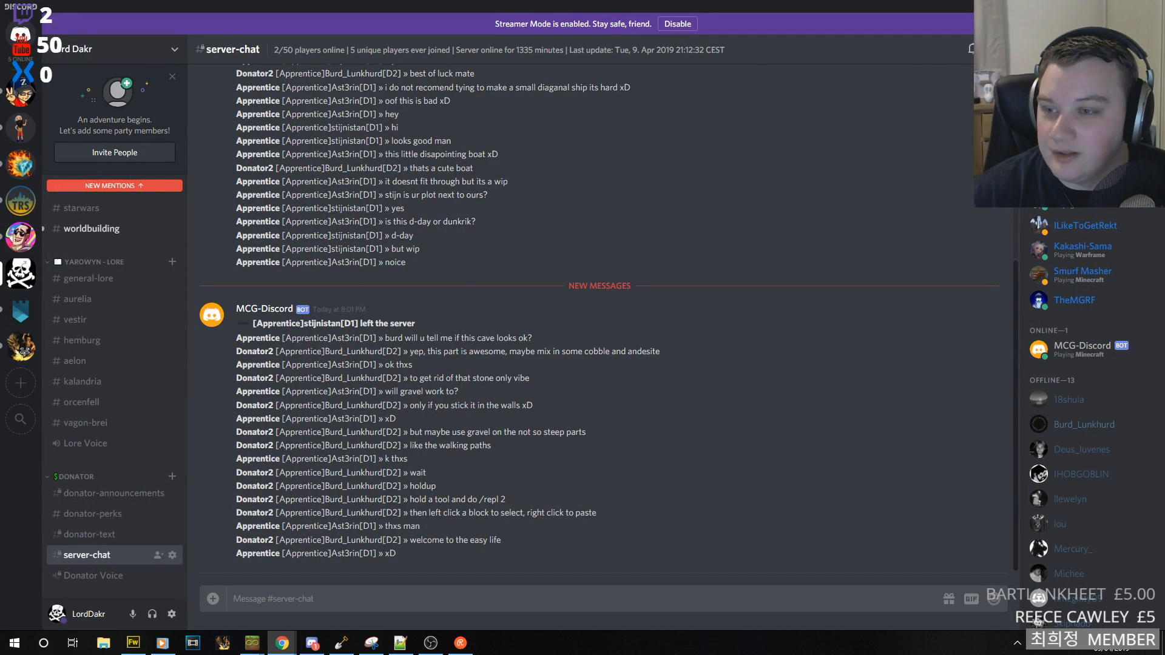
pyautogui.moveTo(0, 127); pyautogui.dragTo(22, 126)
pyautogui.hotkey('alt', 'Tab')
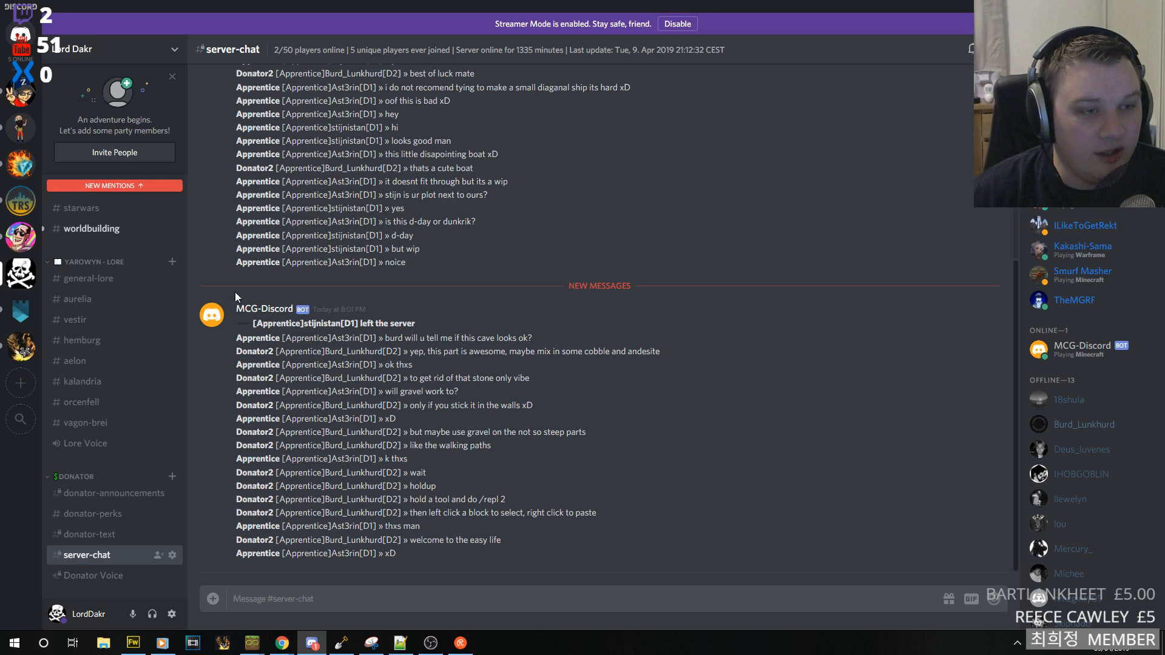
pyautogui.scroll(1, 103, 465)
pyautogui.scroll(5, 103, 471)
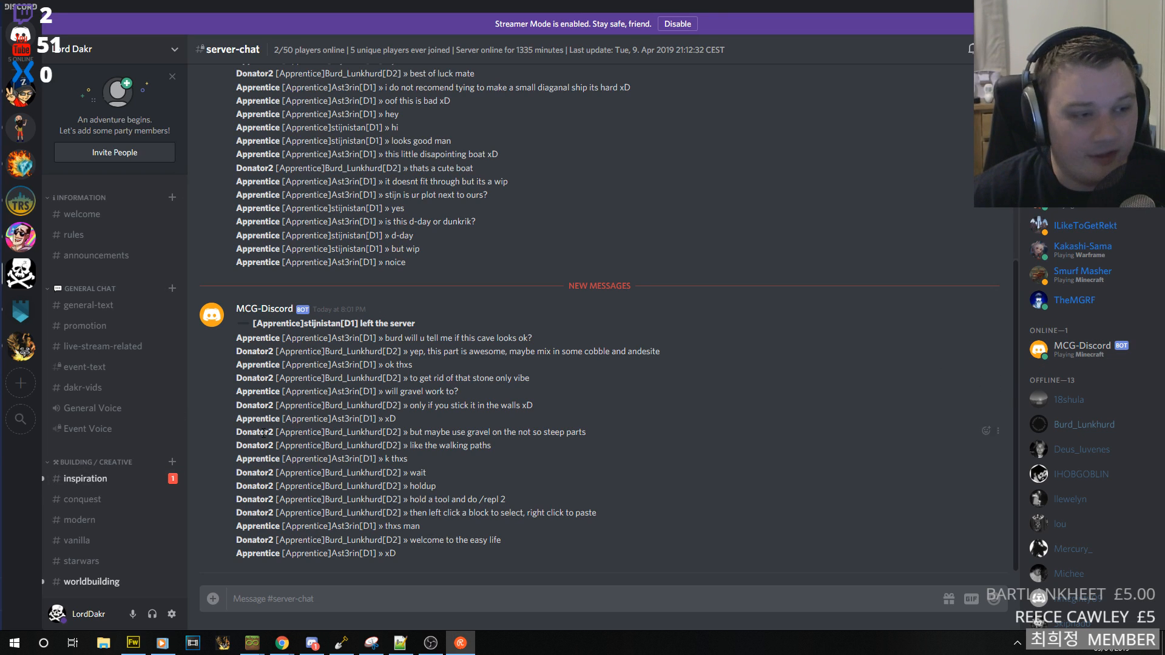
pyautogui.click(313, 645)
pyautogui.click(312, 644)
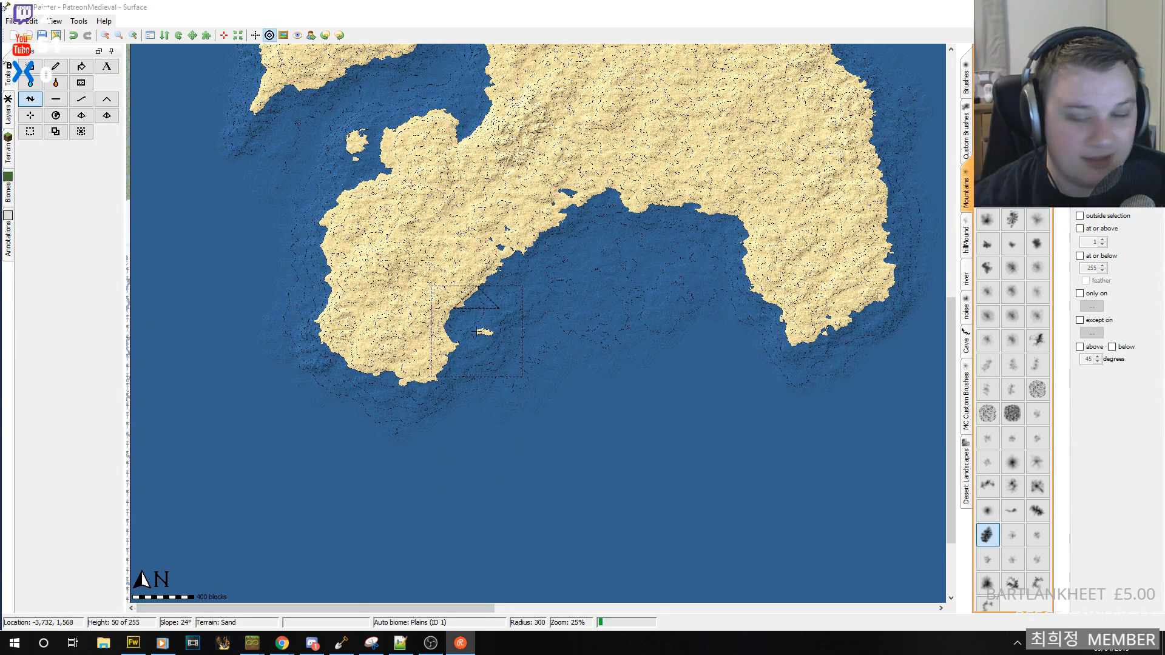
# - Return to WorldPainter and broaden the southwestern peninsula along its southeastern shore and southern end
pyautogui.click(496, 335)
pyautogui.moveTo(496, 335)
pyautogui.mouseDown()
pyautogui.moveTo(446, 364)
pyautogui.moveTo(474, 404)
pyautogui.moveTo(407, 352)
pyautogui.moveTo(415, 432)
pyautogui.moveTo(383, 410)
pyautogui.moveTo(366, 427)
pyautogui.moveTo(408, 429)
pyautogui.moveTo(486, 358)
pyautogui.moveTo(534, 292)
pyautogui.moveTo(594, 291)
pyautogui.moveTo(645, 239)
pyautogui.moveTo(579, 259)
pyautogui.moveTo(534, 294)
pyautogui.moveTo(590, 286)
pyautogui.moveTo(520, 286)
pyautogui.moveTo(489, 328)
pyautogui.moveTo(585, 304)
pyautogui.moveTo(586, 246)
pyautogui.moveTo(565, 182)
pyautogui.moveTo(601, 185)
pyautogui.moveTo(495, 313)
pyautogui.moveTo(493, 338)
pyautogui.moveTo(455, 312)
pyautogui.moveTo(481, 328)
pyautogui.moveTo(535, 231)
pyautogui.moveTo(624, 198)
pyautogui.moveTo(655, 253)
pyautogui.moveTo(708, 303)
pyautogui.moveTo(760, 264)
pyautogui.mouseUp()
pyautogui.moveTo(702, 420); pyautogui.dragTo(552, 327, button='middle')
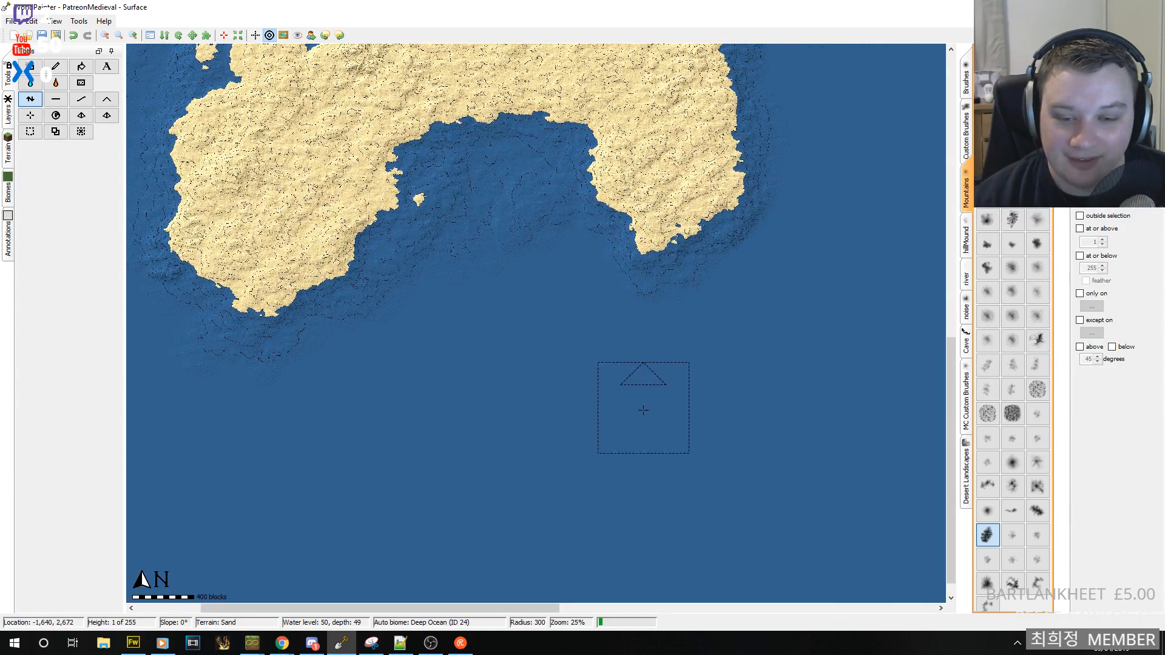
# - Extend the southeastern peninsula toward the southeast as a tapering cape and raise a small island off its tip
pyautogui.moveTo(643, 408); pyautogui.dragTo(533, 369, button='middle')
pyautogui.moveTo(592, 340); pyautogui.dragTo(609, 385, button='middle')
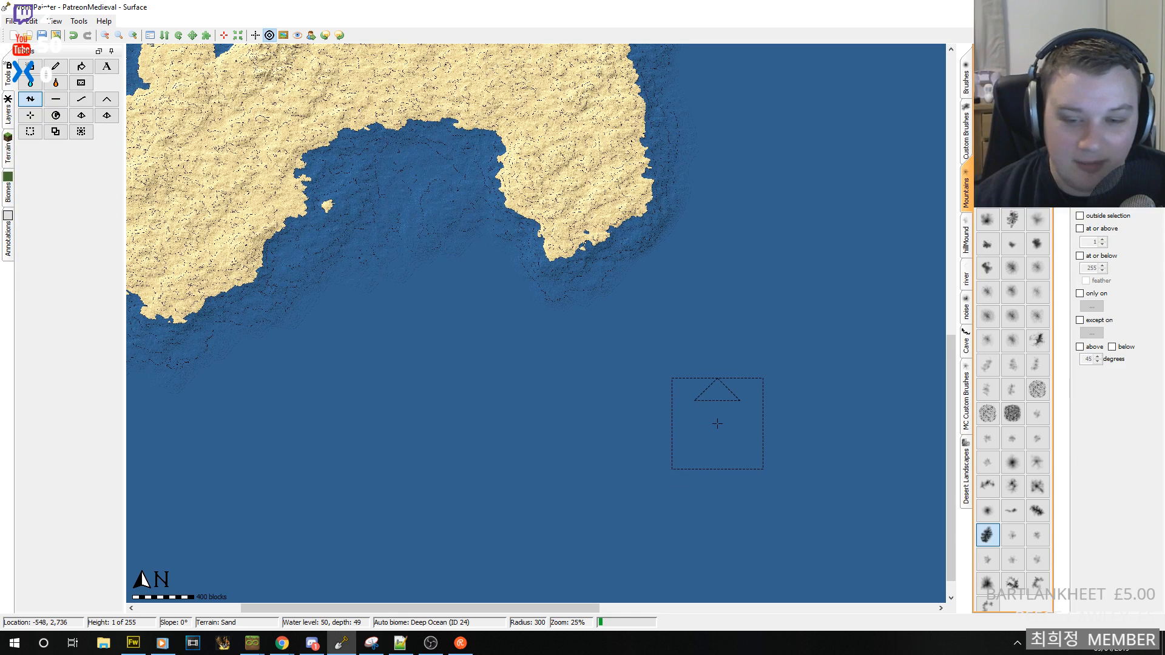
pyautogui.moveTo(675, 401); pyautogui.dragTo(608, 372, button='middle')
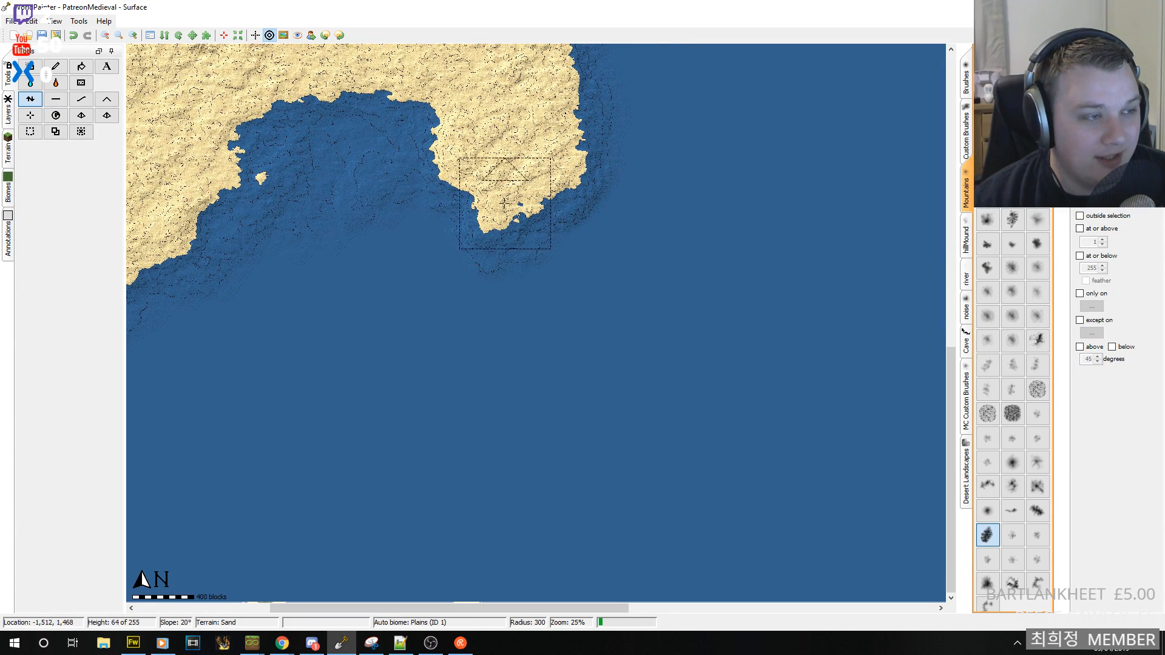
pyautogui.moveTo(586, 324)
pyautogui.mouseDown()
pyautogui.moveTo(531, 263)
pyautogui.moveTo(651, 388)
pyautogui.mouseUp()
pyautogui.click(105, 35)
pyautogui.moveTo(613, 339); pyautogui.dragTo(671, 489, button='middle')
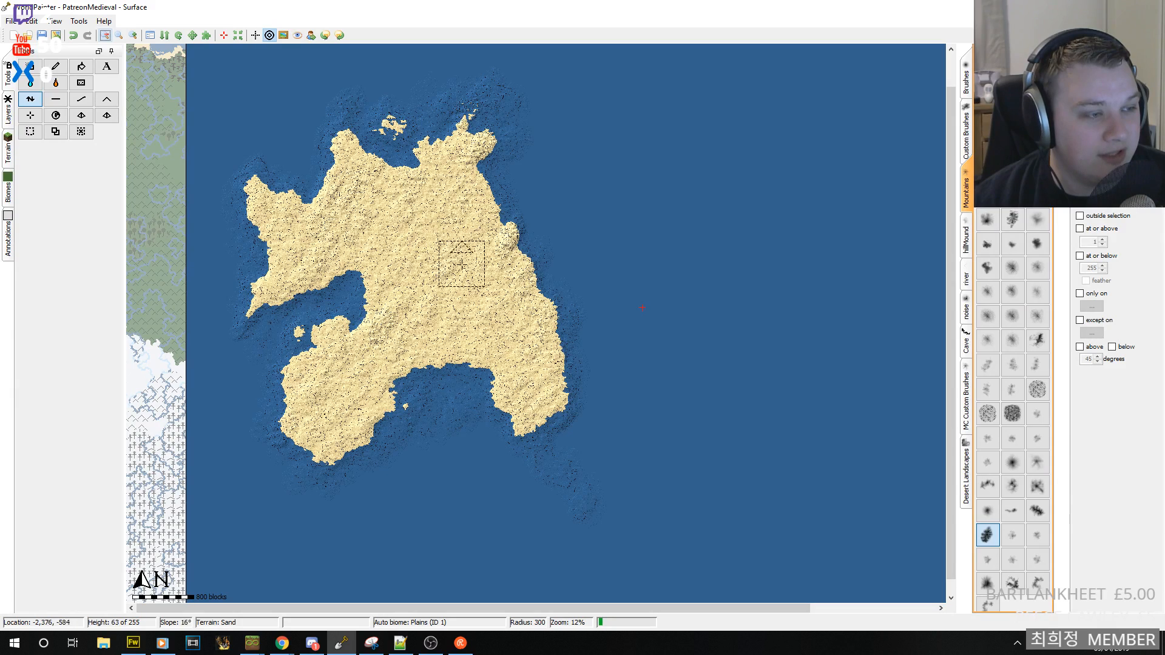
pyautogui.moveTo(625, 503); pyautogui.dragTo(539, 317, button='middle')
pyautogui.moveTo(738, 407); pyautogui.dragTo(614, 548, button='middle')
pyautogui.moveTo(450, 444); pyautogui.dragTo(720, 401, button='middle')
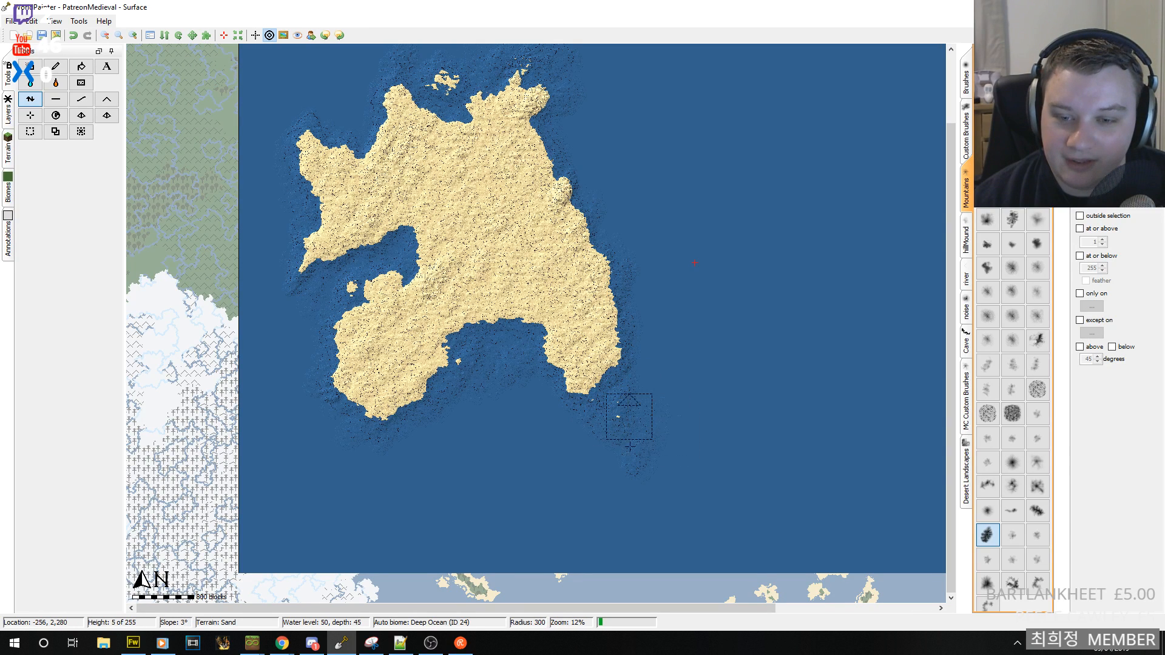
pyautogui.moveTo(624, 409)
pyautogui.mouseDown()
pyautogui.moveTo(635, 390)
pyautogui.moveTo(606, 381)
pyautogui.moveTo(616, 394)
pyautogui.mouseUp()
pyautogui.moveTo(644, 442)
pyautogui.mouseDown()
pyautogui.moveTo(678, 465)
pyautogui.moveTo(655, 463)
pyautogui.moveTo(676, 457)
pyautogui.moveTo(673, 473)
pyautogui.moveTo(669, 453)
pyautogui.moveTo(643, 455)
pyautogui.moveTo(642, 438)
pyautogui.mouseUp()
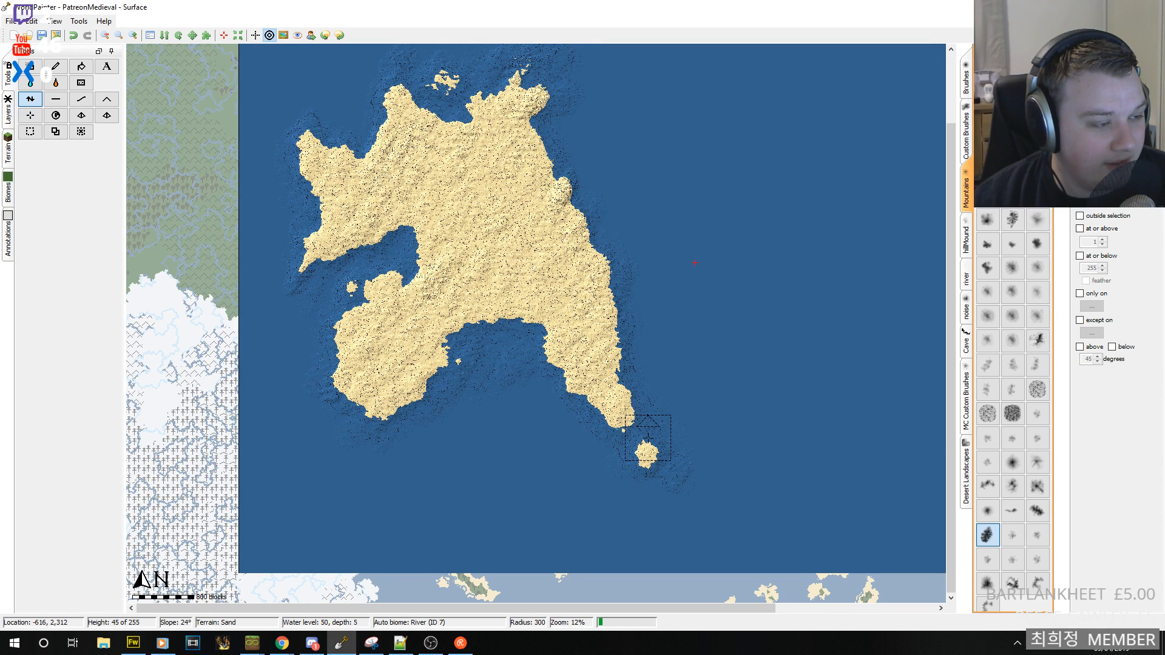
# - Enlarge the small island off the southeastern cape and raise the seabed beyond it toward the southeast
pyautogui.click(653, 450)
pyautogui.moveTo(675, 465); pyautogui.dragTo(571, 402, button='middle')
pyautogui.moveTo(580, 416)
pyautogui.mouseDown()
pyautogui.moveTo(591, 428)
pyautogui.moveTo(533, 418)
pyautogui.mouseUp()
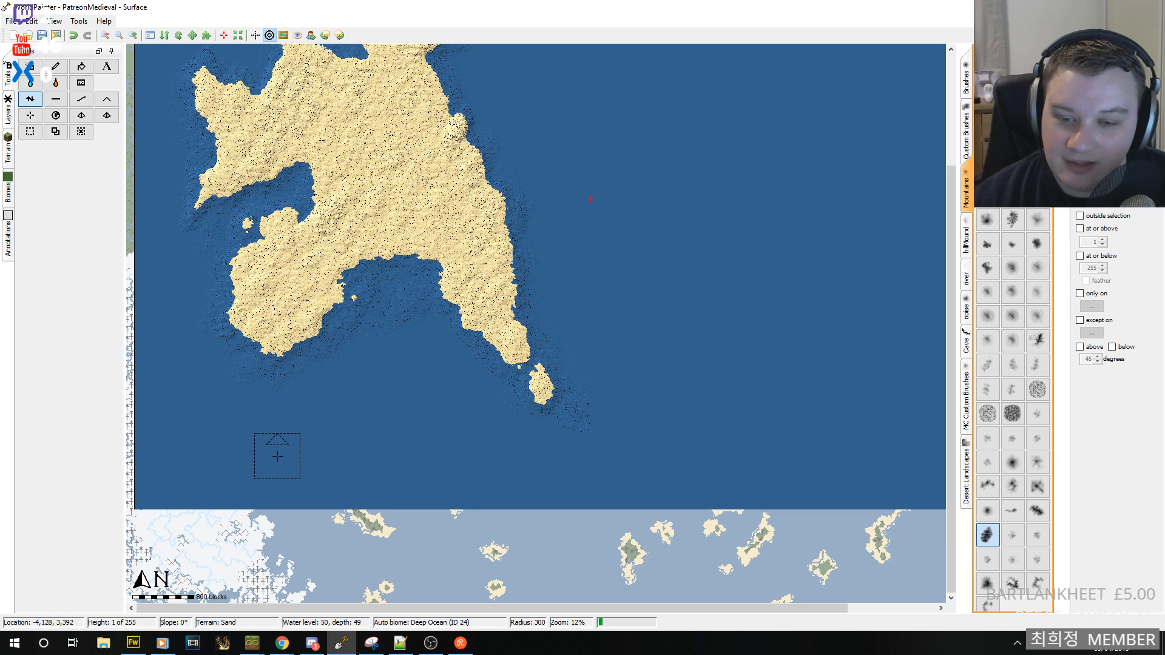
# - Look through the Discord server's channels, including general-text, and preview the open Chrome windows
pyautogui.click(308, 648)
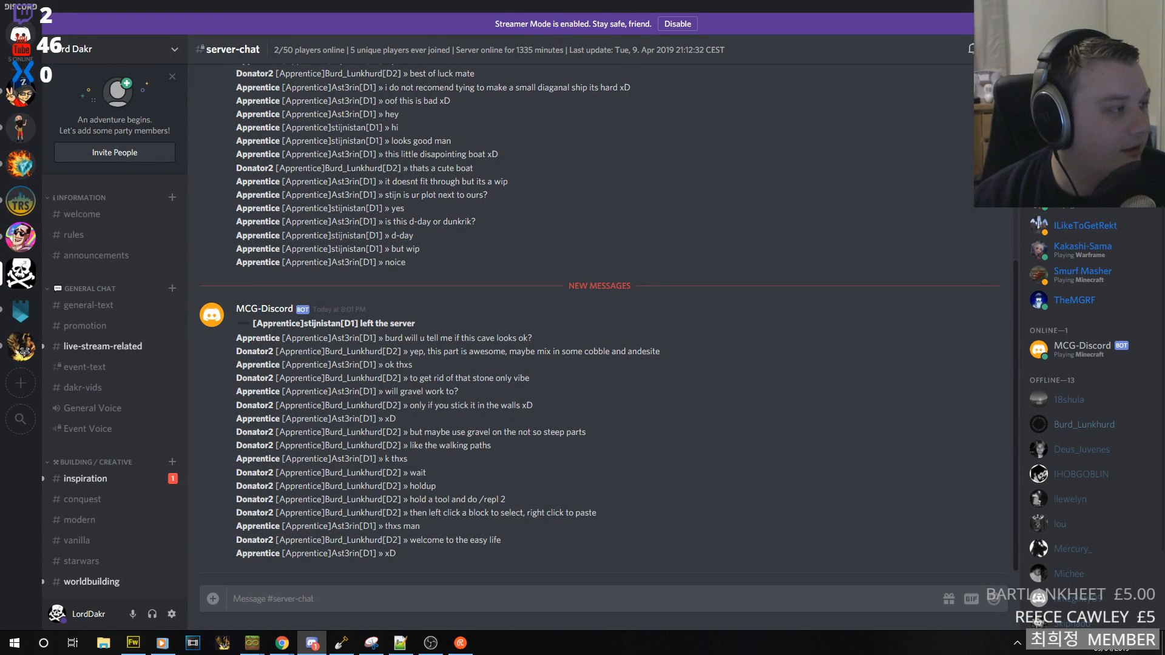
pyautogui.scroll(-1, 1097, 327)
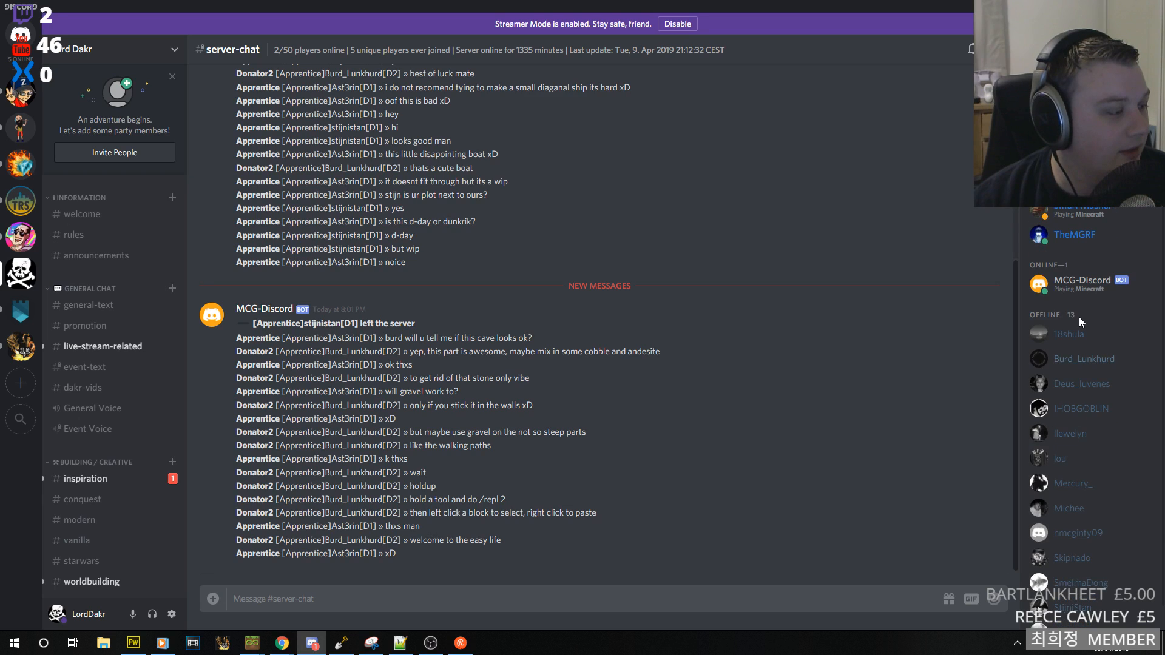
pyautogui.scroll(1, 1057, 408)
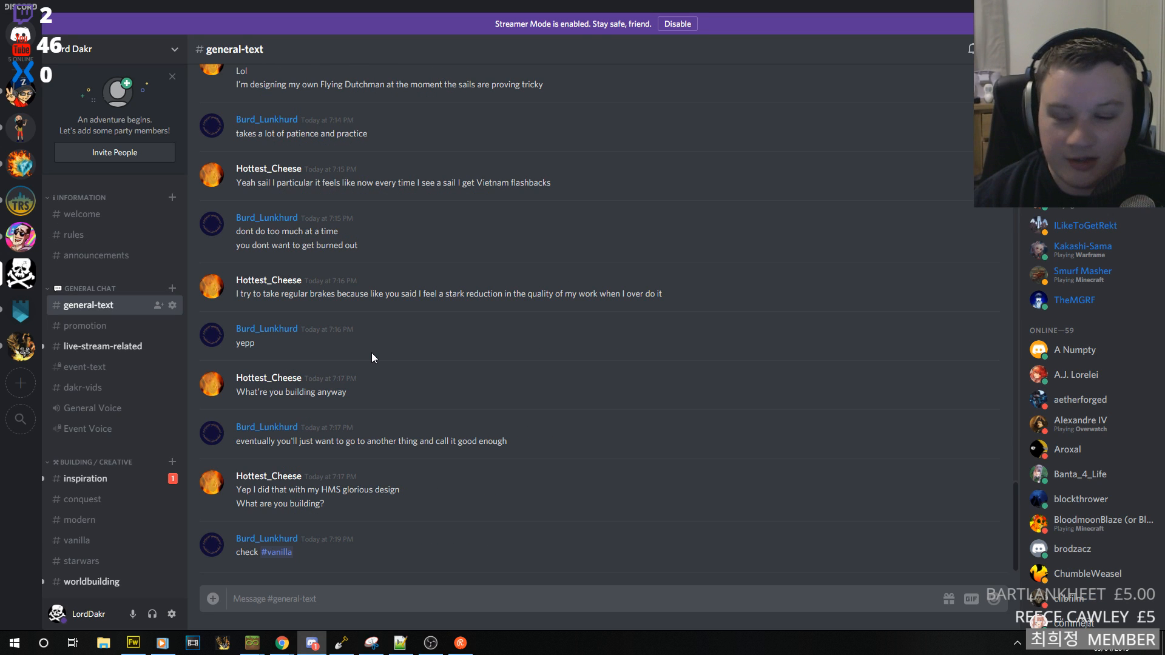
pyautogui.moveTo(282, 643)
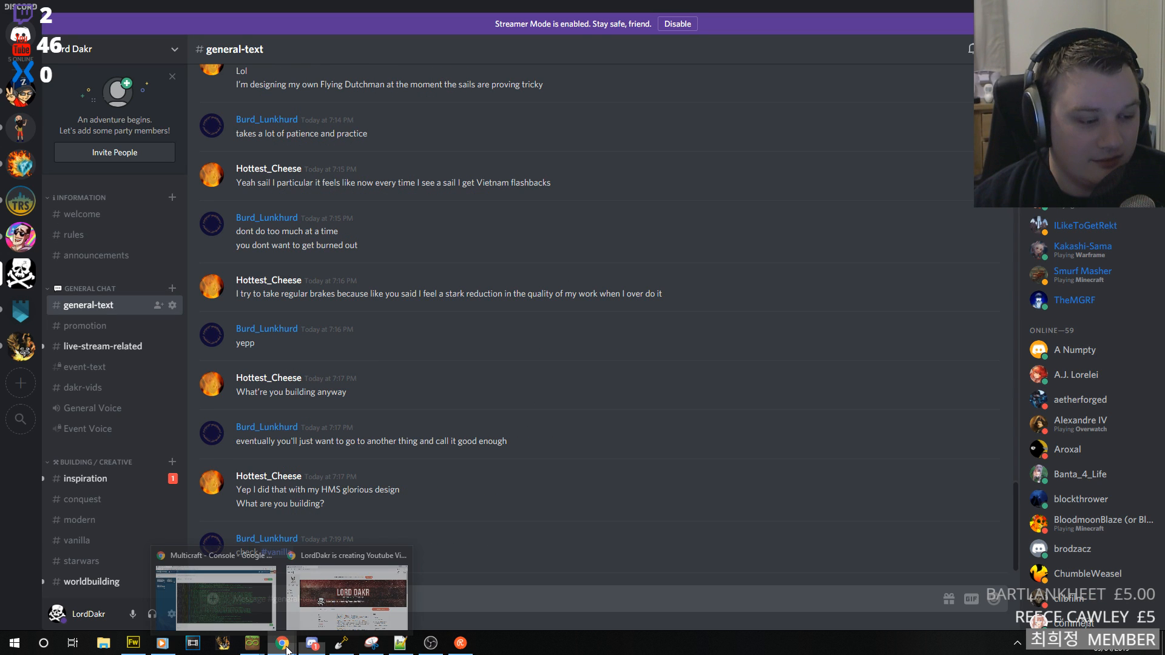
pyautogui.moveTo(219, 599)
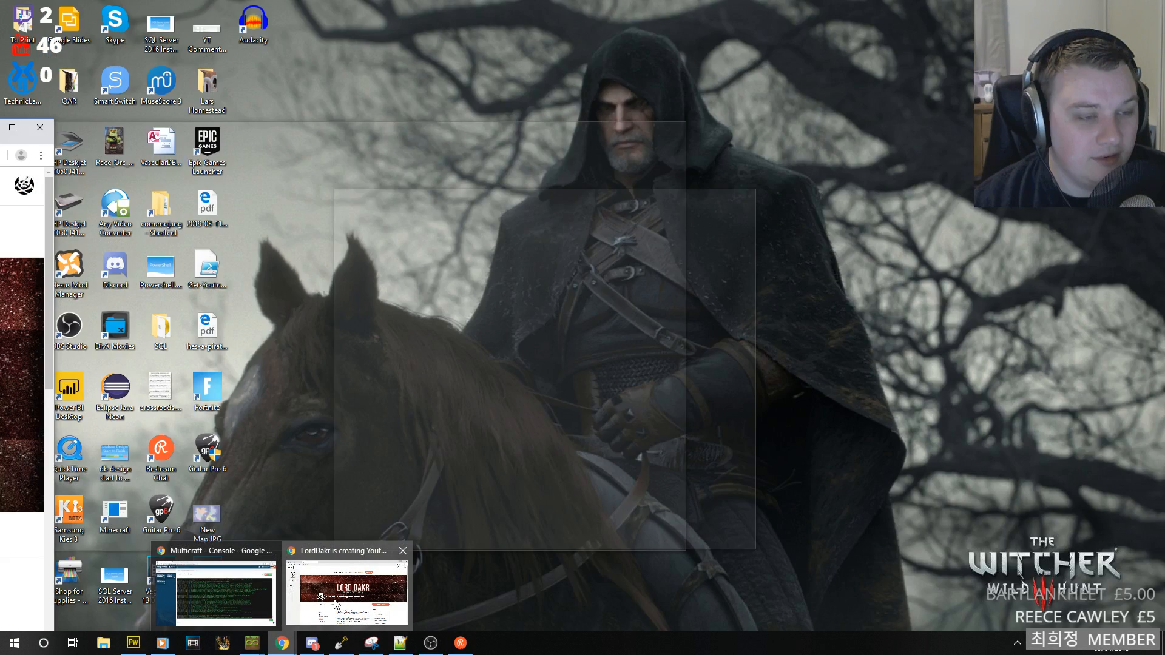
pyautogui.scroll(-5, 21, 376)
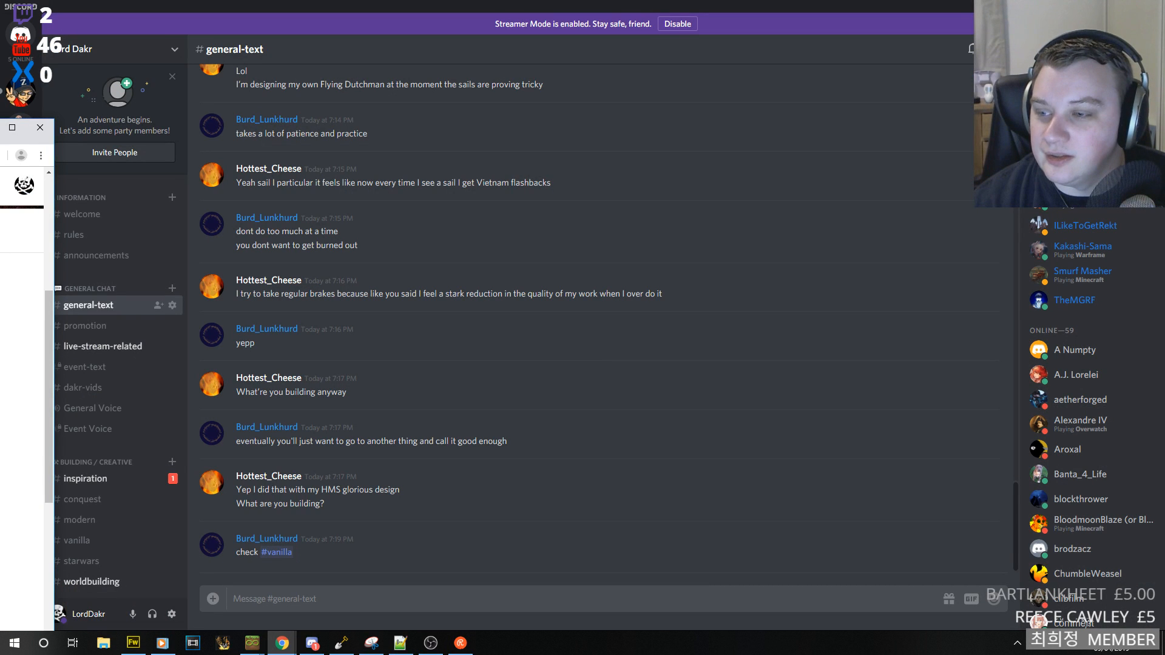
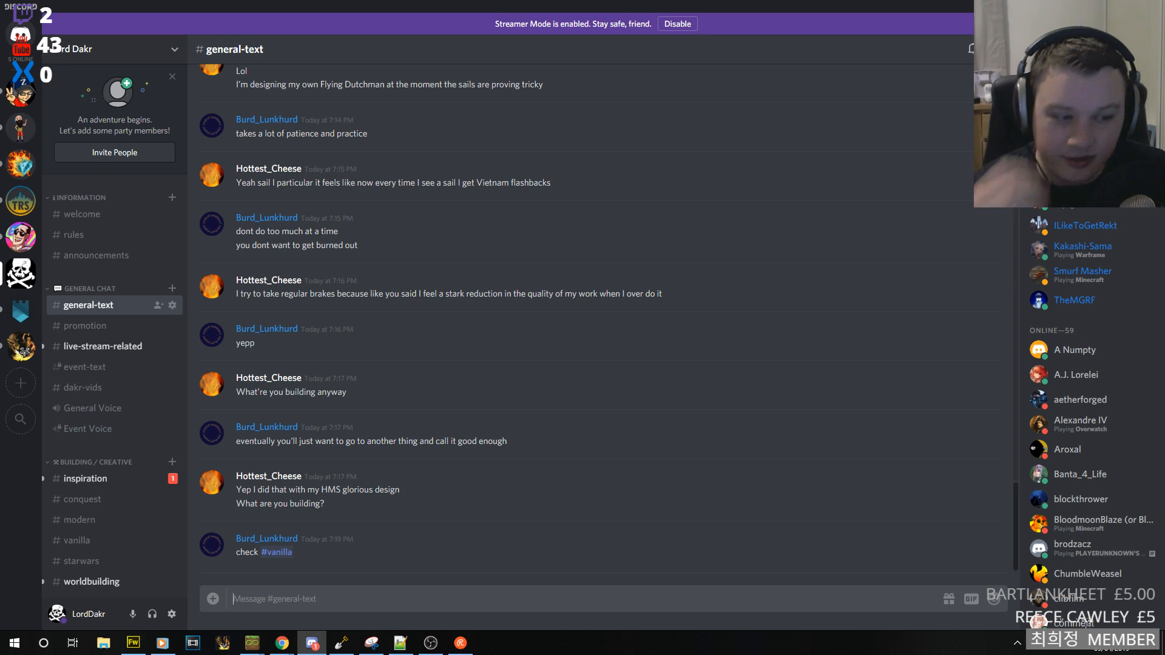
pyautogui.scroll(-6, 133, 486)
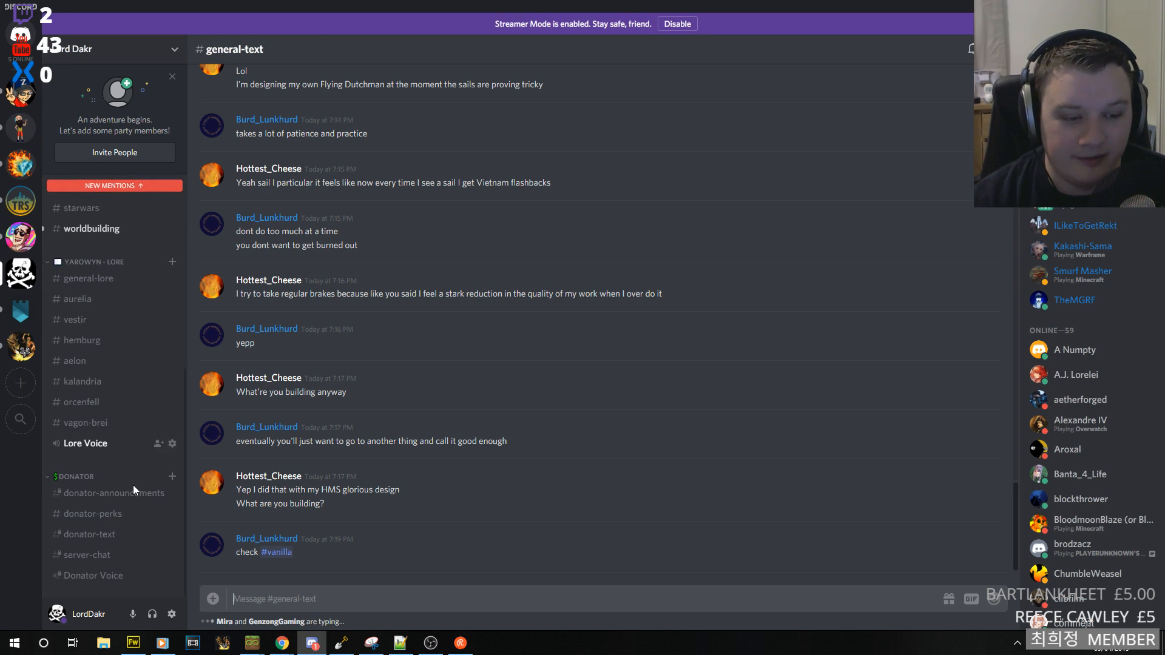
pyautogui.scroll(6, 117, 358)
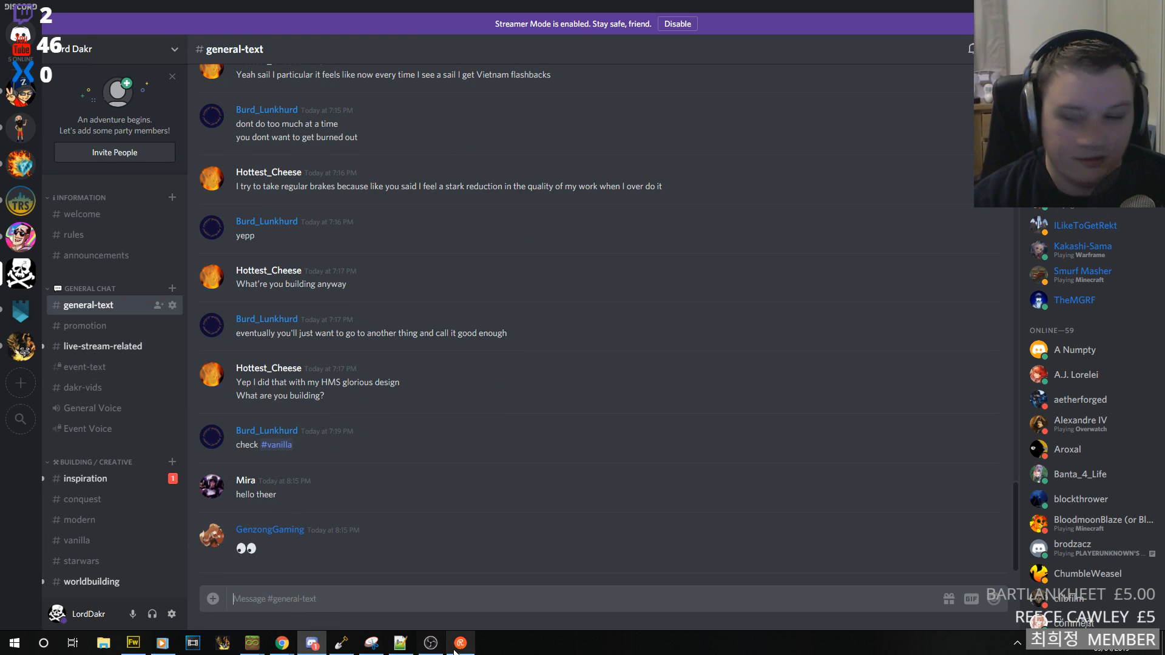
# - Switch back to WorldPainter and raise a second, smaller islet southeast of the island off the southeastern cape
pyautogui.click(343, 644)
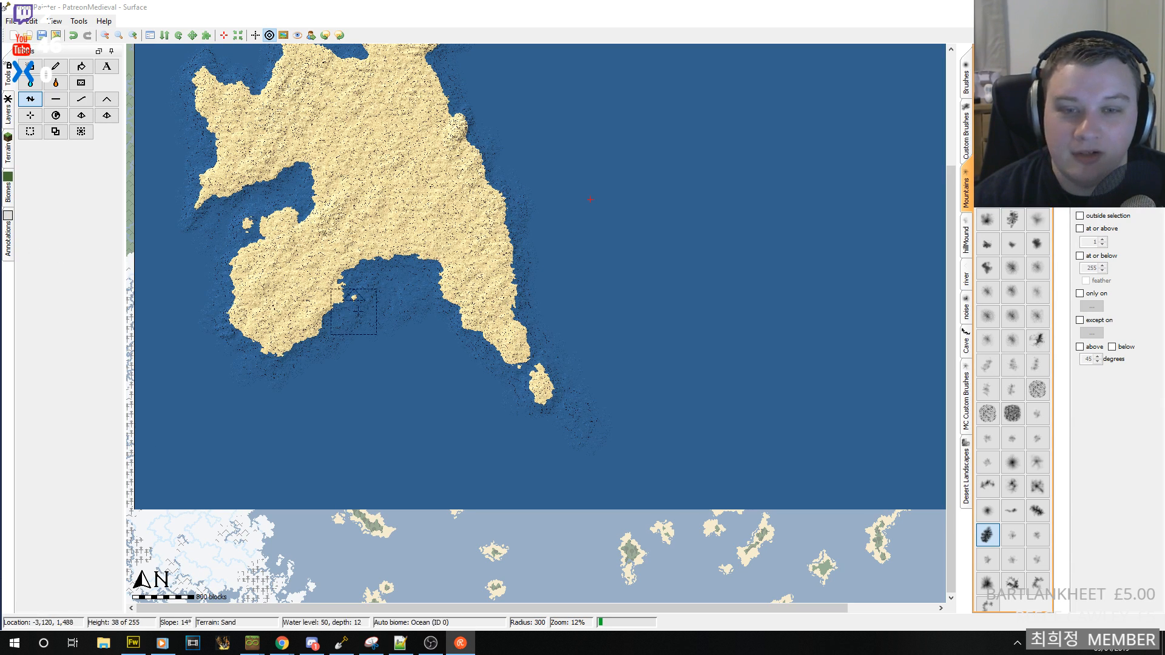
pyautogui.moveTo(512, 346); pyautogui.dragTo(577, 323, button='middle')
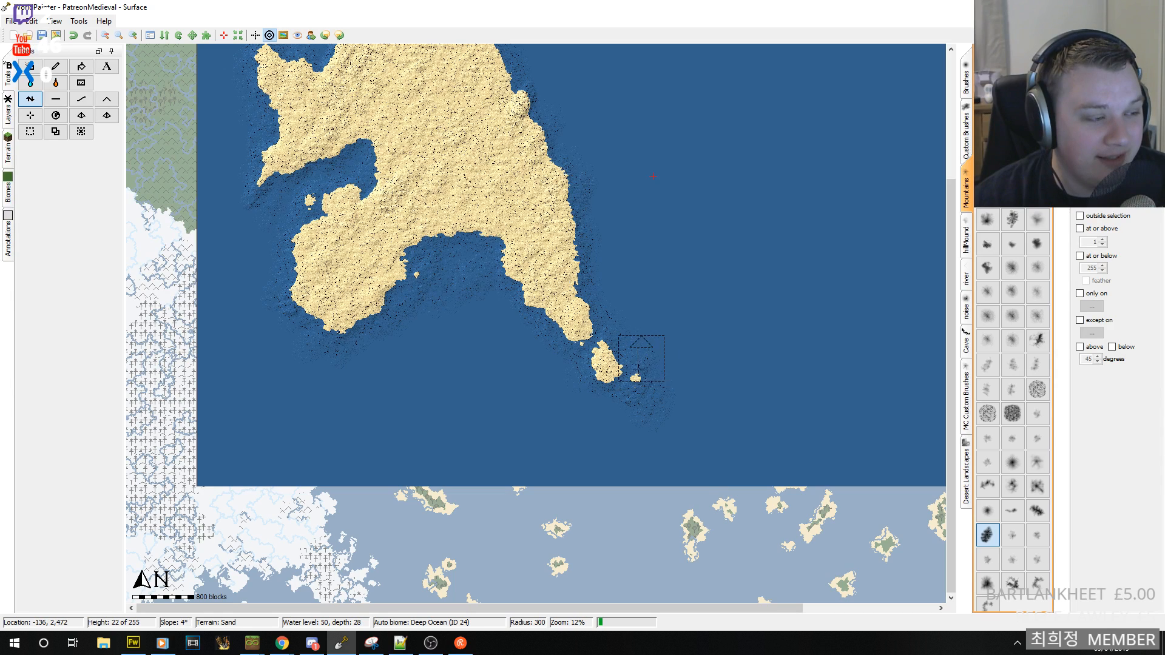
pyautogui.moveTo(526, 336); pyautogui.dragTo(597, 328, button='middle')
# - Fill the southern bay's shoreline into a broad arc and thicken the inner shore of the southeastern peninsula
pyautogui.click(133, 36)
pyautogui.moveTo(487, 148)
pyautogui.mouseDown()
pyautogui.moveTo(428, 173)
pyautogui.moveTo(419, 161)
pyautogui.moveTo(467, 142)
pyautogui.moveTo(452, 149)
pyautogui.moveTo(567, 141)
pyautogui.moveTo(580, 167)
pyautogui.moveTo(561, 174)
pyautogui.moveTo(456, 158)
pyautogui.moveTo(527, 150)
pyautogui.moveTo(487, 150)
pyautogui.moveTo(480, 215)
pyautogui.moveTo(507, 228)
pyautogui.moveTo(565, 159)
pyautogui.moveTo(570, 265)
pyautogui.mouseUp()
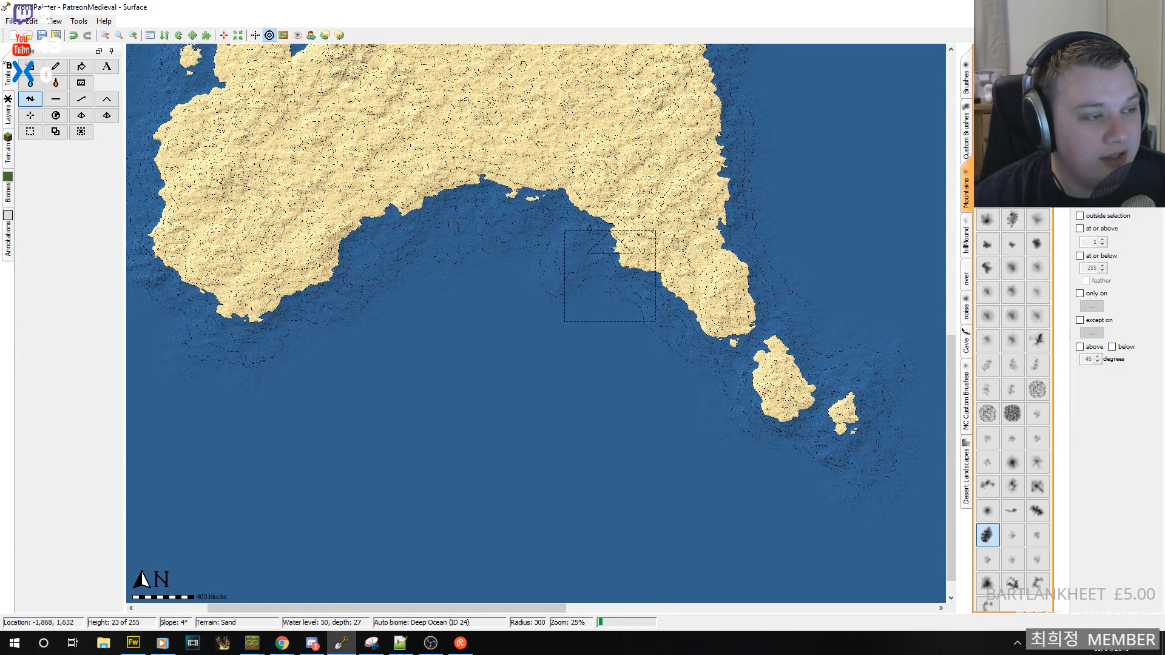
pyautogui.moveTo(651, 344)
pyautogui.mouseDown()
pyautogui.moveTo(688, 328)
pyautogui.moveTo(670, 333)
pyautogui.moveTo(678, 307)
pyautogui.moveTo(648, 340)
pyautogui.moveTo(631, 298)
pyautogui.moveTo(607, 292)
pyautogui.moveTo(607, 249)
pyautogui.moveTo(575, 229)
pyautogui.mouseUp()
pyautogui.moveTo(554, 386); pyautogui.dragTo(616, 519, button='middle')
pyautogui.click(104, 35)
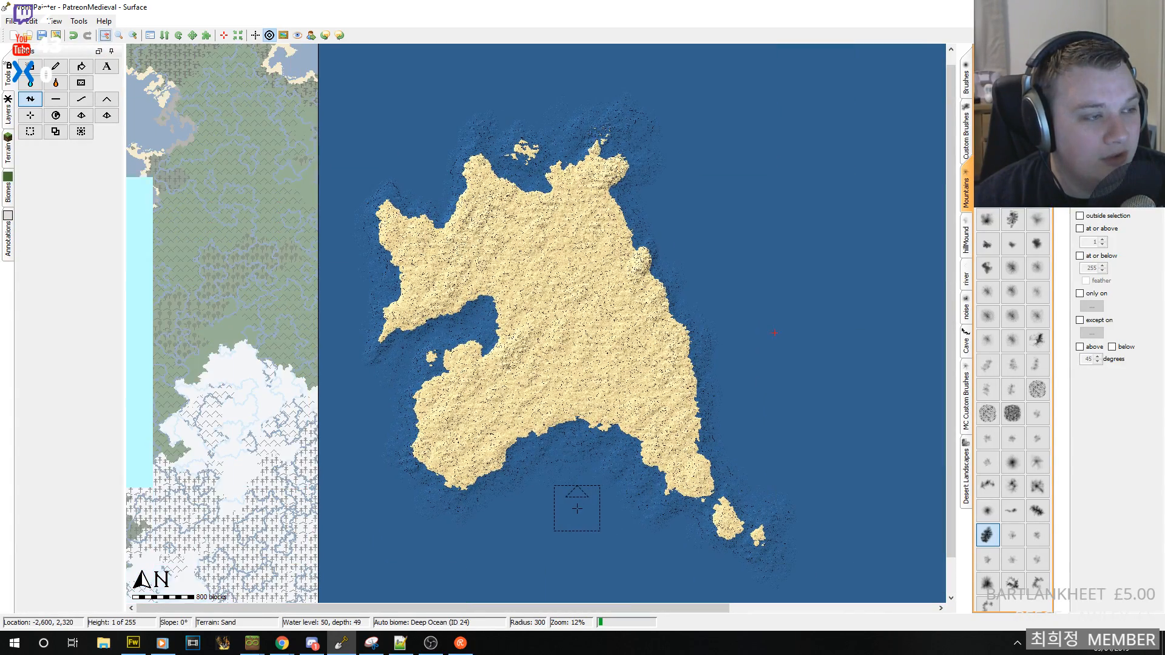
# - Raise a new island with a small lobe on its southeast side in the open sea south of the southern bay
pyautogui.moveTo(555, 512); pyautogui.dragTo(552, 364, button='middle')
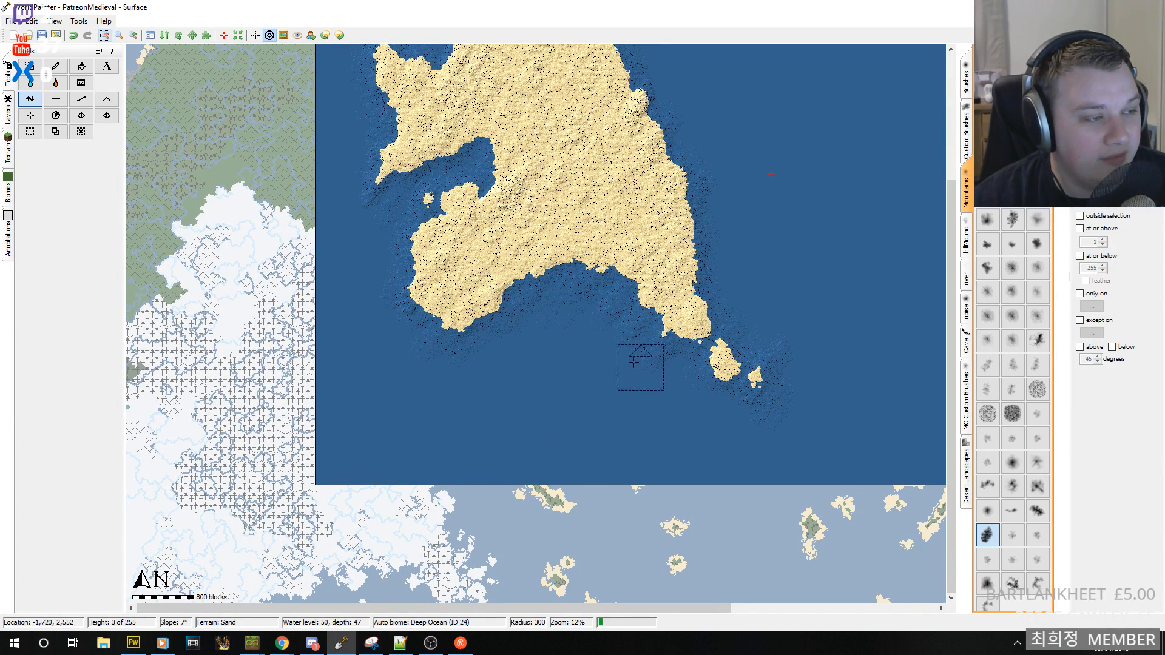
pyautogui.moveTo(606, 317)
pyautogui.mouseDown(button='middle')
pyautogui.moveTo(669, 448)
pyautogui.moveTo(640, 447)
pyautogui.moveTo(639, 335)
pyautogui.mouseUp(button='middle')
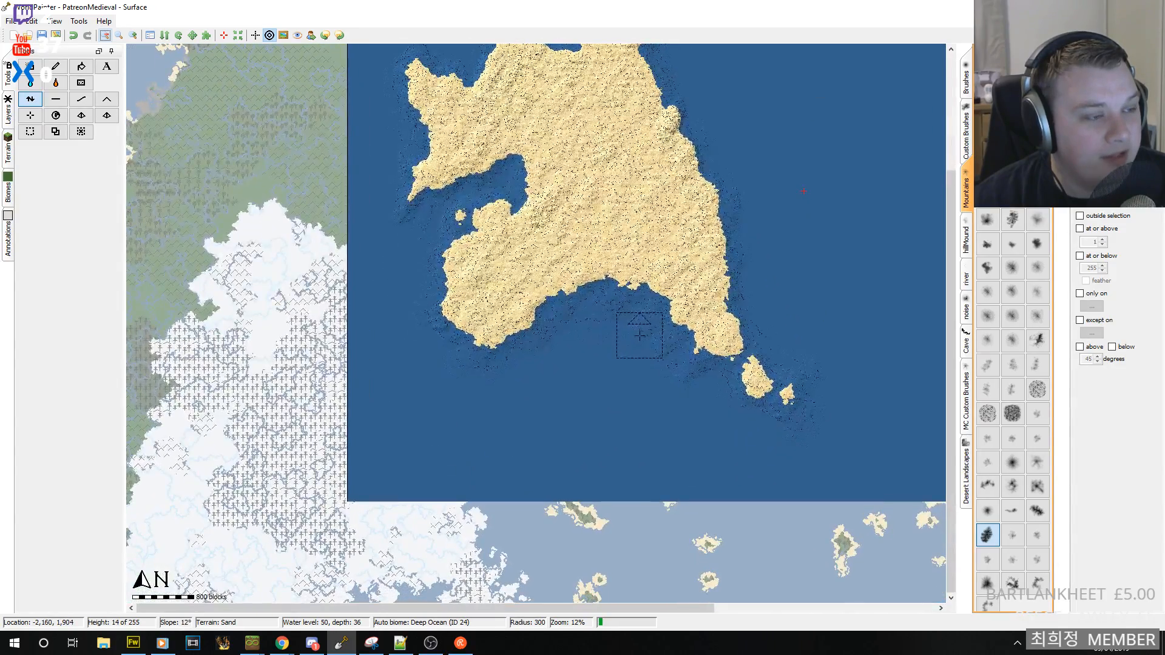
pyautogui.click(134, 35)
pyautogui.moveTo(582, 288); pyautogui.dragTo(619, 298, button='middle')
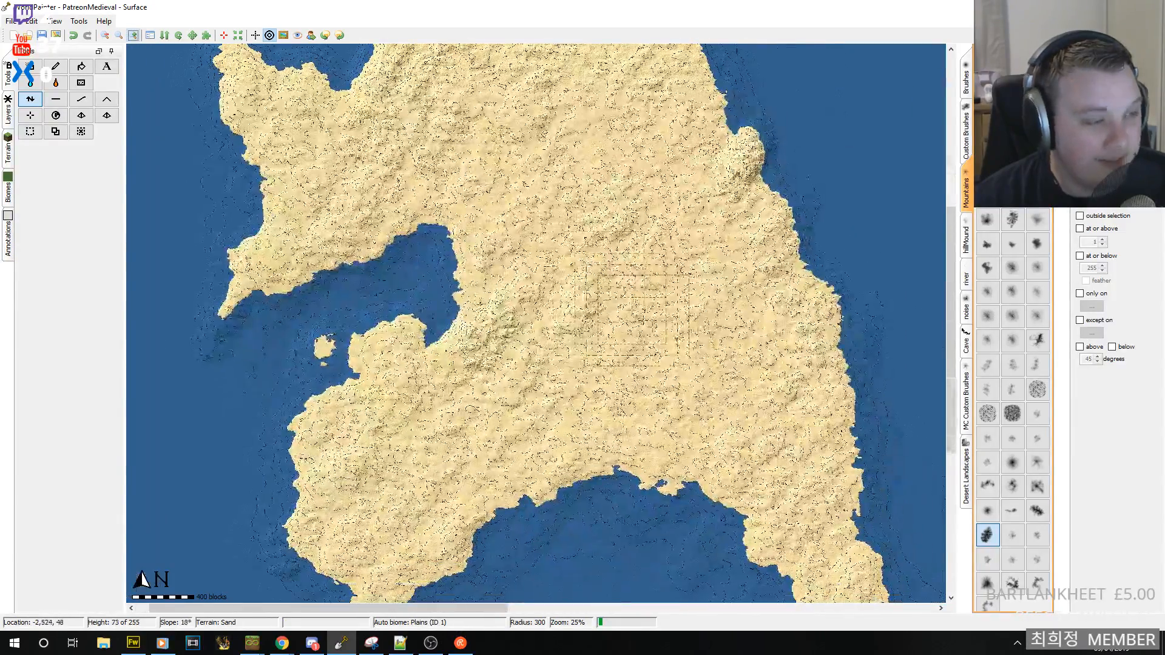
pyautogui.moveTo(559, 406); pyautogui.dragTo(488, 136, button='middle')
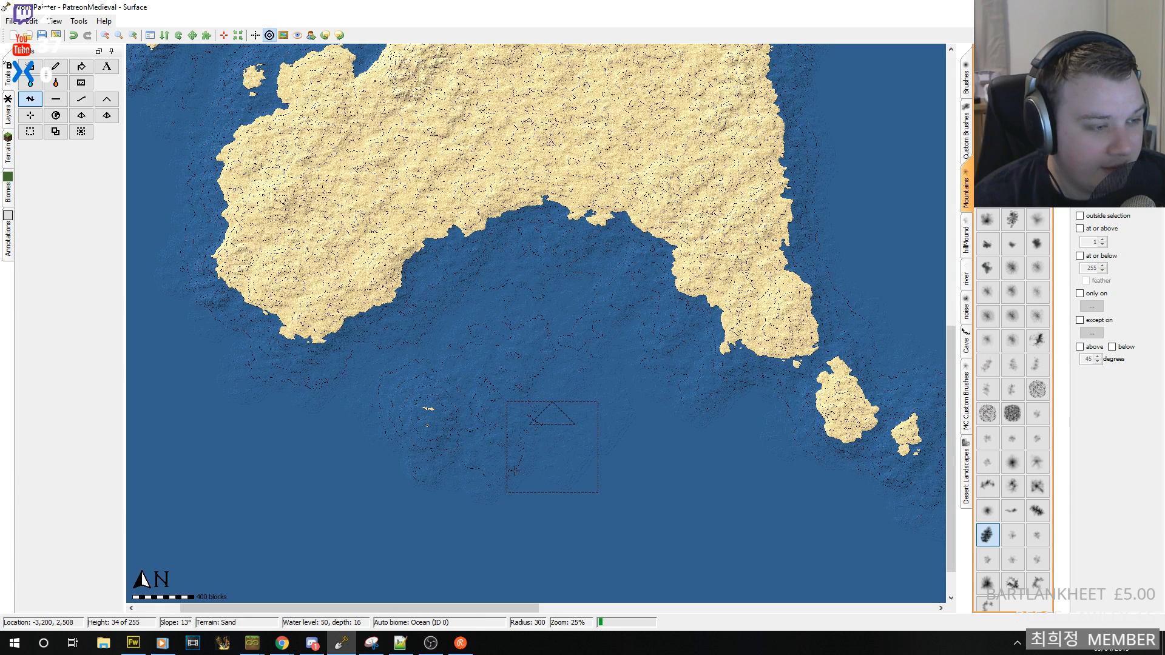
pyautogui.moveTo(514, 471)
pyautogui.mouseDown()
pyautogui.moveTo(459, 437)
pyautogui.moveTo(433, 438)
pyautogui.moveTo(441, 406)
pyautogui.moveTo(461, 428)
pyautogui.mouseUp()
pyautogui.moveTo(462, 430); pyautogui.dragTo(567, 313, button='middle')
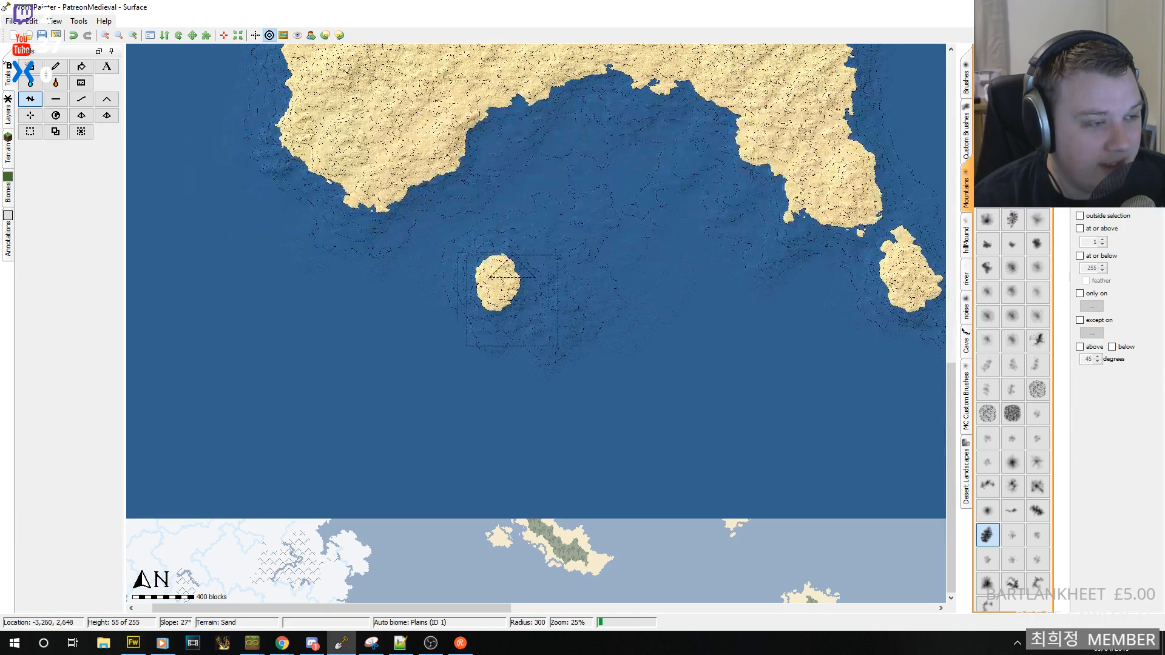
pyautogui.moveTo(567, 313)
pyautogui.mouseDown()
pyautogui.moveTo(510, 286)
pyautogui.moveTo(513, 260)
pyautogui.moveTo(520, 285)
pyautogui.moveTo(590, 303)
pyautogui.moveTo(639, 298)
pyautogui.moveTo(649, 278)
pyautogui.mouseUp()
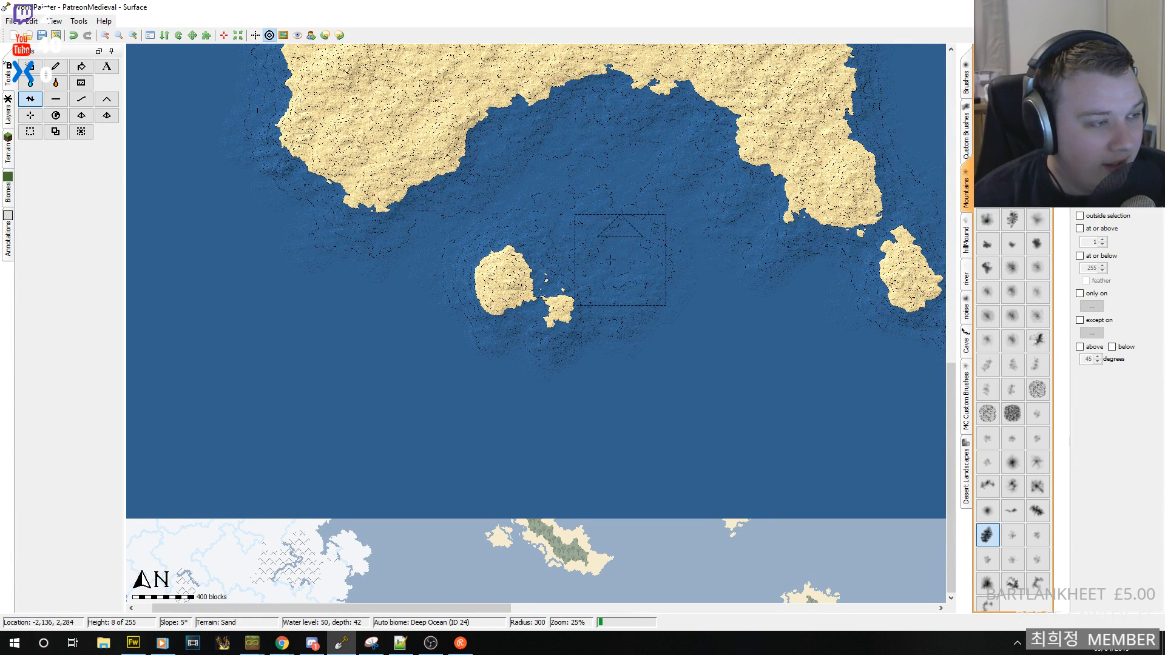
# - Broaden the new southern island north and east into one landmass, with capes at its southwestern and southeastern corners
pyautogui.moveTo(554, 248)
pyautogui.mouseDown()
pyautogui.moveTo(590, 253)
pyautogui.moveTo(574, 233)
pyautogui.mouseUp()
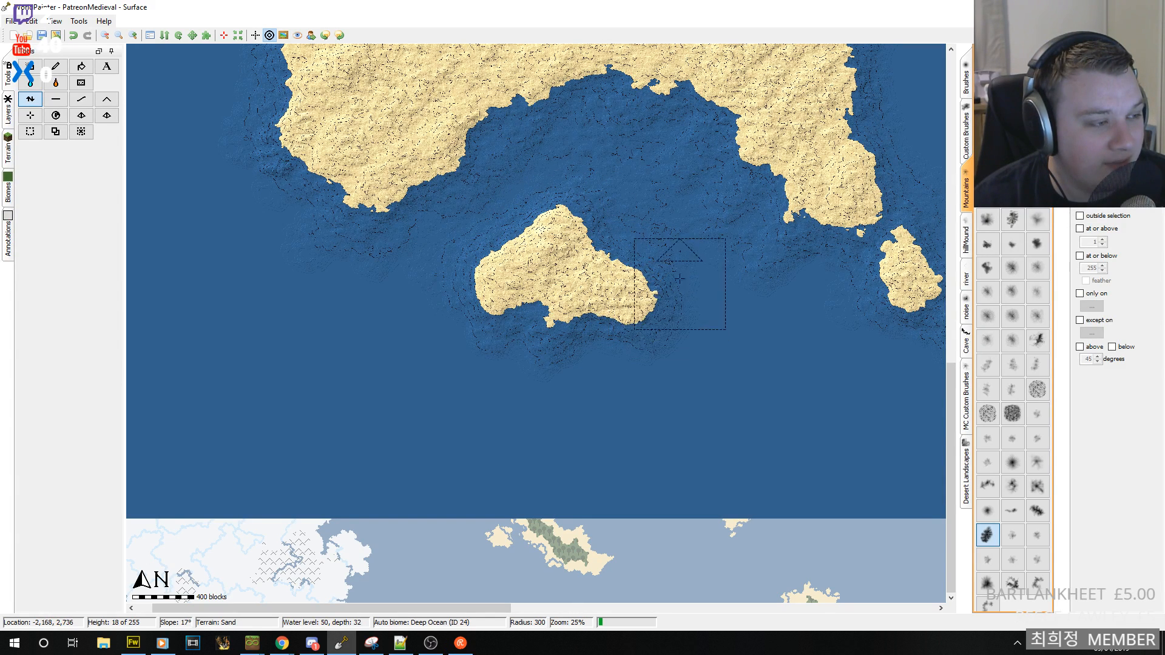
pyautogui.moveTo(640, 226)
pyautogui.mouseDown()
pyautogui.moveTo(623, 224)
pyautogui.moveTo(623, 236)
pyautogui.moveTo(627, 201)
pyautogui.moveTo(611, 202)
pyautogui.moveTo(599, 225)
pyautogui.moveTo(598, 209)
pyautogui.moveTo(549, 192)
pyautogui.moveTo(497, 221)
pyautogui.moveTo(512, 219)
pyautogui.moveTo(474, 255)
pyautogui.moveTo(447, 318)
pyautogui.moveTo(434, 314)
pyautogui.moveTo(461, 314)
pyautogui.moveTo(500, 291)
pyautogui.moveTo(565, 292)
pyautogui.moveTo(561, 282)
pyautogui.moveTo(525, 305)
pyautogui.moveTo(549, 301)
pyautogui.moveTo(507, 359)
pyautogui.moveTo(642, 325)
pyautogui.moveTo(667, 334)
pyautogui.moveTo(619, 362)
pyautogui.moveTo(538, 369)
pyautogui.moveTo(526, 349)
pyautogui.moveTo(483, 343)
pyautogui.moveTo(493, 370)
pyautogui.moveTo(450, 375)
pyautogui.moveTo(447, 354)
pyautogui.moveTo(470, 337)
pyautogui.moveTo(434, 267)
pyautogui.moveTo(455, 306)
pyautogui.moveTo(448, 329)
pyautogui.moveTo(558, 318)
pyautogui.moveTo(683, 336)
pyautogui.mouseUp()
pyautogui.scroll(-4, 625, 225)
pyautogui.scroll(4, 500, 231)
pyautogui.scroll(6, 674, 338)
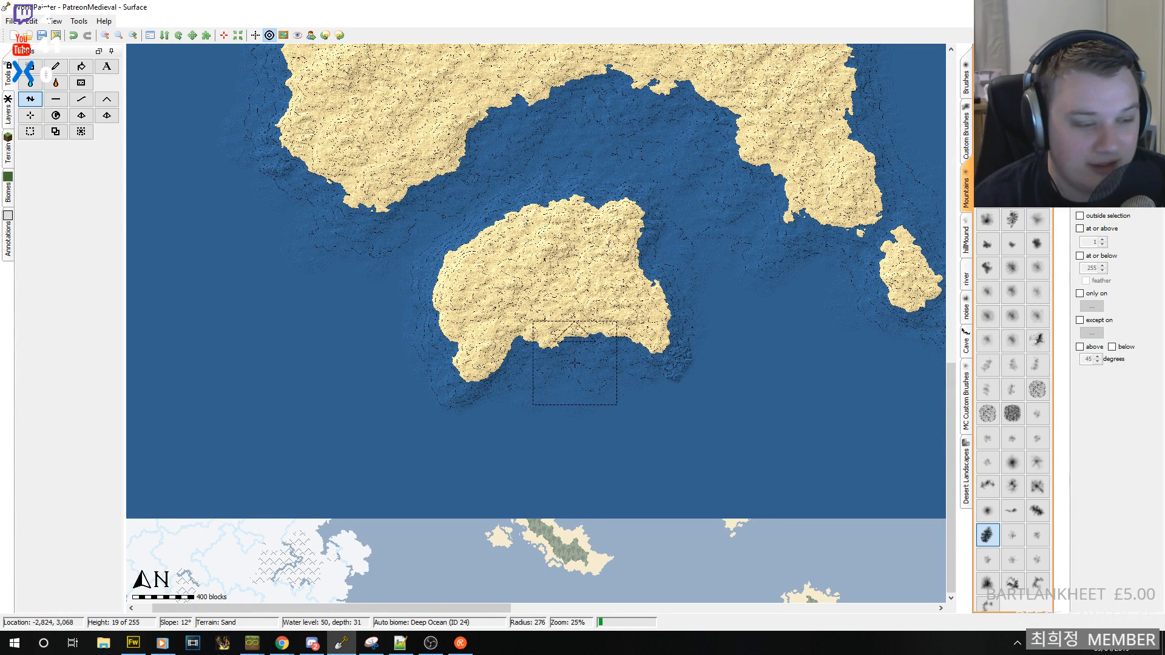
# - Switch to Discord, read the newest direct message, and inspect the sender's profile and mutual servers
pyautogui.click(312, 643)
pyautogui.click(17, 91)
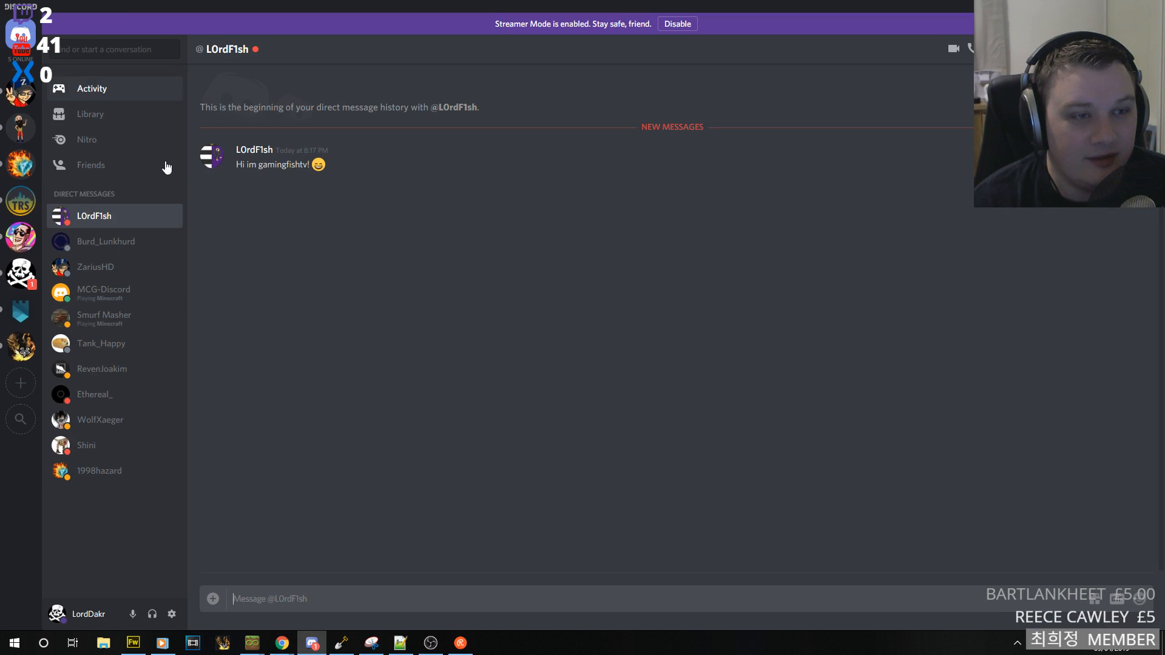
pyautogui.click(253, 153)
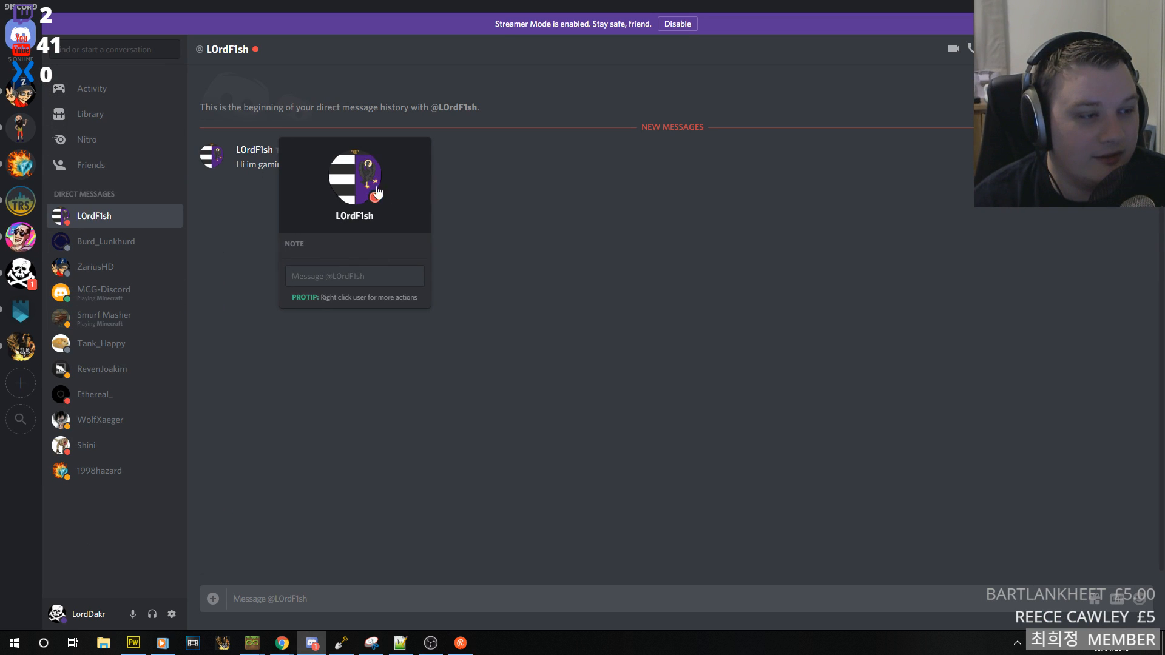
pyautogui.click(361, 187)
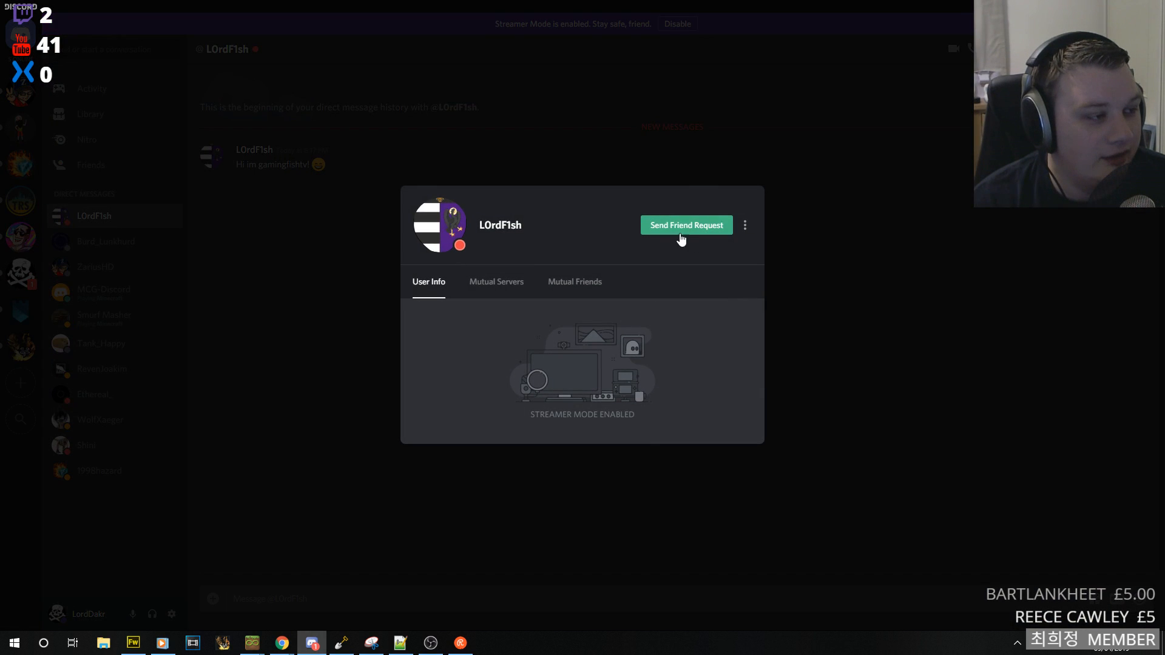
pyautogui.click(498, 282)
pyautogui.click(782, 238)
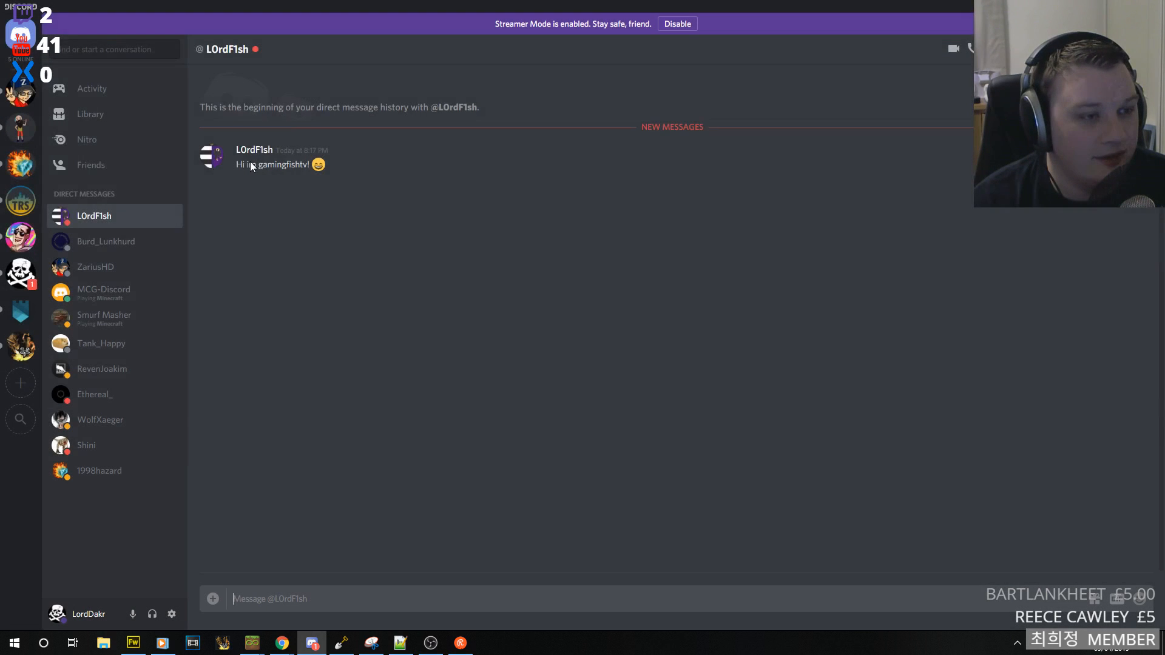
pyautogui.click(212, 157)
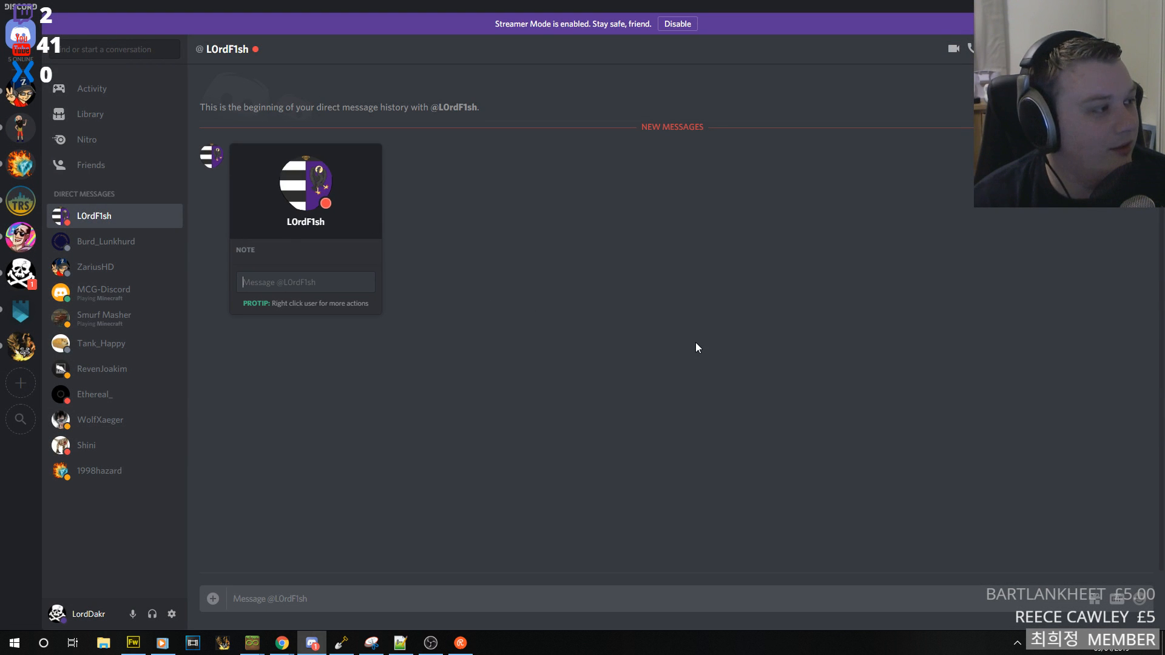
pyautogui.click(575, 320)
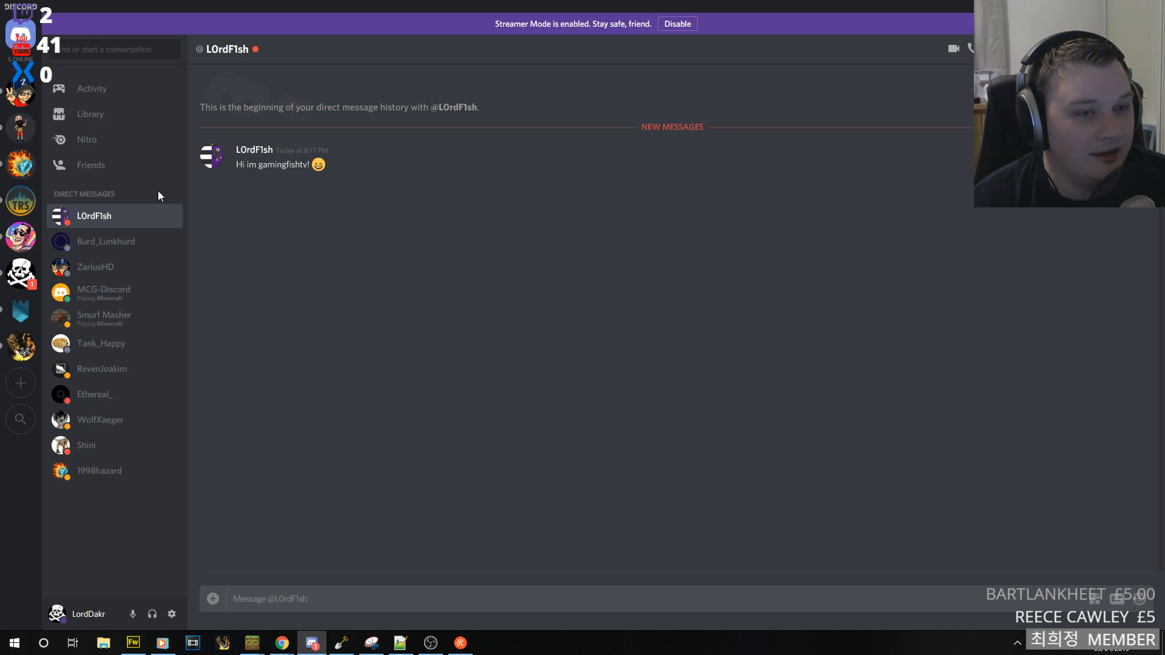
# - Check the Lord Dakr server's general-text channel, and return to the direct message to reopen the sender's full profile
pyautogui.click(21, 273)
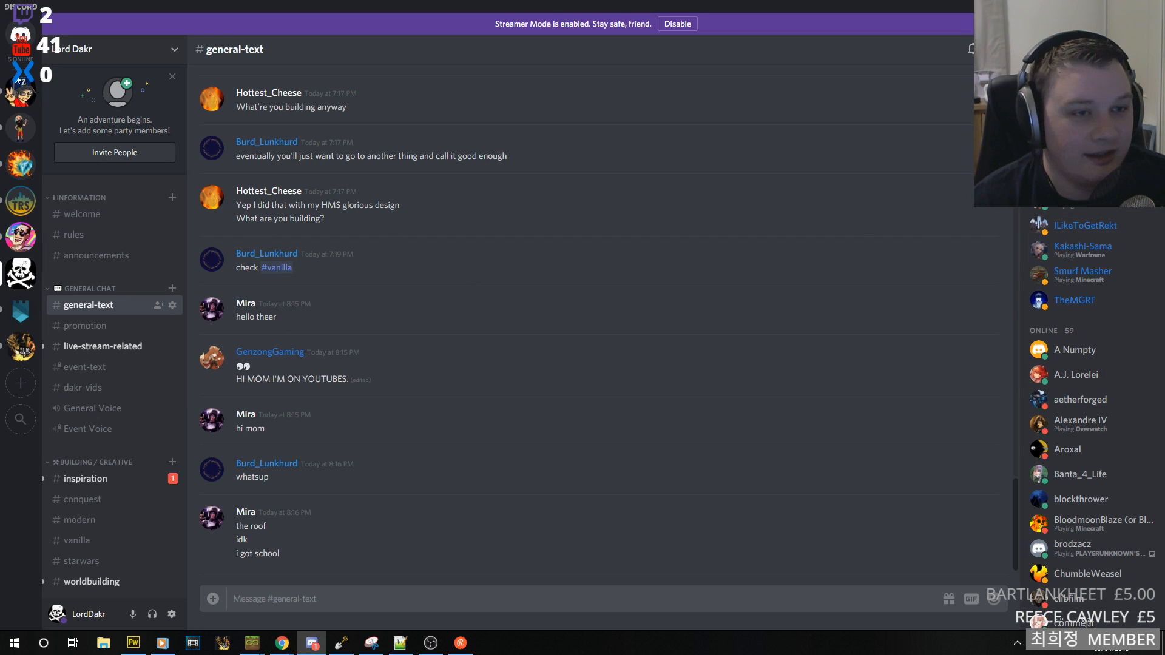
pyautogui.click(21, 35)
pyautogui.click(220, 147)
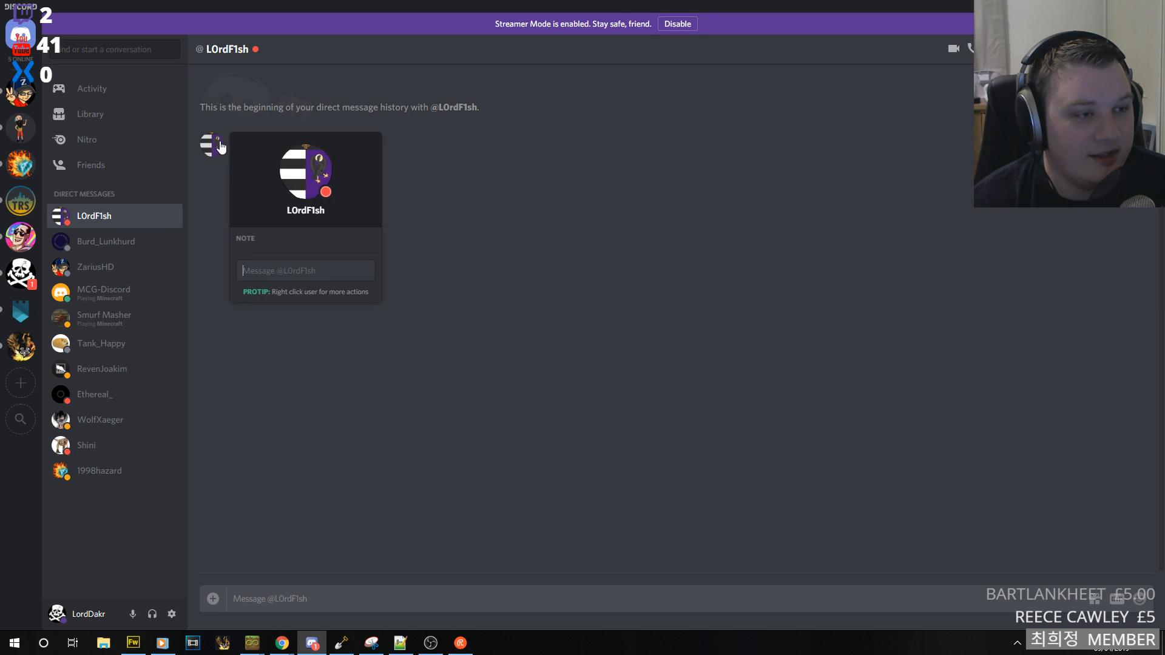
pyautogui.click(306, 173)
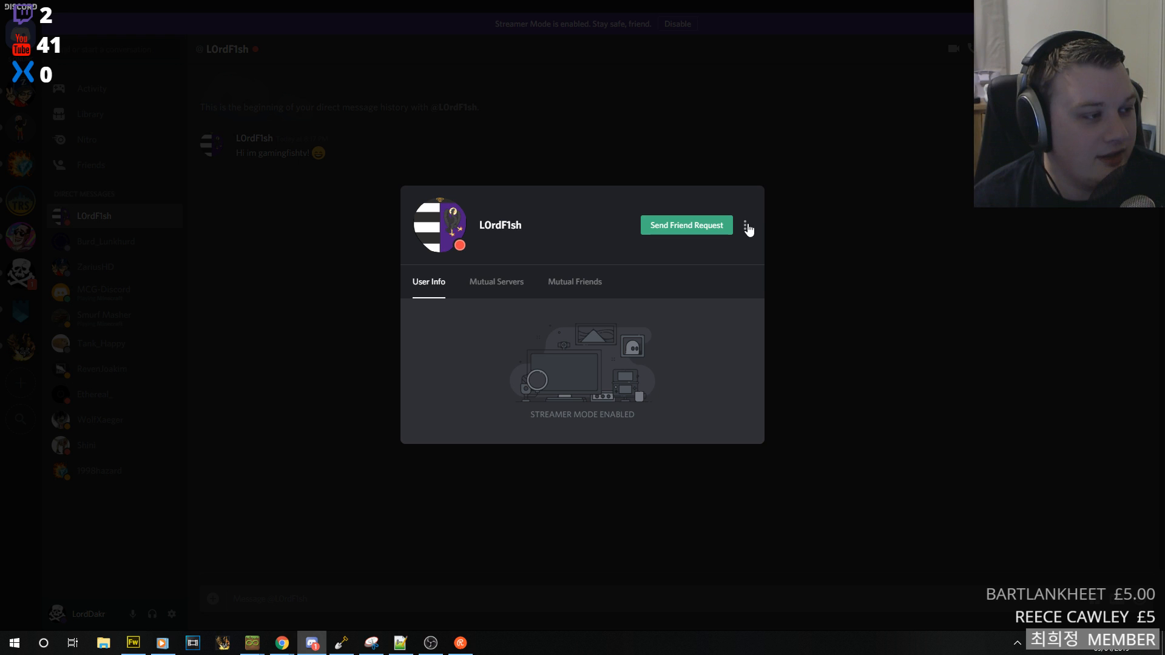
pyautogui.click(891, 379)
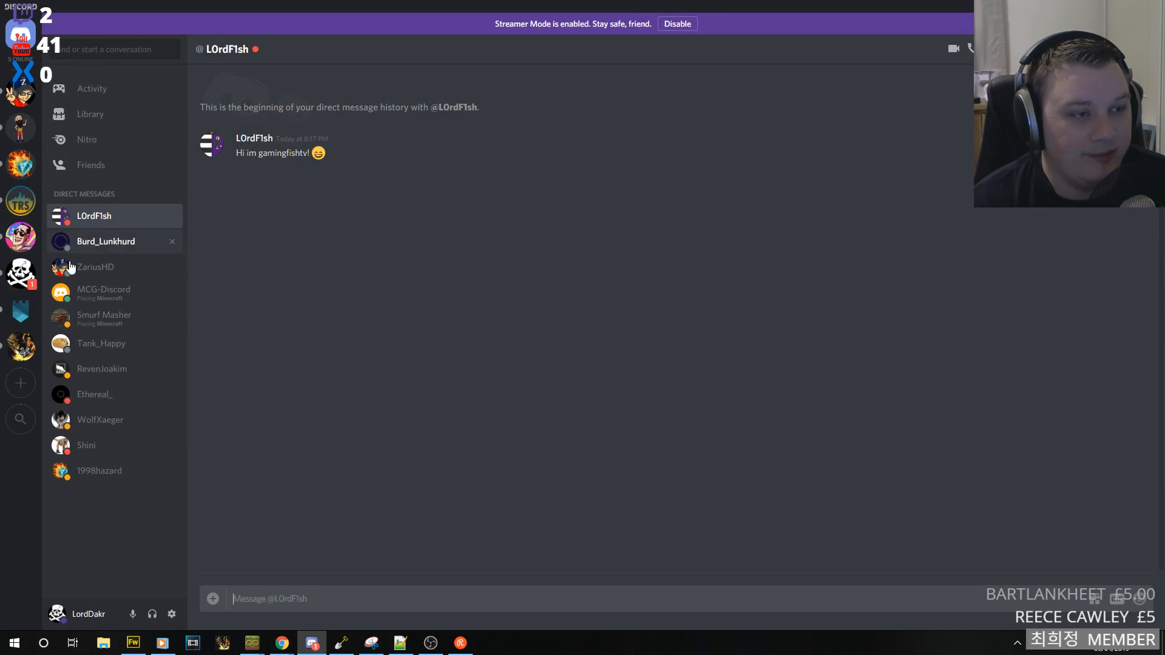
# - Find the direct-message sender in the Lord Dakr server's member list, assign the donator role, and look over the donator channels
pyautogui.click(21, 273)
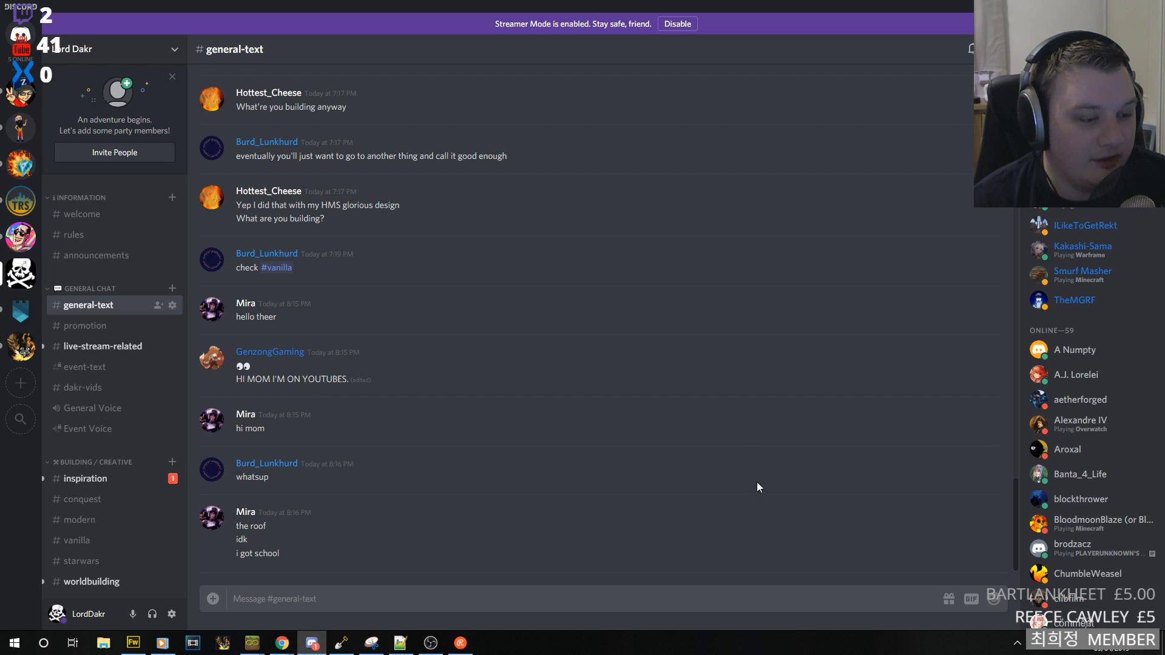
pyautogui.scroll(-15, 1062, 358)
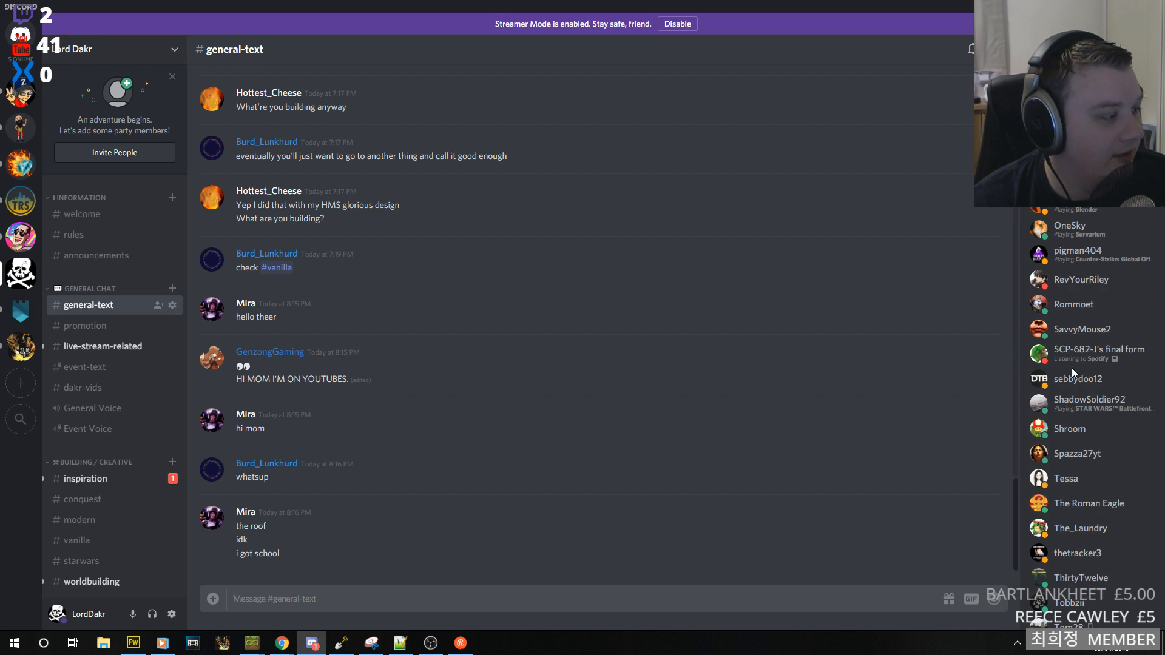
pyautogui.scroll(3, 1110, 340)
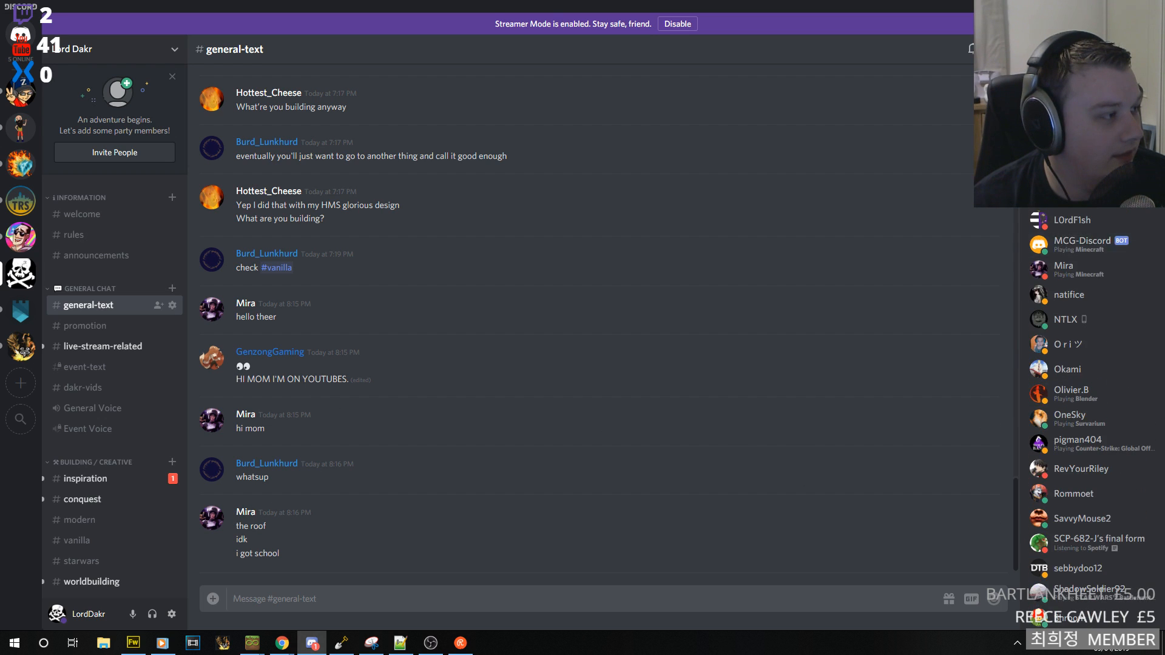
pyautogui.scroll(1, 1102, 384)
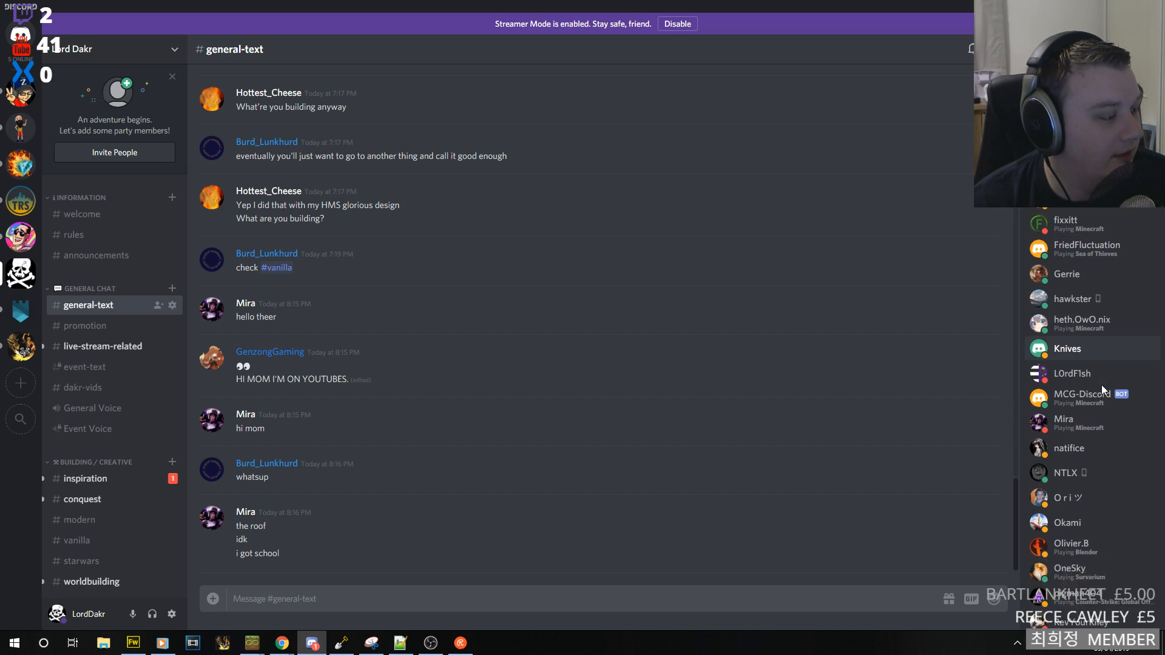
pyautogui.scroll(-1, 1101, 390)
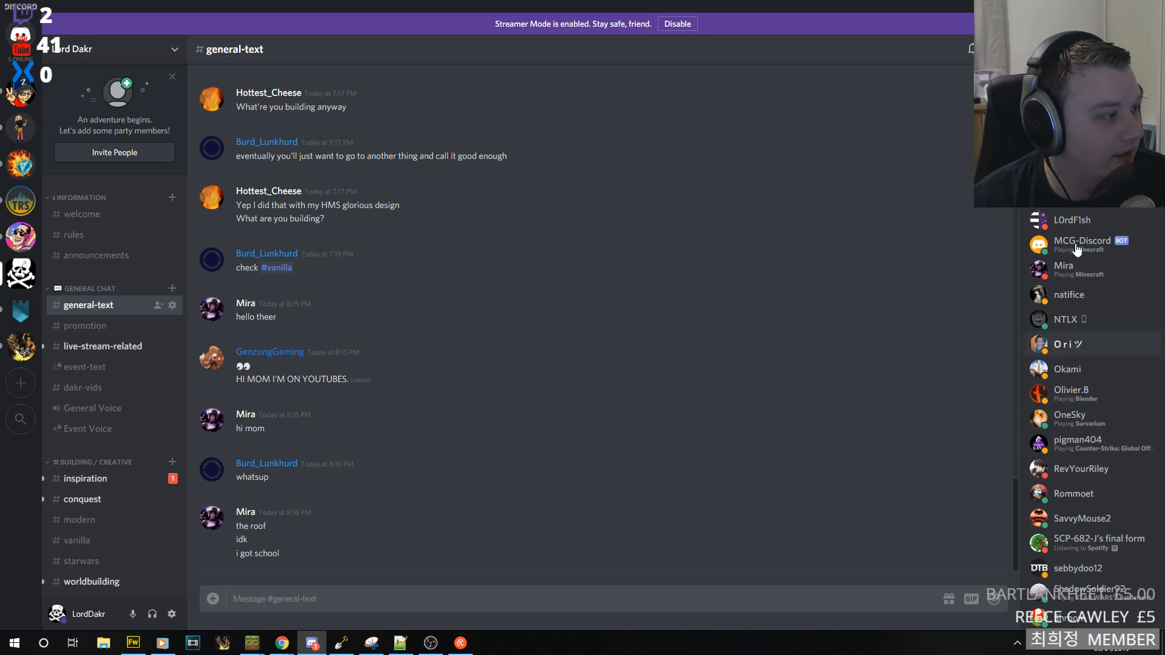
pyautogui.click(1073, 219)
pyautogui.click(895, 331)
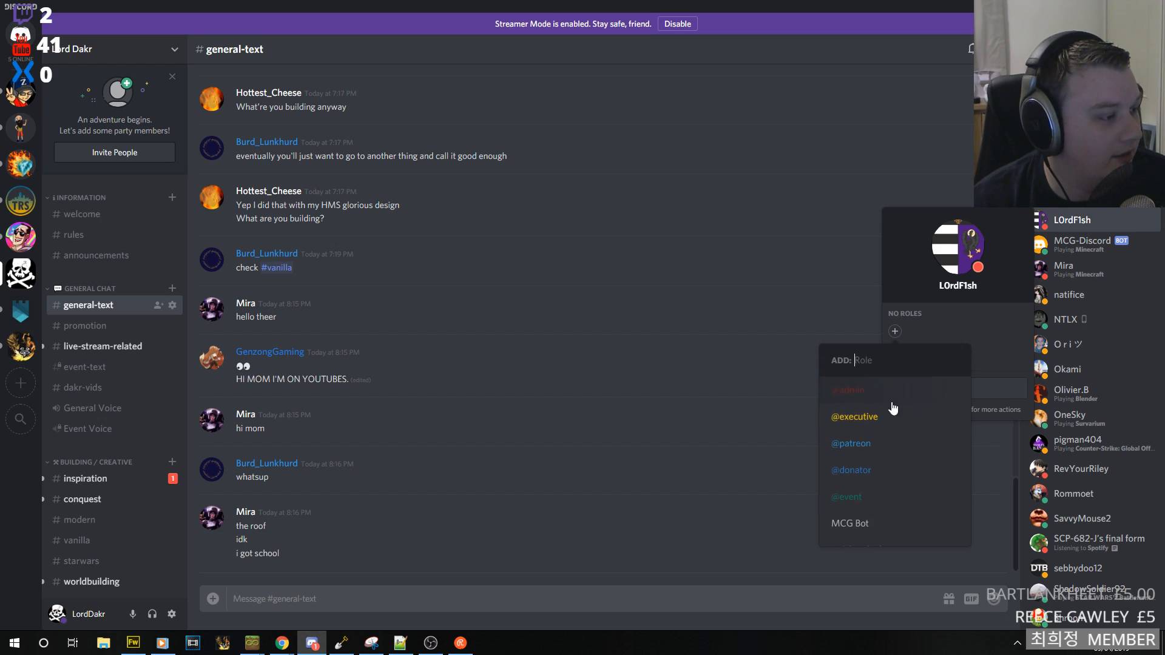
pyautogui.click(894, 478)
pyautogui.click(888, 443)
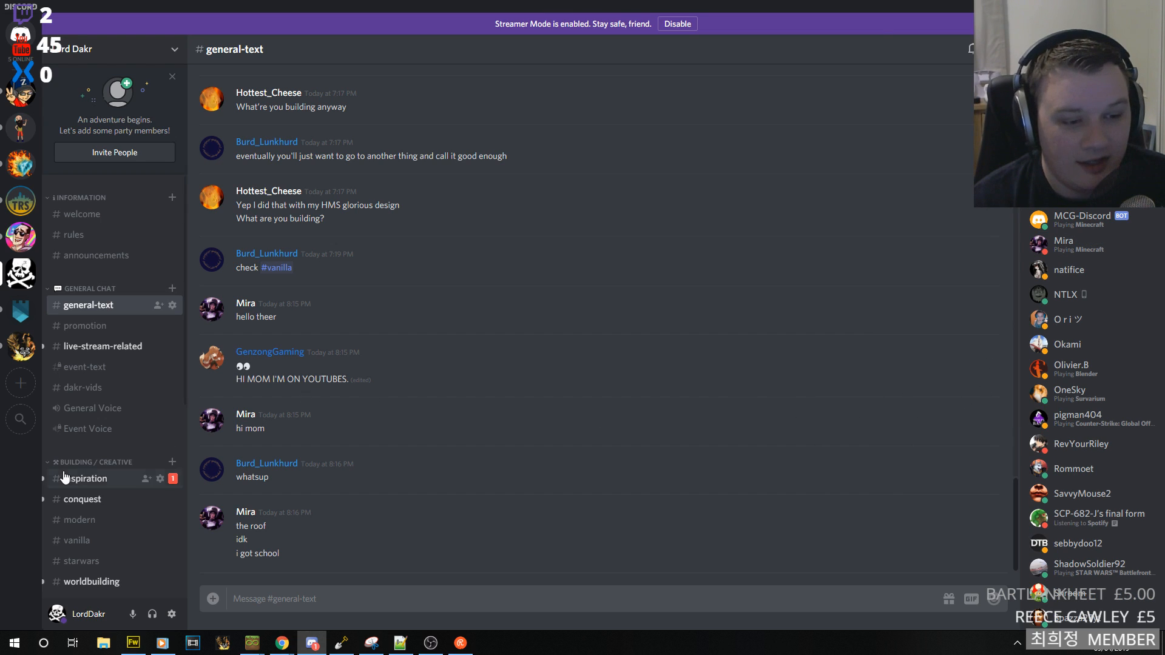
pyautogui.scroll(-5, 65, 478)
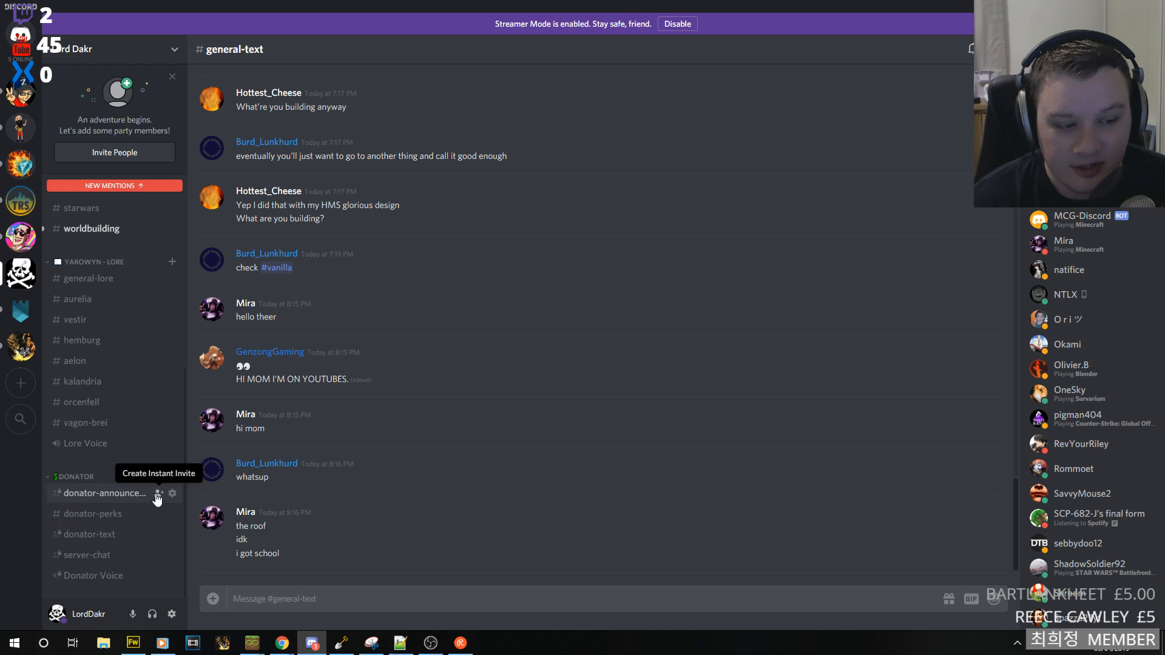
# - Switch back to WorldPainter and extend the southern island's southeastern cape, giving it a short northward hook
pyautogui.moveTo(303, 642)
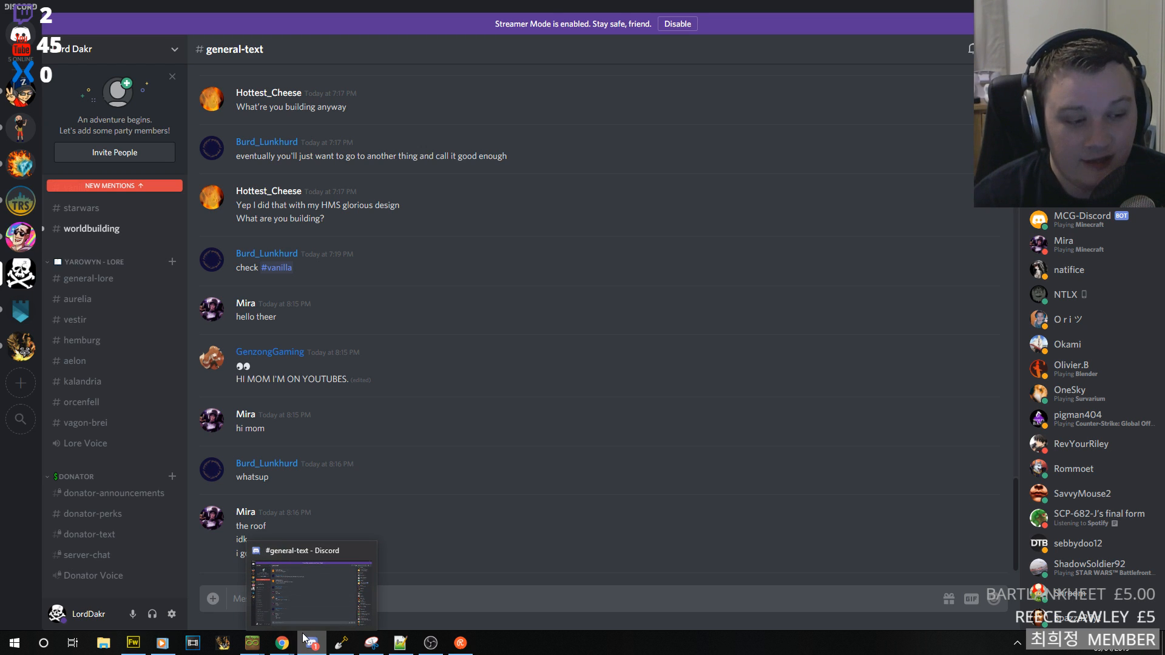
pyautogui.moveTo(343, 645)
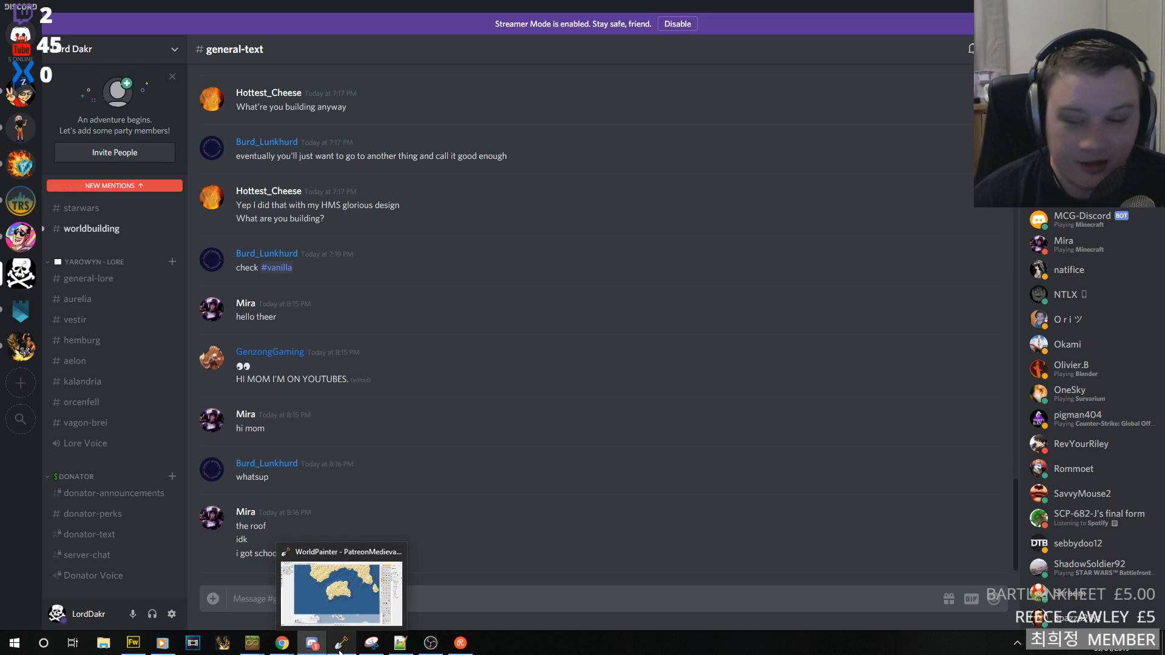
pyautogui.click(340, 652)
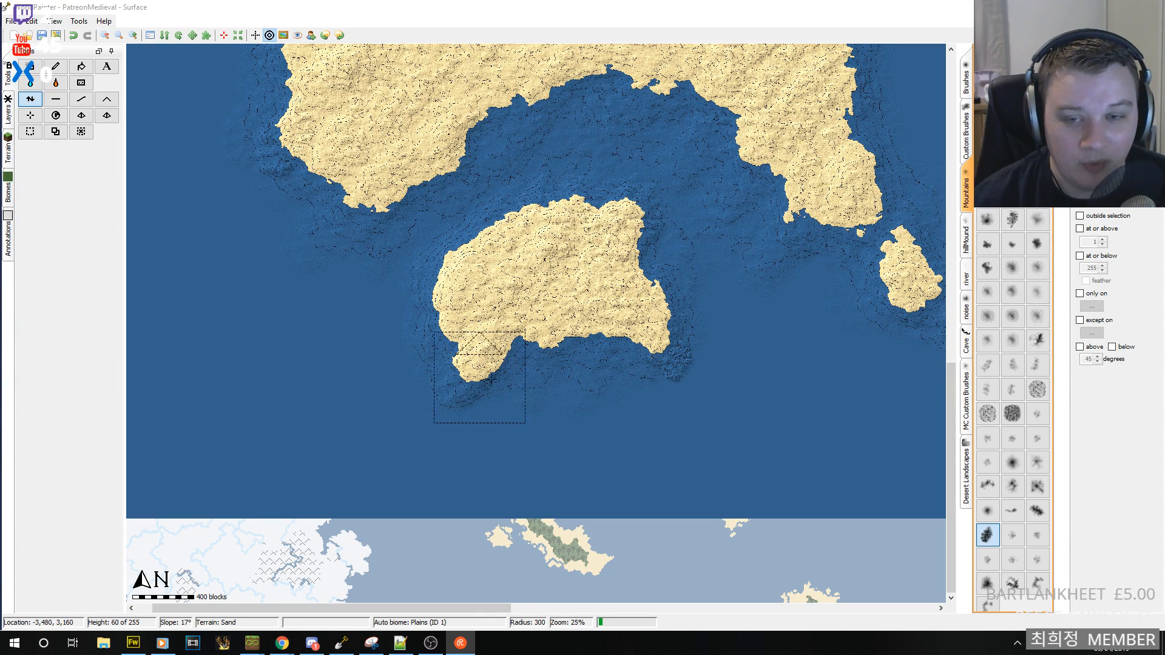
pyautogui.moveTo(661, 267)
pyautogui.mouseDown()
pyautogui.moveTo(650, 245)
pyautogui.moveTo(644, 284)
pyautogui.moveTo(711, 334)
pyautogui.moveTo(698, 331)
pyautogui.moveTo(692, 345)
pyautogui.moveTo(722, 328)
pyautogui.moveTo(714, 318)
pyautogui.mouseUp()
pyautogui.scroll(-5, 714, 315)
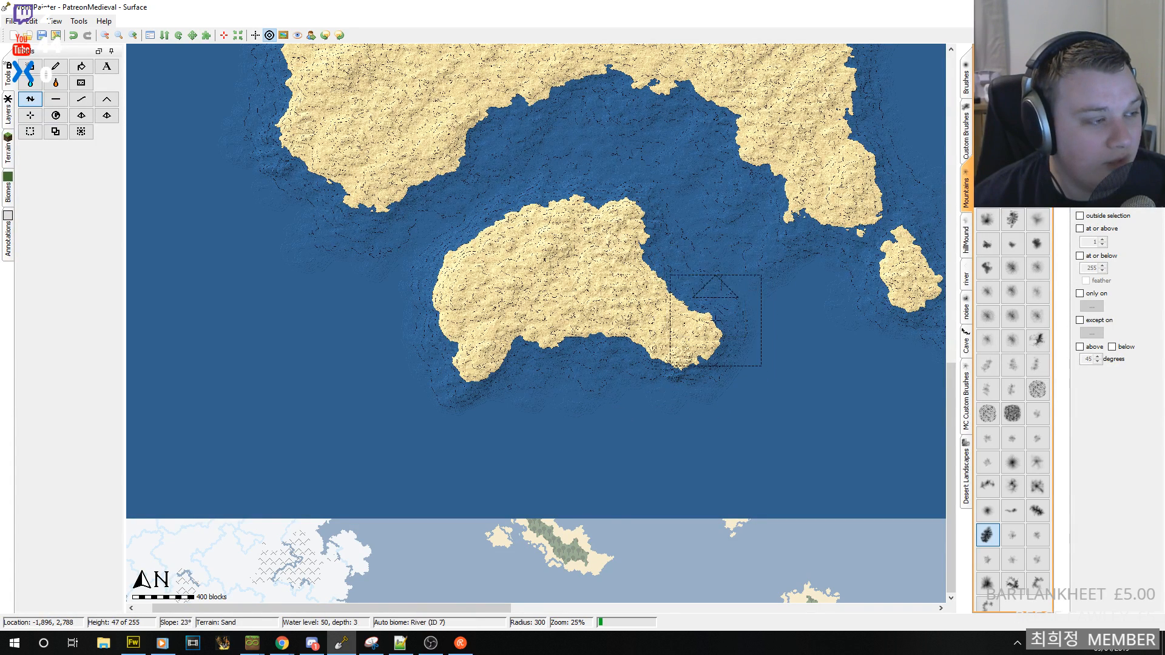
pyautogui.scroll(5, 706, 297)
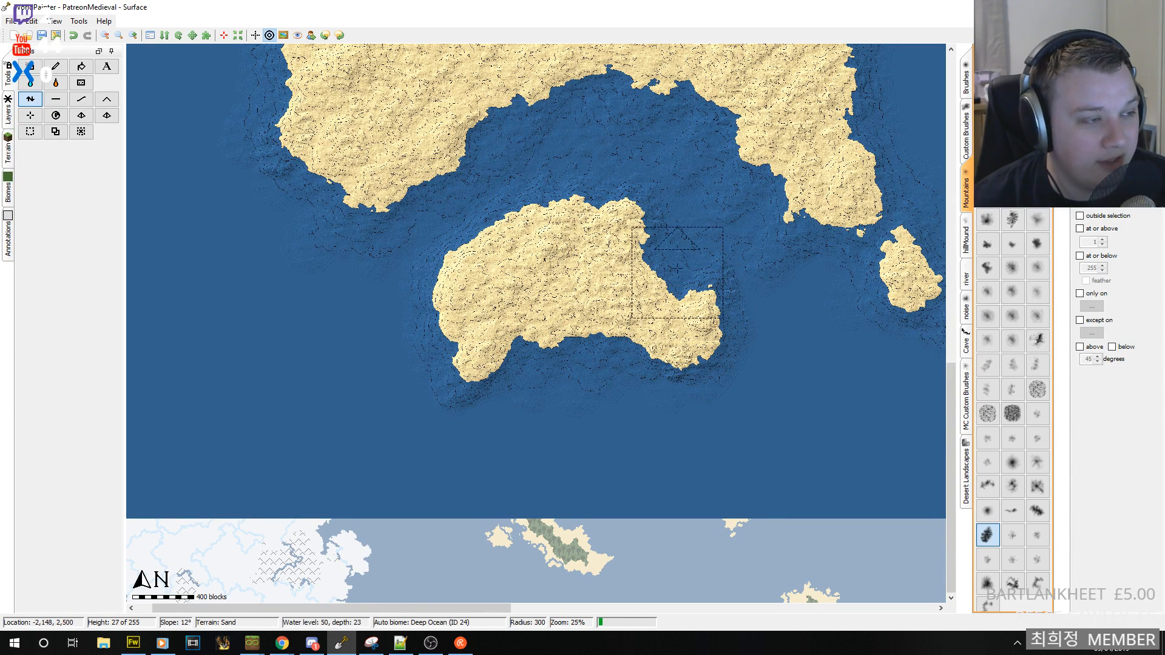
# - Build out the southern island's northwestern coast with a headland toward the bay and a small rounded cape on the western shore
pyautogui.moveTo(587, 230); pyautogui.dragTo(580, 304, button='middle')
pyautogui.moveTo(525, 283)
pyautogui.mouseDown()
pyautogui.moveTo(508, 279)
pyautogui.moveTo(517, 262)
pyautogui.moveTo(543, 258)
pyautogui.moveTo(497, 262)
pyautogui.moveTo(471, 367)
pyautogui.moveTo(446, 374)
pyautogui.mouseUp()
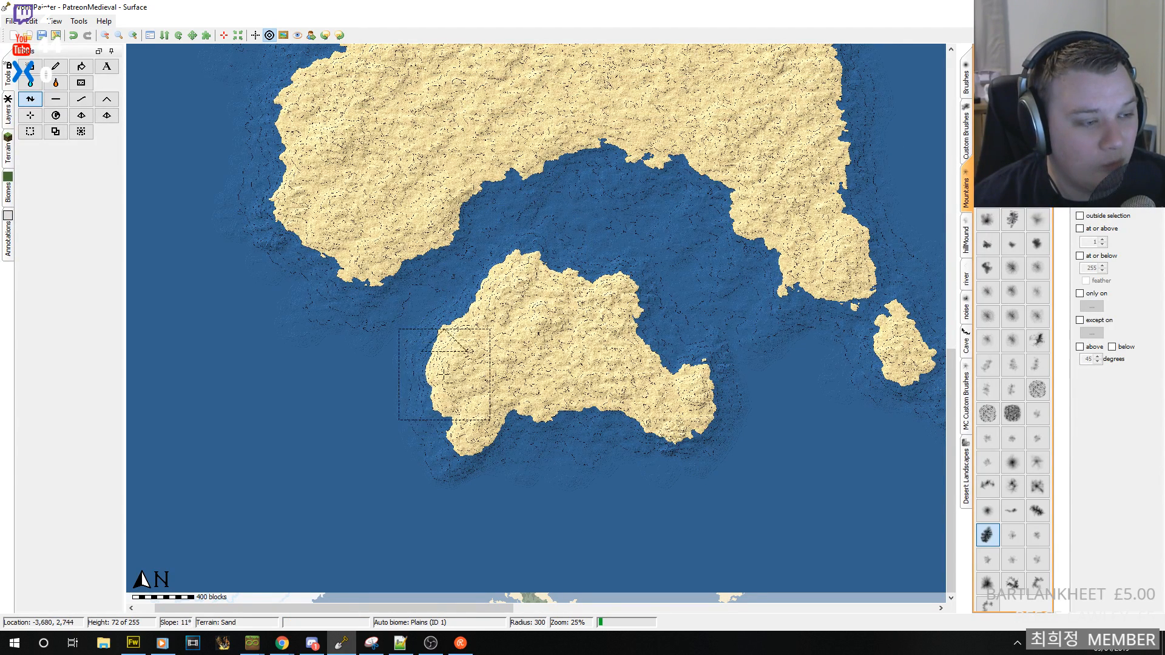
pyautogui.moveTo(488, 364); pyautogui.dragTo(595, 524, button='middle')
pyautogui.moveTo(540, 289); pyautogui.dragTo(640, 435, button='middle')
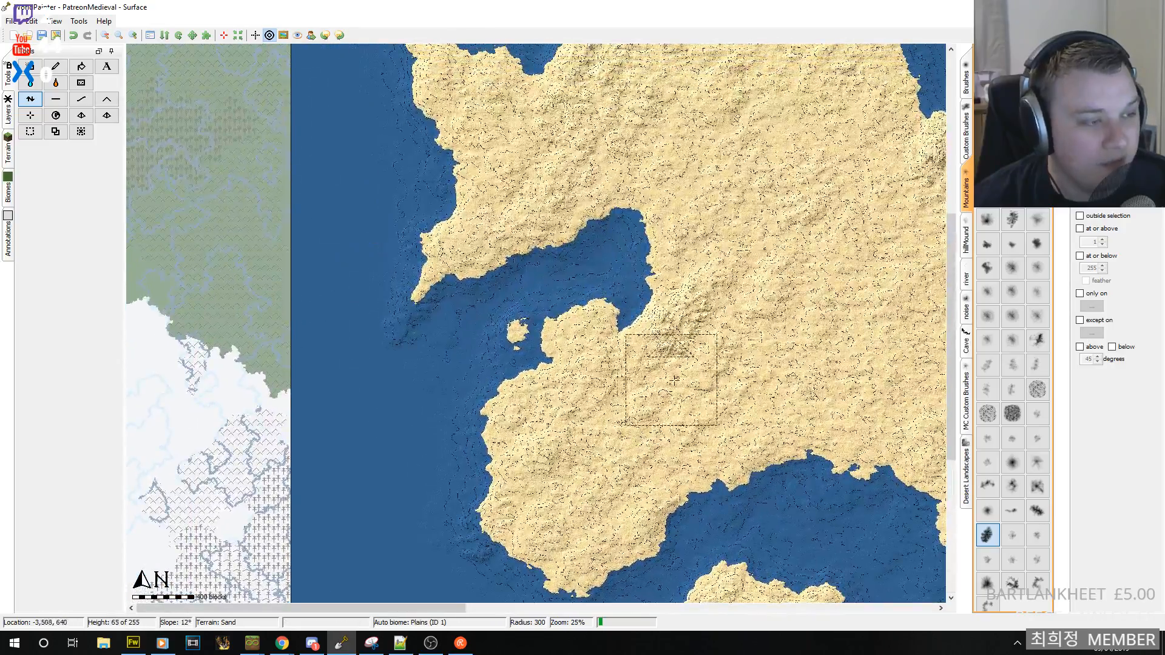
pyautogui.moveTo(692, 185); pyautogui.dragTo(685, 369, button='middle')
pyautogui.moveTo(667, 279); pyautogui.dragTo(510, 205, button='middle')
pyautogui.moveTo(632, 464); pyautogui.dragTo(652, 154, button='middle')
pyautogui.moveTo(582, 406); pyautogui.dragTo(753, 232, button='middle')
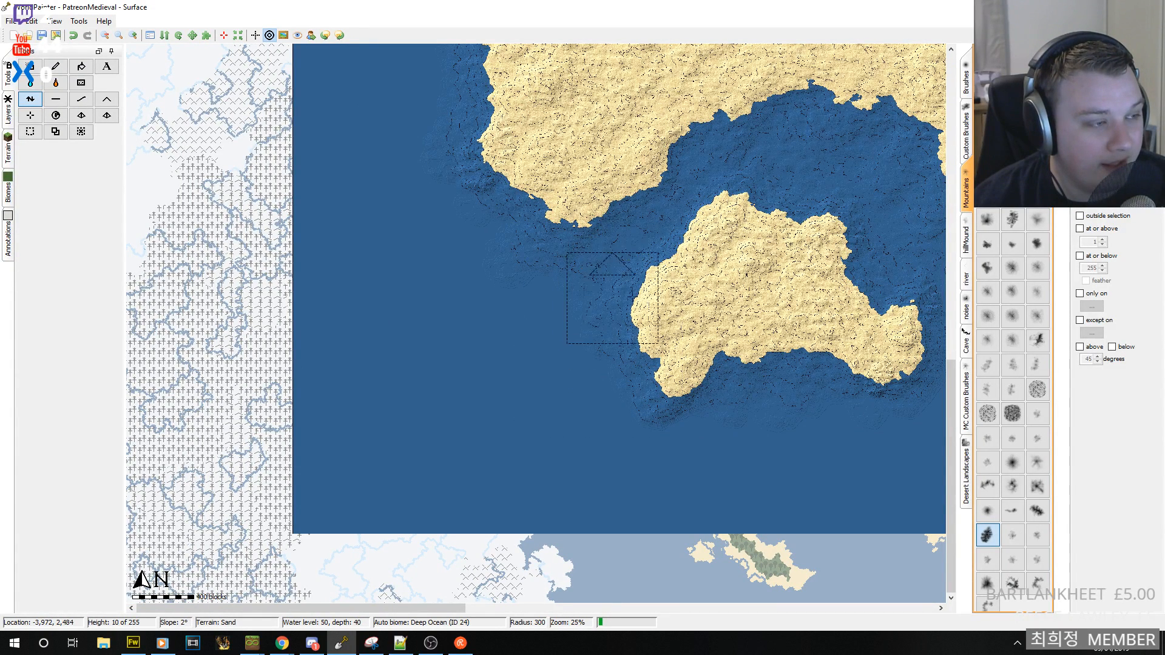
pyautogui.scroll(-5, 611, 297)
pyautogui.click(613, 298)
pyautogui.moveTo(608, 293)
pyautogui.mouseDown()
pyautogui.moveTo(620, 287)
pyautogui.moveTo(608, 271)
pyautogui.moveTo(623, 275)
pyautogui.mouseUp()
pyautogui.scroll(5, 619, 273)
pyautogui.moveTo(661, 299); pyautogui.dragTo(611, 257, button='middle')
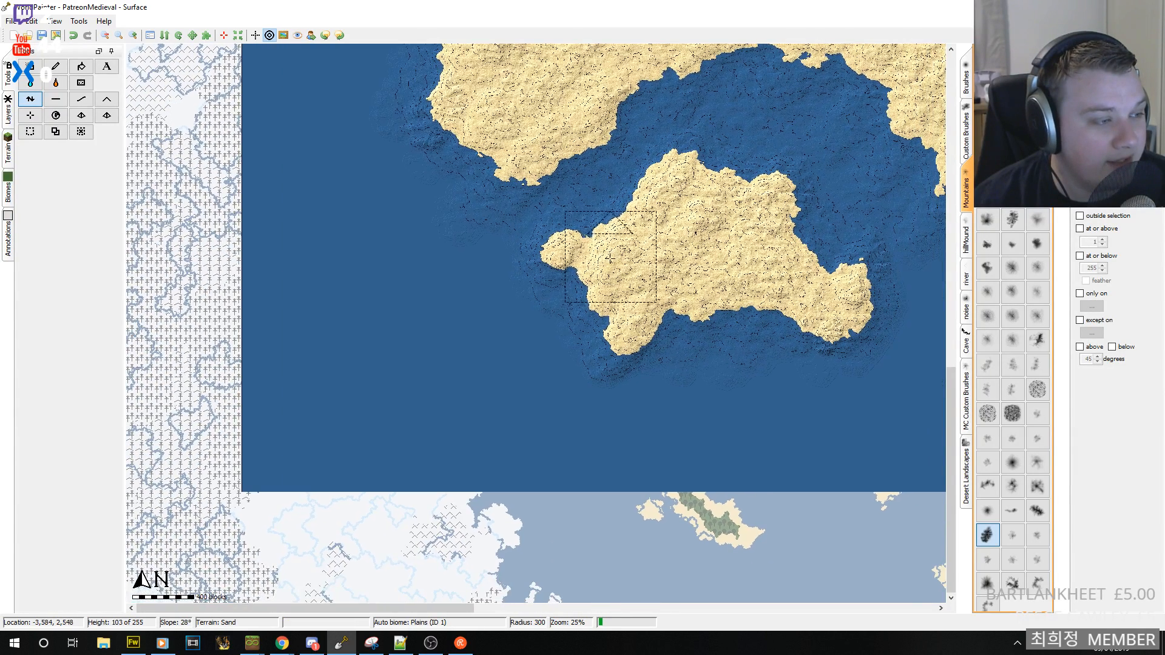
# - Raise a small islet just off the southern island's south coast, using a brush radius of 196 to build it up
pyautogui.moveTo(707, 378); pyautogui.dragTo(717, 375)
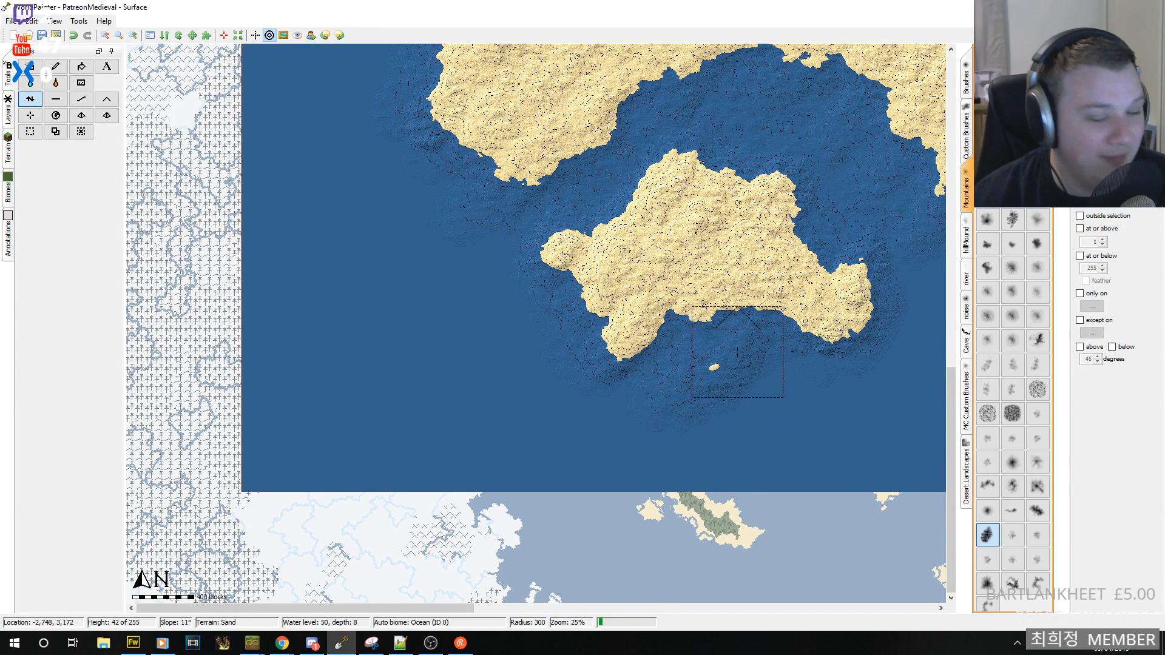
pyautogui.scroll(-4, 727, 352)
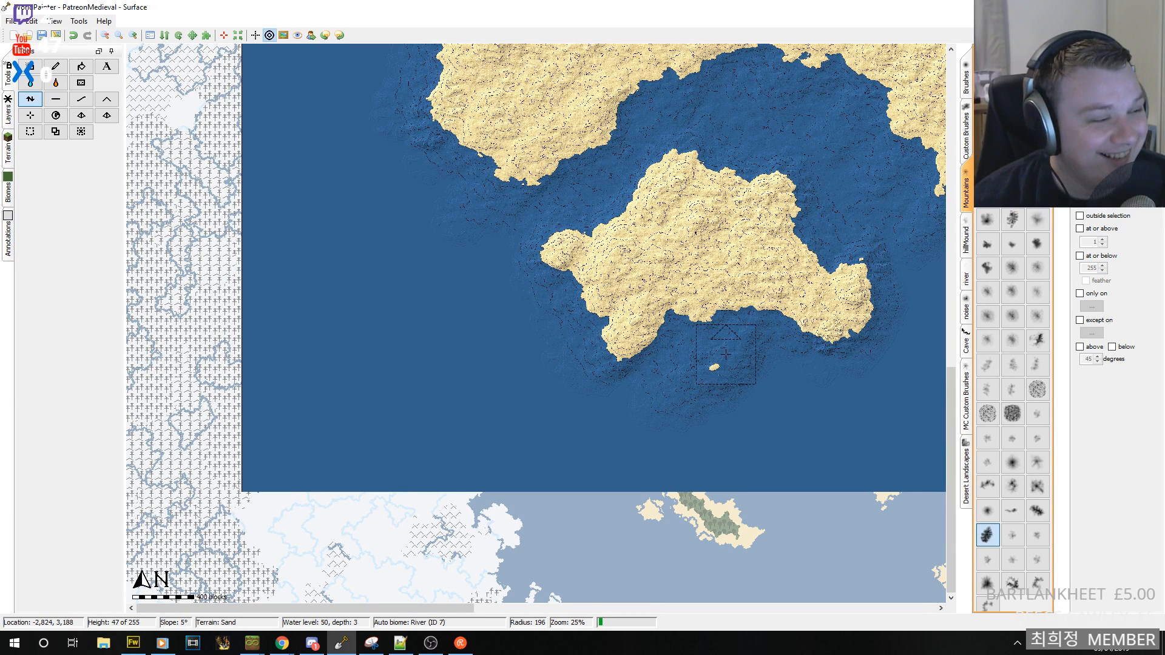
pyautogui.moveTo(723, 356); pyautogui.dragTo(696, 356)
pyautogui.scroll(4, 741, 355)
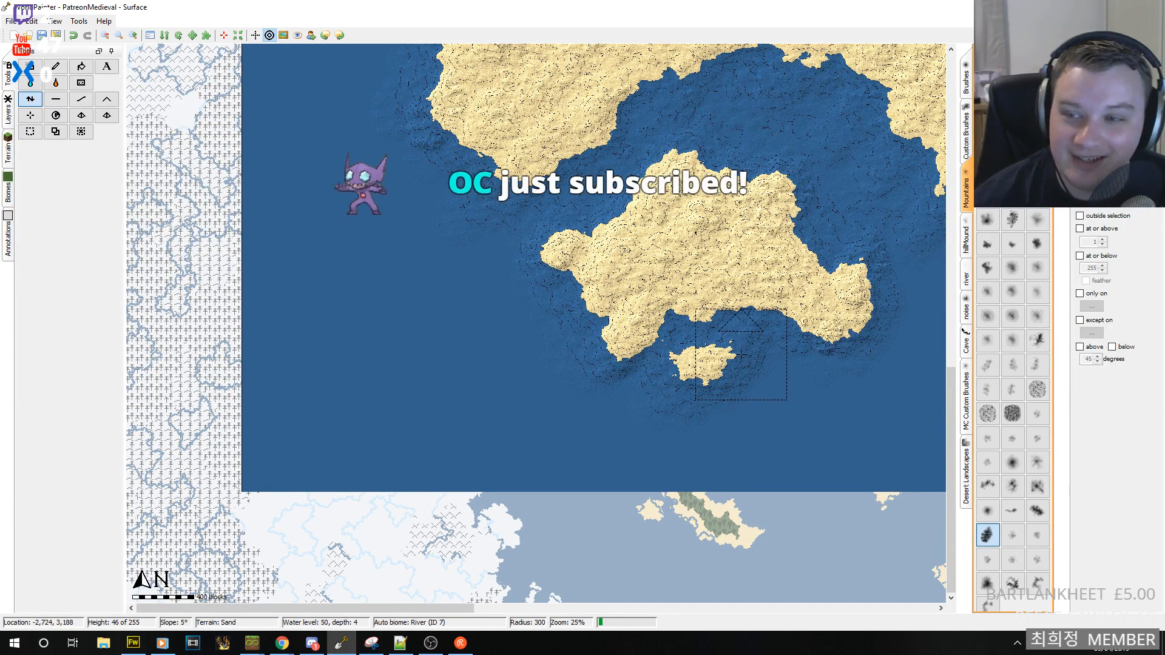
# - Join the islet to the southern island by raising the strait between them at brush radius 300, forming a rounded southern peninsula
pyautogui.scroll(-4, 743, 350)
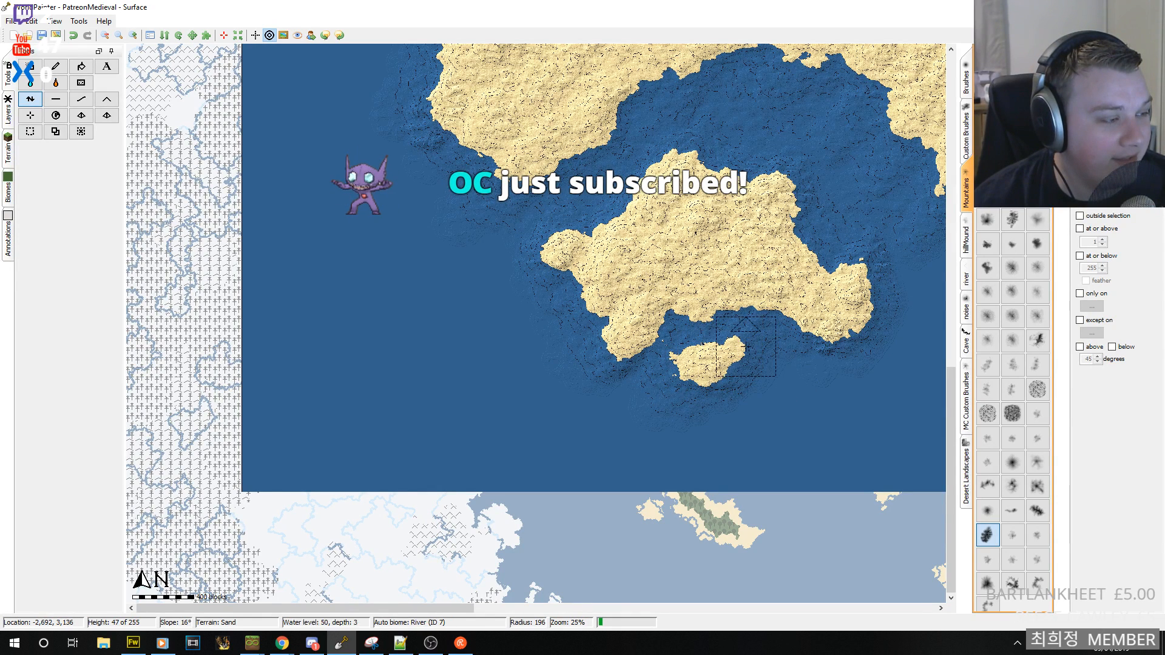
pyautogui.scroll(4, 745, 346)
pyautogui.moveTo(746, 346); pyautogui.dragTo(743, 326)
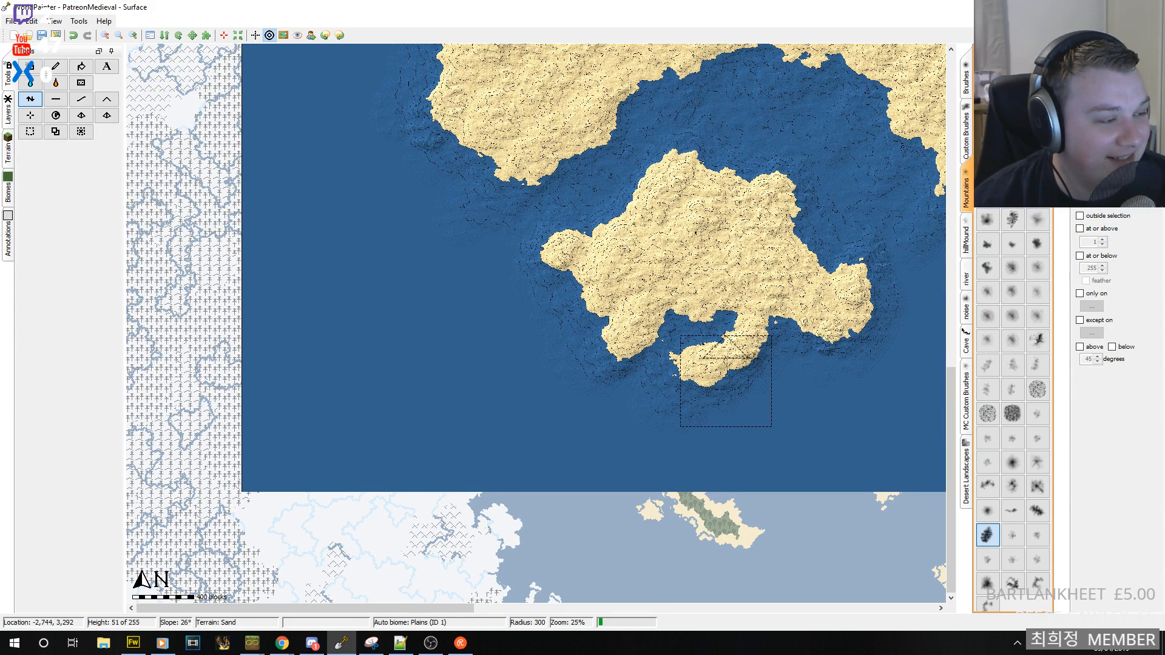
pyautogui.moveTo(725, 386)
pyautogui.mouseDown()
pyautogui.moveTo(716, 340)
pyautogui.moveTo(662, 322)
pyautogui.moveTo(750, 320)
pyautogui.mouseUp()
# - Add another small island at the southeastern end of the island chain, and roughen the seabed from there towards the southern island
pyautogui.moveTo(753, 365)
pyautogui.mouseDown(button='middle')
pyautogui.moveTo(559, 296)
pyautogui.moveTo(516, 294)
pyautogui.mouseUp(button='middle')
pyautogui.moveTo(625, 279); pyautogui.dragTo(579, 322, button='middle')
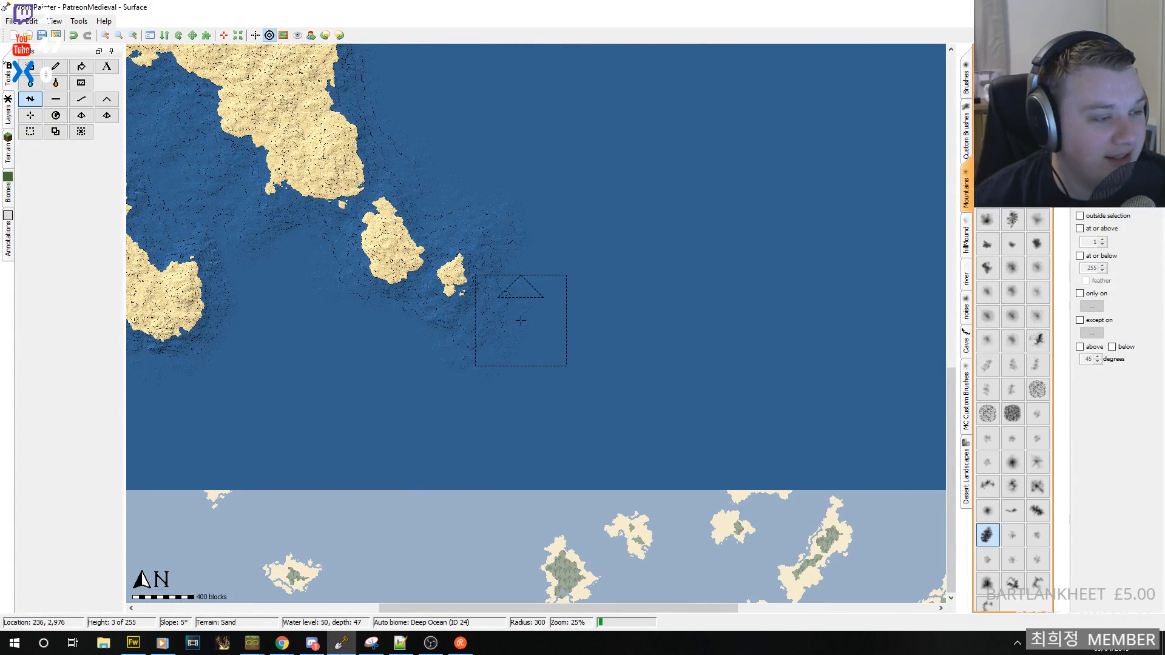
pyautogui.moveTo(625, 362)
pyautogui.mouseDown()
pyautogui.moveTo(534, 325)
pyautogui.moveTo(598, 356)
pyautogui.moveTo(564, 351)
pyautogui.moveTo(579, 340)
pyautogui.moveTo(622, 353)
pyautogui.moveTo(498, 303)
pyautogui.moveTo(614, 357)
pyautogui.moveTo(512, 312)
pyautogui.moveTo(689, 365)
pyautogui.moveTo(549, 363)
pyautogui.moveTo(642, 397)
pyautogui.moveTo(496, 314)
pyautogui.mouseUp()
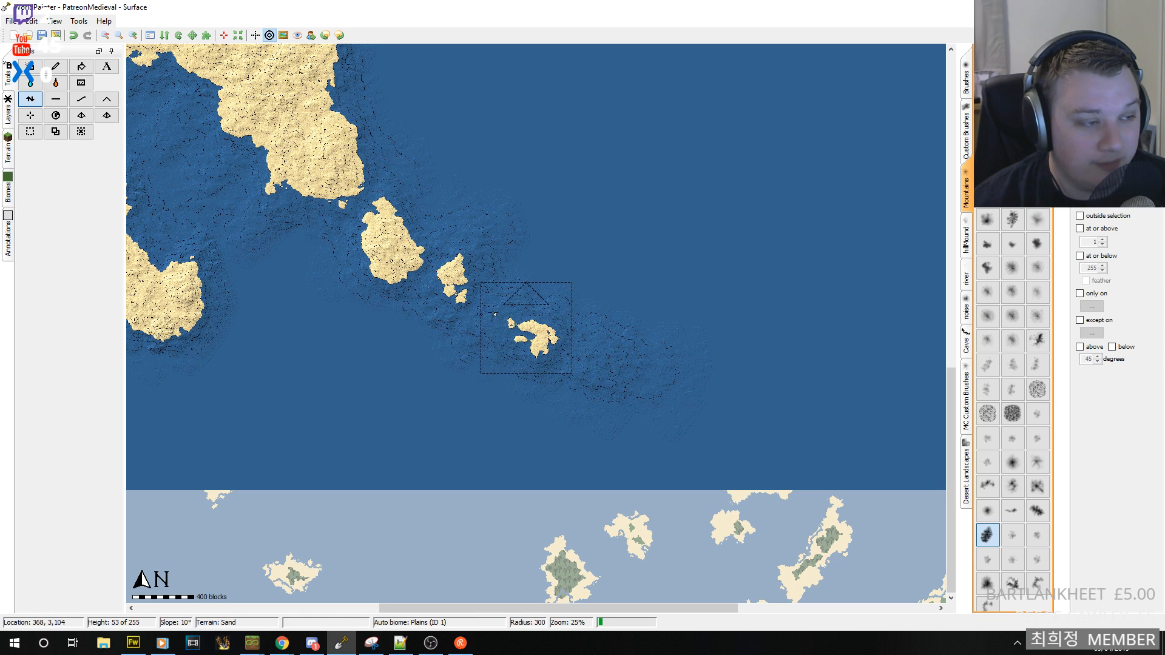
pyautogui.moveTo(309, 296); pyautogui.dragTo(537, 332, button='middle')
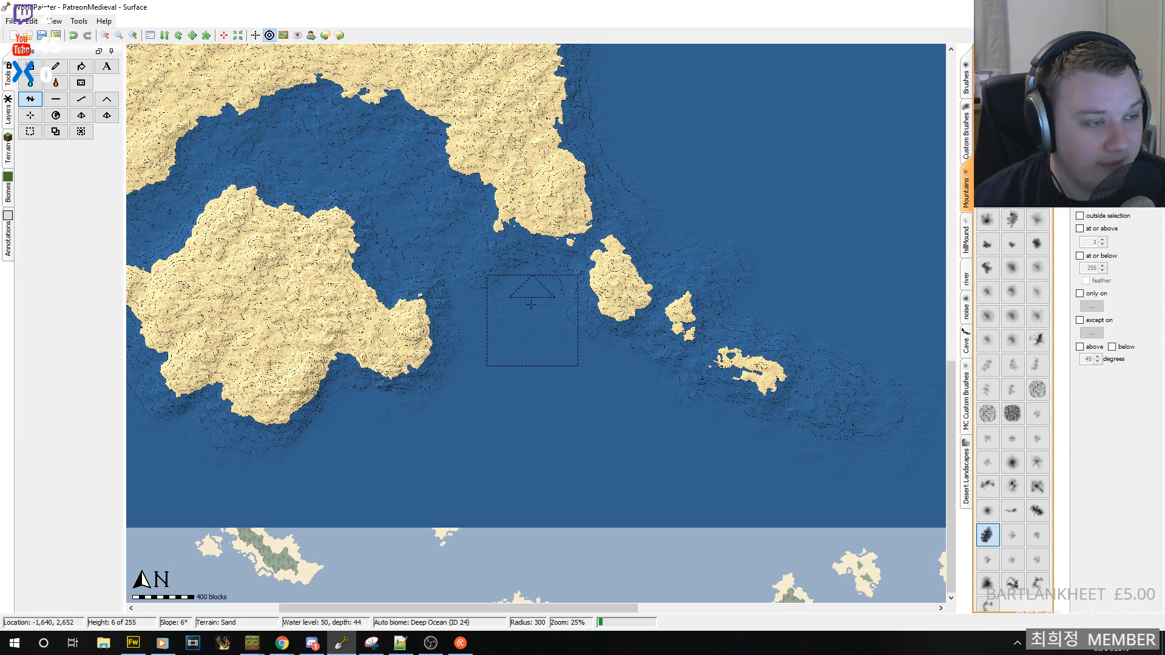
pyautogui.moveTo(645, 381)
pyautogui.mouseDown()
pyautogui.moveTo(510, 382)
pyautogui.moveTo(449, 424)
pyautogui.moveTo(334, 450)
pyautogui.mouseUp()
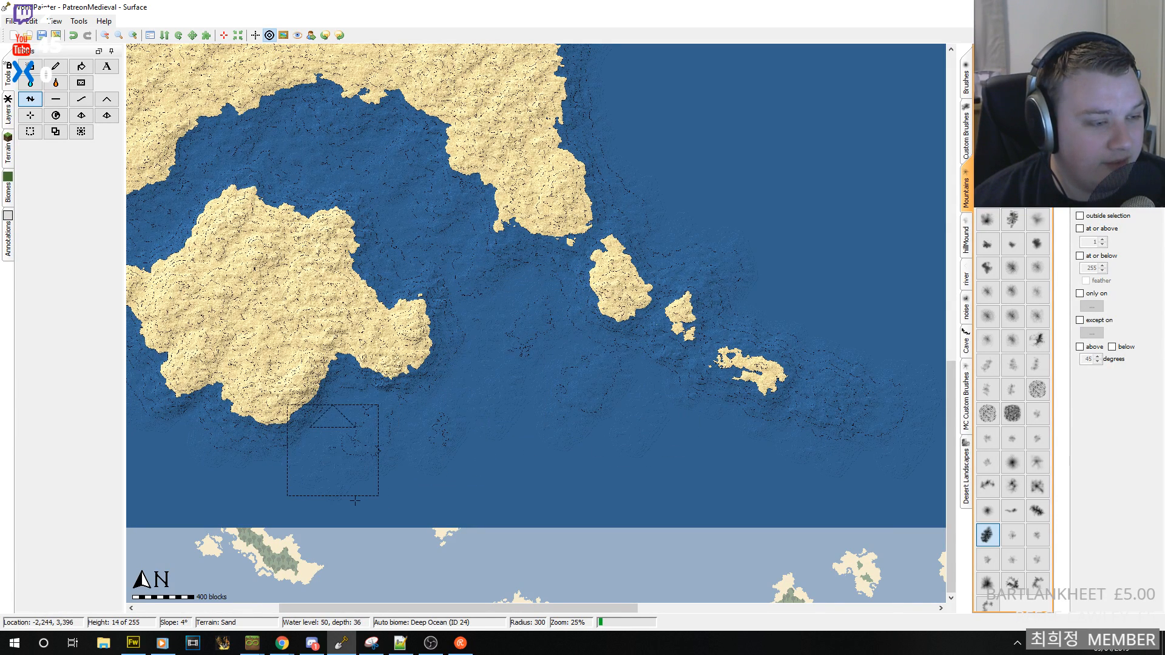
# - Hook the southern island's western cape southward and raise a small islet just below it
pyautogui.moveTo(352, 445)
pyautogui.mouseDown(button='middle')
pyautogui.moveTo(577, 412)
pyautogui.moveTo(818, 478)
pyautogui.mouseUp(button='middle')
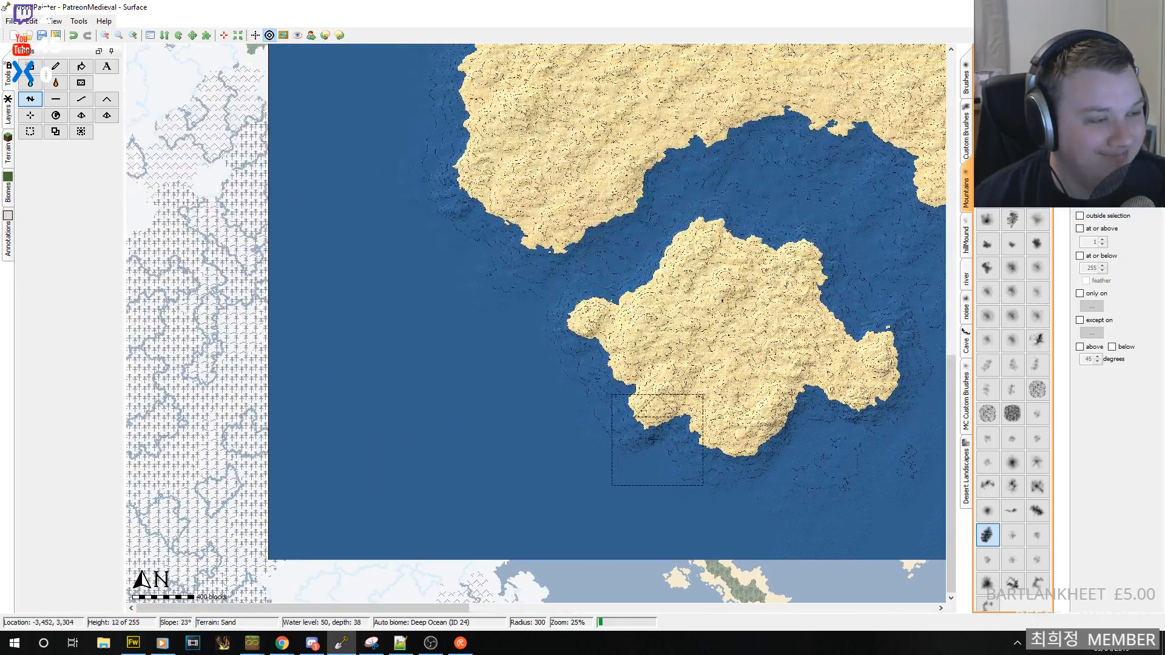
pyautogui.moveTo(564, 329)
pyautogui.mouseDown()
pyautogui.moveTo(570, 395)
pyautogui.moveTo(582, 398)
pyautogui.moveTo(564, 401)
pyautogui.moveTo(561, 379)
pyautogui.mouseUp()
pyautogui.moveTo(796, 408); pyautogui.dragTo(630, 326, button='middle')
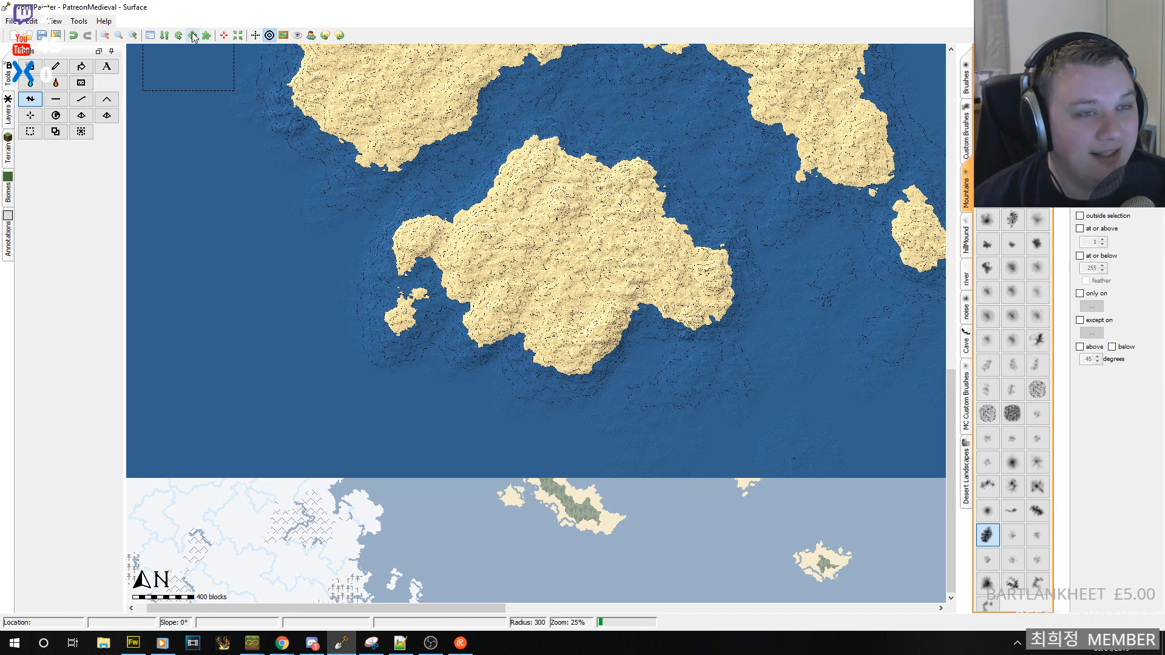
# - View the landmass as a whole at 6% zoom, and inspect the terrain in the 3D view
pyautogui.click(104, 36)
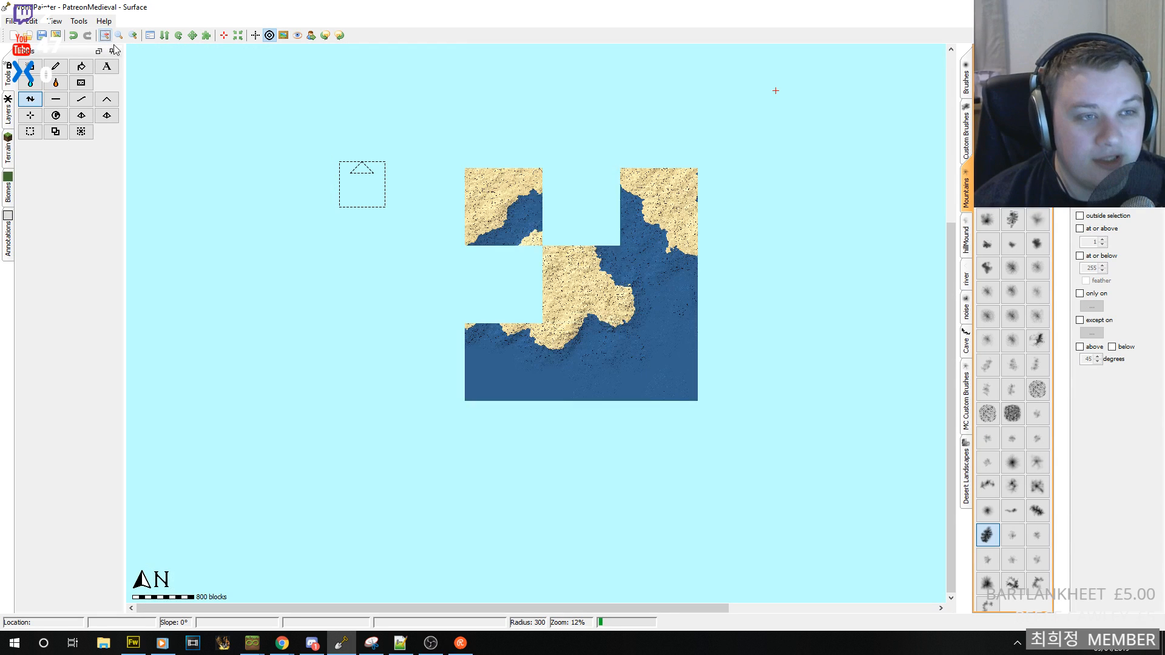
pyautogui.click(105, 36)
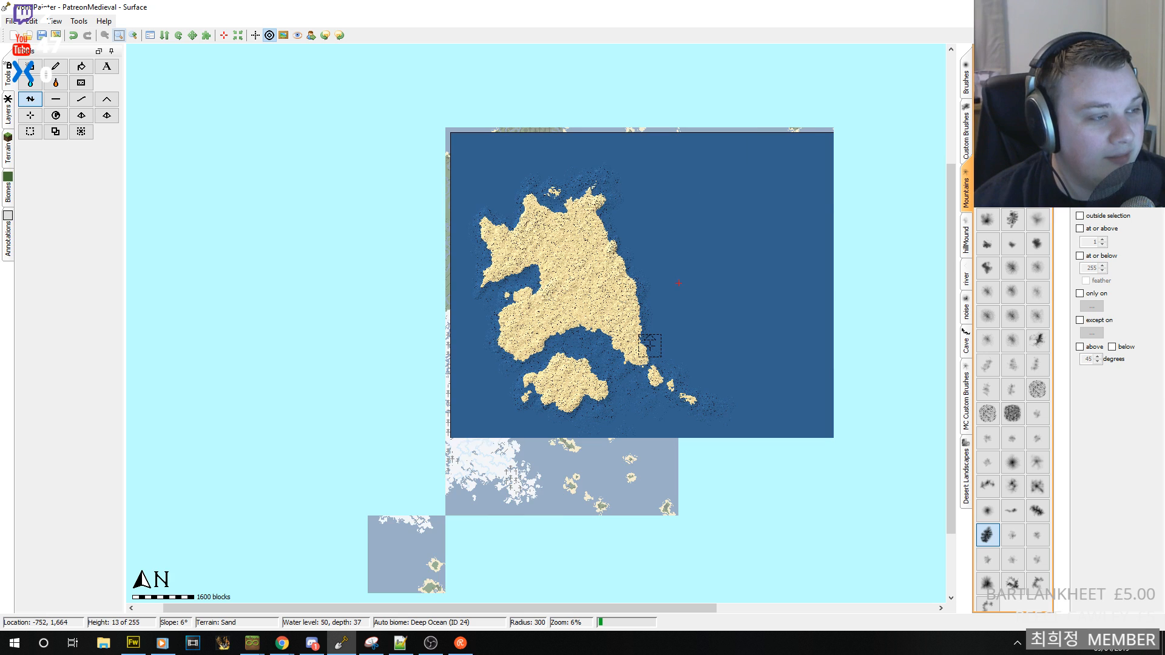
pyautogui.click(58, 21)
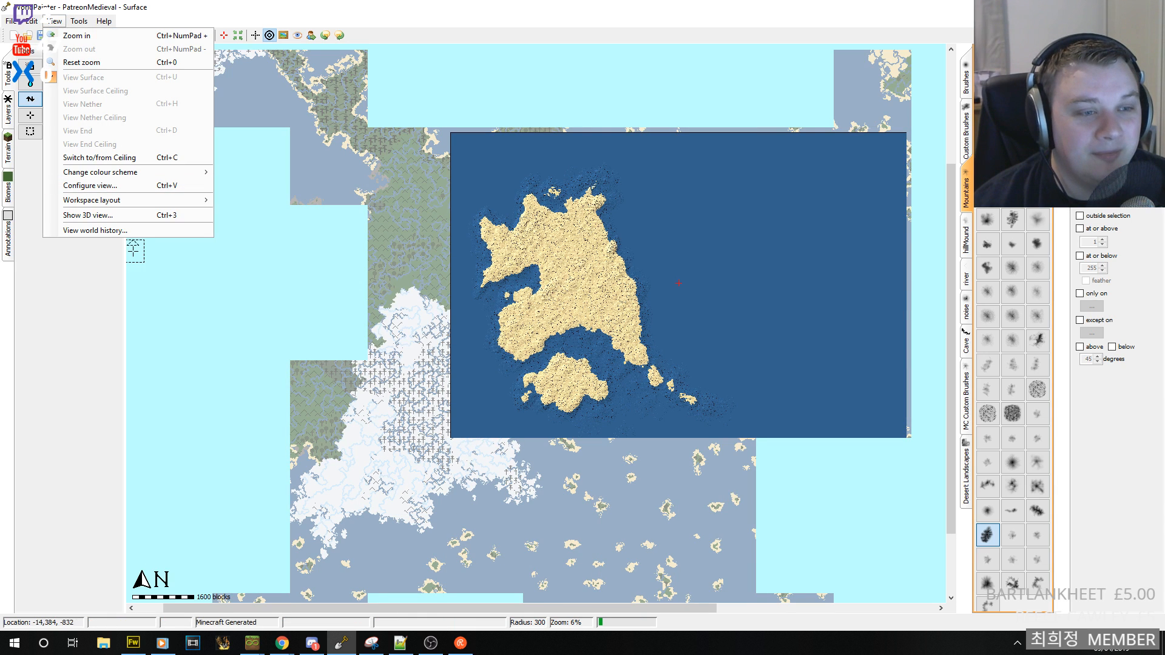
pyautogui.click(126, 214)
pyautogui.moveTo(648, 145); pyautogui.dragTo(623, 2)
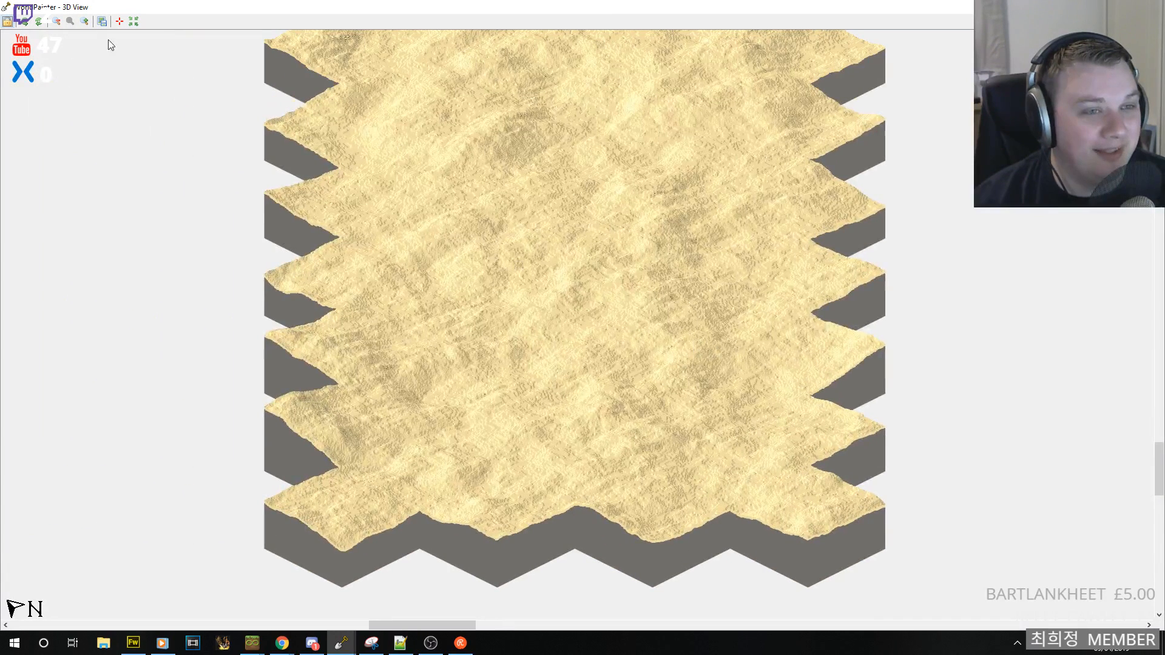
pyautogui.click(56, 21)
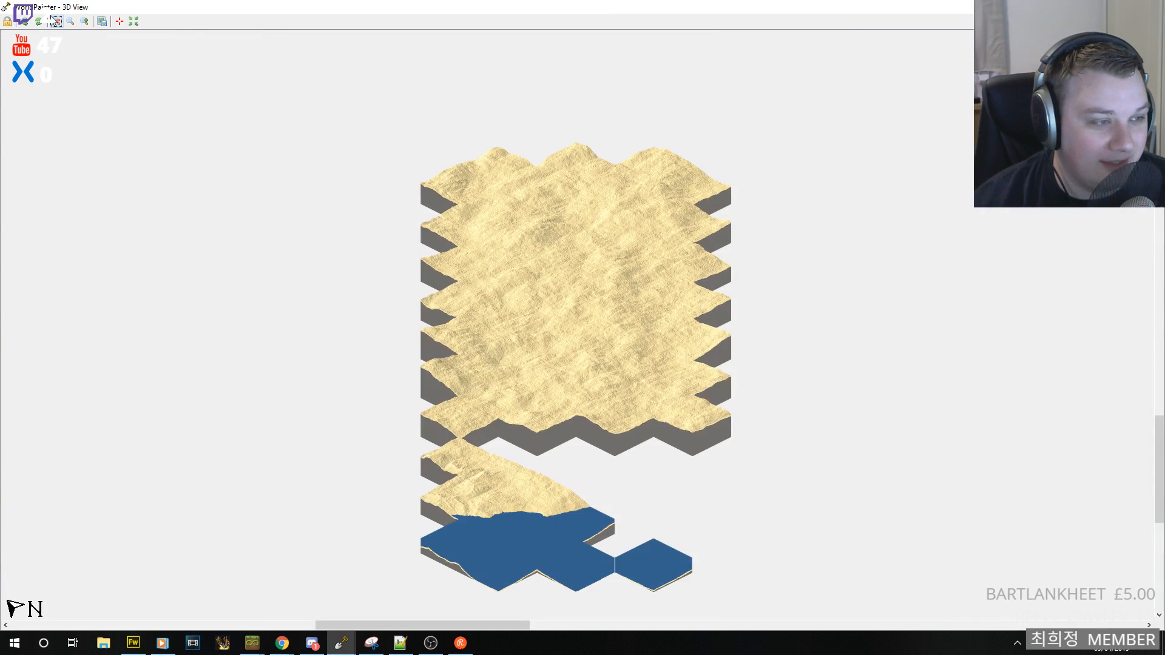
pyautogui.click(55, 21)
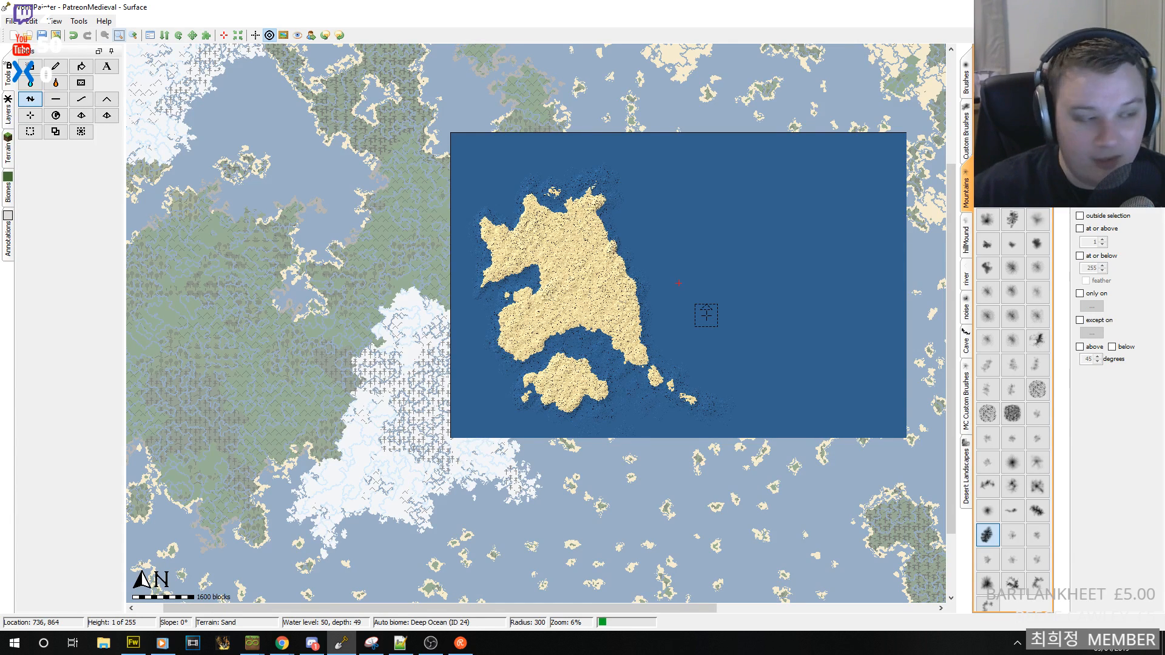
# - Return to 25% zoom and roughen the seabed west of the channel between the continent and the southern island
pyautogui.click(131, 38)
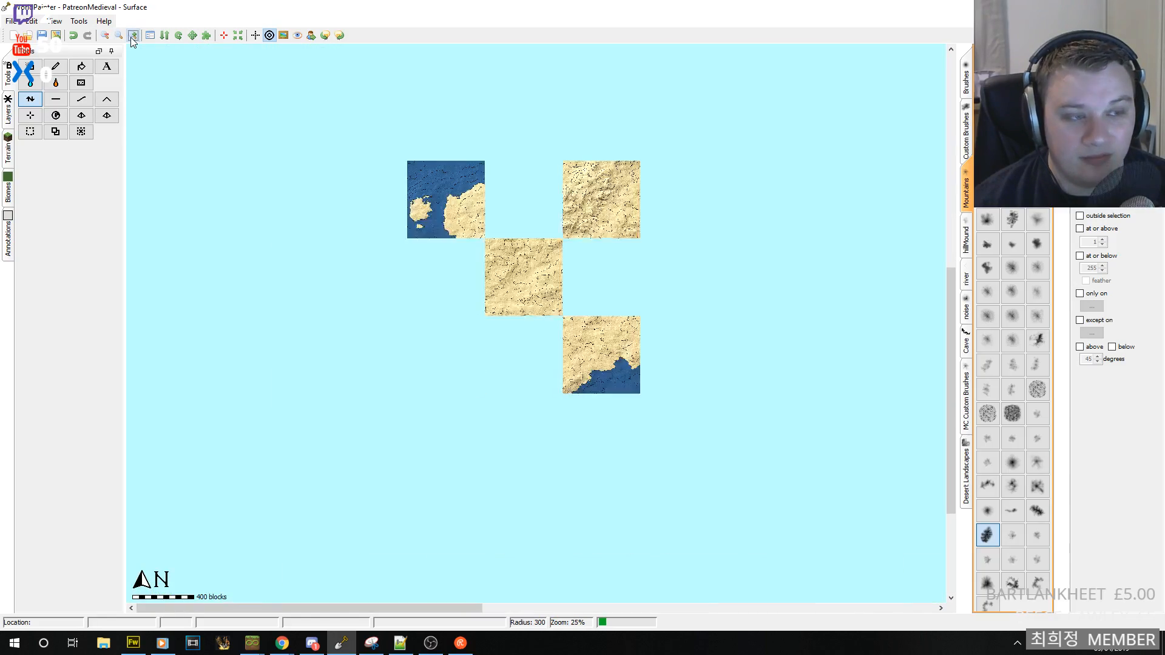
pyautogui.moveTo(527, 426); pyautogui.dragTo(629, 215, button='middle')
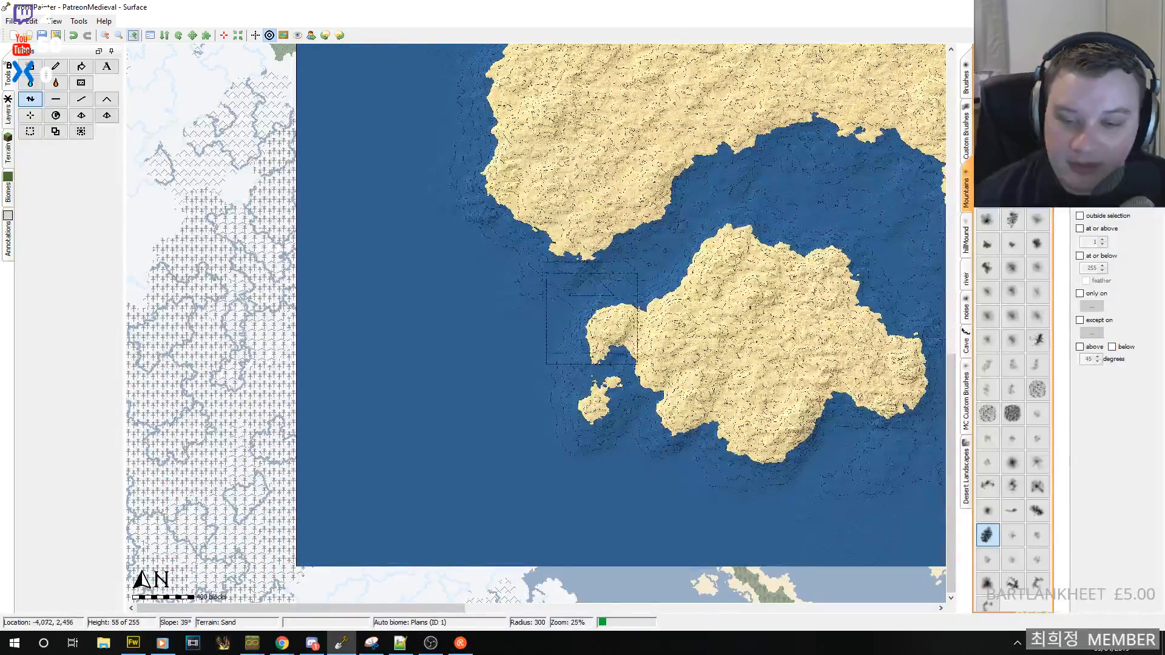
pyautogui.moveTo(527, 380)
pyautogui.mouseDown(button='middle')
pyautogui.moveTo(499, 382)
pyautogui.moveTo(533, 374)
pyautogui.mouseUp(button='middle')
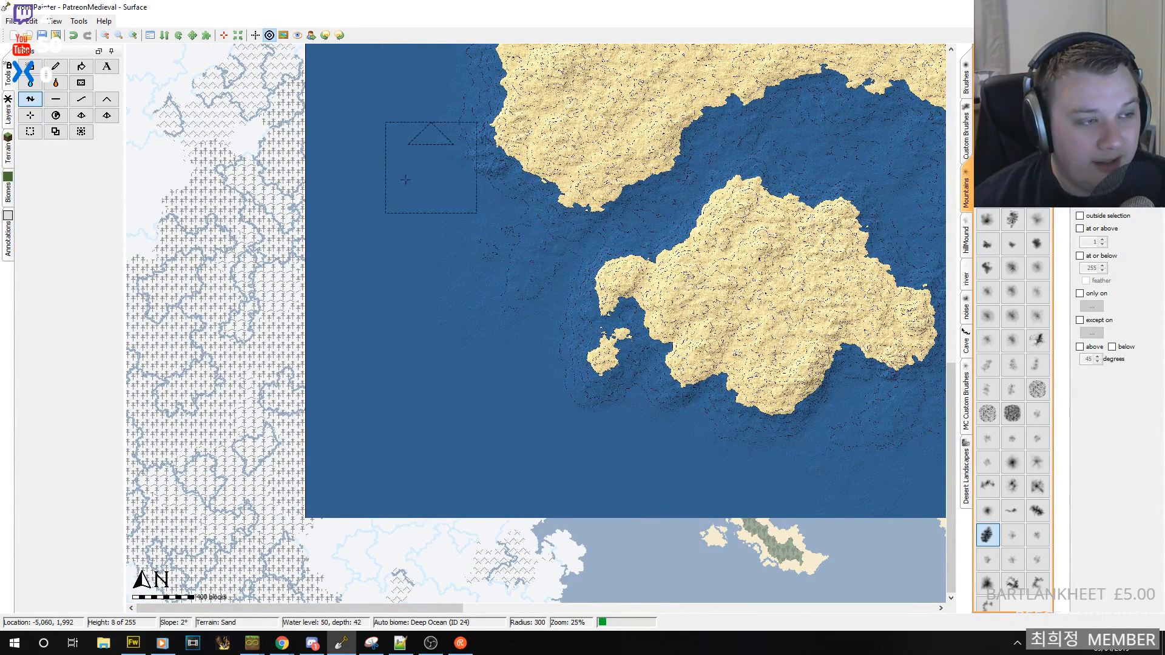
pyautogui.moveTo(461, 176); pyautogui.dragTo(520, 370, button='middle')
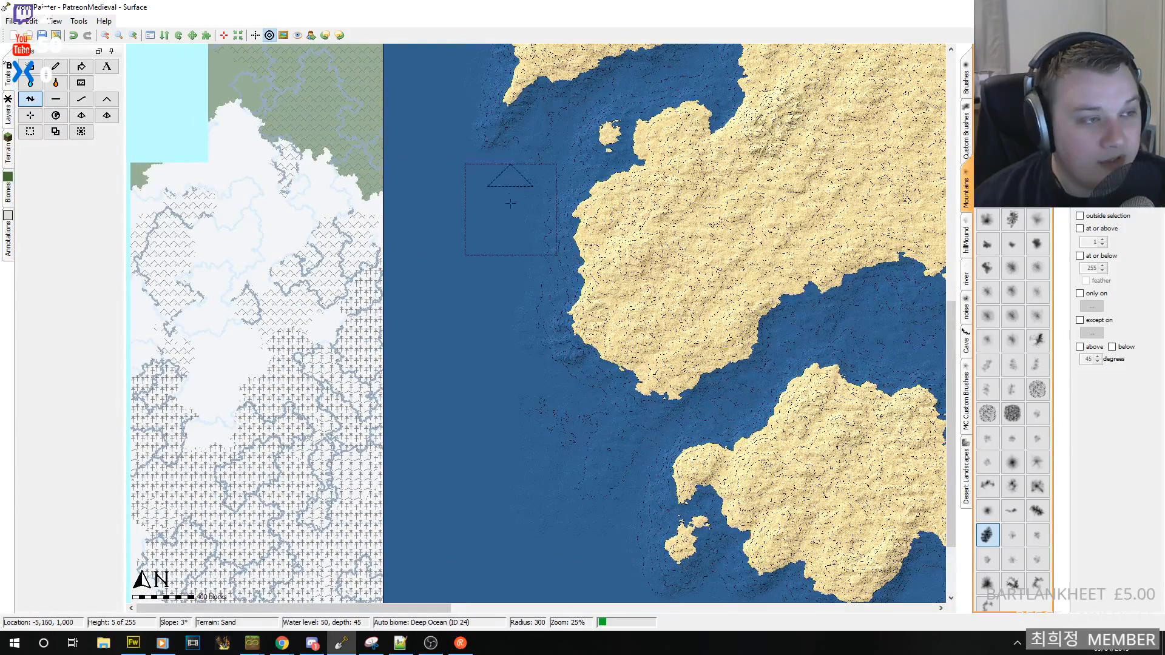
# - Roughen the seabed along the continent's west coast, from outside the western bay down to the southwestern bulge
pyautogui.moveTo(516, 224); pyautogui.dragTo(484, 358, button='middle')
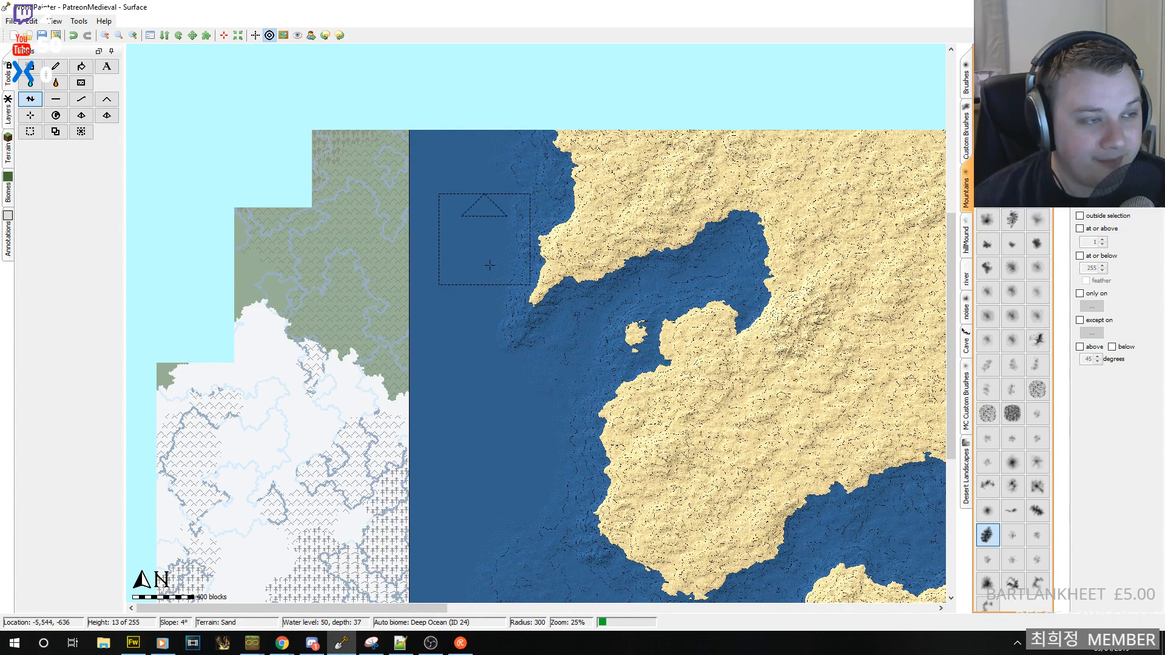
pyautogui.moveTo(499, 352); pyautogui.dragTo(425, 205, button='middle')
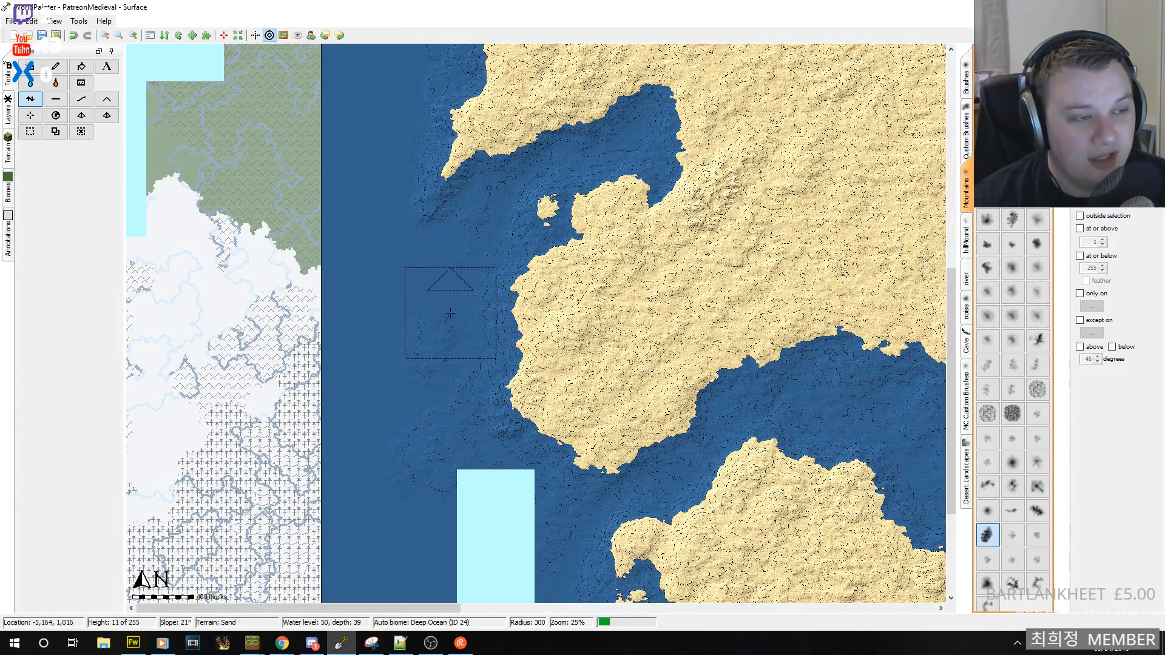
pyautogui.moveTo(437, 263); pyautogui.dragTo(461, 139, button='middle')
pyautogui.moveTo(570, 391); pyautogui.dragTo(401, 432, button='middle')
# - Raise uneven seabed off the continent's northwestern headland and its western shore at 25% zoom
pyautogui.click(133, 37)
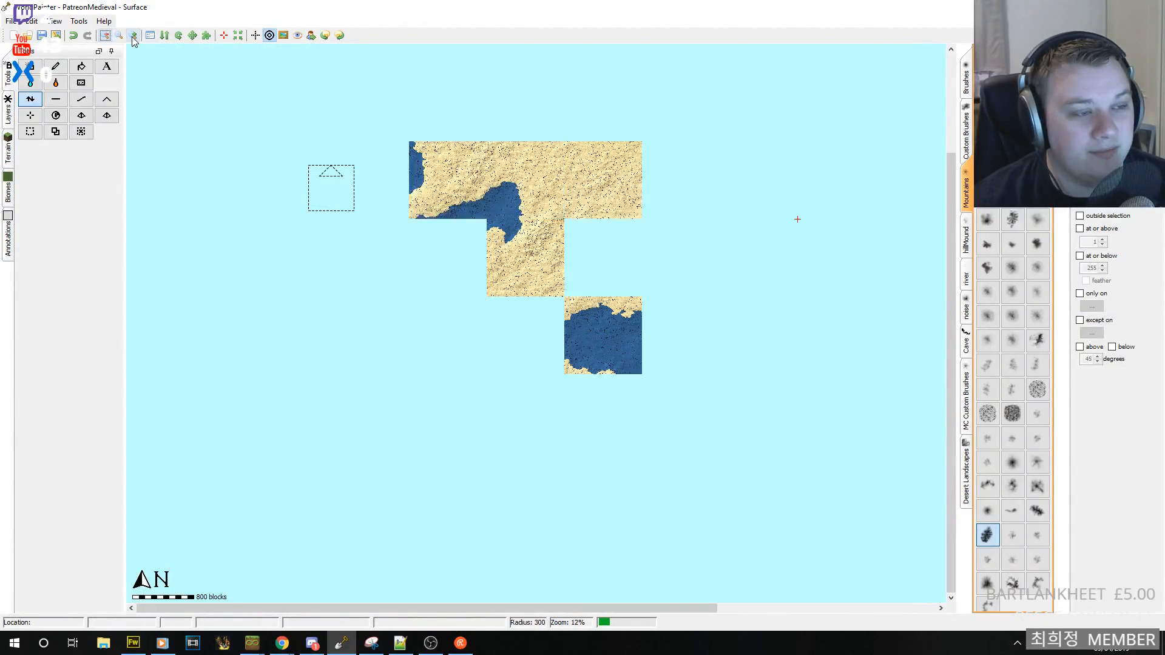
pyautogui.click(133, 38)
pyautogui.moveTo(486, 278); pyautogui.dragTo(706, 490, button='middle')
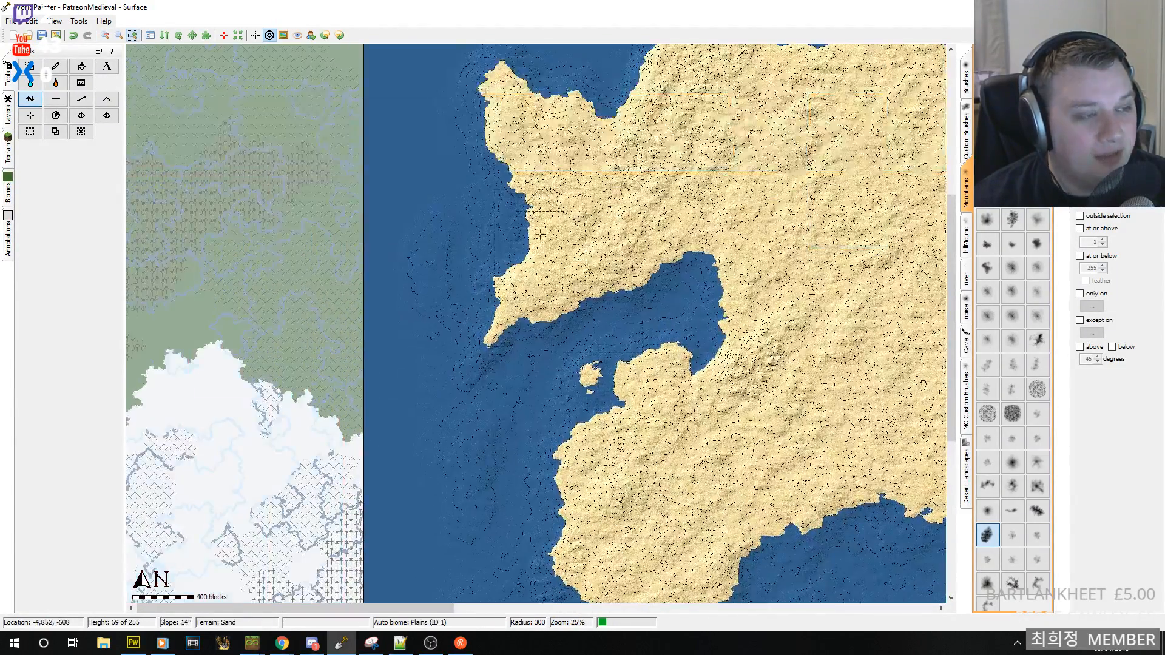
pyautogui.moveTo(481, 226); pyautogui.dragTo(503, 393, button='middle')
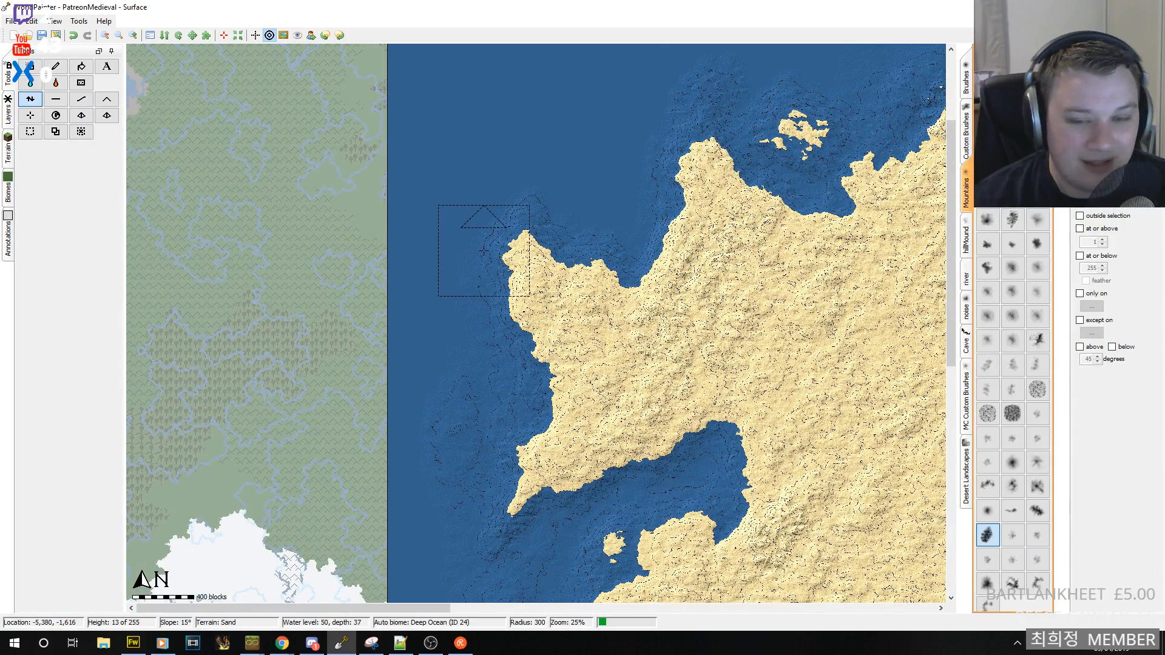
pyautogui.moveTo(631, 174); pyautogui.dragTo(631, 290, button='middle')
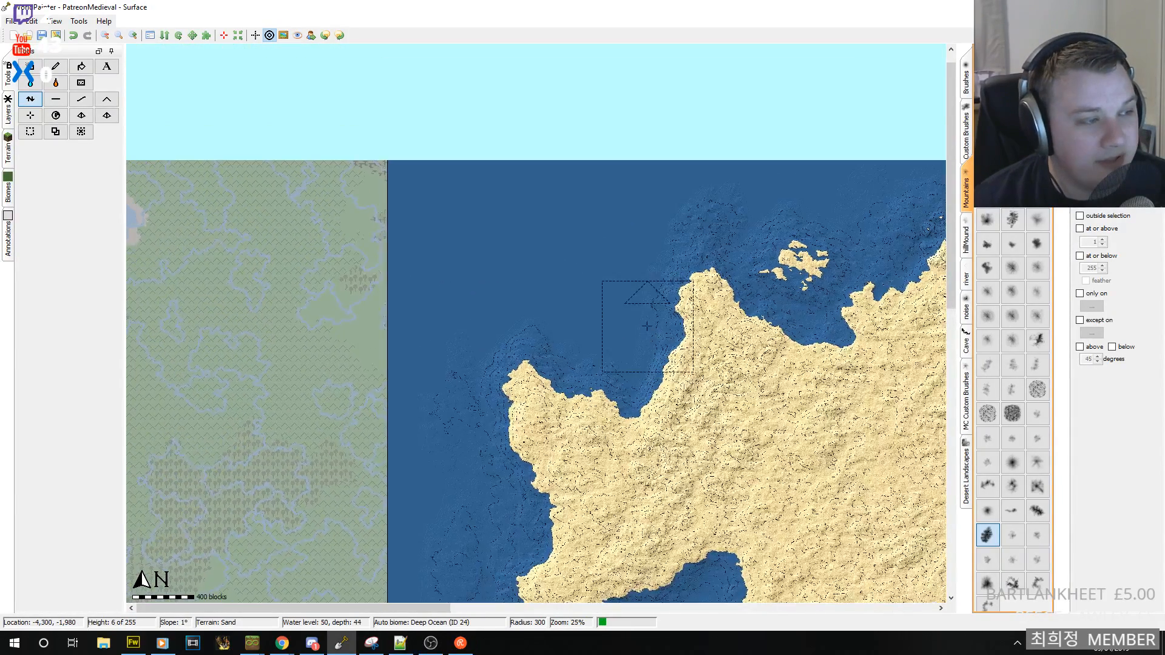
# - Spread uneven raised seabed across the ocean north and northwest of the continent, out beyond the northern islets
pyautogui.moveTo(415, 155); pyautogui.dragTo(264, 265, button='middle')
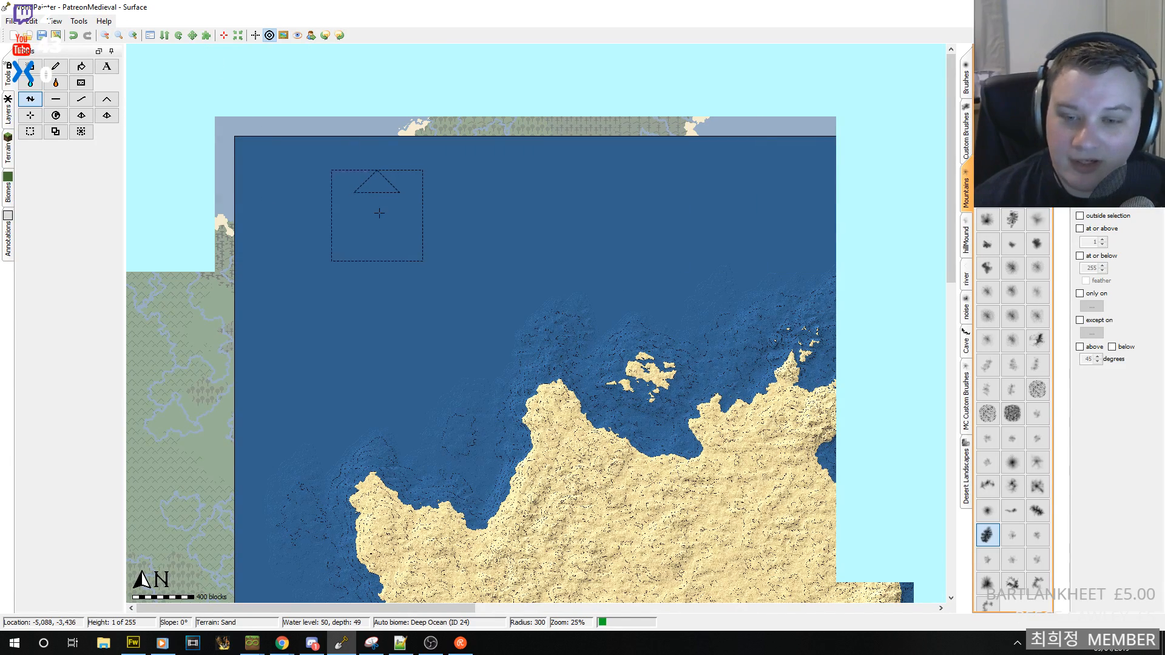
pyautogui.moveTo(722, 431); pyautogui.dragTo(752, 310, button='middle')
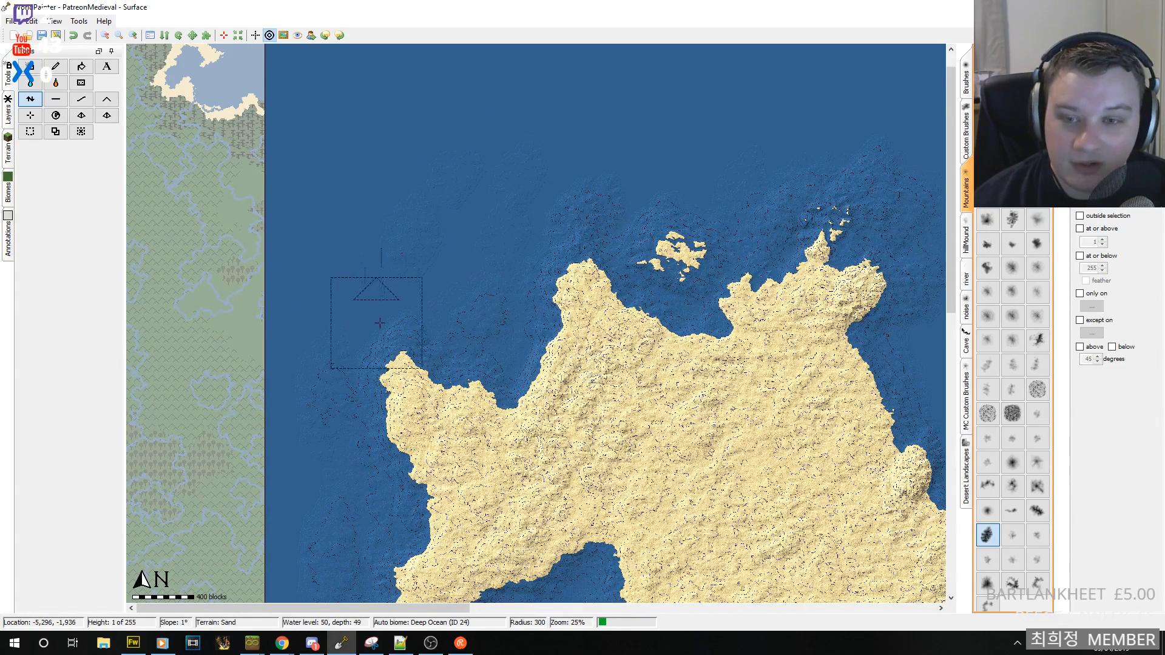
pyautogui.moveTo(546, 203); pyautogui.dragTo(578, 338, button='middle')
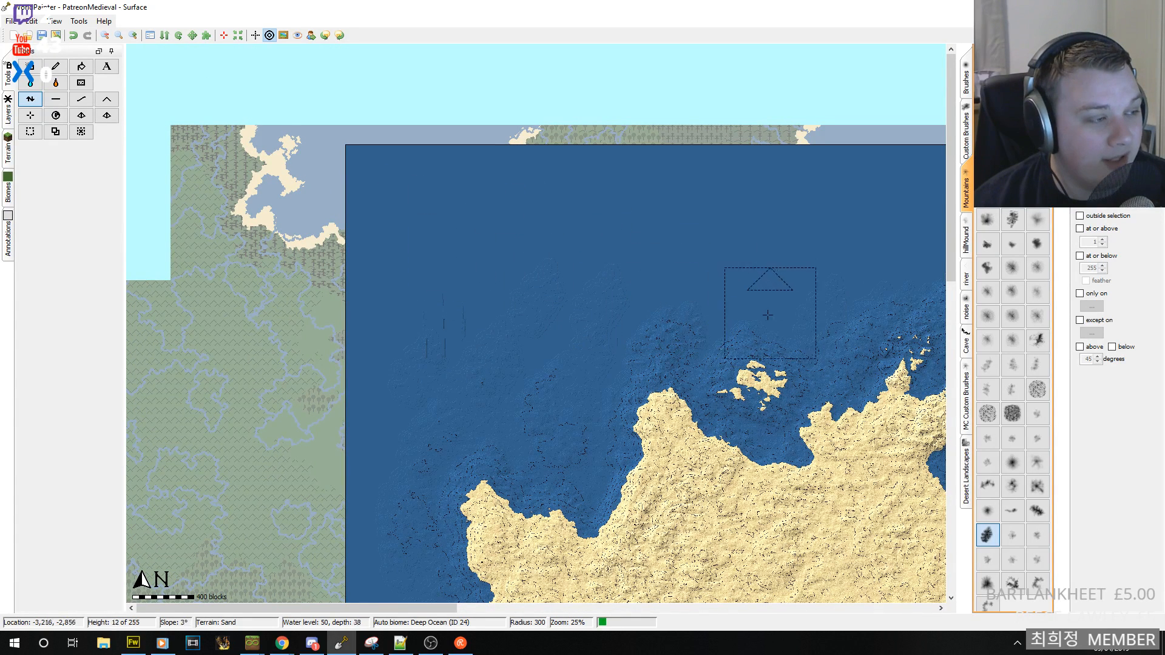
pyautogui.moveTo(770, 314); pyautogui.dragTo(512, 260, button='middle')
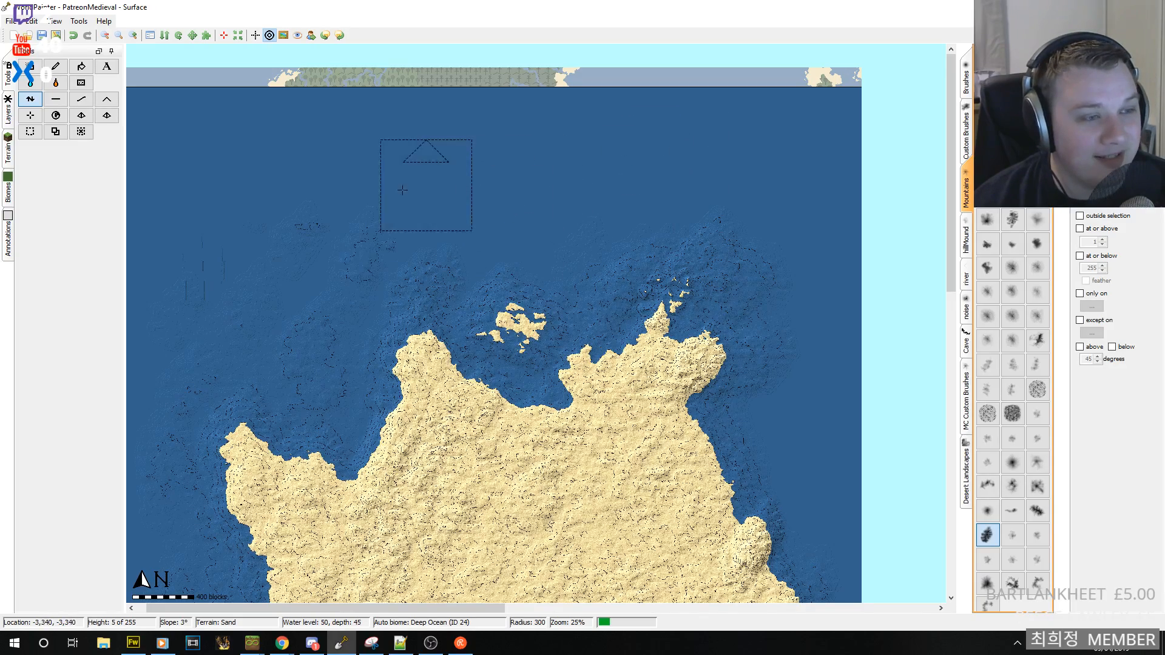
# - Follow the west coast back south and roughen the seabed in the ocean southwest and south of the southern island
pyautogui.moveTo(308, 275); pyautogui.dragTo(585, 171, button='middle')
pyautogui.moveTo(540, 403); pyautogui.dragTo(549, 182, button='middle')
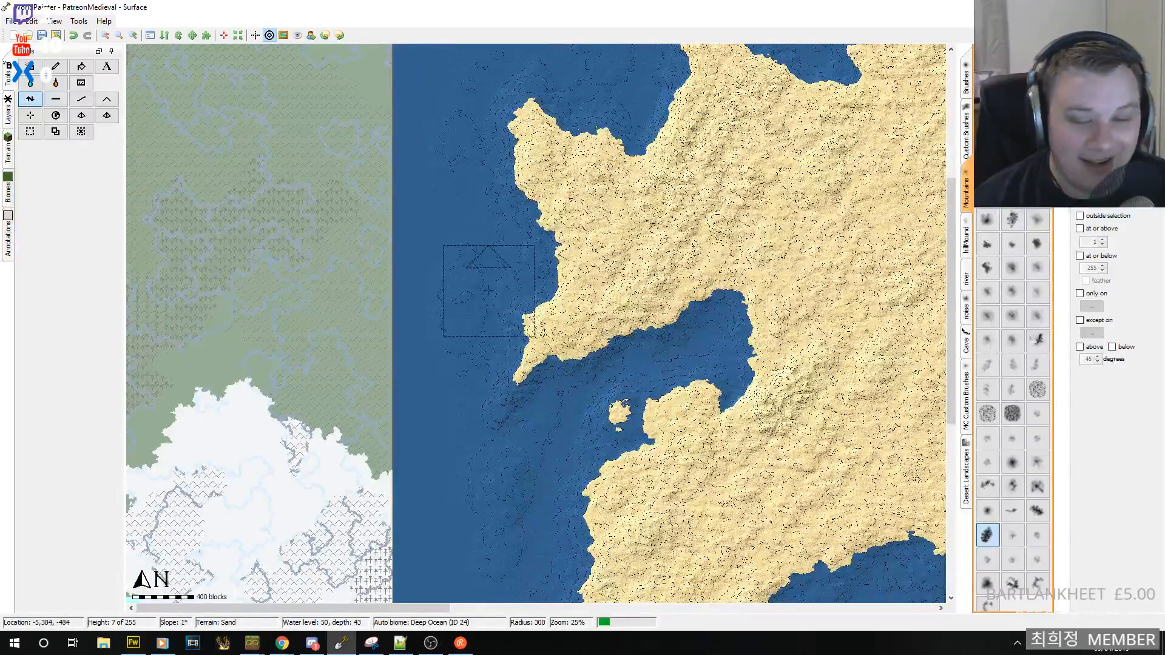
pyautogui.moveTo(543, 356); pyautogui.dragTo(517, 104, button='middle')
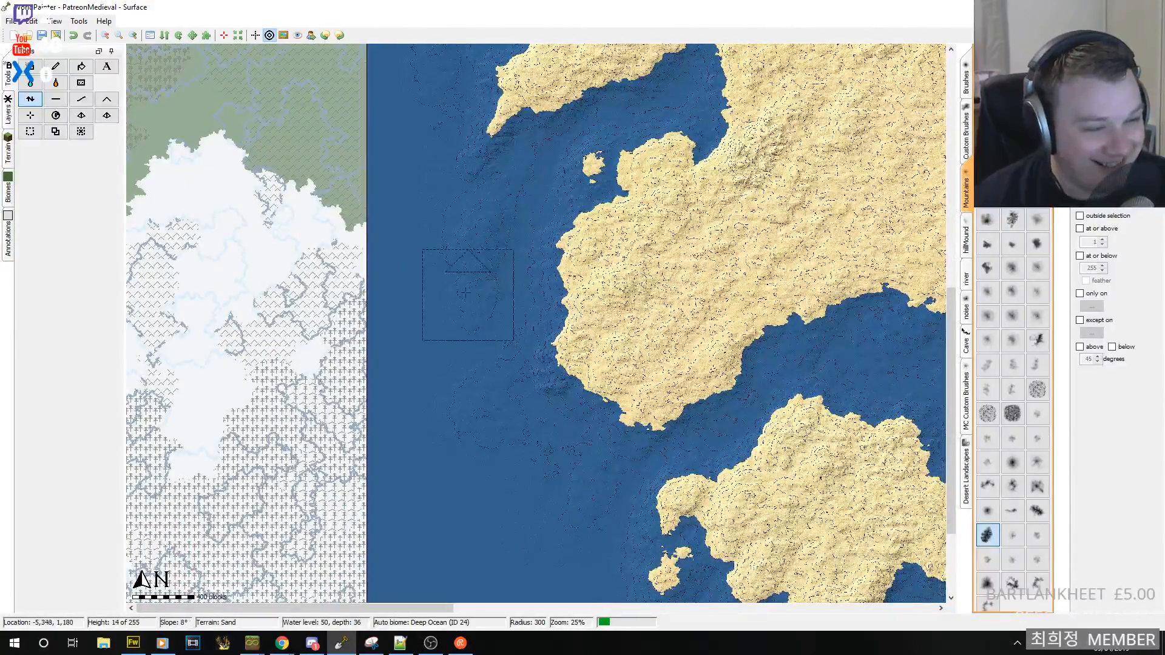
pyautogui.moveTo(462, 423); pyautogui.dragTo(439, 247, button='middle')
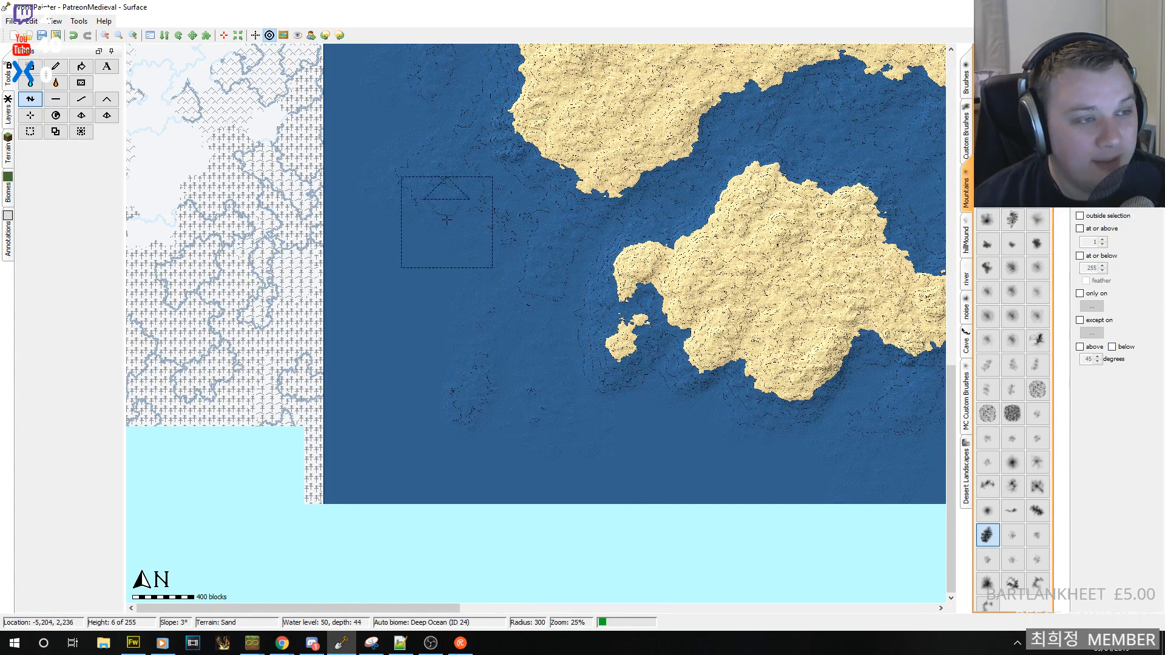
pyautogui.moveTo(397, 148); pyautogui.dragTo(447, 253, button='middle')
pyautogui.moveTo(483, 371); pyautogui.dragTo(447, 258, button='middle')
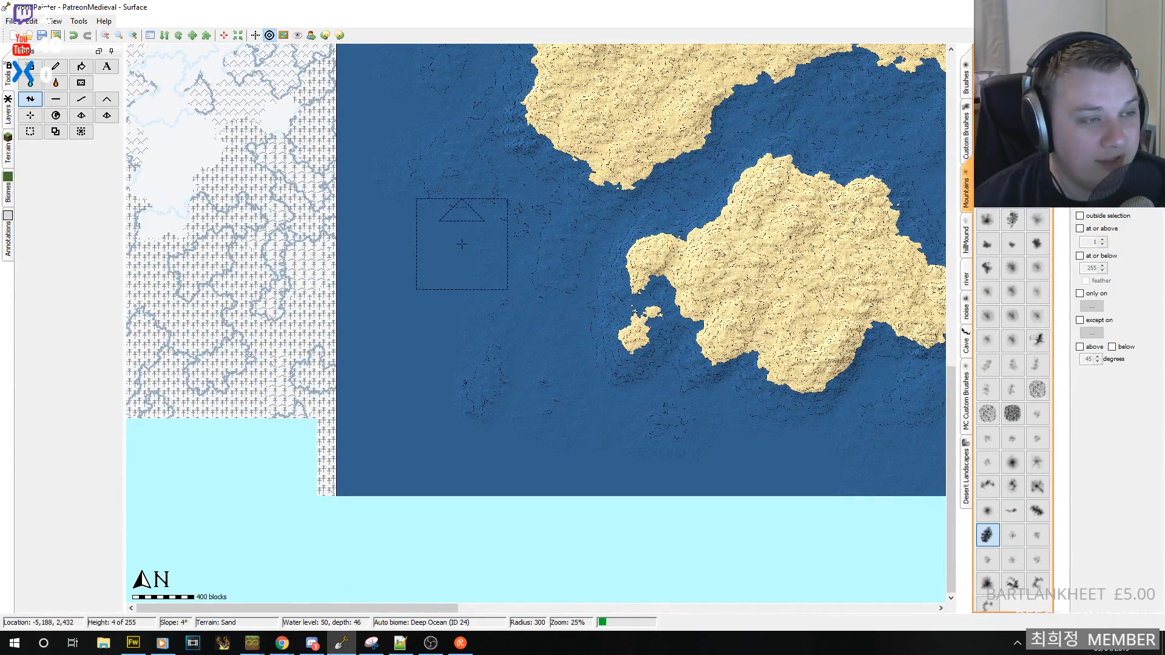
# - Inspect the seabed around the southern island, the southeastern island chain and the continent's eastern side, at close range and in overview
pyautogui.moveTo(688, 449); pyautogui.dragTo(369, 423, button='middle')
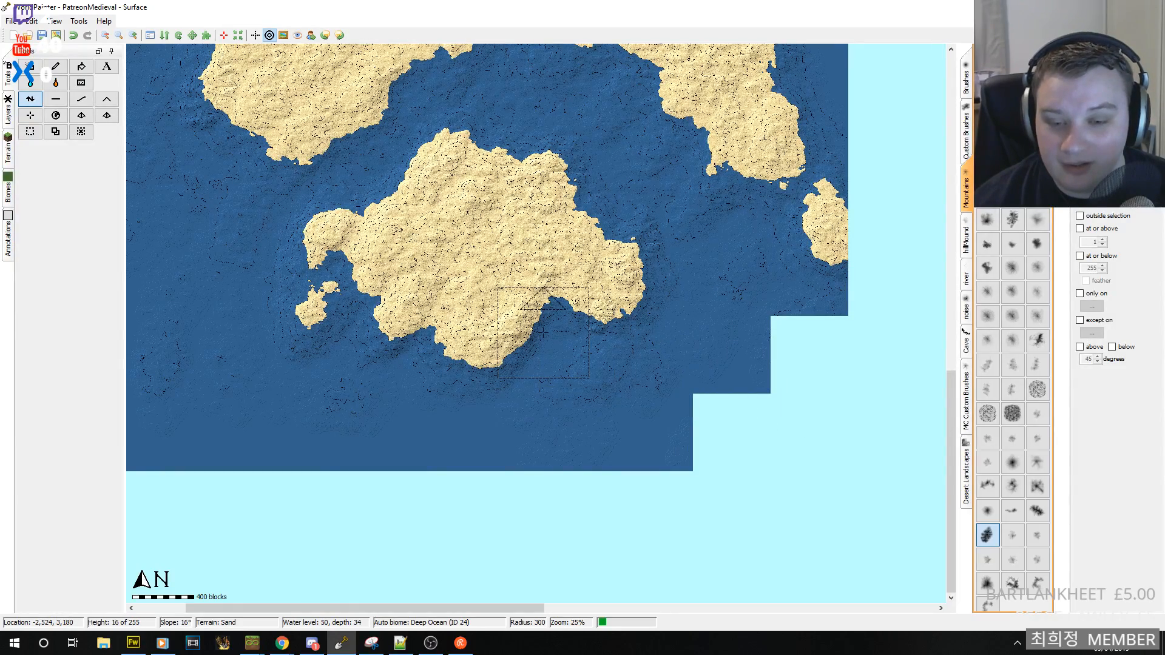
pyautogui.moveTo(692, 291); pyautogui.dragTo(579, 491, button='middle')
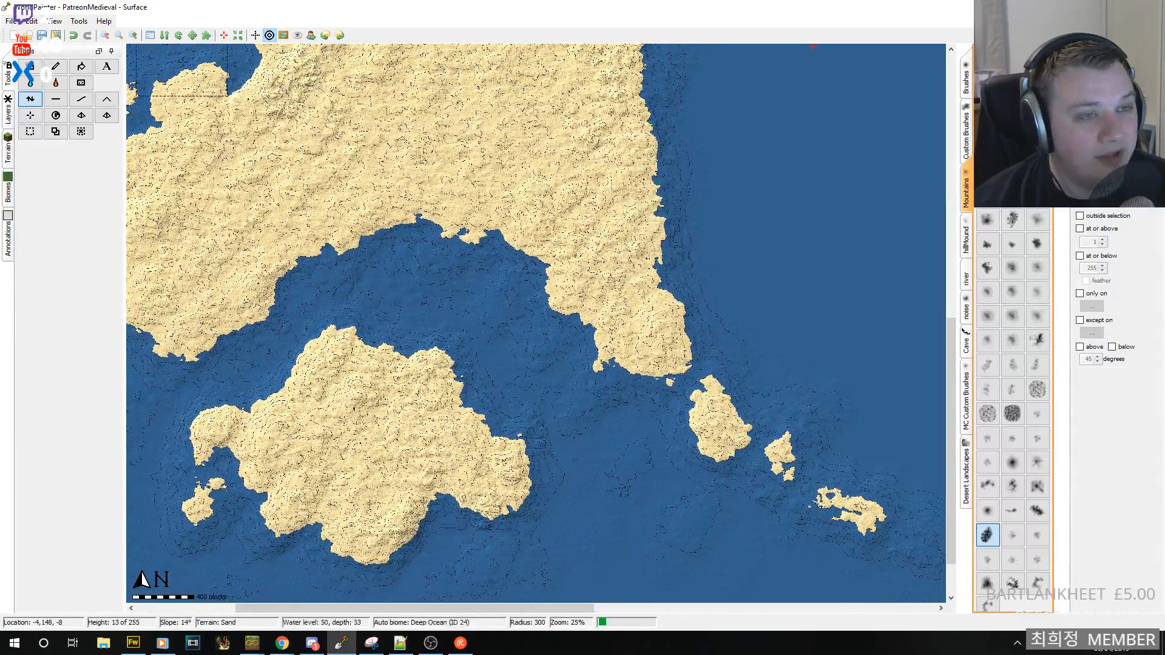
pyautogui.moveTo(703, 279); pyautogui.dragTo(582, 473, button='middle')
pyautogui.moveTo(581, 234)
pyautogui.mouseDown(button='middle')
pyautogui.moveTo(653, 504)
pyautogui.moveTo(686, 569)
pyautogui.mouseUp(button='middle')
pyautogui.moveTo(523, 260); pyautogui.dragTo(477, 83, button='middle')
pyautogui.moveTo(531, 415)
pyautogui.mouseDown(button='middle')
pyautogui.moveTo(590, 199)
pyautogui.moveTo(599, 294)
pyautogui.moveTo(635, 364)
pyautogui.mouseUp(button='middle')
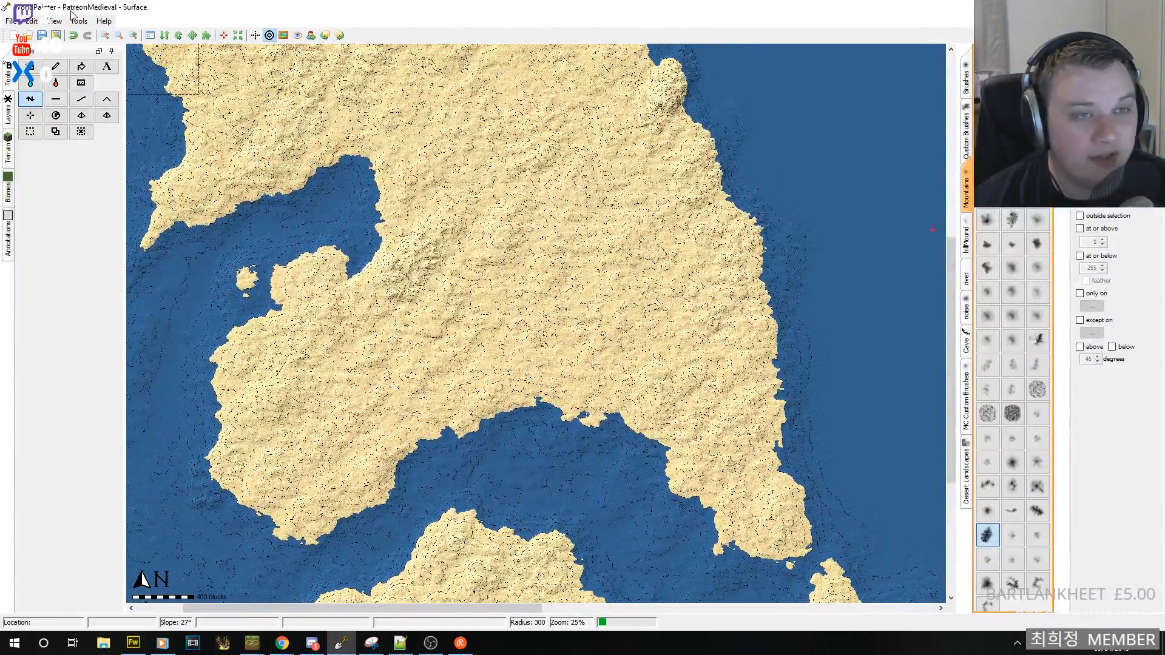
pyautogui.click(28, 22)
pyautogui.click(209, 25)
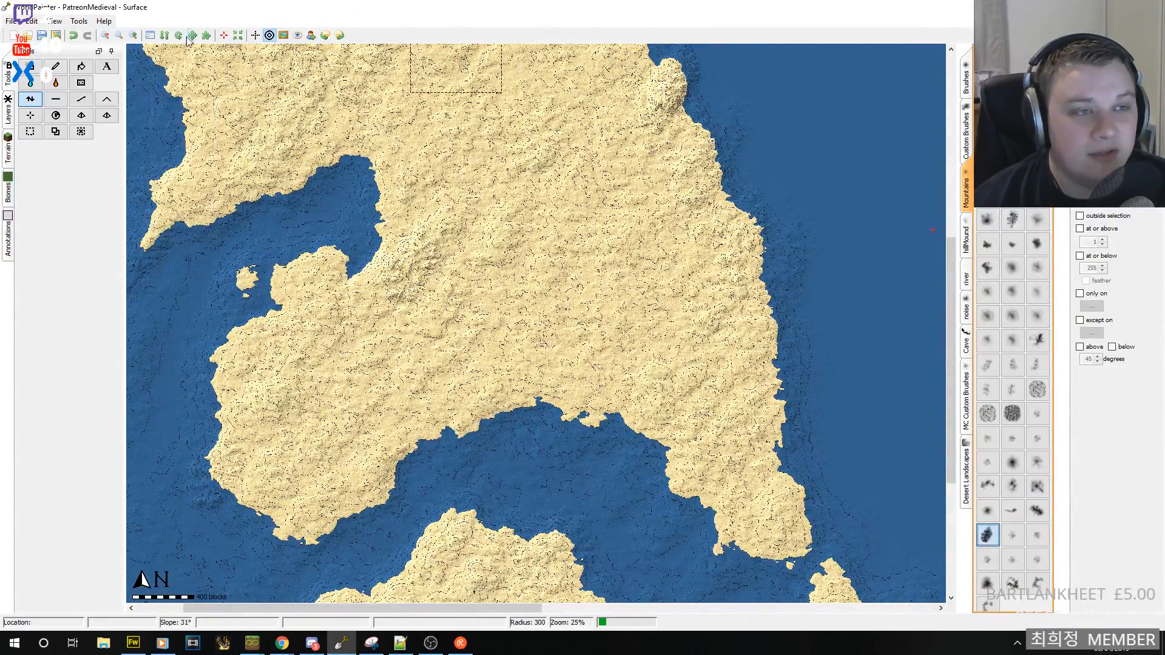
pyautogui.click(106, 36)
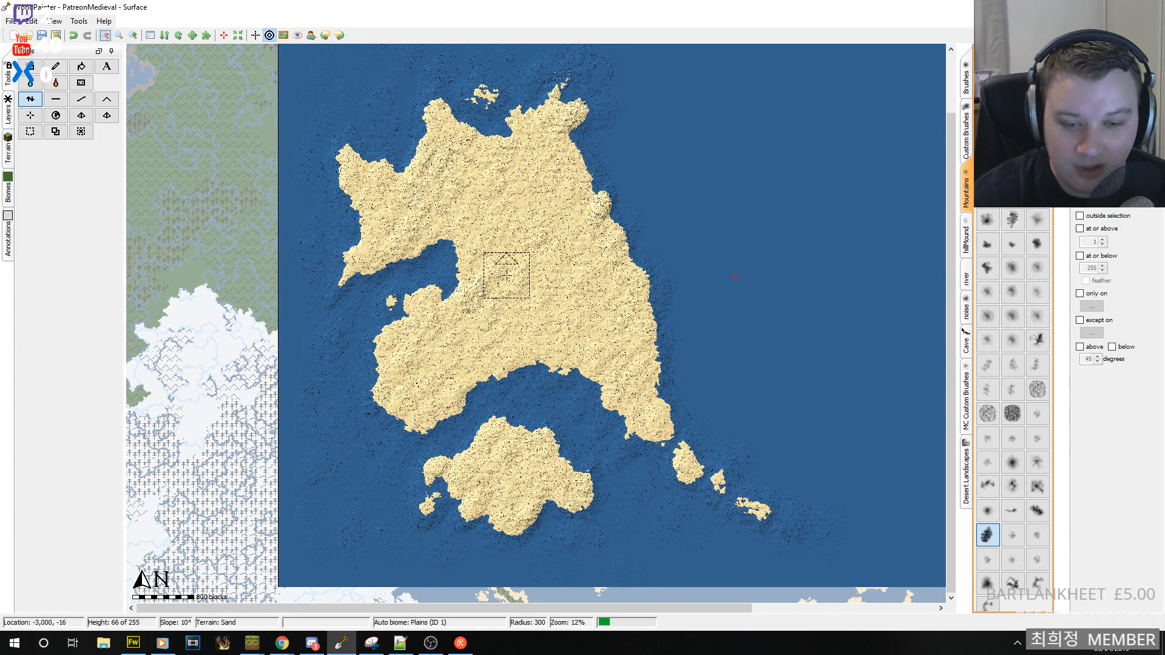
pyautogui.moveTo(645, 238); pyautogui.dragTo(497, 204, button='middle')
pyautogui.moveTo(643, 274); pyautogui.dragTo(657, 330, button='middle')
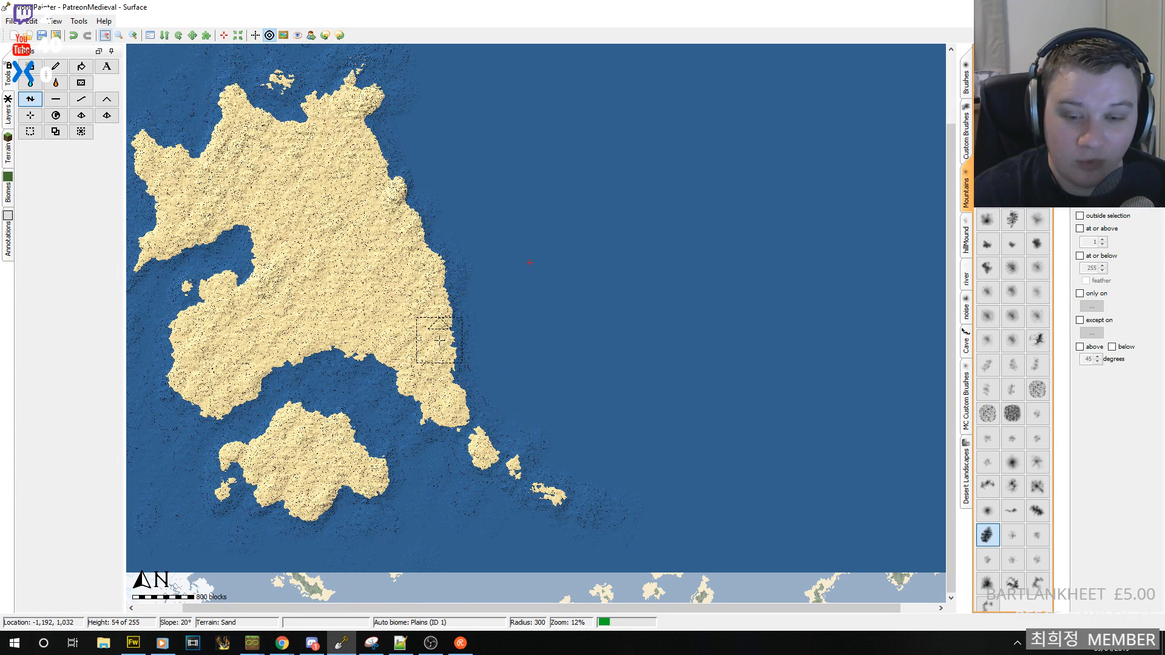
# - Raise uneven seabed off the continent's northeastern coast at 50% zoom, spreading it out into the open ocean
pyautogui.click(134, 36)
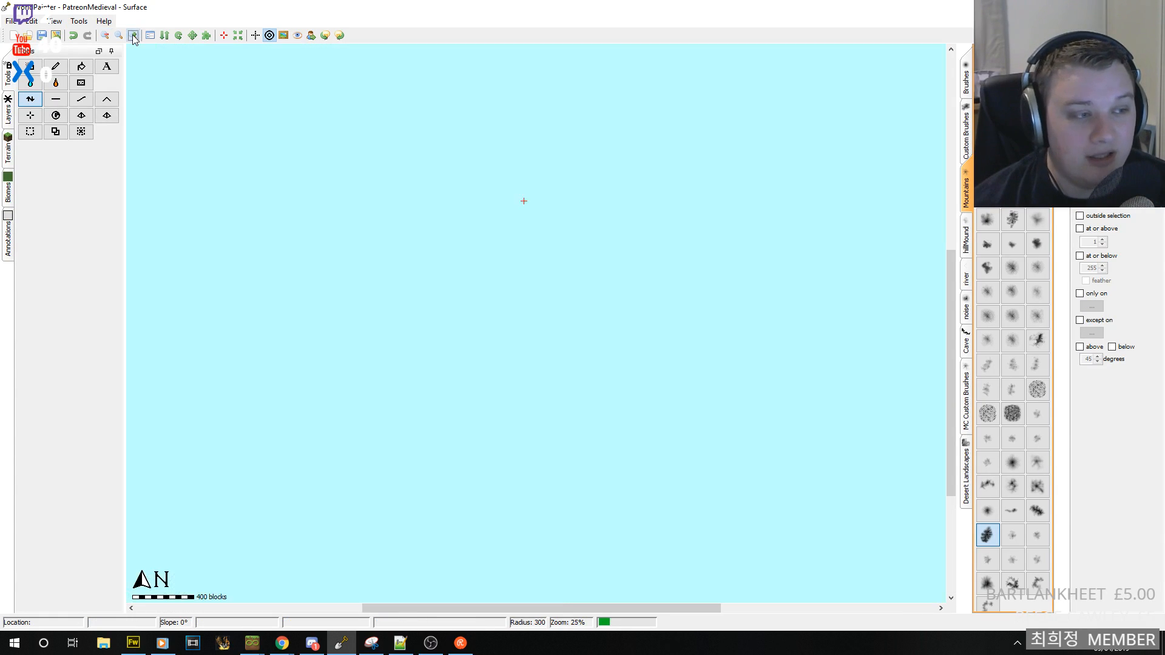
pyautogui.moveTo(497, 298); pyautogui.dragTo(614, 476, button='middle')
pyautogui.click(119, 38)
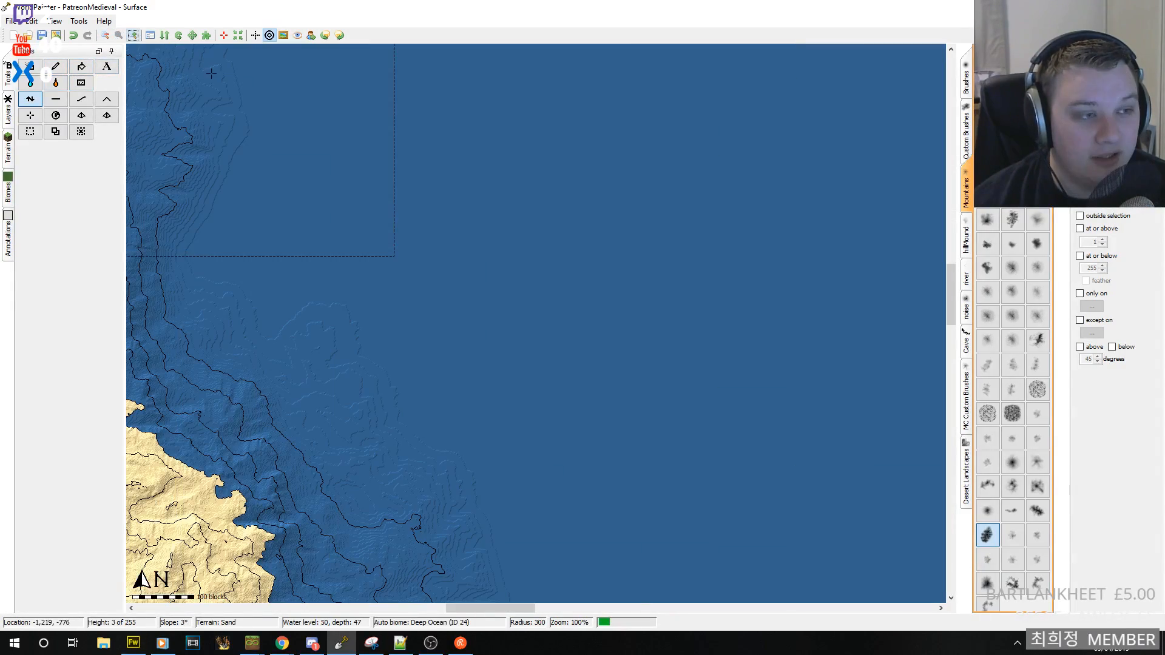
pyautogui.click(119, 38)
pyautogui.click(104, 35)
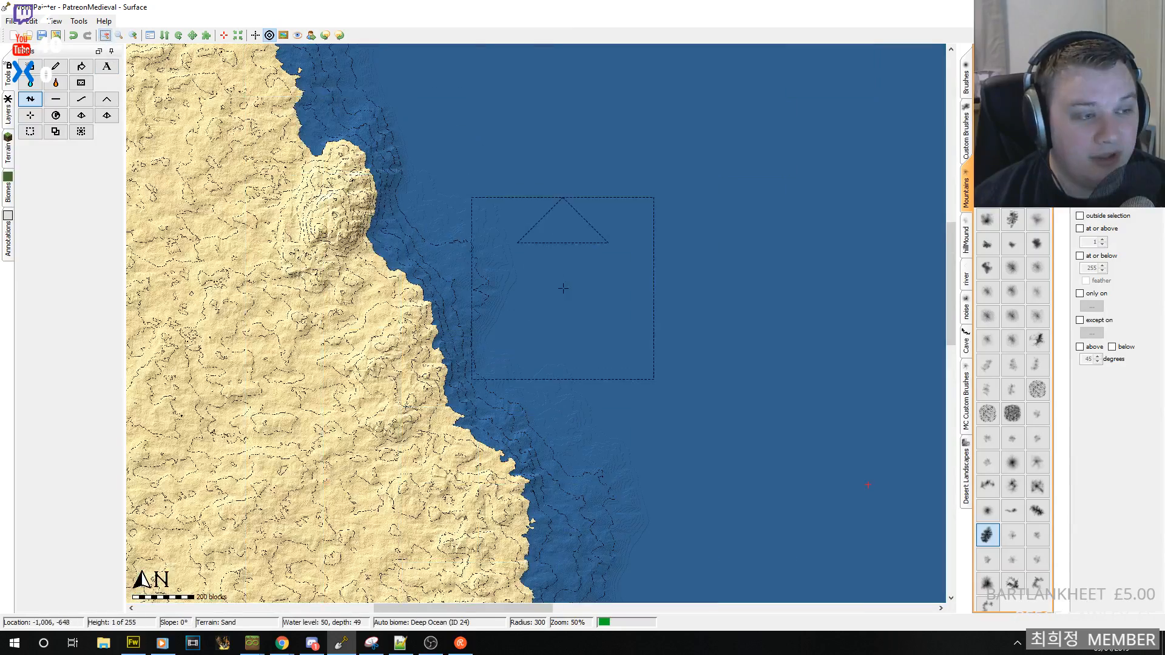
pyautogui.moveTo(510, 195); pyautogui.dragTo(619, 446, button='middle')
pyautogui.moveTo(604, 176); pyautogui.dragTo(656, 420, button='middle')
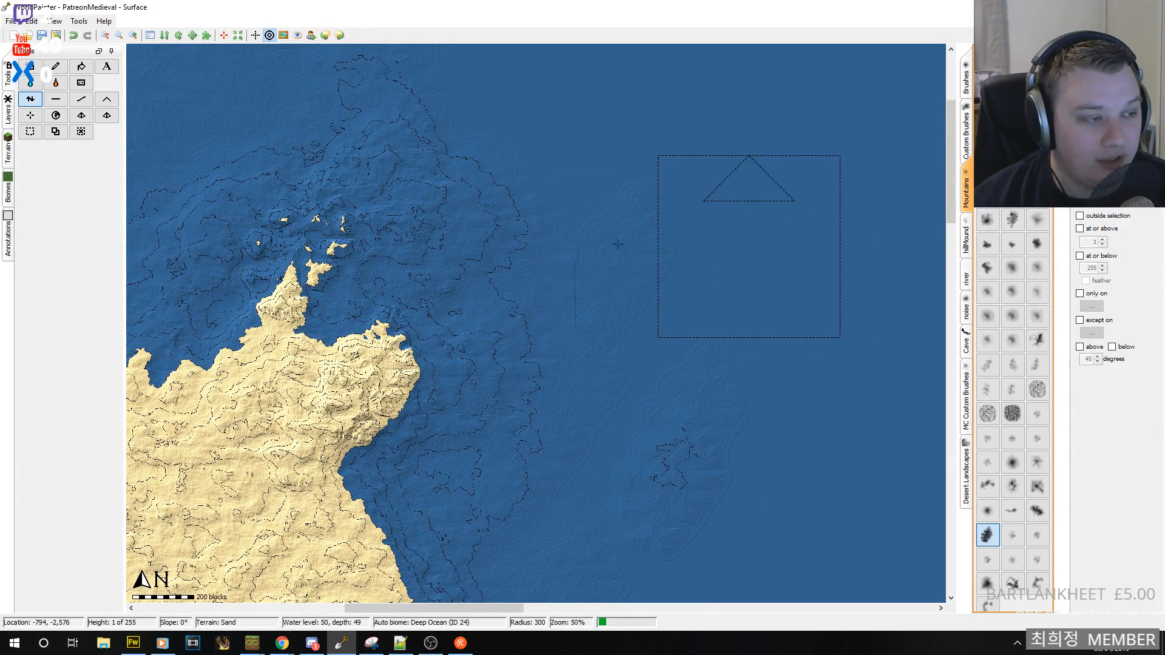
pyautogui.moveTo(642, 286); pyautogui.dragTo(648, 435, button='middle')
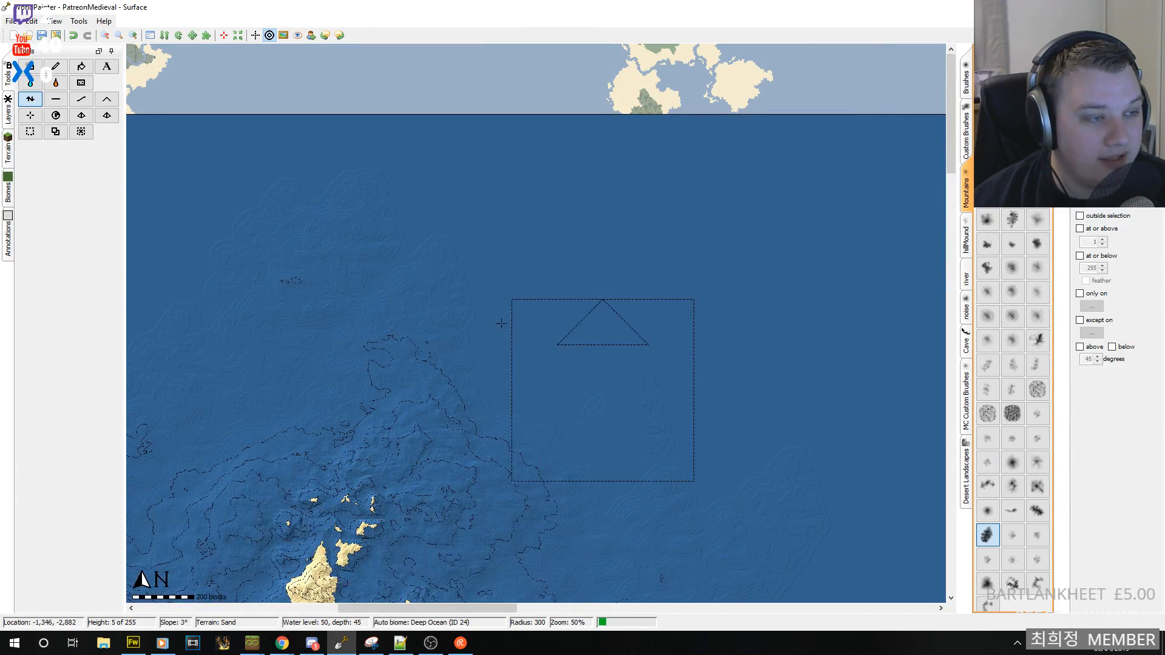
pyautogui.moveTo(529, 391); pyautogui.dragTo(332, 241, button='middle')
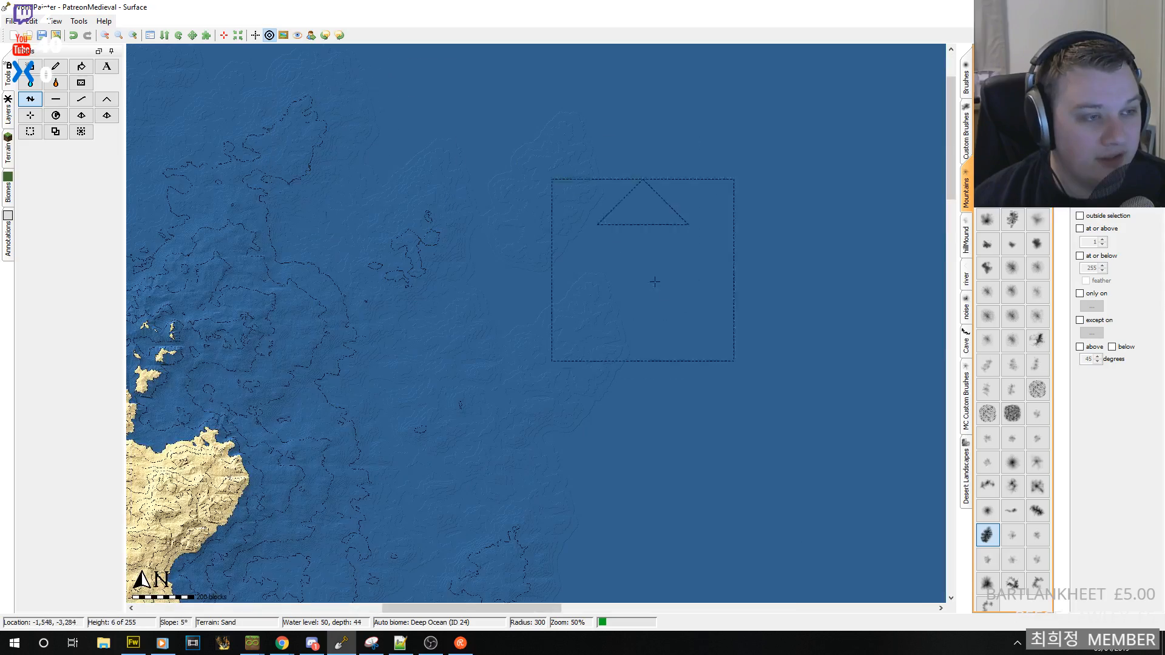
# - Raise a tiny islet just beyond the far end of the southeastern island chain at 12% zoom
pyautogui.click(117, 40)
pyautogui.click(105, 40)
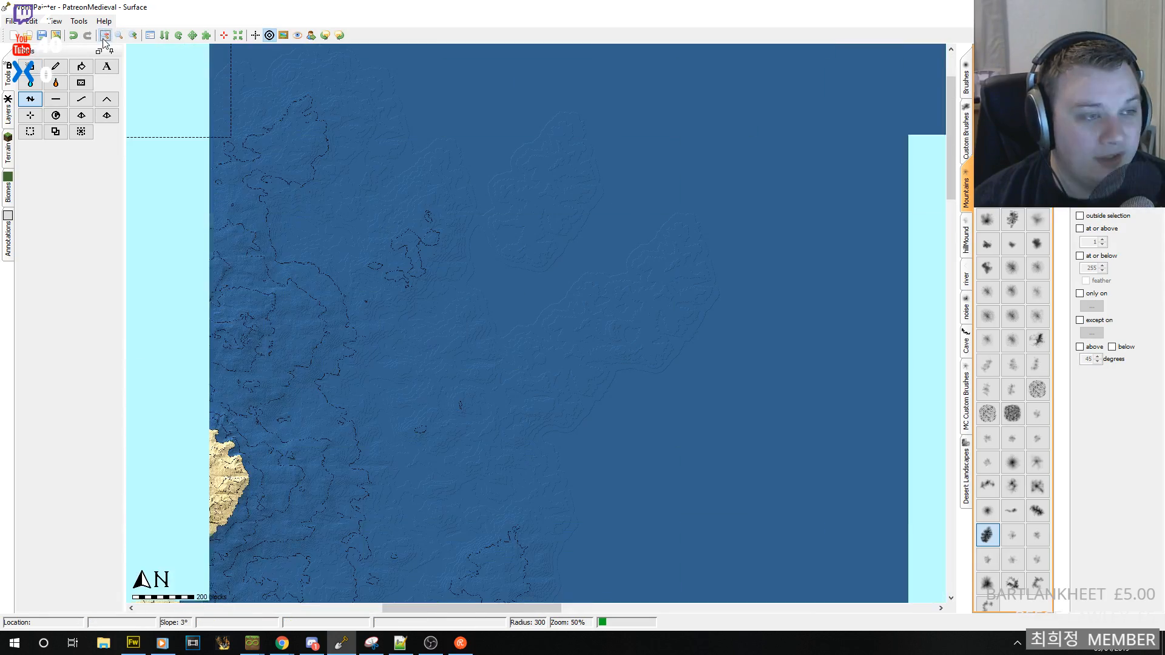
pyautogui.click(105, 40)
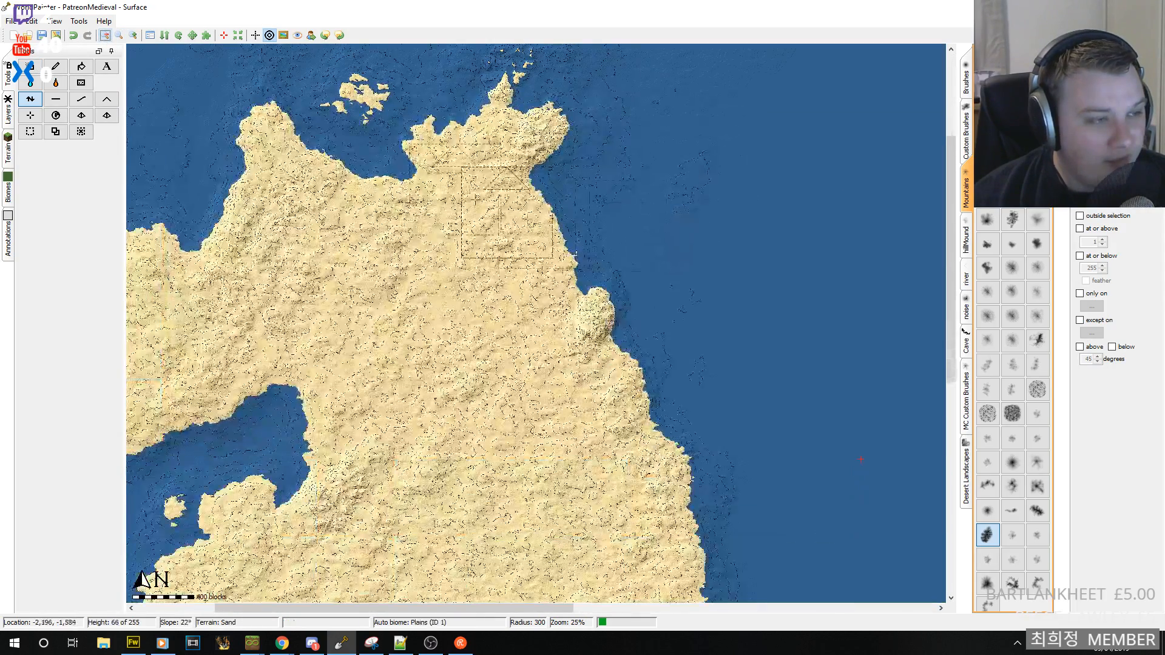
pyautogui.click(105, 37)
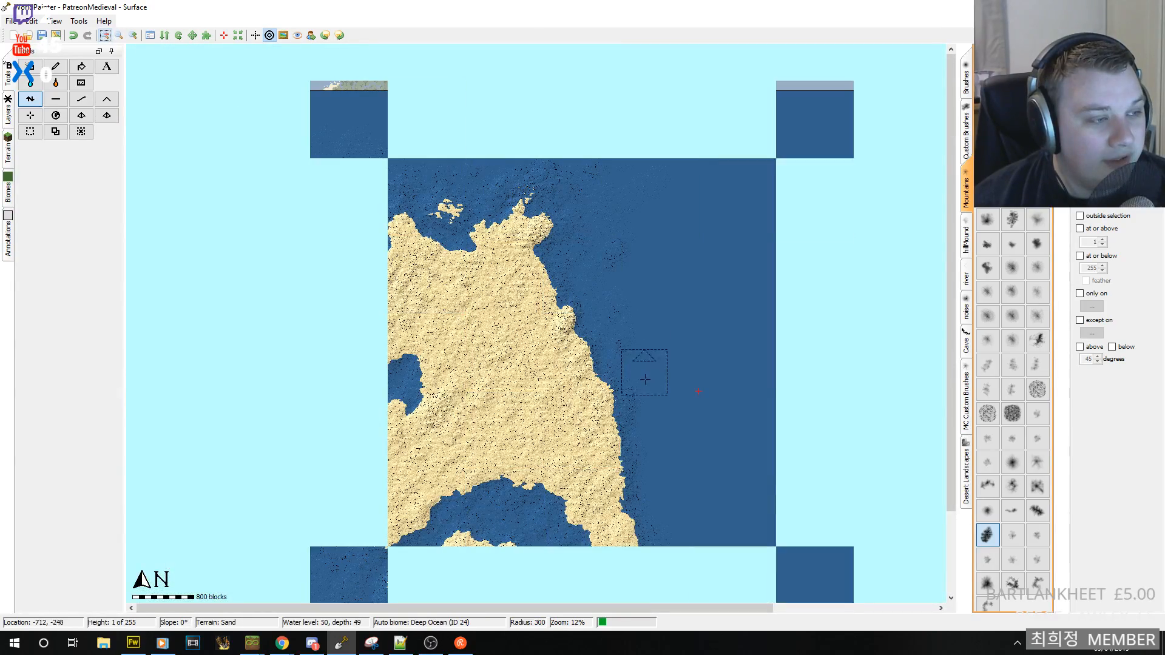
pyautogui.moveTo(648, 318); pyautogui.dragTo(516, 227, button='middle')
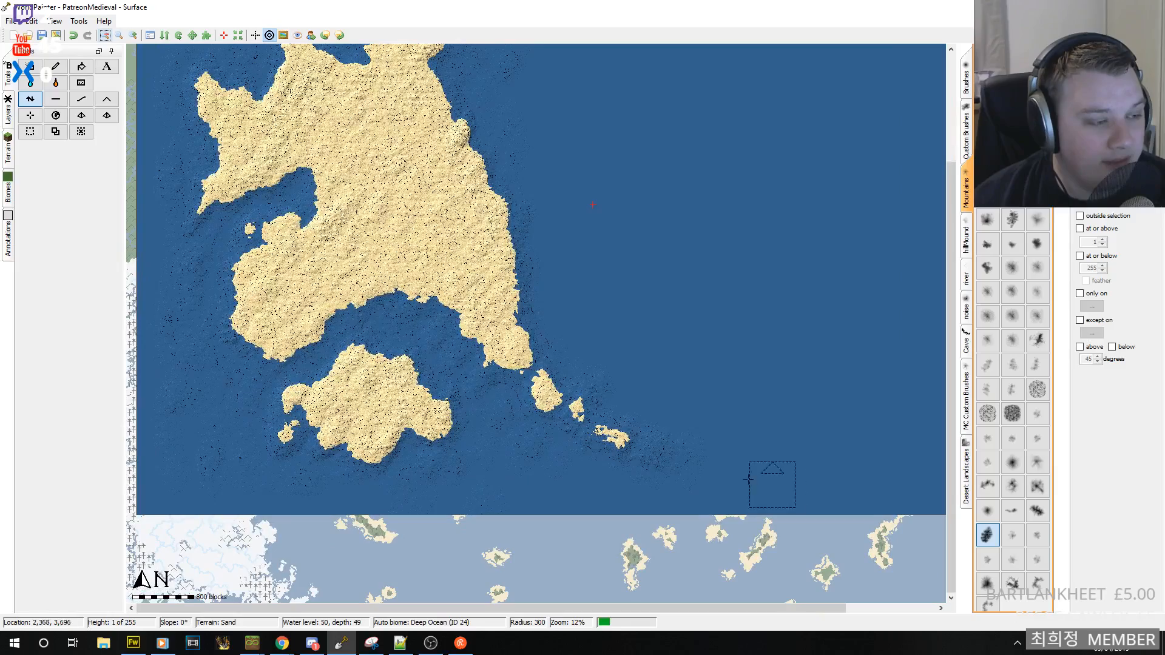
pyautogui.moveTo(721, 358); pyautogui.dragTo(659, 326, button='middle')
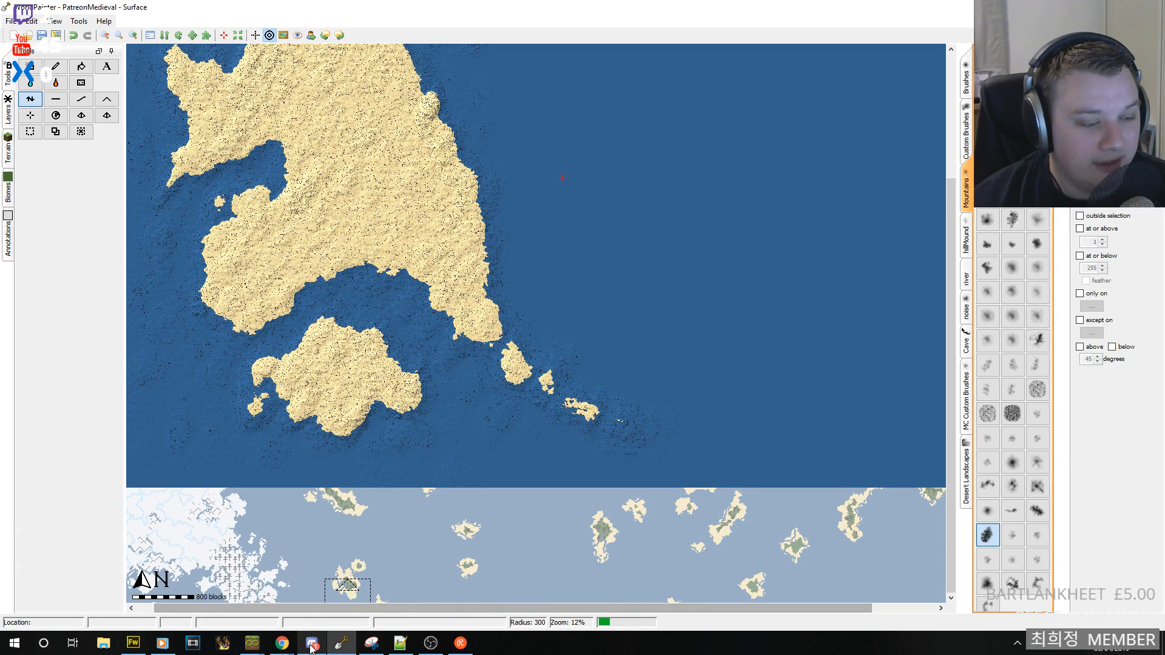
pyautogui.moveTo(312, 642)
# - Raise a broad patch of uneven seabed in the open ocean well east of the continent
pyautogui.moveTo(600, 256); pyautogui.dragTo(611, 471, button='middle')
pyautogui.moveTo(669, 498); pyautogui.dragTo(792, 376, button='middle')
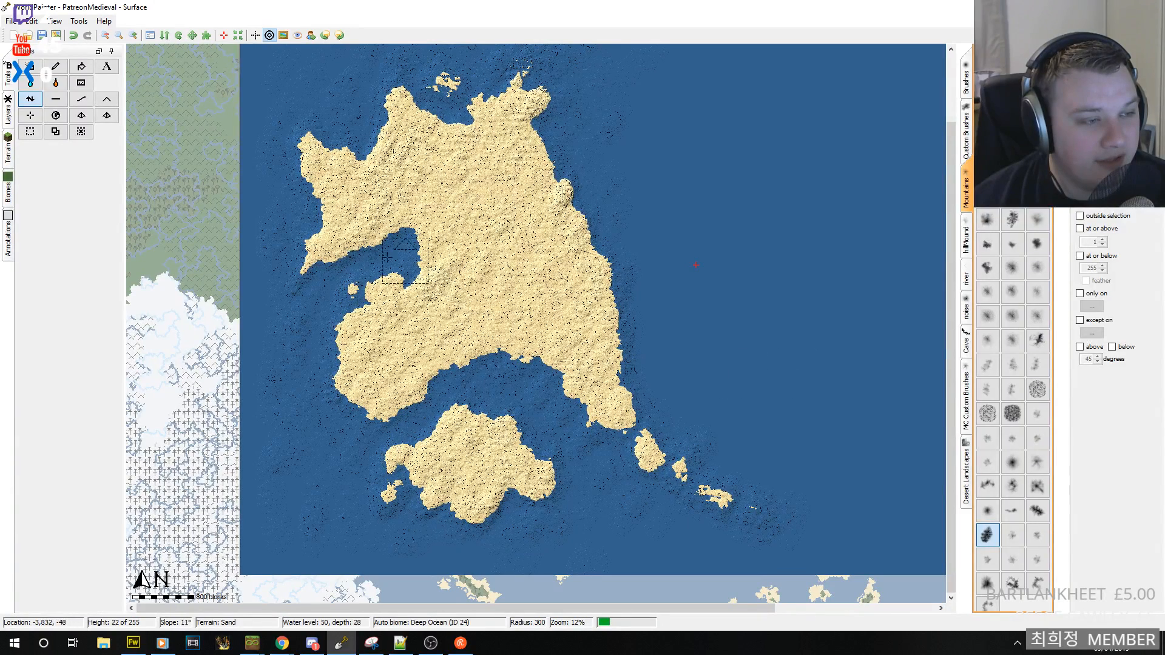
pyautogui.moveTo(662, 403); pyautogui.dragTo(592, 479, button='middle')
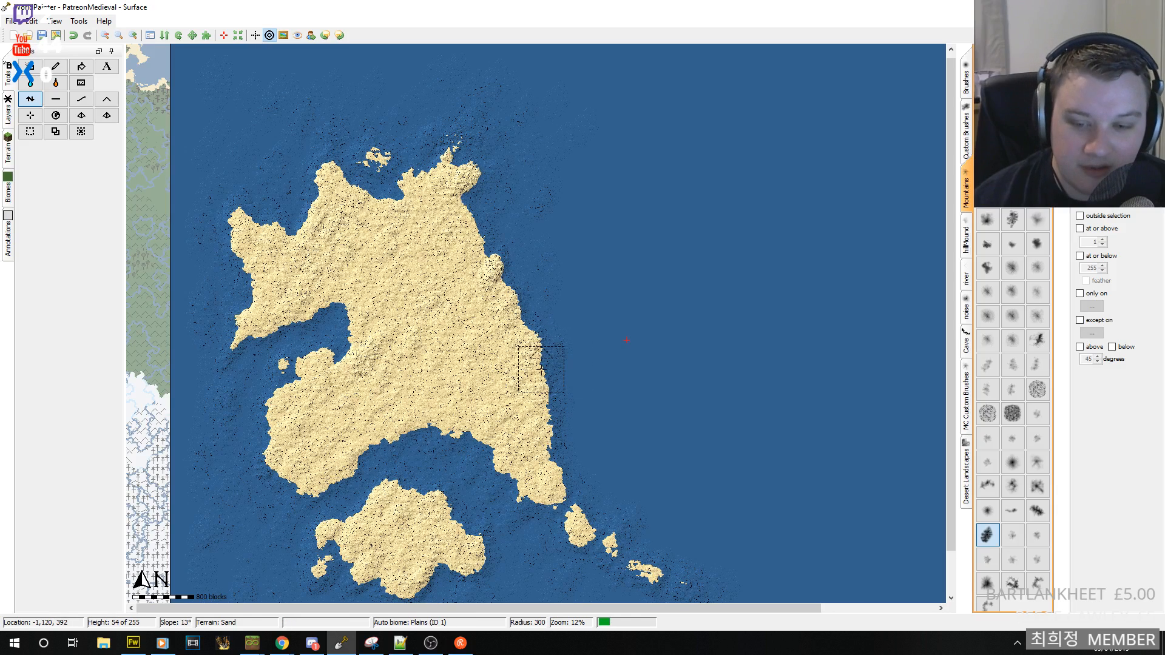
pyautogui.moveTo(750, 451); pyautogui.dragTo(578, 338, button='middle')
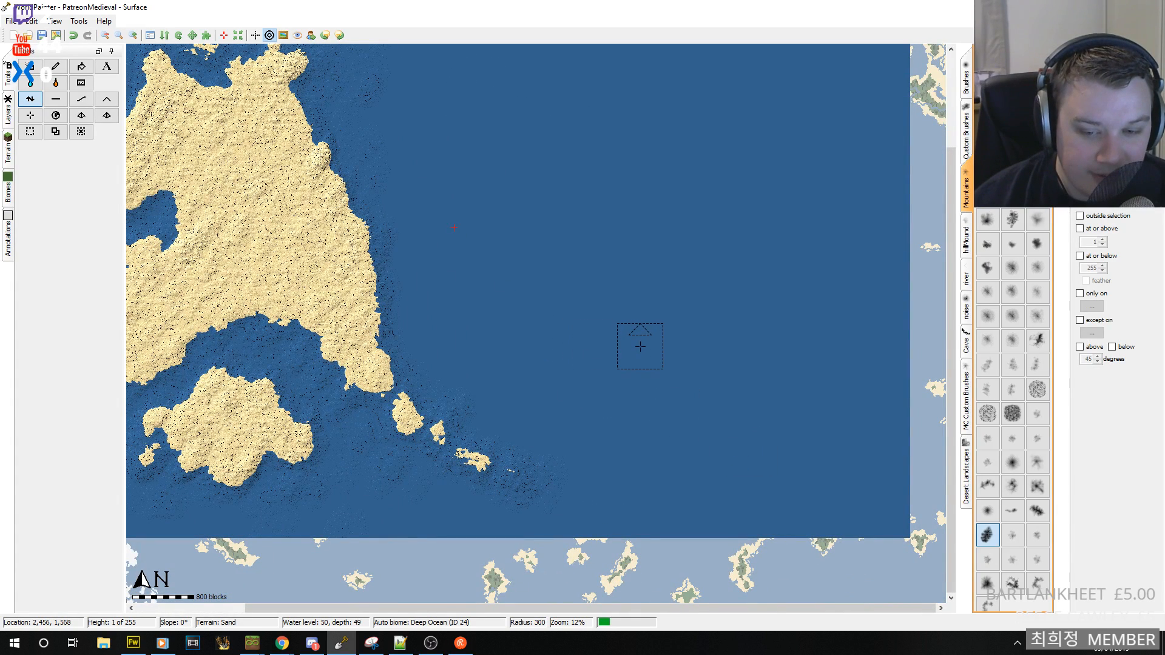
pyautogui.moveTo(638, 277); pyautogui.dragTo(559, 374, button='middle')
pyautogui.moveTo(434, 412); pyautogui.dragTo(565, 469, button='middle')
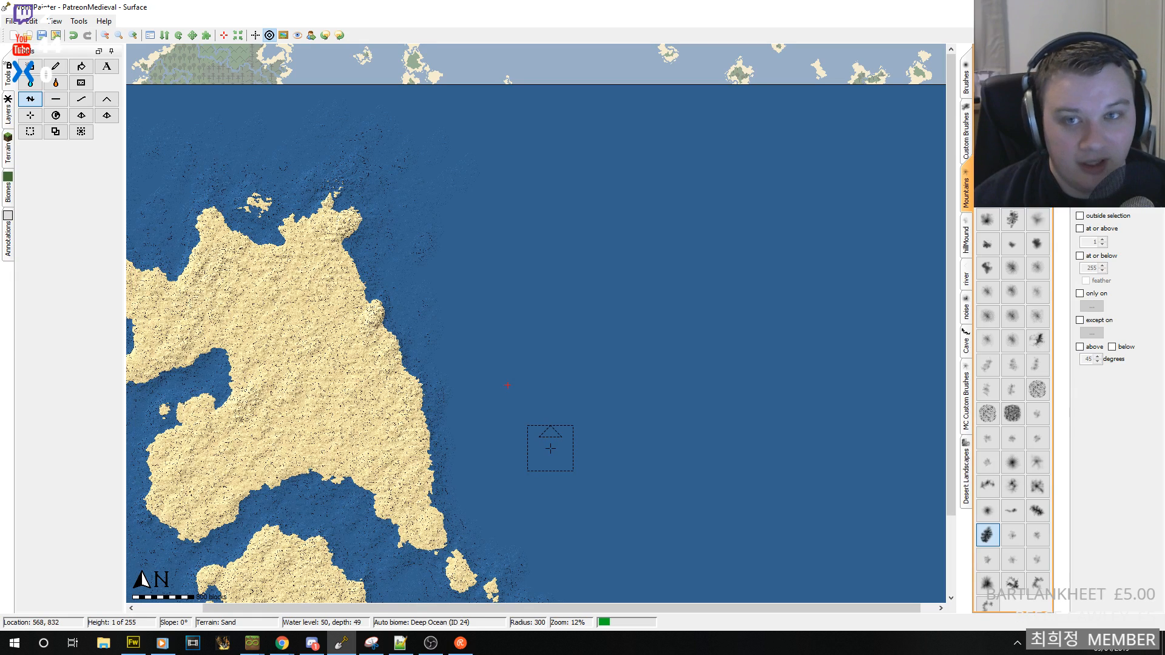
pyautogui.moveTo(637, 444); pyautogui.dragTo(531, 379, button='middle')
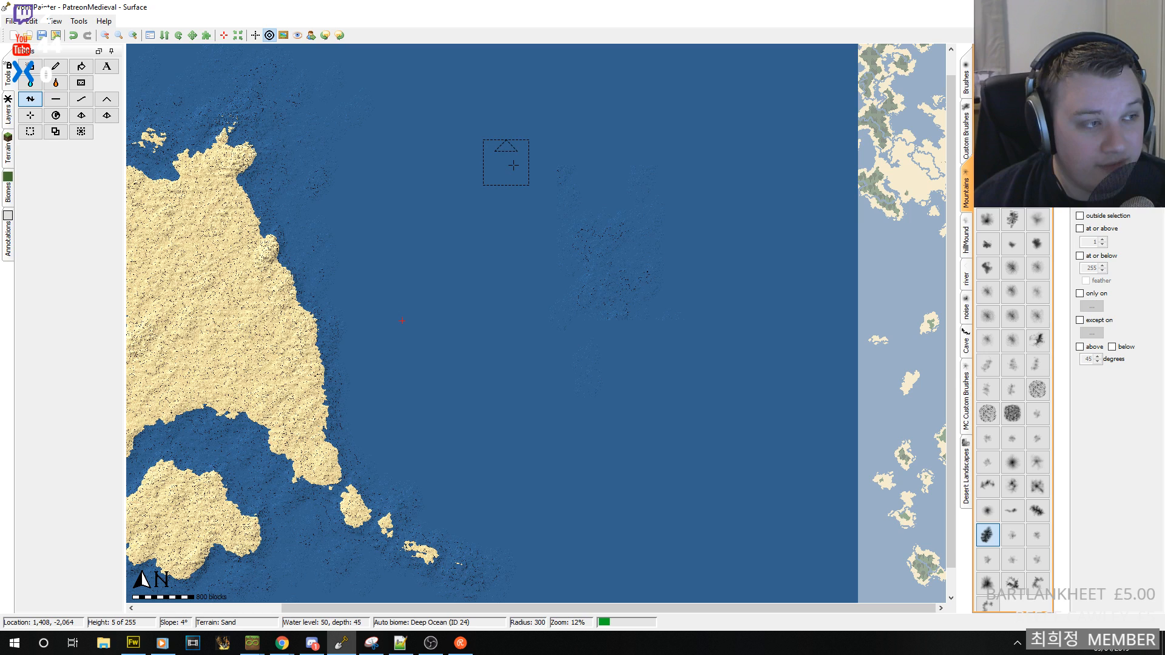
# - Extend the raised mid-ocean seabed into a long, uneven north–south ridge east of the continent
pyautogui.moveTo(513, 165); pyautogui.dragTo(569, 422)
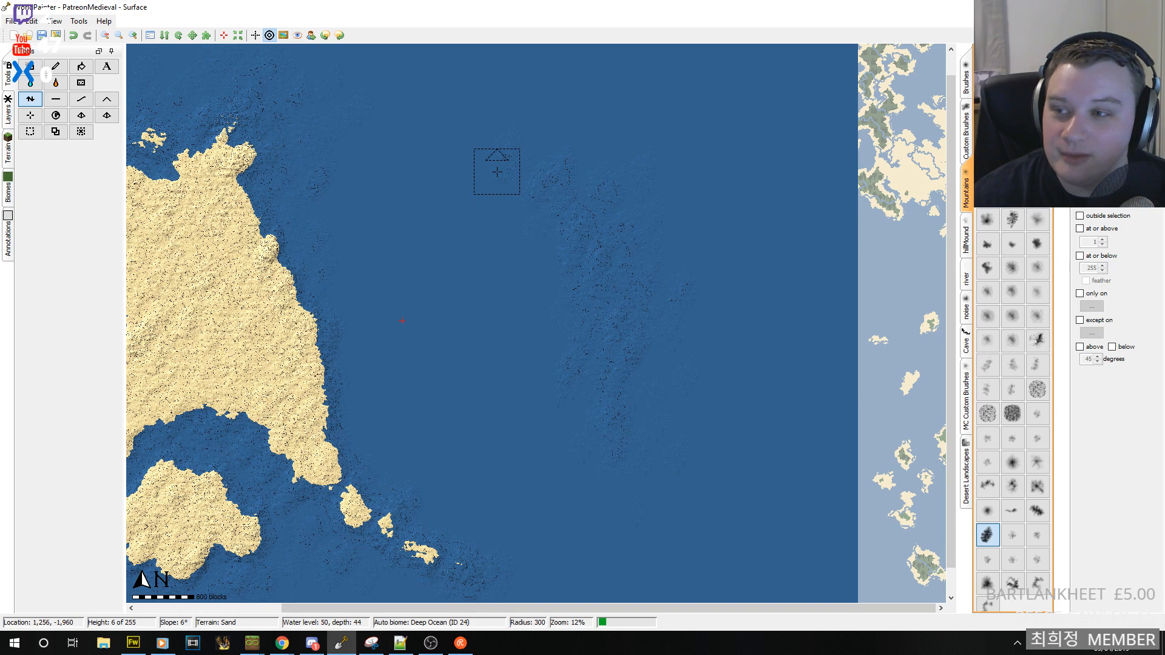
pyautogui.moveTo(401, 320); pyautogui.dragTo(405, 305, button='middle')
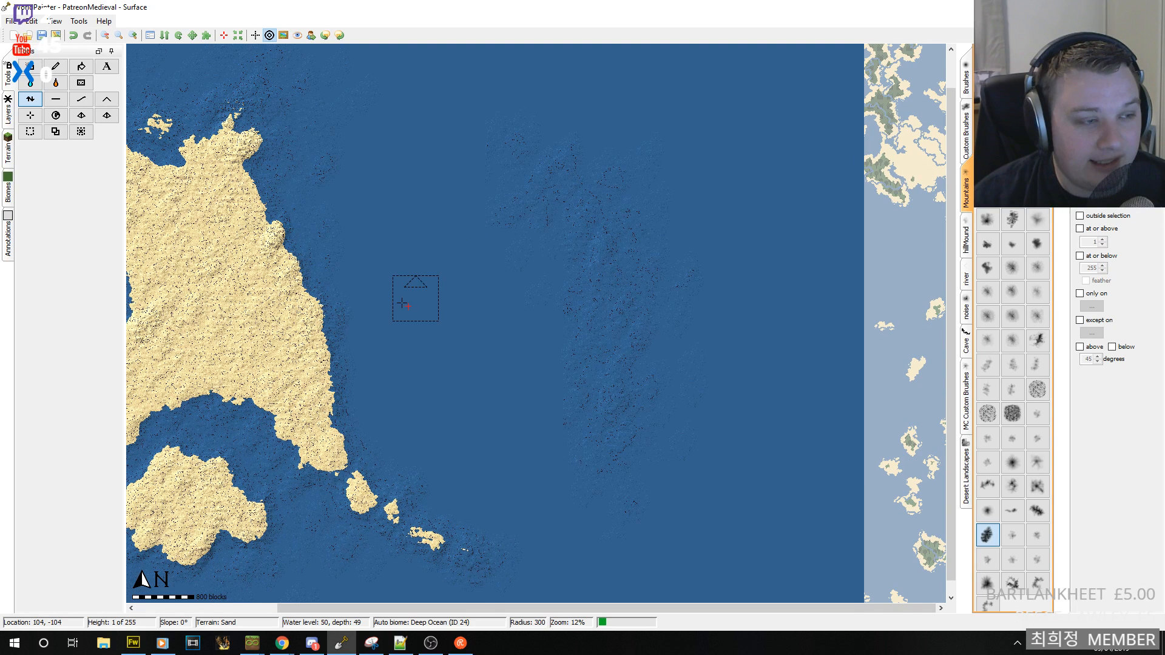
pyautogui.click(133, 35)
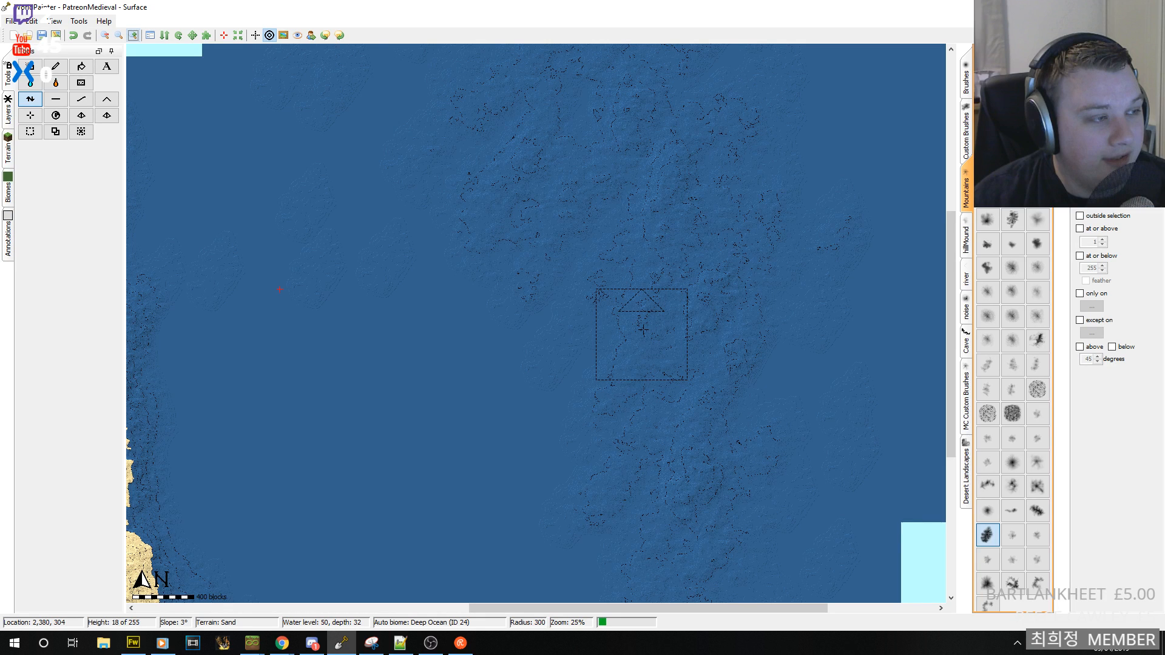
pyautogui.moveTo(685, 241); pyautogui.dragTo(622, 301, button='middle')
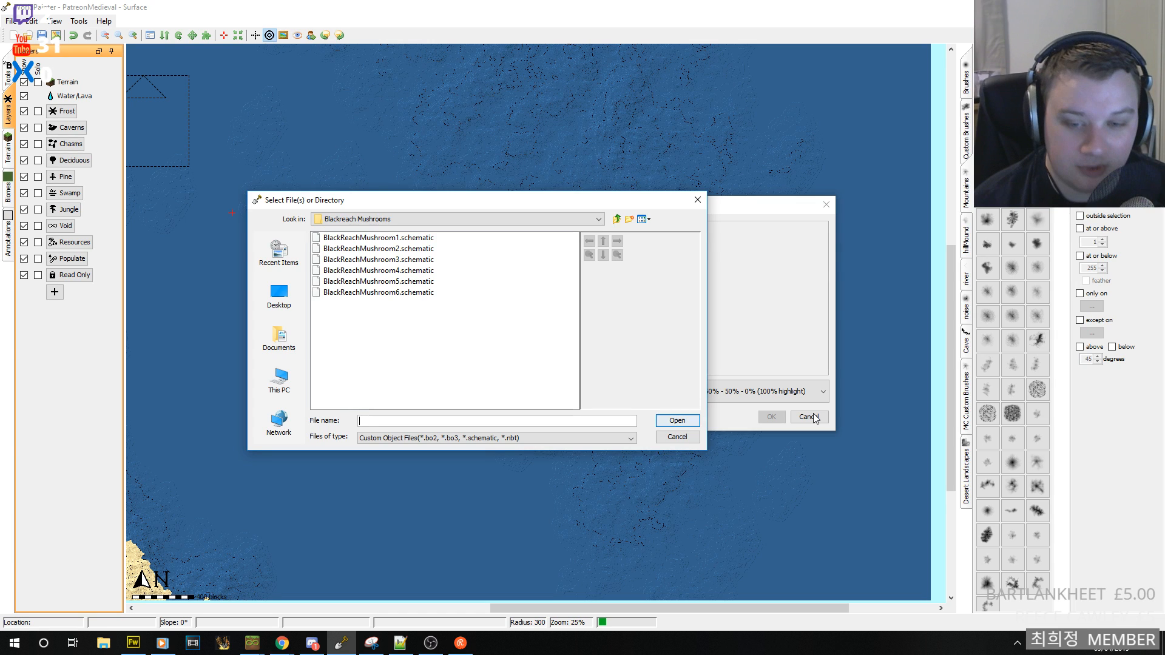
# - Load BlackReachMushroom1.schematic into a new custom object layer, preview it and discard the layer
pyautogui.click(398, 239)
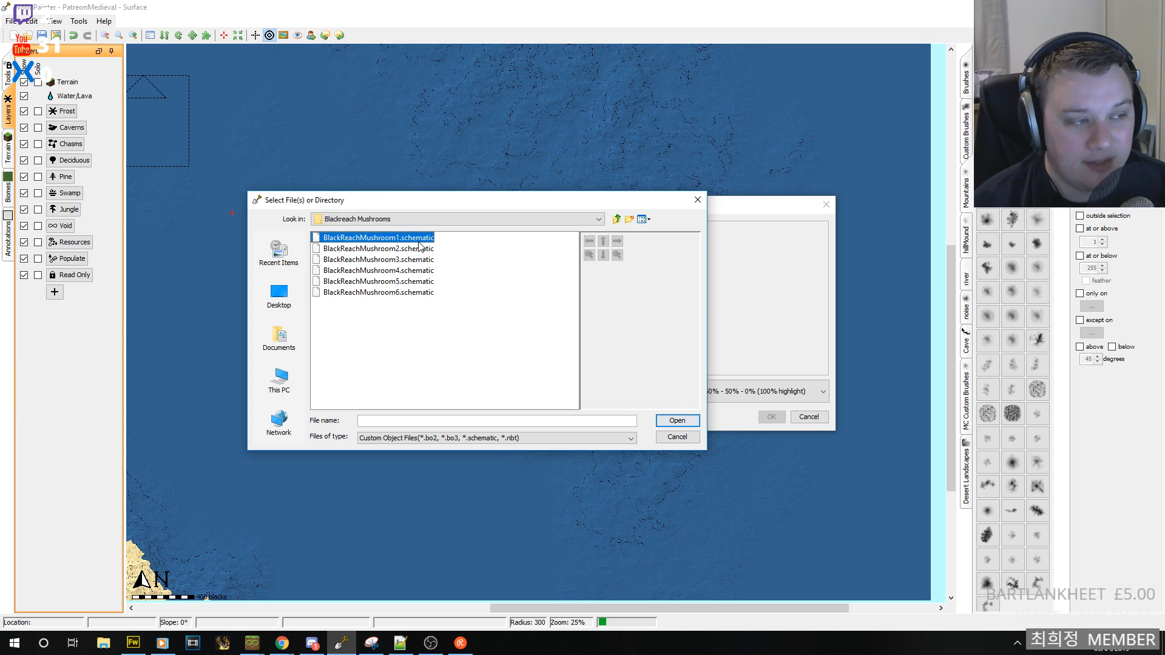
pyautogui.click(660, 421)
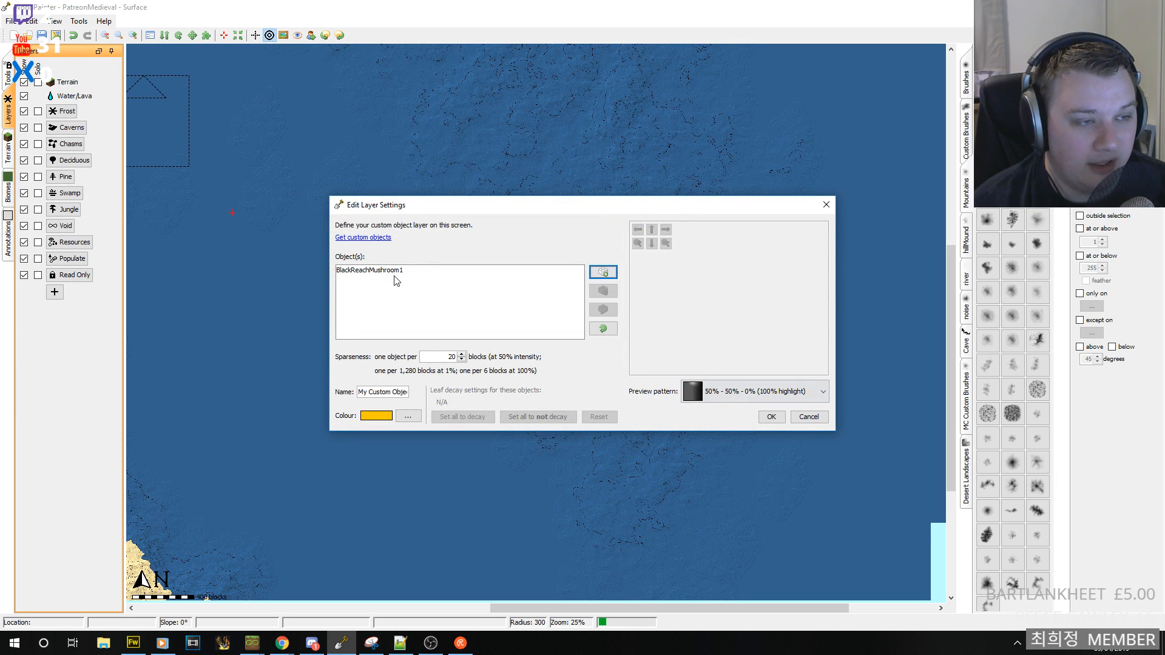
pyautogui.moveTo(671, 341); pyautogui.dragTo(756, 318)
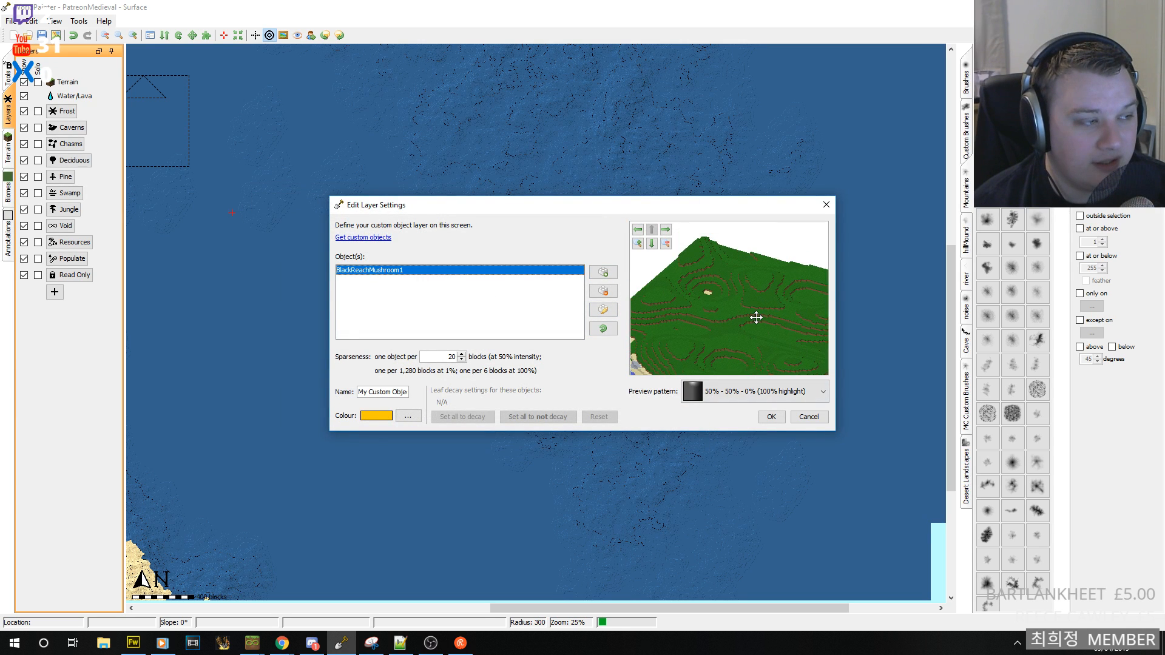
pyautogui.click(807, 419)
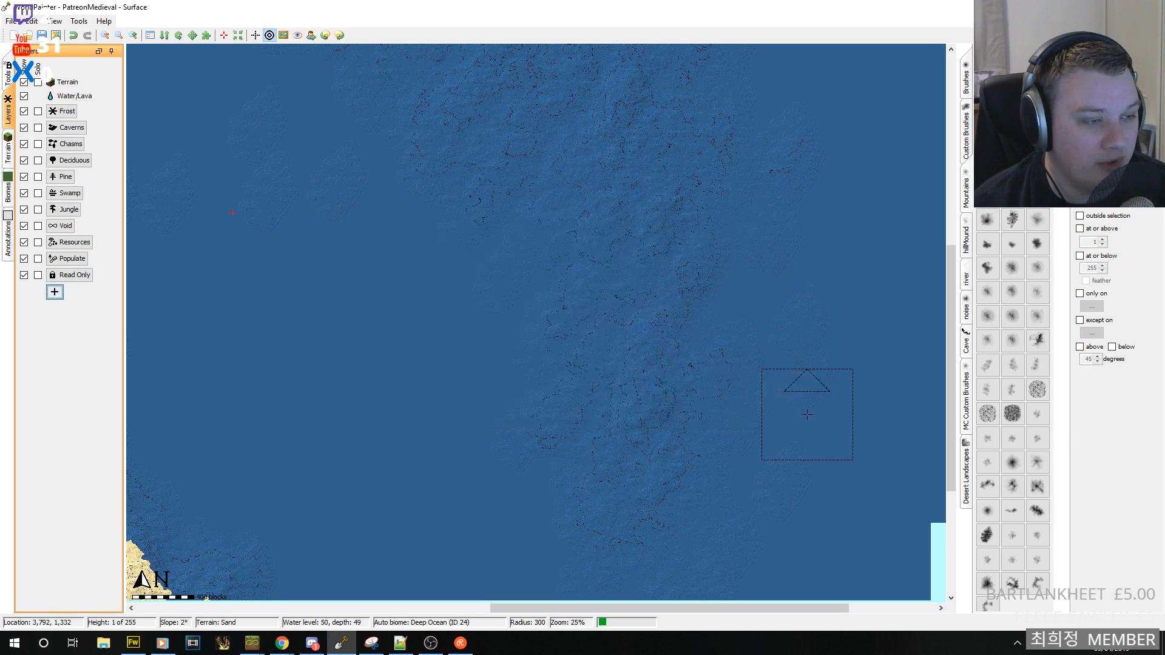
# - Look through the general preferences and the dimension properties, closing both without changes
pyautogui.click(30, 21)
pyautogui.click(92, 196)
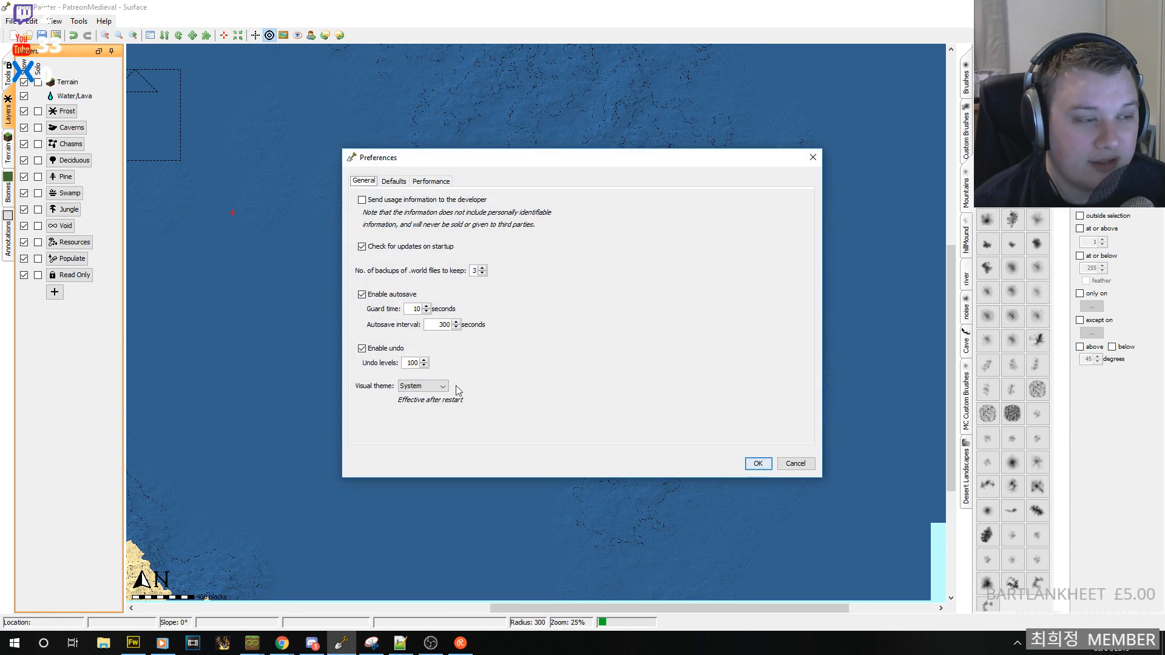
pyautogui.click(796, 463)
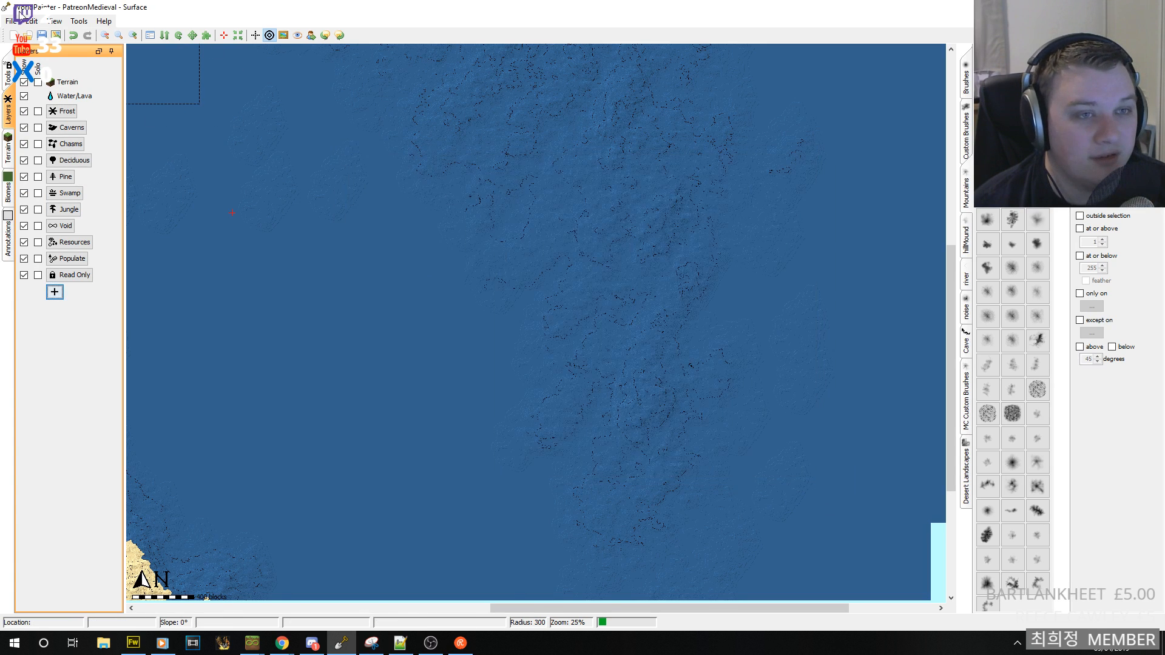
pyautogui.click(9, 20)
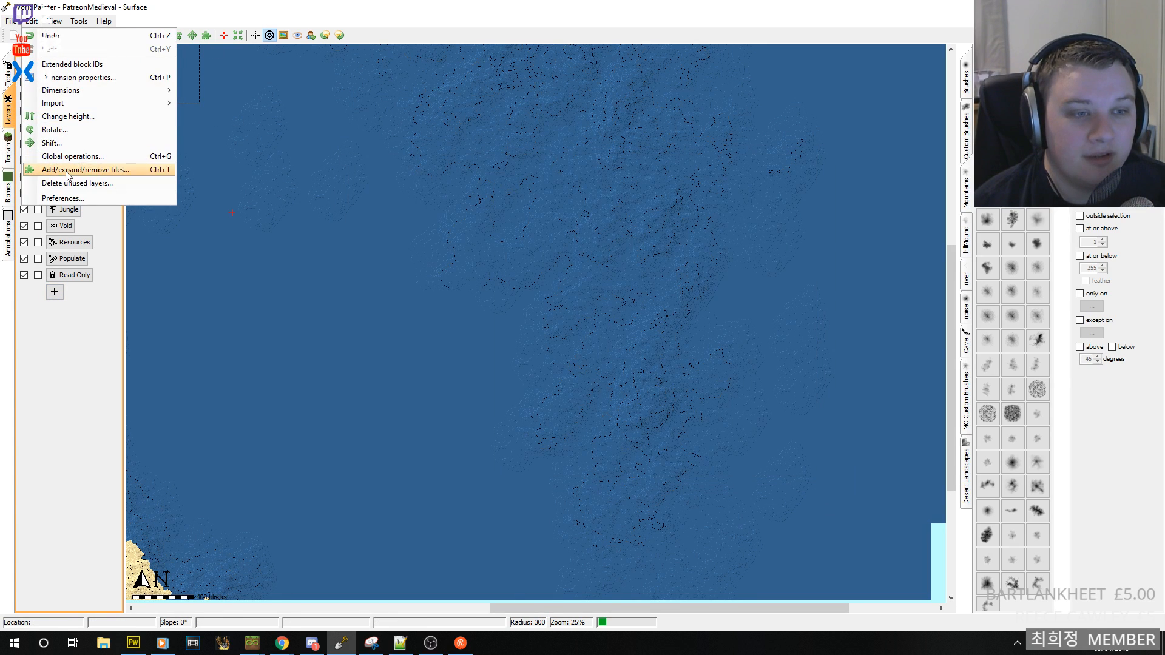
pyautogui.click(60, 77)
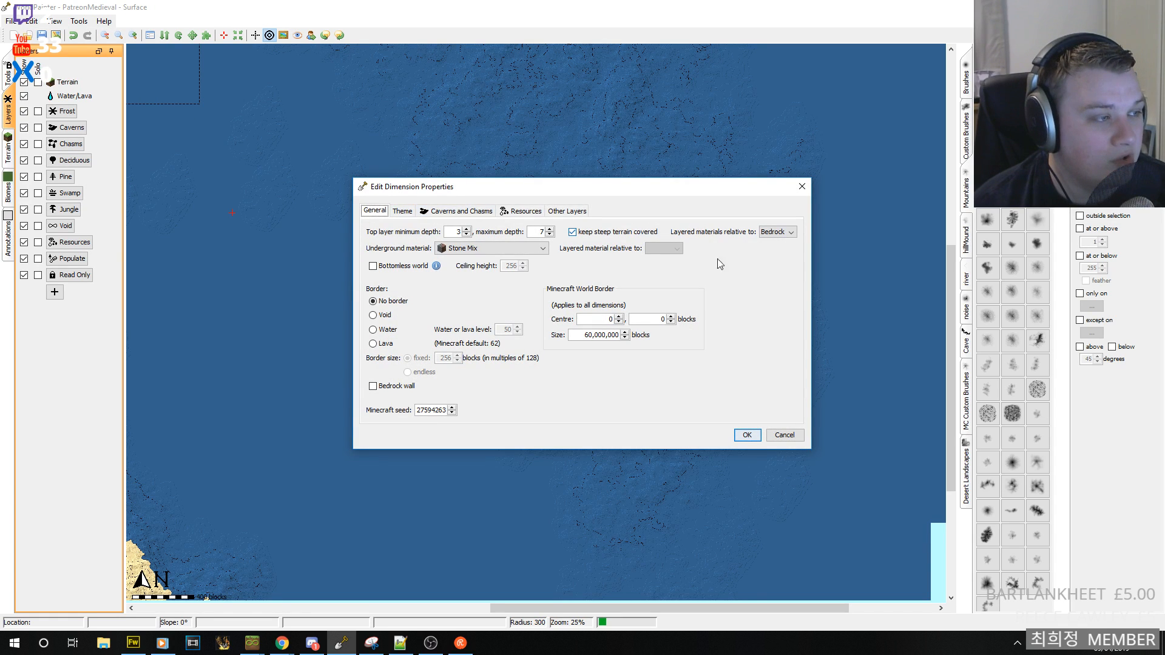
pyautogui.click(799, 440)
pyautogui.click(30, 21)
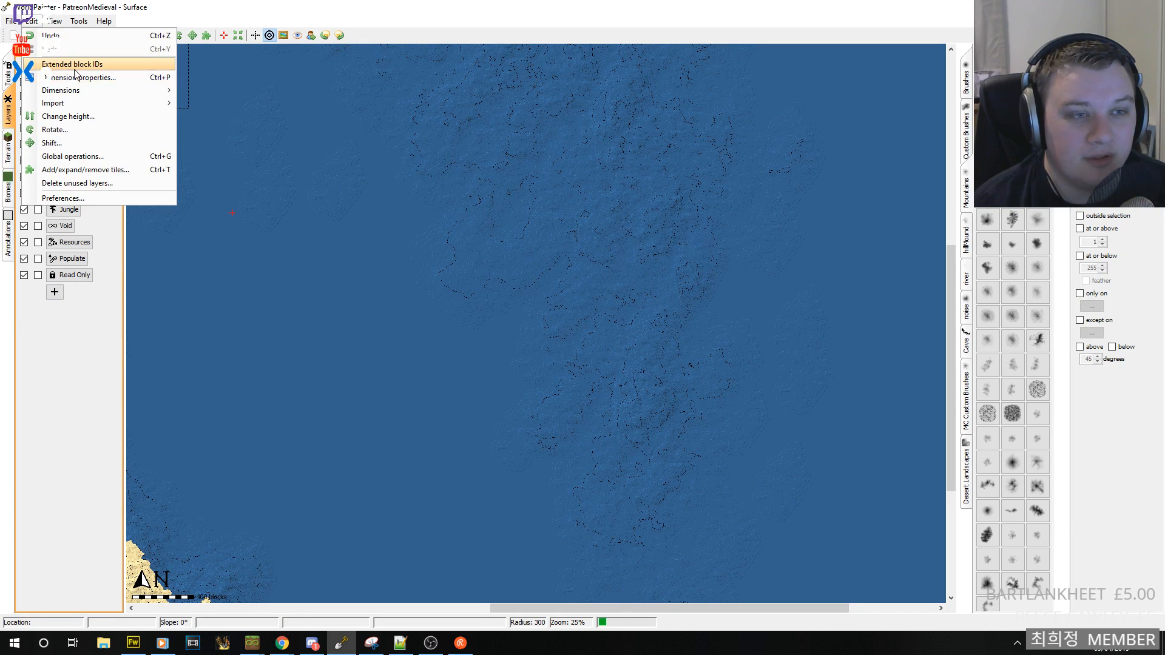
pyautogui.click(74, 70)
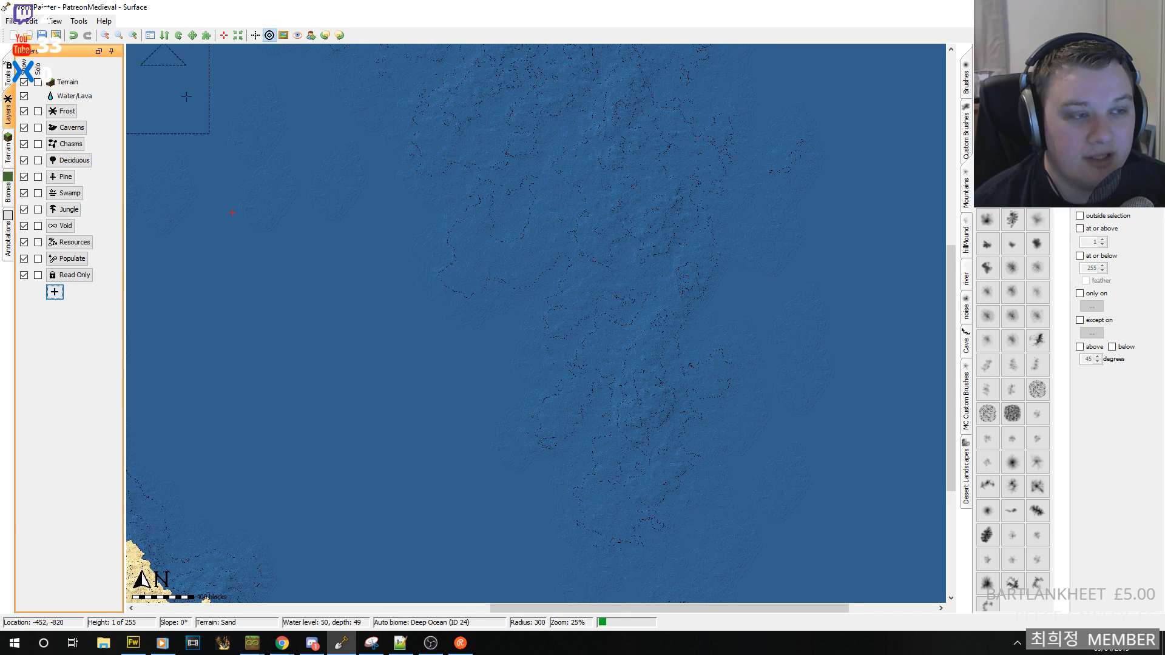
pyautogui.click(55, 292)
pyautogui.click(30, 22)
pyautogui.click(31, 22)
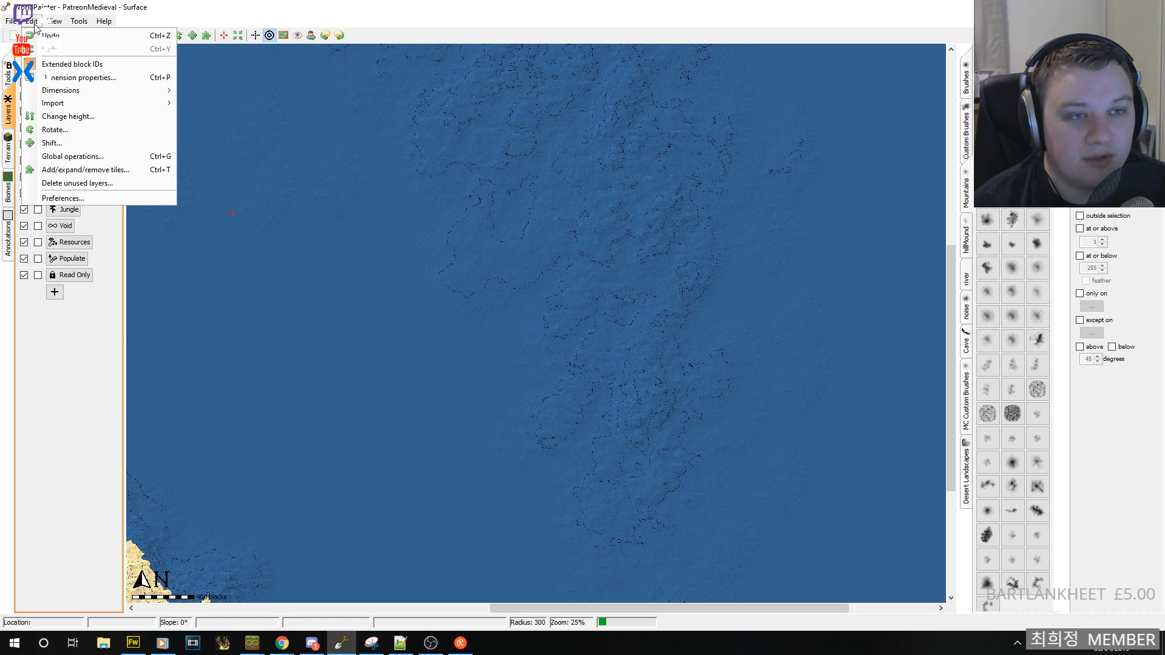
pyautogui.click(261, 4)
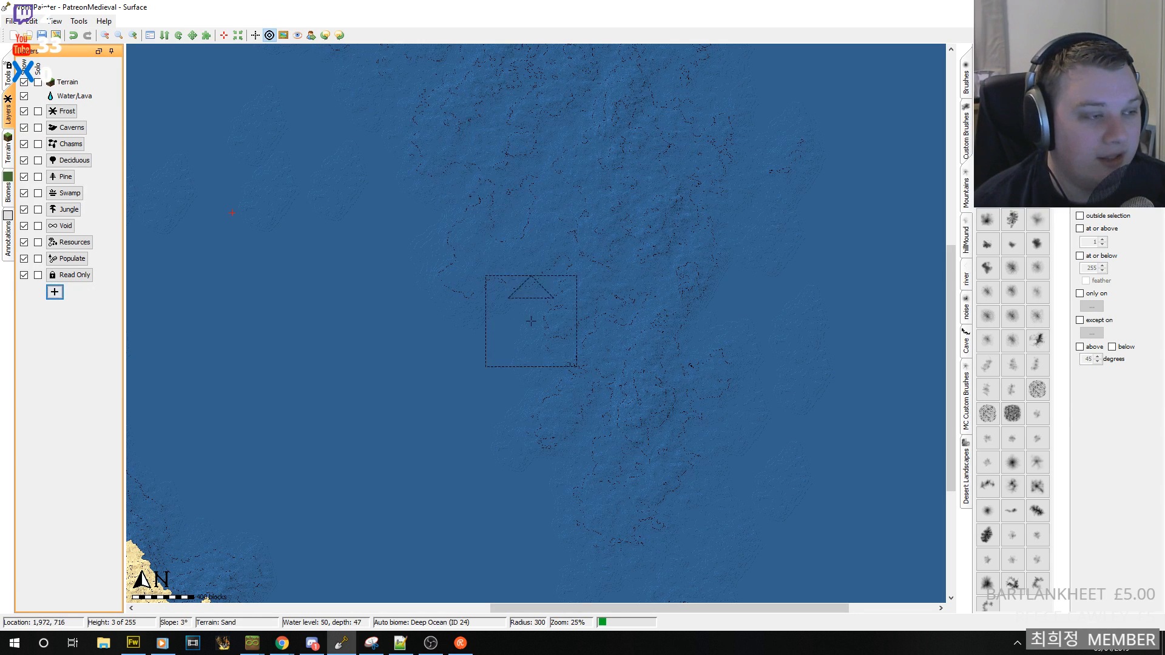
# - Save the world as PatreonMedieval.world
pyautogui.click(8, 74)
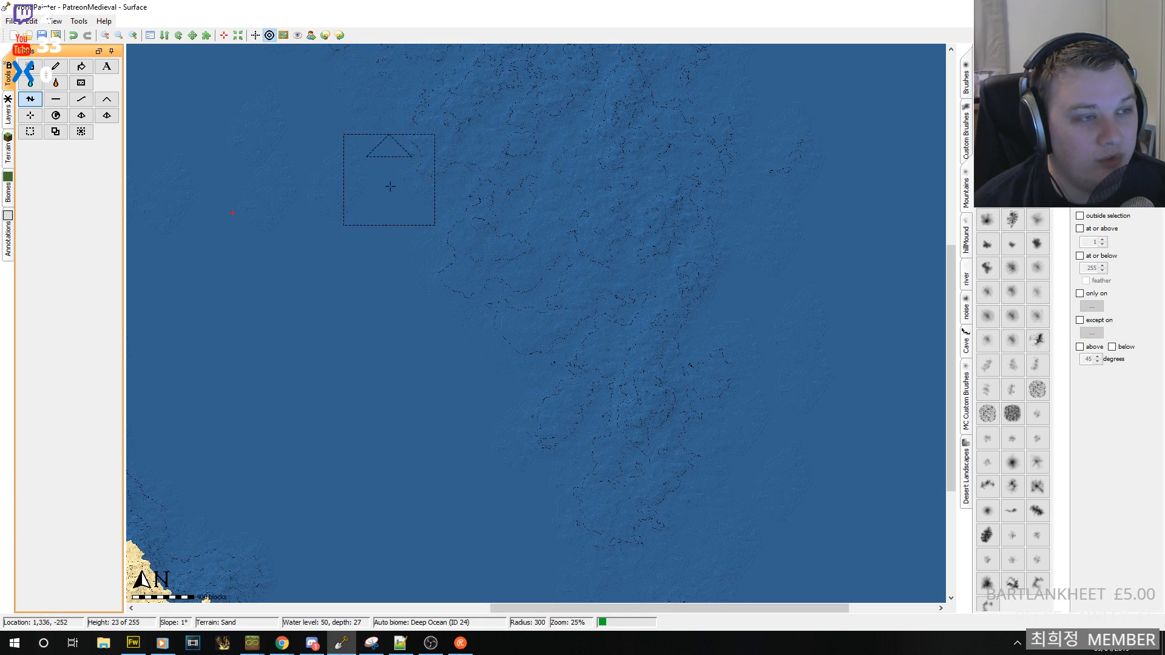
pyautogui.moveTo(453, 211); pyautogui.dragTo(615, 362, button='middle')
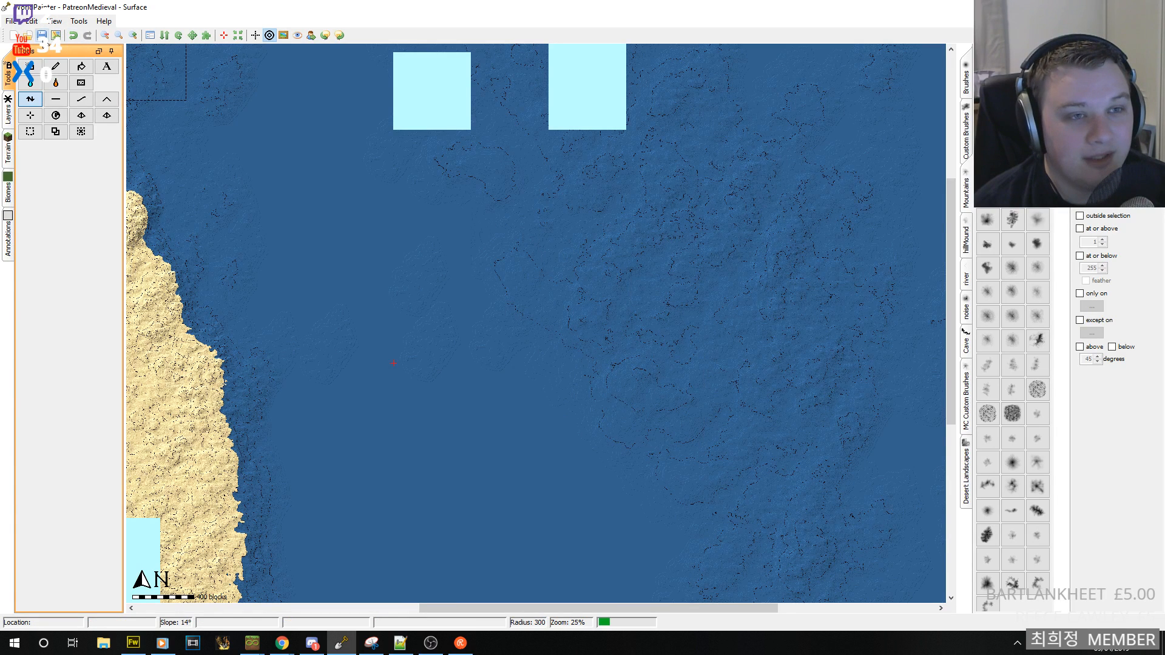
pyautogui.click(41, 36)
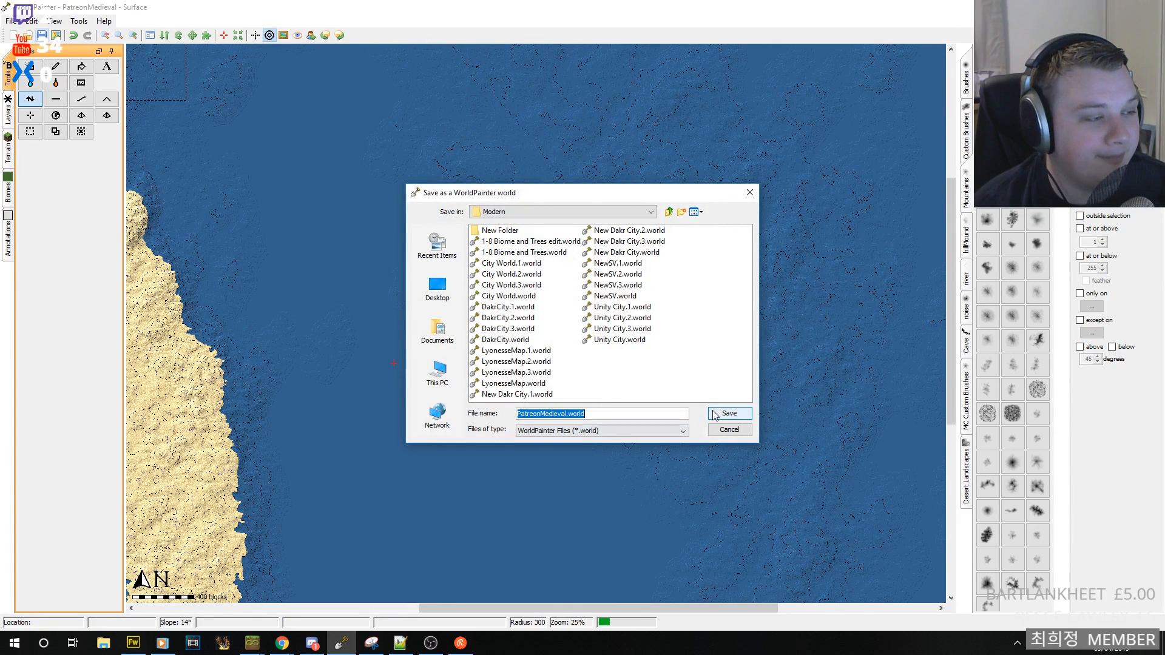
pyautogui.click(716, 413)
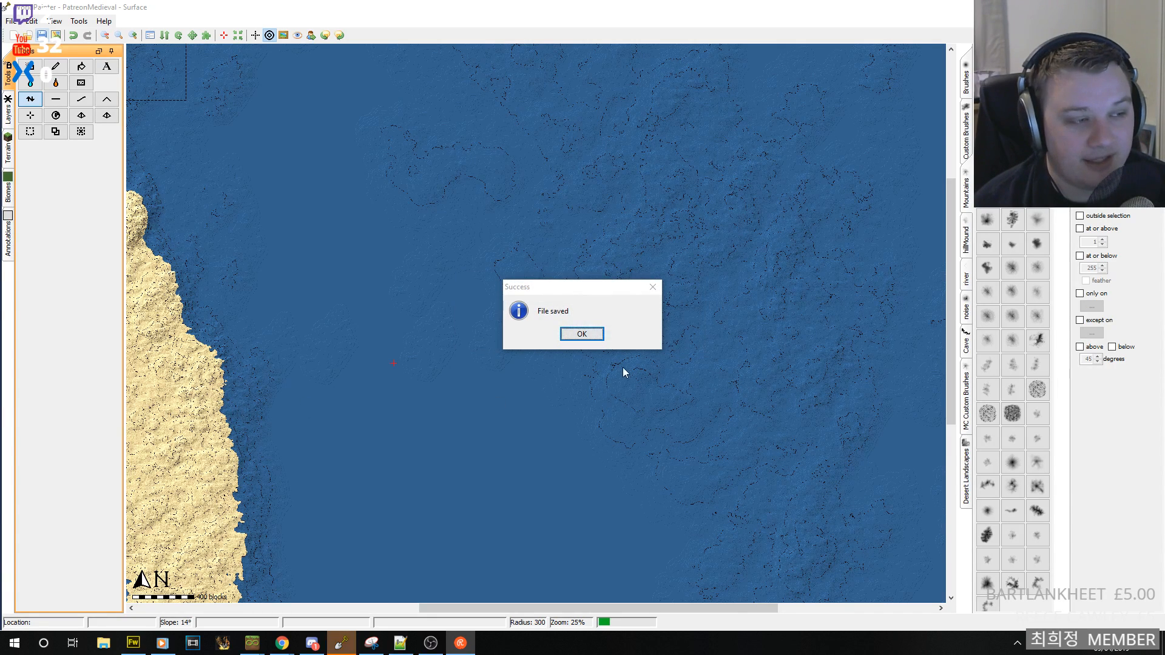
pyautogui.click(581, 334)
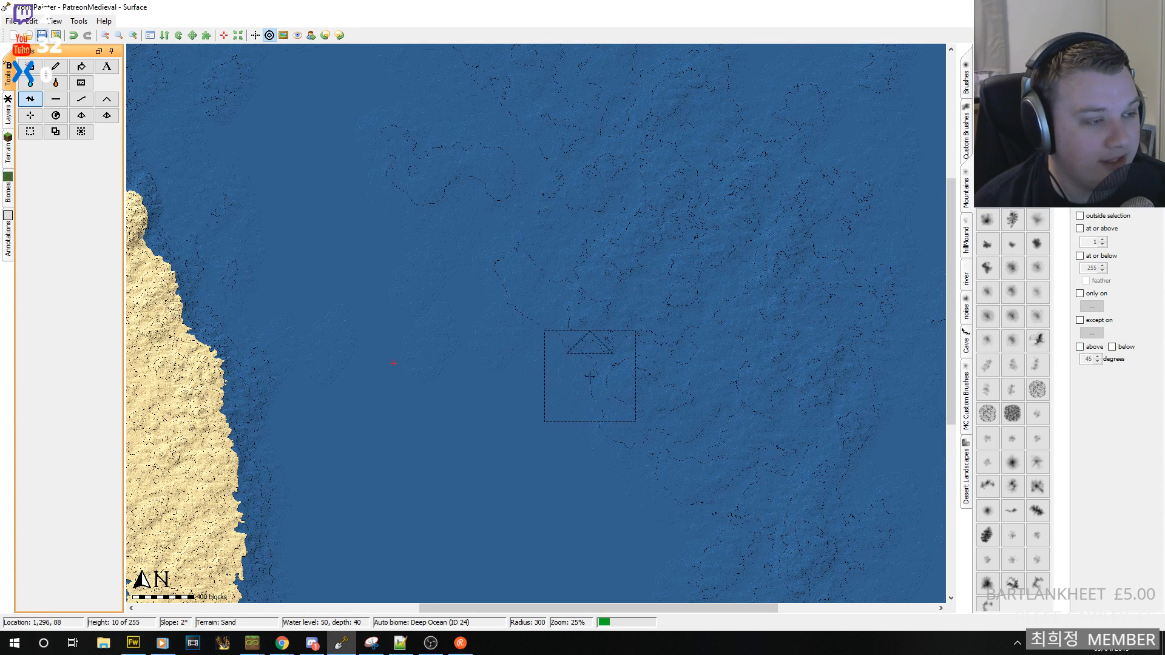
# - Raise scattered patches of uneven seabed in the deep water between the continent's east coast and the mid-ocean ridge
pyautogui.moveTo(551, 304); pyautogui.dragTo(541, 292, button='middle')
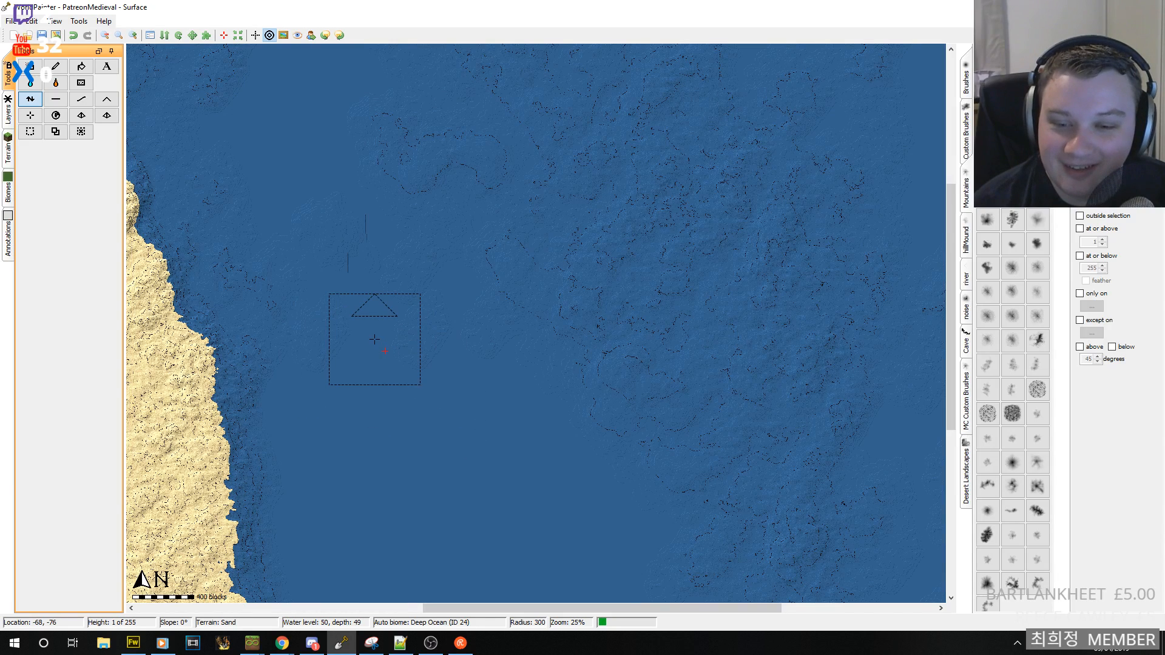
pyautogui.moveTo(486, 410); pyautogui.dragTo(471, 289, button='middle')
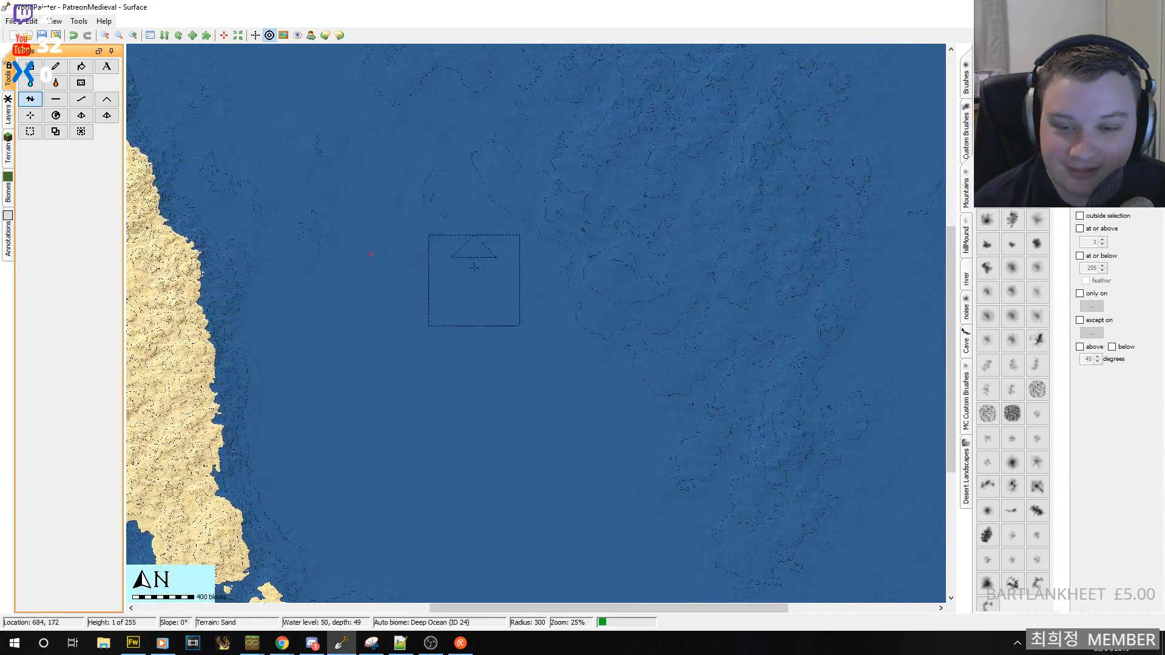
pyautogui.moveTo(586, 293); pyautogui.dragTo(578, 275, button='middle')
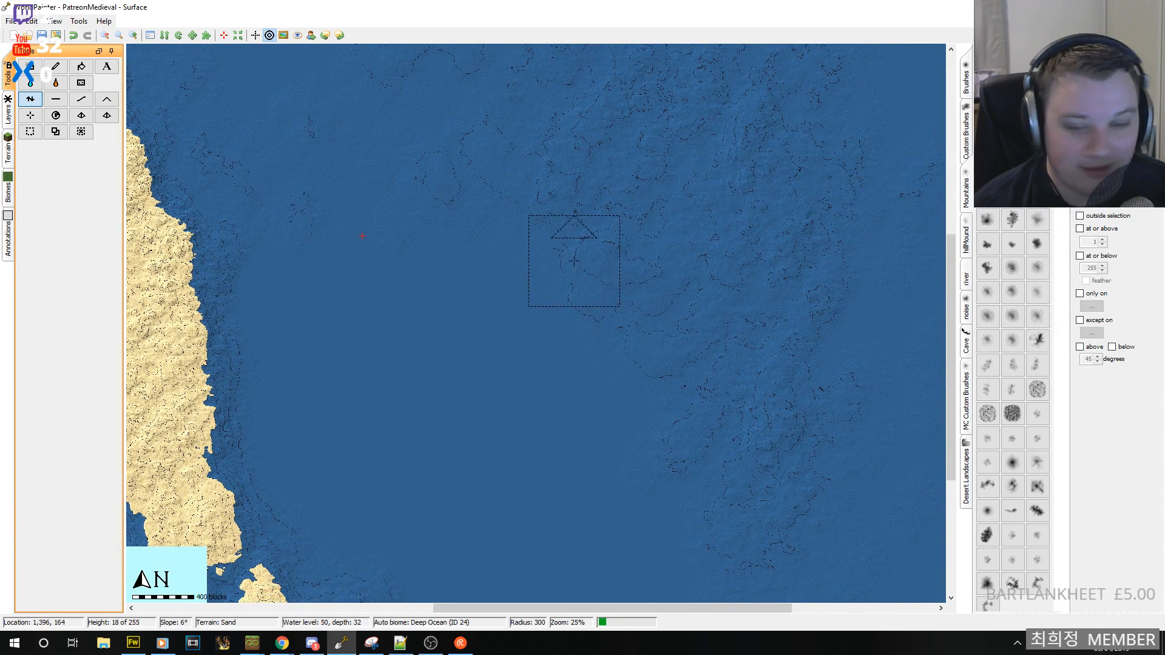
pyautogui.moveTo(635, 390)
pyautogui.mouseDown(button='middle')
pyautogui.moveTo(636, 406)
pyautogui.moveTo(574, 340)
pyautogui.mouseUp(button='middle')
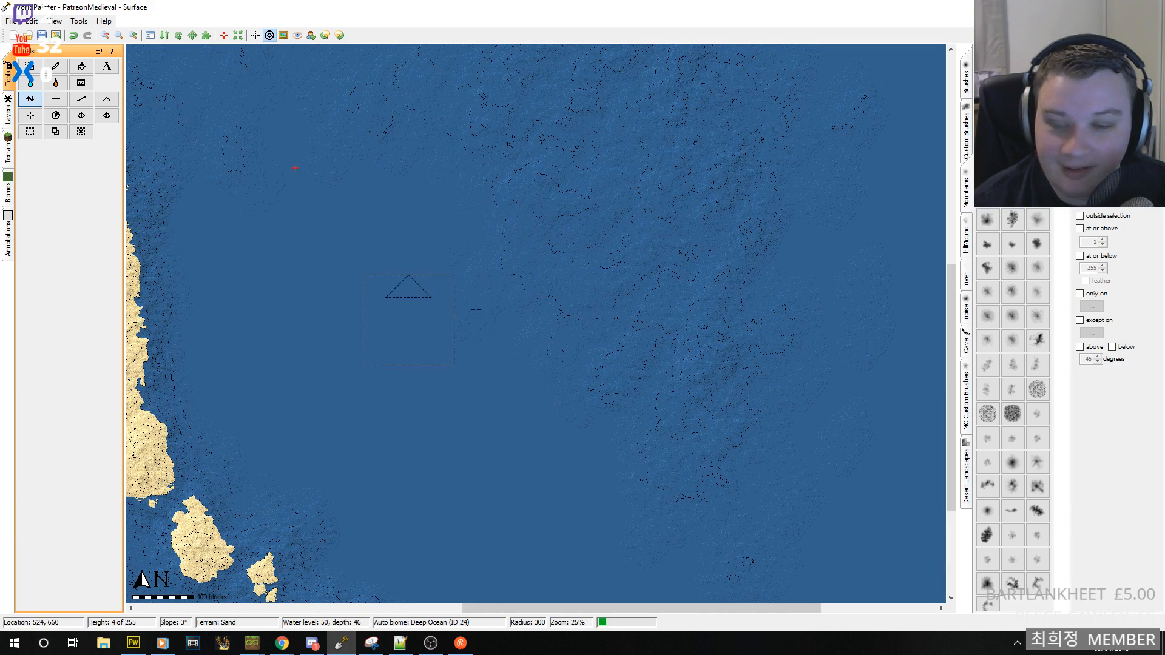
pyautogui.moveTo(491, 209); pyautogui.dragTo(647, 416, button='middle')
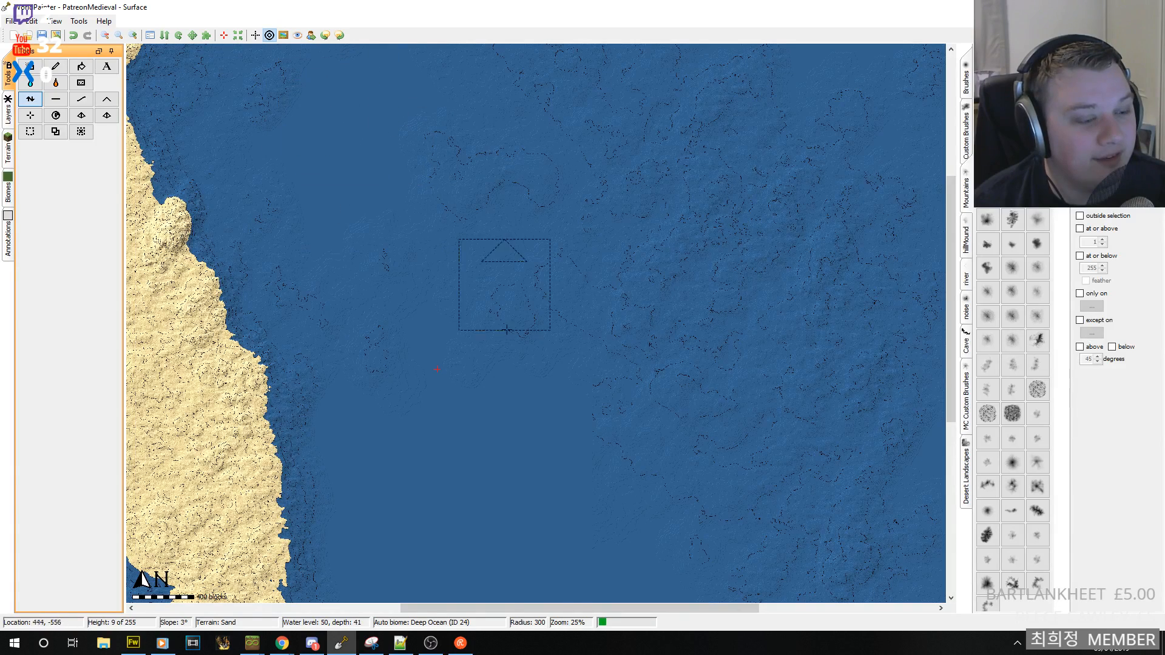
pyautogui.moveTo(530, 410); pyautogui.dragTo(530, 426, button='middle')
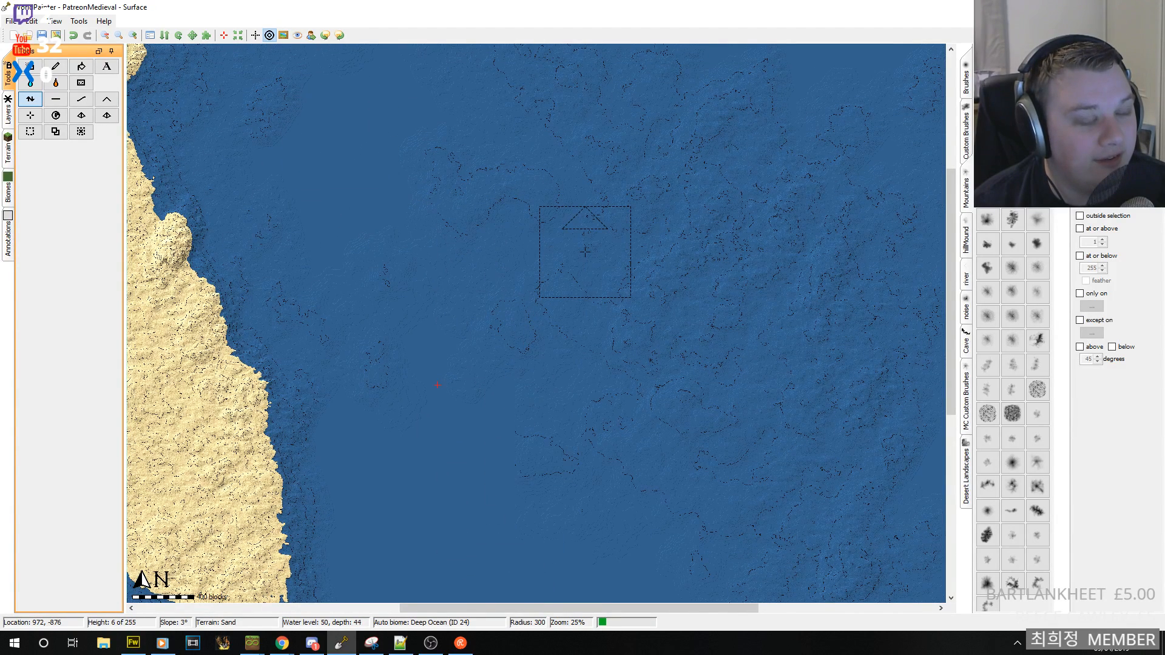
pyautogui.moveTo(511, 258); pyautogui.dragTo(536, 314, button='middle')
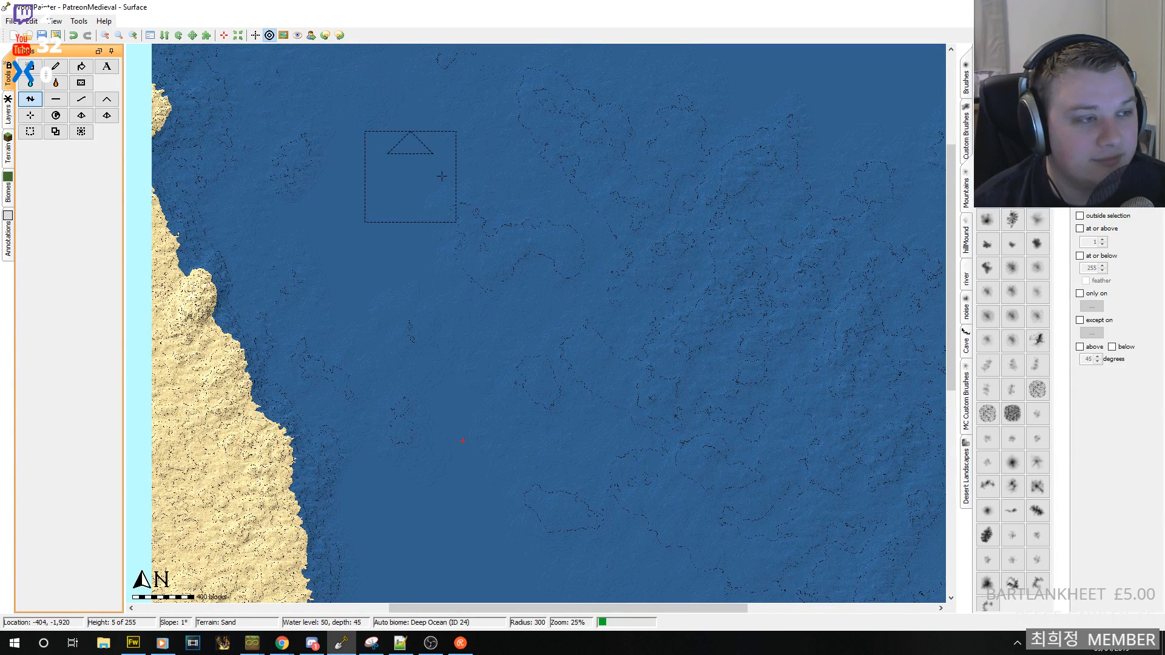
pyautogui.moveTo(499, 214); pyautogui.dragTo(551, 315, button='middle')
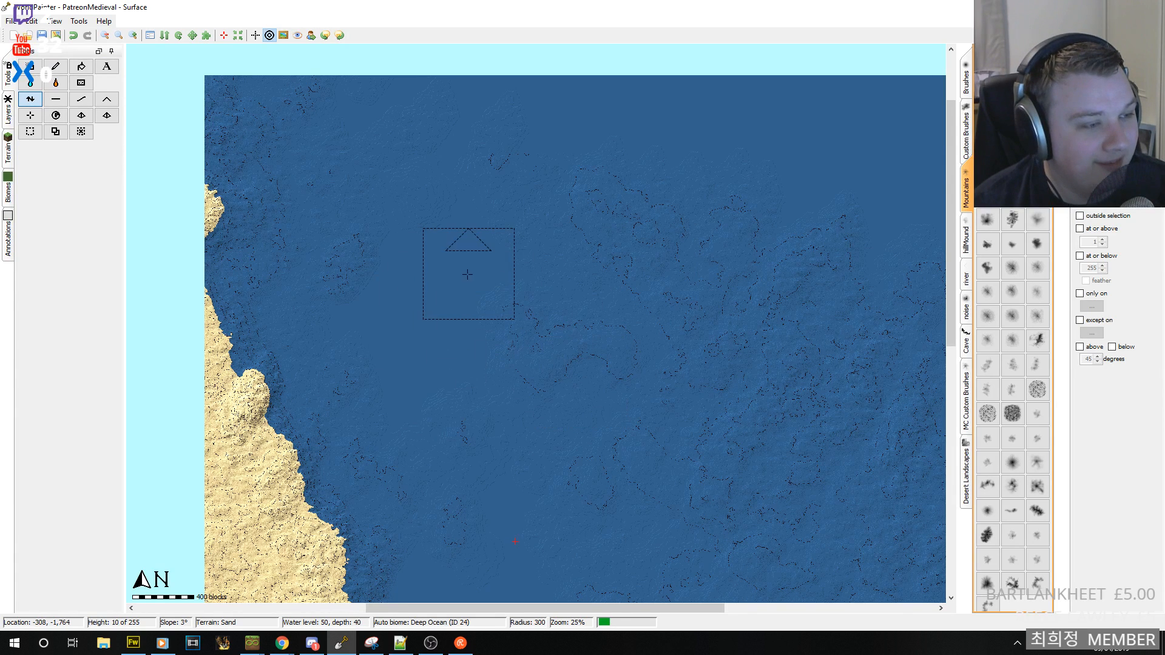
# - Raise another uneven seabed patch off the continent's northeastern coast and review the whole eastern ocean at 12% zoom
pyautogui.click(133, 35)
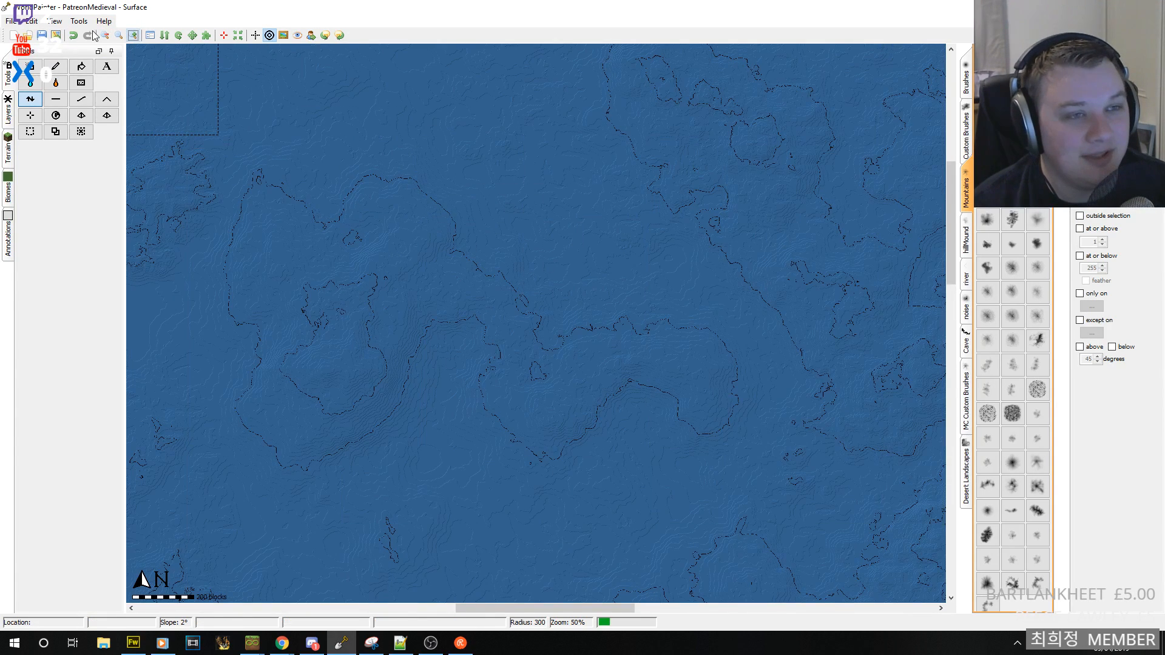
pyautogui.click(105, 35)
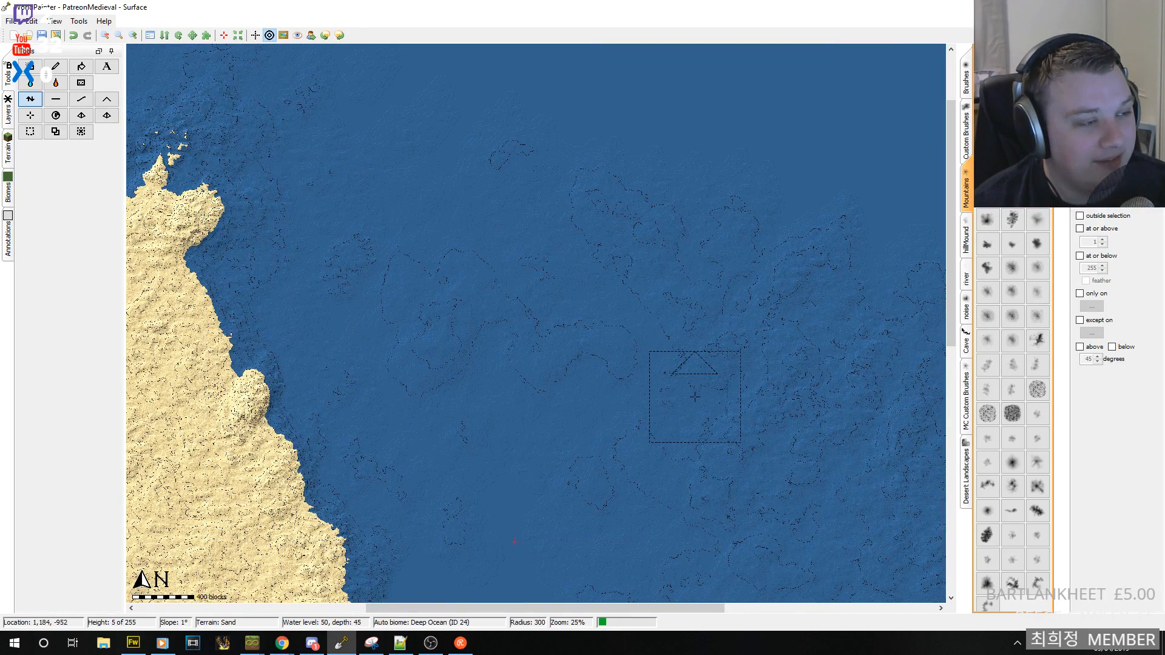
pyautogui.moveTo(459, 318); pyautogui.dragTo(698, 490, button='middle')
pyautogui.moveTo(581, 326); pyautogui.dragTo(457, 214, button='middle')
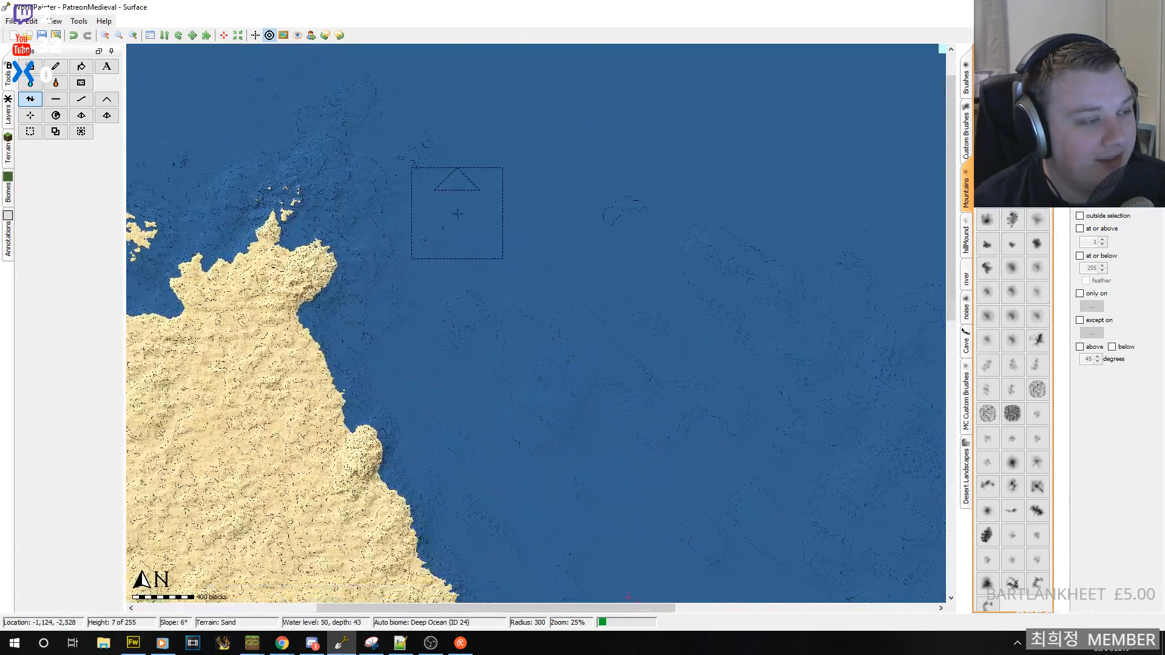
pyautogui.click(107, 37)
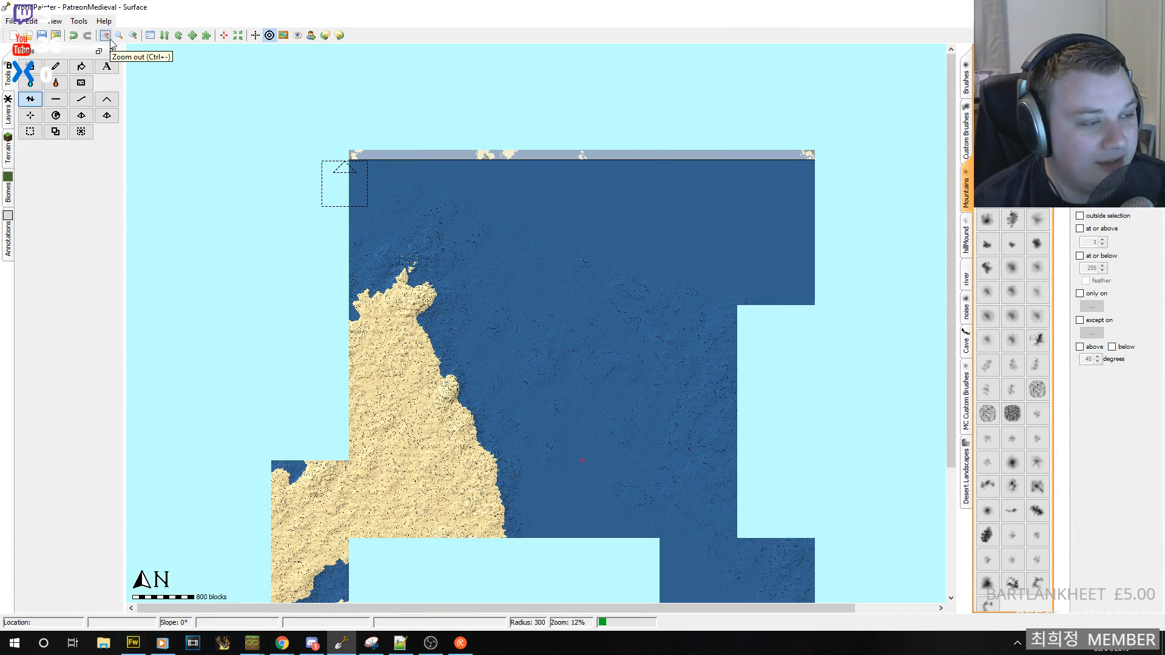
pyautogui.moveTo(424, 289); pyautogui.dragTo(346, 222, button='middle')
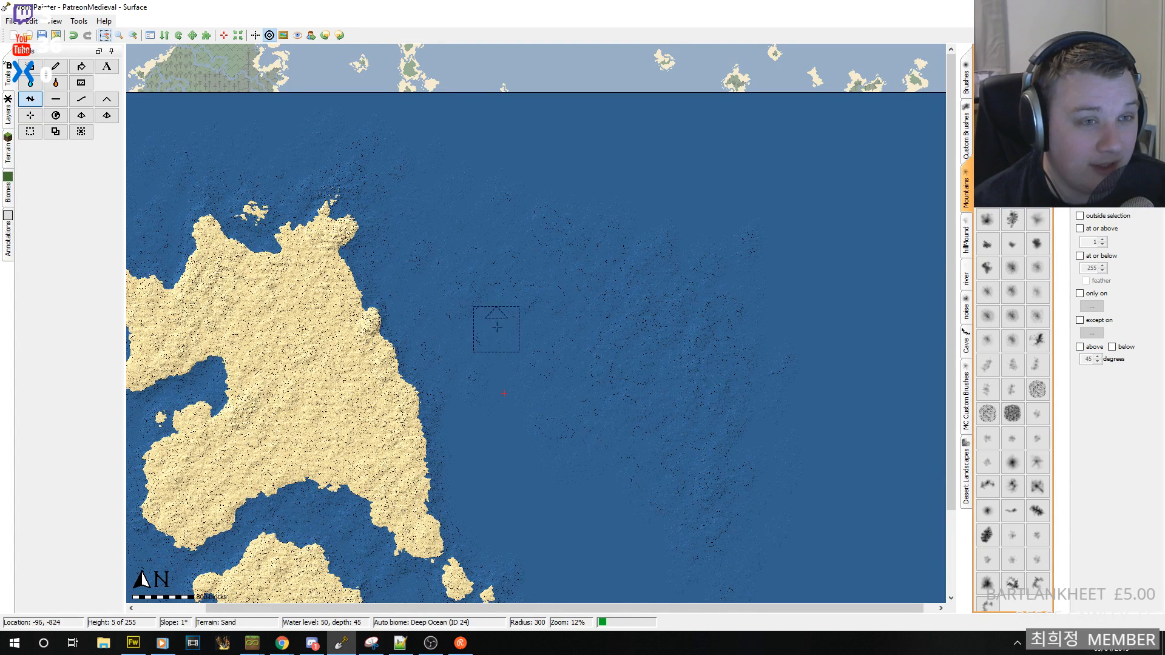
pyautogui.moveTo(496, 333); pyautogui.dragTo(506, 309, button='middle')
# - Set up the Pencil tool to paint with the orange annotation colour
pyautogui.click(9, 225)
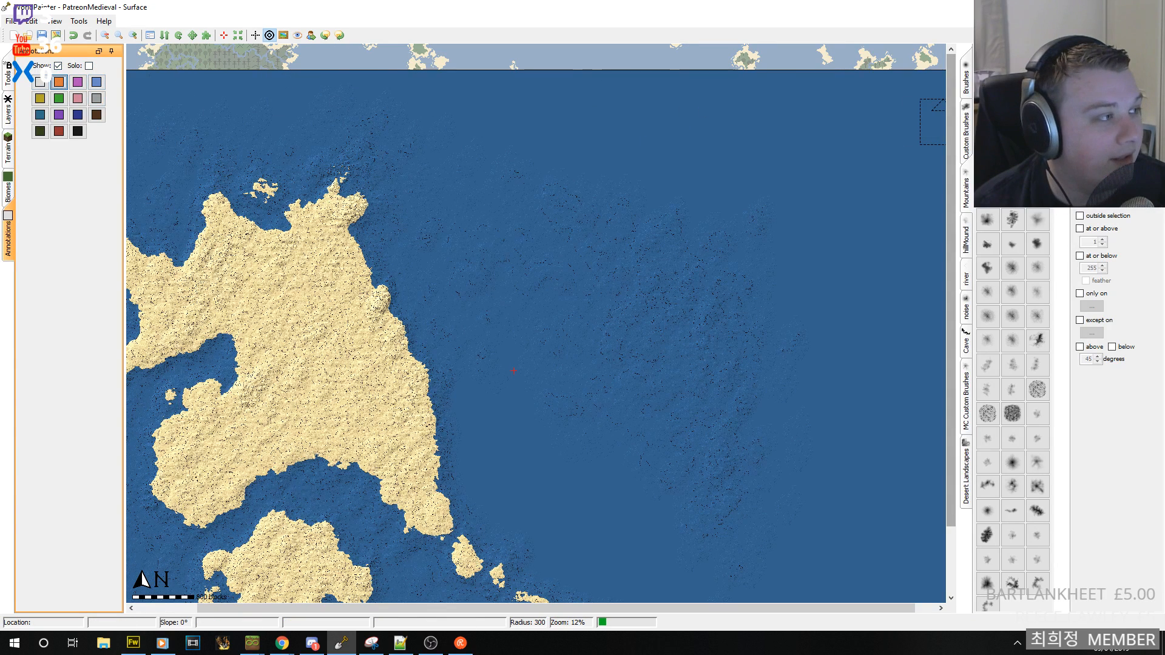
pyautogui.click(8, 74)
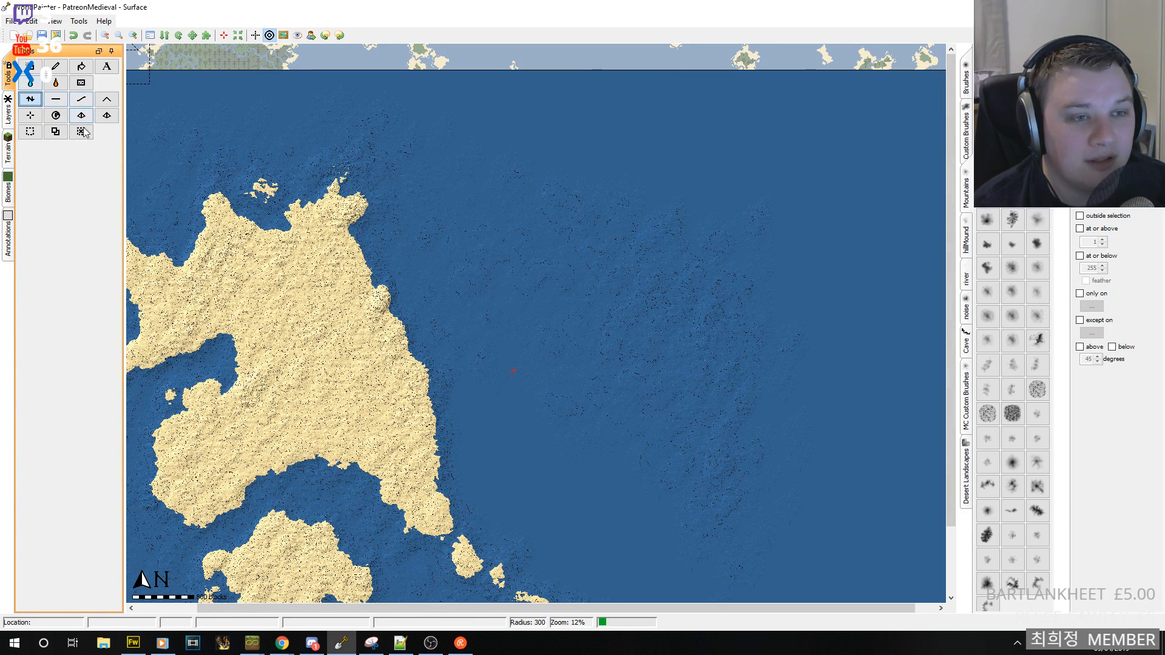
pyautogui.click(56, 69)
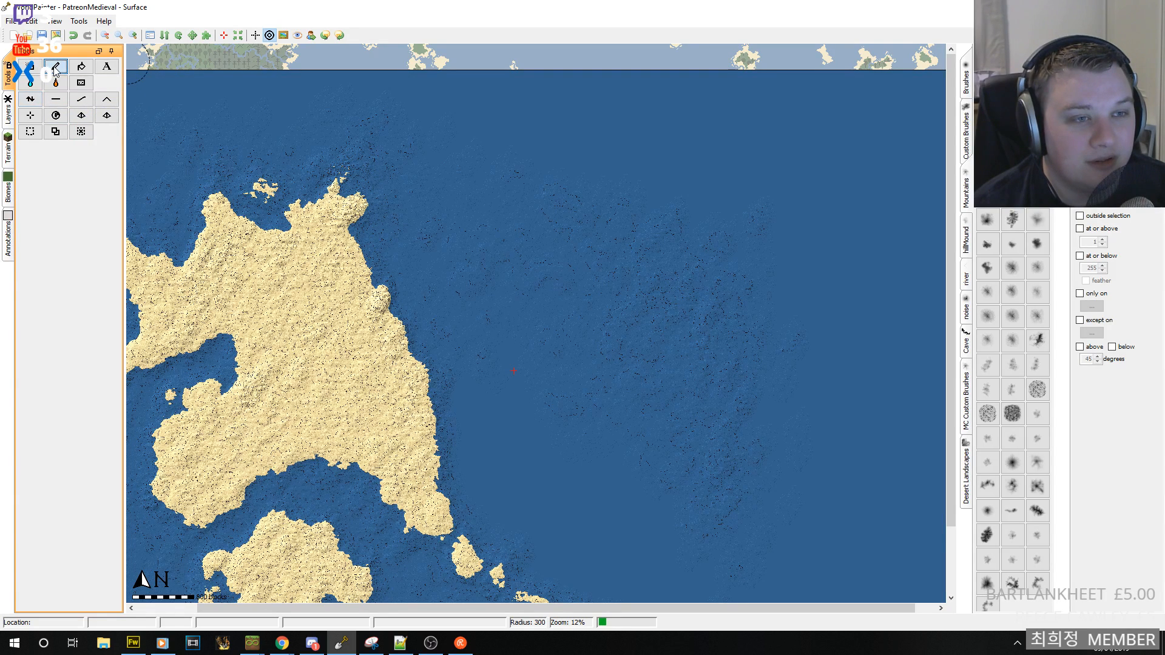
pyautogui.click(8, 112)
pyautogui.click(7, 188)
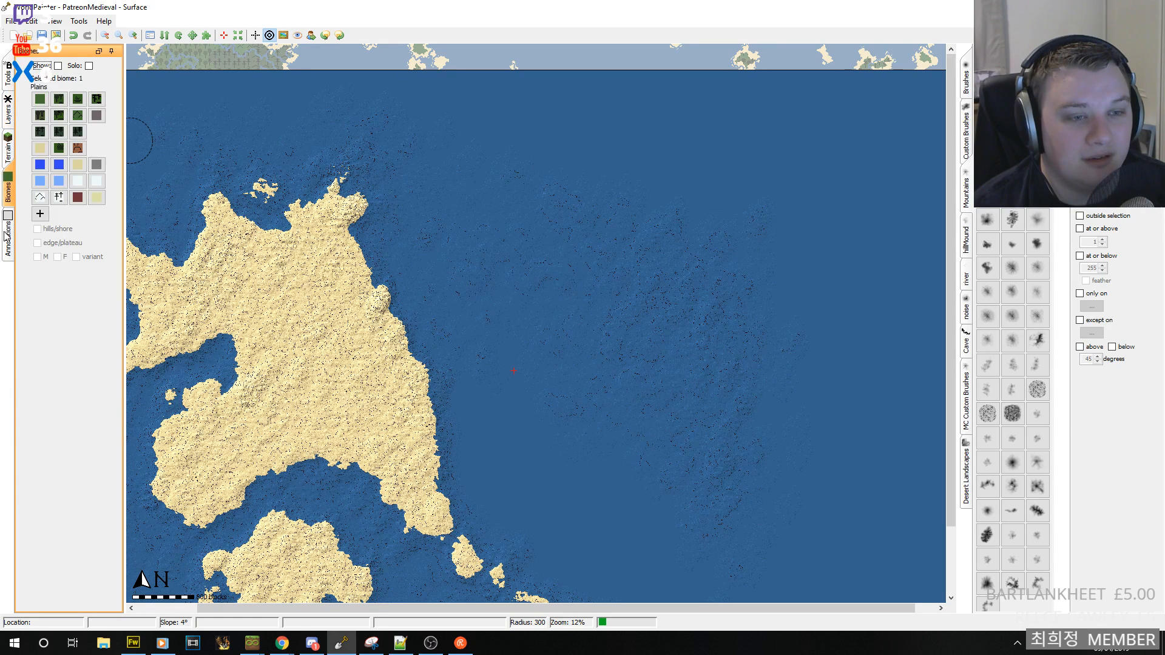
pyautogui.click(8, 237)
pyautogui.click(59, 82)
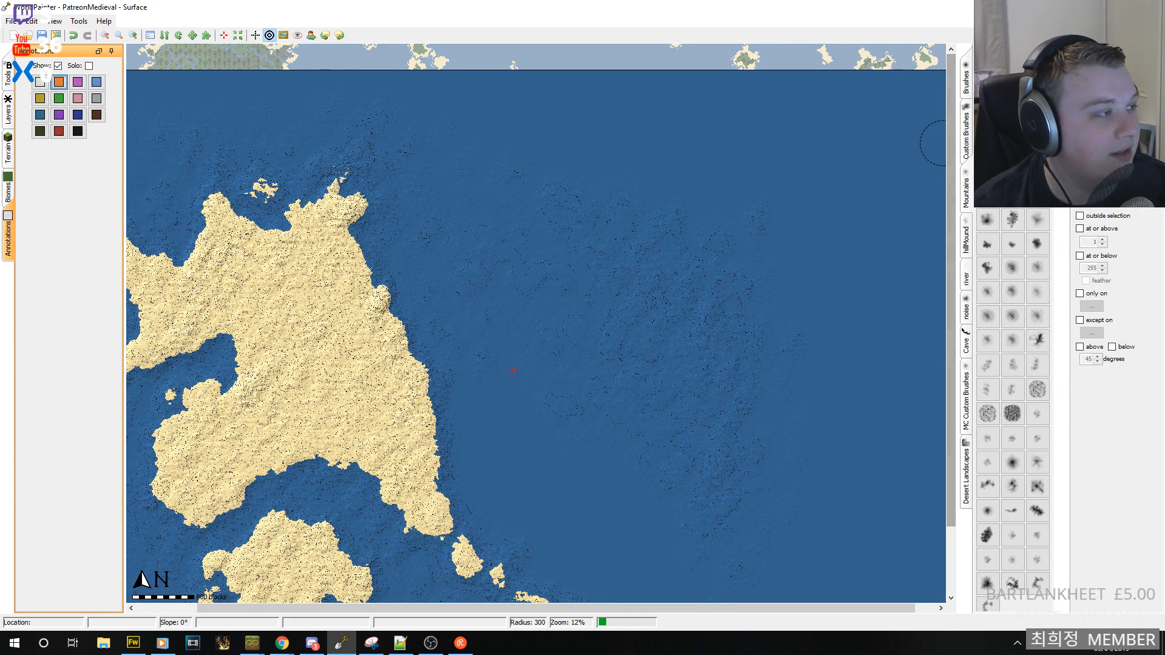
# - Paint a slanted orange annotation line across the mid-ocean ridge's southern end with a standard brush of radius 142
pyautogui.click(966, 81)
pyautogui.moveTo(649, 250); pyautogui.dragTo(551, 140, button='middle')
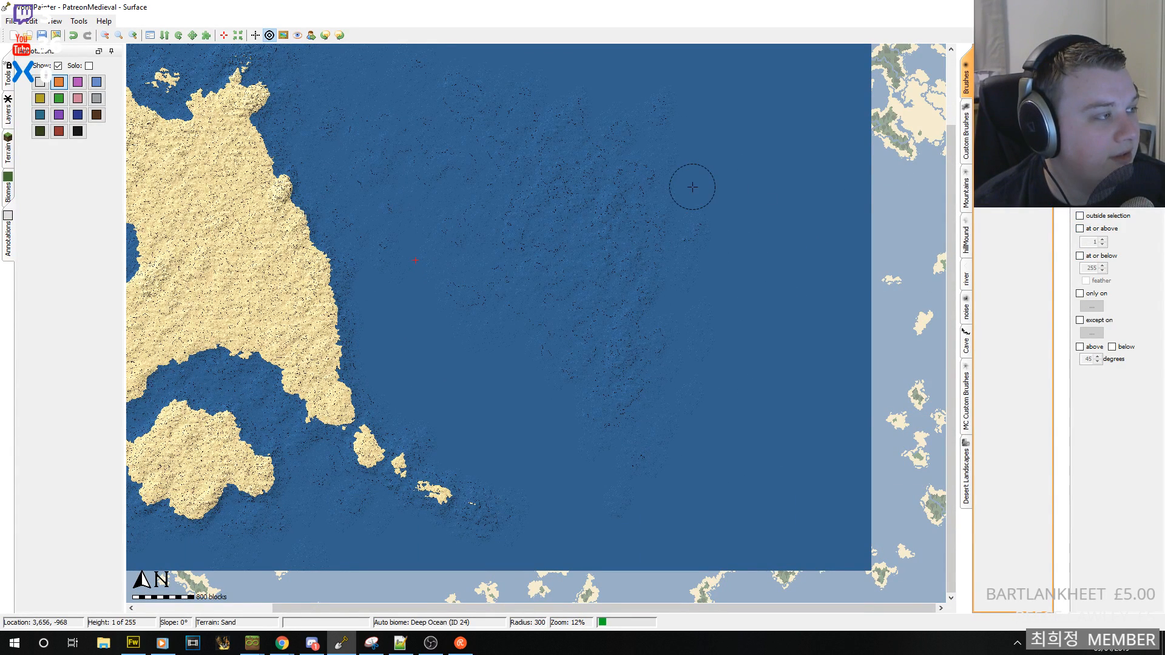
pyautogui.scroll(3, 537, 190)
pyautogui.scroll(-4, 537, 190)
pyautogui.moveTo(575, 182)
pyautogui.mouseDown(button='middle')
pyautogui.moveTo(619, 339)
pyautogui.moveTo(777, 299)
pyautogui.moveTo(703, 315)
pyautogui.mouseUp(button='middle')
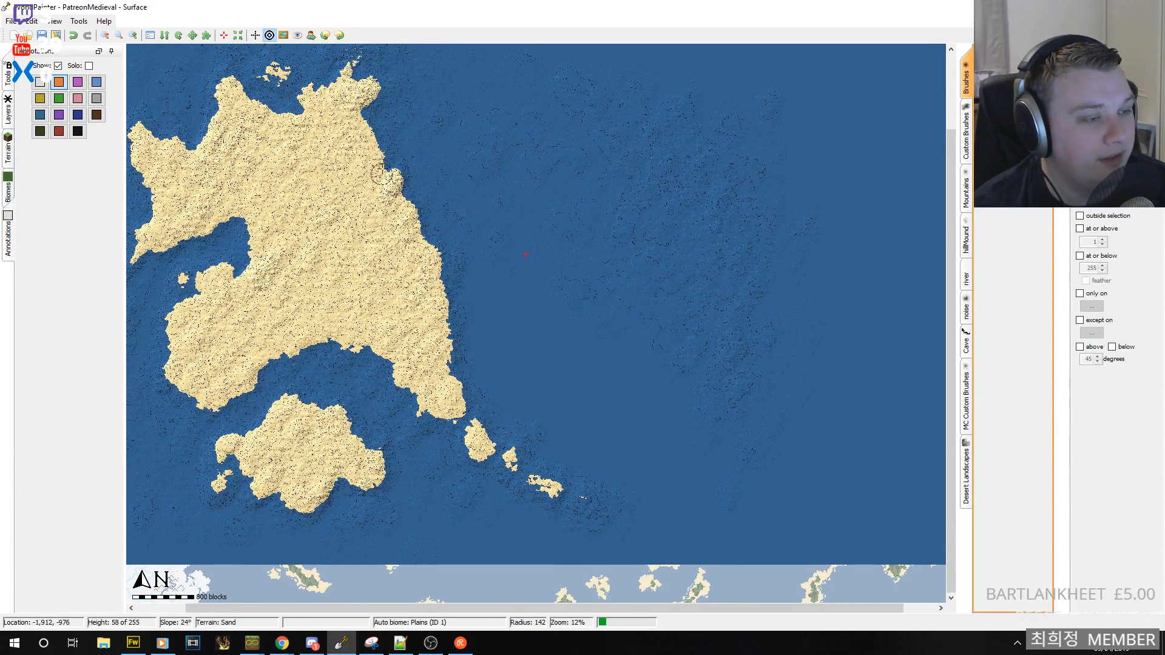
pyautogui.moveTo(754, 419); pyautogui.dragTo(657, 499, button='middle')
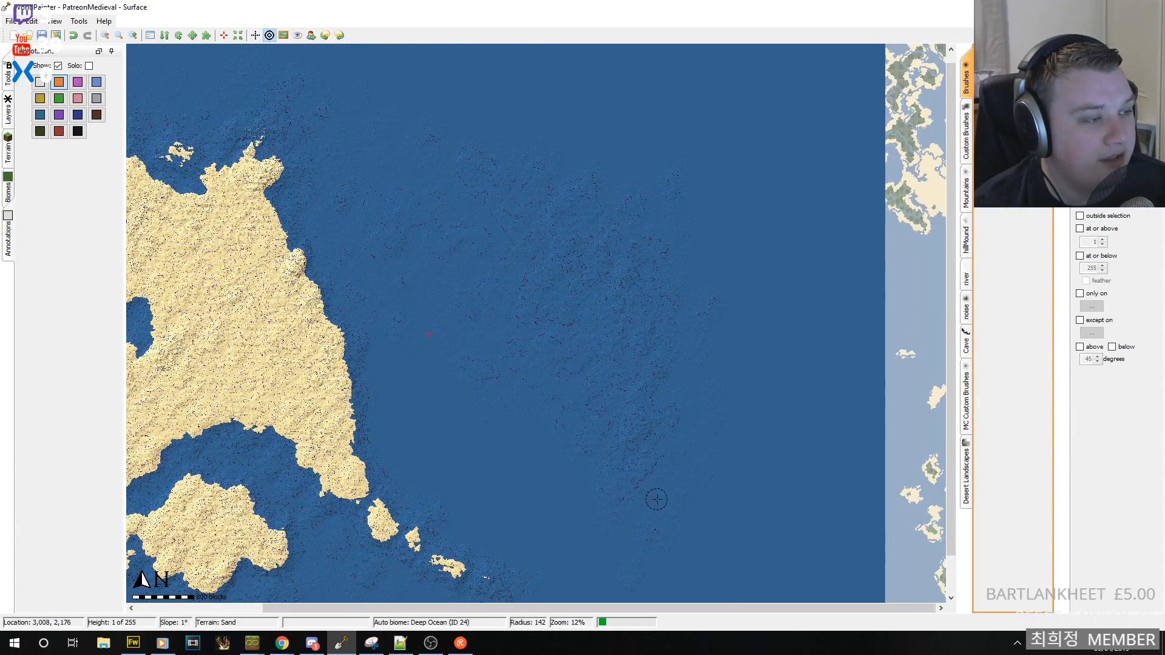
pyautogui.click(557, 534)
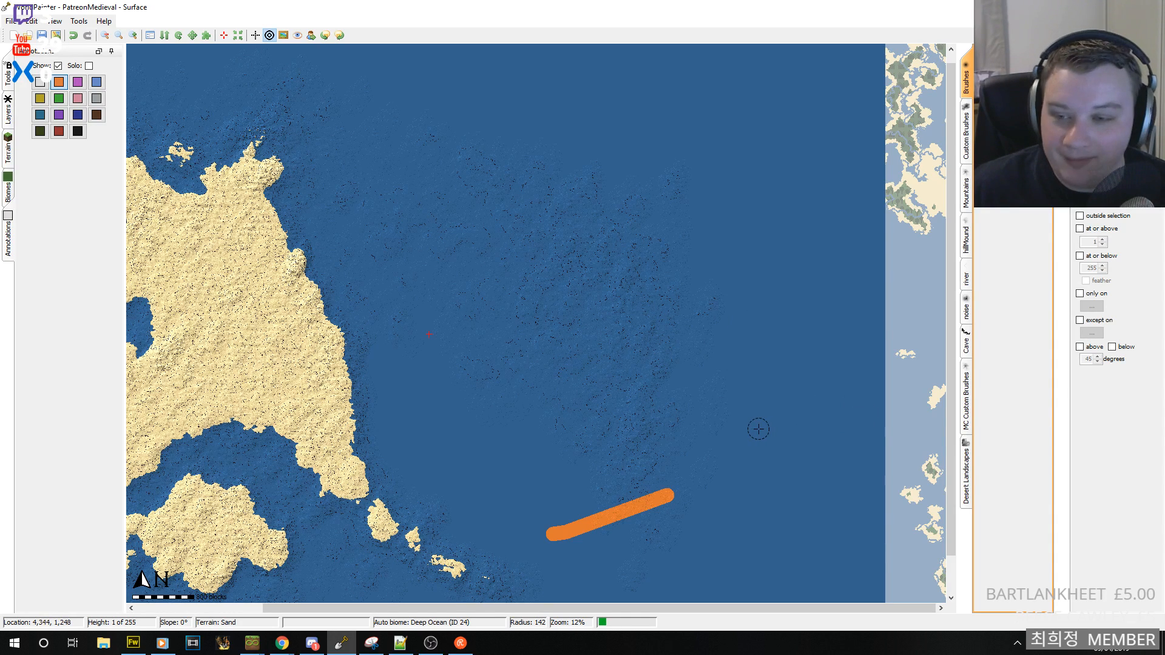
# - Extend the orange annotation line from its eastern end northward along the east side of the mid-ocean ridge
pyautogui.moveTo(661, 495); pyautogui.dragTo(653, 442, button='middle')
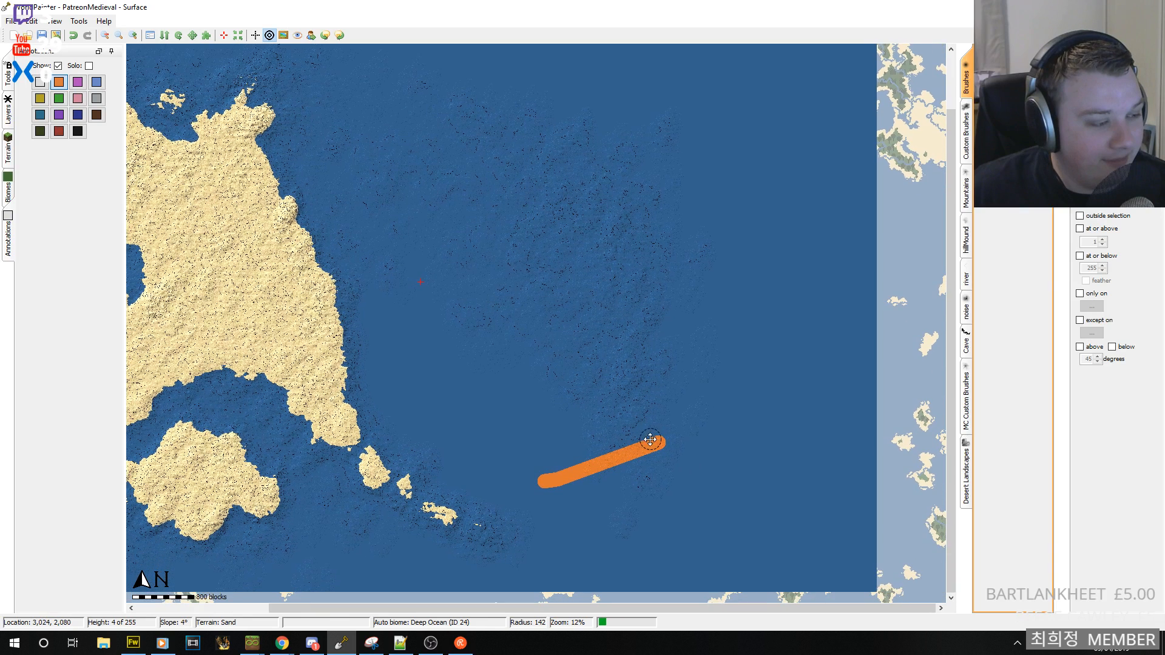
pyautogui.click(133, 34)
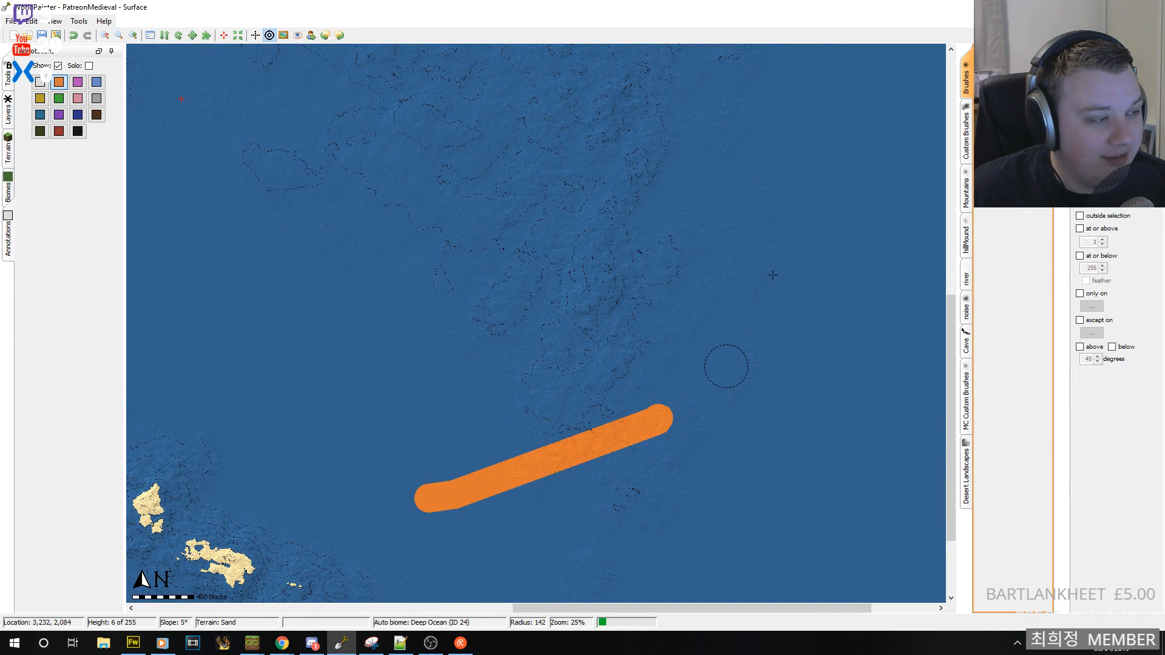
pyautogui.moveTo(748, 106); pyautogui.dragTo(754, 139)
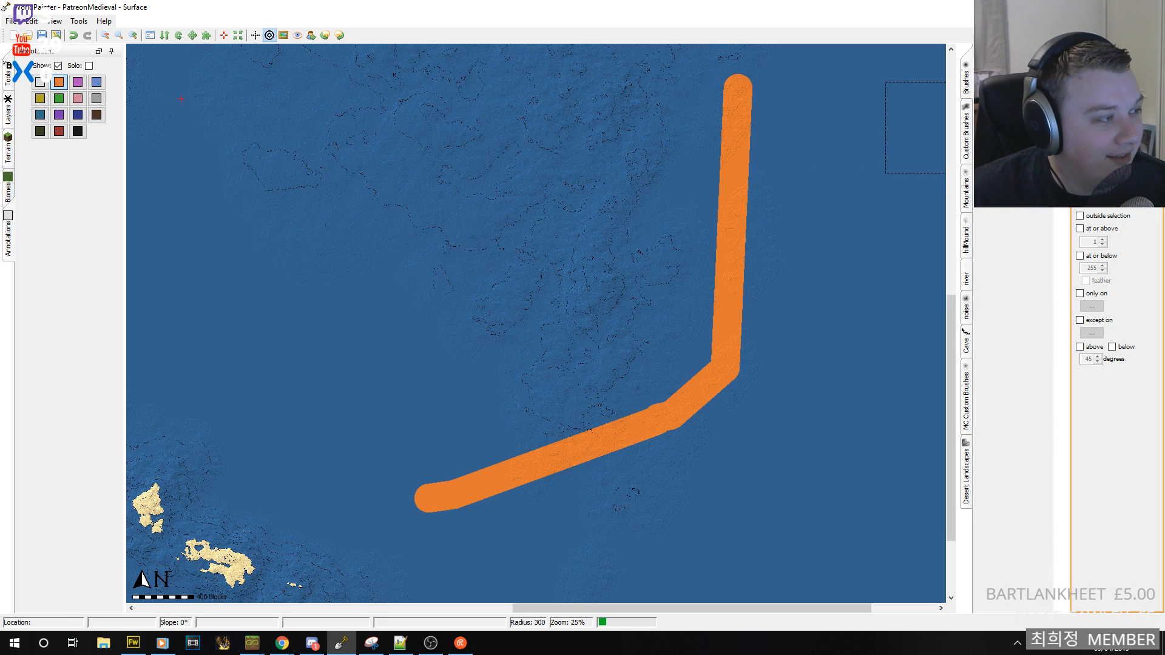
# - Erase the orange annotation across the ridge's southern end and eastern side using a brush radius of 300
pyautogui.moveTo(746, 104)
pyautogui.mouseDown()
pyautogui.moveTo(729, 341)
pyautogui.moveTo(696, 388)
pyautogui.moveTo(608, 437)
pyautogui.moveTo(437, 496)
pyautogui.moveTo(452, 494)
pyautogui.mouseUp()
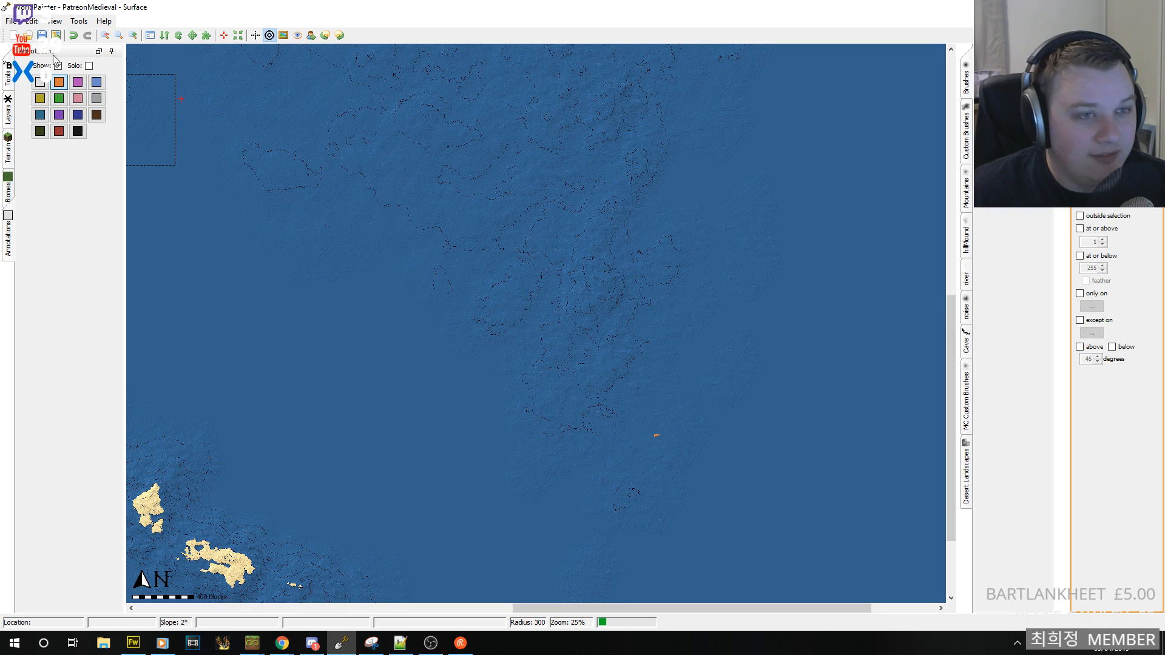
pyautogui.moveTo(572, 430); pyautogui.dragTo(748, 238, button='middle')
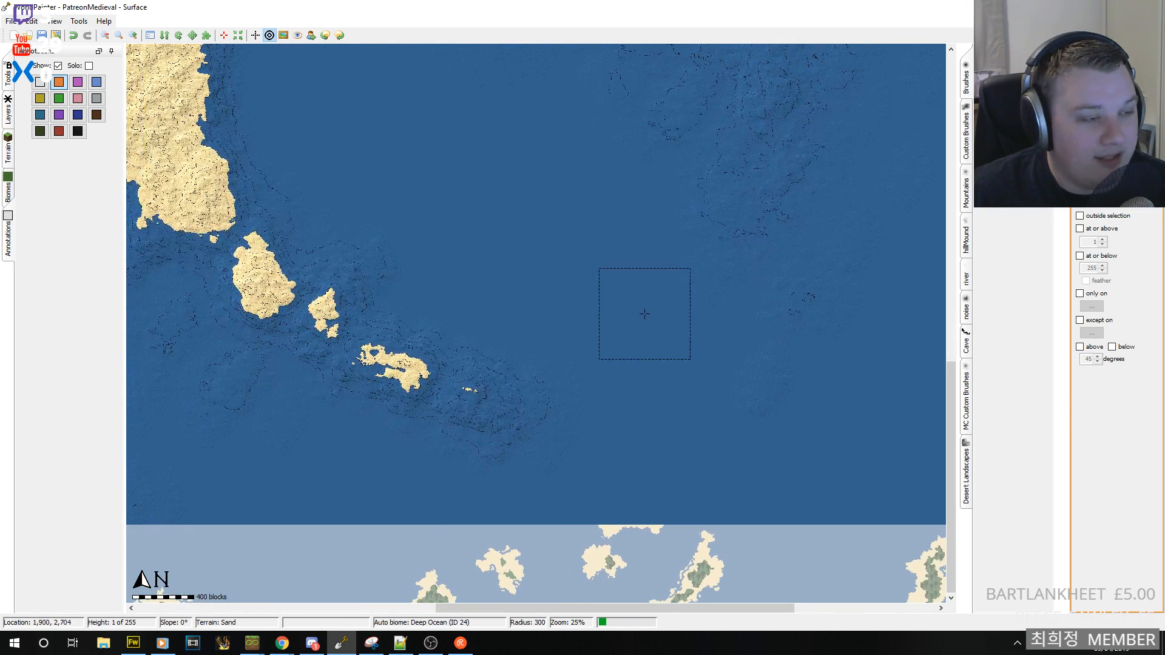
pyautogui.moveTo(663, 321); pyautogui.dragTo(608, 367, button='middle')
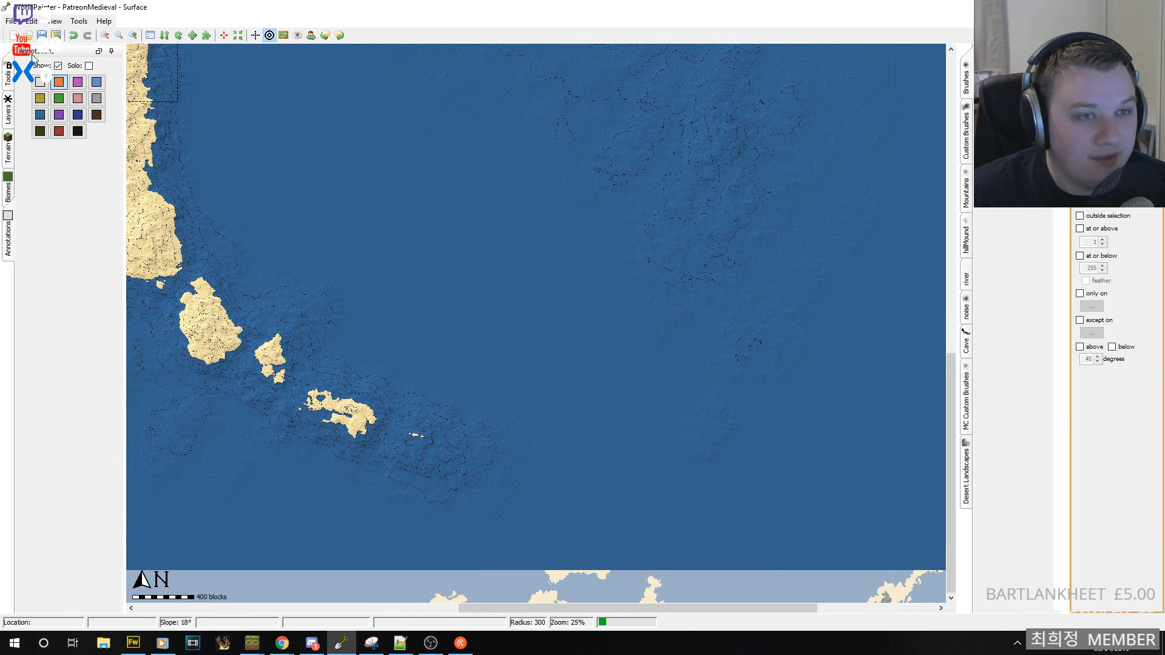
# - With the Height tool and a custom brush of radius 300, raise uneven seabed from the ridge's southern end, curving west toward the island chain
pyautogui.moveTo(9, 76)
pyautogui.click(32, 102)
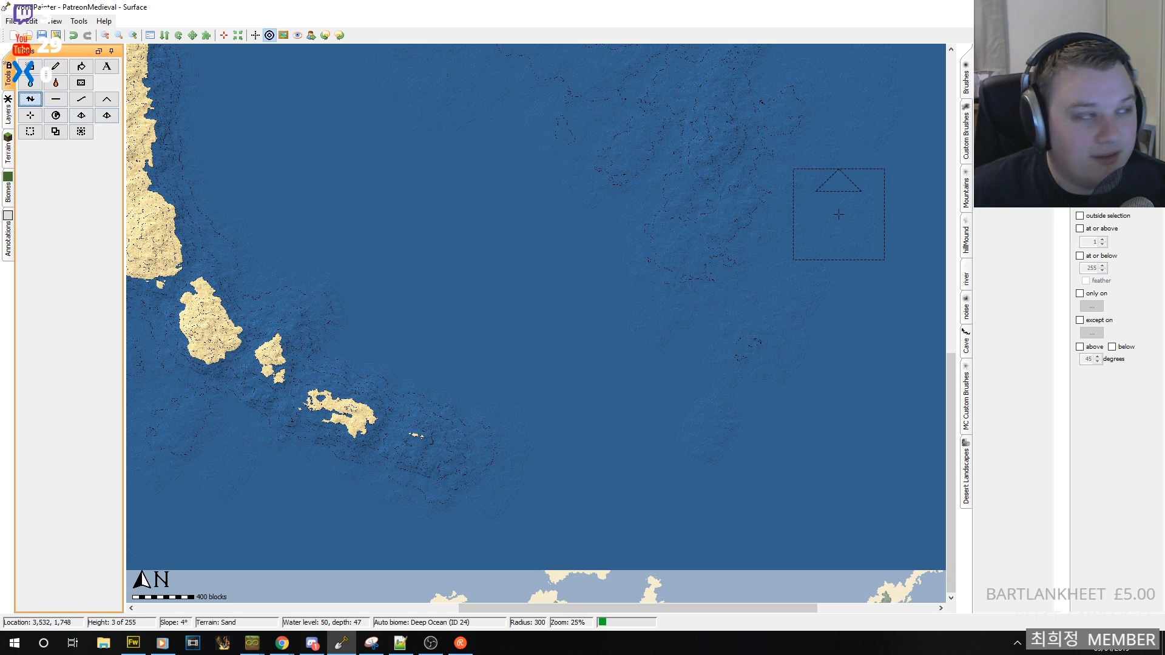
pyautogui.moveTo(966, 135)
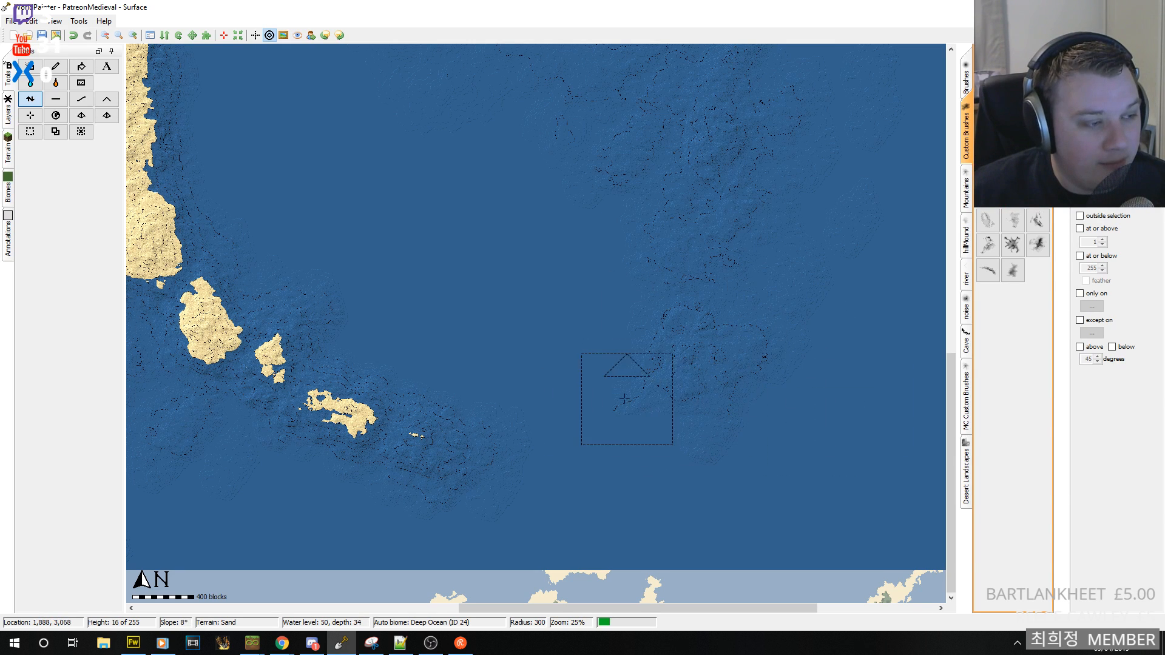
pyautogui.moveTo(673, 426)
pyautogui.mouseDown()
pyautogui.moveTo(641, 438)
pyautogui.moveTo(764, 369)
pyautogui.mouseUp()
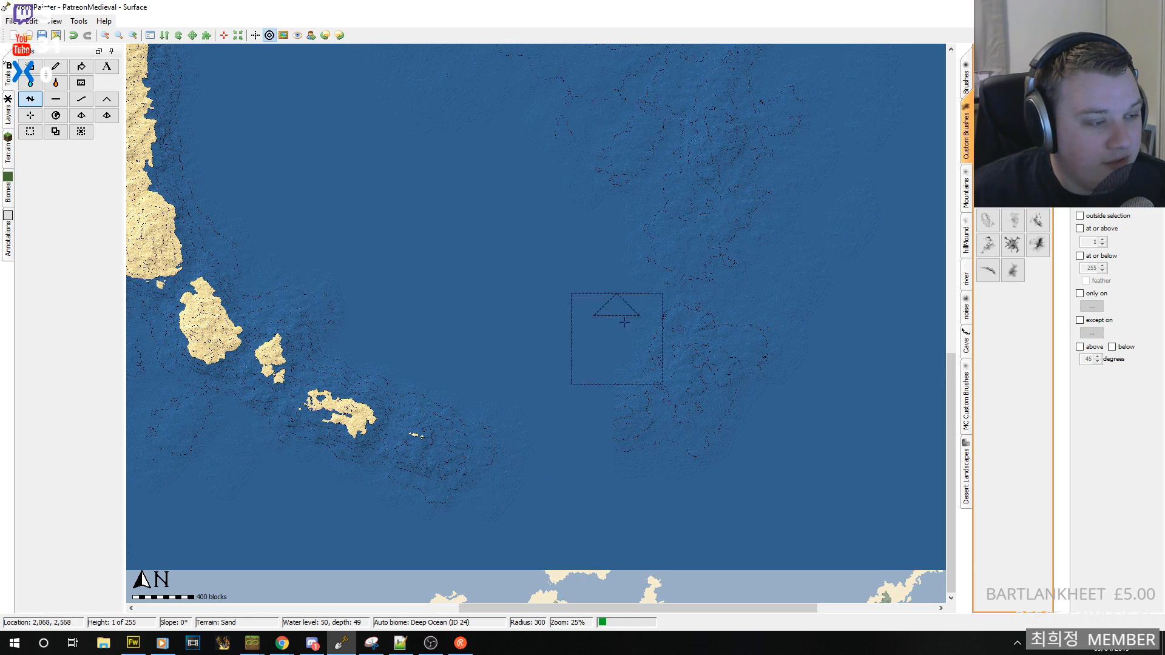
pyautogui.moveTo(742, 413); pyautogui.dragTo(619, 378, button='middle')
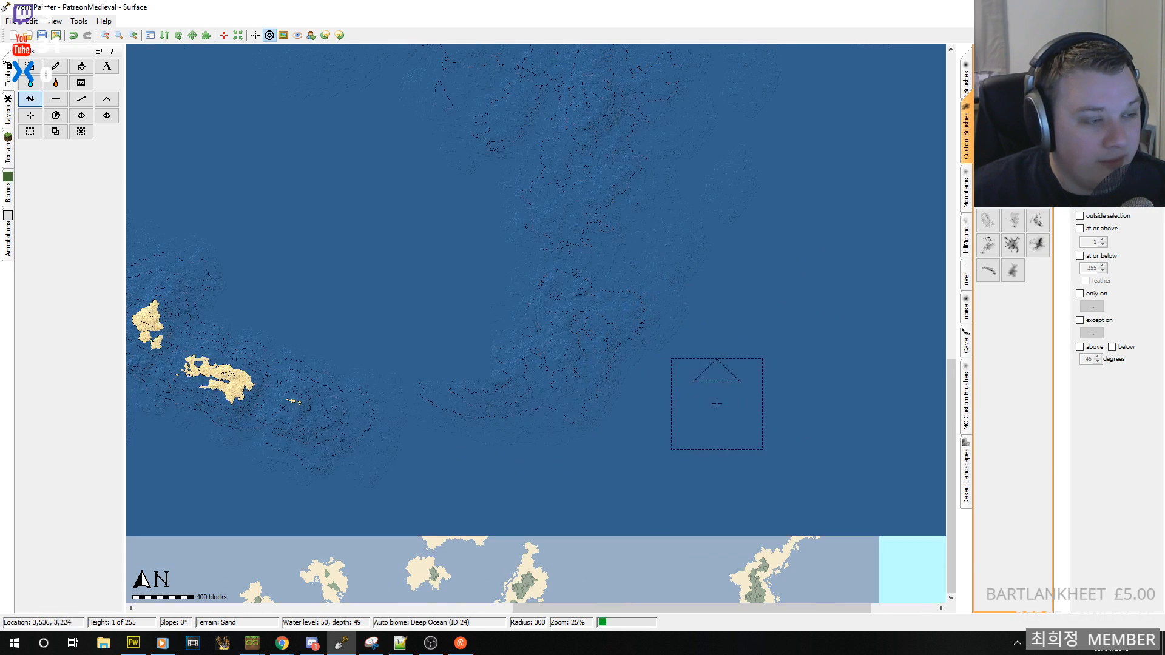
pyautogui.moveTo(725, 281)
pyautogui.mouseDown(button='middle')
pyautogui.moveTo(687, 432)
pyautogui.moveTo(722, 345)
pyautogui.mouseUp(button='middle')
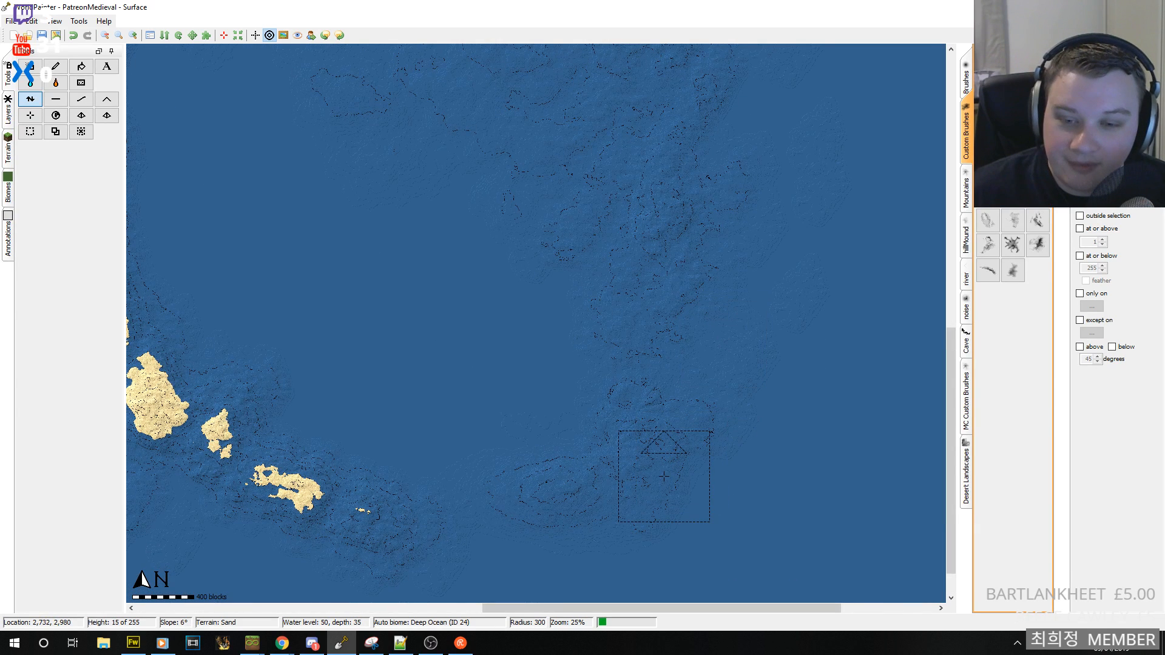
pyautogui.moveTo(605, 466); pyautogui.dragTo(643, 377, button='middle')
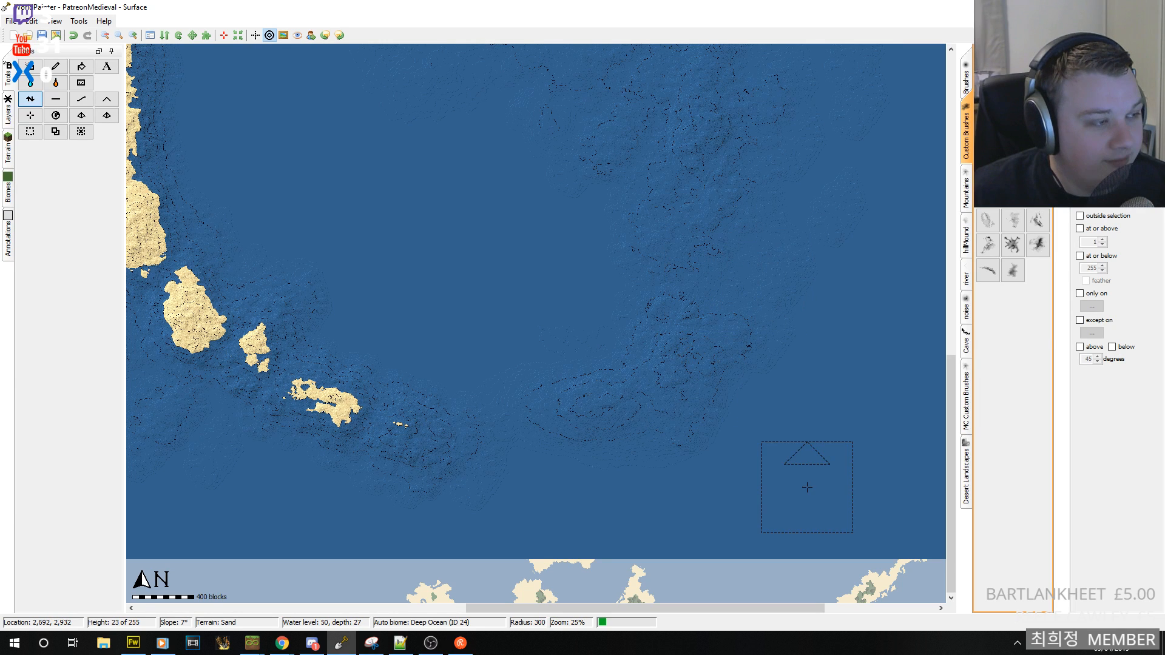
pyautogui.moveTo(670, 399); pyautogui.dragTo(591, 393, button='middle')
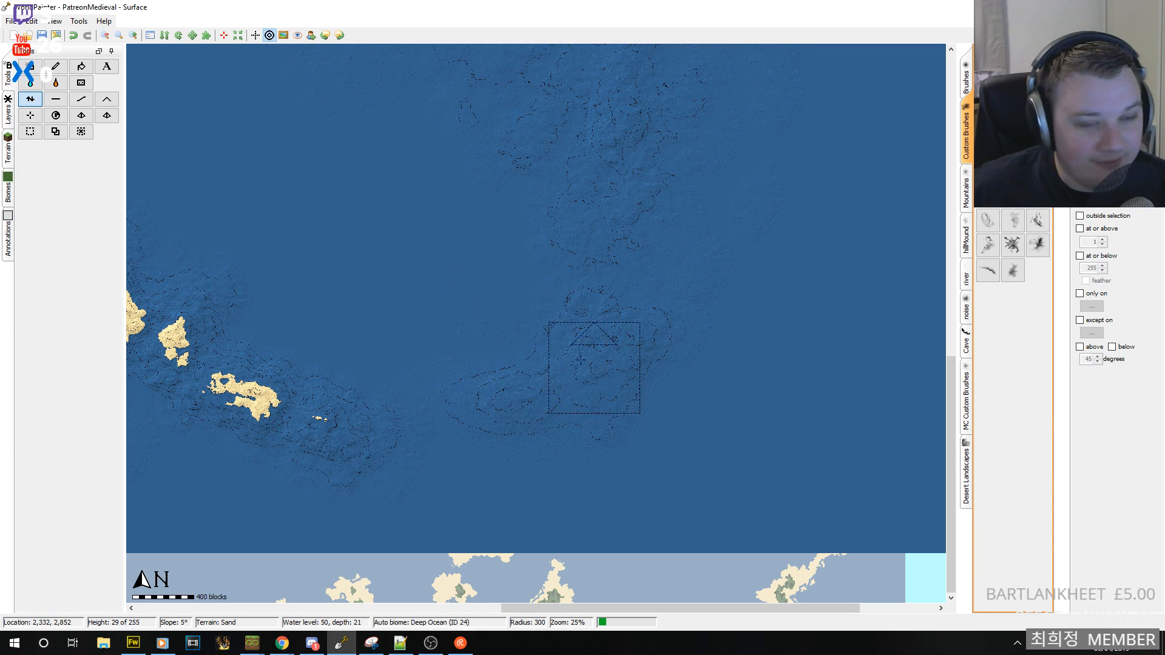
# - Raise two islands above the water south of the ridge and join them into one long island slanting northeast
pyautogui.click(574, 351)
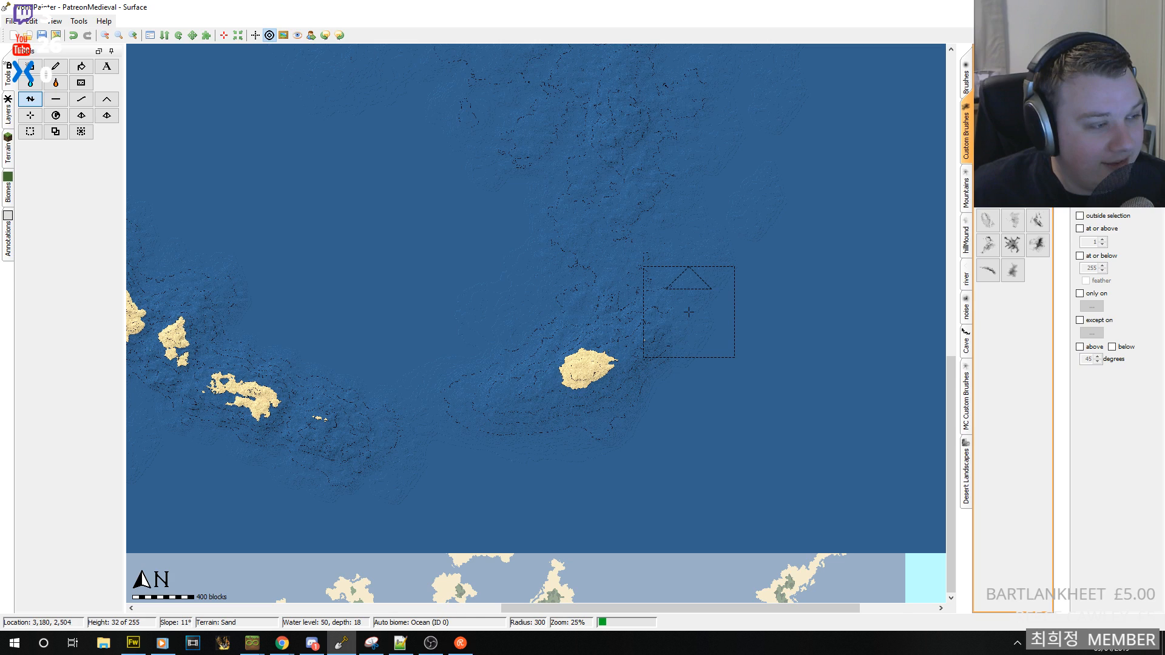
pyautogui.moveTo(683, 320); pyautogui.dragTo(670, 334)
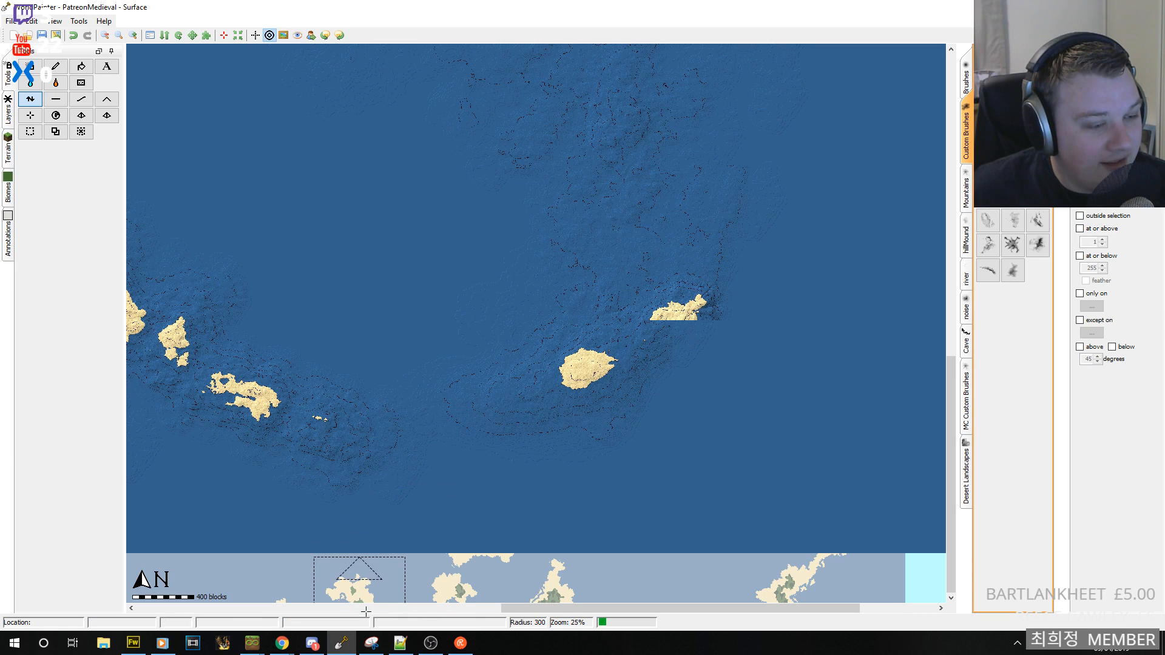
pyautogui.moveTo(371, 643)
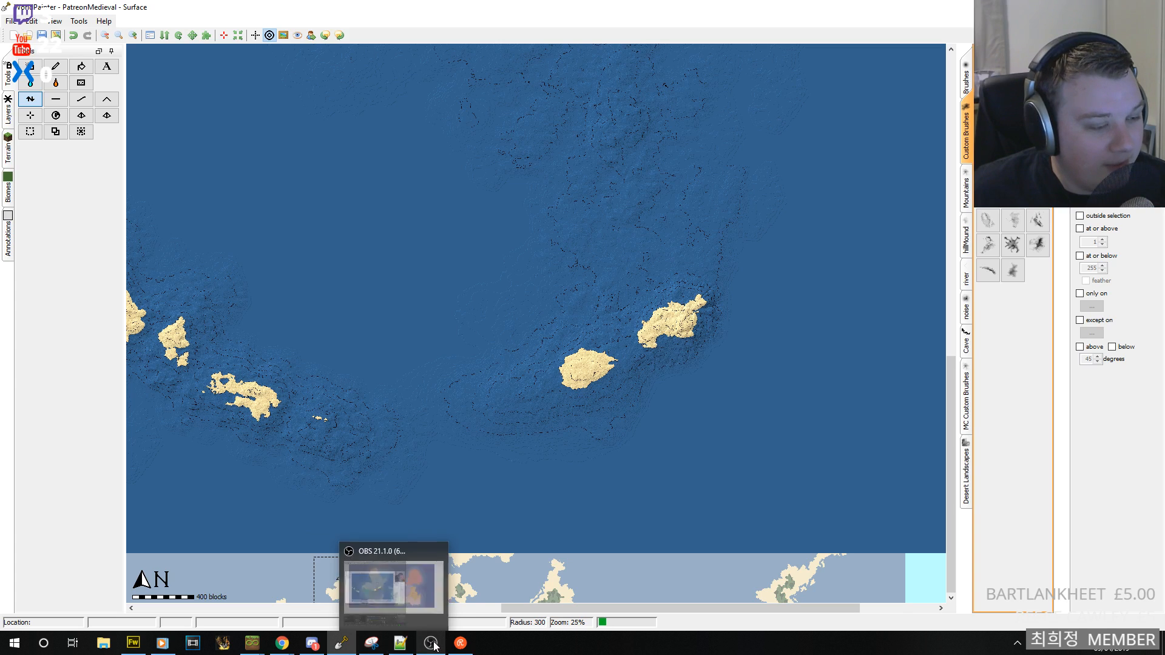
pyautogui.moveTo(471, 649)
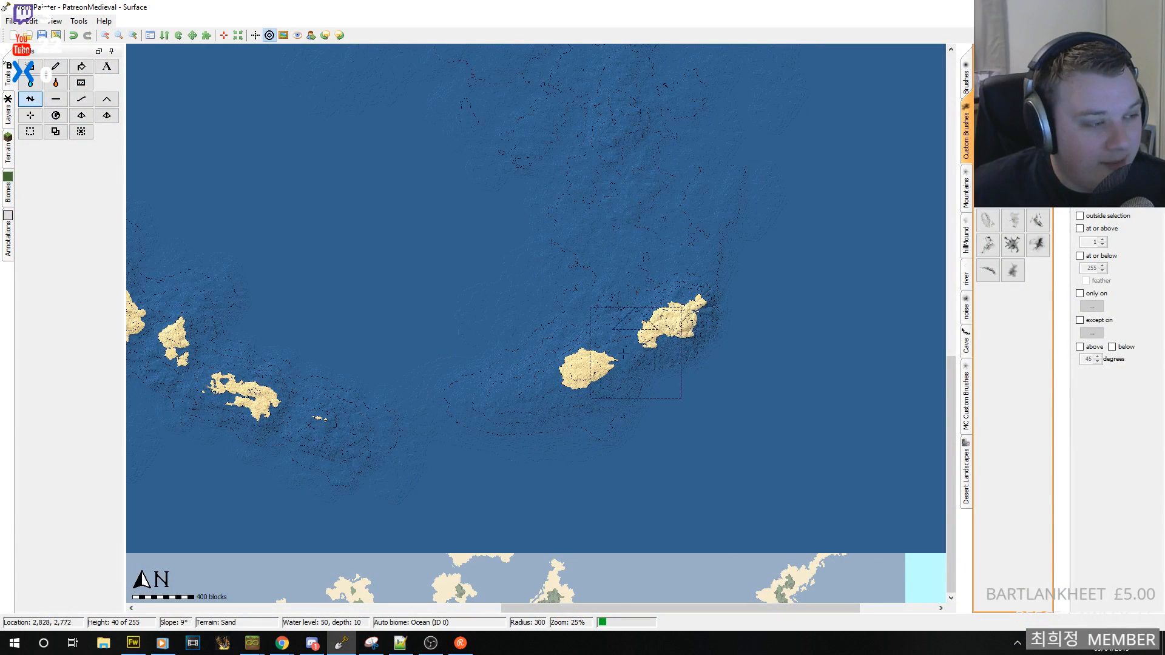
pyautogui.moveTo(623, 353); pyautogui.dragTo(659, 340)
pyautogui.moveTo(665, 286); pyautogui.dragTo(699, 244)
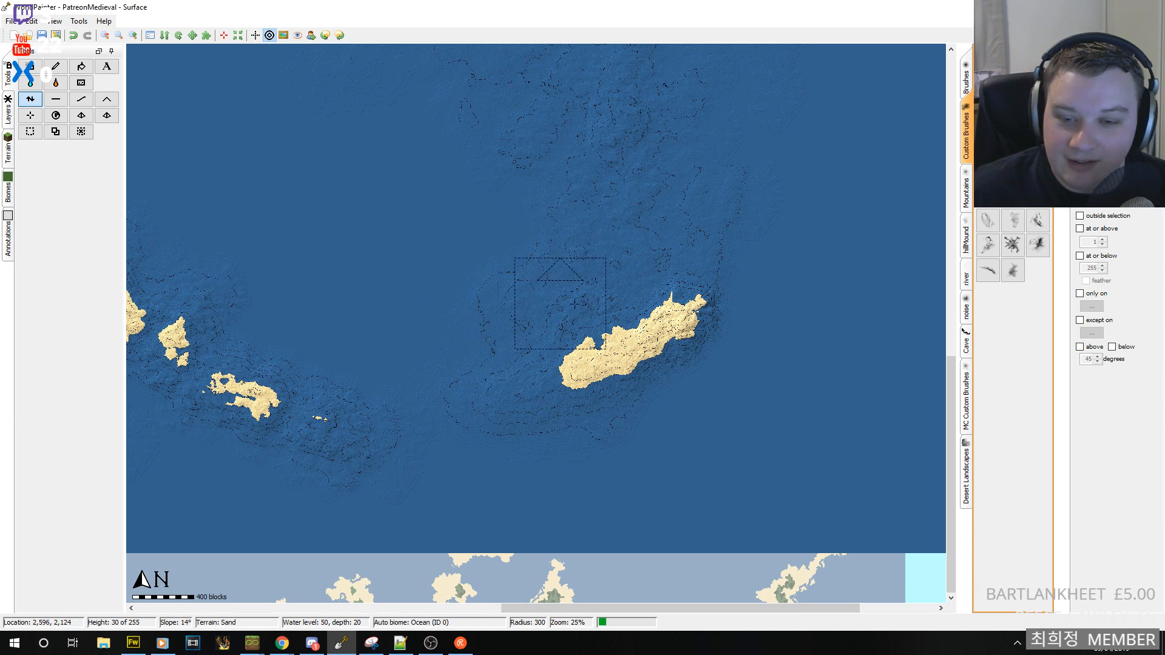
# - Raise a smaller ragged island with an islet to its north, just northwest of the long slanted island
pyautogui.moveTo(572, 260)
pyautogui.mouseDown(button='middle')
pyautogui.moveTo(577, 282)
pyautogui.moveTo(485, 333)
pyautogui.mouseUp(button='middle')
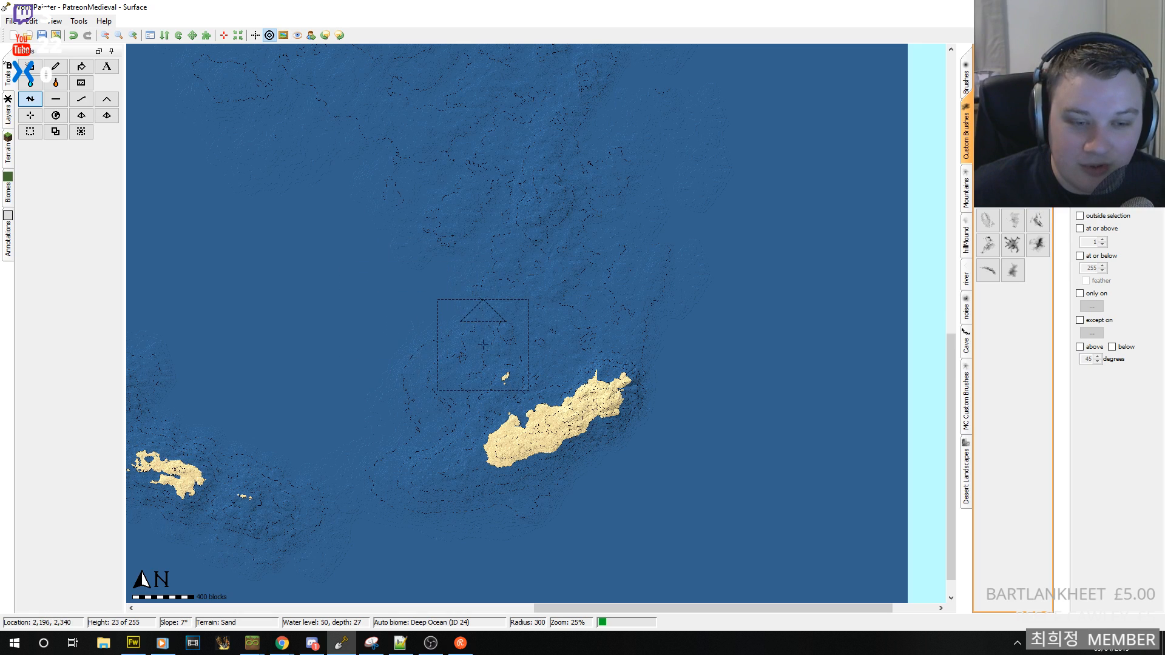
pyautogui.moveTo(420, 377); pyautogui.dragTo(513, 389)
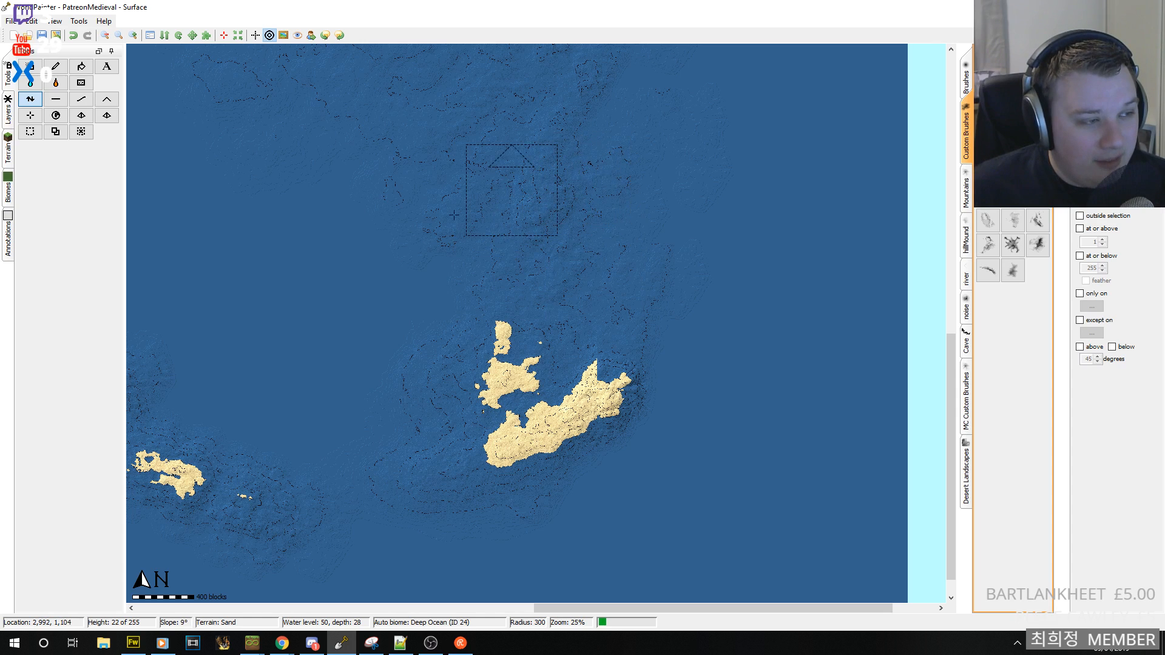
pyautogui.moveTo(542, 314); pyautogui.dragTo(675, 325, button='middle')
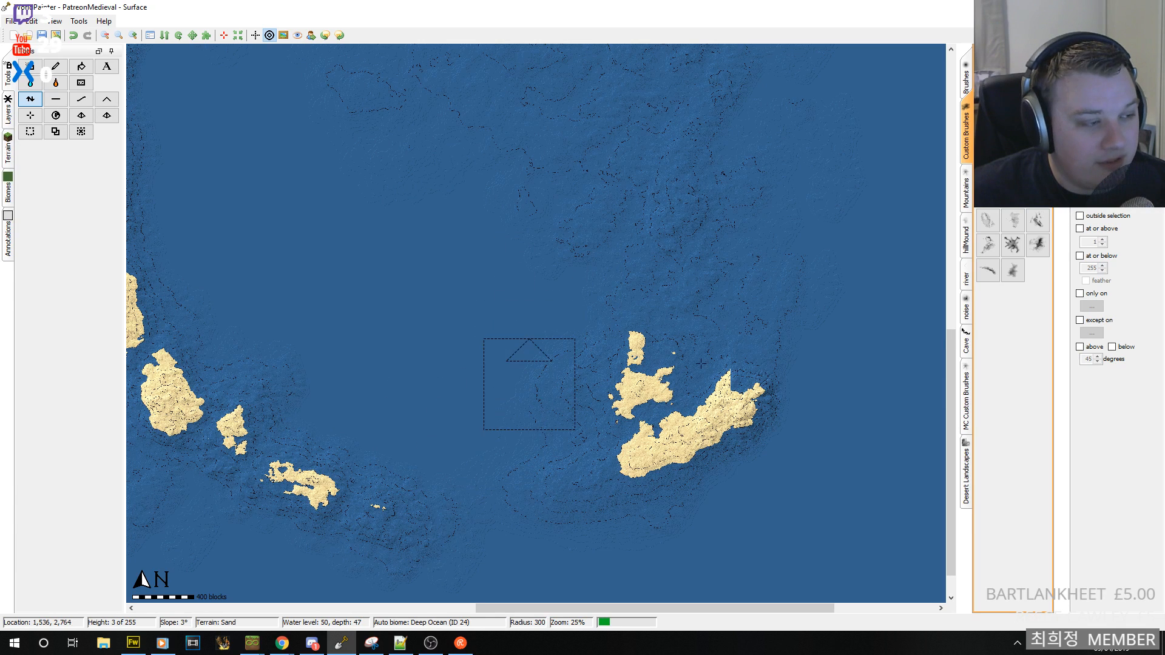
pyautogui.moveTo(686, 303); pyautogui.dragTo(669, 357, button='middle')
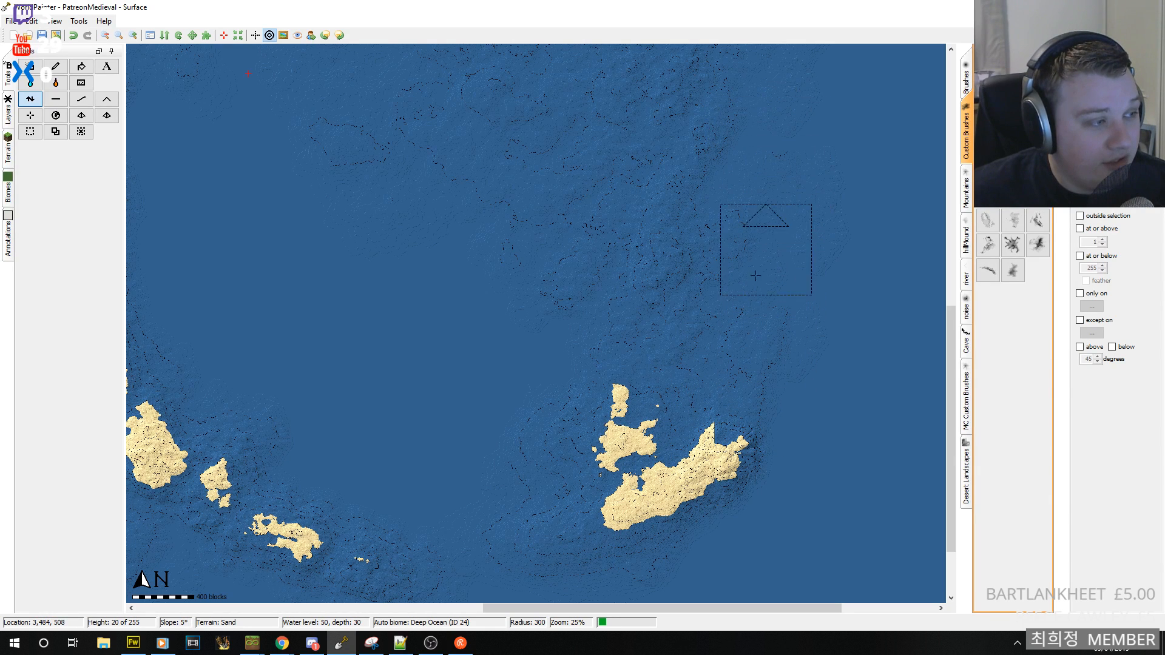
# - Broaden the long island's northeastern end, join the northern islet to the ragged island and roughen the surrounding seabed
pyautogui.moveTo(681, 255); pyautogui.dragTo(675, 471, button='middle')
pyautogui.moveTo(701, 264); pyautogui.dragTo(696, 467, button='middle')
pyautogui.moveTo(629, 423); pyautogui.dragTo(674, 146, button='middle')
pyautogui.moveTo(612, 461); pyautogui.dragTo(693, 287, button='middle')
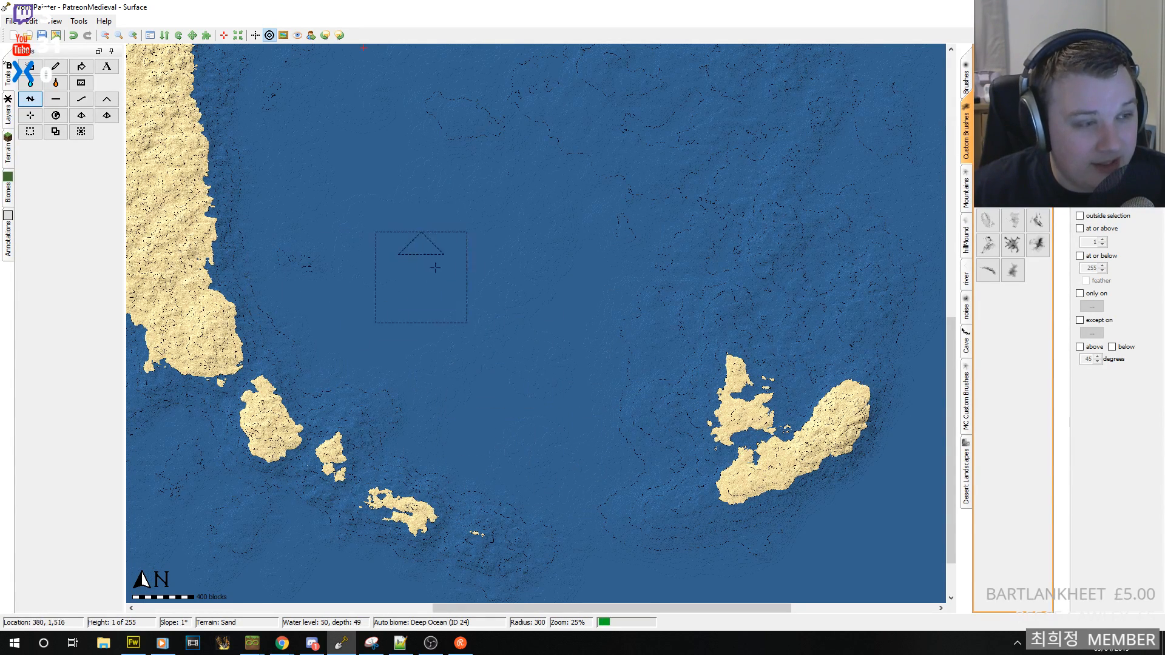
pyautogui.moveTo(749, 373); pyautogui.dragTo(537, 352, button='middle')
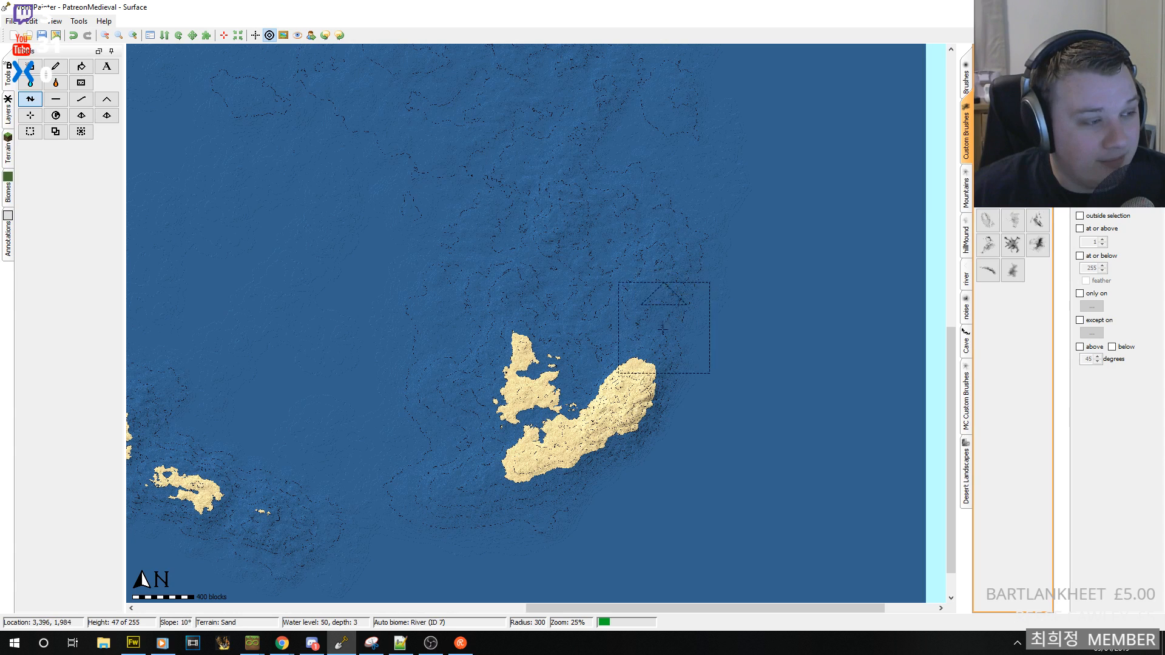
pyautogui.moveTo(598, 337); pyautogui.dragTo(758, 354, button='middle')
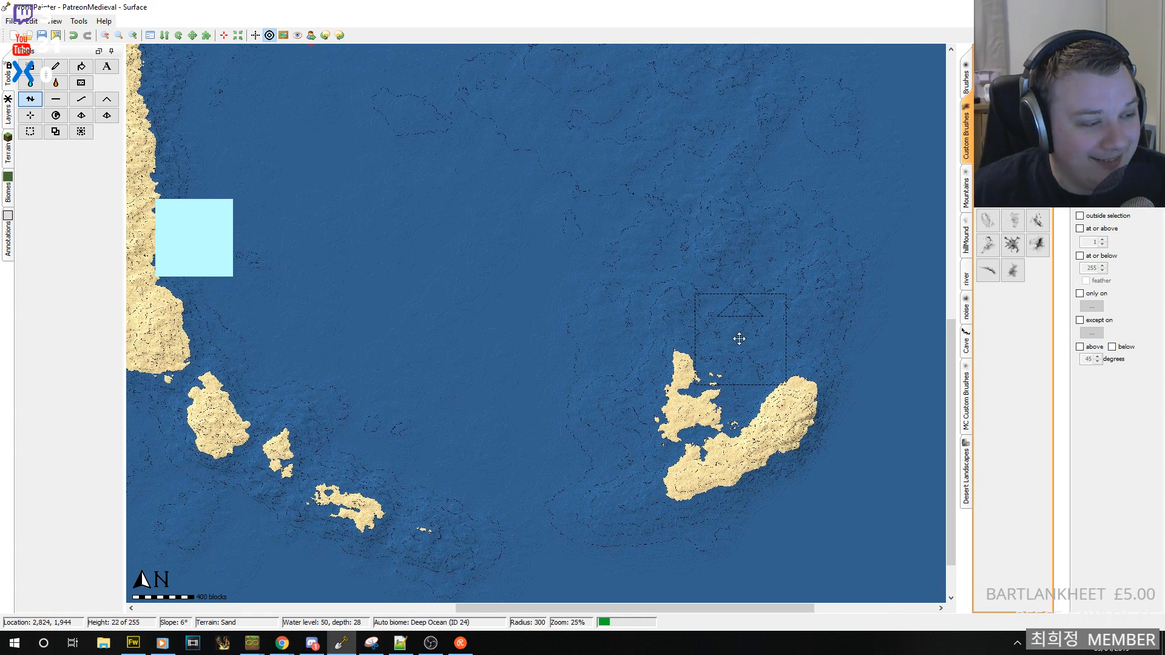
# - Extend the long island's northeastern end northward into a curved, narrowing arm, working at 12% zoom
pyautogui.click(105, 36)
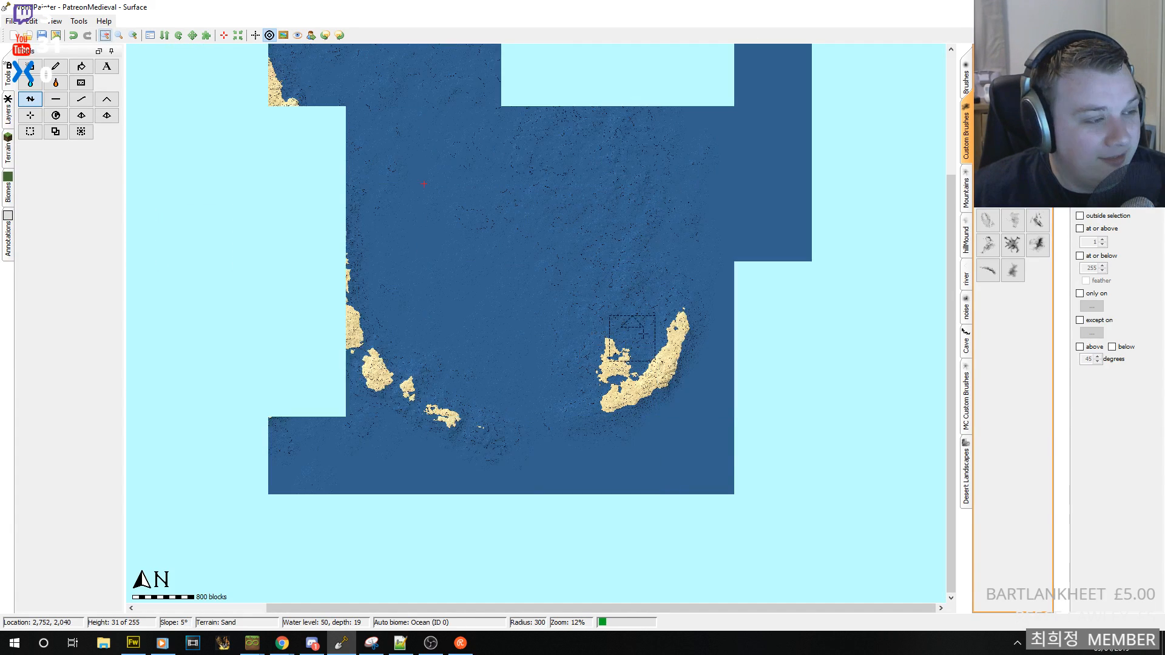
pyautogui.moveTo(673, 384); pyautogui.dragTo(788, 411, button='middle')
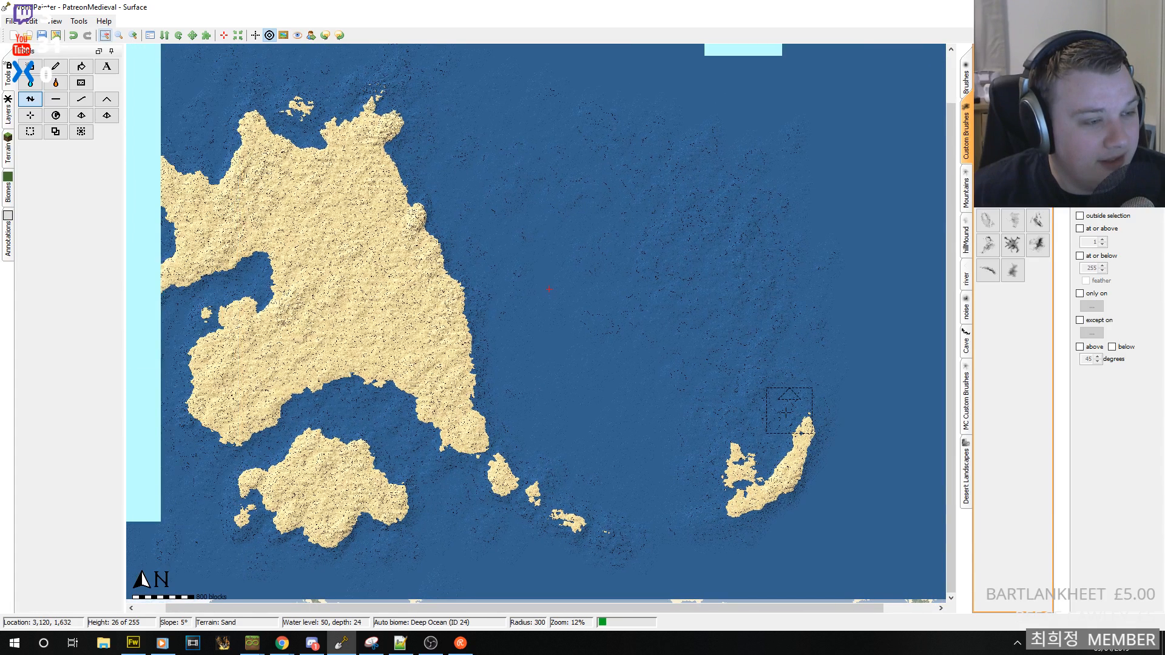
pyautogui.moveTo(807, 393); pyautogui.dragTo(799, 367)
pyautogui.moveTo(727, 404); pyautogui.dragTo(673, 356, button='middle')
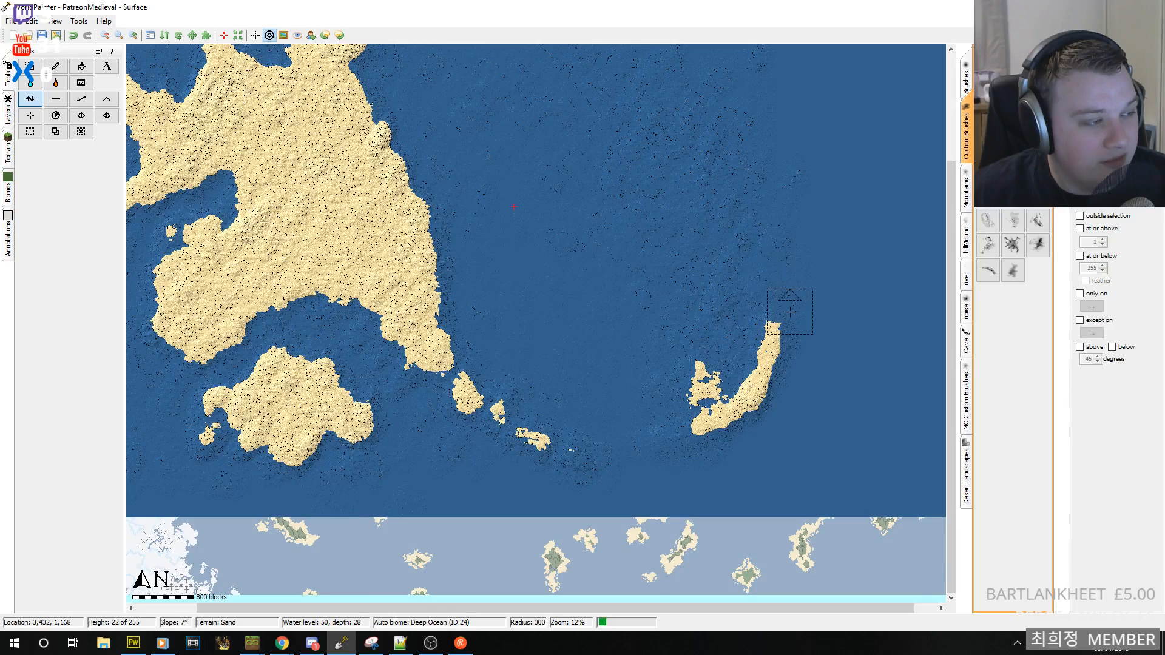
# - Review the continent's coasts, the eastern ocean and the new crescent-shaped island across the whole map
pyautogui.moveTo(794, 312); pyautogui.dragTo(607, 359, button='middle')
pyautogui.moveTo(787, 240); pyautogui.dragTo(804, 317, button='middle')
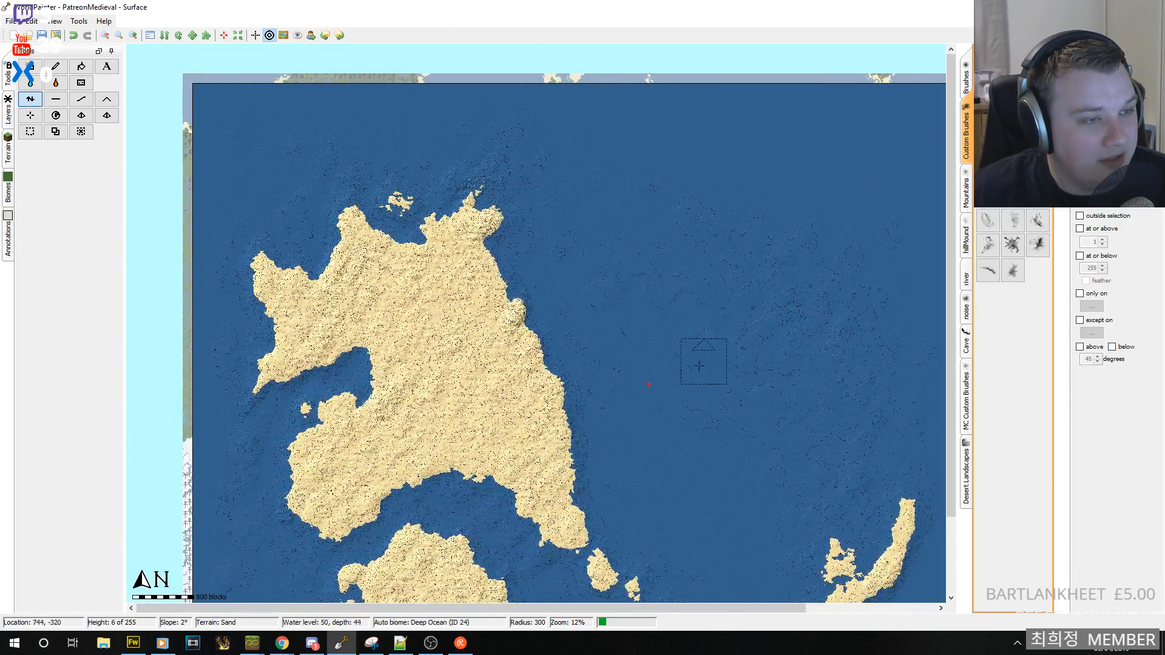
pyautogui.moveTo(674, 373); pyautogui.dragTo(835, 389, button='middle')
pyautogui.moveTo(425, 225); pyautogui.dragTo(611, 233, button='middle')
pyautogui.moveTo(645, 469); pyautogui.dragTo(364, 210, button='middle')
pyautogui.moveTo(696, 384); pyautogui.dragTo(331, 442, button='middle')
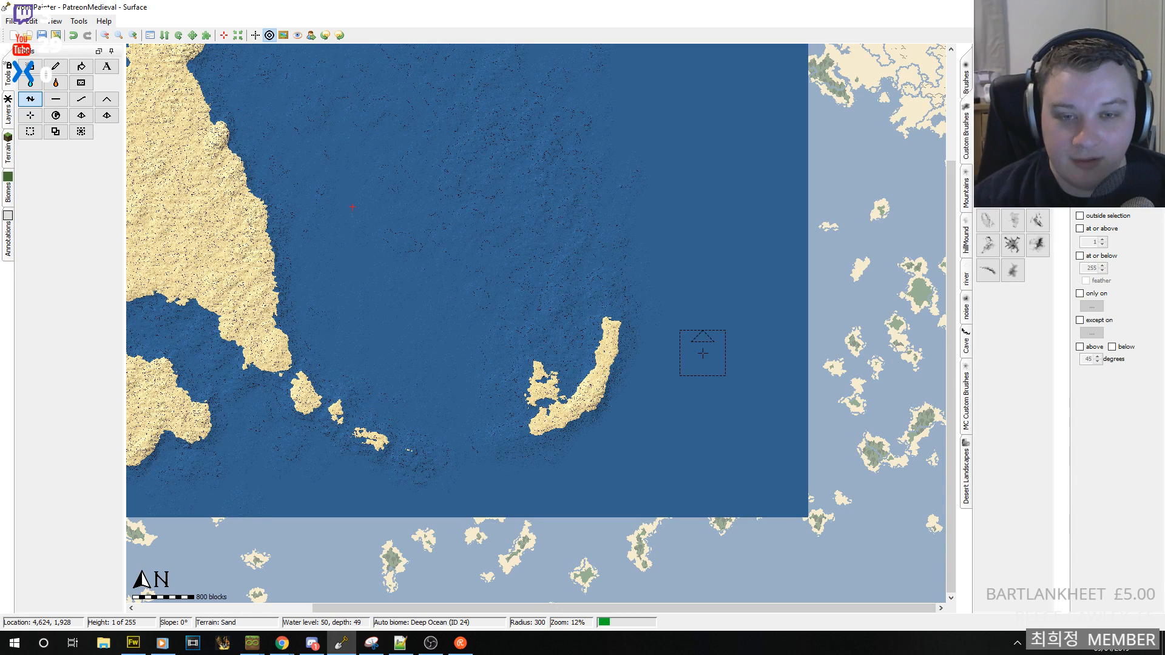
# - Open Task Manager and check the CPU and memory use of the map generator and OBS processes
pyautogui.hotkey('ctrl', 'shift', 'Escape')
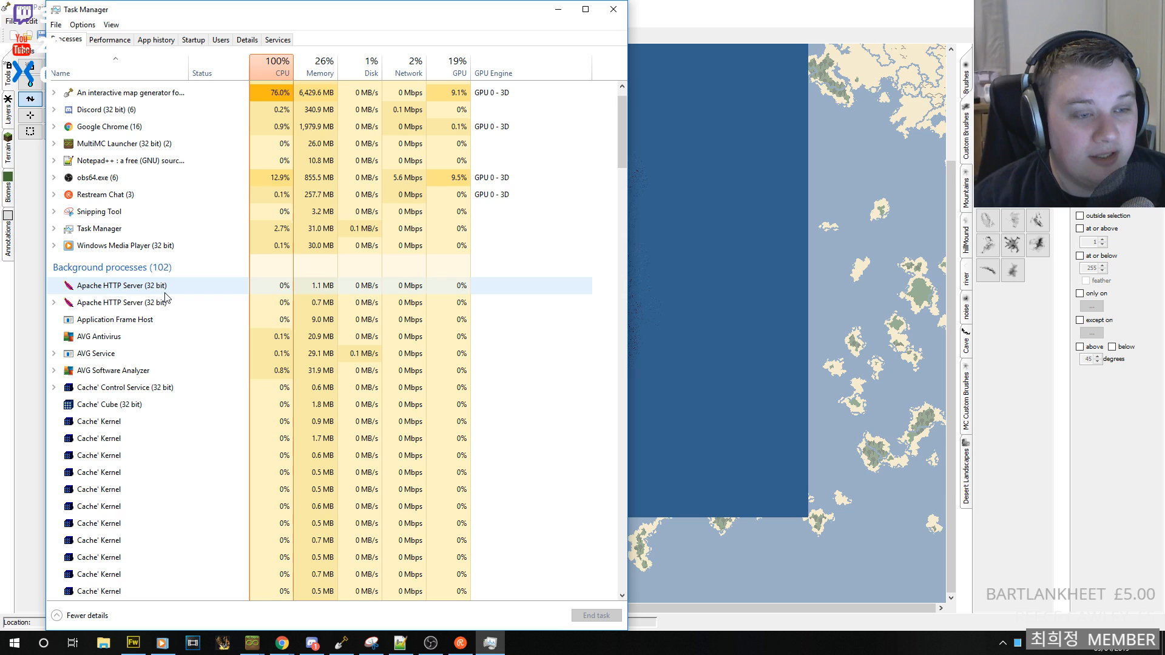
pyautogui.click(164, 294)
pyautogui.scroll(-5, 161, 300)
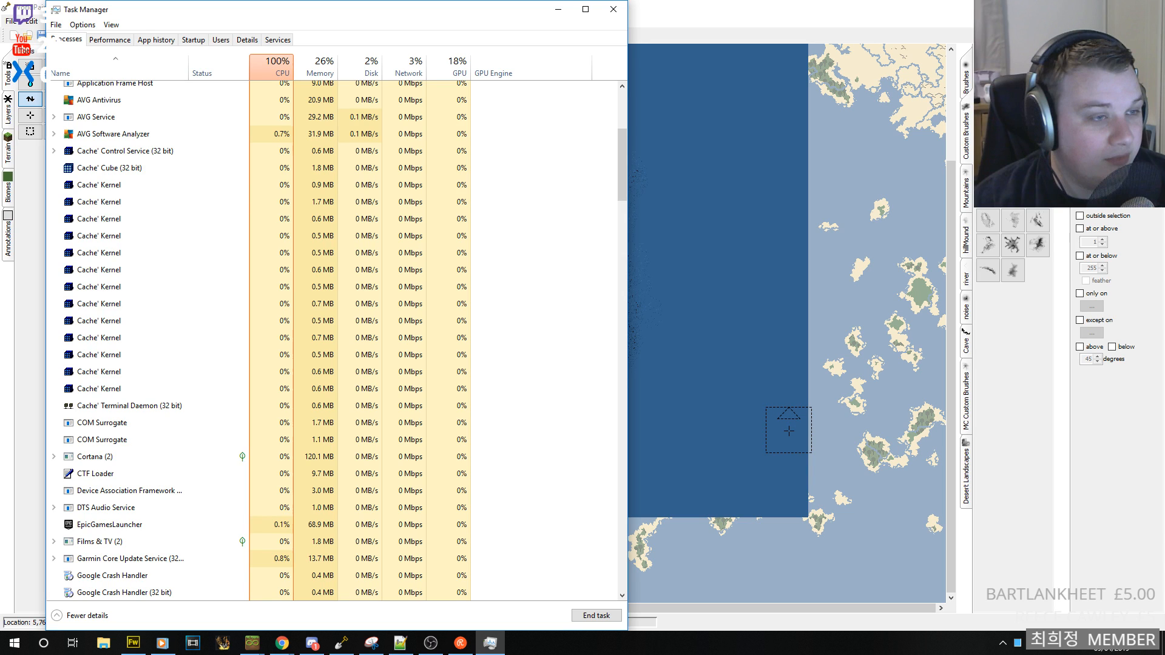
pyautogui.scroll(5, 279, 133)
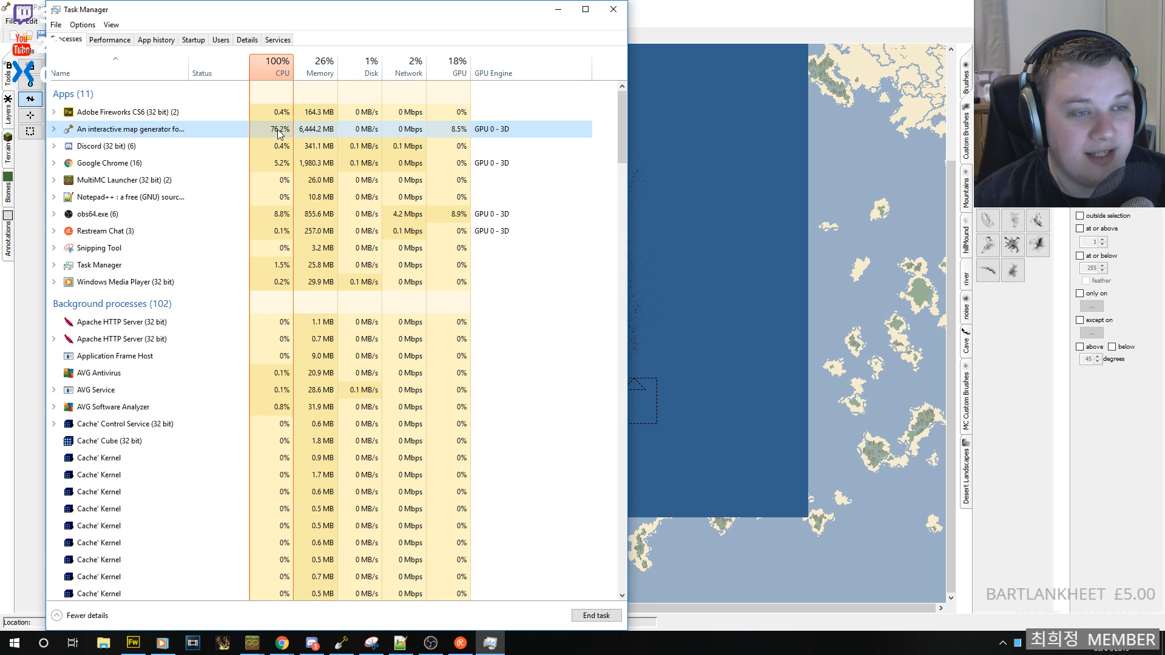
pyautogui.doubleClick(279, 131)
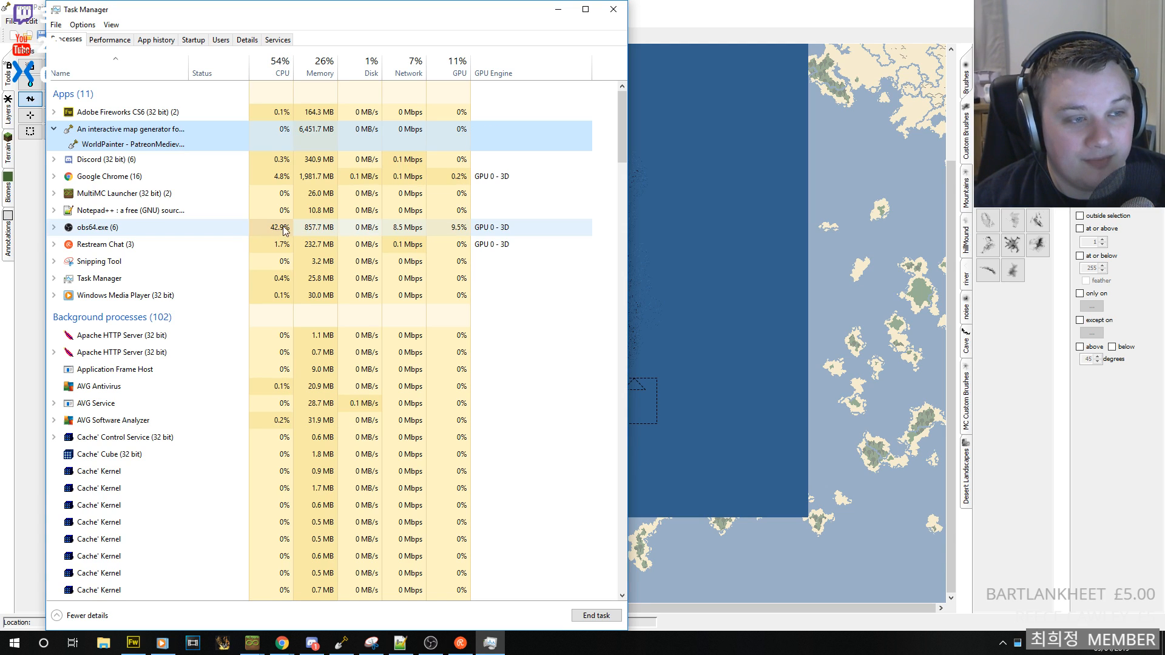
pyautogui.doubleClick(445, 144)
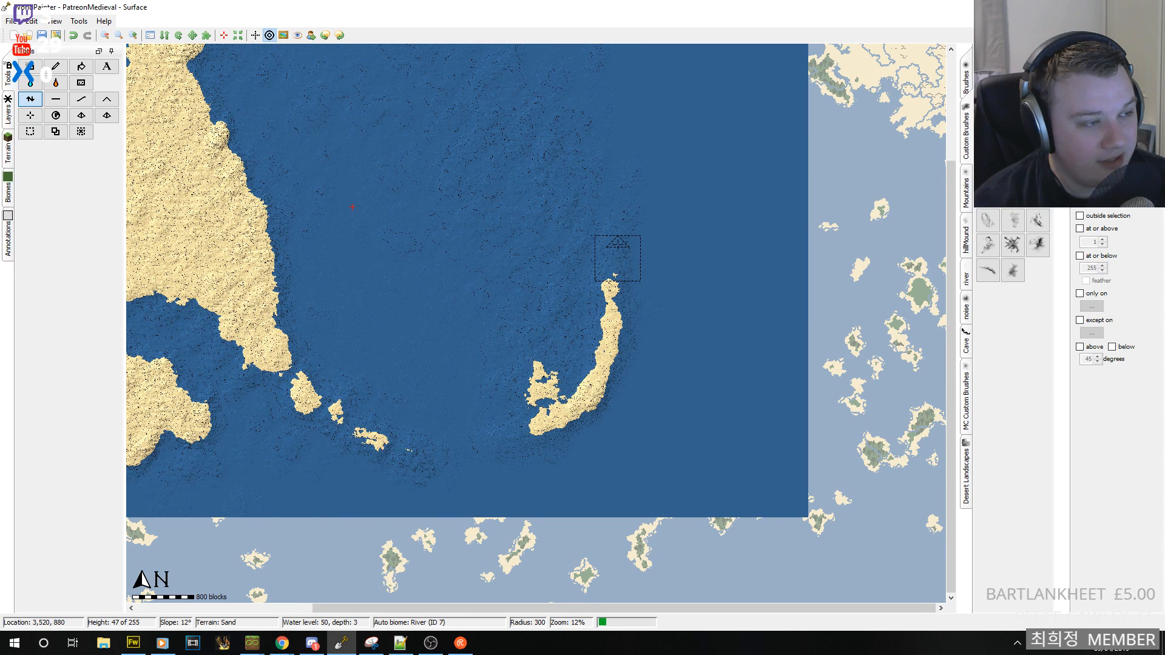
# - Check the maximum brush size in the default view preferences and leave the preferences unchanged
pyautogui.moveTo(544, 351); pyautogui.dragTo(733, 465, button='middle')
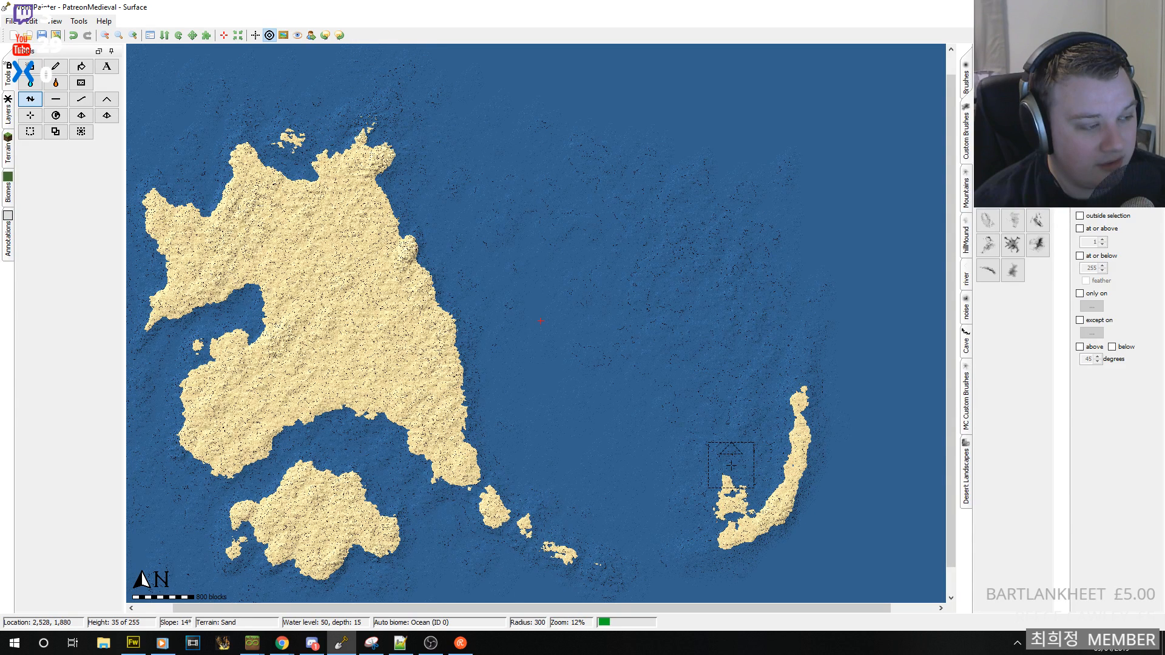
pyautogui.moveTo(375, 645)
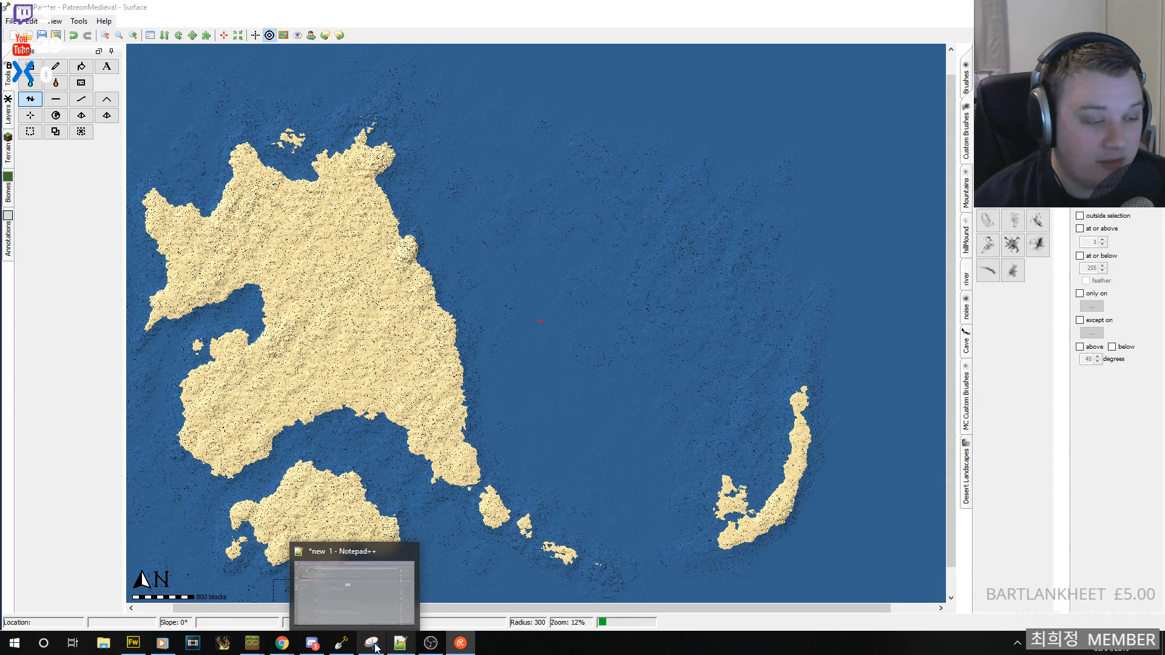
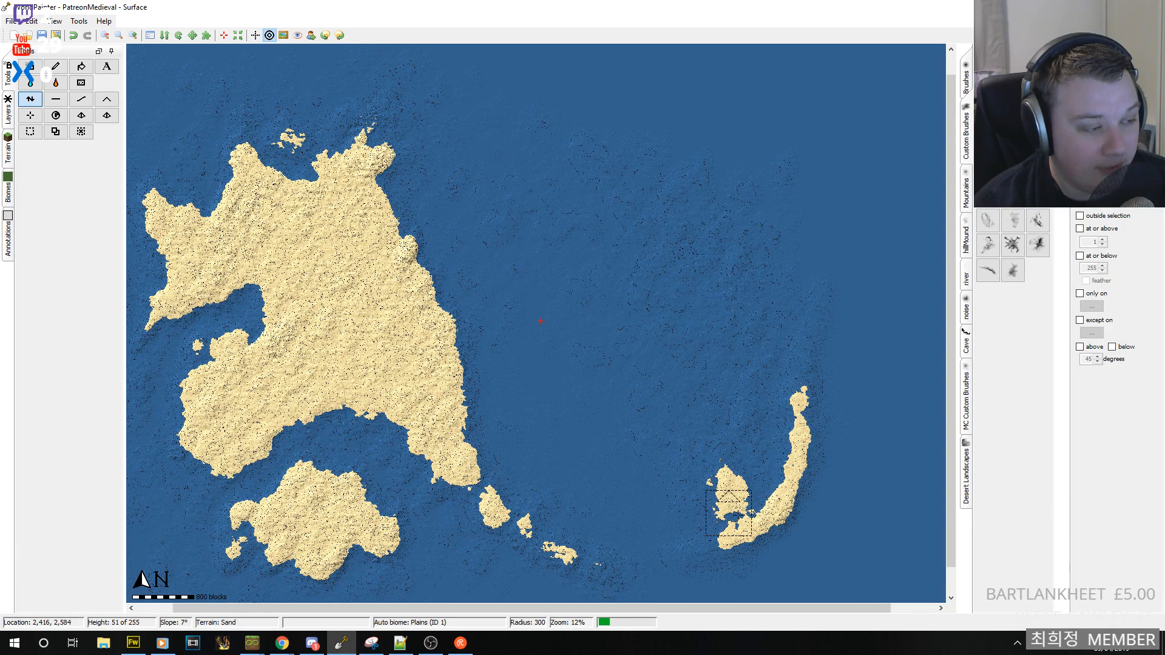
pyautogui.scroll(2, 729, 513)
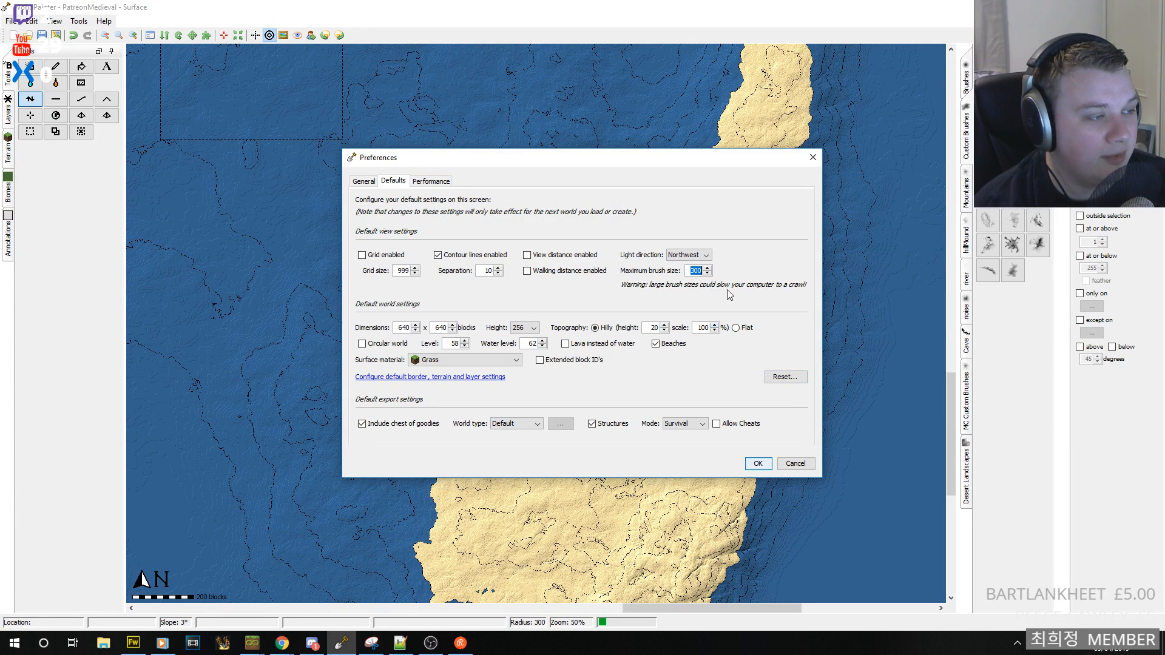
pyautogui.click(795, 464)
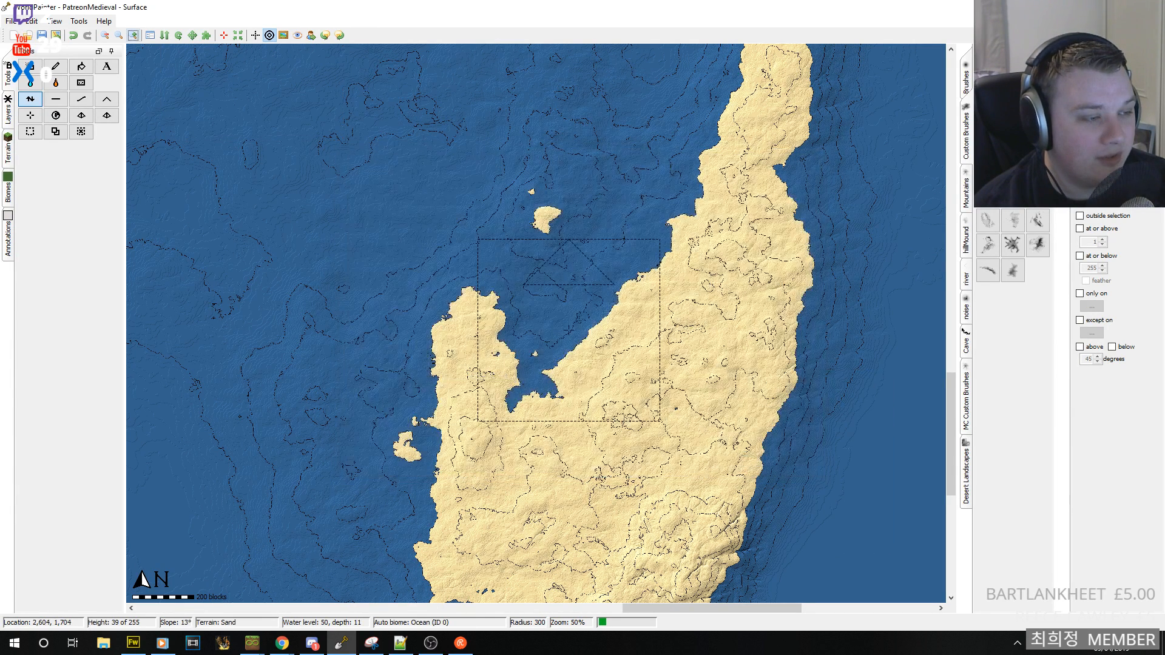
# - Fill the bay between the island's western arm and the eastern ridge with raised land, and build up the western coast at radius 300
pyautogui.moveTo(530, 346)
pyautogui.mouseDown()
pyautogui.moveTo(570, 297)
pyautogui.moveTo(583, 255)
pyautogui.moveTo(519, 346)
pyautogui.moveTo(546, 237)
pyautogui.moveTo(461, 195)
pyautogui.moveTo(625, 193)
pyautogui.moveTo(606, 226)
pyautogui.moveTo(631, 221)
pyautogui.moveTo(668, 176)
pyautogui.moveTo(680, 134)
pyautogui.moveTo(604, 115)
pyautogui.moveTo(612, 138)
pyautogui.mouseUp()
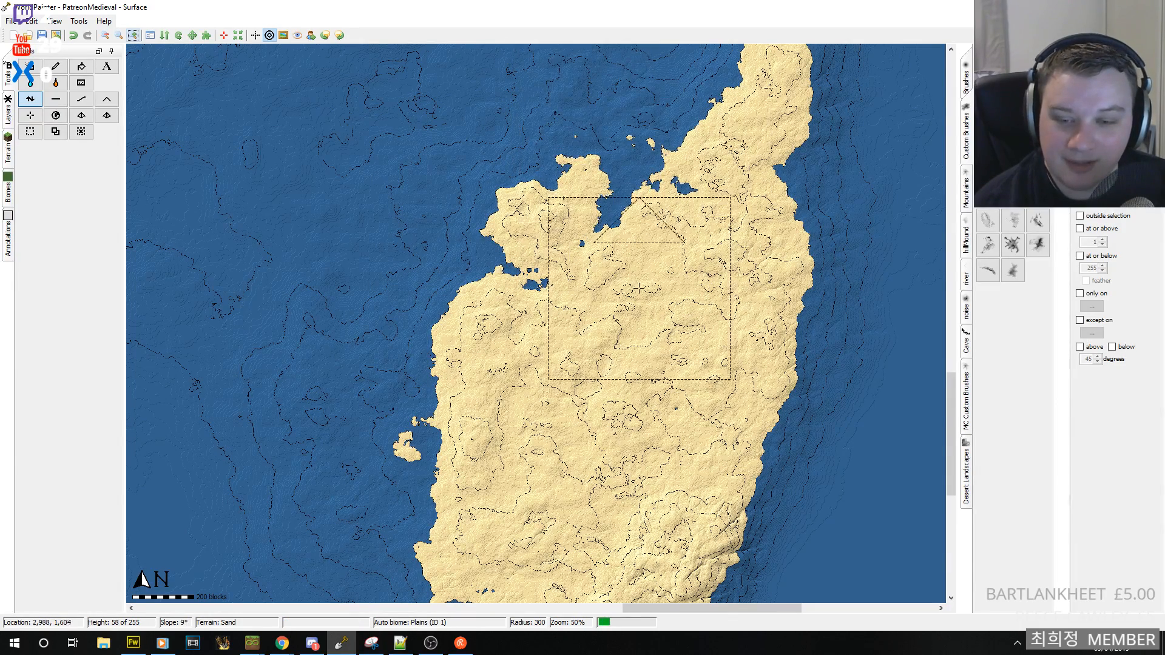
pyautogui.moveTo(655, 291); pyautogui.dragTo(687, 363, button='middle')
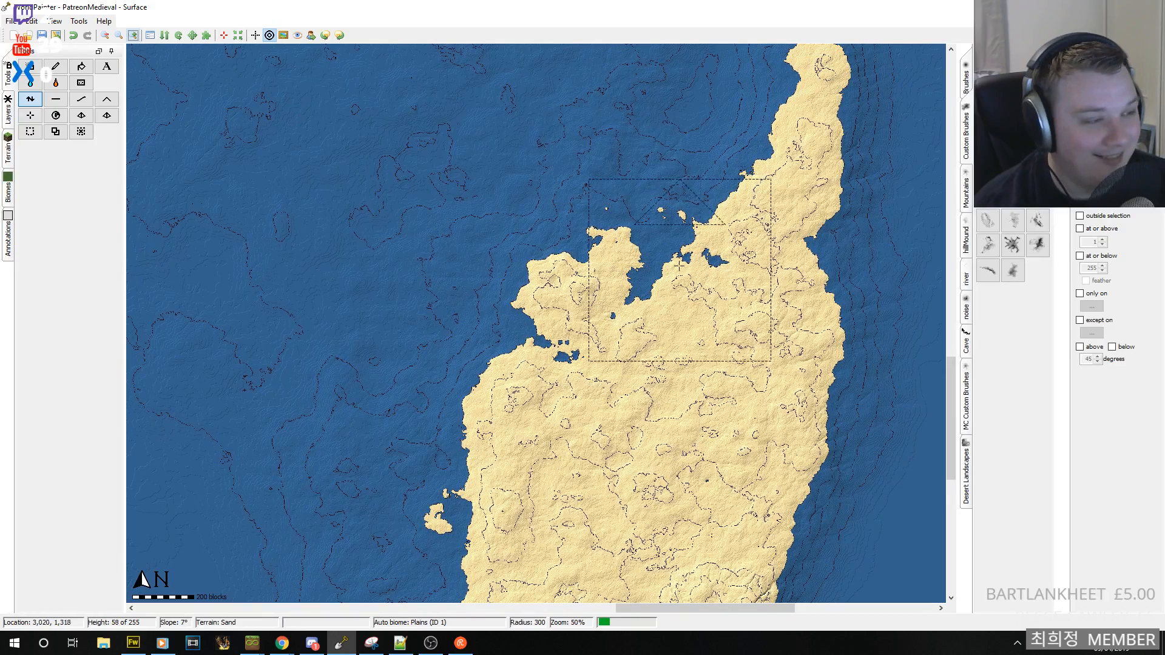
pyautogui.moveTo(530, 318)
pyautogui.mouseDown()
pyautogui.moveTo(424, 324)
pyautogui.moveTo(453, 326)
pyautogui.moveTo(390, 390)
pyautogui.moveTo(510, 384)
pyautogui.moveTo(389, 435)
pyautogui.moveTo(432, 457)
pyautogui.mouseUp()
# - Raise a peninsula about 1,000 blocks long westward from the island's west coast, bending its tip slightly southwest
pyautogui.moveTo(432, 456)
pyautogui.mouseDown(button='middle')
pyautogui.moveTo(749, 400)
pyautogui.moveTo(604, 424)
pyautogui.moveTo(523, 188)
pyautogui.moveTo(679, 236)
pyautogui.mouseUp(button='middle')
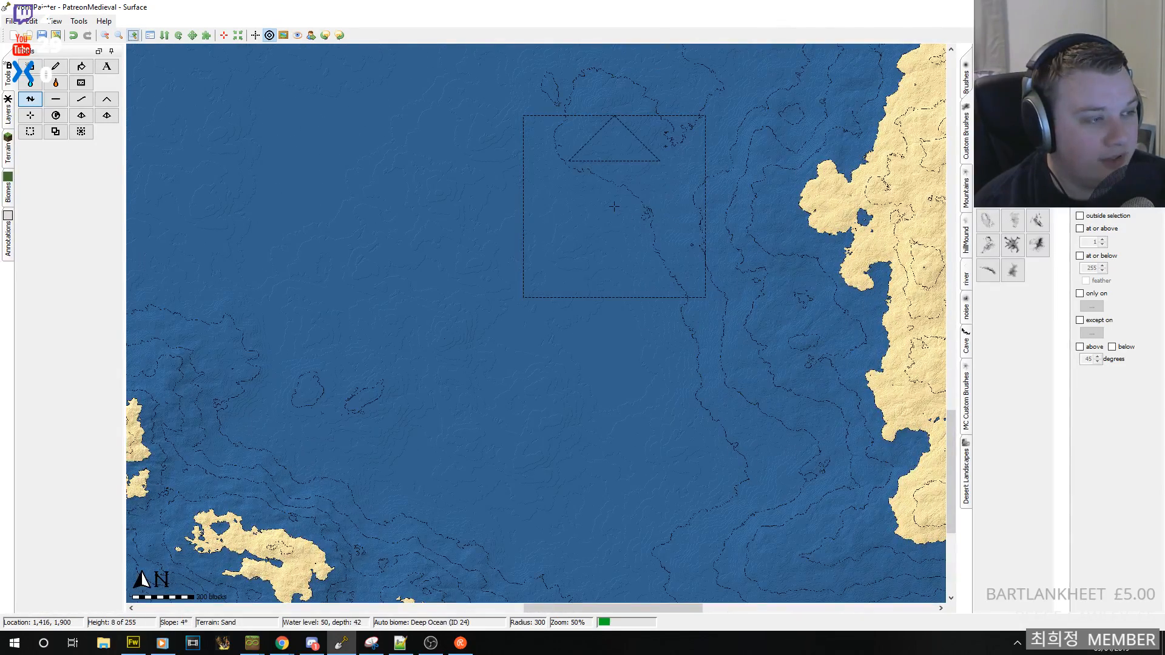
pyautogui.moveTo(613, 207); pyautogui.dragTo(556, 224)
pyautogui.moveTo(771, 186)
pyautogui.mouseDown()
pyautogui.moveTo(801, 175)
pyautogui.moveTo(614, 186)
pyautogui.mouseUp()
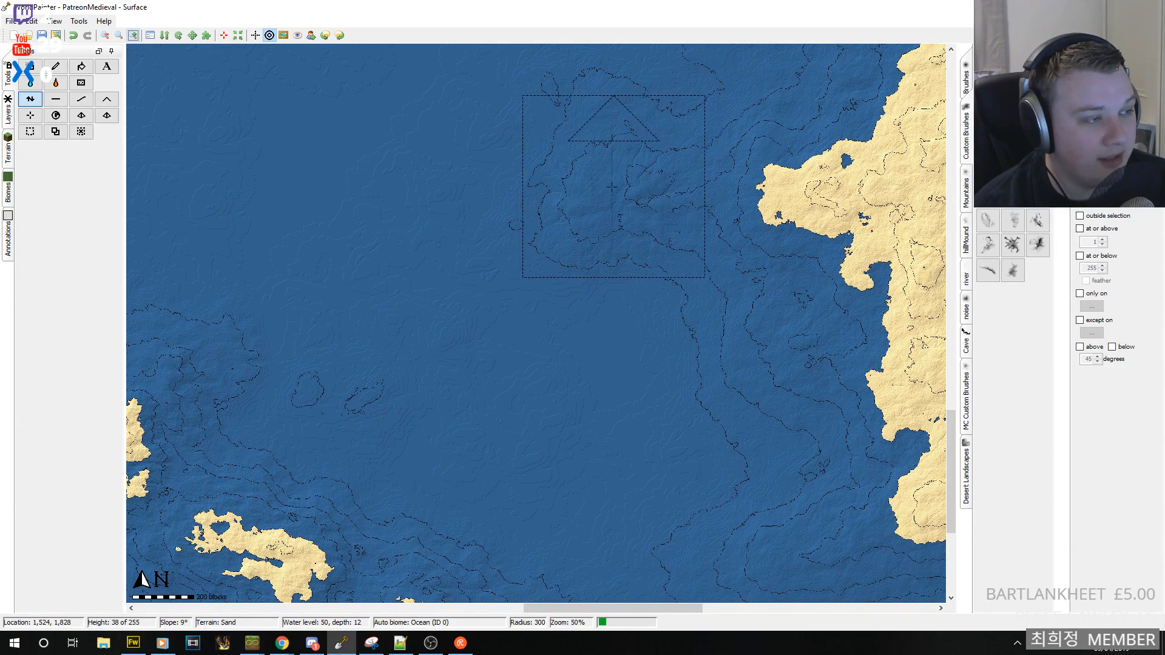
pyautogui.moveTo(740, 192); pyautogui.dragTo(629, 192)
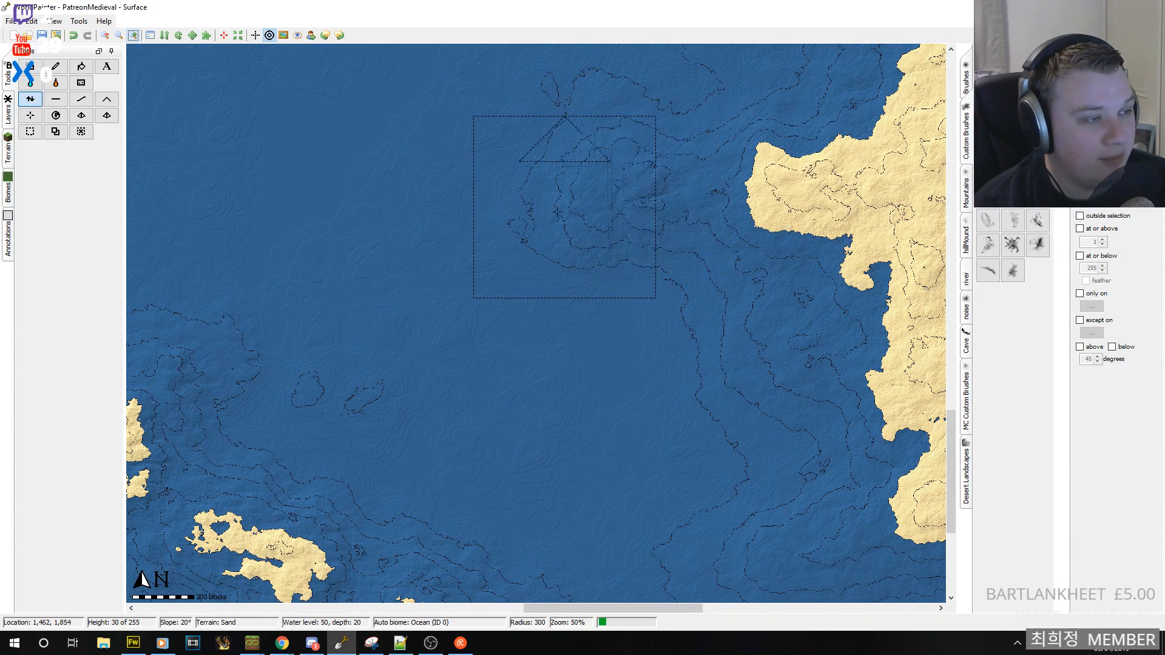
pyautogui.moveTo(588, 230)
pyautogui.mouseDown()
pyautogui.moveTo(693, 198)
pyautogui.moveTo(585, 216)
pyautogui.moveTo(584, 234)
pyautogui.moveTo(542, 251)
pyautogui.moveTo(582, 259)
pyautogui.mouseUp()
pyautogui.moveTo(694, 226); pyautogui.dragTo(577, 275)
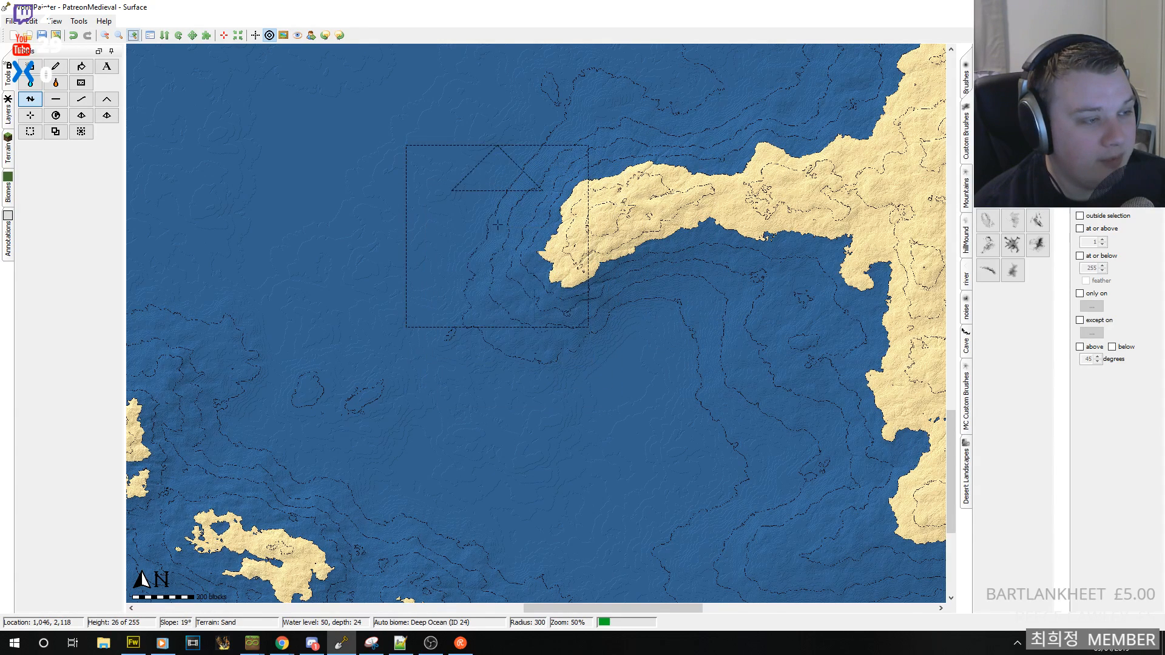
# - Add a rounded northwestern headland to the peninsula's tip and bulge its northern coast outward into the ocean
pyautogui.moveTo(516, 148)
pyautogui.mouseDown()
pyautogui.moveTo(536, 120)
pyautogui.moveTo(495, 168)
pyautogui.moveTo(538, 171)
pyautogui.moveTo(416, 169)
pyautogui.moveTo(463, 169)
pyautogui.moveTo(489, 185)
pyautogui.moveTo(461, 182)
pyautogui.moveTo(588, 243)
pyautogui.mouseUp()
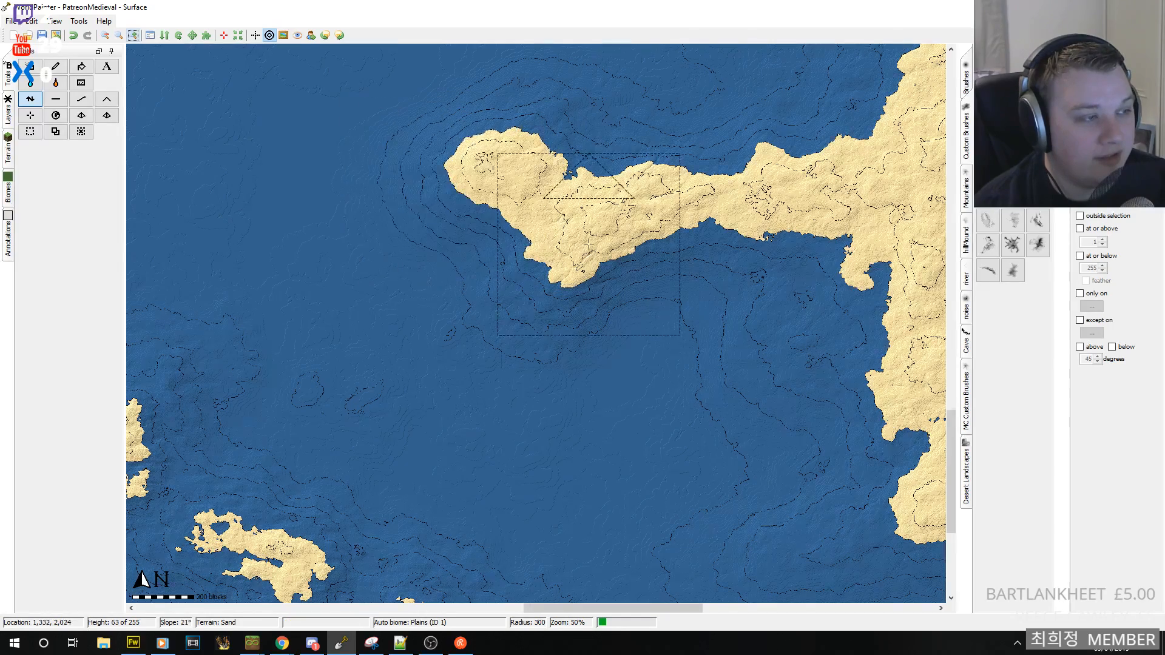
pyautogui.moveTo(589, 243); pyautogui.dragTo(612, 442, button='middle')
pyautogui.moveTo(485, 328)
pyautogui.mouseDown()
pyautogui.moveTo(463, 320)
pyautogui.moveTo(463, 304)
pyautogui.moveTo(540, 286)
pyautogui.moveTo(570, 338)
pyautogui.moveTo(676, 320)
pyautogui.moveTo(613, 308)
pyautogui.moveTo(599, 337)
pyautogui.moveTo(604, 320)
pyautogui.moveTo(661, 297)
pyautogui.moveTo(728, 320)
pyautogui.moveTo(696, 304)
pyautogui.moveTo(826, 316)
pyautogui.moveTo(728, 255)
pyautogui.moveTo(643, 292)
pyautogui.moveTo(619, 250)
pyautogui.moveTo(645, 207)
pyautogui.mouseUp()
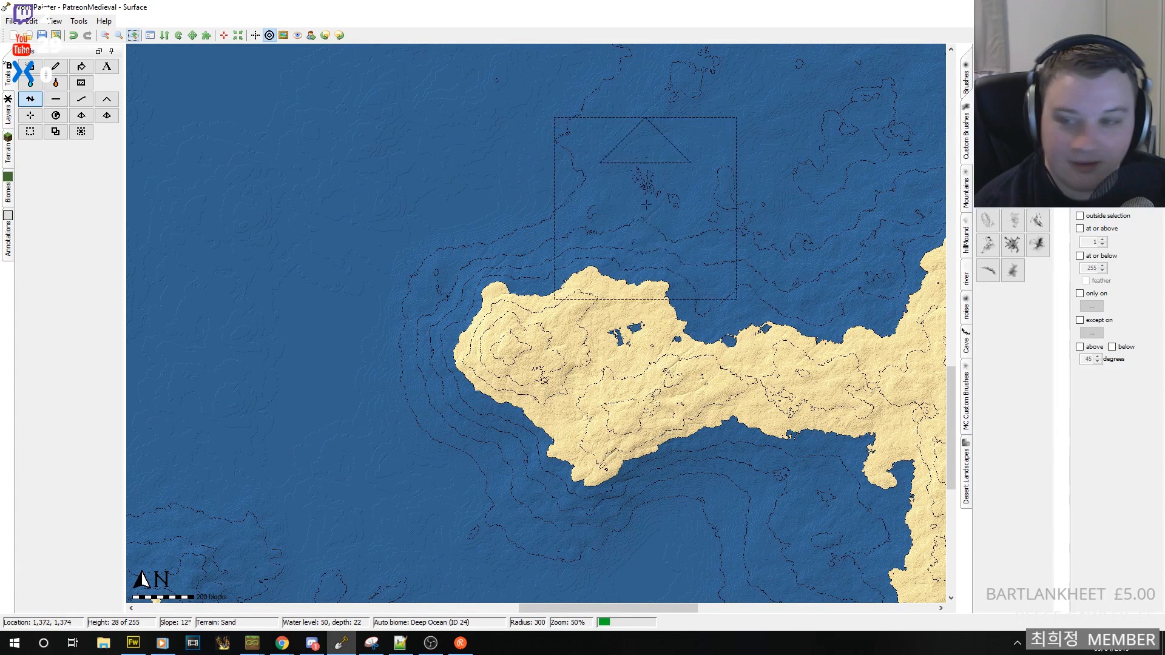
pyautogui.moveTo(766, 224)
pyautogui.mouseDown()
pyautogui.moveTo(833, 247)
pyautogui.moveTo(671, 252)
pyautogui.mouseUp()
pyautogui.moveTo(730, 289)
pyautogui.mouseDown()
pyautogui.moveTo(807, 267)
pyautogui.moveTo(713, 286)
pyautogui.moveTo(577, 219)
pyautogui.moveTo(609, 307)
pyautogui.moveTo(668, 226)
pyautogui.moveTo(558, 223)
pyautogui.mouseUp()
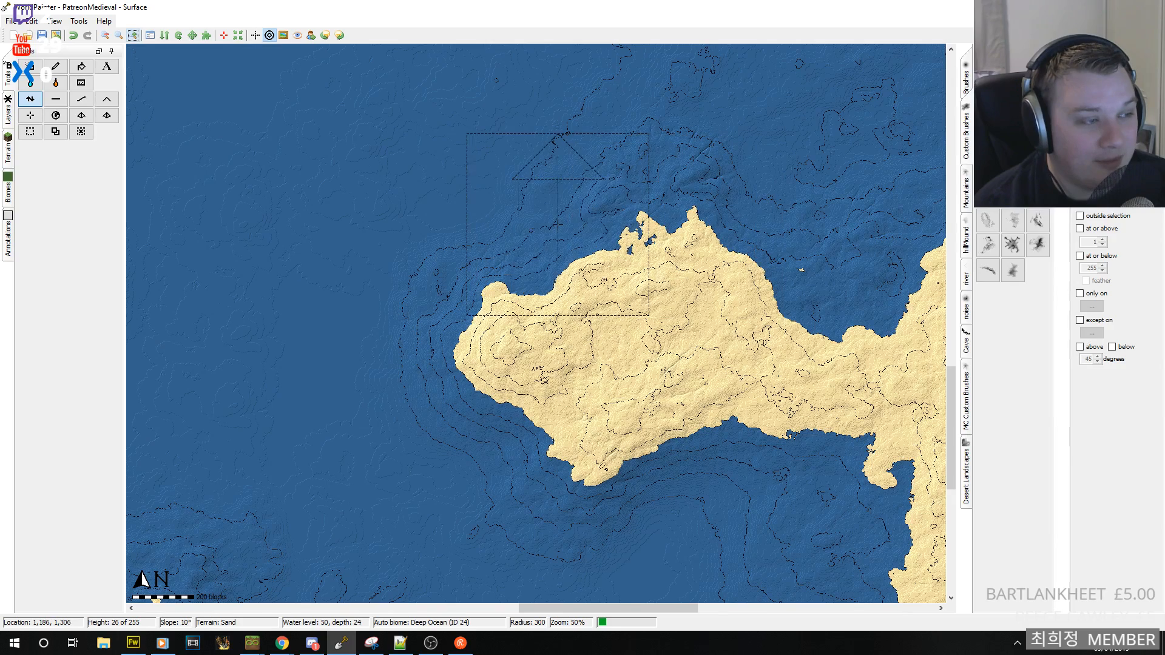
# - Review the island's overall shape, then raise more land along the peninsula's northern coast at 50% zoom
pyautogui.click(105, 35)
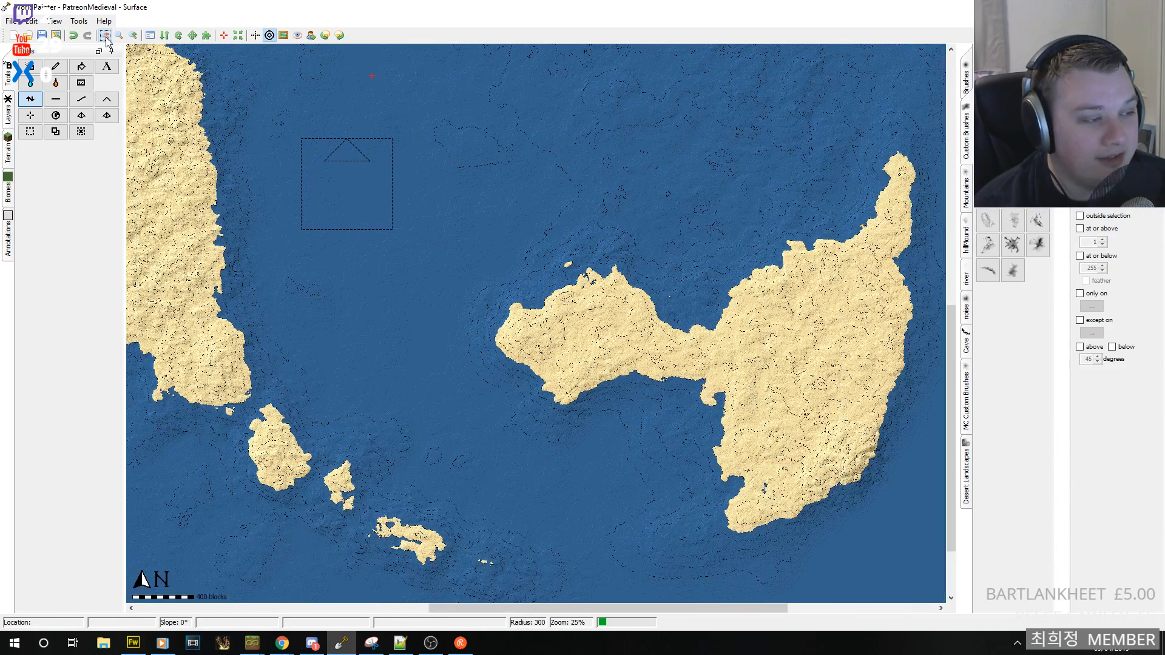
pyautogui.click(105, 35)
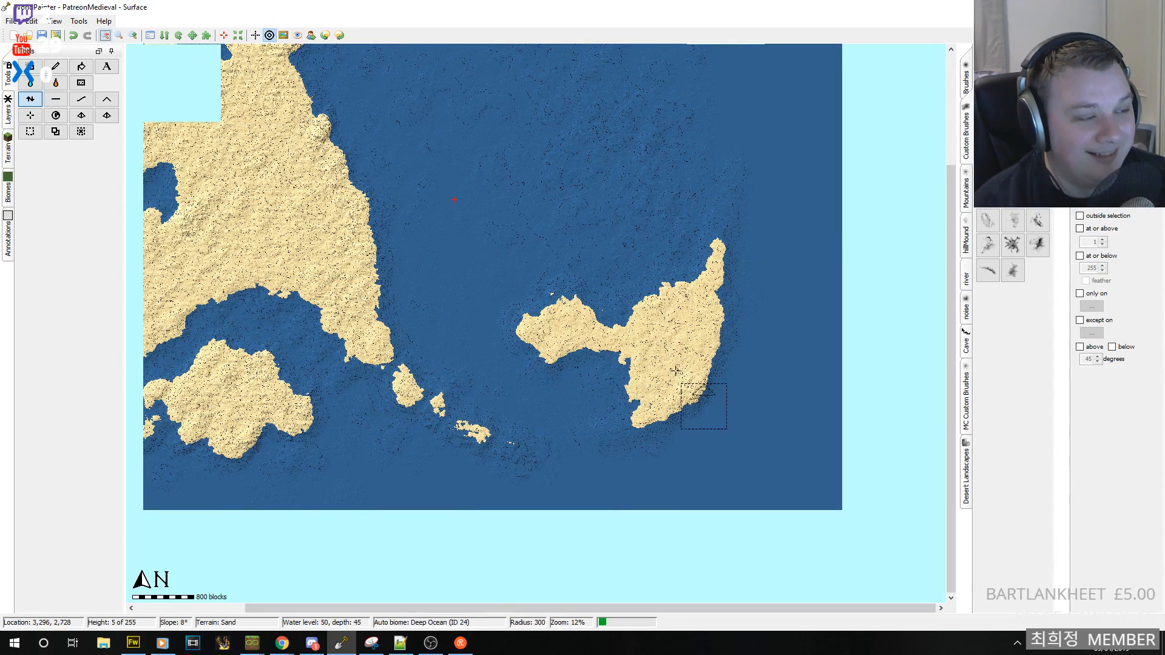
pyautogui.click(133, 35)
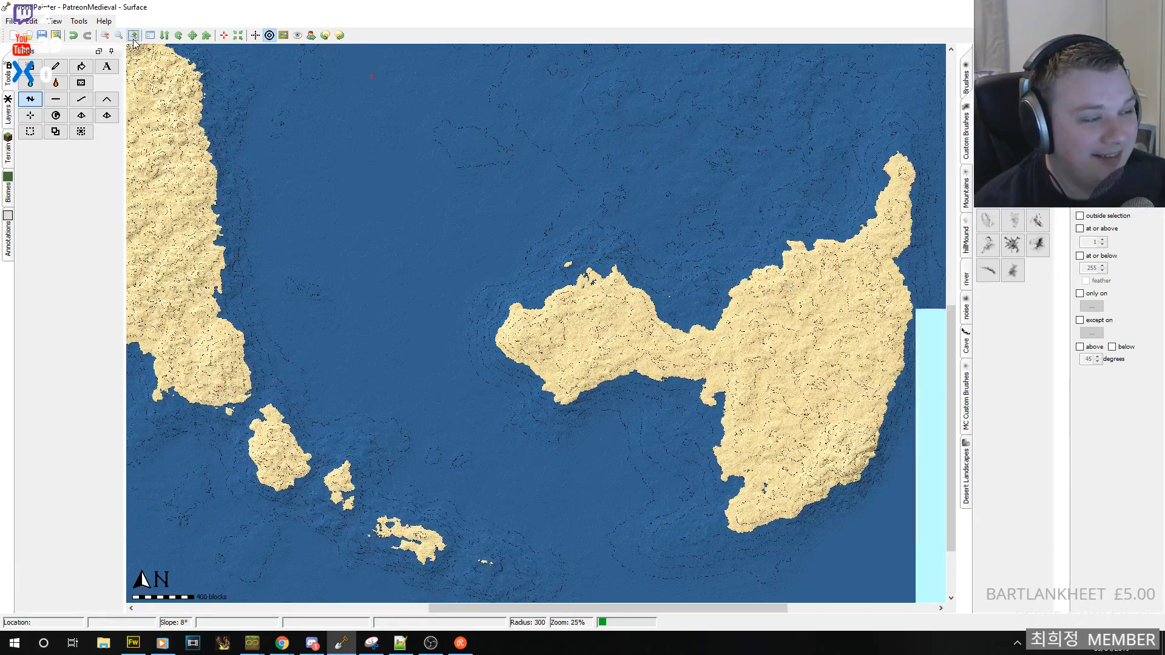
pyautogui.moveTo(523, 321); pyautogui.dragTo(759, 235, button='middle')
pyautogui.moveTo(590, 296); pyautogui.dragTo(697, 476, button='middle')
pyautogui.moveTo(775, 334); pyautogui.dragTo(348, 346, button='middle')
pyautogui.moveTo(431, 367)
pyautogui.mouseDown()
pyautogui.moveTo(482, 274)
pyautogui.moveTo(601, 294)
pyautogui.moveTo(625, 331)
pyautogui.moveTo(664, 340)
pyautogui.moveTo(631, 361)
pyautogui.moveTo(756, 382)
pyautogui.moveTo(759, 394)
pyautogui.moveTo(734, 400)
pyautogui.moveTo(816, 383)
pyautogui.moveTo(770, 297)
pyautogui.moveTo(809, 304)
pyautogui.moveTo(636, 272)
pyautogui.mouseUp()
# - Switch to Discord to read the recent general-text messages about the World Painter Starter Kit, and return to WorldPainter
pyautogui.click(312, 643)
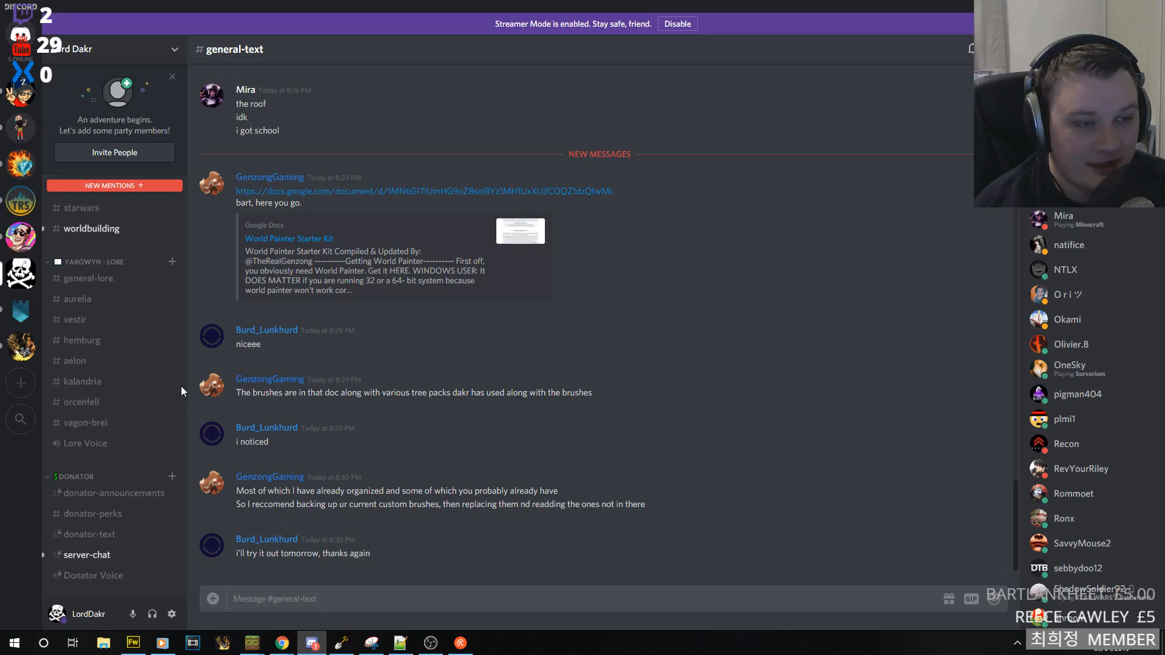
pyautogui.scroll(5, 108, 237)
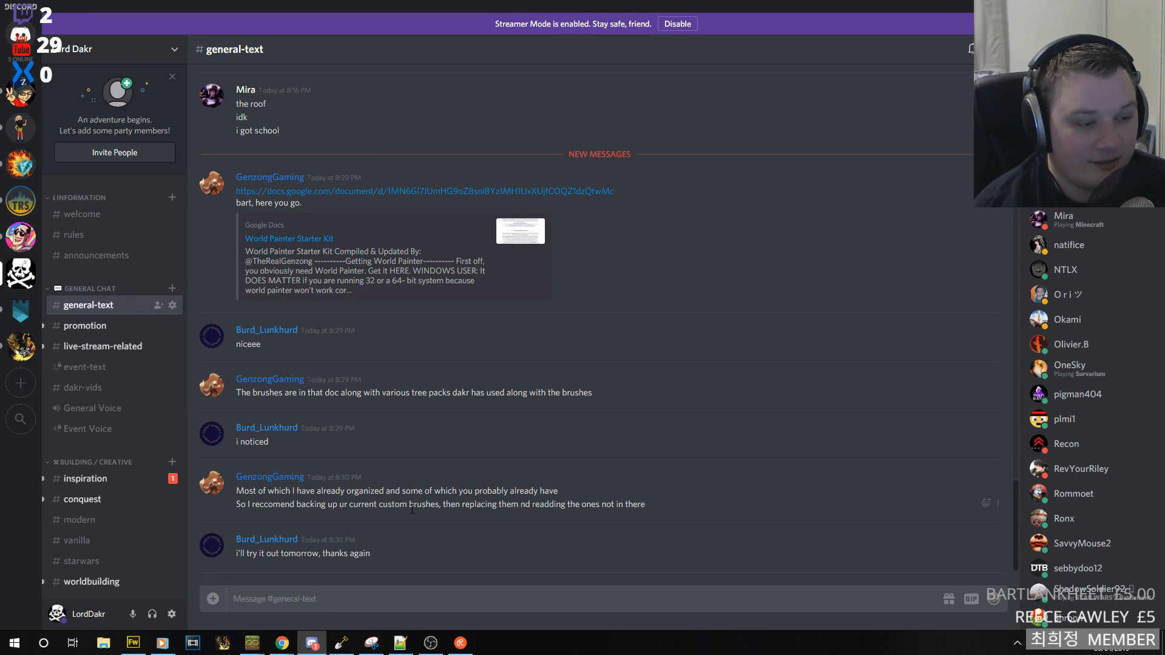
pyautogui.scroll(2, 302, 231)
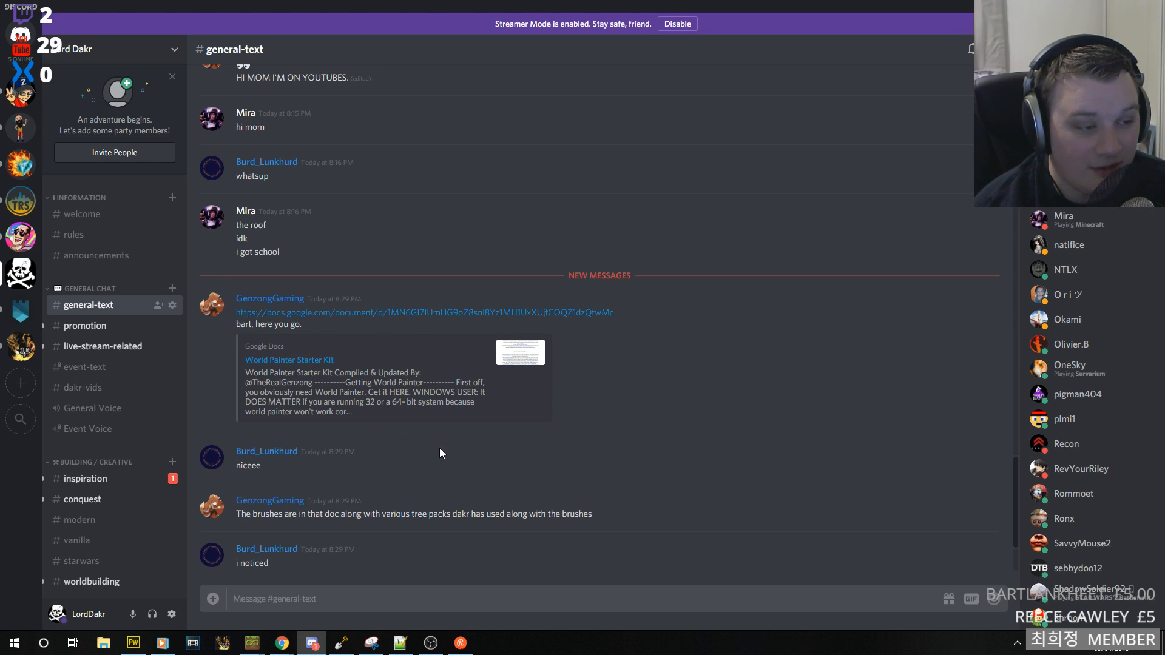
pyautogui.click(341, 645)
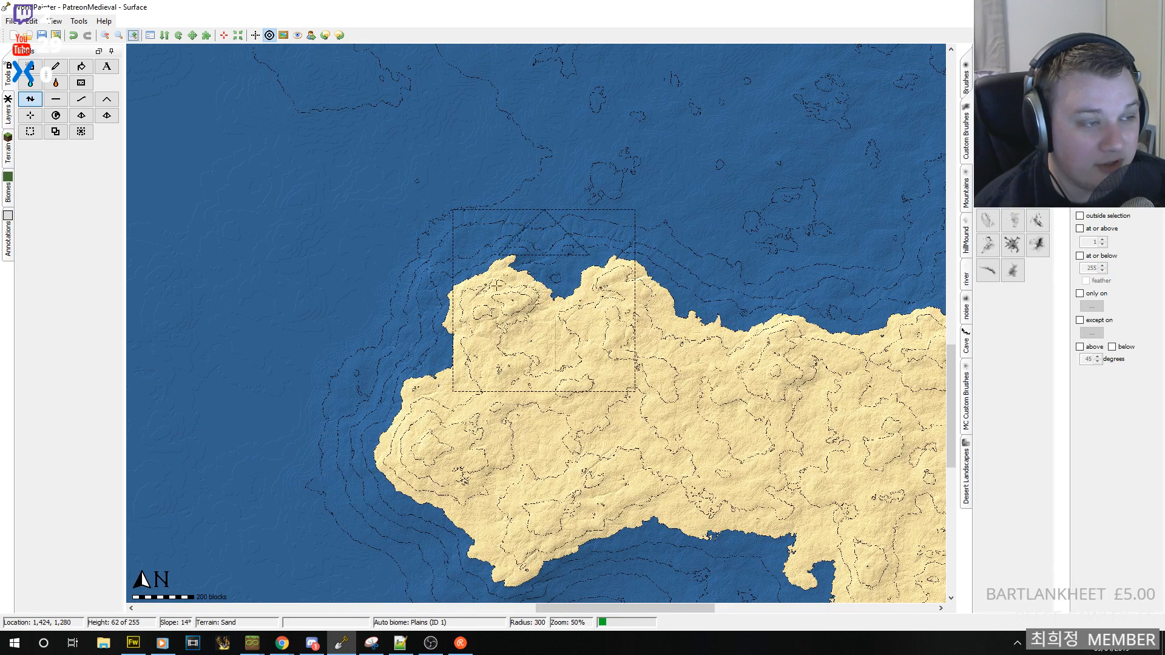
# - Raise the seabed along the eastern landmass's northern coast with a radius-300 brush, pushing the shoreline north
pyautogui.moveTo(463, 273)
pyautogui.mouseDown()
pyautogui.moveTo(472, 228)
pyautogui.moveTo(494, 239)
pyautogui.moveTo(520, 221)
pyautogui.moveTo(613, 223)
pyautogui.moveTo(551, 249)
pyautogui.moveTo(609, 249)
pyautogui.moveTo(697, 307)
pyautogui.moveTo(722, 270)
pyautogui.moveTo(690, 348)
pyautogui.mouseUp()
pyautogui.moveTo(616, 423); pyautogui.dragTo(367, 422, button='middle')
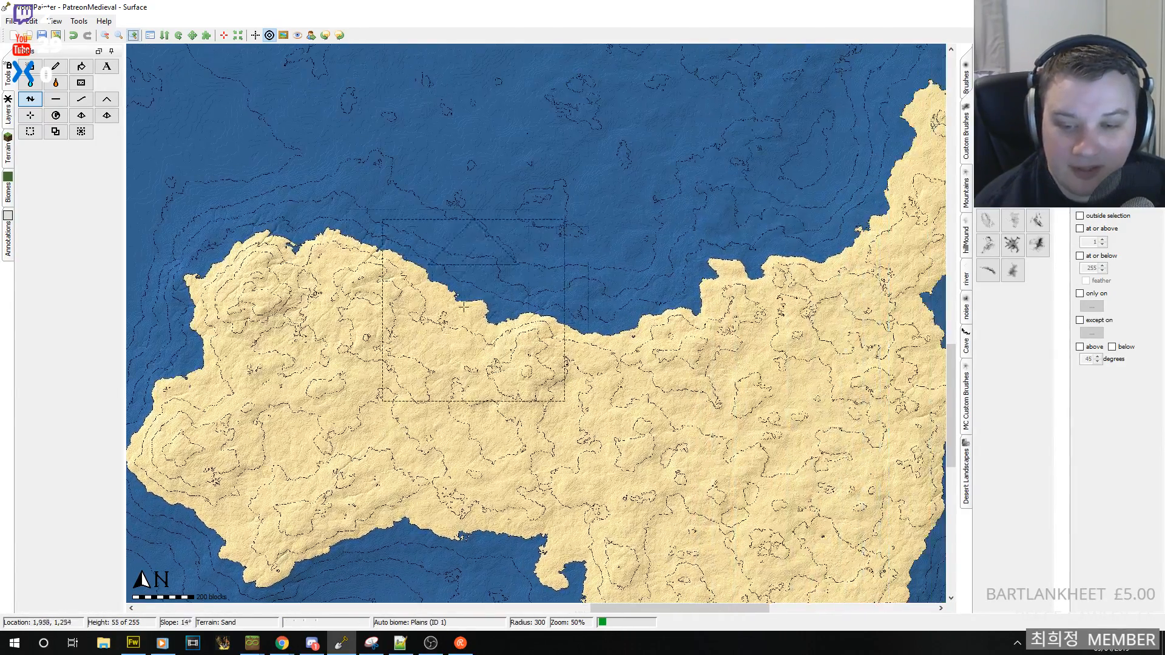
pyautogui.moveTo(659, 314)
pyautogui.mouseDown()
pyautogui.moveTo(546, 289)
pyautogui.moveTo(642, 253)
pyautogui.moveTo(625, 271)
pyautogui.moveTo(697, 270)
pyautogui.moveTo(692, 261)
pyautogui.moveTo(551, 251)
pyautogui.mouseUp()
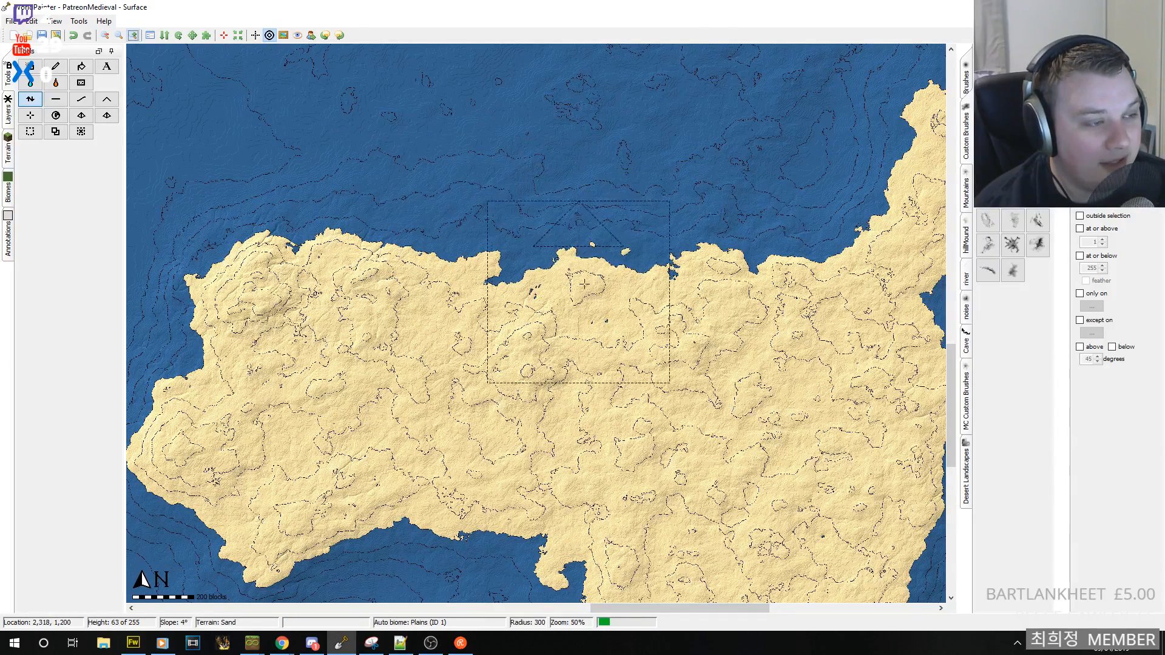
pyautogui.moveTo(588, 232)
pyautogui.mouseDown()
pyautogui.moveTo(528, 219)
pyautogui.moveTo(564, 205)
pyautogui.moveTo(452, 182)
pyautogui.moveTo(338, 183)
pyautogui.moveTo(402, 179)
pyautogui.moveTo(354, 177)
pyautogui.moveTo(344, 163)
pyautogui.moveTo(403, 144)
pyautogui.moveTo(438, 137)
pyautogui.moveTo(370, 161)
pyautogui.moveTo(468, 141)
pyautogui.moveTo(629, 218)
pyautogui.moveTo(704, 206)
pyautogui.moveTo(655, 216)
pyautogui.moveTo(721, 228)
pyautogui.moveTo(819, 210)
pyautogui.moveTo(844, 219)
pyautogui.moveTo(871, 136)
pyautogui.moveTo(877, 145)
pyautogui.moveTo(850, 125)
pyautogui.moveTo(862, 140)
pyautogui.moveTo(745, 142)
pyautogui.moveTo(819, 148)
pyautogui.moveTo(838, 176)
pyautogui.moveTo(801, 237)
pyautogui.moveTo(856, 200)
pyautogui.moveTo(819, 243)
pyautogui.moveTo(667, 201)
pyautogui.moveTo(717, 81)
pyautogui.moveTo(633, 122)
pyautogui.moveTo(605, 121)
pyautogui.moveTo(643, 110)
pyautogui.moveTo(567, 176)
pyautogui.moveTo(534, 185)
pyautogui.moveTo(558, 194)
pyautogui.moveTo(573, 182)
pyautogui.moveTo(555, 124)
pyautogui.moveTo(543, 122)
pyautogui.moveTo(637, 139)
pyautogui.moveTo(681, 120)
pyautogui.moveTo(496, 99)
pyautogui.moveTo(572, 161)
pyautogui.moveTo(502, 109)
pyautogui.moveTo(517, 99)
pyautogui.moveTo(468, 91)
pyautogui.moveTo(643, 124)
pyautogui.moveTo(564, 202)
pyautogui.mouseUp()
pyautogui.moveTo(564, 202); pyautogui.dragTo(635, 328, button='middle')
pyautogui.moveTo(531, 210)
pyautogui.mouseDown()
pyautogui.moveTo(495, 156)
pyautogui.moveTo(463, 171)
pyautogui.moveTo(565, 174)
pyautogui.moveTo(522, 195)
pyautogui.moveTo(405, 194)
pyautogui.moveTo(613, 191)
pyautogui.moveTo(634, 203)
pyautogui.moveTo(643, 182)
pyautogui.mouseUp()
# - Raise a small elongated islet in the channel between the western and eastern landmasses using a rotated radius-300 brush
pyautogui.scroll(-1, 330, 183)
pyautogui.scroll(-1, 424, 254)
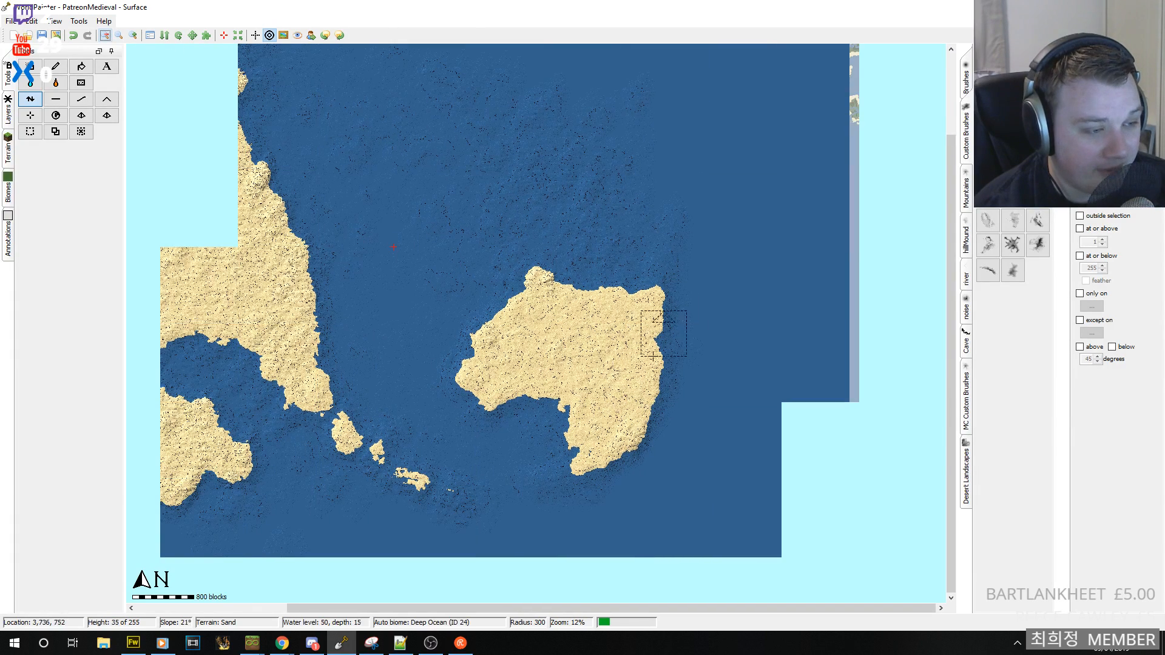
pyautogui.moveTo(688, 383); pyautogui.dragTo(752, 373, button='middle')
pyautogui.moveTo(681, 367); pyautogui.dragTo(793, 468, button='middle')
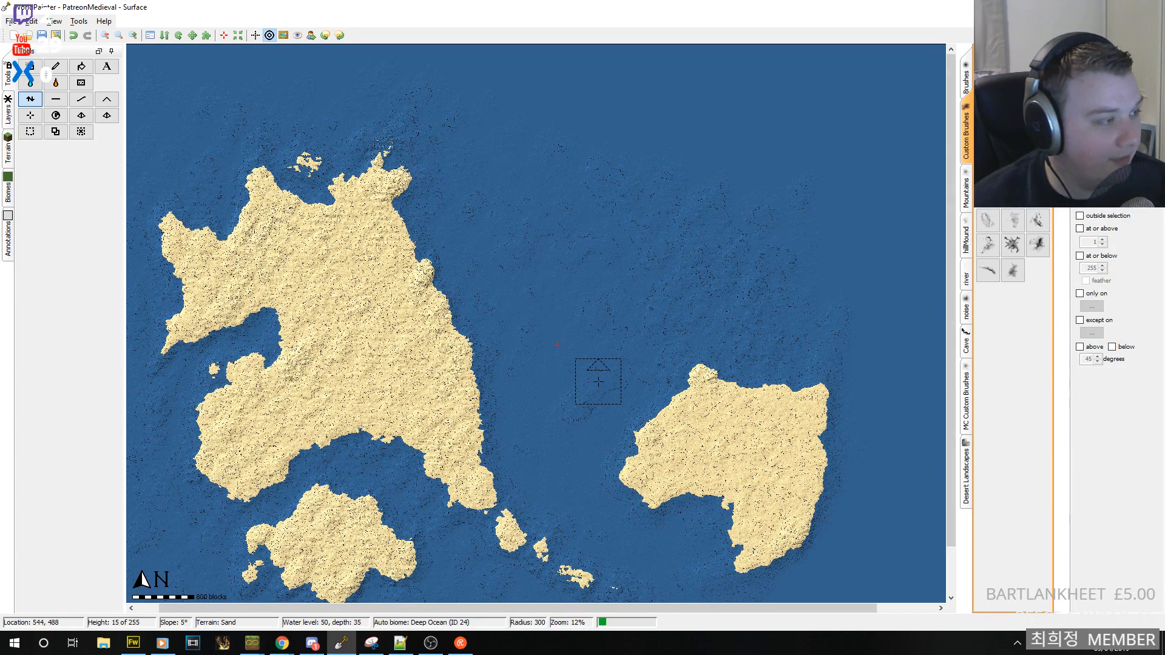
pyautogui.keyDown('alt'); pyautogui.scroll(-2, 586, 405); pyautogui.keyUp('alt')
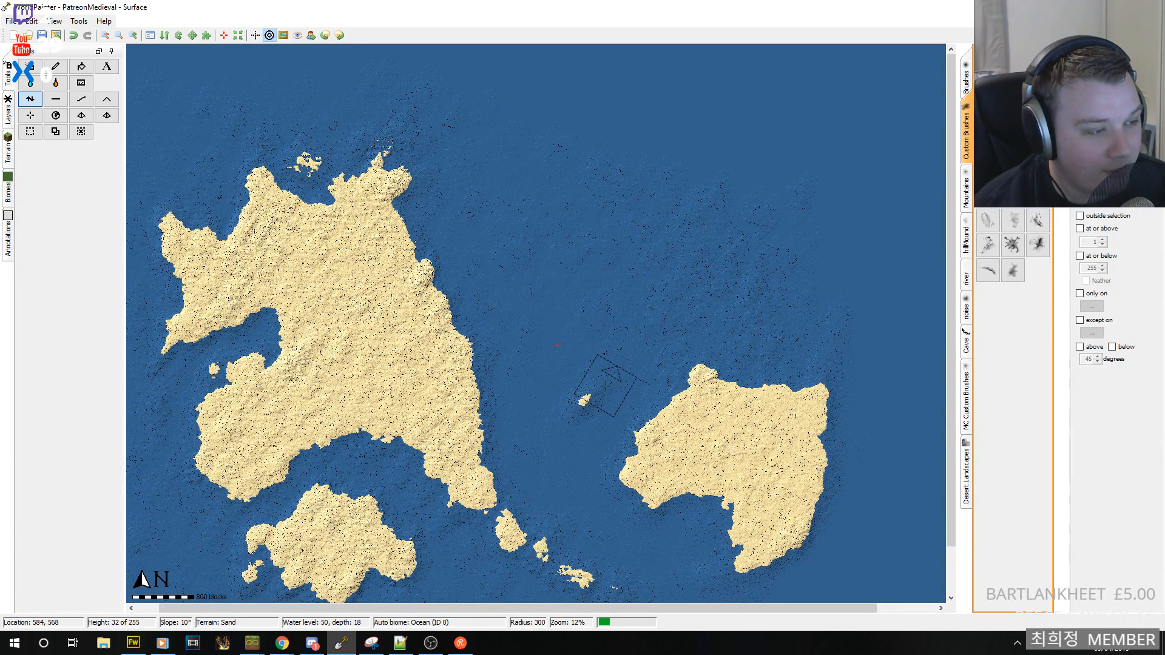
pyautogui.click(608, 381)
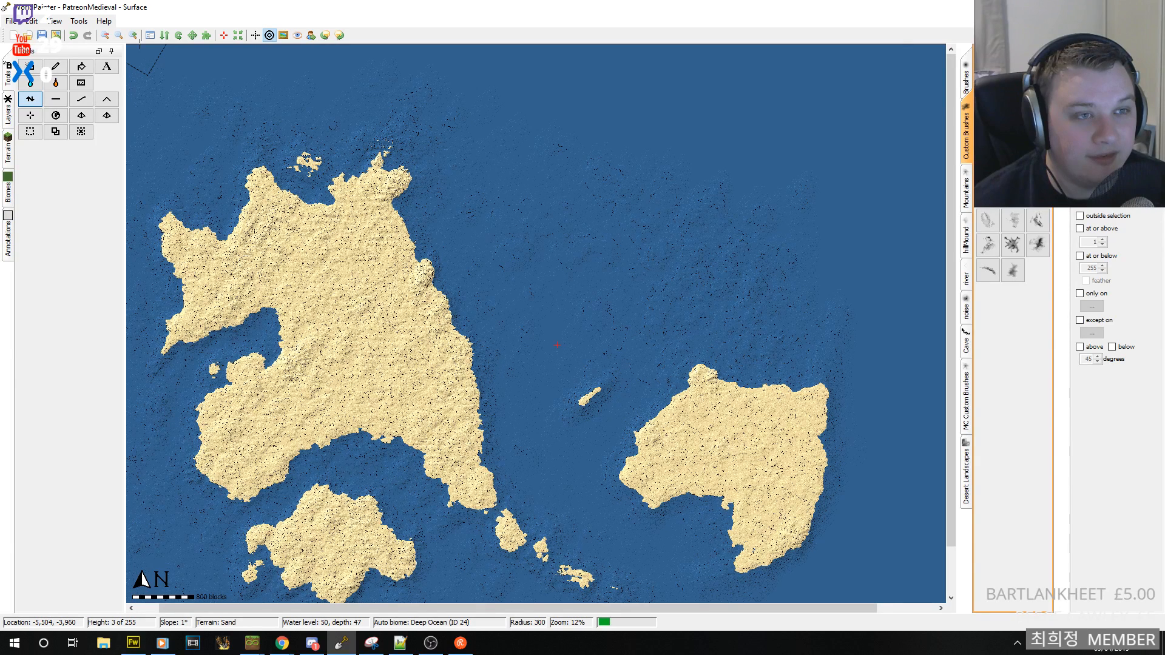
# - Extend the channel islet southwest and raise a second northern arm on it, giving it a forked shape
pyautogui.doubleClick(133, 35)
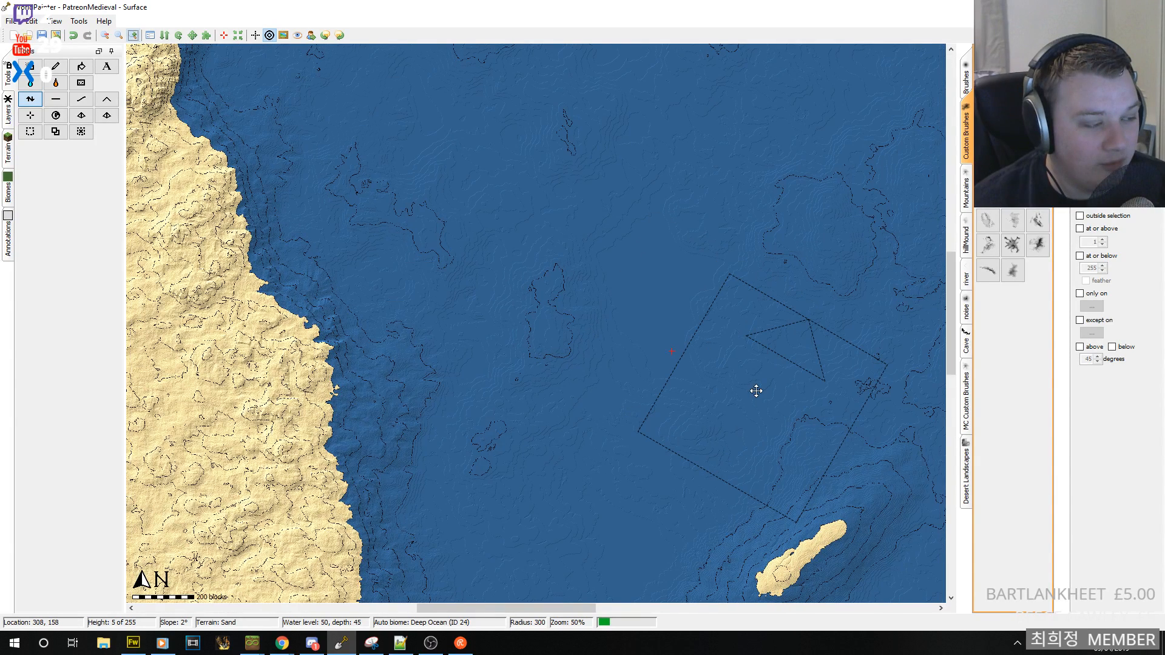
pyautogui.moveTo(756, 391); pyautogui.dragTo(452, 206, button='middle')
pyautogui.moveTo(480, 325)
pyautogui.mouseDown()
pyautogui.moveTo(485, 312)
pyautogui.moveTo(495, 346)
pyautogui.moveTo(486, 414)
pyautogui.moveTo(471, 423)
pyautogui.mouseUp()
pyautogui.scroll(4, 450, 433)
pyautogui.keyDown('alt'); pyautogui.scroll(-10, 450, 432); pyautogui.keyUp('alt')
pyautogui.click(453, 433)
pyautogui.keyDown('alt'); pyautogui.scroll(-1, 453, 432); pyautogui.keyUp('alt')
pyautogui.scroll(-5, 453, 433)
pyautogui.moveTo(456, 434)
pyautogui.mouseDown()
pyautogui.moveTo(448, 425)
pyautogui.moveTo(433, 454)
pyautogui.mouseUp()
# - Taper the forked islet's southern end into a narrow tip, reducing the rotated brush to radius 72
pyautogui.keyDown('alt'); pyautogui.scroll(-4, 452, 430); pyautogui.keyUp('alt')
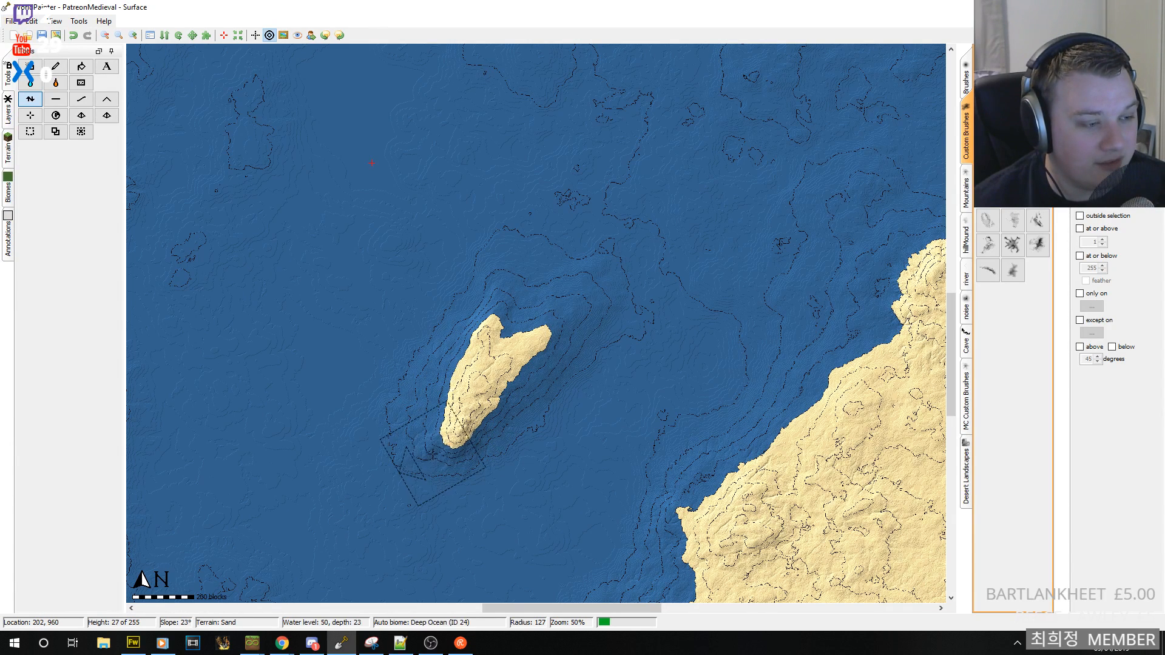
pyautogui.keyDown('alt'); pyautogui.scroll(-4, 436, 454); pyautogui.keyUp('alt')
pyautogui.scroll(-6, 436, 455)
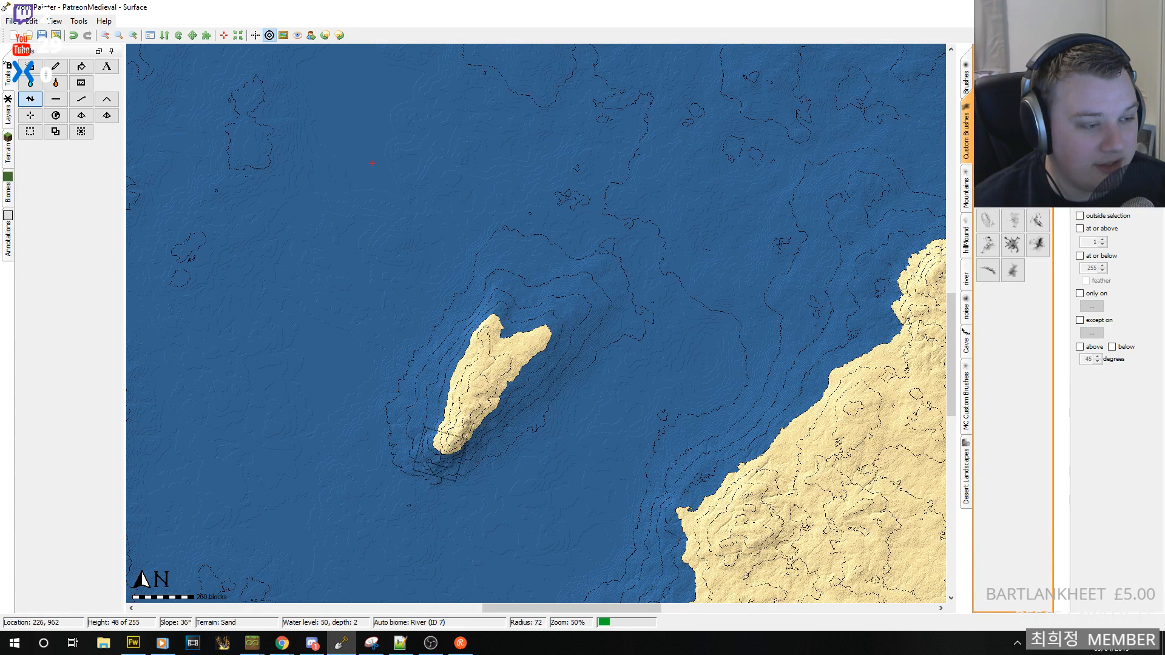
pyautogui.scroll(-4, 514, 391)
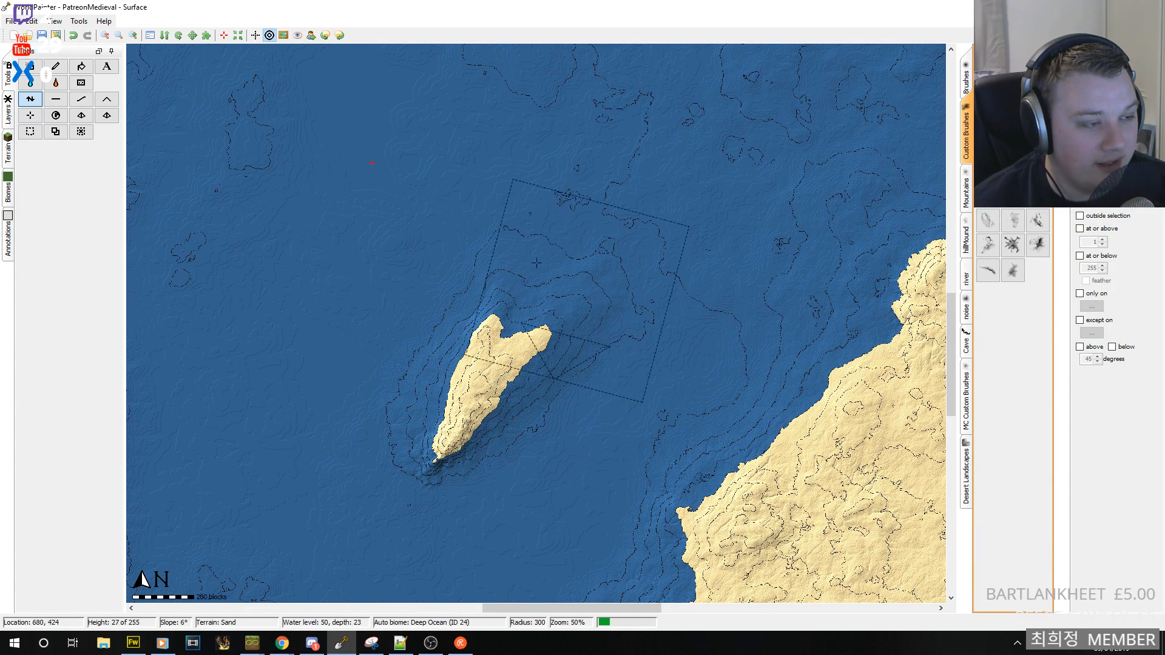
# - Broaden the forked islet's northwestern arm on its western side
pyautogui.click(105, 36)
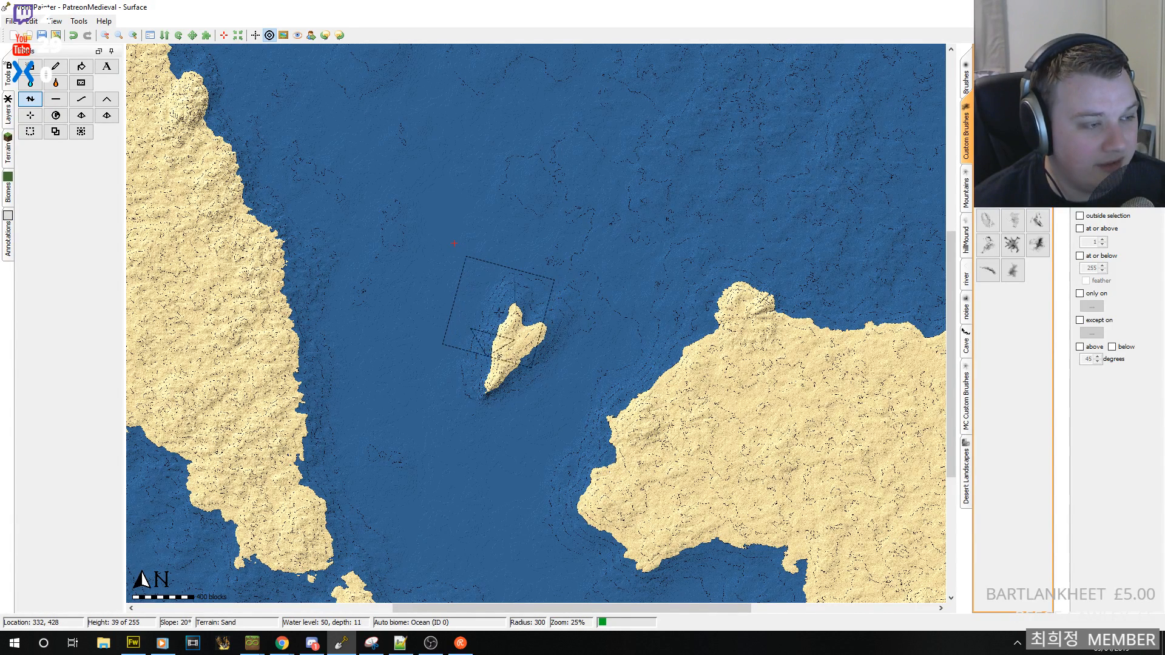
pyautogui.scroll(-6, 492, 315)
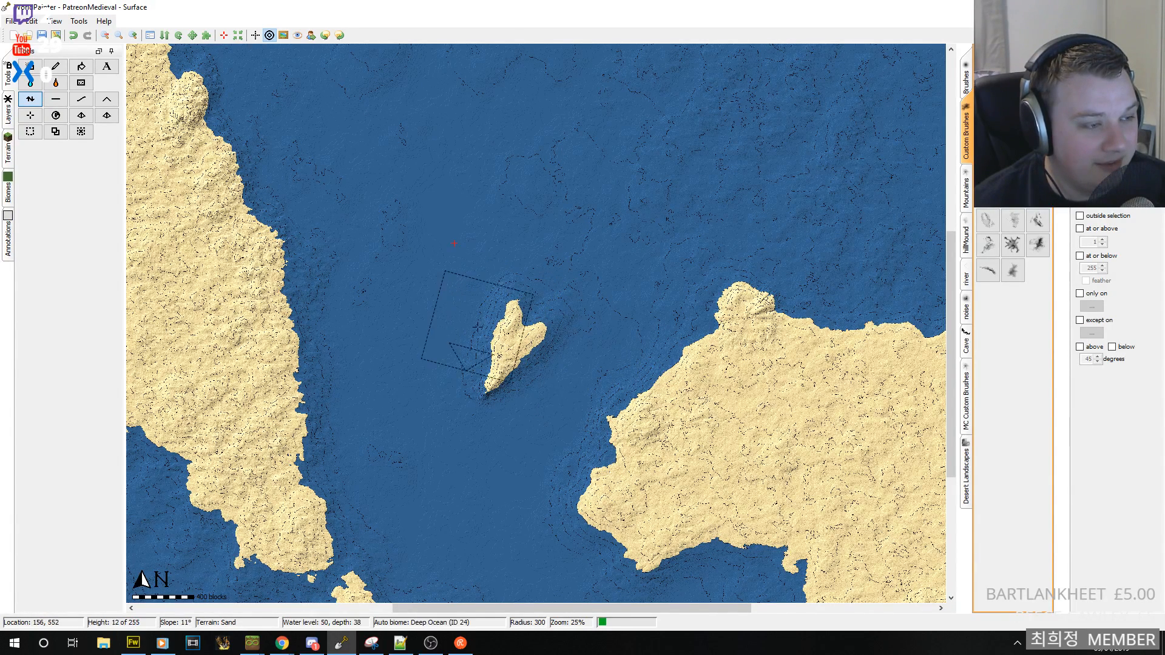
pyautogui.click(498, 315)
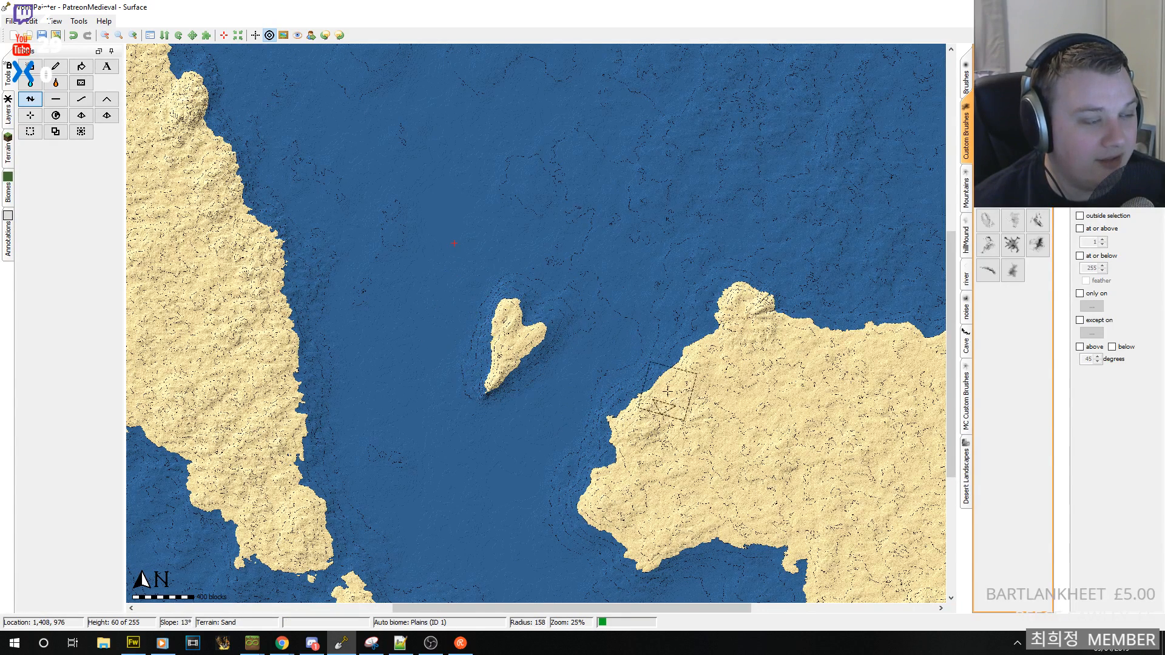
# - Raise two small islets in the sea north of the forked islet with a brush of about radius 176
pyautogui.moveTo(572, 343); pyautogui.dragTo(568, 372, button='middle')
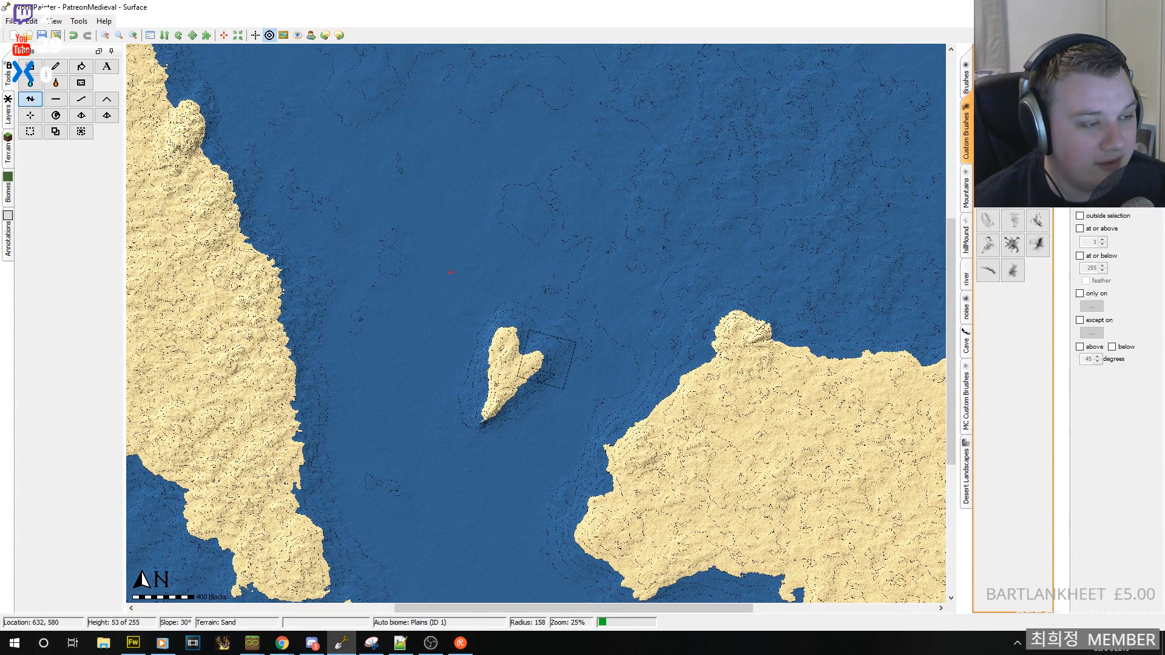
pyautogui.moveTo(654, 365); pyautogui.dragTo(609, 420, button='middle')
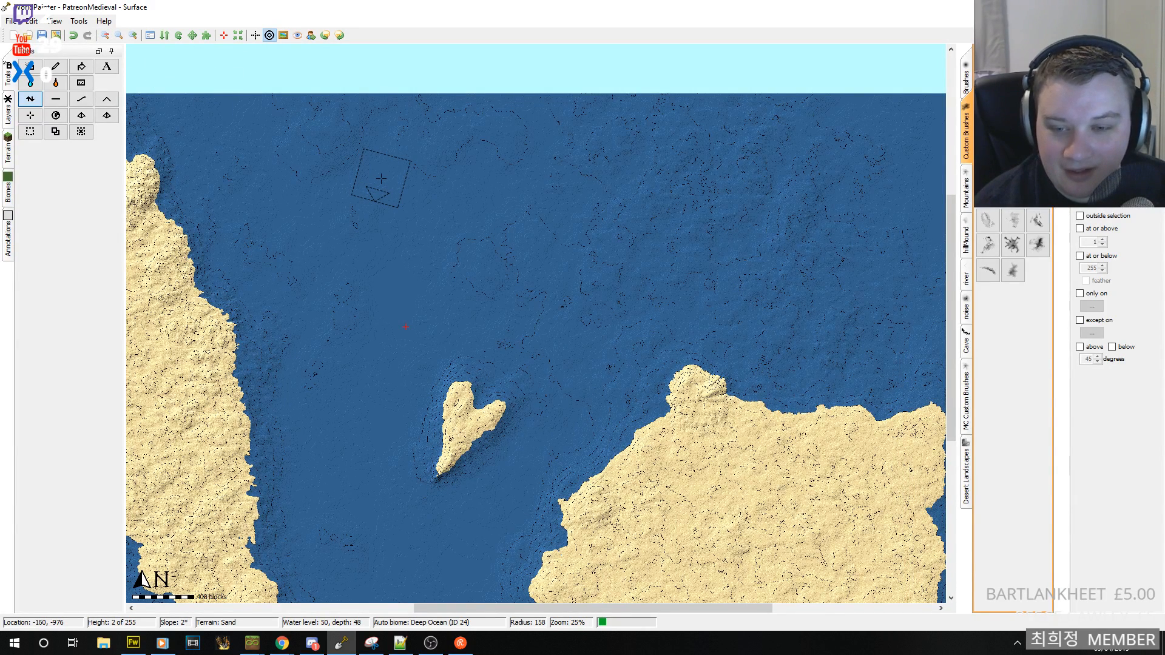
pyautogui.moveTo(572, 295); pyautogui.dragTo(513, 346, button='middle')
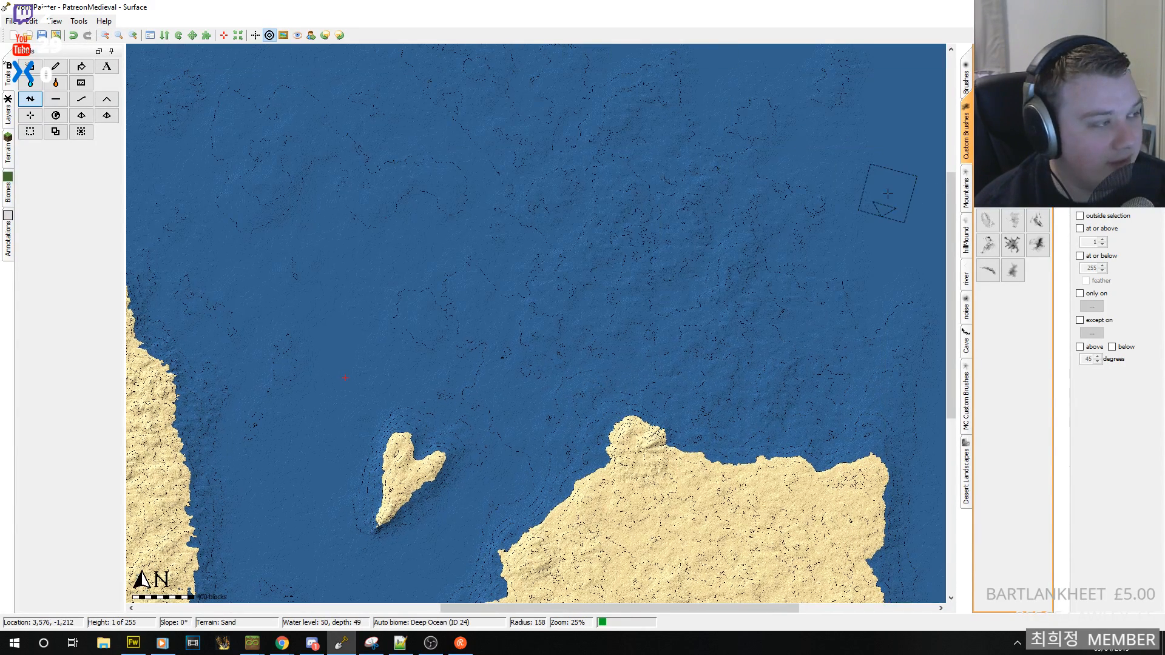
pyautogui.scroll(-7, 682, 286)
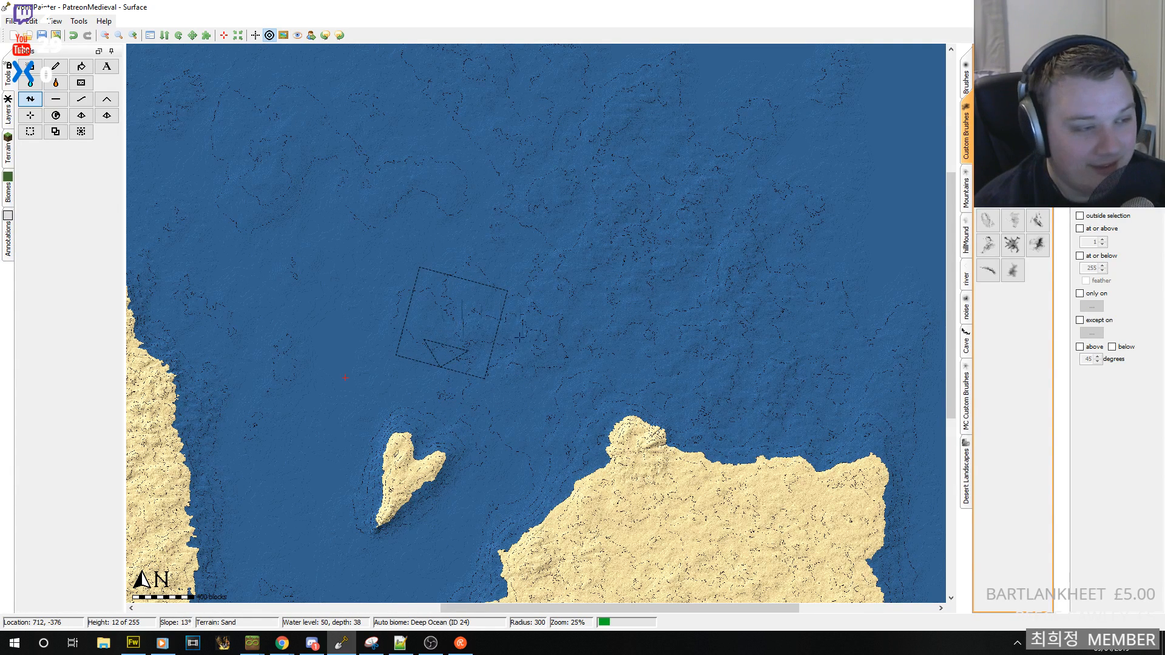
pyautogui.scroll(-3, 513, 414)
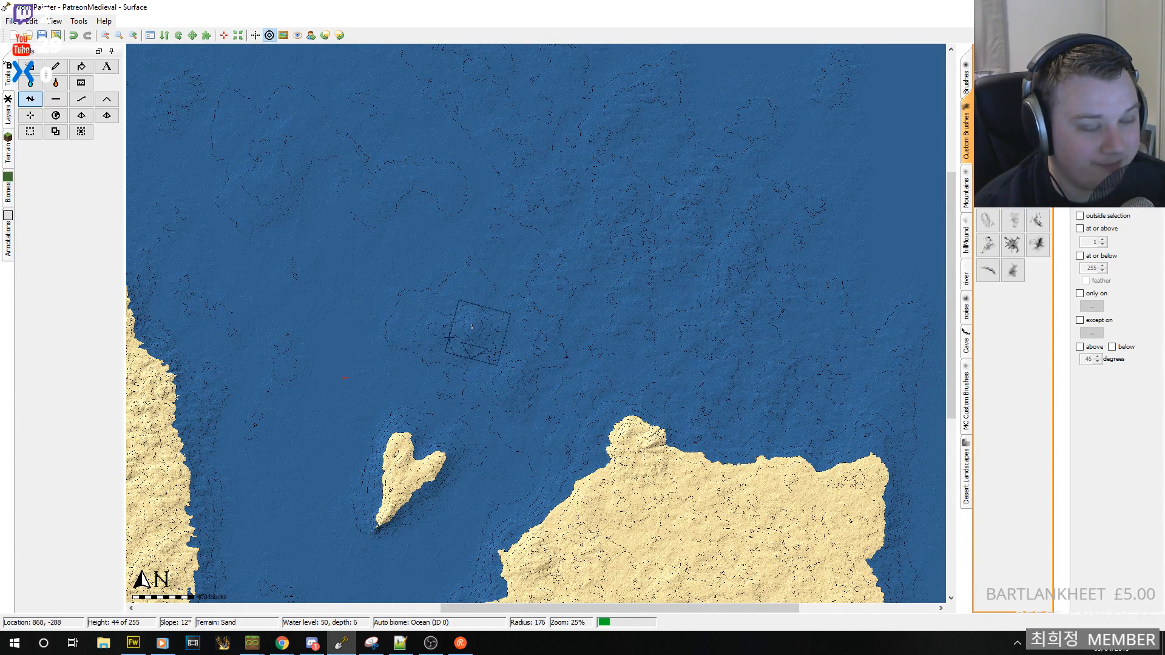
pyautogui.click(474, 328)
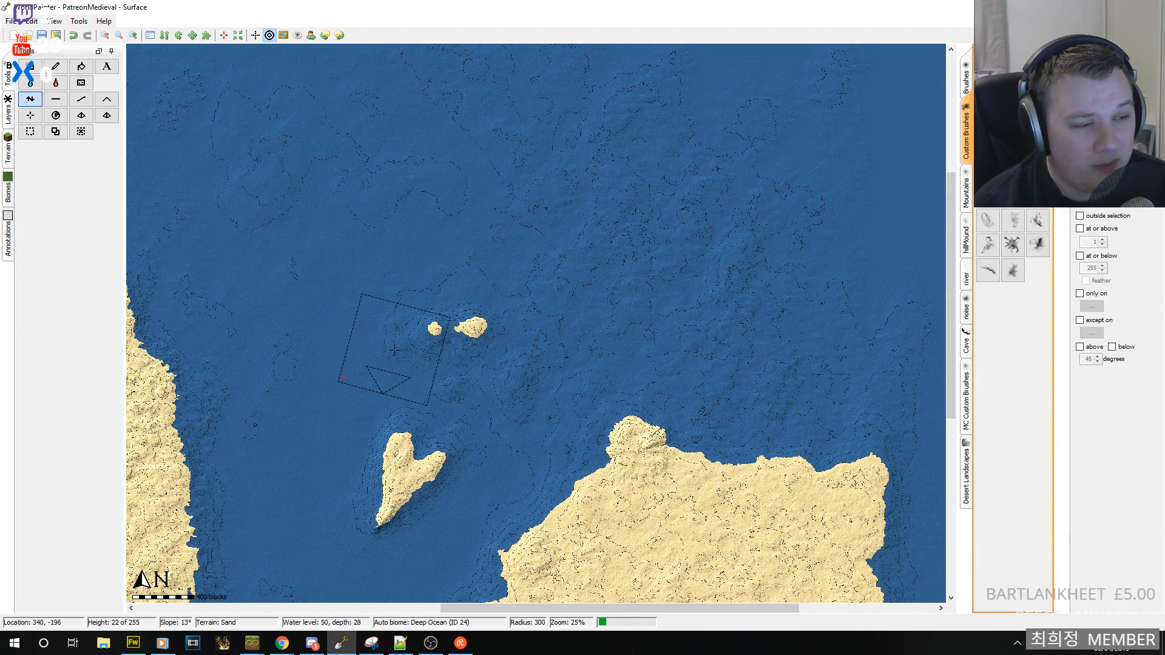
# - Raise a third islet to the southeast and fill land between the three, adding a lobe on the western end
pyautogui.click(133, 35)
pyautogui.scroll(-6, 548, 248)
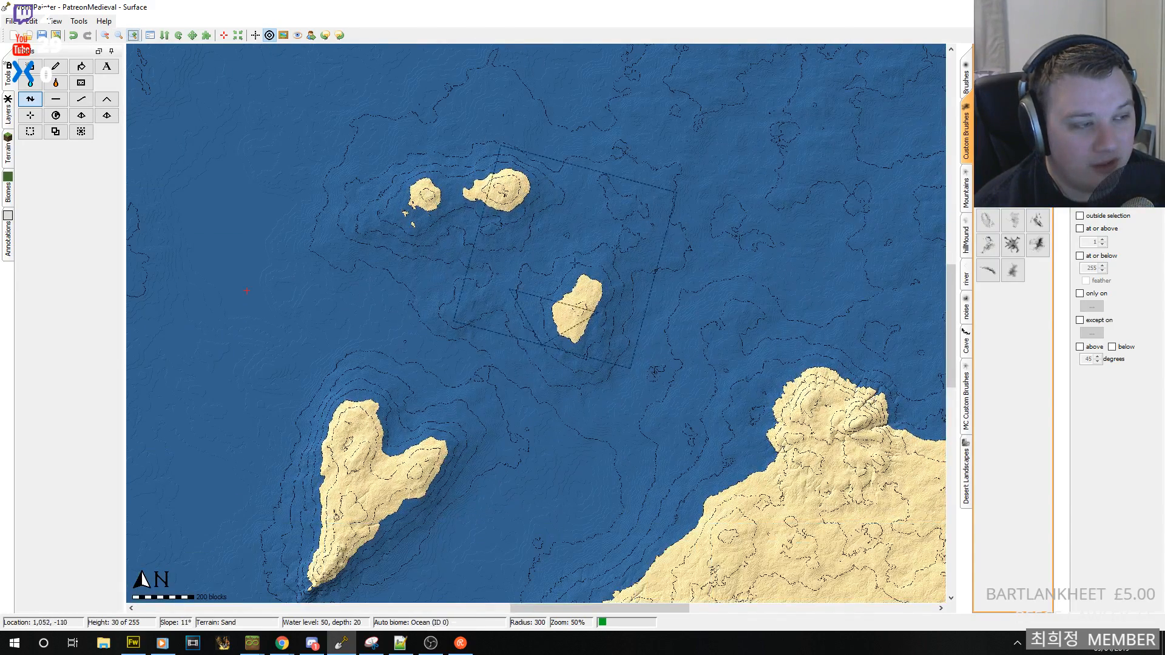
pyautogui.moveTo(572, 350)
pyautogui.mouseDown()
pyautogui.moveTo(561, 440)
pyautogui.moveTo(520, 286)
pyautogui.moveTo(440, 248)
pyautogui.moveTo(489, 279)
pyautogui.moveTo(484, 326)
pyautogui.moveTo(511, 278)
pyautogui.moveTo(546, 267)
pyautogui.mouseUp()
pyautogui.moveTo(648, 246)
pyautogui.mouseDown()
pyautogui.moveTo(459, 317)
pyautogui.moveTo(456, 223)
pyautogui.moveTo(307, 277)
pyautogui.moveTo(392, 283)
pyautogui.moveTo(400, 267)
pyautogui.moveTo(382, 258)
pyautogui.moveTo(398, 250)
pyautogui.moveTo(480, 249)
pyautogui.moveTo(425, 255)
pyautogui.moveTo(327, 302)
pyautogui.mouseUp()
pyautogui.scroll(-5, 333, 300)
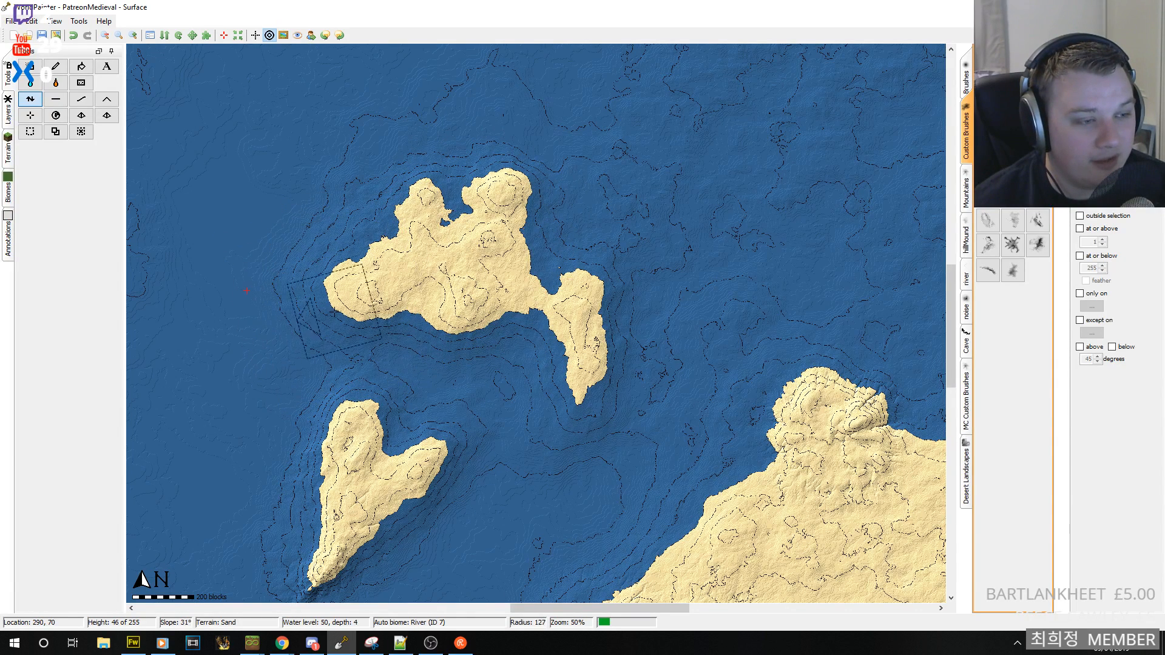
# - Broaden the merged island's eastern half and raise a pointed spur on its southeastern end with a brush of about radius 158
pyautogui.scroll(2, 412, 292)
pyautogui.moveTo(531, 332)
pyautogui.mouseDown()
pyautogui.moveTo(508, 385)
pyautogui.moveTo(498, 373)
pyautogui.moveTo(515, 347)
pyautogui.moveTo(536, 447)
pyautogui.moveTo(567, 448)
pyautogui.moveTo(565, 345)
pyautogui.moveTo(620, 280)
pyautogui.moveTo(644, 292)
pyautogui.moveTo(626, 315)
pyautogui.moveTo(641, 325)
pyautogui.mouseUp()
pyautogui.scroll(10, 539, 427)
pyautogui.scroll(-6, 637, 383)
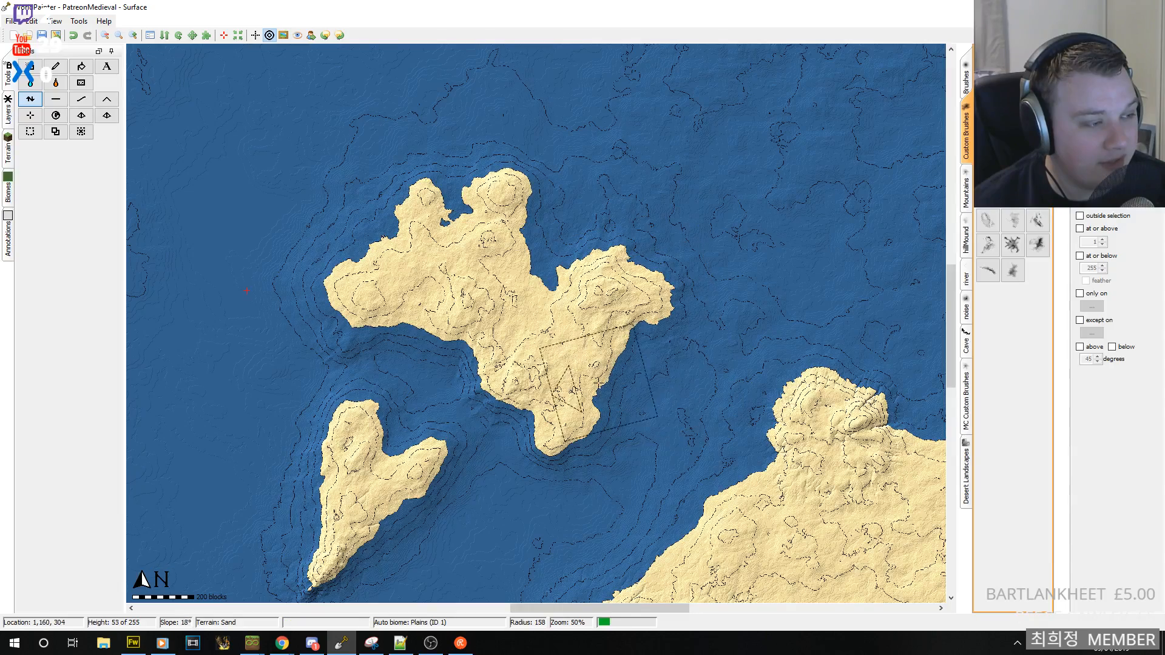
pyautogui.moveTo(629, 424); pyautogui.dragTo(576, 325, button='middle')
pyautogui.moveTo(537, 307); pyautogui.dragTo(573, 295)
pyautogui.scroll(6, 534, 285)
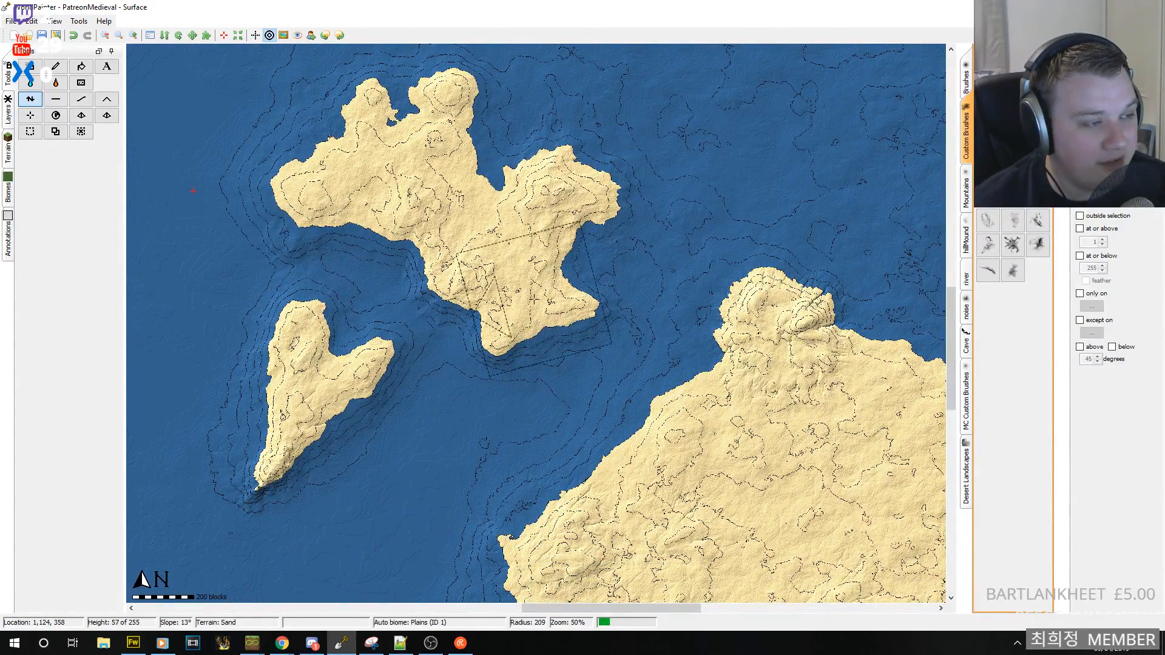
# - Look over the surrounding landmasses and save the PatreonMedieval world
pyautogui.click(110, 38)
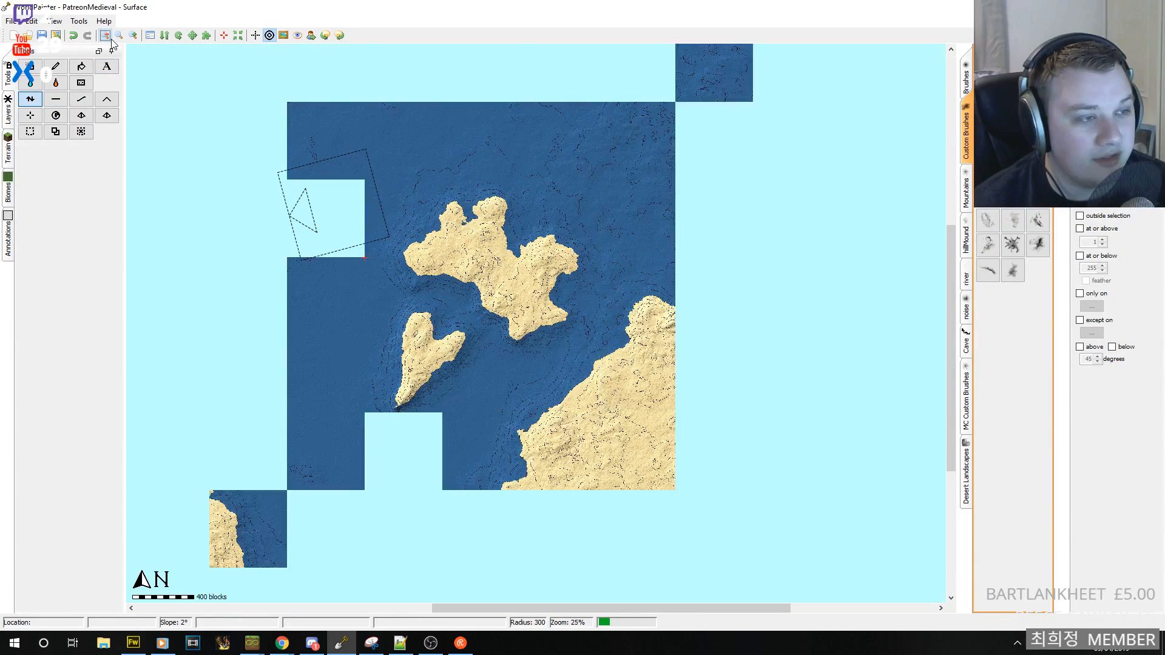
pyautogui.click(111, 39)
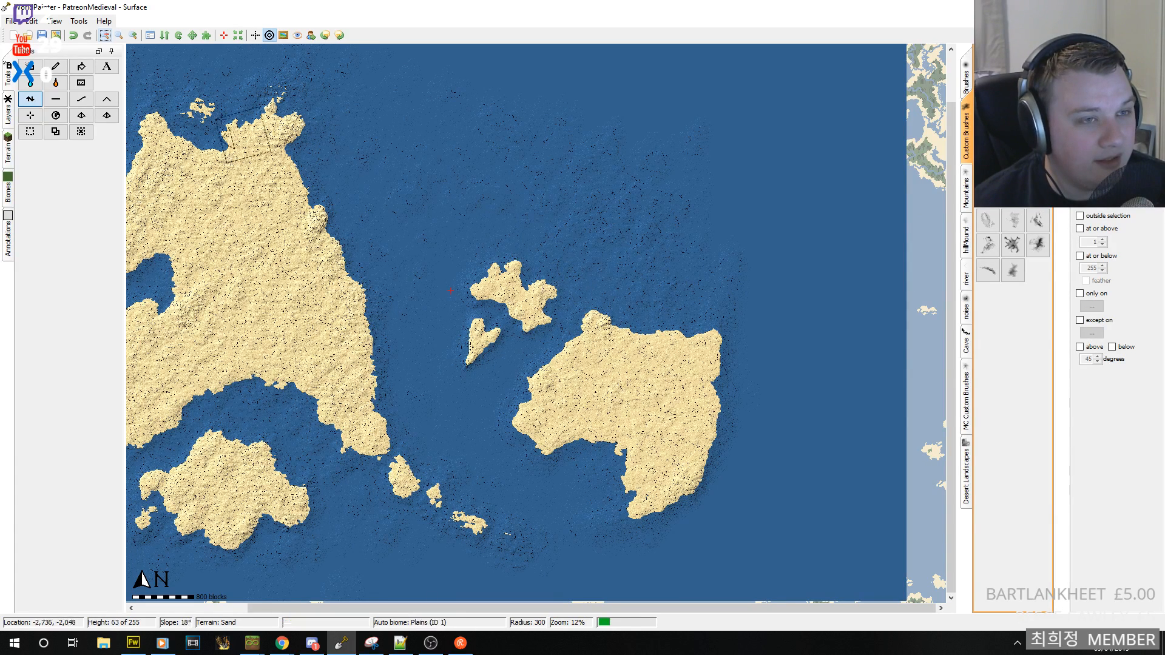
pyautogui.click(133, 36)
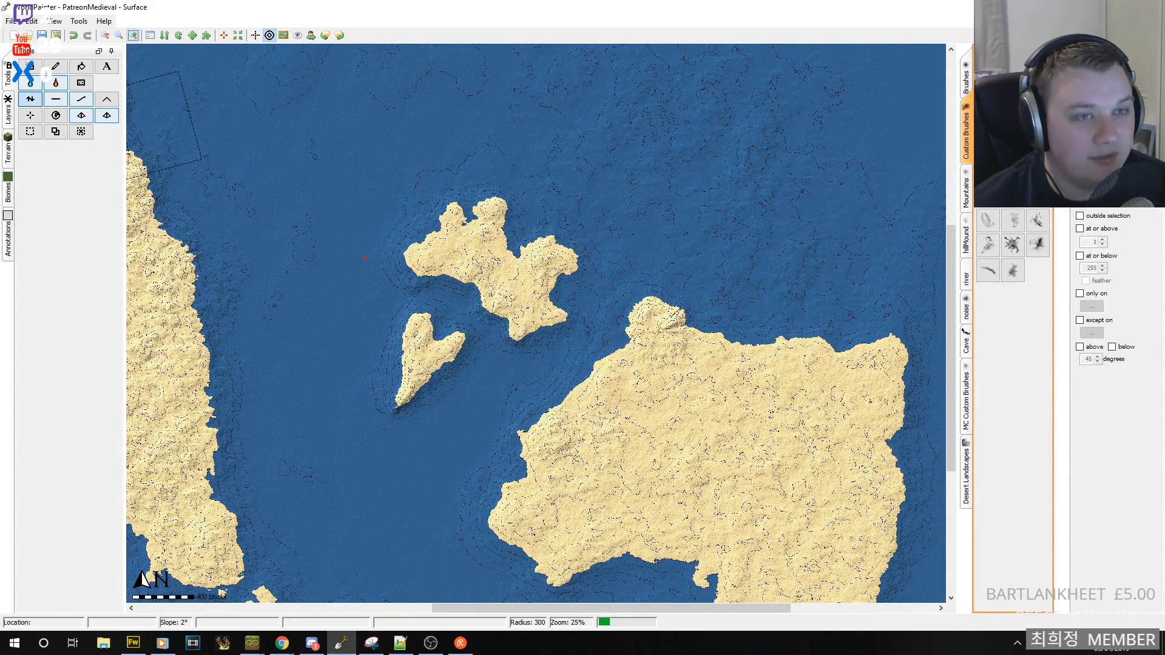
pyautogui.click(41, 35)
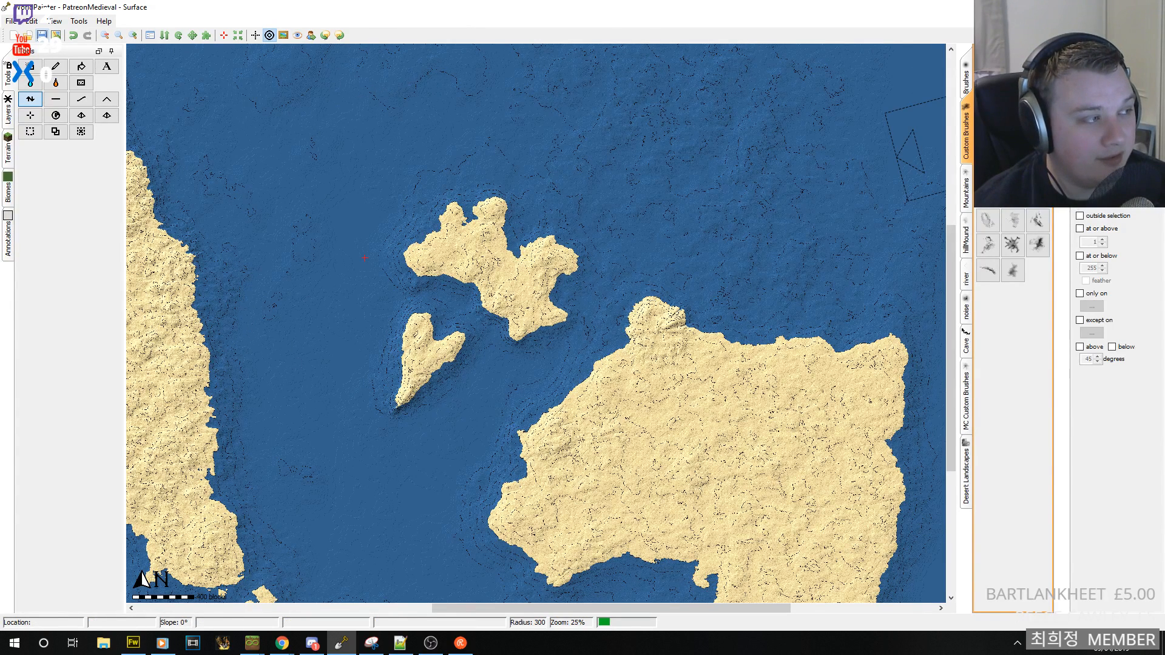
# - Raise a new elongated island northeast of the merged island using a Mountains brush at radius 300
pyautogui.click(967, 188)
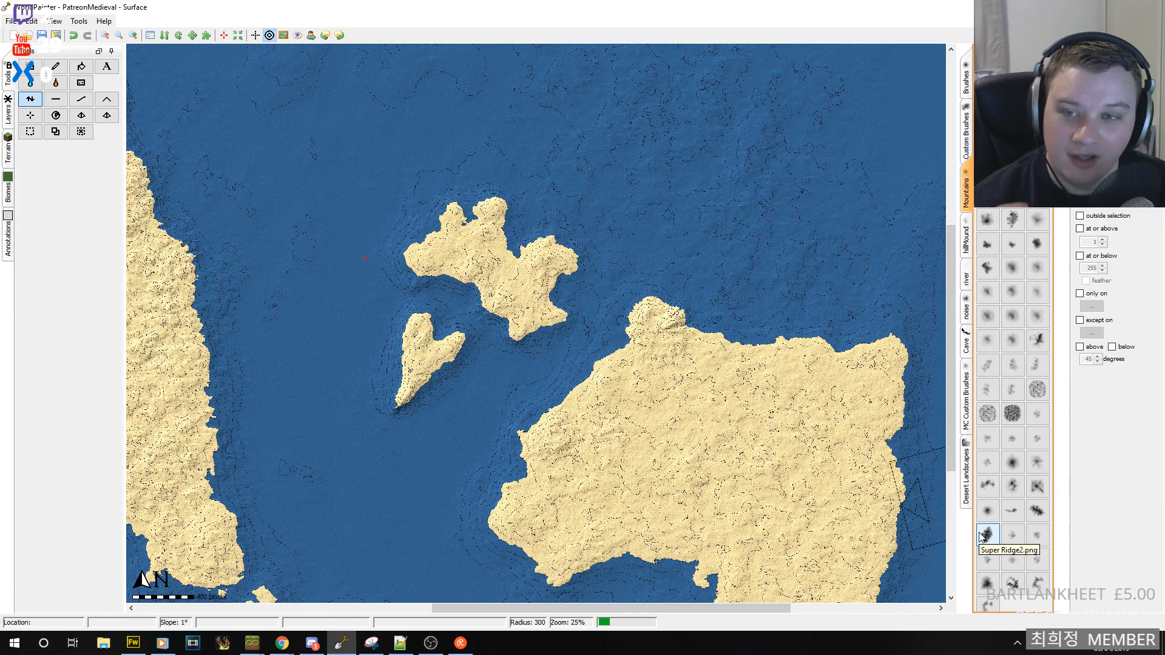
pyautogui.click(986, 266)
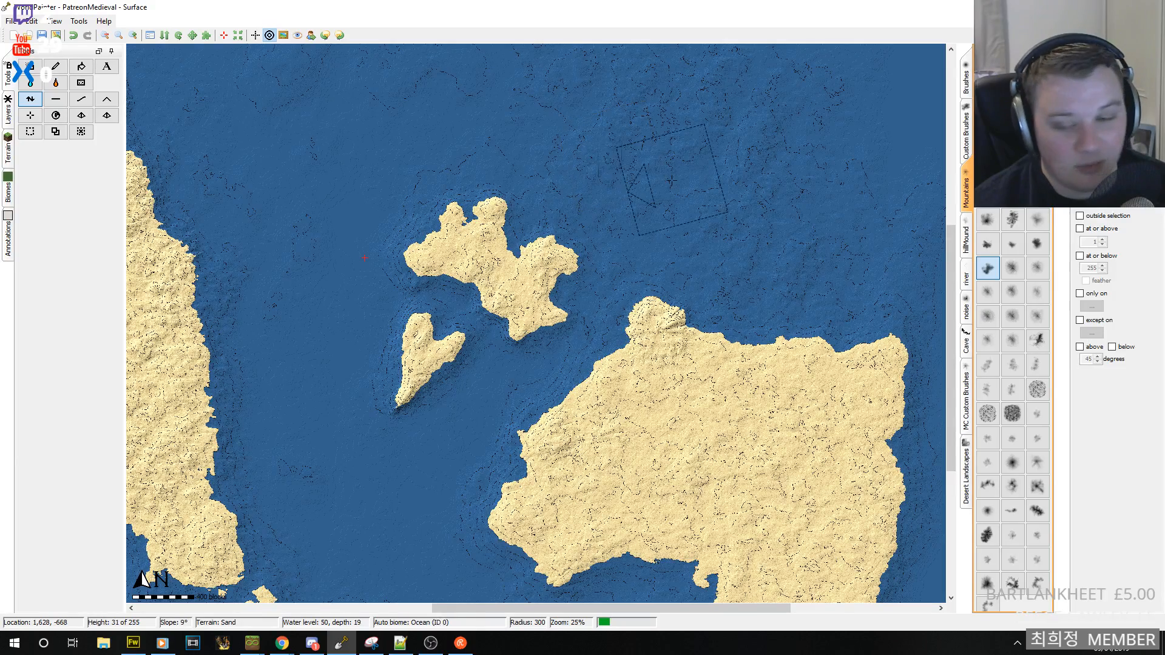
pyautogui.moveTo(629, 176); pyautogui.dragTo(555, 233, button='middle')
pyautogui.click(133, 35)
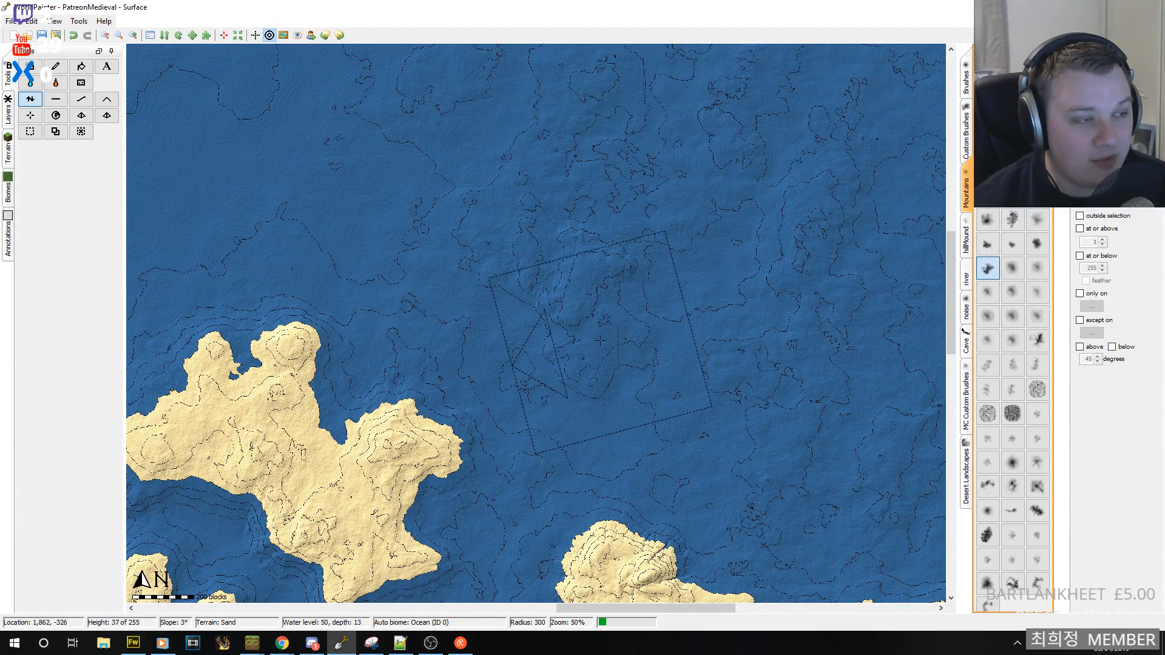
pyautogui.moveTo(594, 296); pyautogui.dragTo(567, 308)
pyautogui.moveTo(461, 289)
pyautogui.mouseDown()
pyautogui.moveTo(449, 282)
pyautogui.moveTo(485, 297)
pyautogui.moveTo(372, 224)
pyautogui.mouseUp()
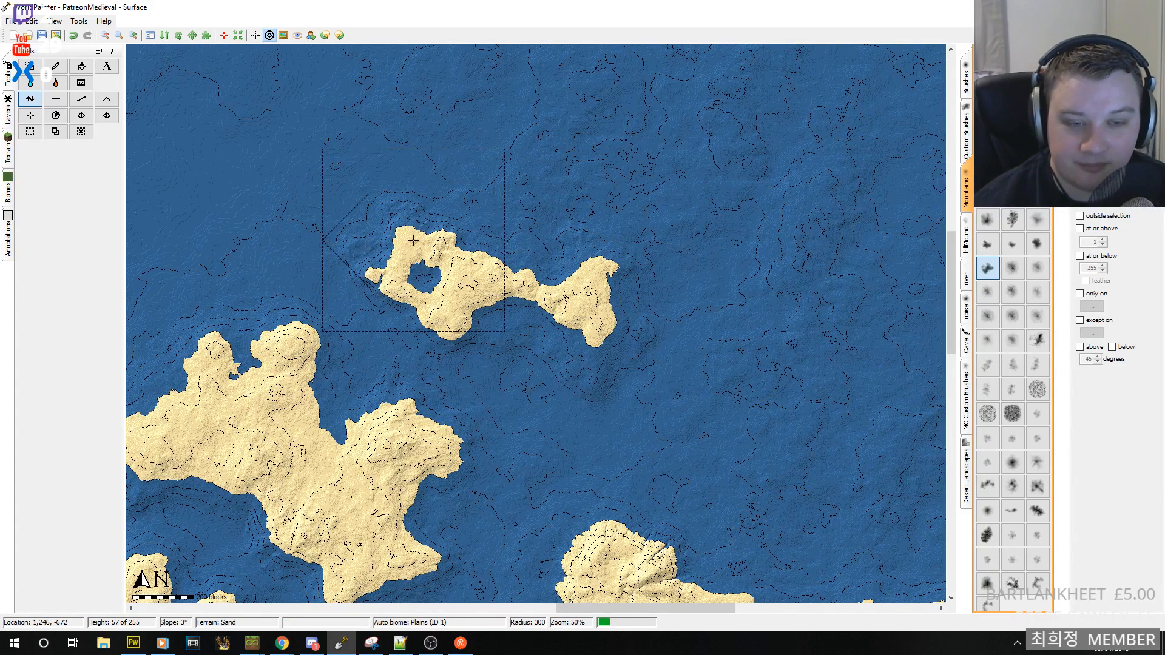
pyautogui.moveTo(408, 238); pyautogui.dragTo(341, 223)
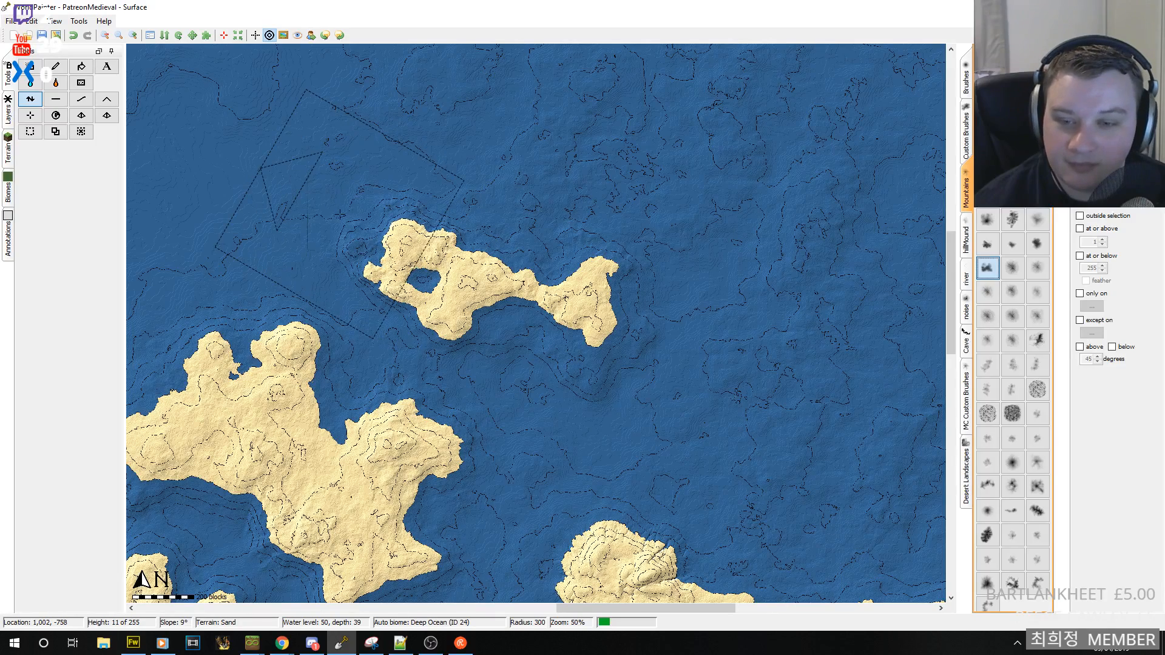
# - Extend the new island west with a narrow chain of land and south from its eastern end with a thin tail
pyautogui.moveTo(297, 202); pyautogui.dragTo(383, 233, button='middle')
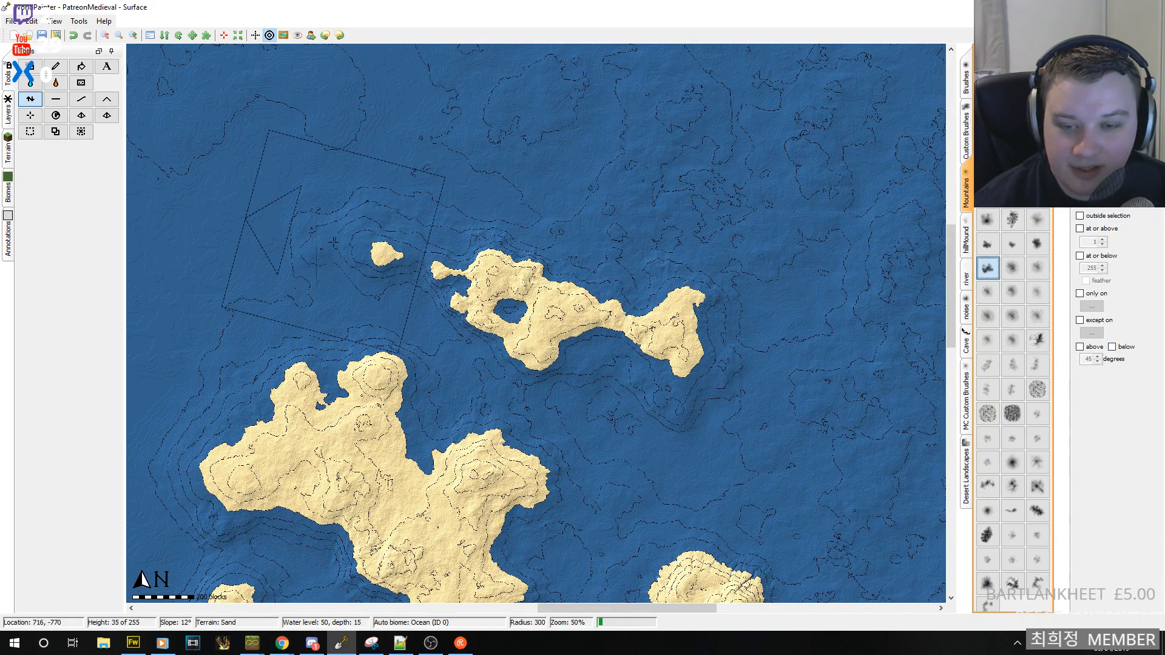
pyautogui.click(367, 251)
pyautogui.moveTo(498, 299); pyautogui.dragTo(408, 201)
pyautogui.moveTo(574, 300); pyautogui.dragTo(446, 224, button='middle')
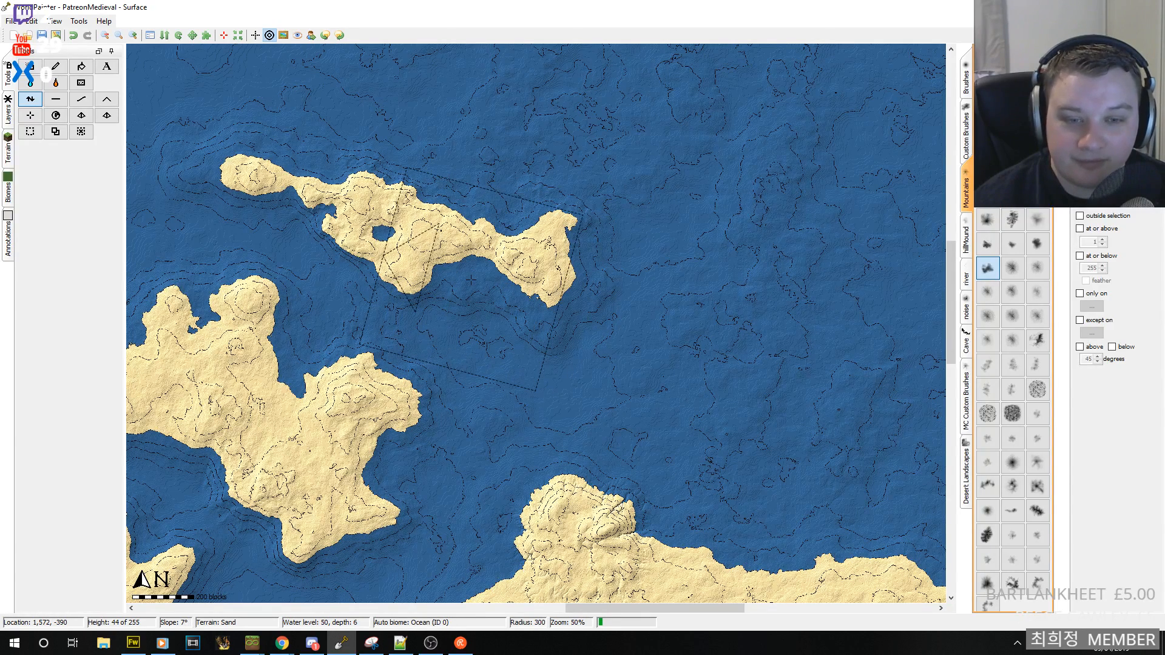
pyautogui.moveTo(471, 284); pyautogui.dragTo(480, 301)
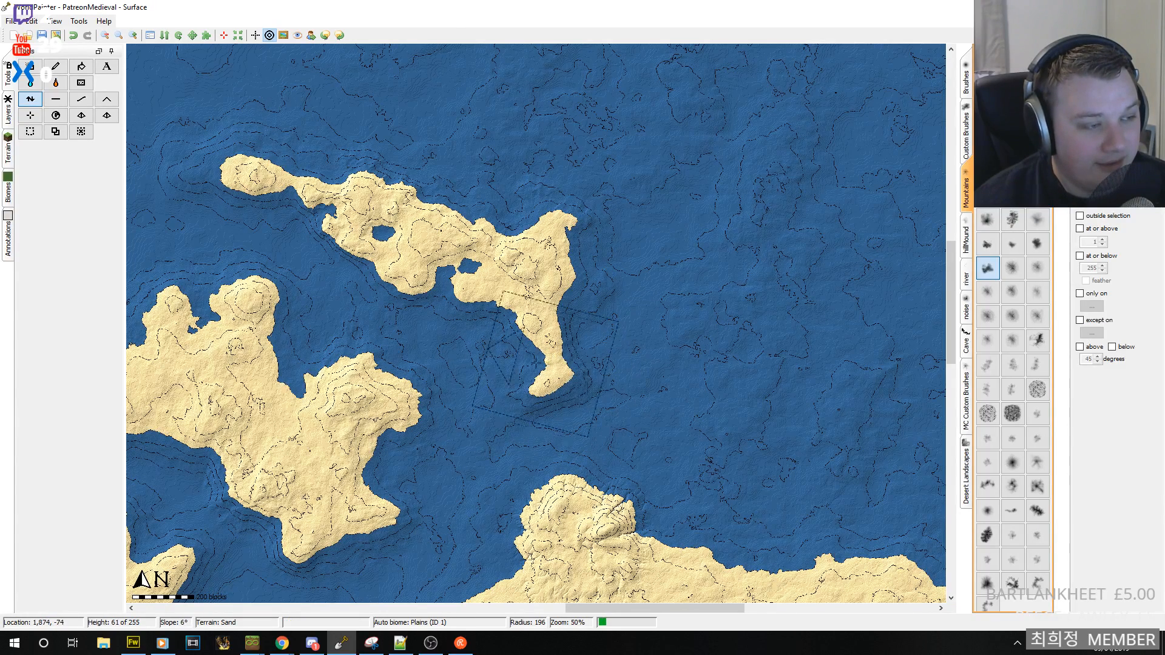
# - Fill the elongated island's inner gaps and broaden its southern tail with a Mountains brush at radius 196
pyautogui.moveTo(440, 272); pyautogui.dragTo(550, 362)
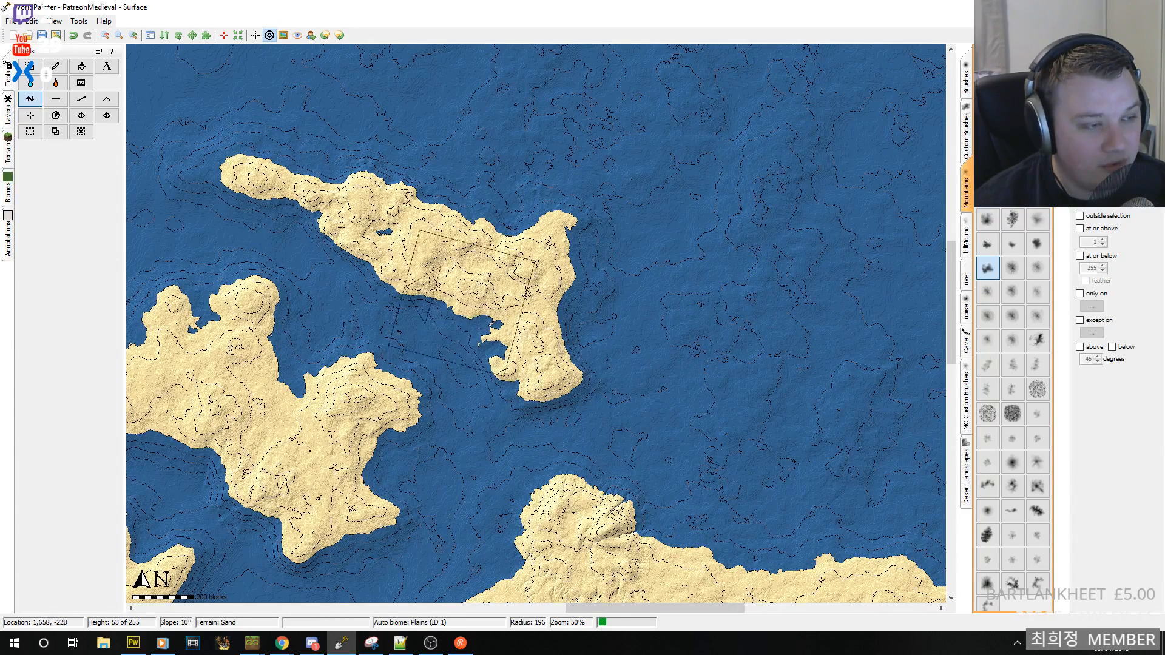
pyautogui.moveTo(407, 230); pyautogui.dragTo(494, 337)
# - Extend the elongated island's western tip into a hooked headland and thicken the narrow land behind it
pyautogui.moveTo(375, 229); pyautogui.dragTo(613, 303, button='middle')
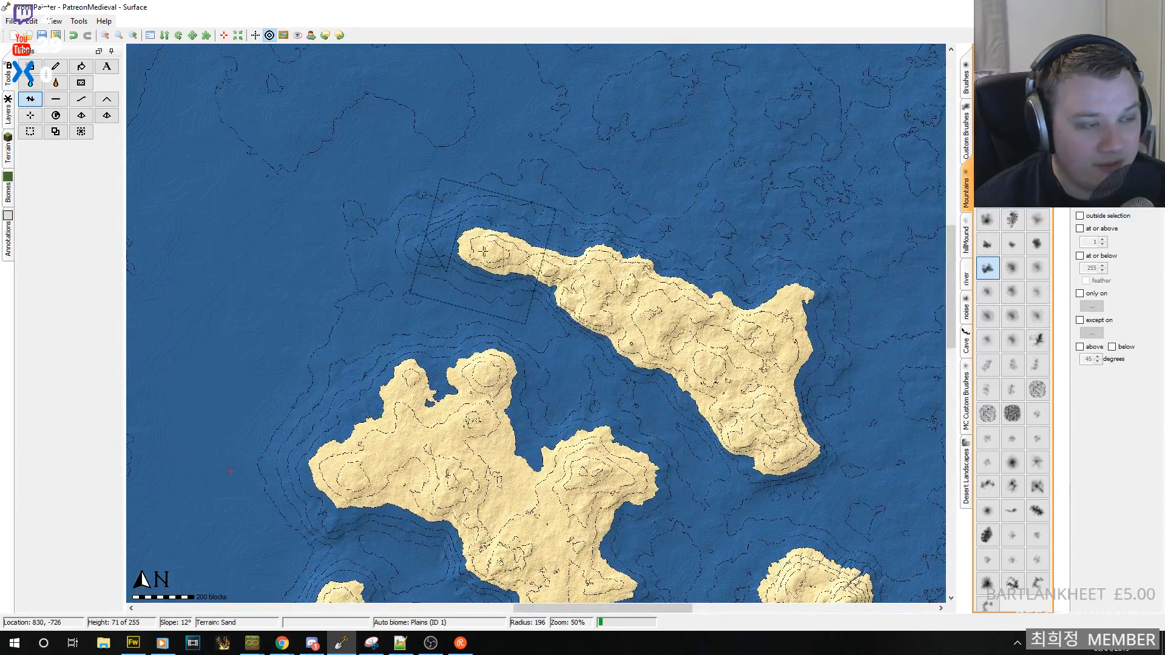
pyautogui.scroll(4, 470, 254)
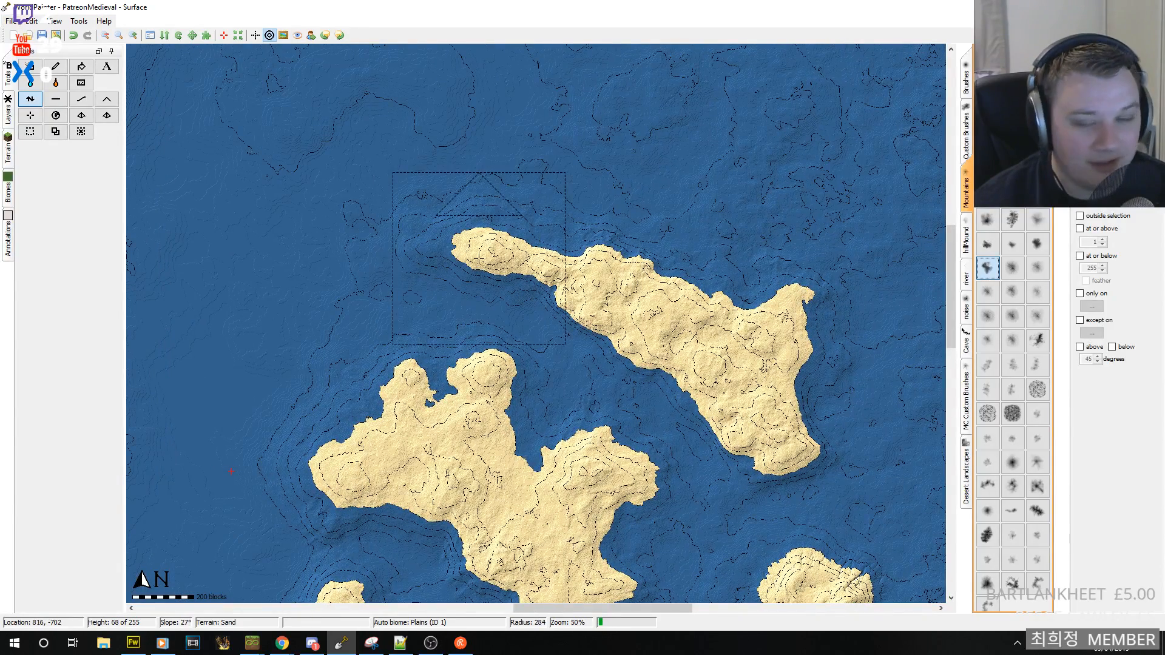
pyautogui.moveTo(479, 260)
pyautogui.mouseDown()
pyautogui.moveTo(412, 241)
pyautogui.moveTo(399, 250)
pyautogui.moveTo(430, 257)
pyautogui.moveTo(402, 267)
pyautogui.moveTo(406, 286)
pyautogui.moveTo(420, 277)
pyautogui.mouseUp()
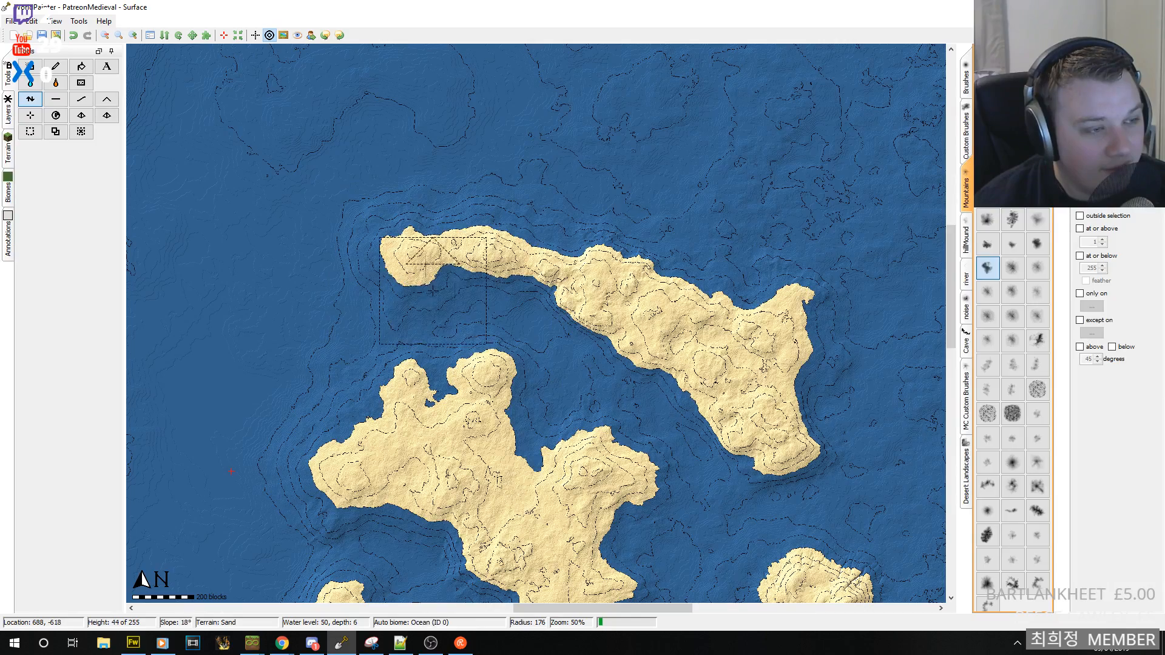
pyautogui.moveTo(516, 293); pyautogui.dragTo(542, 295)
pyautogui.moveTo(626, 380); pyautogui.dragTo(668, 215, button='middle')
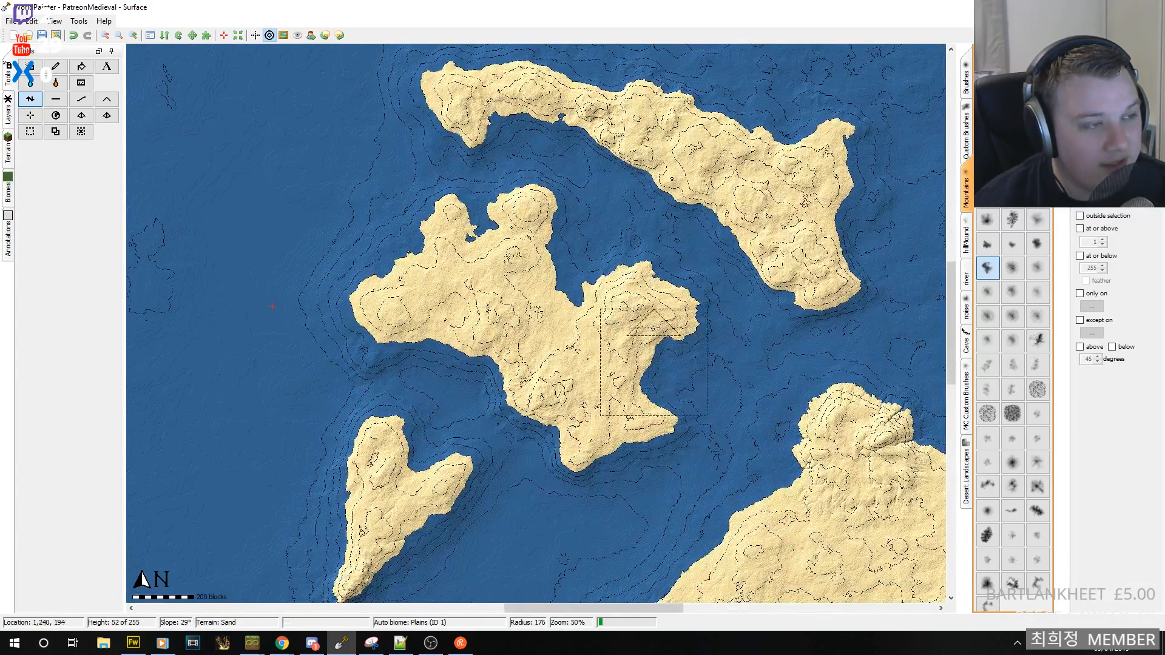
pyautogui.moveTo(750, 307); pyautogui.dragTo(489, 255, button='middle')
pyautogui.scroll(-6, 565, 246)
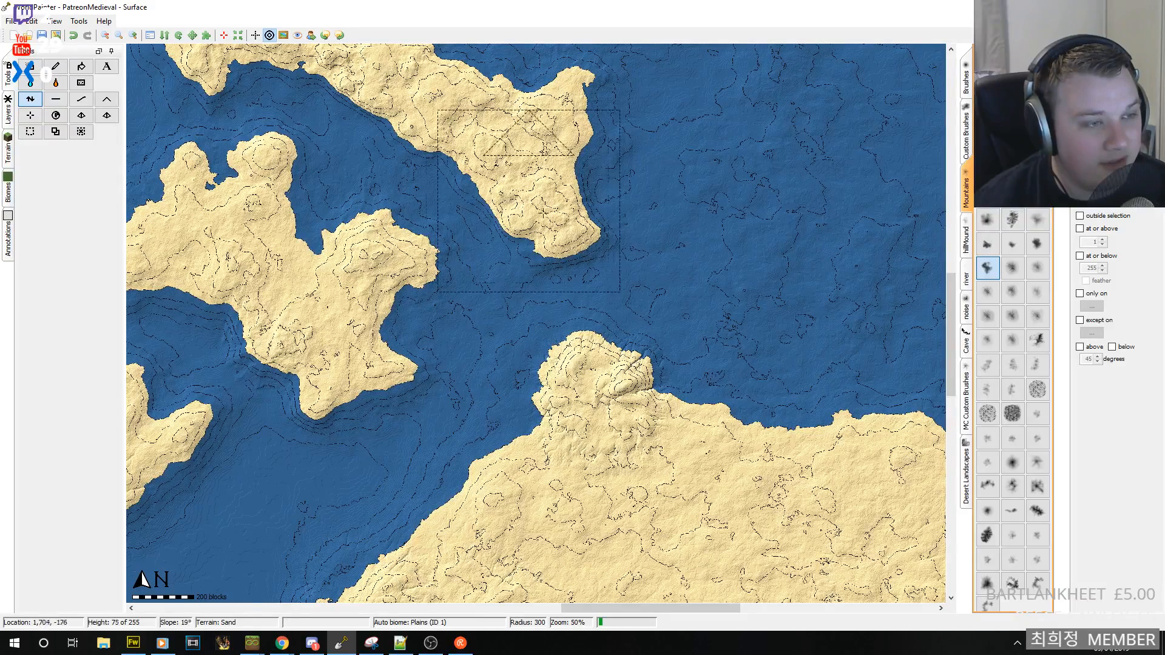
pyautogui.moveTo(535, 204); pyautogui.dragTo(552, 213, button='middle')
pyautogui.moveTo(489, 179); pyautogui.dragTo(713, 245, button='middle')
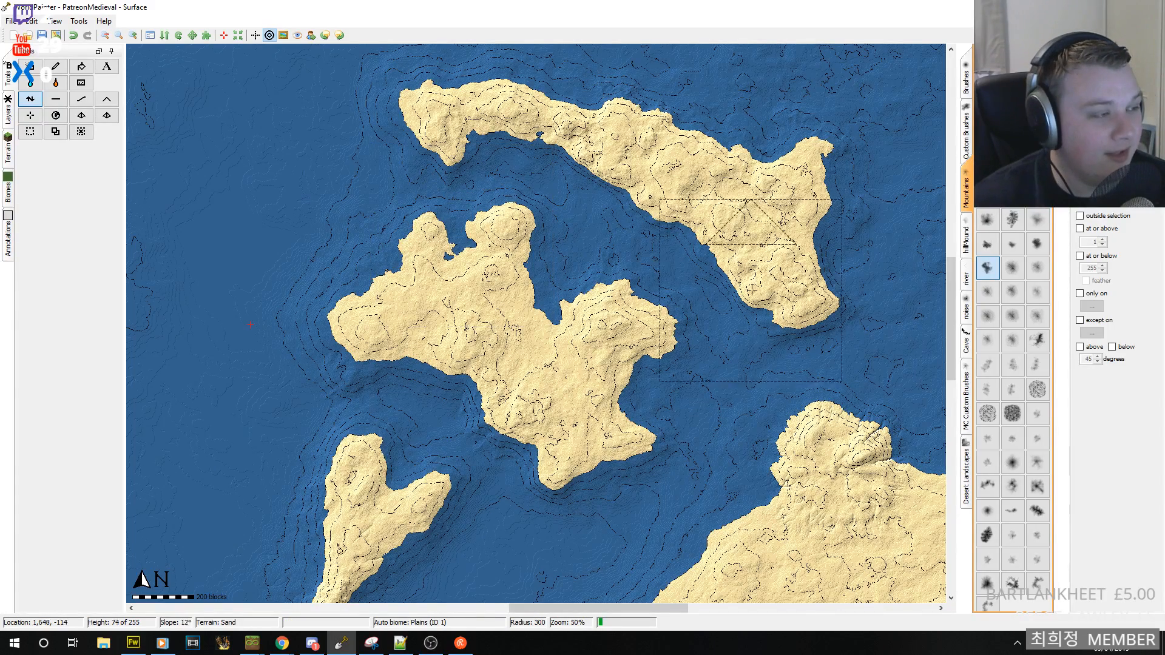
pyautogui.moveTo(820, 295); pyautogui.dragTo(727, 296, button='middle')
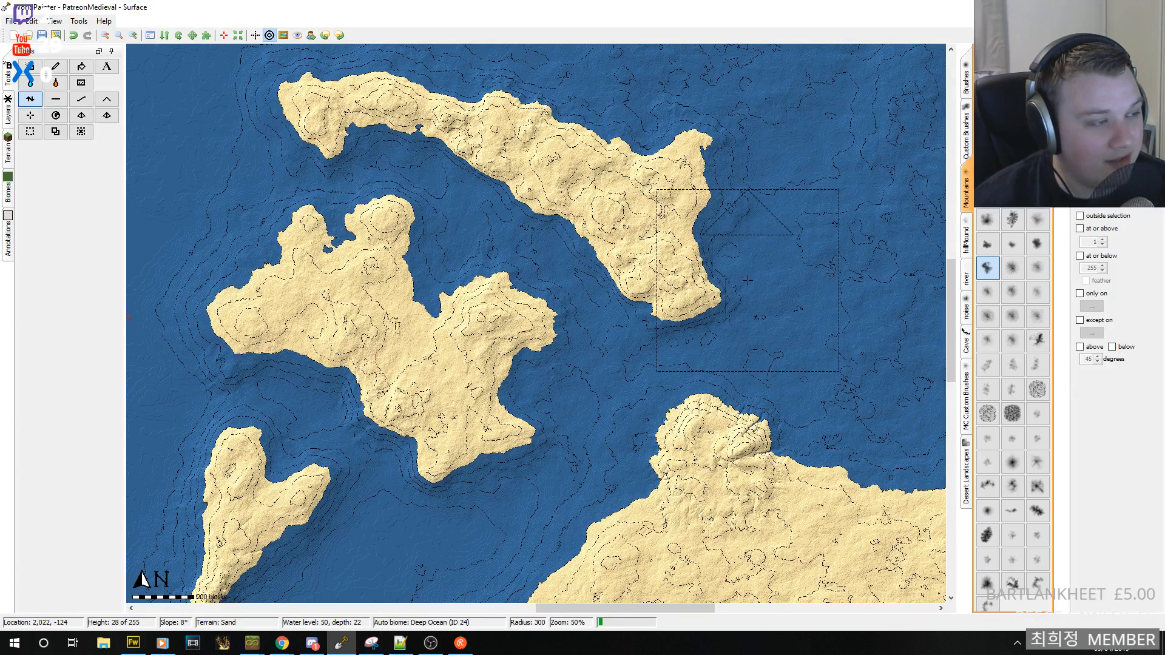
# - Check the map format options in the world's Minecraft export settings and close them without exporting
pyautogui.click(11, 21)
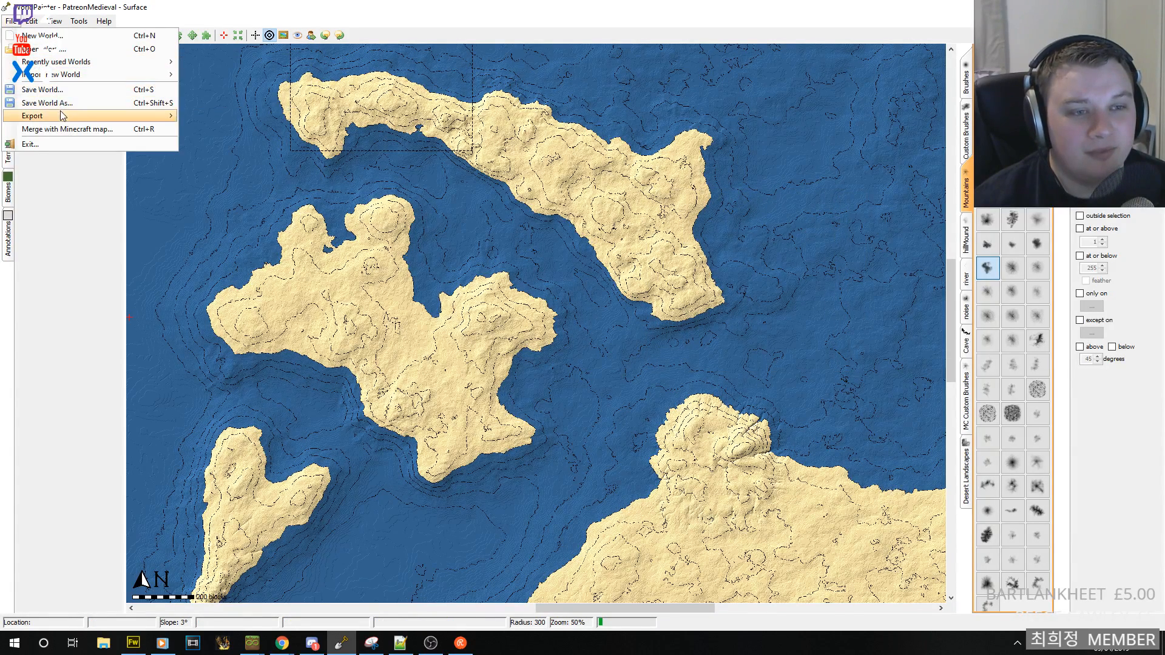
pyautogui.moveTo(64, 115)
pyautogui.click(250, 119)
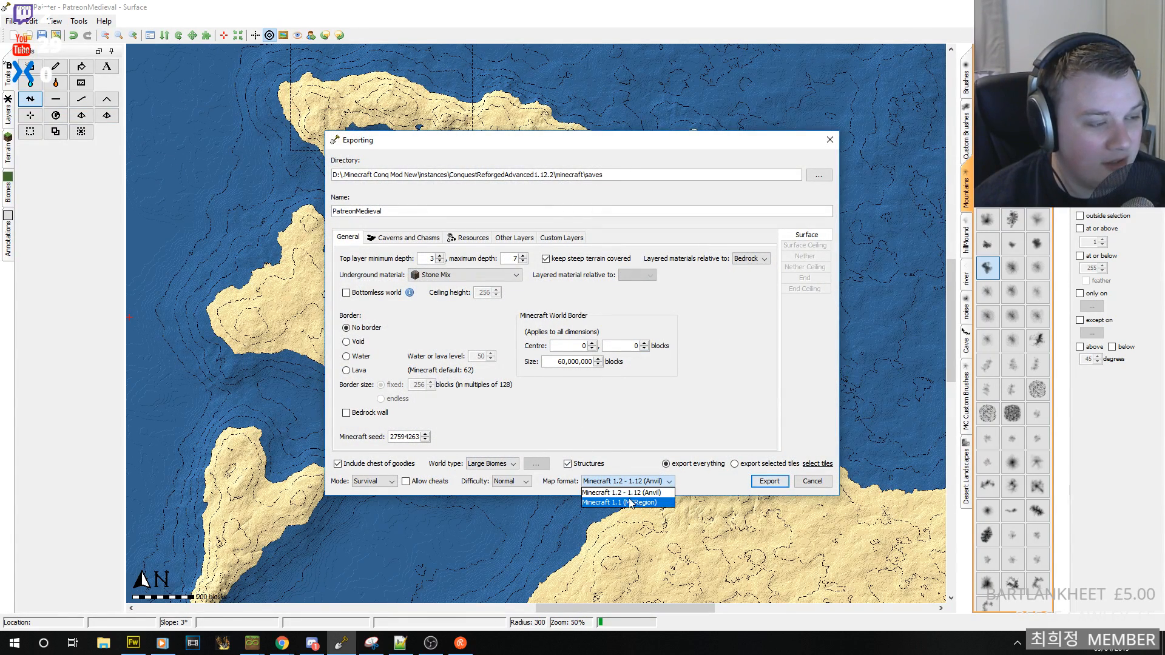
pyautogui.click(664, 494)
pyautogui.click(818, 481)
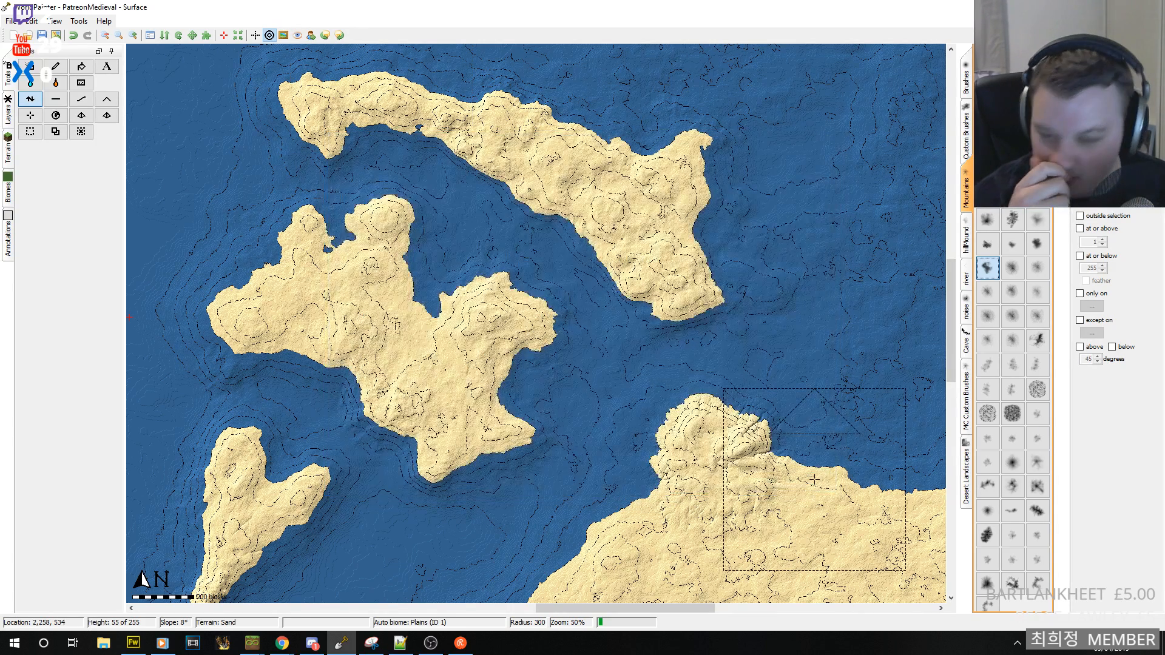
# - Extend the elongated island's southeastern end with a broad bulge and a thin tail, reducing the brush radius to 196 for the tail
pyautogui.moveTo(746, 276)
pyautogui.mouseDown()
pyautogui.moveTo(777, 282)
pyautogui.moveTo(738, 241)
pyautogui.moveTo(746, 257)
pyautogui.mouseUp()
pyautogui.scroll(4, 745, 258)
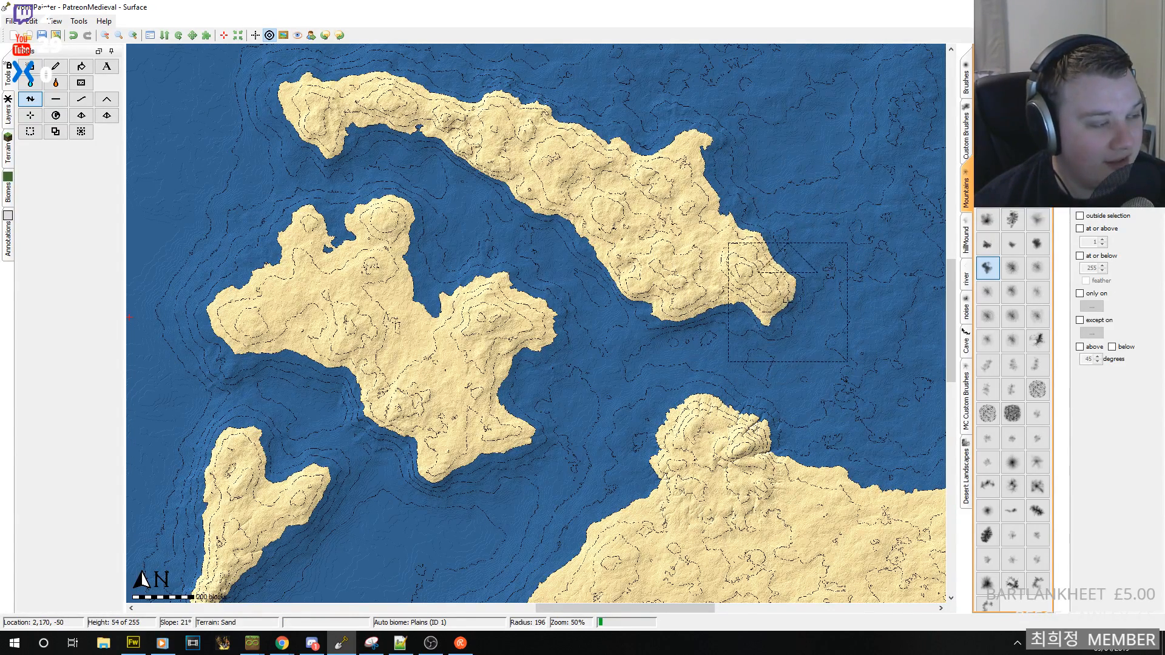
pyautogui.moveTo(827, 320); pyautogui.dragTo(857, 337)
# - Raise a narrow east-west island in the sea north of the mainland's northeastern corner with the brush at radius 300
pyautogui.moveTo(850, 332); pyautogui.dragTo(558, 274, button='middle')
pyautogui.scroll(-4, 571, 267)
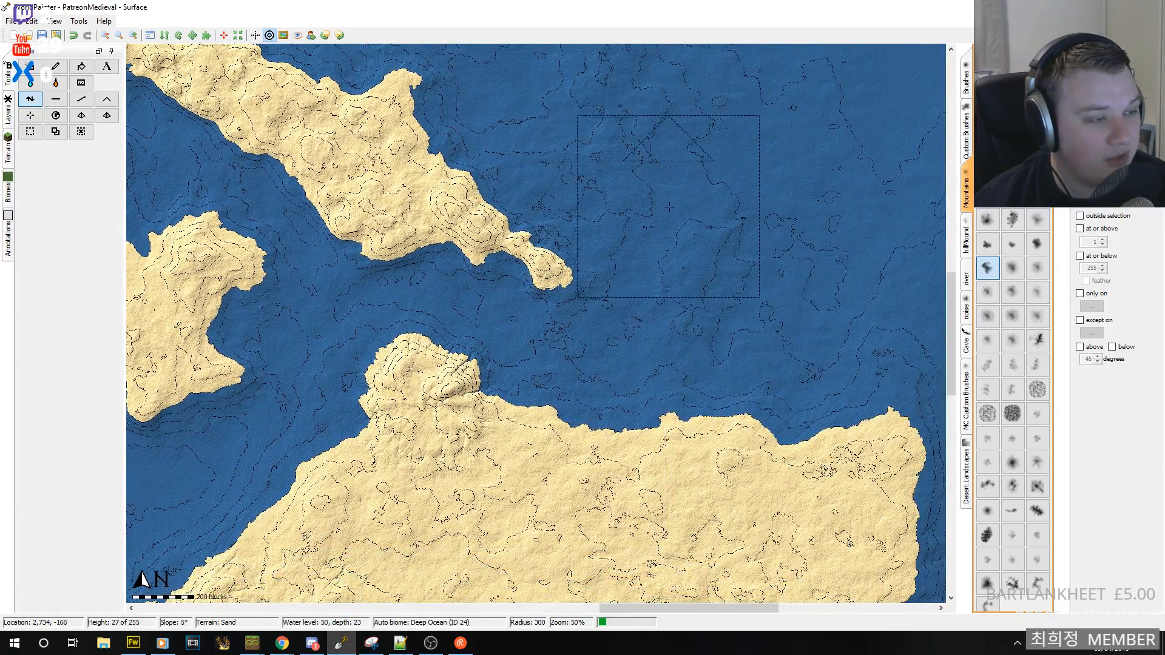
pyautogui.moveTo(668, 205); pyautogui.dragTo(657, 337, button='middle')
pyautogui.moveTo(858, 361); pyautogui.dragTo(621, 305, button='middle')
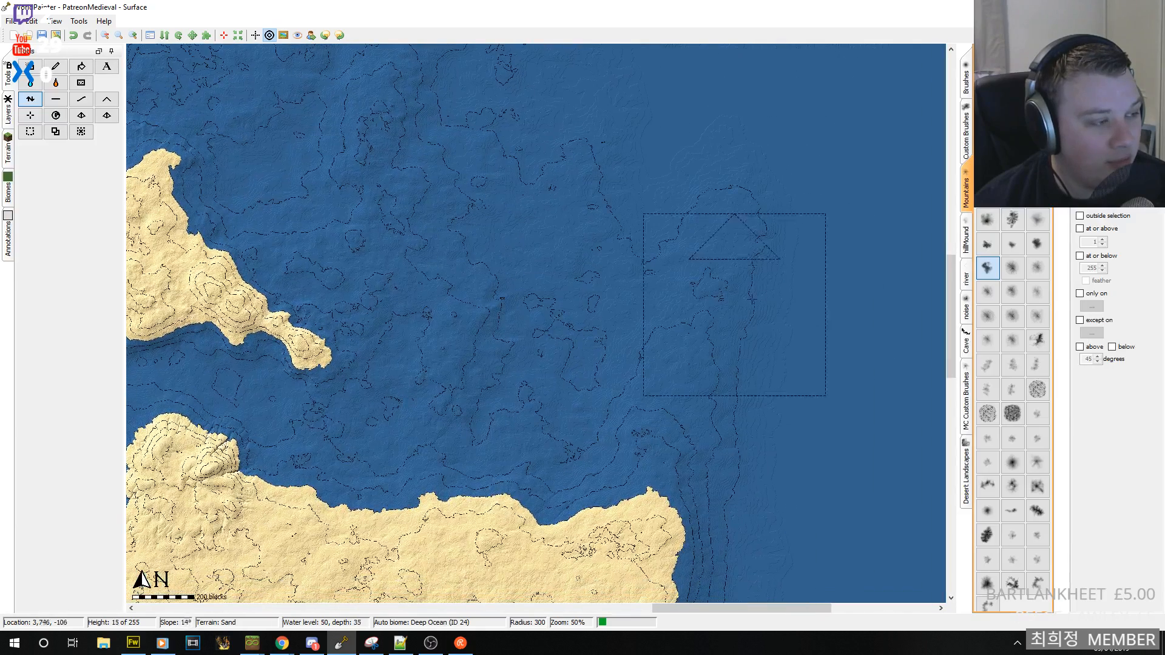
pyautogui.moveTo(770, 292)
pyautogui.mouseDown()
pyautogui.moveTo(802, 287)
pyautogui.moveTo(770, 277)
pyautogui.moveTo(585, 294)
pyautogui.moveTo(654, 275)
pyautogui.moveTo(553, 294)
pyautogui.mouseUp()
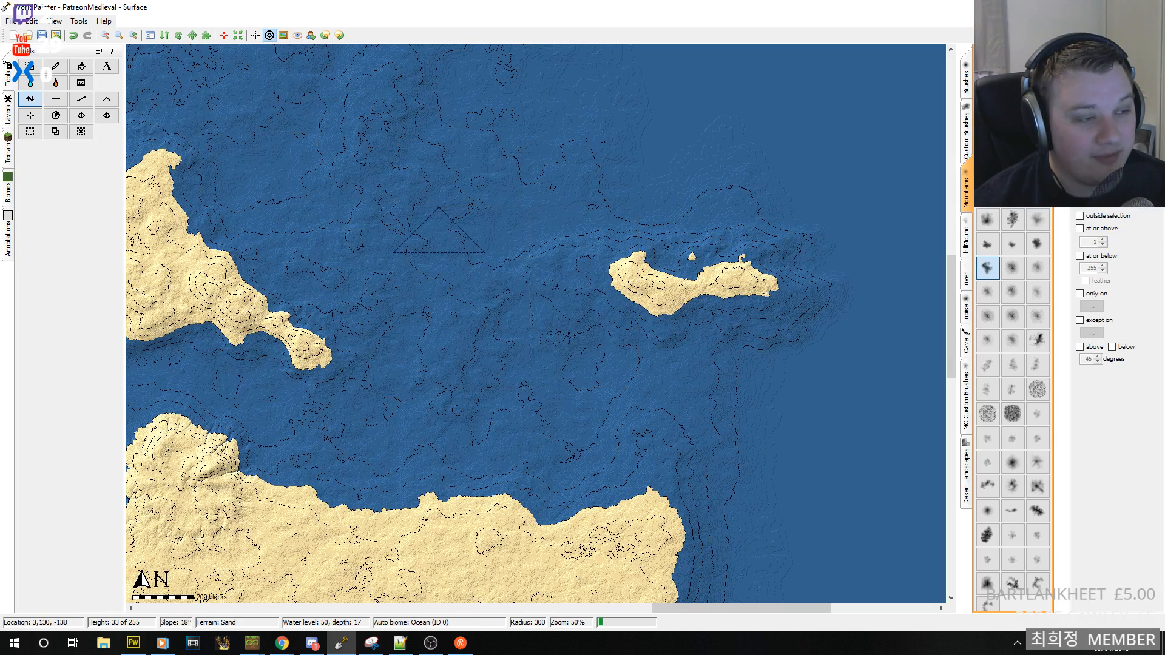
# - Raise an irregular stretch of land linking the elongated island's southeastern tail towards the narrow eastern island, and broaden that island
pyautogui.moveTo(343, 298)
pyautogui.mouseDown()
pyautogui.moveTo(321, 301)
pyautogui.moveTo(403, 324)
pyautogui.moveTo(556, 321)
pyautogui.moveTo(599, 308)
pyautogui.moveTo(509, 321)
pyautogui.moveTo(549, 240)
pyautogui.moveTo(528, 228)
pyautogui.moveTo(476, 230)
pyautogui.moveTo(436, 203)
pyautogui.moveTo(446, 236)
pyautogui.moveTo(420, 248)
pyautogui.moveTo(451, 284)
pyautogui.moveTo(441, 281)
pyautogui.moveTo(465, 240)
pyautogui.moveTo(537, 261)
pyautogui.moveTo(522, 224)
pyautogui.moveTo(536, 233)
pyautogui.mouseUp()
pyautogui.scroll(-5, 450, 283)
pyautogui.moveTo(593, 266); pyautogui.dragTo(604, 265)
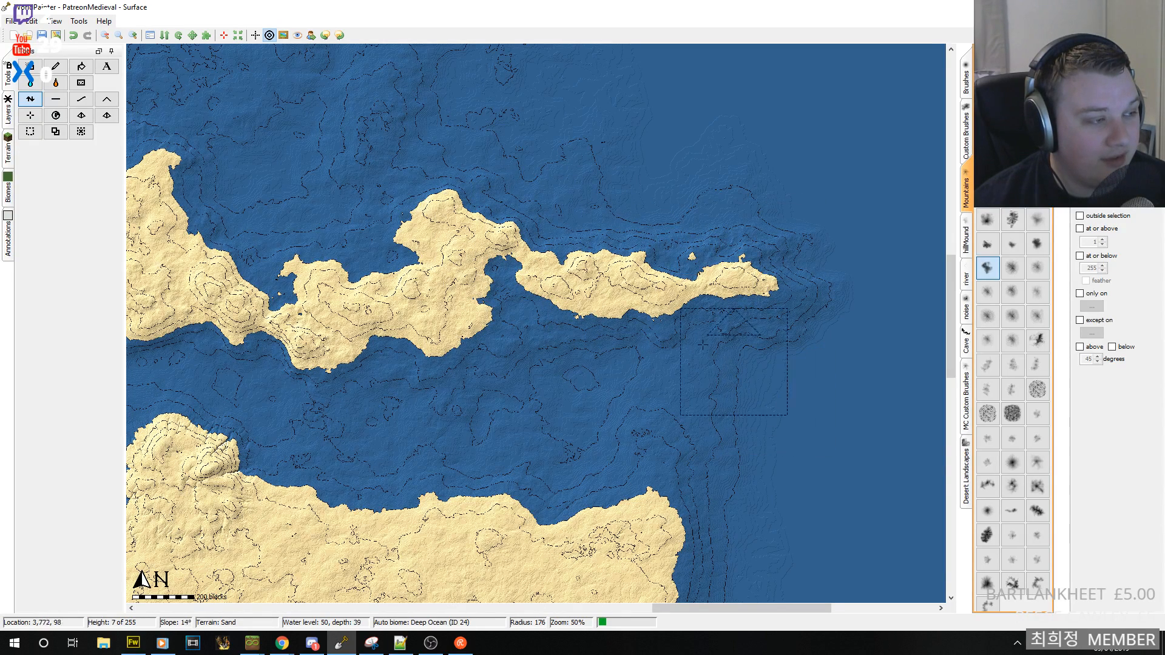
# - Enlarge the island chain's eastern tip into a rounded headland with a short southward spur
pyautogui.moveTo(790, 369); pyautogui.dragTo(787, 361)
pyautogui.scroll(-6, 787, 362)
pyautogui.moveTo(762, 317); pyautogui.dragTo(775, 342)
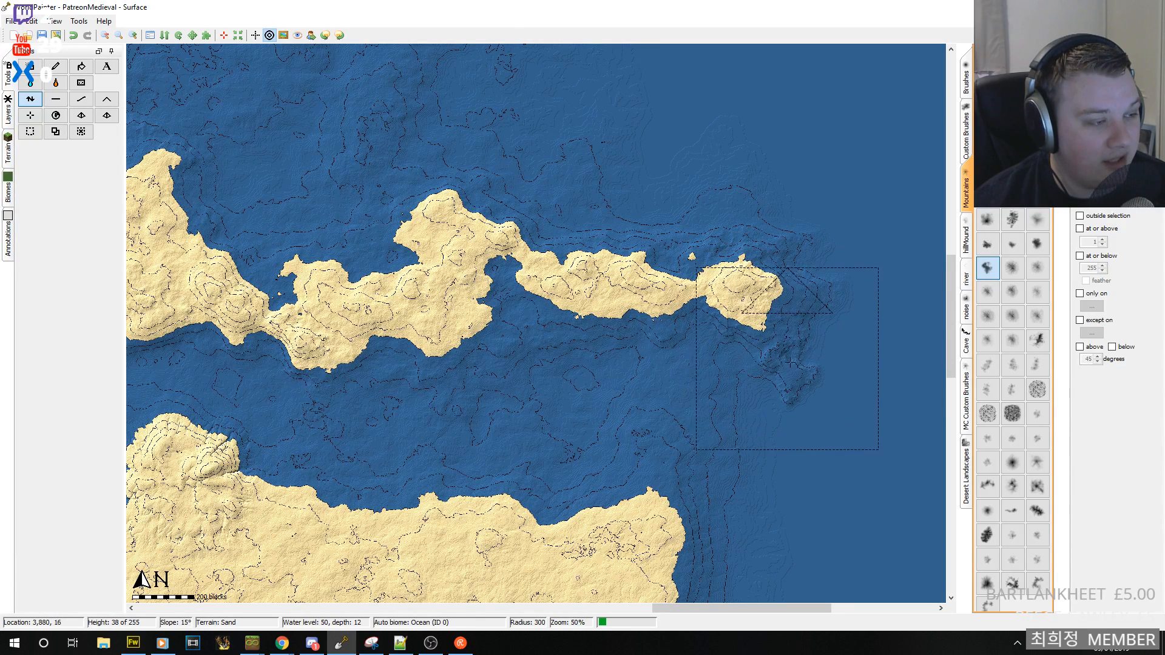
# - Extend the eastern headland southeast with a long, narrow peninsula using the brush at radius 300
pyautogui.moveTo(806, 380)
pyautogui.mouseDown()
pyautogui.moveTo(698, 340)
pyautogui.moveTo(805, 396)
pyautogui.mouseUp()
pyautogui.moveTo(843, 428)
pyautogui.mouseDown(button='middle')
pyautogui.moveTo(534, 328)
pyautogui.moveTo(552, 323)
pyautogui.mouseUp(button='middle')
pyautogui.moveTo(684, 333)
pyautogui.mouseDown(button='middle')
pyautogui.moveTo(481, 302)
pyautogui.moveTo(642, 349)
pyautogui.mouseUp(button='middle')
pyautogui.moveTo(642, 332)
pyautogui.mouseDown()
pyautogui.moveTo(645, 375)
pyautogui.moveTo(632, 370)
pyautogui.mouseUp()
pyautogui.moveTo(529, 316)
pyautogui.mouseDown()
pyautogui.moveTo(503, 300)
pyautogui.moveTo(559, 350)
pyautogui.mouseUp()
pyautogui.moveTo(520, 301)
pyautogui.mouseDown()
pyautogui.moveTo(478, 267)
pyautogui.moveTo(567, 355)
pyautogui.moveTo(663, 391)
pyautogui.mouseUp()
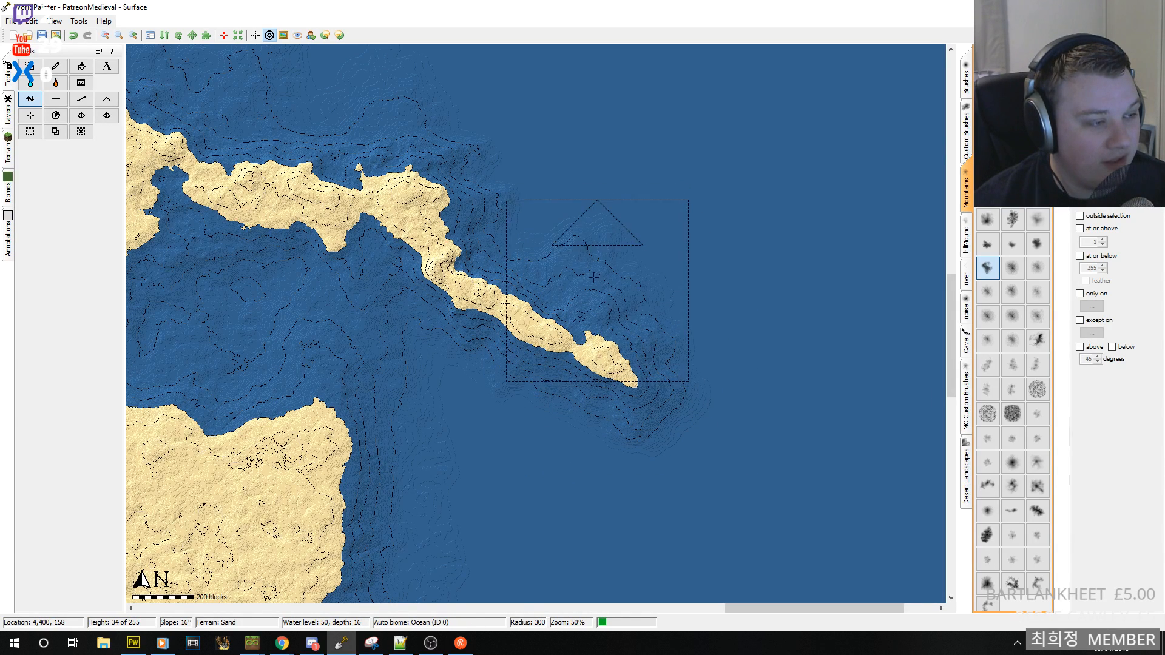
# - Raise land along the north side of the narrow peninsula to widen it into a broad landmass
pyautogui.moveTo(609, 295)
pyautogui.mouseDown()
pyautogui.moveTo(676, 265)
pyautogui.moveTo(658, 272)
pyautogui.moveTo(681, 225)
pyautogui.moveTo(480, 256)
pyautogui.mouseUp()
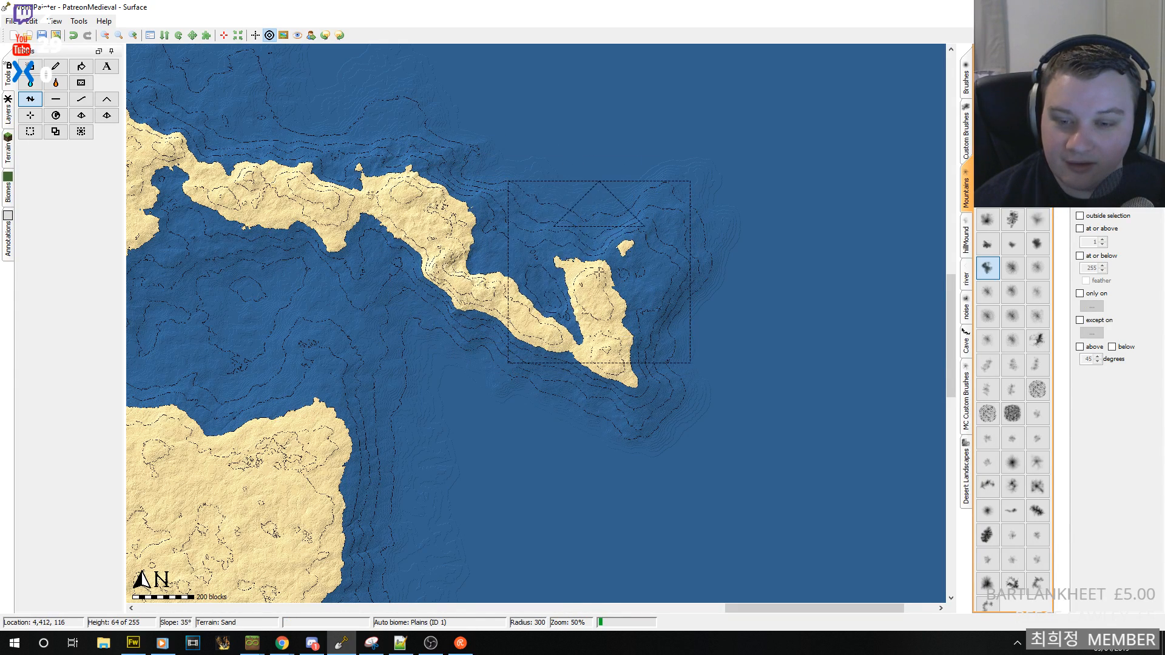
pyautogui.moveTo(595, 308)
pyautogui.mouseDown(button='middle')
pyautogui.moveTo(696, 383)
pyautogui.moveTo(494, 299)
pyautogui.mouseUp(button='middle')
pyautogui.moveTo(563, 343); pyautogui.dragTo(501, 304, button='middle')
pyautogui.scroll(3, 443, 303)
pyautogui.moveTo(447, 294)
pyautogui.mouseDown()
pyautogui.moveTo(402, 245)
pyautogui.moveTo(419, 237)
pyautogui.mouseUp()
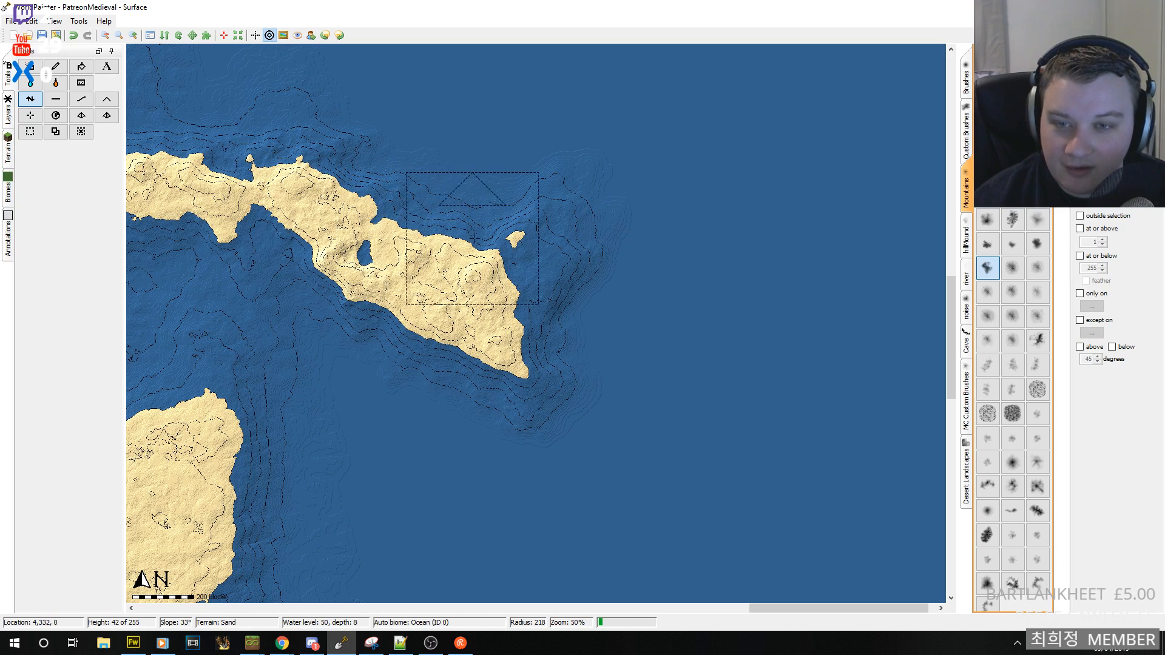
# - Raise a rounded headland on the broad landmass's northeastern corner and fill in its enclosed lakes at radius 300
pyautogui.moveTo(564, 261)
pyautogui.mouseDown(button='middle')
pyautogui.moveTo(597, 306)
pyautogui.moveTo(592, 336)
pyautogui.mouseUp(button='middle')
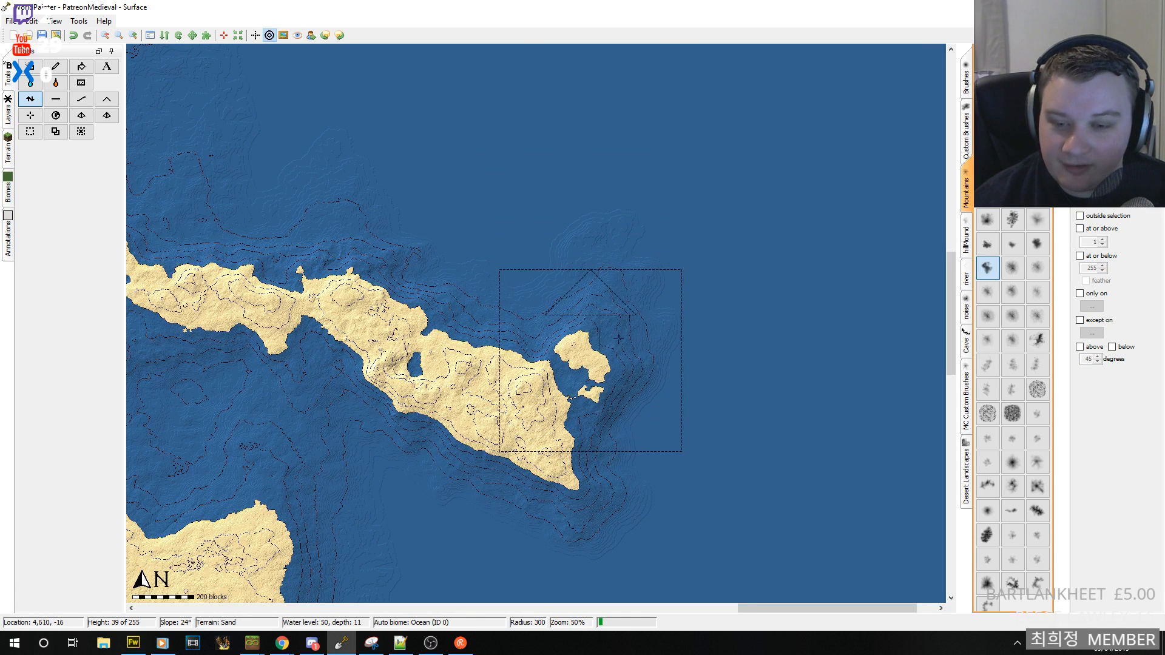
pyautogui.moveTo(650, 314); pyautogui.dragTo(680, 300)
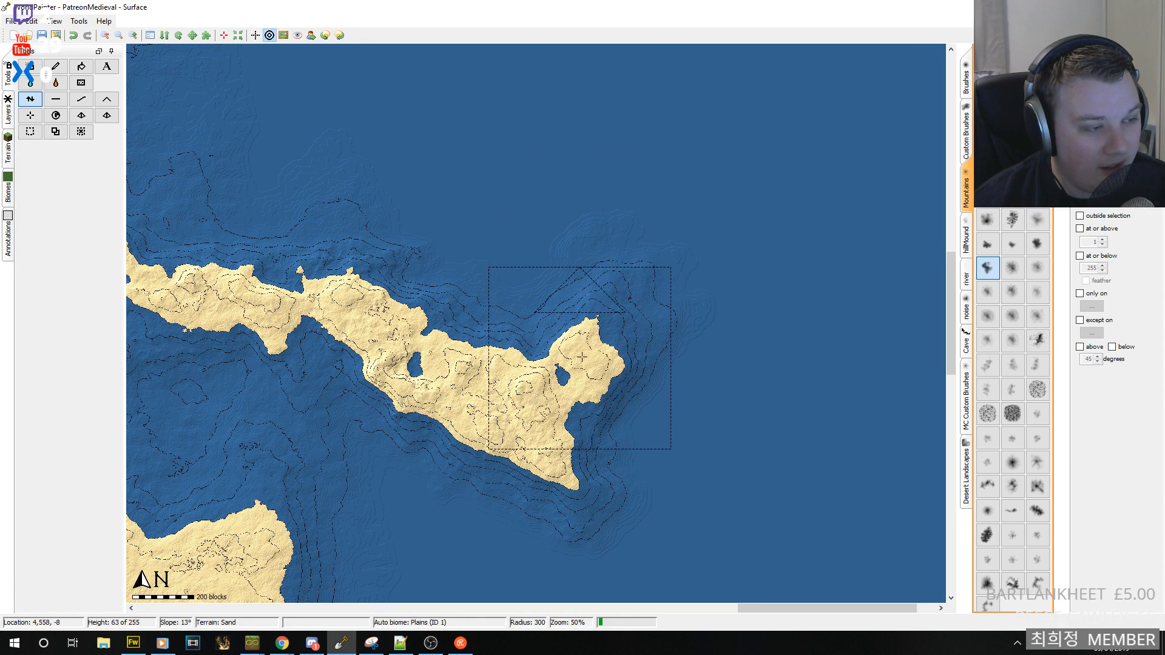
pyautogui.moveTo(590, 381)
pyautogui.mouseDown()
pyautogui.moveTo(699, 312)
pyautogui.moveTo(638, 294)
pyautogui.mouseUp()
pyautogui.moveTo(663, 342)
pyautogui.mouseDown(button='middle')
pyautogui.moveTo(544, 319)
pyautogui.moveTo(596, 373)
pyautogui.mouseUp(button='middle')
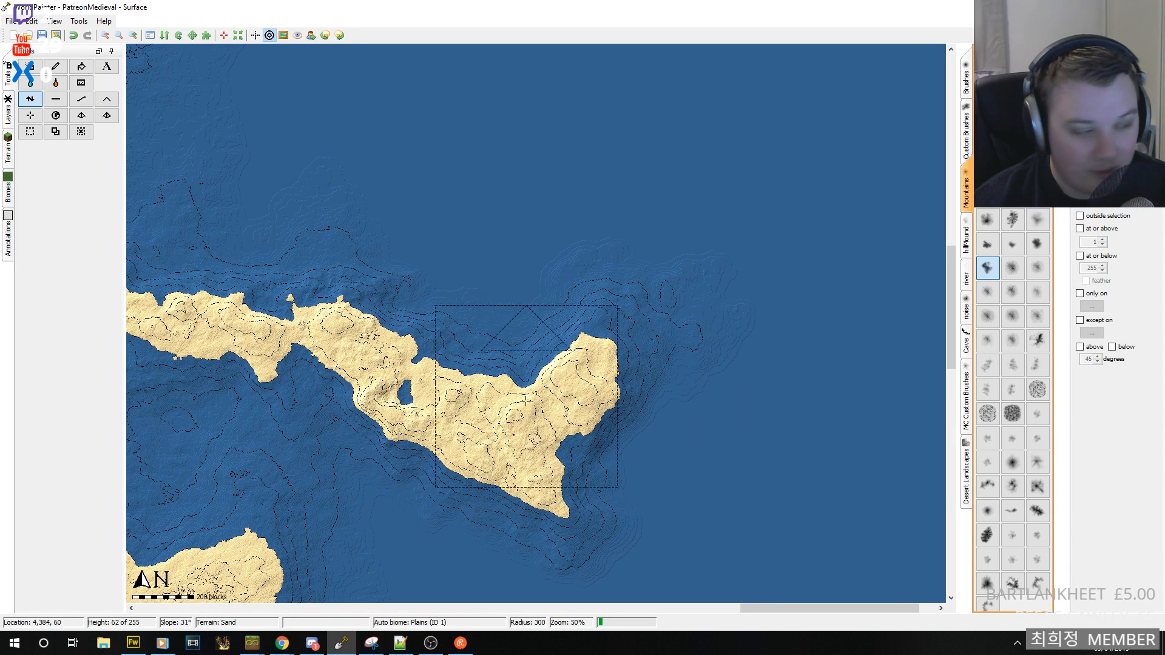
pyautogui.moveTo(630, 348); pyautogui.dragTo(673, 358)
pyautogui.keyDown('alt'); pyautogui.scroll(-4, 632, 343); pyautogui.keyUp('alt')
pyautogui.moveTo(400, 368)
pyautogui.mouseDown()
pyautogui.moveTo(567, 343)
pyautogui.moveTo(625, 392)
pyautogui.mouseUp()
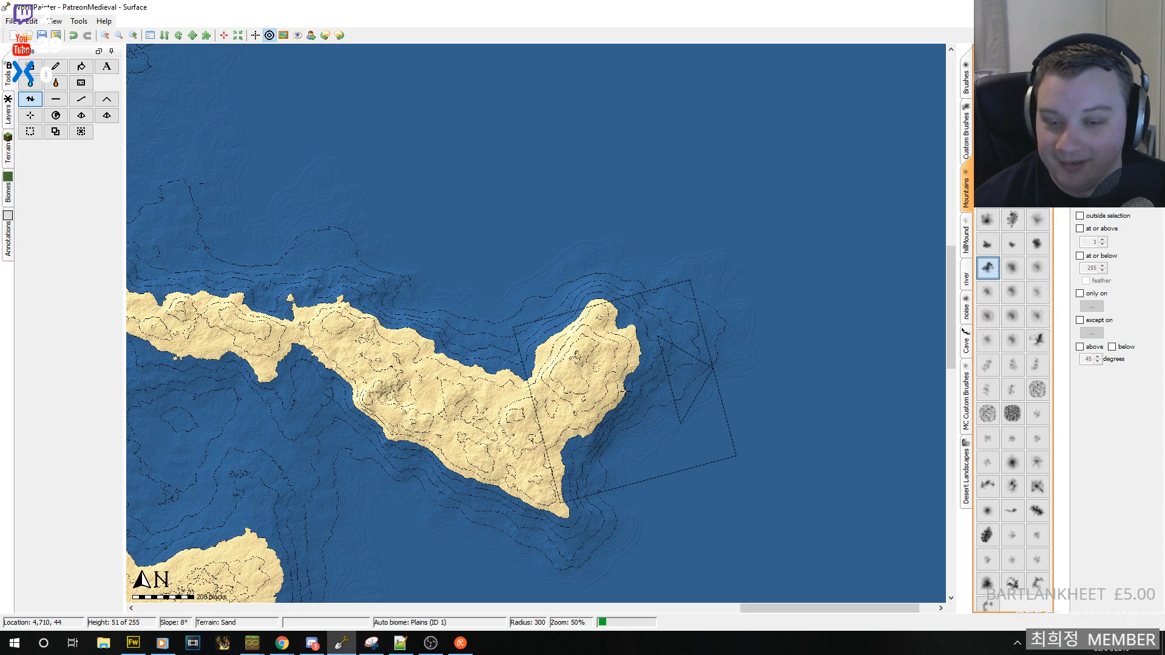
# - Open the WorldPainter documentation in the browser, look through it and return to the world
pyautogui.moveTo(586, 393); pyautogui.dragTo(593, 444, button='middle')
pyautogui.moveTo(520, 429); pyautogui.dragTo(450, 315, button='middle')
pyautogui.click(18, 23)
pyautogui.moveTo(70, 63)
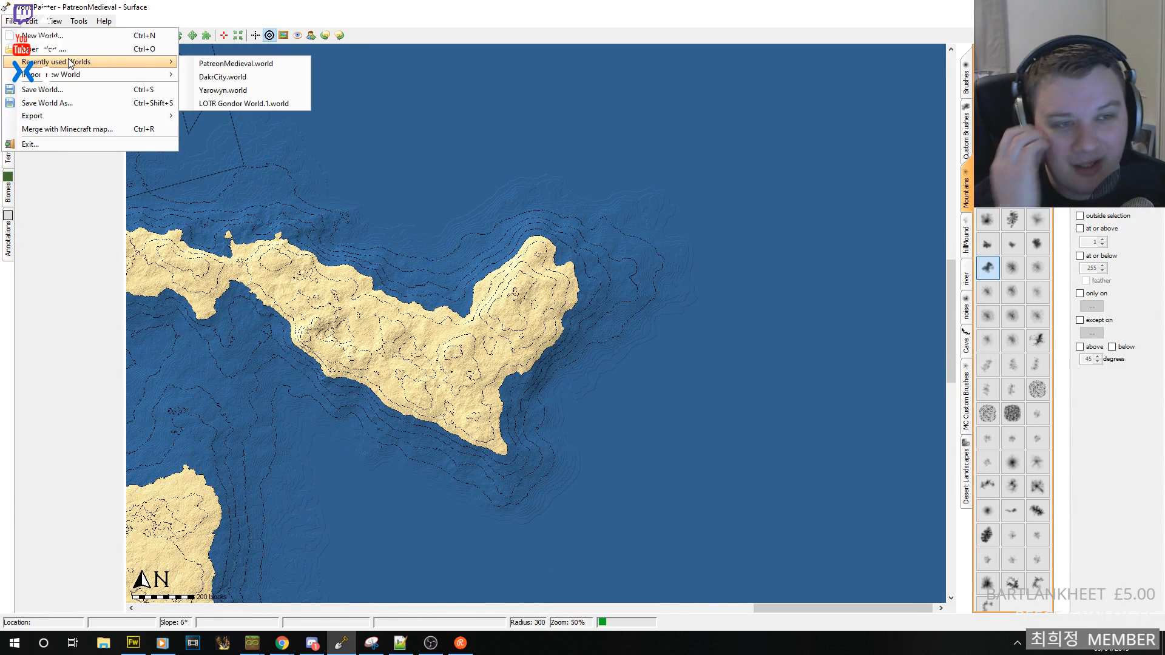
pyautogui.moveTo(87, 25)
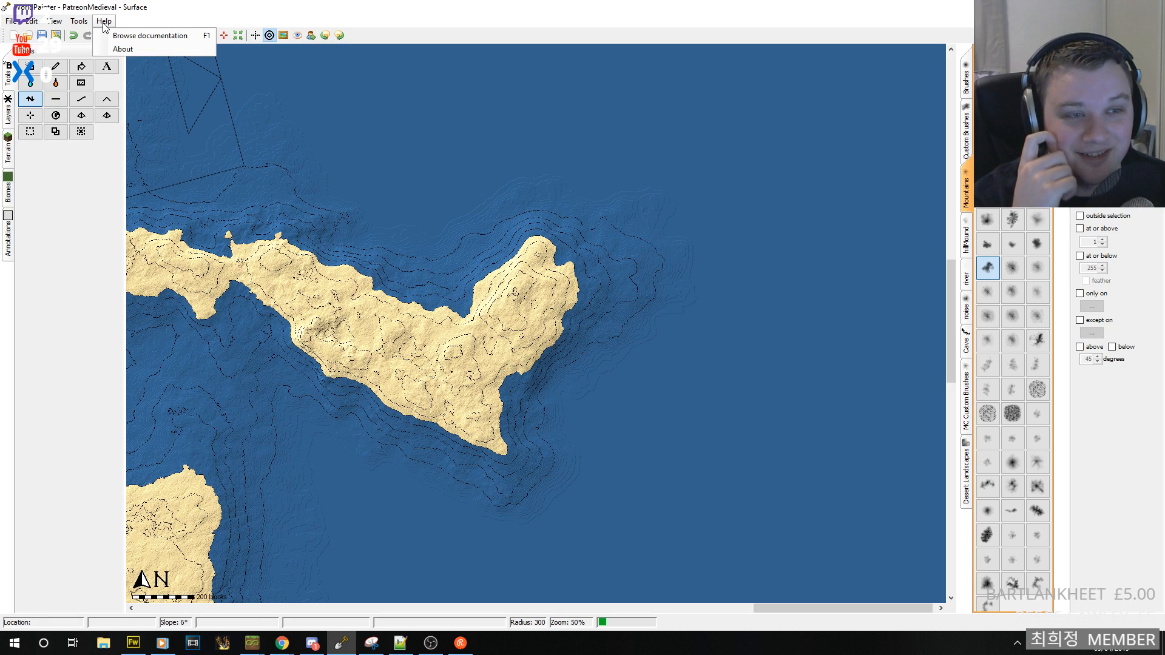
pyautogui.click(134, 40)
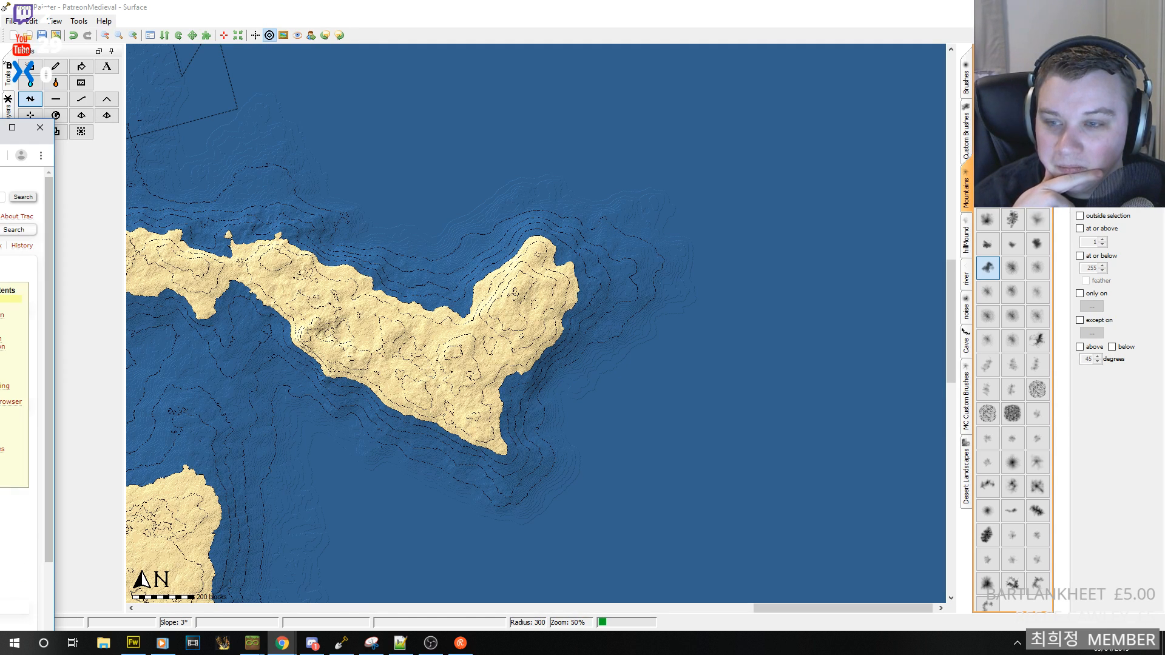
pyautogui.scroll(-4, 25, 397)
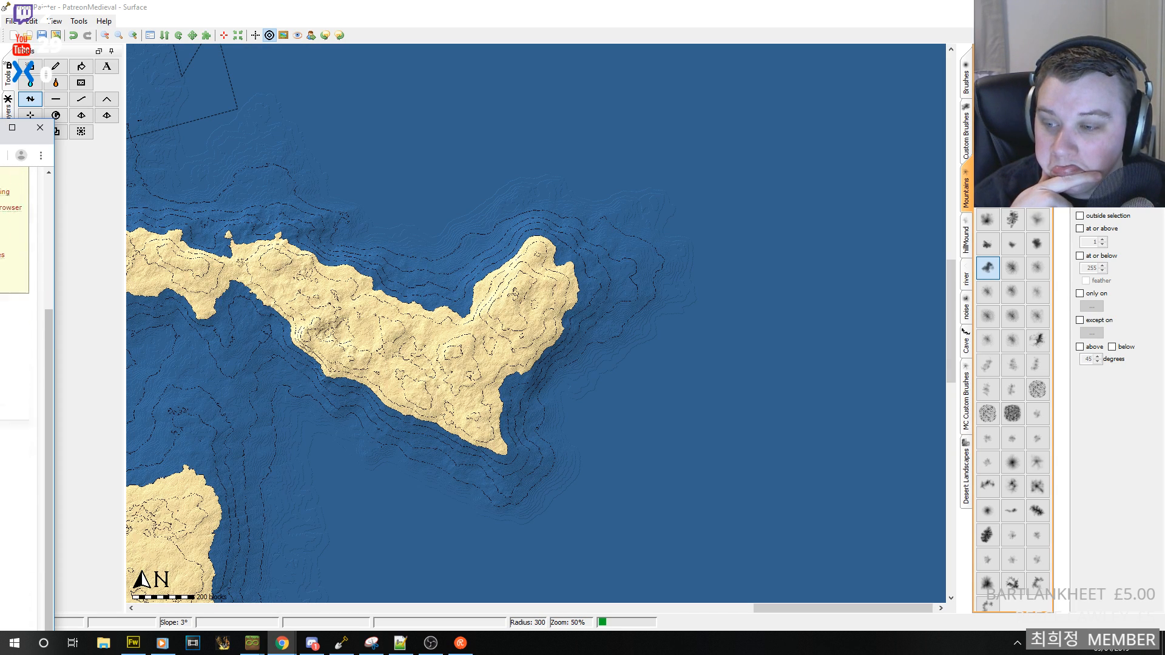
pyautogui.scroll(4, 24, 303)
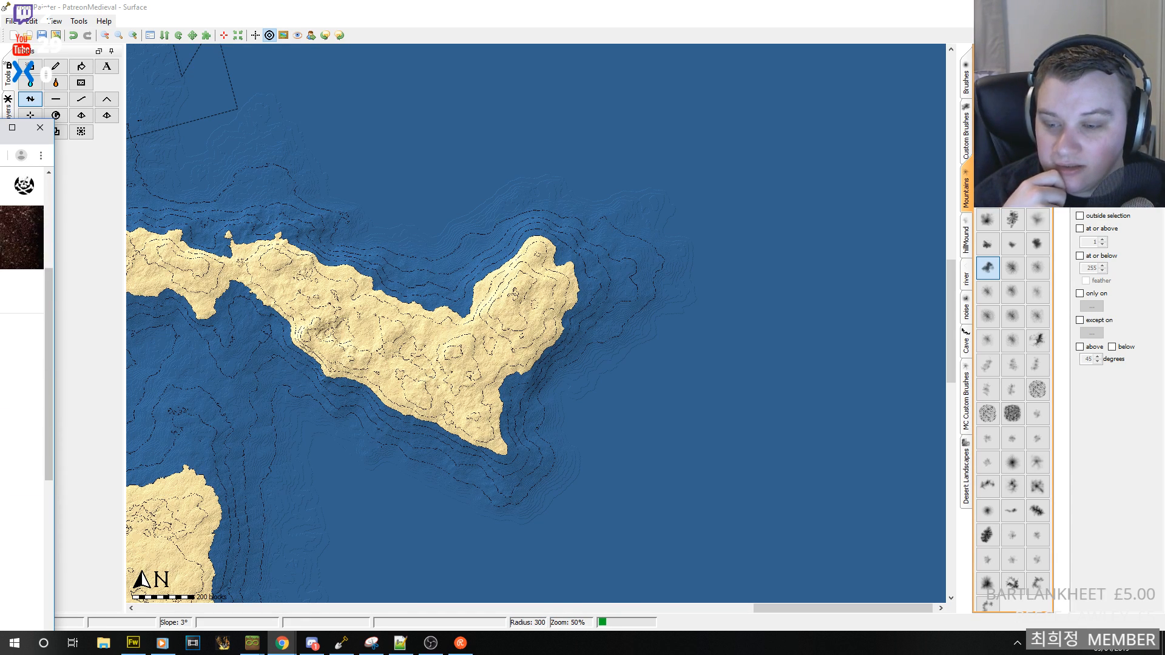
pyautogui.hotkey('alt', 'Tab')
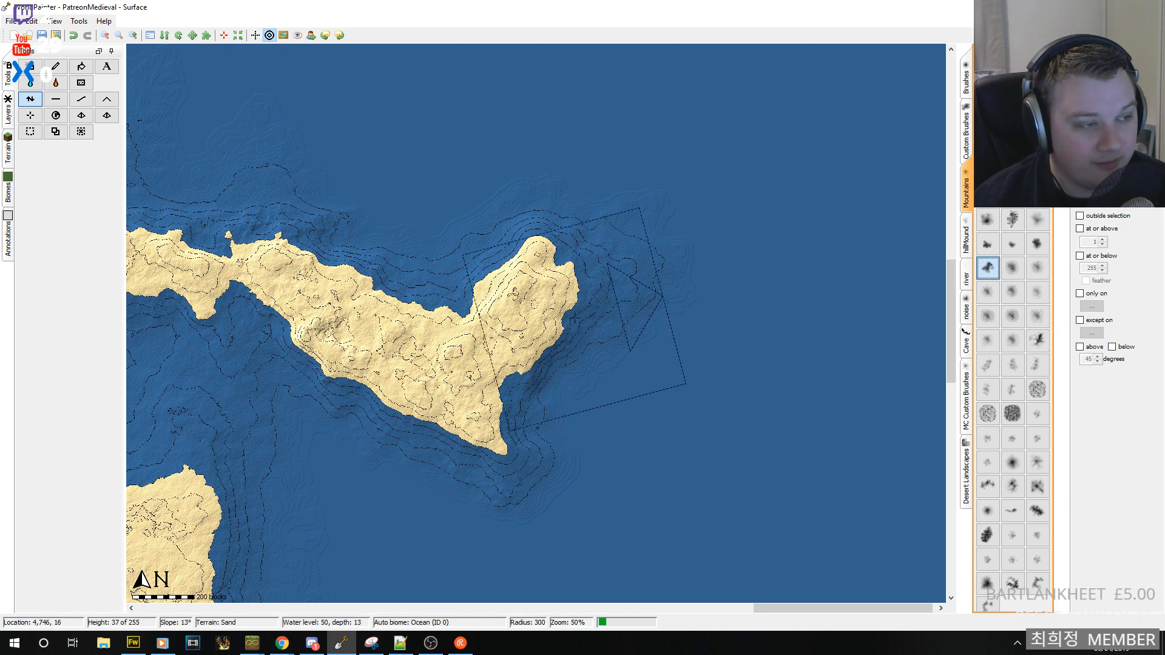
# - Extend the northeastern headland east with a narrow spur of land
pyautogui.moveTo(593, 294)
pyautogui.mouseDown()
pyautogui.moveTo(611, 281)
pyautogui.moveTo(644, 288)
pyautogui.moveTo(633, 291)
pyautogui.mouseUp()
pyautogui.moveTo(643, 272); pyautogui.dragTo(701, 327, button='middle')
pyautogui.moveTo(721, 309)
pyautogui.mouseDown()
pyautogui.moveTo(692, 323)
pyautogui.moveTo(708, 303)
pyautogui.moveTo(695, 262)
pyautogui.mouseUp()
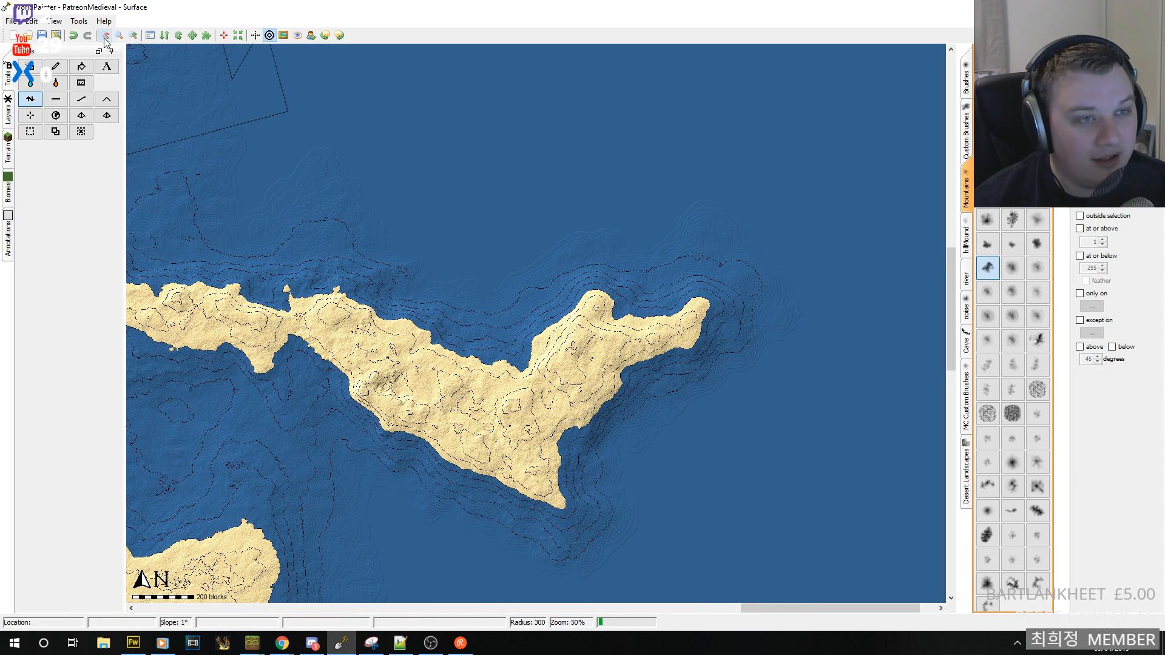
# - Thicken the land bridge on the island chain's western half and raise a small islet just north of the chain
pyautogui.click(105, 35)
pyautogui.moveTo(333, 295); pyautogui.dragTo(476, 345, button='middle')
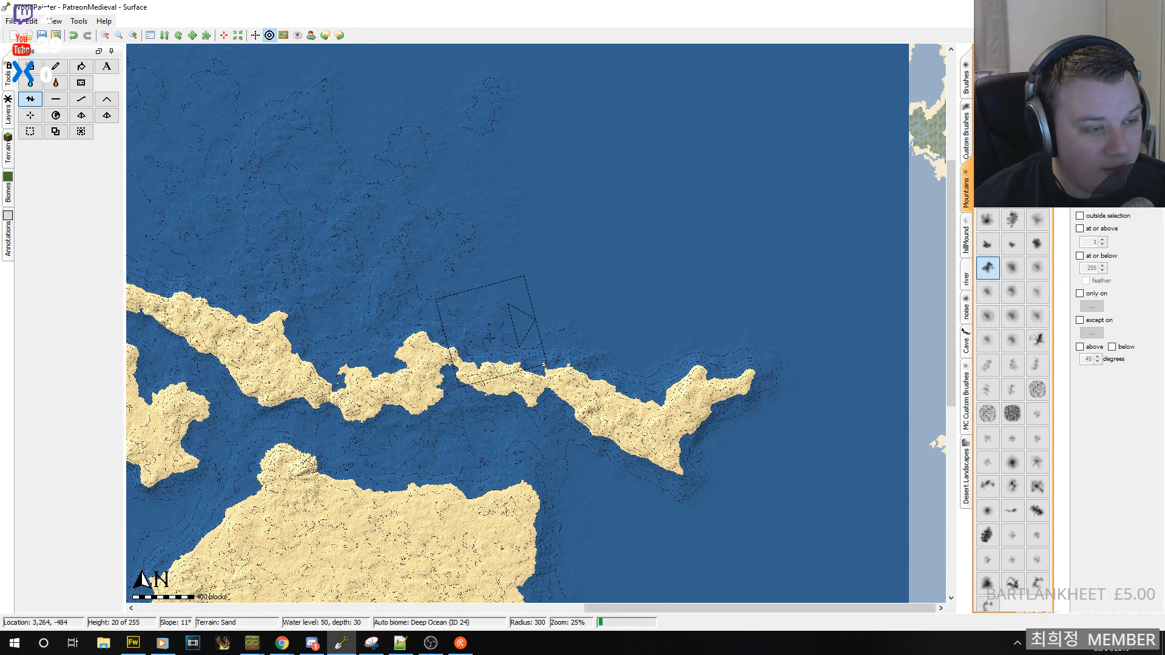
pyautogui.moveTo(309, 358)
pyautogui.mouseDown()
pyautogui.moveTo(337, 384)
pyautogui.moveTo(396, 377)
pyautogui.moveTo(379, 367)
pyautogui.moveTo(419, 340)
pyautogui.moveTo(408, 333)
pyautogui.moveTo(438, 323)
pyautogui.moveTo(505, 338)
pyautogui.mouseUp()
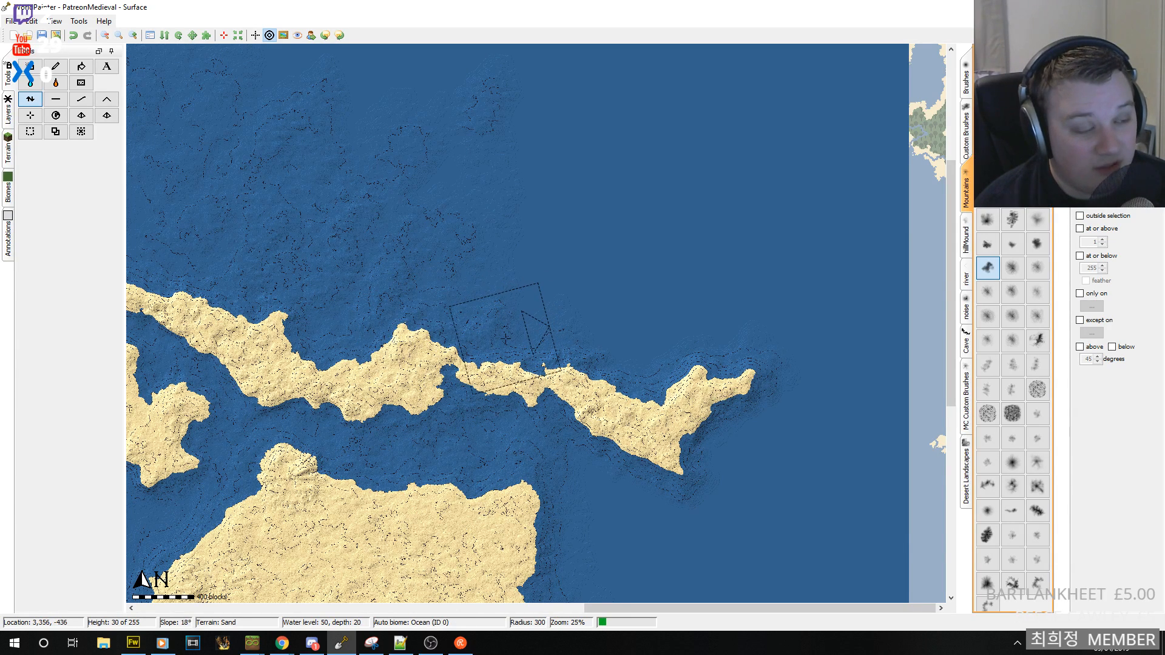
pyautogui.moveTo(526, 341)
pyautogui.mouseDown(button='middle')
pyautogui.moveTo(761, 427)
pyautogui.moveTo(540, 333)
pyautogui.mouseUp(button='middle')
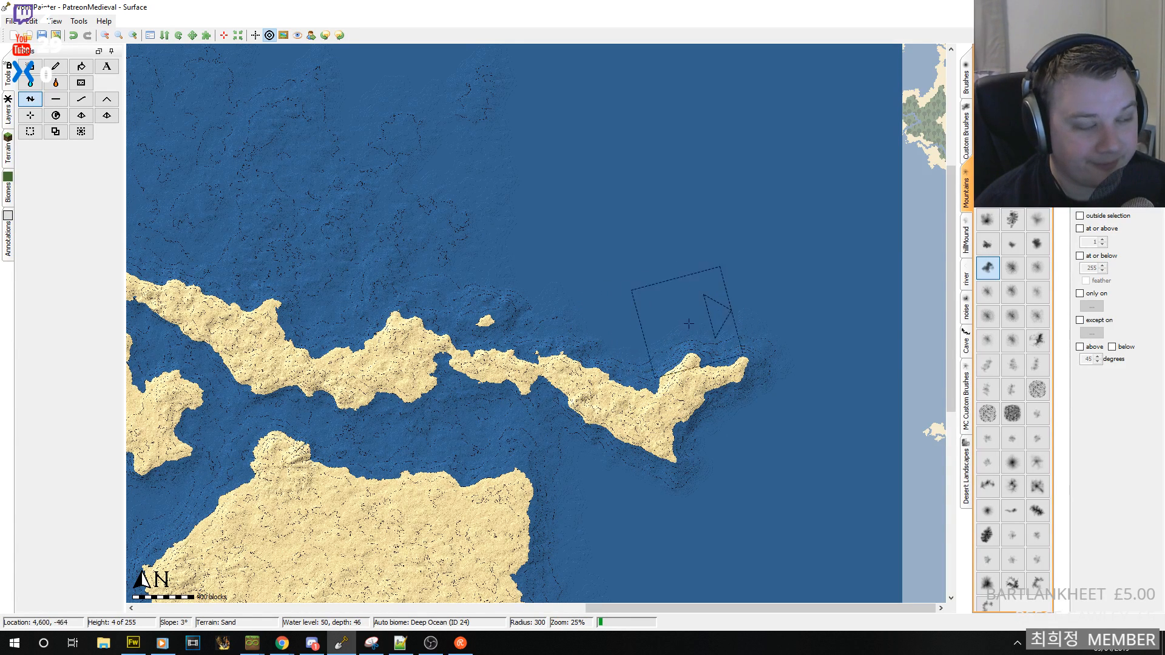
pyautogui.moveTo(686, 321); pyautogui.dragTo(704, 356, button='middle')
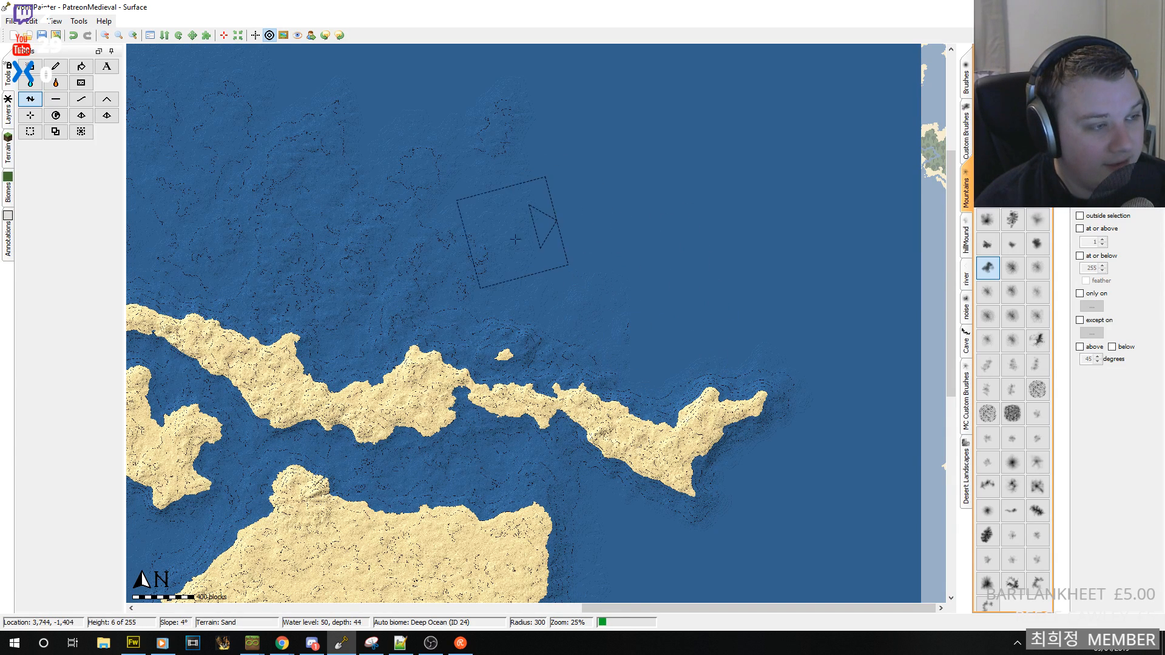
# - Enlarge the islet just north of the eastern island chain by raising land around it
pyautogui.moveTo(513, 338)
pyautogui.mouseDown()
pyautogui.moveTo(494, 349)
pyautogui.moveTo(502, 365)
pyautogui.mouseUp()
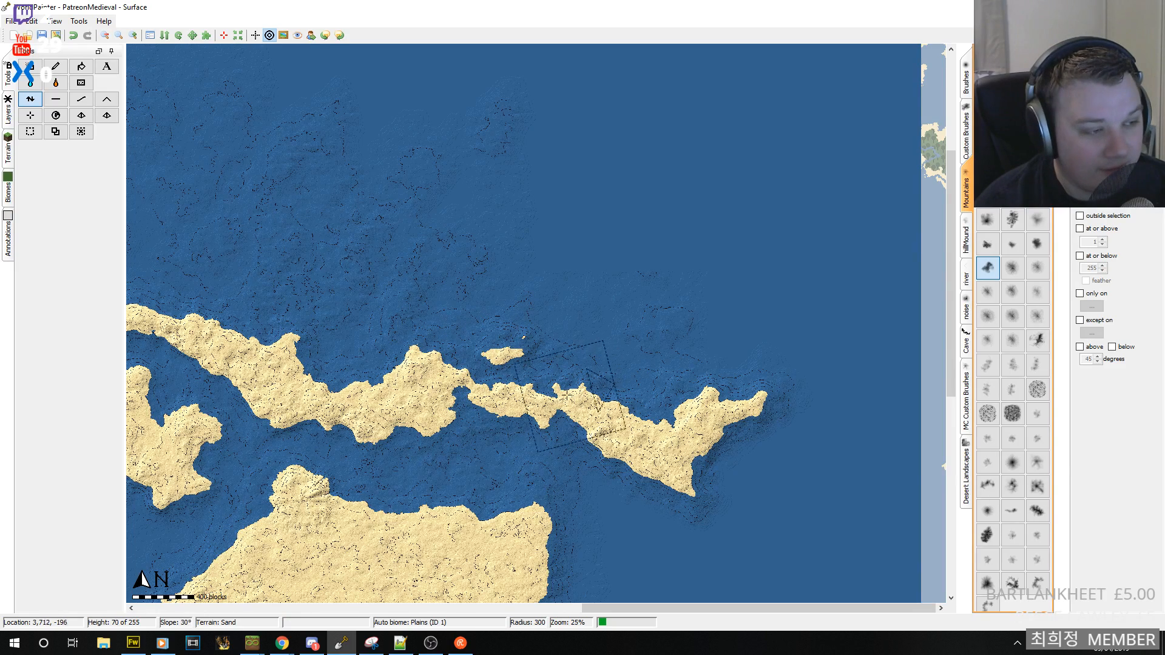
pyautogui.click(134, 35)
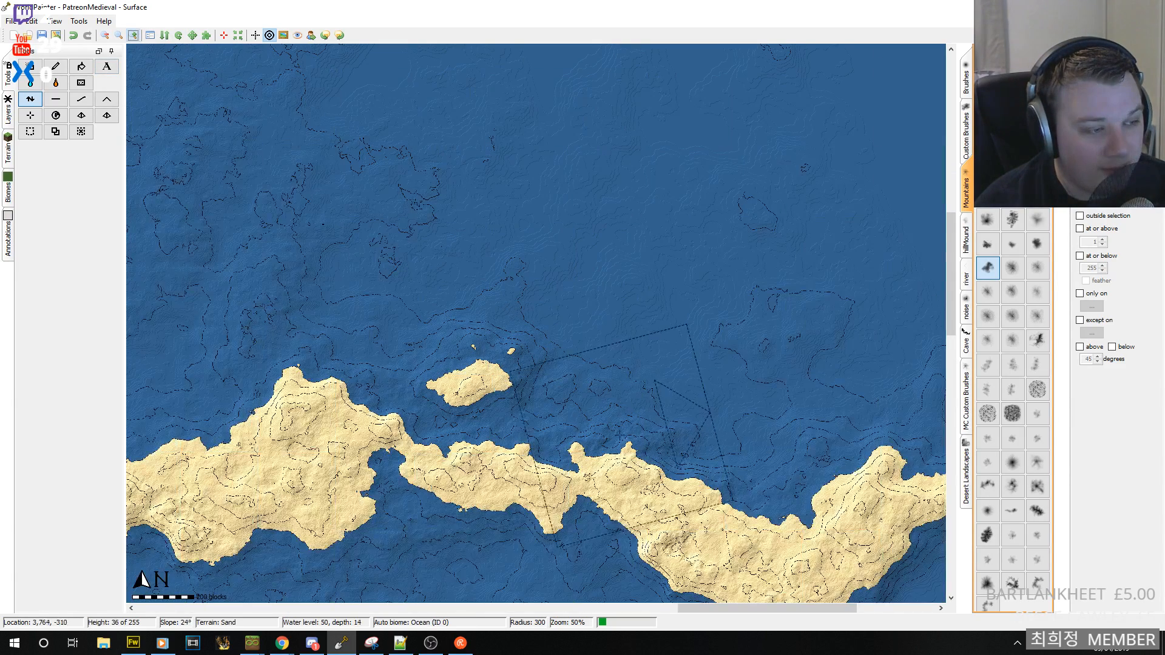
pyautogui.moveTo(550, 432)
pyautogui.mouseDown()
pyautogui.moveTo(462, 401)
pyautogui.moveTo(420, 414)
pyautogui.moveTo(513, 437)
pyautogui.moveTo(560, 434)
pyautogui.mouseUp()
# - Raise a long arm of land running northeast from the chain's eastern part and broaden its tip at radius 300
pyautogui.moveTo(571, 397); pyautogui.dragTo(411, 302, button='middle')
pyautogui.scroll(-4, 808, 397)
pyautogui.moveTo(549, 337)
pyautogui.mouseDown()
pyautogui.moveTo(560, 292)
pyautogui.moveTo(679, 227)
pyautogui.moveTo(704, 188)
pyautogui.moveTo(701, 206)
pyautogui.moveTo(559, 275)
pyautogui.moveTo(555, 349)
pyautogui.moveTo(668, 258)
pyautogui.moveTo(732, 235)
pyautogui.moveTo(744, 172)
pyautogui.moveTo(705, 167)
pyautogui.moveTo(674, 237)
pyautogui.moveTo(618, 287)
pyautogui.moveTo(582, 369)
pyautogui.moveTo(503, 335)
pyautogui.moveTo(511, 340)
pyautogui.mouseUp()
pyautogui.moveTo(811, 151); pyautogui.dragTo(818, 155)
pyautogui.keyDown('alt'); pyautogui.scroll(-4, 817, 155); pyautogui.keyUp('alt')
pyautogui.keyDown('alt'); pyautogui.scroll(-4, 818, 155); pyautogui.keyUp('alt')
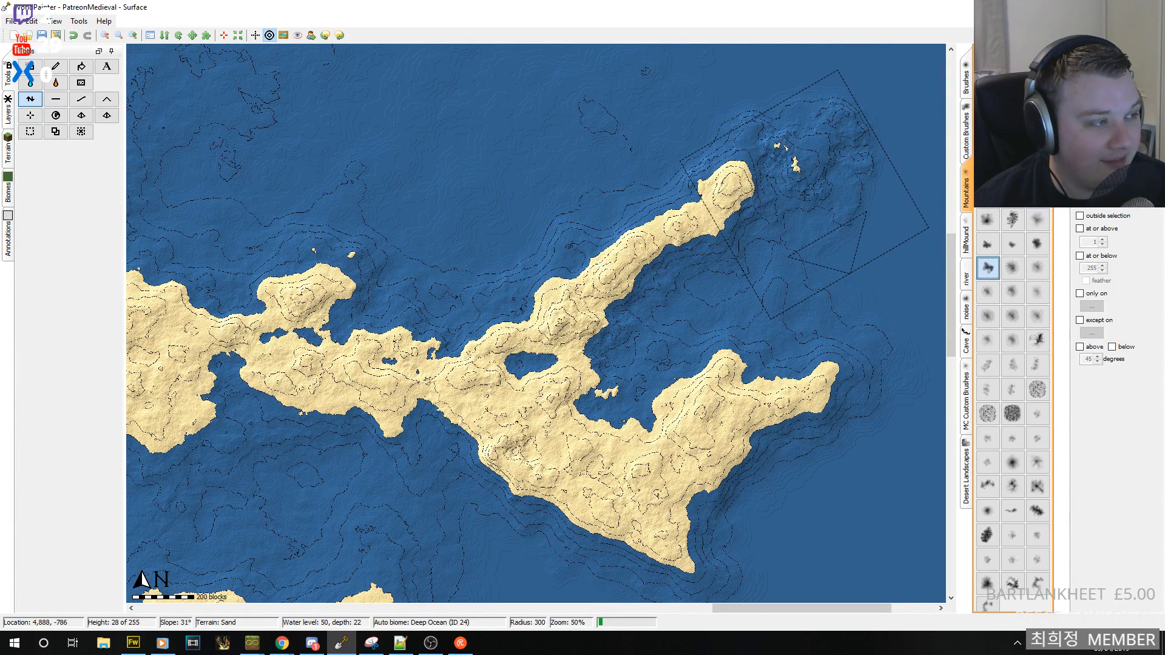
pyautogui.moveTo(806, 214)
pyautogui.mouseDown()
pyautogui.moveTo(808, 228)
pyautogui.moveTo(772, 201)
pyautogui.moveTo(778, 191)
pyautogui.mouseUp()
pyautogui.click(779, 191)
# - Join the northern islet to the chain and fill in the gaps and lakes between it and the northeastern arm
pyautogui.moveTo(611, 230); pyautogui.dragTo(773, 299, button='middle')
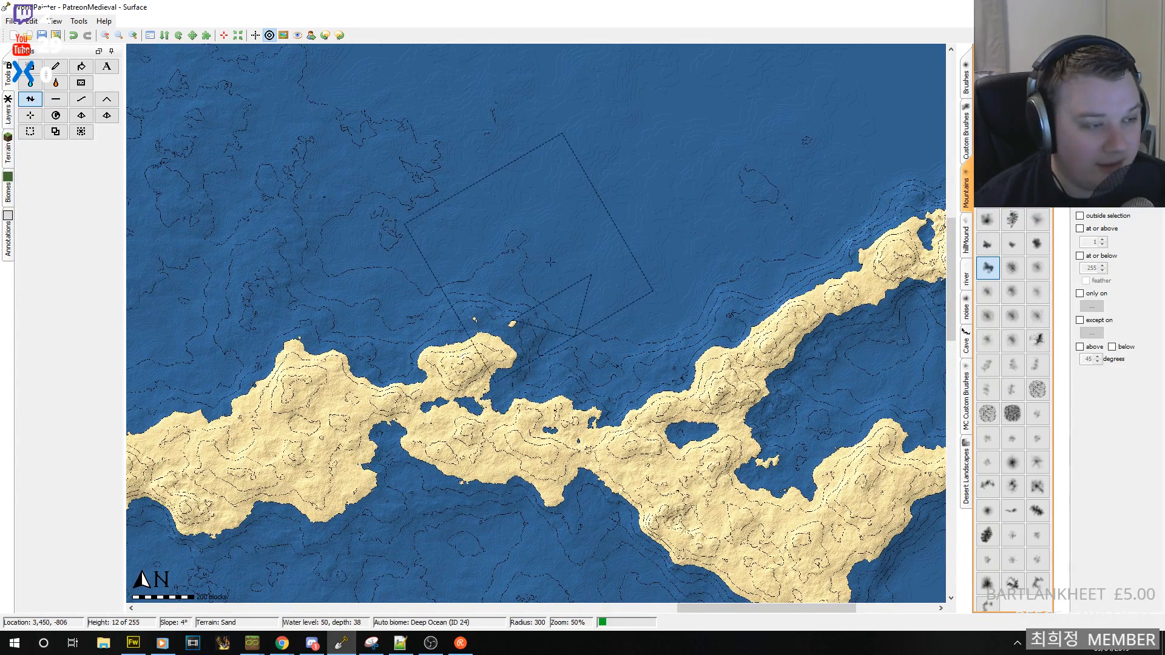
pyautogui.click(497, 336)
pyautogui.scroll(-6, 497, 394)
pyautogui.click(496, 395)
pyautogui.moveTo(497, 394)
pyautogui.mouseDown()
pyautogui.moveTo(452, 399)
pyautogui.moveTo(533, 405)
pyautogui.mouseUp()
pyautogui.moveTo(583, 396); pyautogui.dragTo(512, 332, button='middle')
pyautogui.scroll(7, 512, 331)
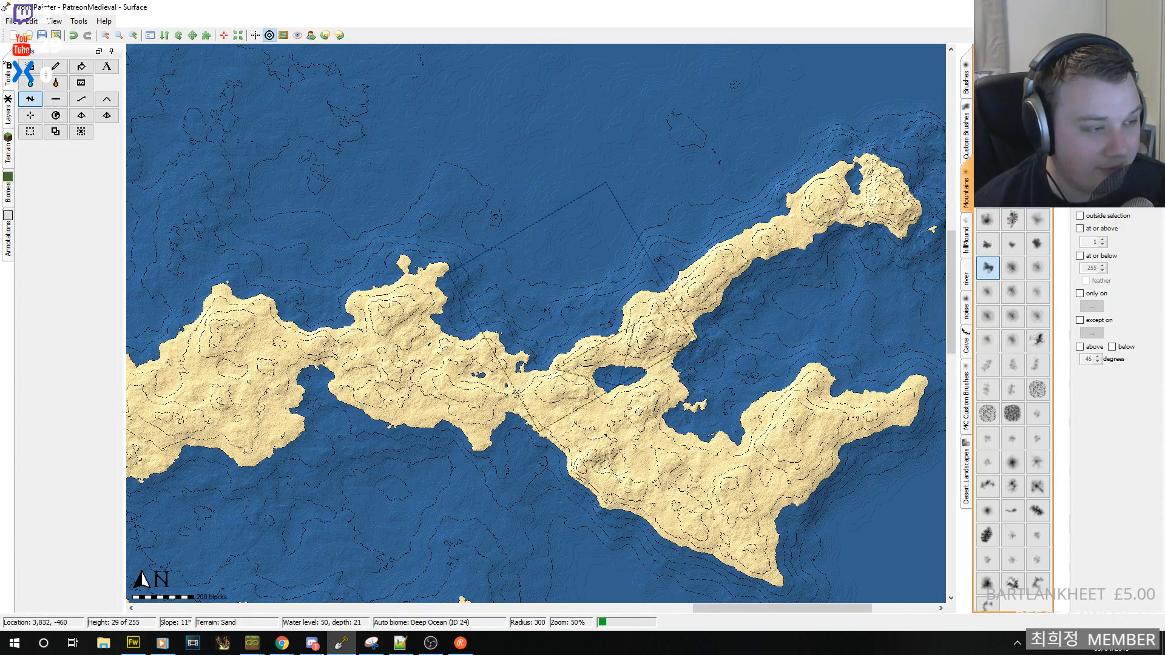
pyautogui.scroll(-4, 621, 378)
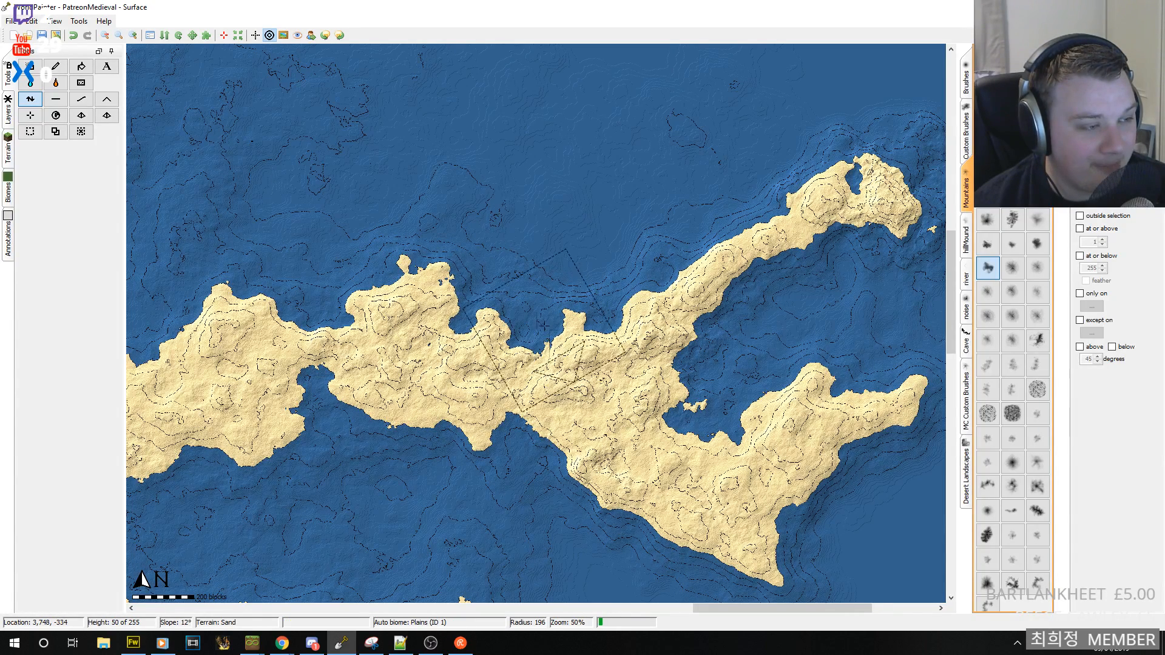
pyautogui.scroll(4, 613, 308)
pyautogui.moveTo(614, 304)
pyautogui.mouseDown()
pyautogui.moveTo(634, 261)
pyautogui.moveTo(598, 278)
pyautogui.moveTo(586, 267)
pyautogui.moveTo(565, 295)
pyautogui.moveTo(509, 303)
pyautogui.moveTo(507, 344)
pyautogui.moveTo(508, 326)
pyautogui.moveTo(459, 305)
pyautogui.moveTo(524, 246)
pyautogui.mouseUp()
# - Fill in the lake at the northeastern arm's tip and extend the tip southeast into a hook, using radii 158 and 276
pyautogui.moveTo(706, 209); pyautogui.dragTo(508, 328, button='middle')
pyautogui.moveTo(687, 271)
pyautogui.mouseDown()
pyautogui.moveTo(681, 260)
pyautogui.moveTo(656, 265)
pyautogui.moveTo(662, 283)
pyautogui.moveTo(686, 283)
pyautogui.mouseUp()
pyautogui.scroll(-6, 714, 319)
pyautogui.moveTo(698, 370); pyautogui.dragTo(722, 368)
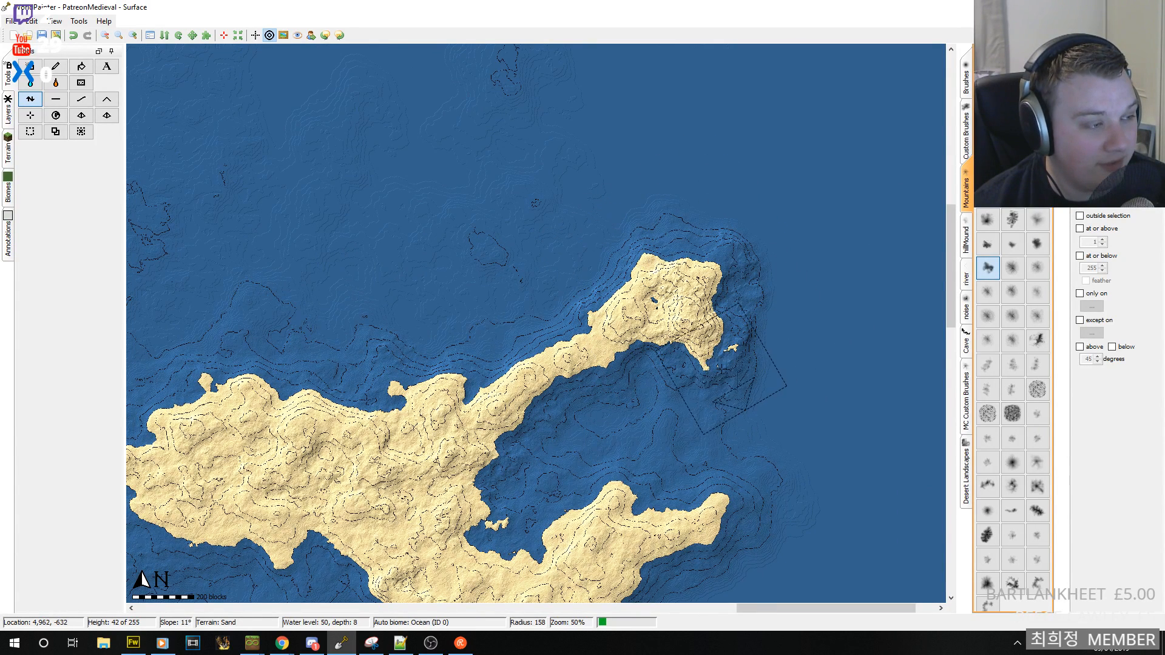
pyautogui.moveTo(642, 293)
pyautogui.mouseDown()
pyautogui.moveTo(698, 328)
pyautogui.moveTo(746, 394)
pyautogui.moveTo(728, 356)
pyautogui.moveTo(740, 349)
pyautogui.moveTo(811, 361)
pyautogui.mouseUp()
pyautogui.scroll(6, 737, 345)
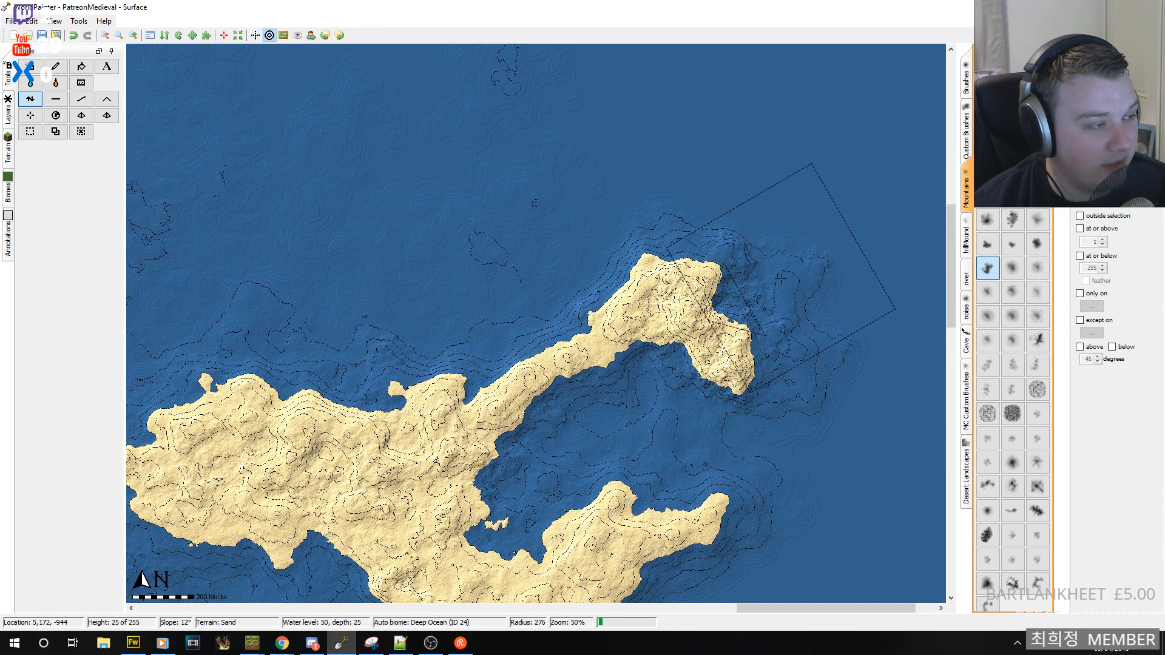
pyautogui.click(711, 218)
# - Survey the whole map, comparing the western landmass, the southern islands and the eastern island chain's overall shape
pyautogui.moveTo(430, 281); pyautogui.dragTo(788, 282, button='middle')
pyautogui.moveTo(315, 389)
pyautogui.mouseDown(button='middle')
pyautogui.moveTo(652, 303)
pyautogui.moveTo(543, 292)
pyautogui.moveTo(429, 304)
pyautogui.mouseUp(button='middle')
pyautogui.moveTo(566, 295)
pyautogui.mouseDown()
pyautogui.moveTo(638, 306)
pyautogui.moveTo(570, 301)
pyautogui.mouseUp()
pyautogui.click(109, 34)
pyautogui.click(109, 34)
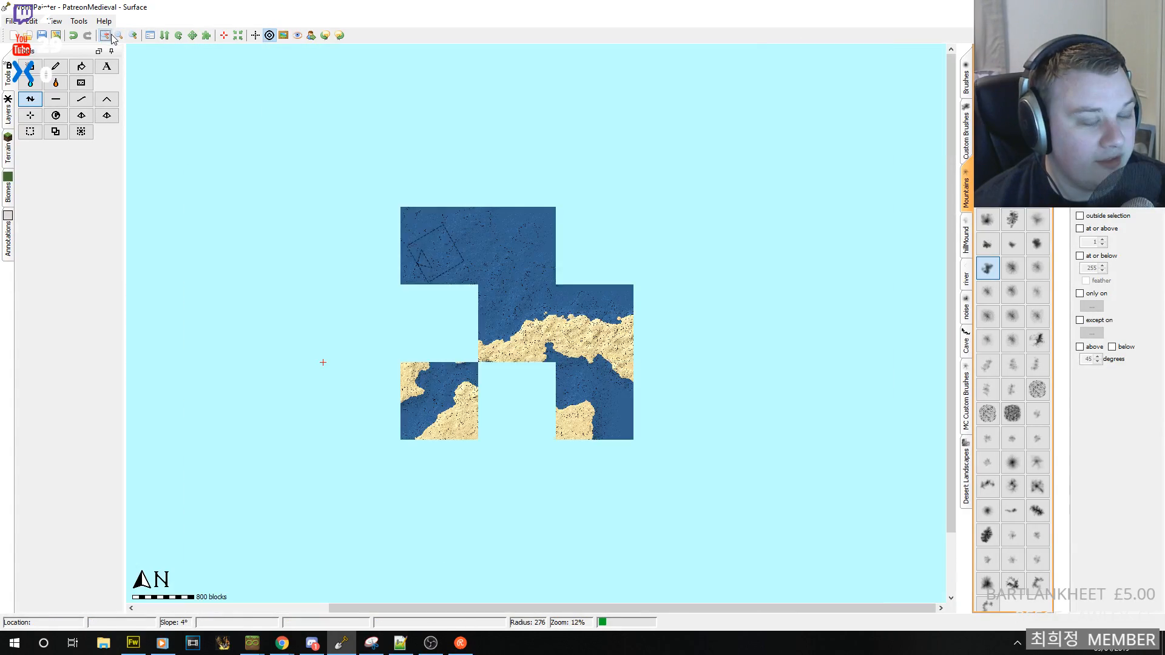
pyautogui.moveTo(597, 296); pyautogui.dragTo(698, 371, button='middle')
pyautogui.moveTo(574, 340); pyautogui.dragTo(806, 356, button='middle')
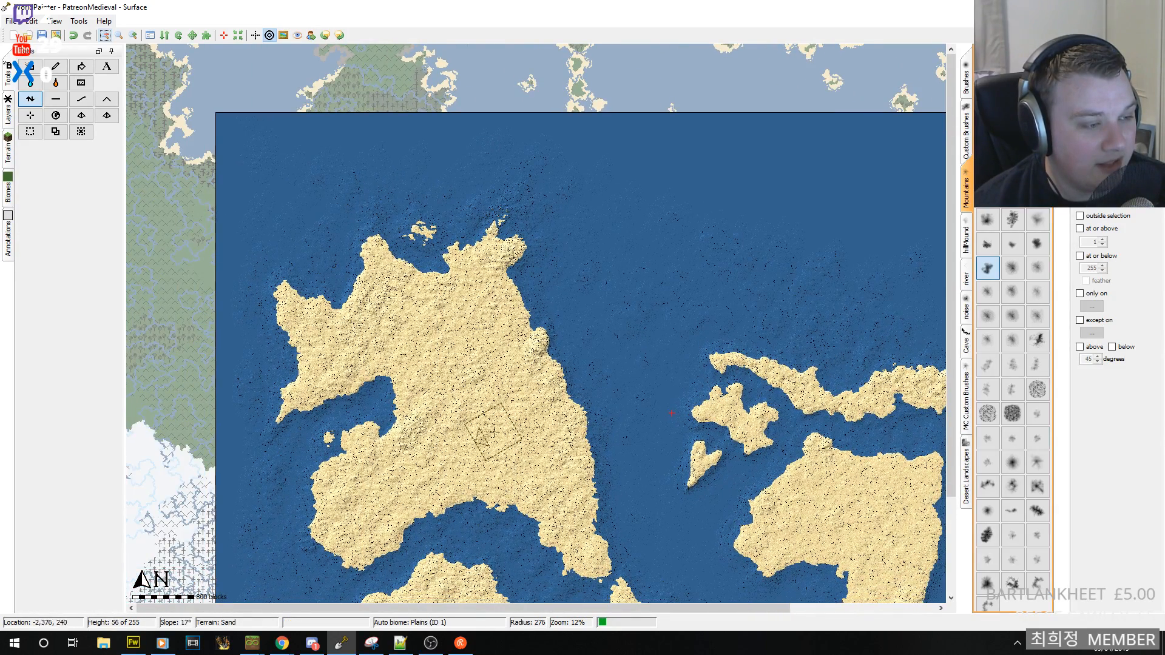
pyautogui.moveTo(522, 418); pyautogui.dragTo(388, 243, button='middle')
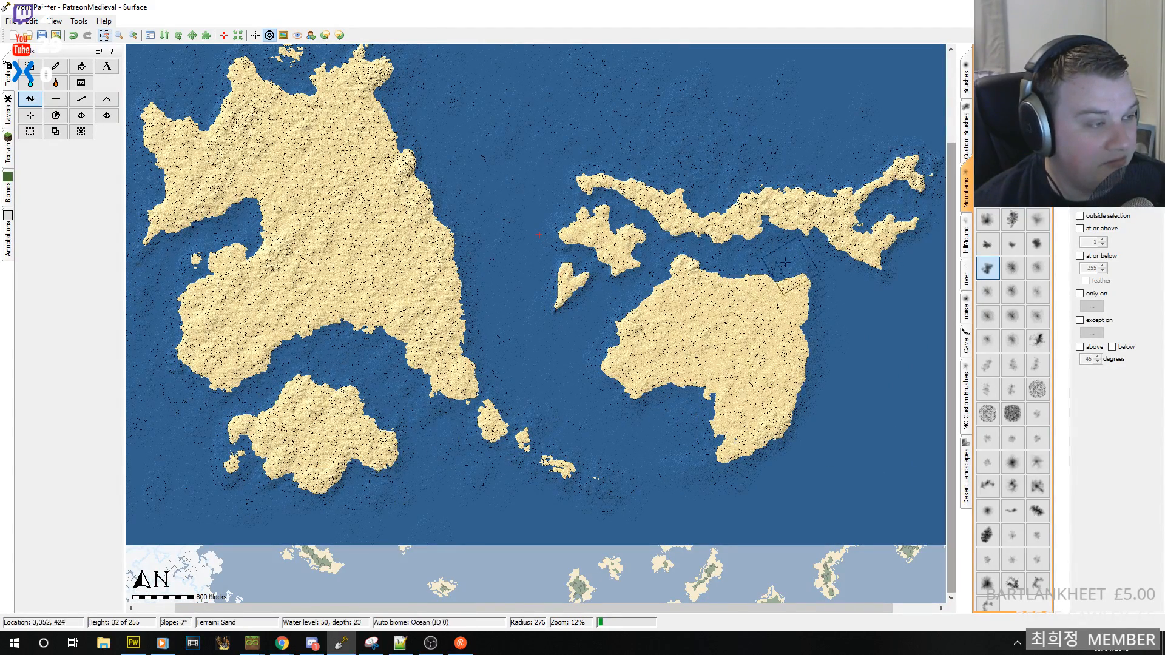
pyautogui.moveTo(789, 264); pyautogui.dragTo(674, 417, button='middle')
pyautogui.click(137, 37)
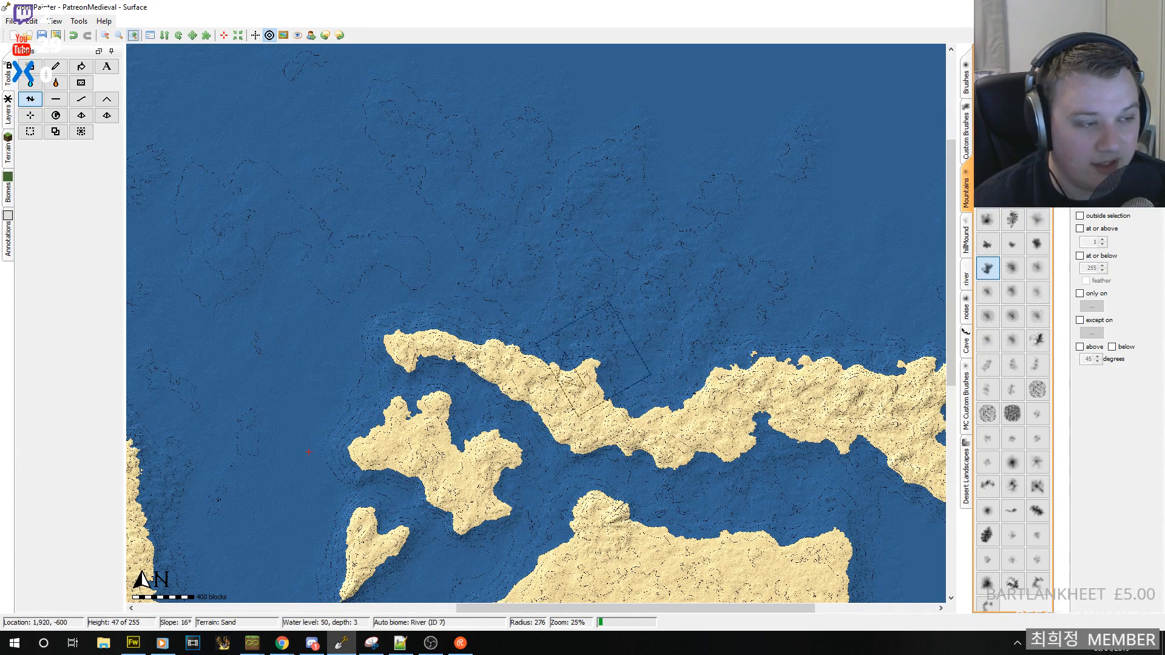
pyautogui.moveTo(376, 329); pyautogui.dragTo(531, 313, button='middle')
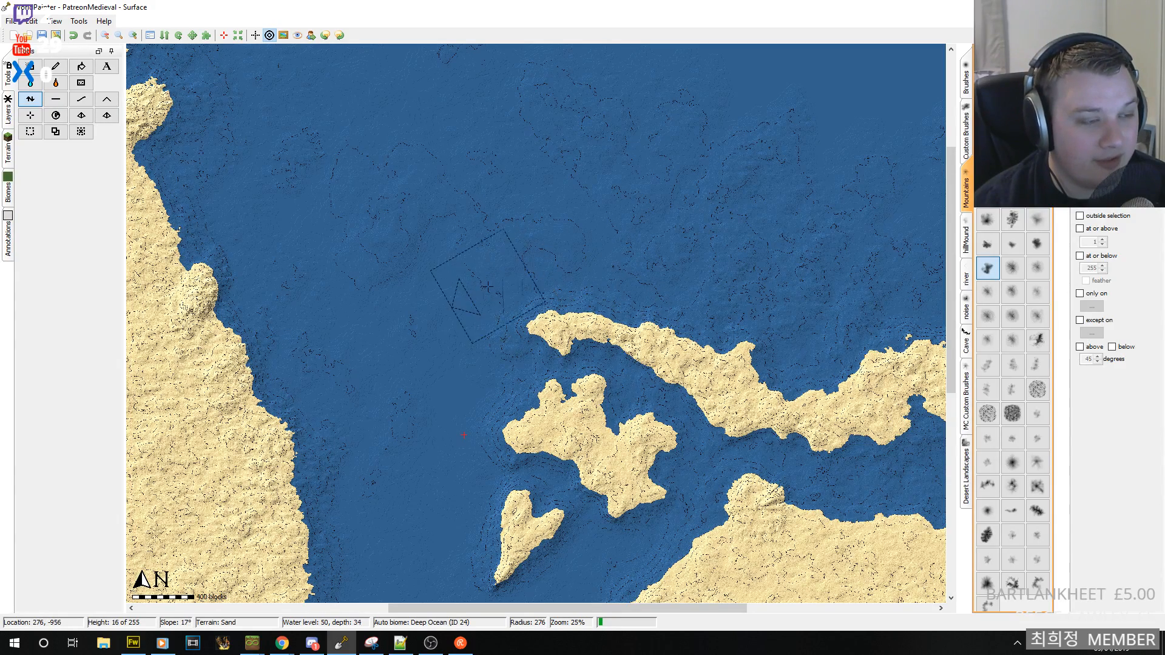
pyautogui.moveTo(541, 231)
pyautogui.mouseDown(button='middle')
pyautogui.moveTo(417, 338)
pyautogui.moveTo(713, 526)
pyautogui.moveTo(484, 294)
pyautogui.moveTo(421, 187)
pyautogui.moveTo(461, 263)
pyautogui.moveTo(767, 255)
pyautogui.mouseUp(button='middle')
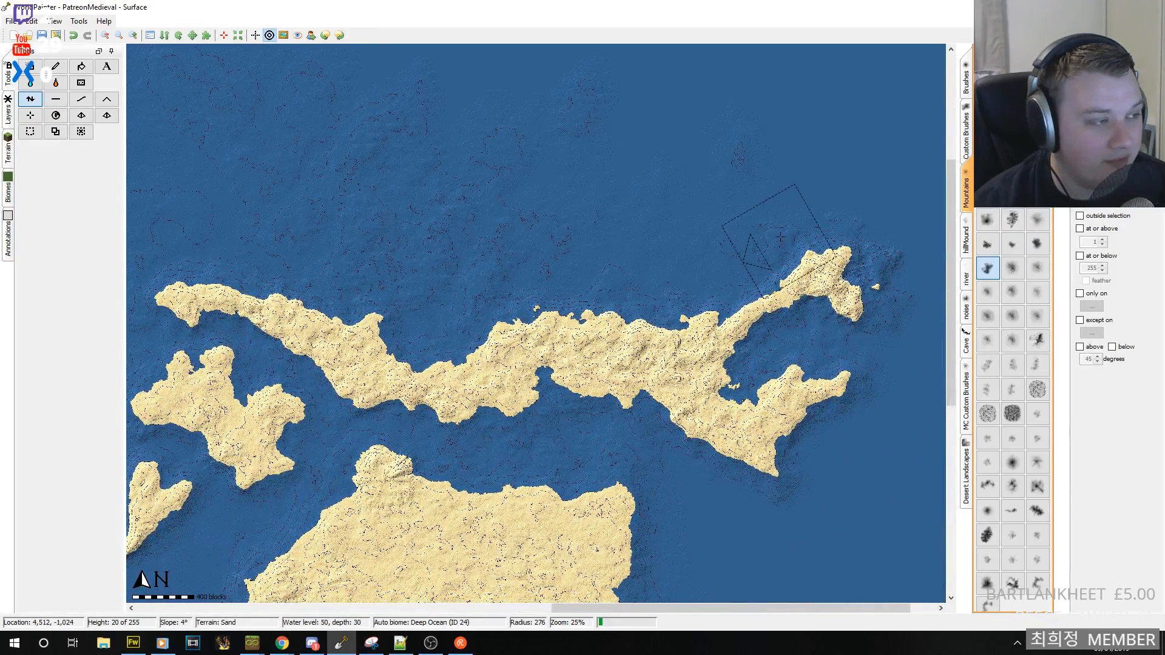
# - Widen the northeastern arm by raising land along its northern shore, starting at radius 145
pyautogui.click(135, 37)
pyautogui.click(135, 37)
pyautogui.moveTo(770, 291); pyautogui.dragTo(383, 274, button='middle')
pyautogui.moveTo(916, 103); pyautogui.dragTo(519, 271, button='middle')
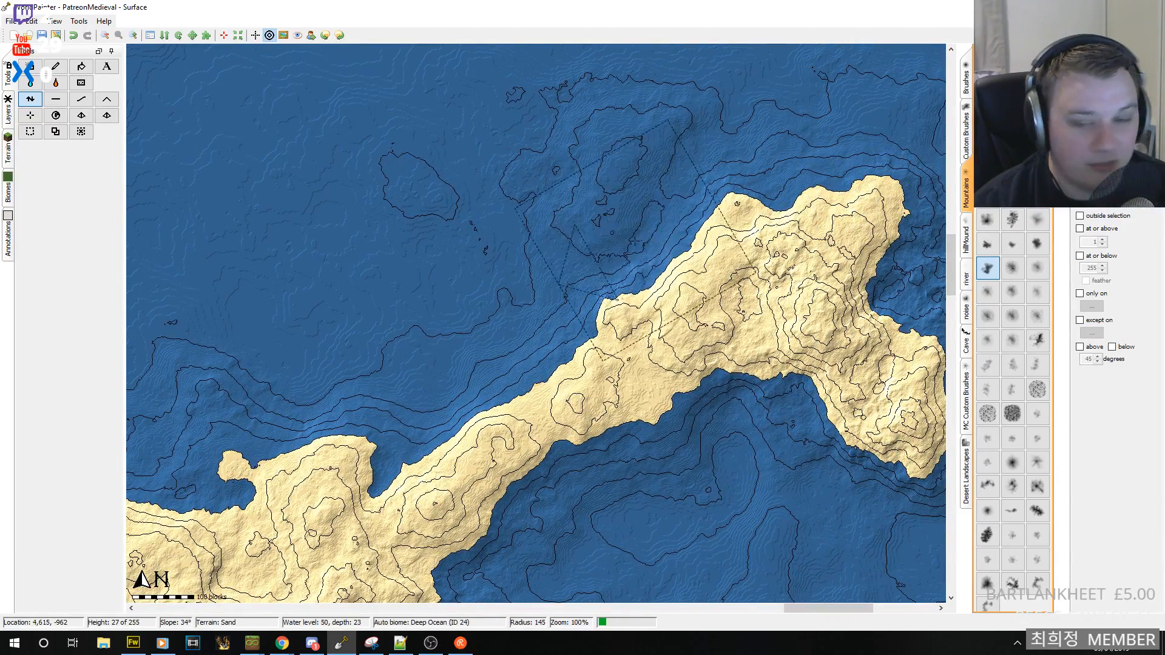
pyautogui.moveTo(390, 377)
pyautogui.mouseDown()
pyautogui.moveTo(329, 397)
pyautogui.moveTo(479, 394)
pyautogui.mouseUp()
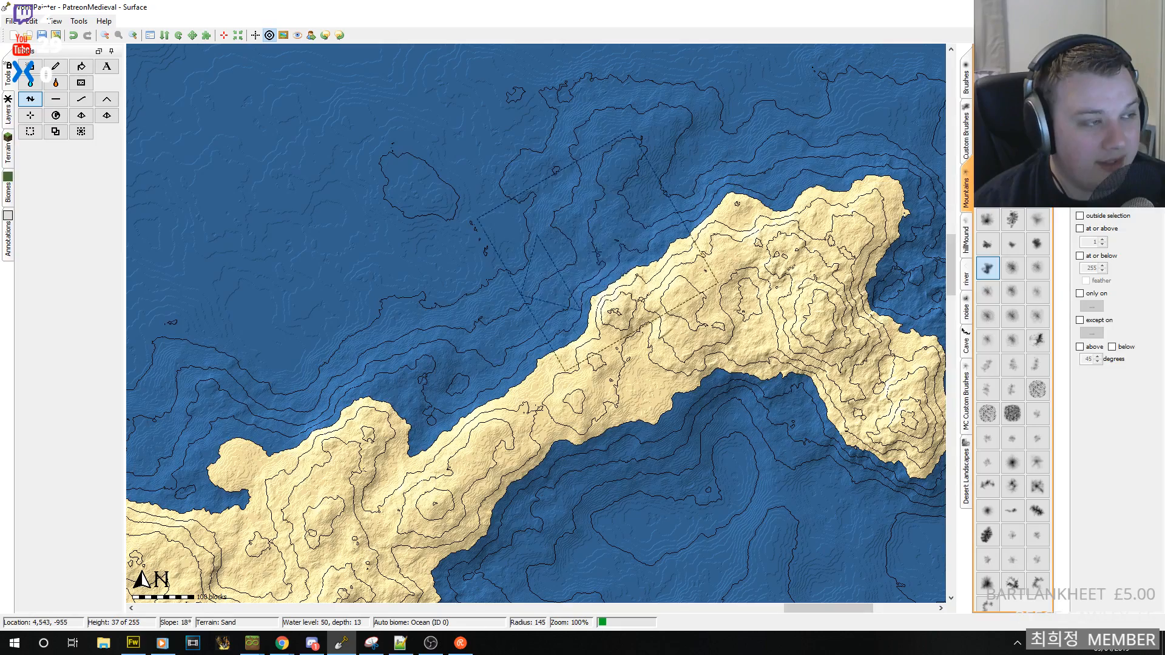
pyautogui.moveTo(440, 379); pyautogui.dragTo(554, 320)
pyautogui.moveTo(648, 240); pyautogui.dragTo(604, 202)
pyautogui.moveTo(604, 158); pyautogui.dragTo(554, 296)
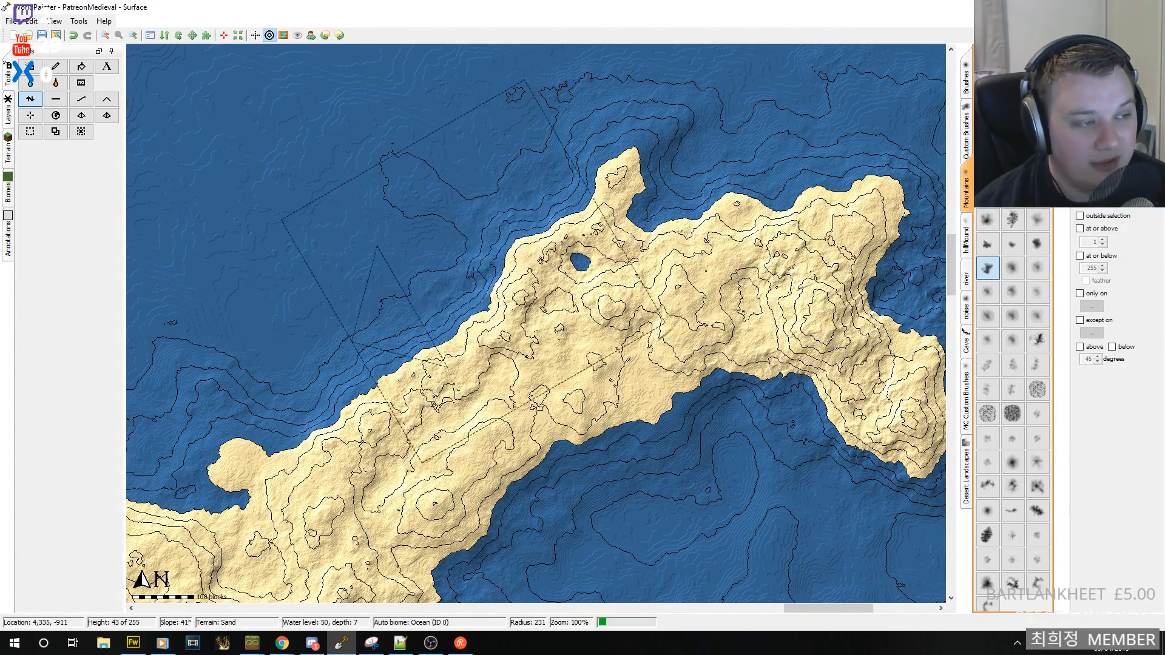
# - Push the chain's northern coast outward just west of the northeastern arm and fill in its bay at radius 231
pyautogui.moveTo(456, 234)
pyautogui.mouseDown()
pyautogui.moveTo(397, 250)
pyautogui.moveTo(334, 322)
pyautogui.moveTo(349, 216)
pyautogui.moveTo(373, 194)
pyautogui.moveTo(267, 393)
pyautogui.mouseUp()
pyautogui.moveTo(267, 393); pyautogui.dragTo(666, 381, button='middle')
pyautogui.moveTo(666, 381)
pyautogui.mouseDown()
pyautogui.moveTo(595, 425)
pyautogui.moveTo(565, 425)
pyautogui.moveTo(459, 372)
pyautogui.moveTo(492, 382)
pyautogui.moveTo(534, 370)
pyautogui.moveTo(643, 285)
pyautogui.moveTo(638, 181)
pyautogui.moveTo(546, 185)
pyautogui.mouseUp()
pyautogui.moveTo(406, 253)
pyautogui.mouseDown()
pyautogui.moveTo(402, 370)
pyautogui.moveTo(526, 302)
pyautogui.mouseUp()
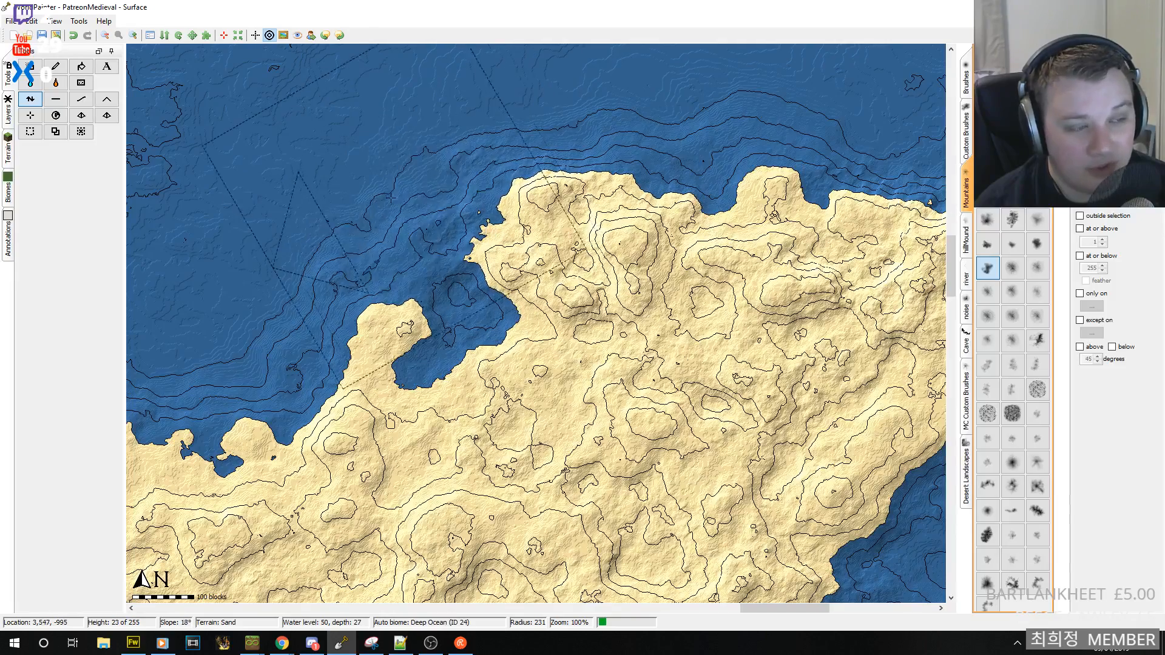
pyautogui.moveTo(420, 309); pyautogui.dragTo(451, 330)
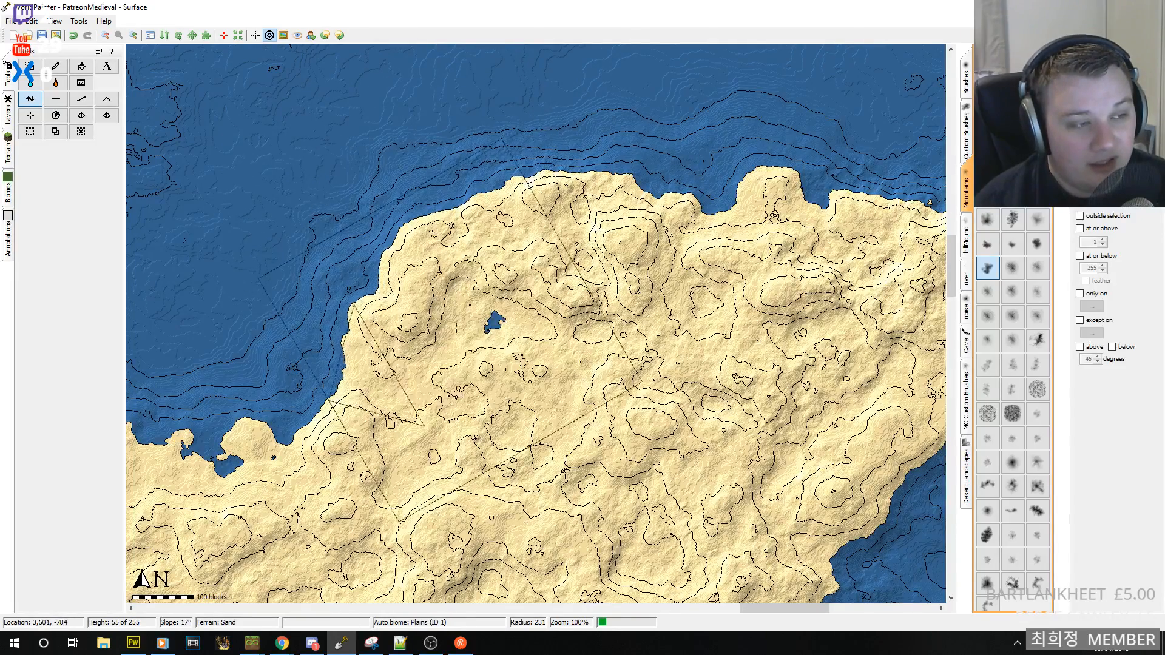
# - Extend the chain's northern coast farther west with a broad headland, filling most of the bay and islets behind it
pyautogui.moveTo(375, 366); pyautogui.dragTo(706, 386, button='middle')
pyautogui.moveTo(673, 377)
pyautogui.mouseDown()
pyautogui.moveTo(642, 367)
pyautogui.moveTo(514, 383)
pyautogui.moveTo(624, 391)
pyautogui.moveTo(659, 316)
pyautogui.moveTo(649, 370)
pyautogui.moveTo(664, 303)
pyautogui.moveTo(645, 238)
pyautogui.moveTo(565, 277)
pyautogui.moveTo(598, 293)
pyautogui.moveTo(635, 222)
pyautogui.moveTo(545, 168)
pyautogui.mouseUp()
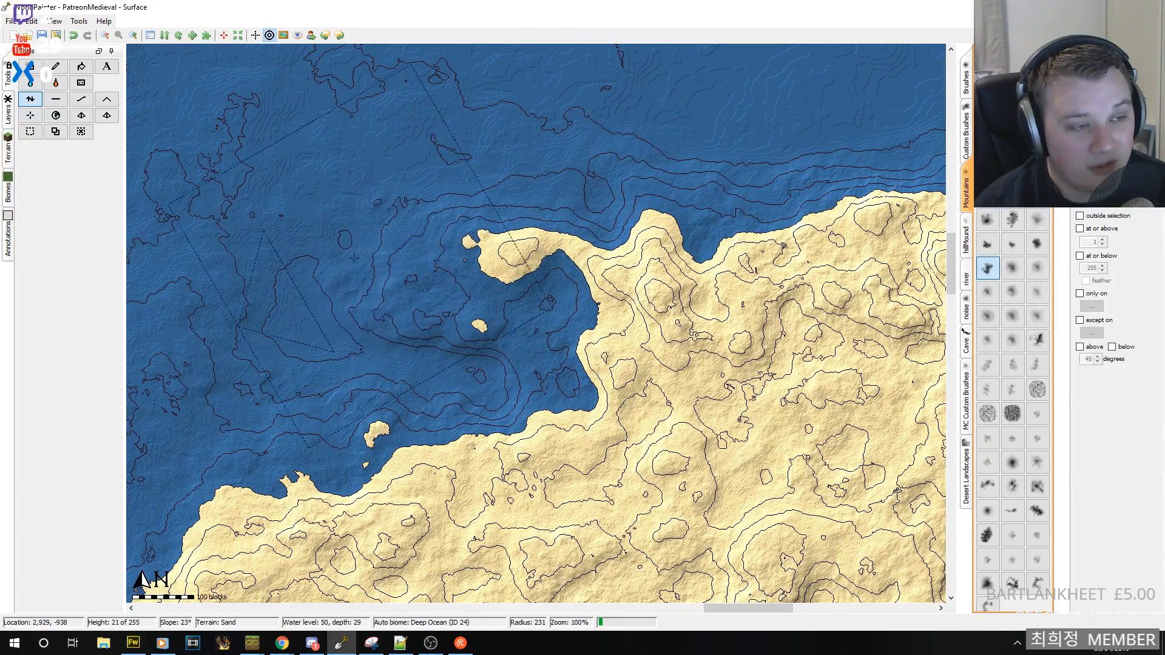
pyautogui.moveTo(314, 275); pyautogui.dragTo(444, 267)
pyautogui.moveTo(327, 272); pyautogui.dragTo(479, 364)
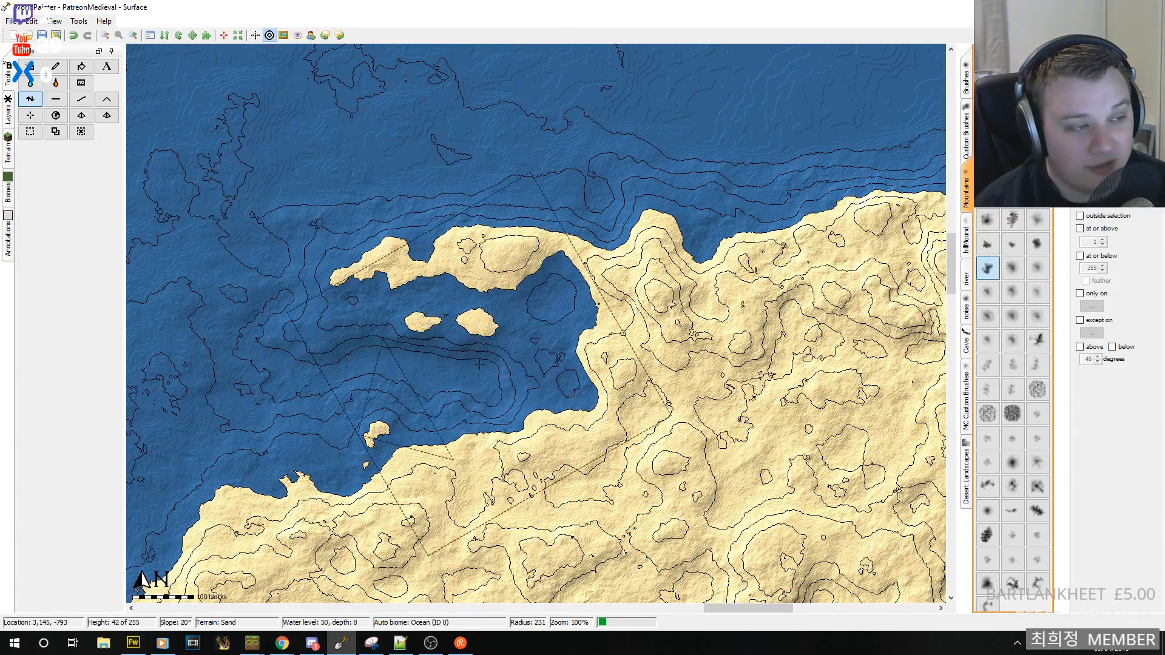
pyautogui.moveTo(570, 386); pyautogui.dragTo(553, 304)
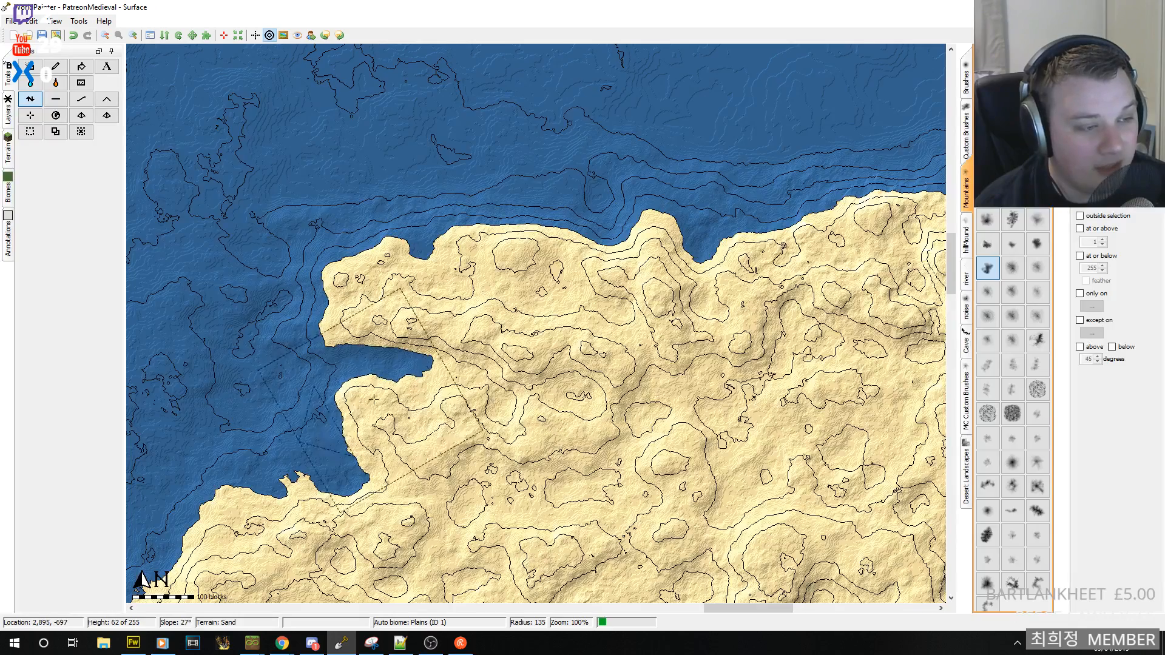
# - Raise land across the large bay west of the new headland until it forms a smooth diagonal coast, using radius 235
pyautogui.moveTo(358, 436); pyautogui.dragTo(792, 332, button='middle')
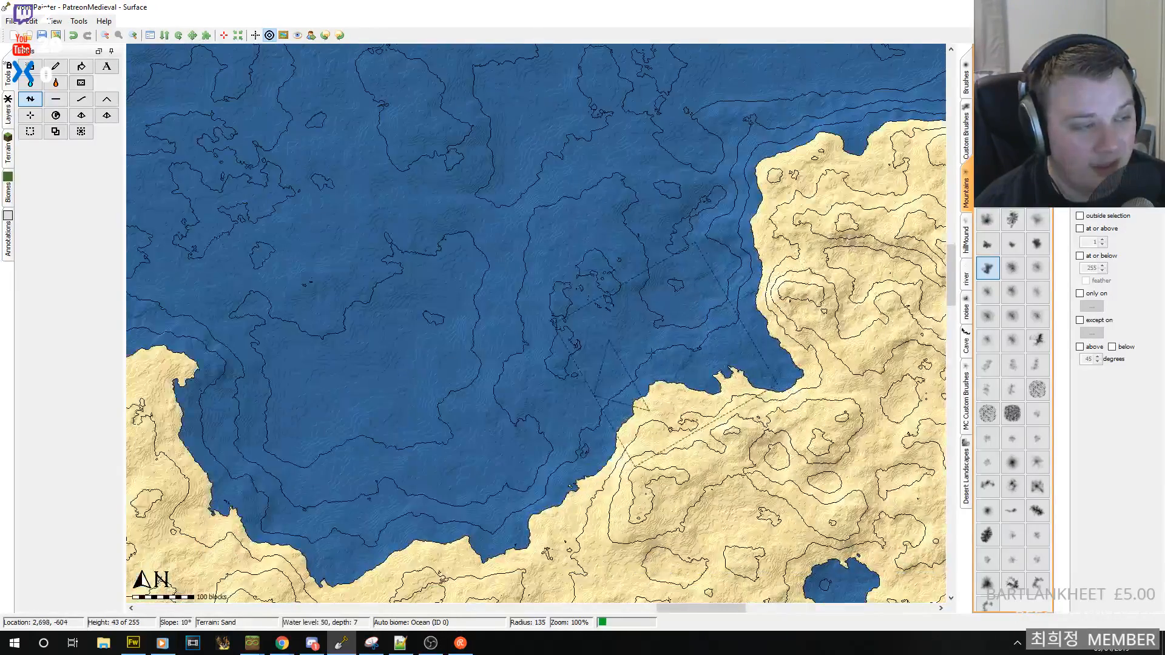
pyautogui.moveTo(707, 242)
pyautogui.mouseDown()
pyautogui.moveTo(613, 273)
pyautogui.moveTo(655, 218)
pyautogui.moveTo(607, 255)
pyautogui.mouseUp()
pyautogui.moveTo(320, 416)
pyautogui.mouseDown()
pyautogui.moveTo(255, 474)
pyautogui.moveTo(326, 402)
pyautogui.moveTo(302, 379)
pyautogui.mouseUp()
pyautogui.moveTo(403, 427)
pyautogui.mouseDown()
pyautogui.moveTo(394, 534)
pyautogui.moveTo(304, 533)
pyautogui.moveTo(489, 494)
pyautogui.moveTo(473, 424)
pyautogui.moveTo(487, 343)
pyautogui.mouseUp()
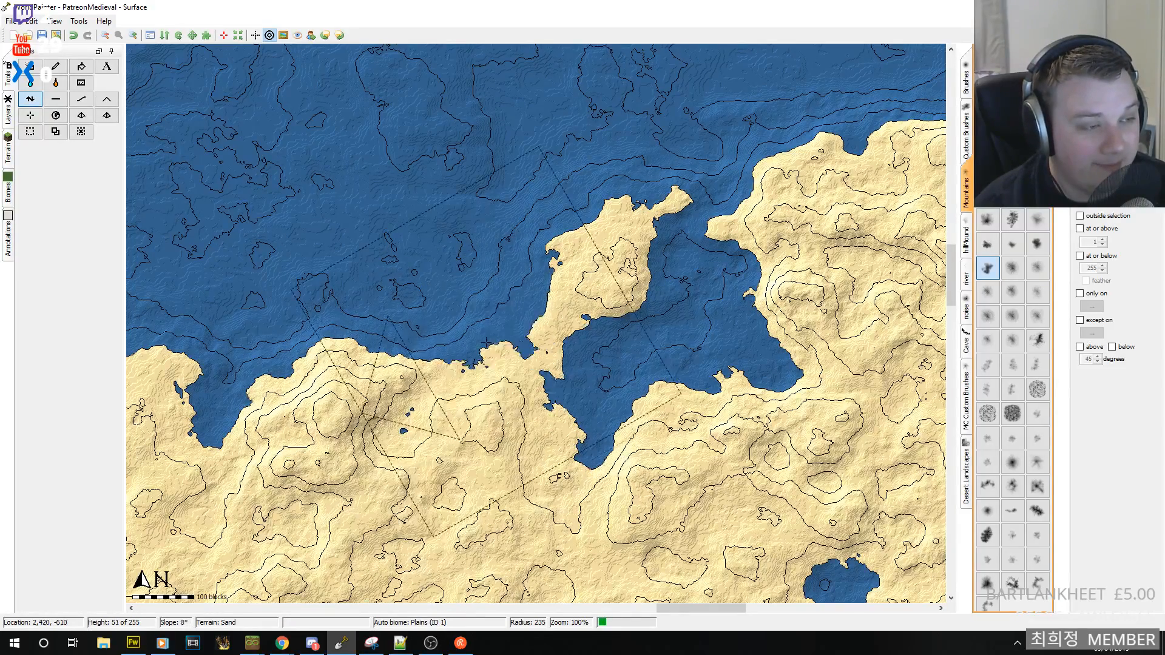
pyautogui.moveTo(570, 242)
pyautogui.mouseDown()
pyautogui.moveTo(741, 243)
pyautogui.moveTo(728, 182)
pyautogui.moveTo(662, 388)
pyautogui.moveTo(692, 367)
pyautogui.moveTo(736, 393)
pyautogui.mouseUp()
pyautogui.moveTo(736, 393)
pyautogui.mouseDown(button='middle')
pyautogui.moveTo(564, 180)
pyautogui.moveTo(733, 419)
pyautogui.mouseUp(button='middle')
pyautogui.moveTo(733, 419)
pyautogui.mouseDown()
pyautogui.moveTo(774, 371)
pyautogui.moveTo(686, 273)
pyautogui.mouseUp()
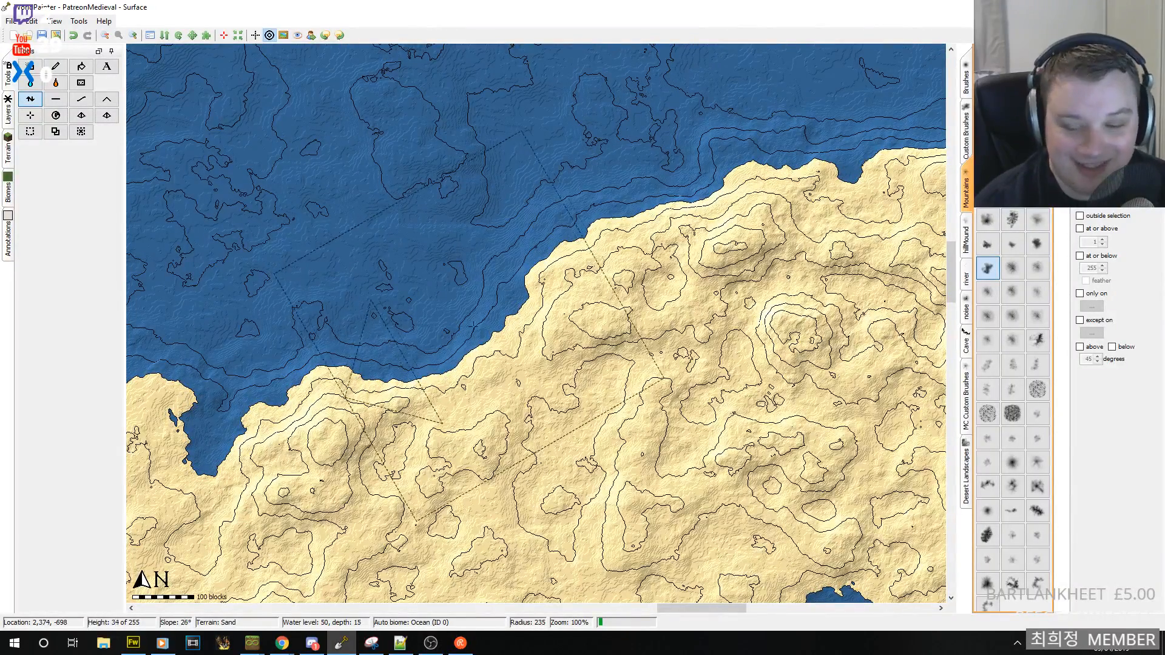
# - Raise a rounded northern headland in the middle of the chain and fill in the lakes and bay behind it
pyautogui.moveTo(467, 327); pyautogui.dragTo(749, 406, button='middle')
pyautogui.moveTo(782, 376)
pyautogui.mouseDown()
pyautogui.moveTo(774, 346)
pyautogui.moveTo(720, 282)
pyautogui.moveTo(767, 324)
pyautogui.moveTo(695, 267)
pyautogui.moveTo(767, 344)
pyautogui.moveTo(598, 179)
pyautogui.mouseUp()
pyautogui.moveTo(459, 298)
pyautogui.mouseDown()
pyautogui.moveTo(425, 340)
pyautogui.moveTo(528, 429)
pyautogui.moveTo(589, 378)
pyautogui.mouseUp()
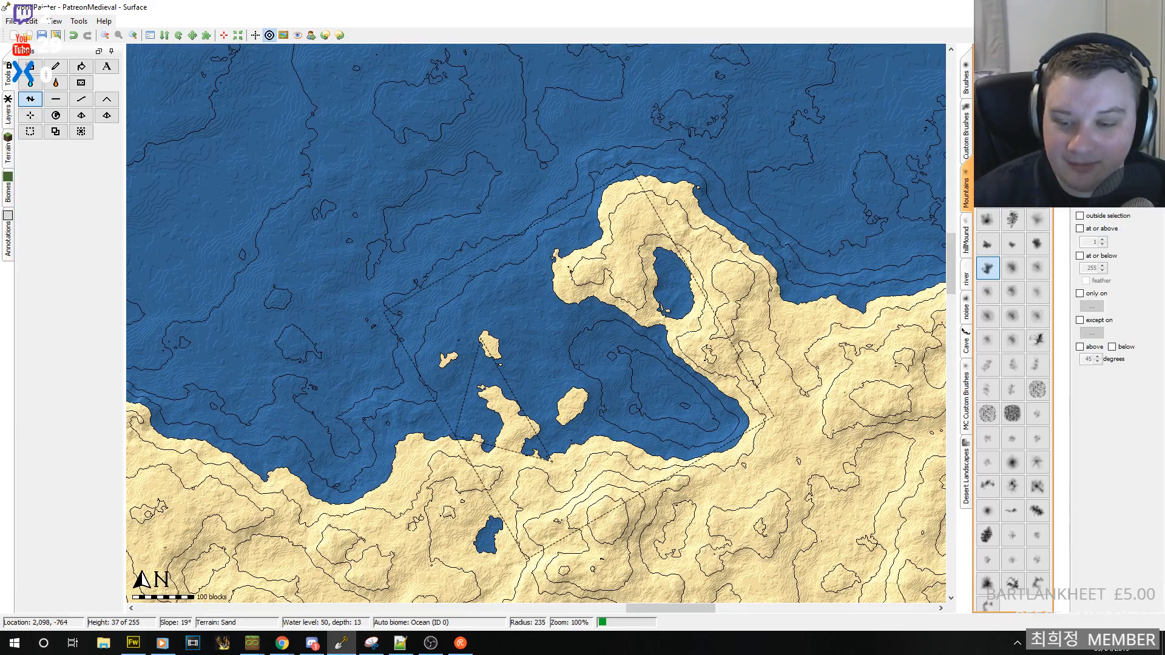
pyautogui.moveTo(580, 364)
pyautogui.mouseDown()
pyautogui.moveTo(698, 346)
pyautogui.moveTo(565, 380)
pyautogui.moveTo(543, 400)
pyautogui.mouseUp()
pyautogui.moveTo(539, 405); pyautogui.dragTo(559, 323, button='middle')
pyautogui.scroll(5, 460, 399)
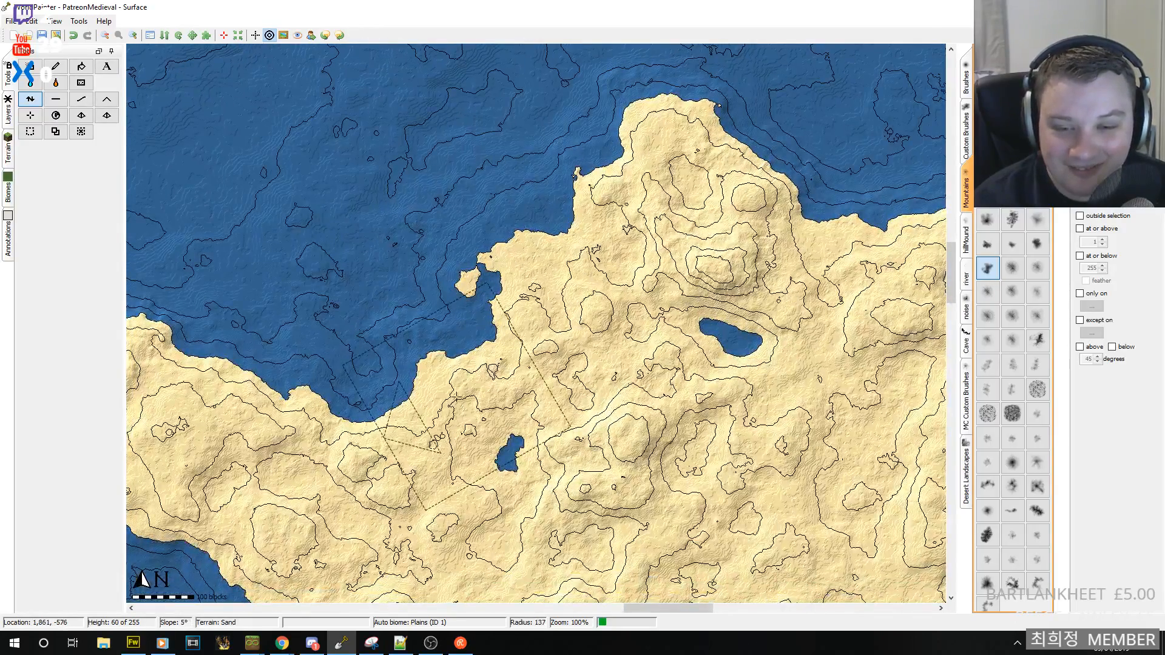
pyautogui.moveTo(614, 394)
pyautogui.mouseDown()
pyautogui.moveTo(716, 328)
pyautogui.moveTo(709, 295)
pyautogui.moveTo(671, 288)
pyautogui.mouseUp()
# - Build out the coast southwest of the rounded headland and fill in its narrow inlet at radius 239
pyautogui.moveTo(586, 222); pyautogui.dragTo(680, 317, button='middle')
pyautogui.moveTo(625, 358); pyautogui.dragTo(499, 365)
pyautogui.moveTo(491, 429)
pyautogui.mouseDown()
pyautogui.moveTo(510, 425)
pyautogui.moveTo(662, 261)
pyautogui.moveTo(642, 227)
pyautogui.moveTo(479, 327)
pyautogui.moveTo(418, 347)
pyautogui.mouseUp()
pyautogui.moveTo(455, 396)
pyautogui.mouseDown()
pyautogui.moveTo(374, 375)
pyautogui.moveTo(443, 394)
pyautogui.moveTo(573, 397)
pyautogui.mouseUp()
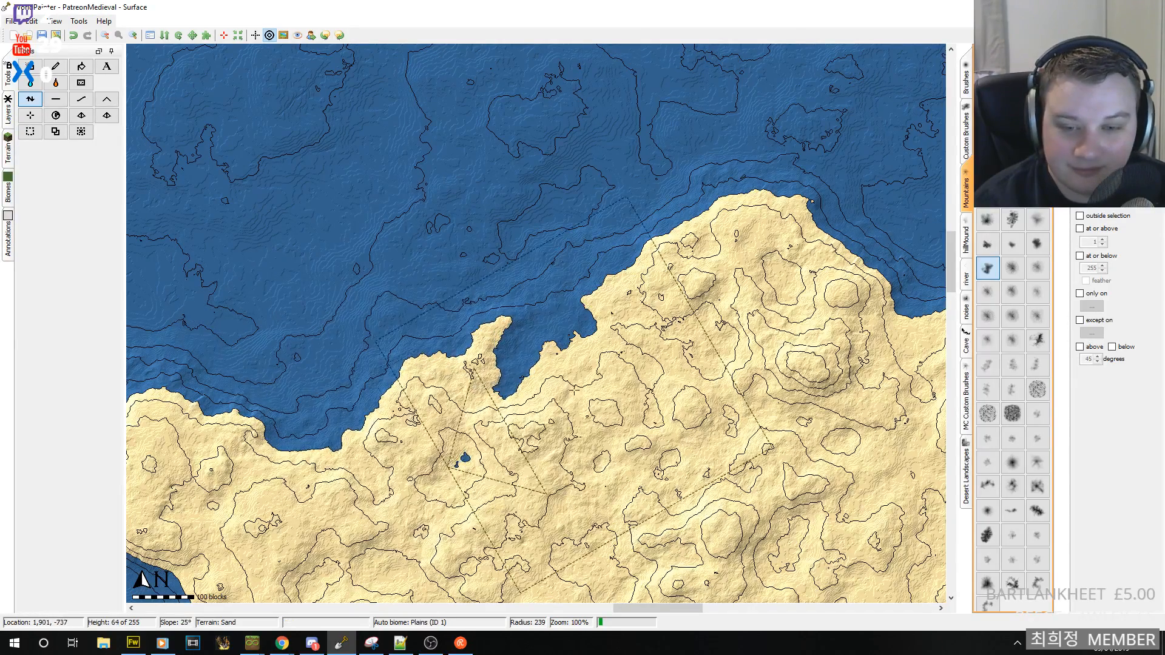
pyautogui.moveTo(551, 352); pyautogui.dragTo(493, 434)
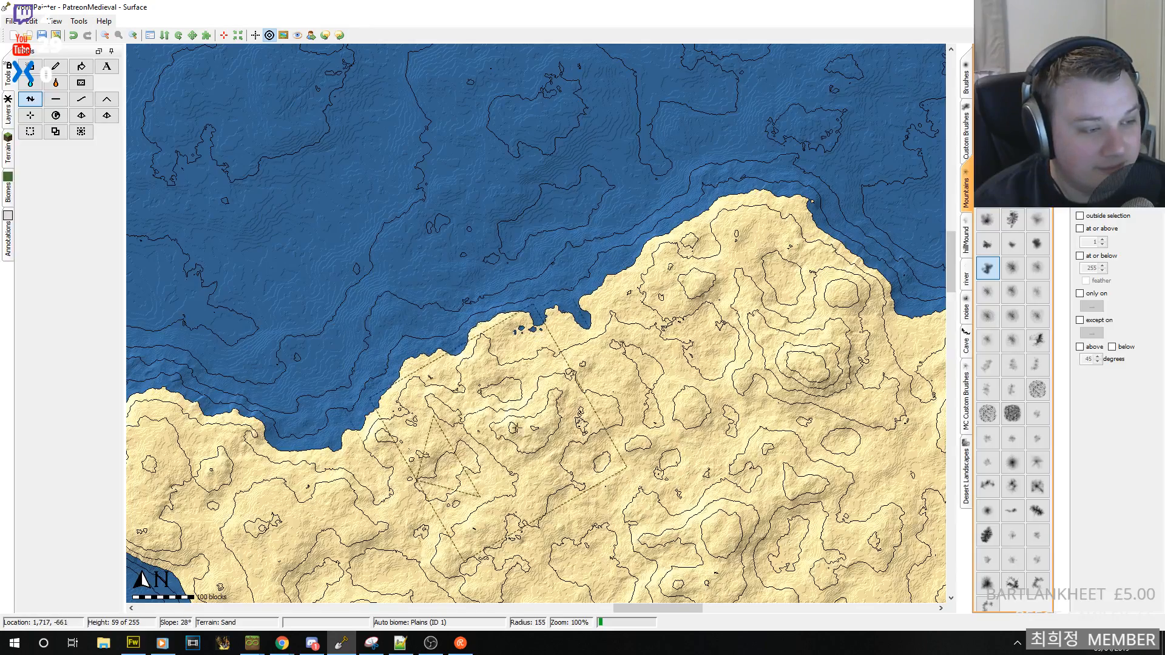
# - Bulge the rounded headland's northwestern shore outward with raised ridges and fill the remaining coastal notches at radius 155
pyautogui.moveTo(637, 214); pyautogui.dragTo(604, 216)
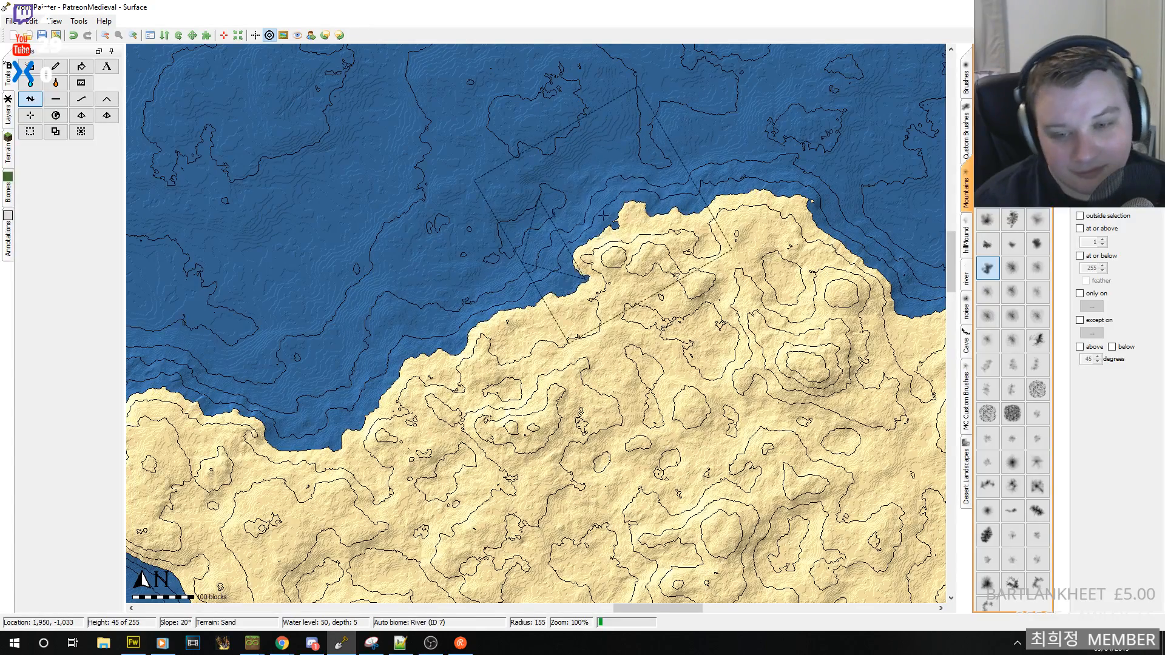
pyautogui.moveTo(645, 297); pyautogui.dragTo(568, 310)
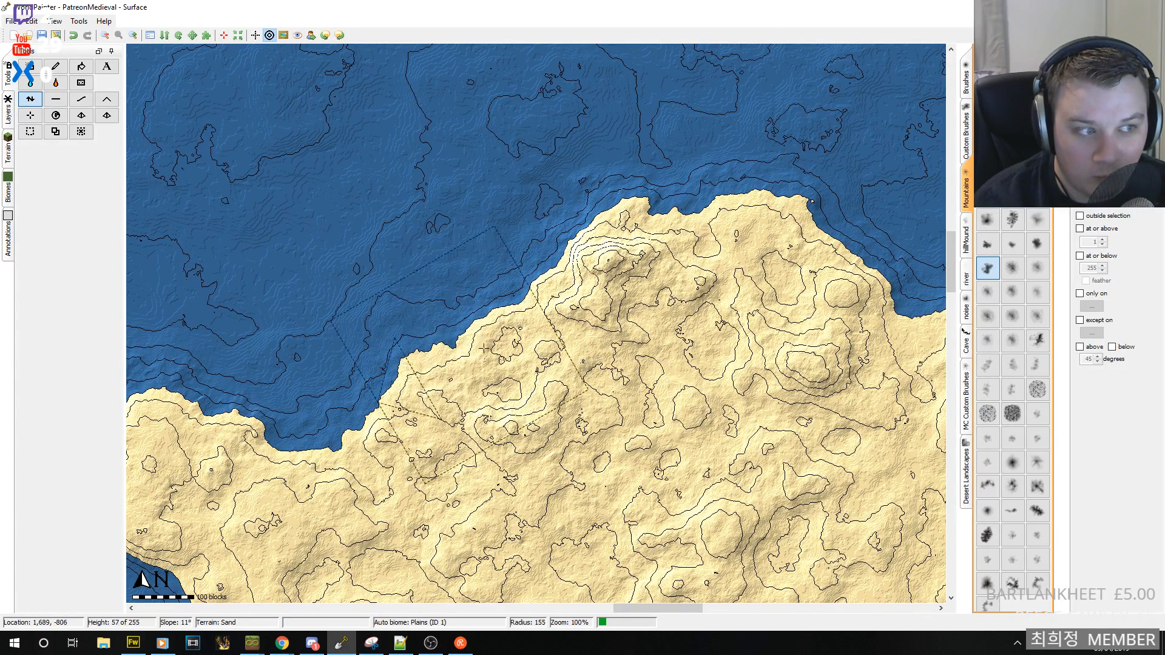
pyautogui.moveTo(350, 349); pyautogui.dragTo(385, 397)
# - Fill the coastal bays southwest of the rounded headland and raise broad new headlands along that shore, starting at radius 155
pyautogui.moveTo(386, 398); pyautogui.dragTo(586, 347, button='middle')
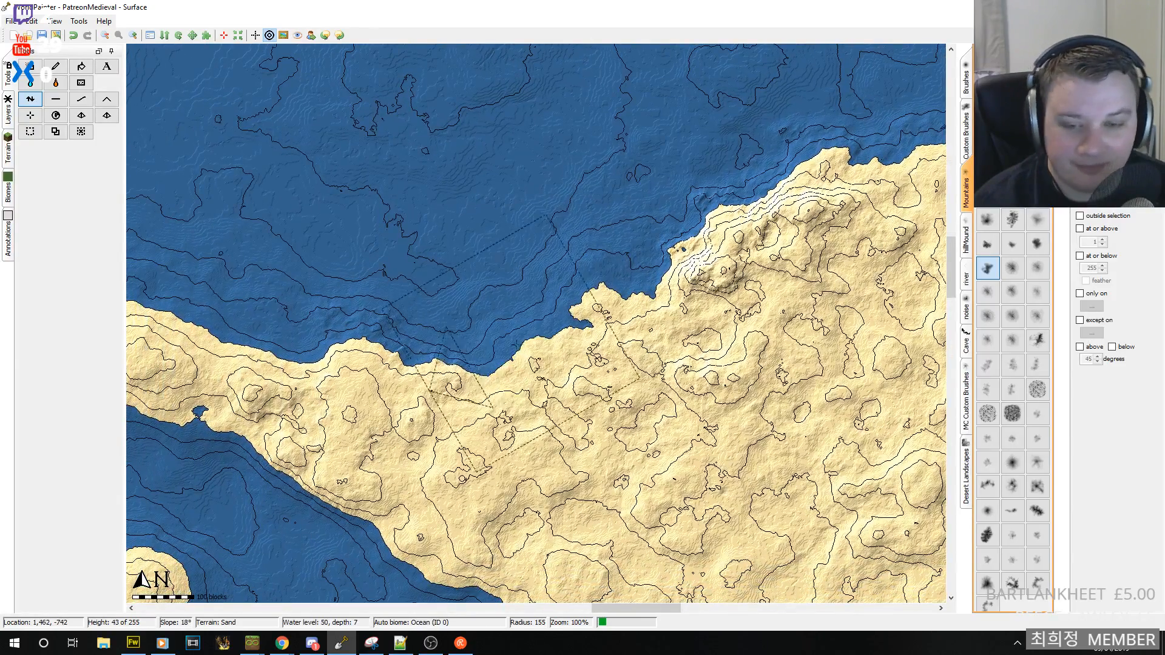
pyautogui.moveTo(407, 299); pyautogui.dragTo(603, 350, button='middle')
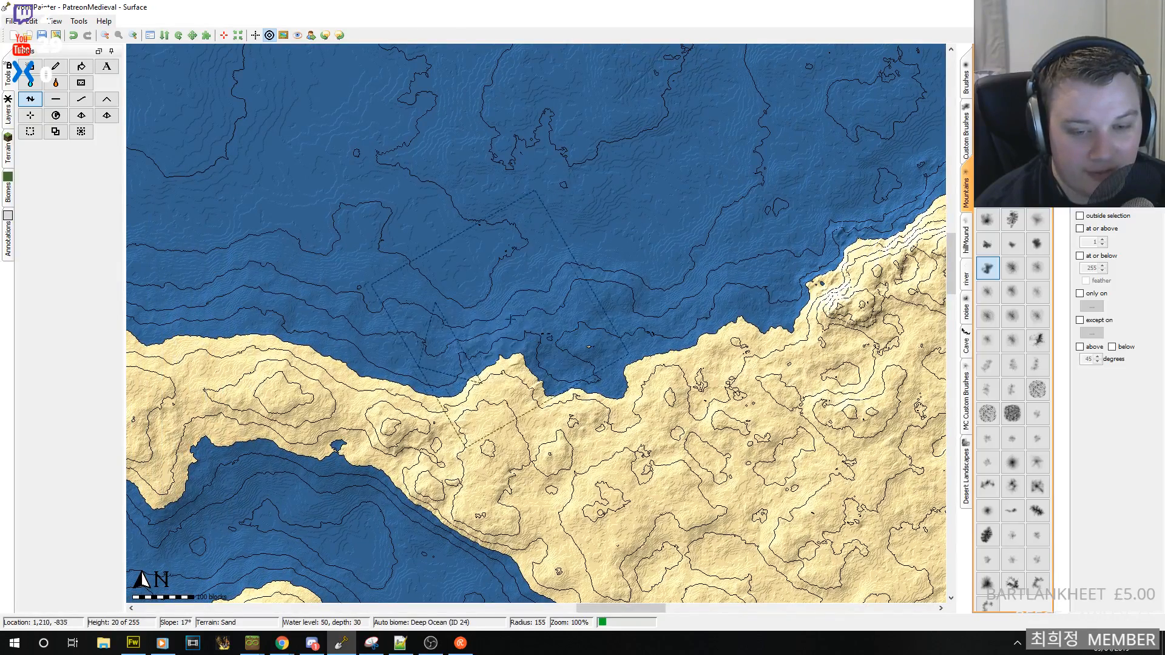
pyautogui.moveTo(476, 303); pyautogui.dragTo(408, 327)
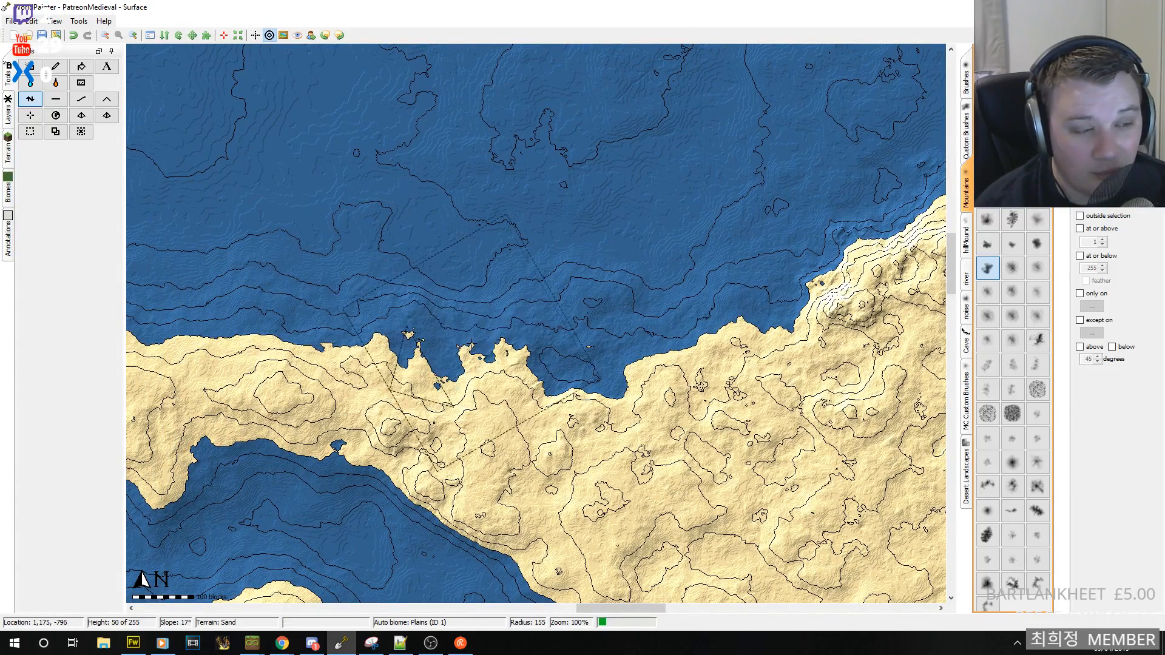
pyautogui.moveTo(343, 292); pyautogui.dragTo(361, 279)
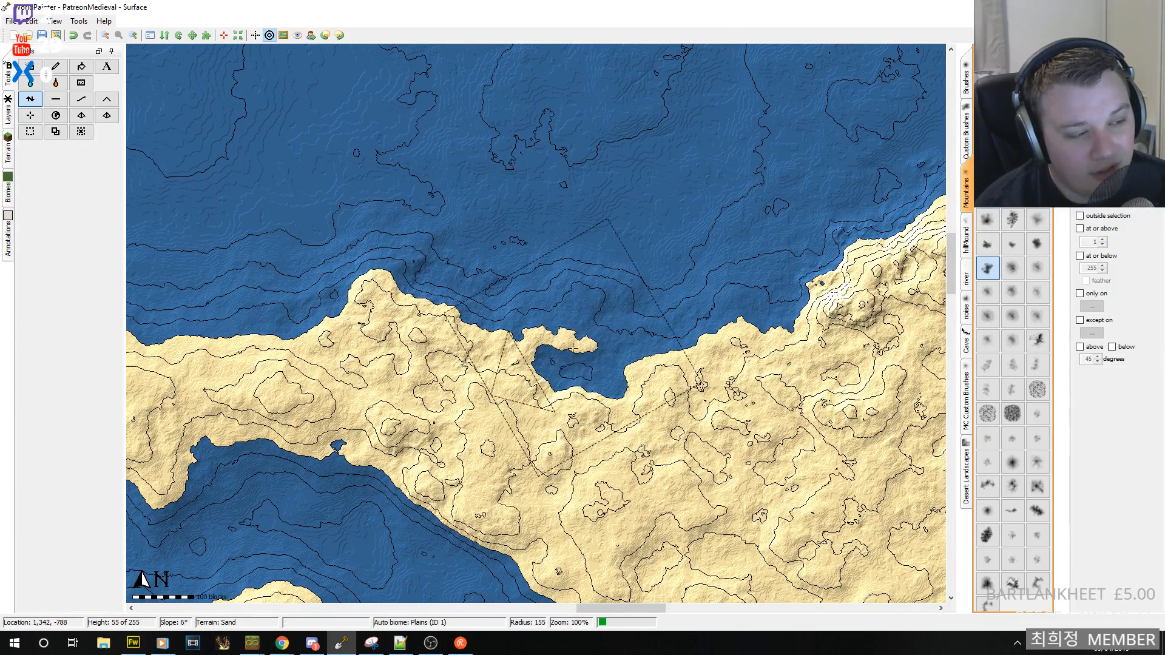
pyautogui.moveTo(572, 350)
pyautogui.mouseDown()
pyautogui.moveTo(752, 233)
pyautogui.moveTo(758, 203)
pyautogui.moveTo(636, 218)
pyautogui.moveTo(728, 194)
pyautogui.moveTo(482, 206)
pyautogui.moveTo(567, 167)
pyautogui.moveTo(498, 197)
pyautogui.moveTo(546, 182)
pyautogui.moveTo(537, 234)
pyautogui.moveTo(555, 238)
pyautogui.mouseUp()
# - Fill the notch beside the westernmost new headland and raise the seabed just west of it at radius 281
pyautogui.scroll(-4, 555, 242)
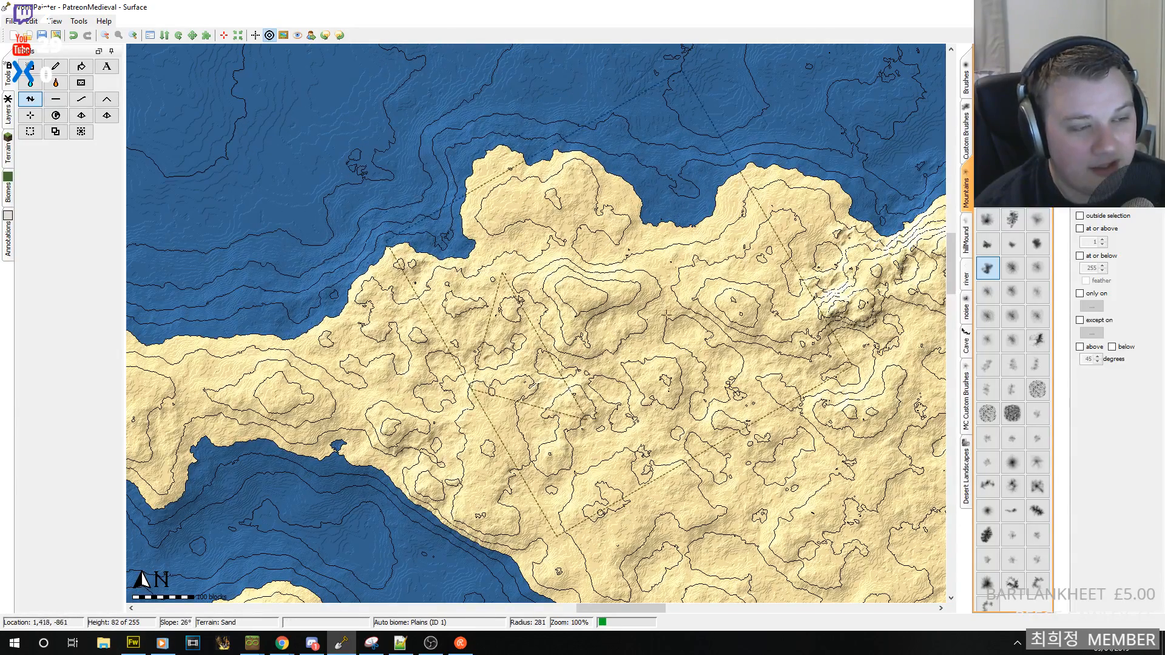
pyautogui.moveTo(390, 255); pyautogui.dragTo(445, 255, button='middle')
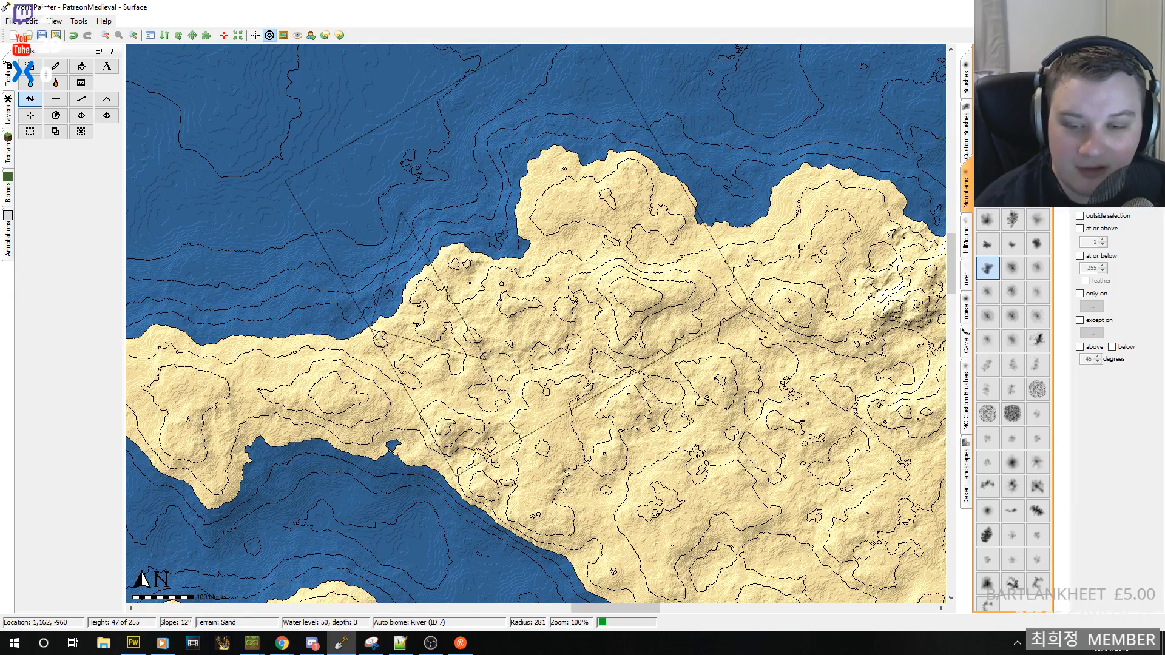
pyautogui.moveTo(404, 234)
pyautogui.mouseDown()
pyautogui.moveTo(425, 223)
pyautogui.moveTo(351, 194)
pyautogui.moveTo(331, 214)
pyautogui.mouseUp()
# - Extend the chain's western end into two northwest-pointing peninsulas separated by a deep bay
pyautogui.moveTo(364, 250); pyautogui.dragTo(622, 311, button='middle')
pyautogui.moveTo(381, 375); pyautogui.dragTo(471, 332, button='middle')
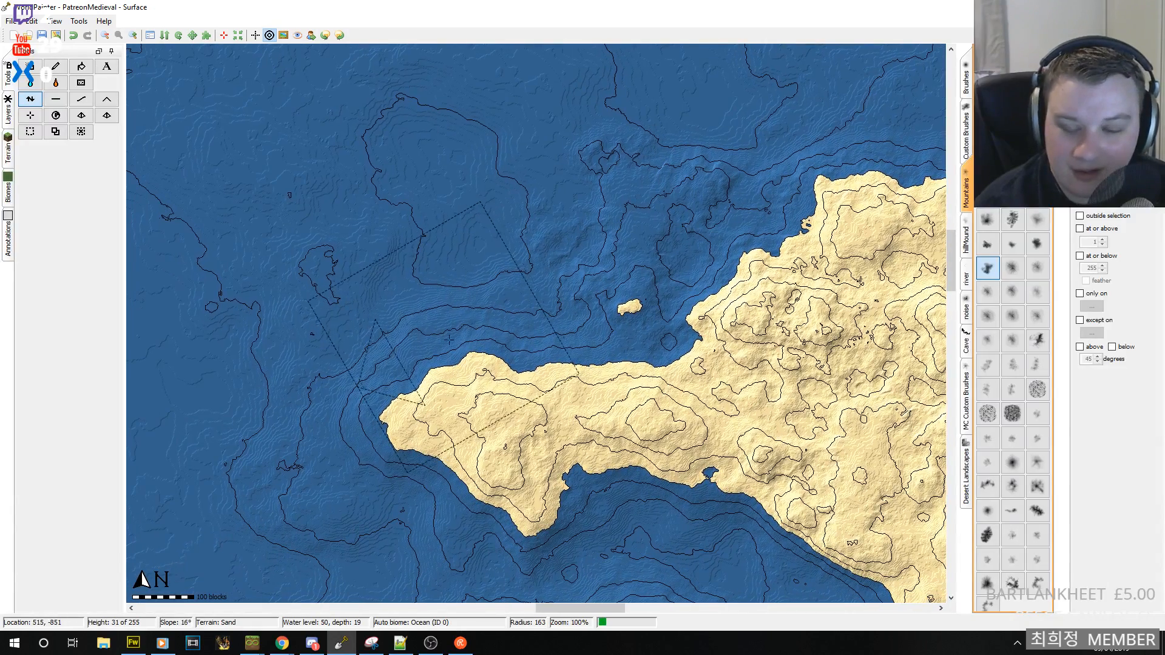
pyautogui.moveTo(381, 311)
pyautogui.mouseDown()
pyautogui.moveTo(325, 307)
pyautogui.moveTo(392, 341)
pyautogui.moveTo(361, 309)
pyautogui.moveTo(415, 344)
pyautogui.mouseUp()
pyautogui.scroll(-6, 319, 303)
pyautogui.scroll(5, 410, 339)
pyautogui.moveTo(315, 288)
pyautogui.mouseDown()
pyautogui.moveTo(296, 284)
pyautogui.moveTo(448, 321)
pyautogui.moveTo(455, 312)
pyautogui.moveTo(516, 340)
pyautogui.moveTo(619, 319)
pyautogui.moveTo(751, 241)
pyautogui.moveTo(597, 151)
pyautogui.mouseUp()
pyautogui.scroll(-5, 695, 198)
pyautogui.moveTo(598, 157); pyautogui.dragTo(546, 181)
pyautogui.moveTo(508, 146); pyautogui.dragTo(509, 146)
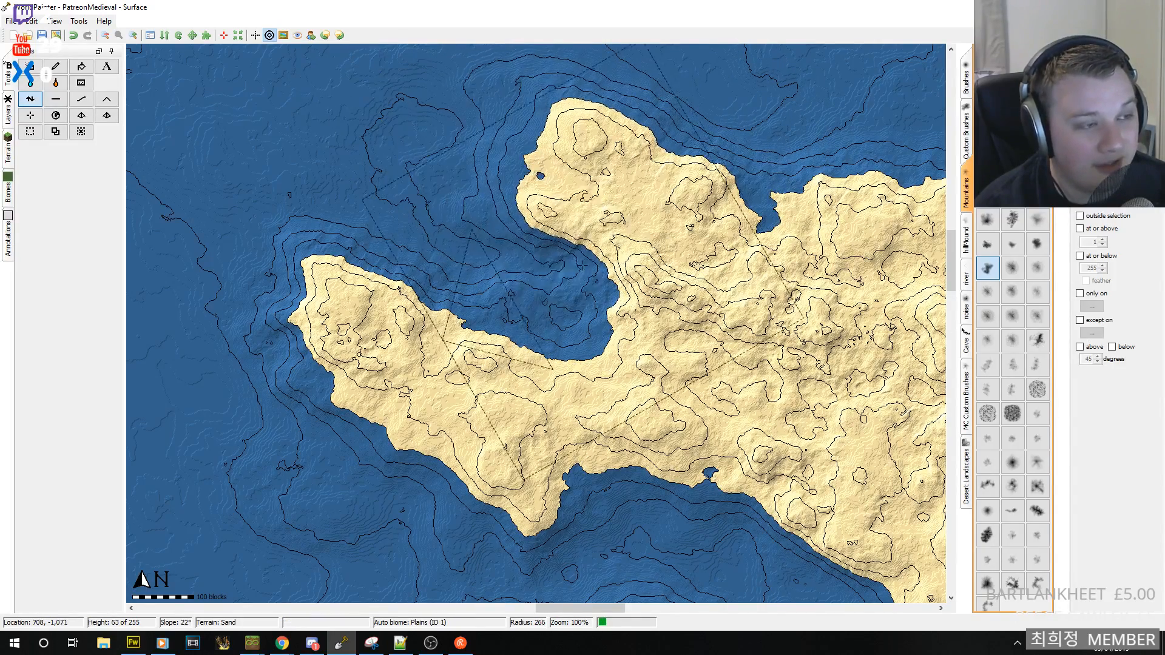
# - Fill the deep bay between the two western peninsulas and raise a small knob at the chain's northwestern tip
pyautogui.scroll(4, 573, 288)
pyautogui.moveTo(564, 302)
pyautogui.mouseDown()
pyautogui.moveTo(587, 313)
pyautogui.moveTo(486, 282)
pyautogui.moveTo(487, 261)
pyautogui.moveTo(449, 250)
pyautogui.mouseUp()
pyautogui.moveTo(449, 250); pyautogui.dragTo(695, 375, button='middle')
pyautogui.scroll(-1, 637, 363)
pyautogui.scroll(-3, 637, 363)
pyautogui.moveTo(522, 291)
pyautogui.mouseDown()
pyautogui.moveTo(561, 330)
pyautogui.moveTo(485, 297)
pyautogui.moveTo(527, 295)
pyautogui.moveTo(679, 344)
pyautogui.moveTo(662, 343)
pyautogui.mouseUp()
# - Raise the northwestern tip further, closing a hooked ridge around a small inlet with radii 145 and 231
pyautogui.scroll(5, 660, 345)
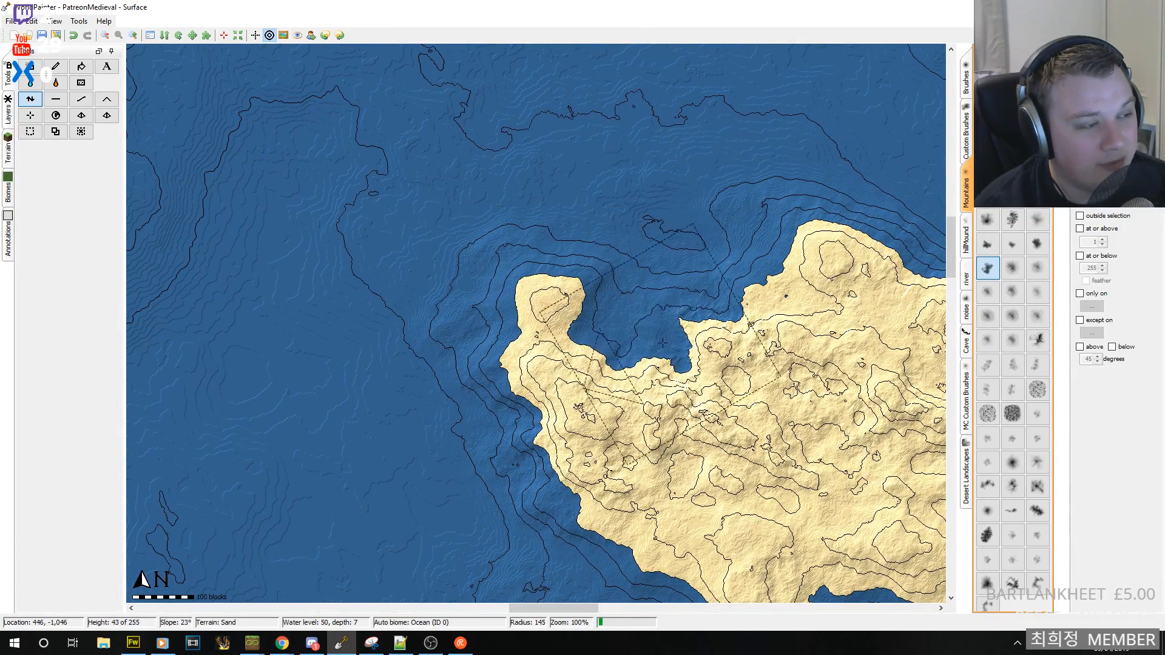
pyautogui.moveTo(606, 304)
pyautogui.mouseDown()
pyautogui.moveTo(690, 332)
pyautogui.moveTo(749, 258)
pyautogui.moveTo(694, 217)
pyautogui.moveTo(697, 182)
pyautogui.moveTo(649, 176)
pyautogui.moveTo(592, 204)
pyautogui.mouseUp()
pyautogui.scroll(-5, 745, 253)
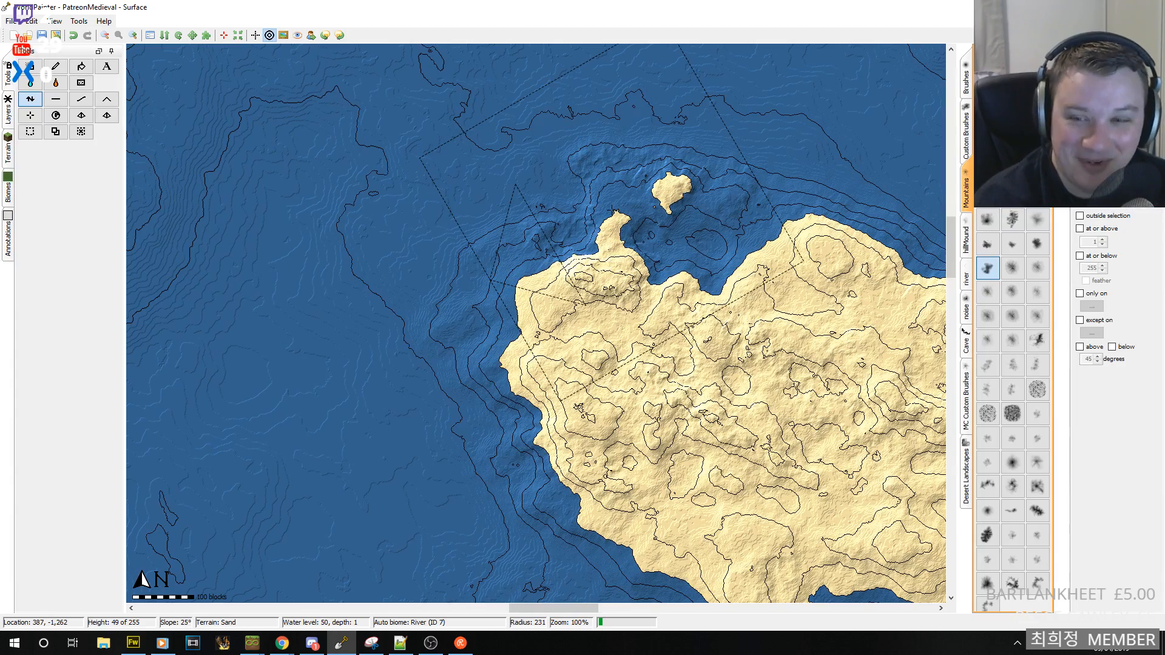
pyautogui.moveTo(727, 255); pyautogui.dragTo(656, 214)
# - Review the layout of the whole island map at 12% zoom and save the world
pyautogui.click(105, 35)
pyautogui.moveTo(608, 339); pyautogui.dragTo(809, 290, button='middle')
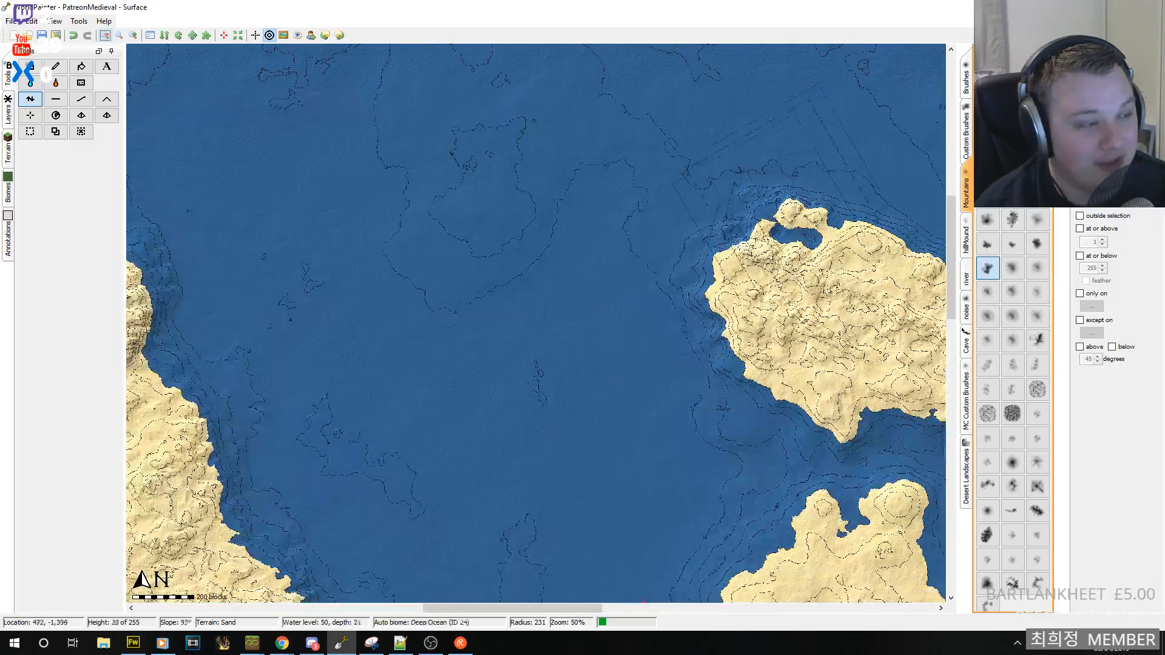
pyautogui.click(104, 35)
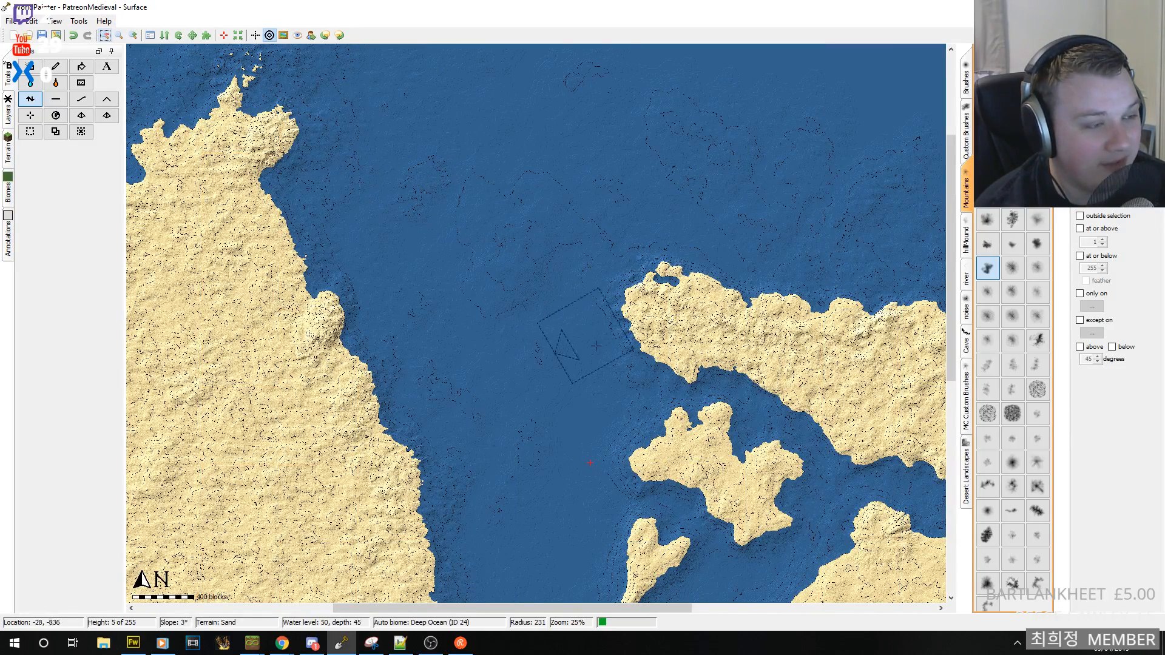
pyautogui.click(105, 36)
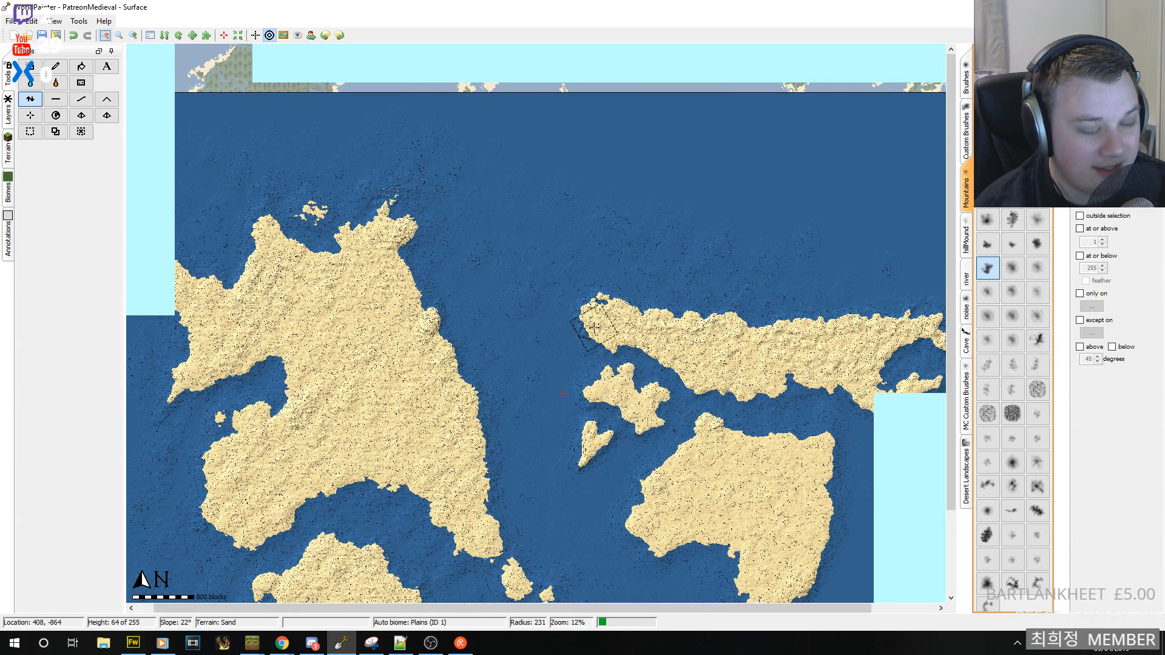
pyautogui.moveTo(779, 381); pyautogui.dragTo(765, 375, button='middle')
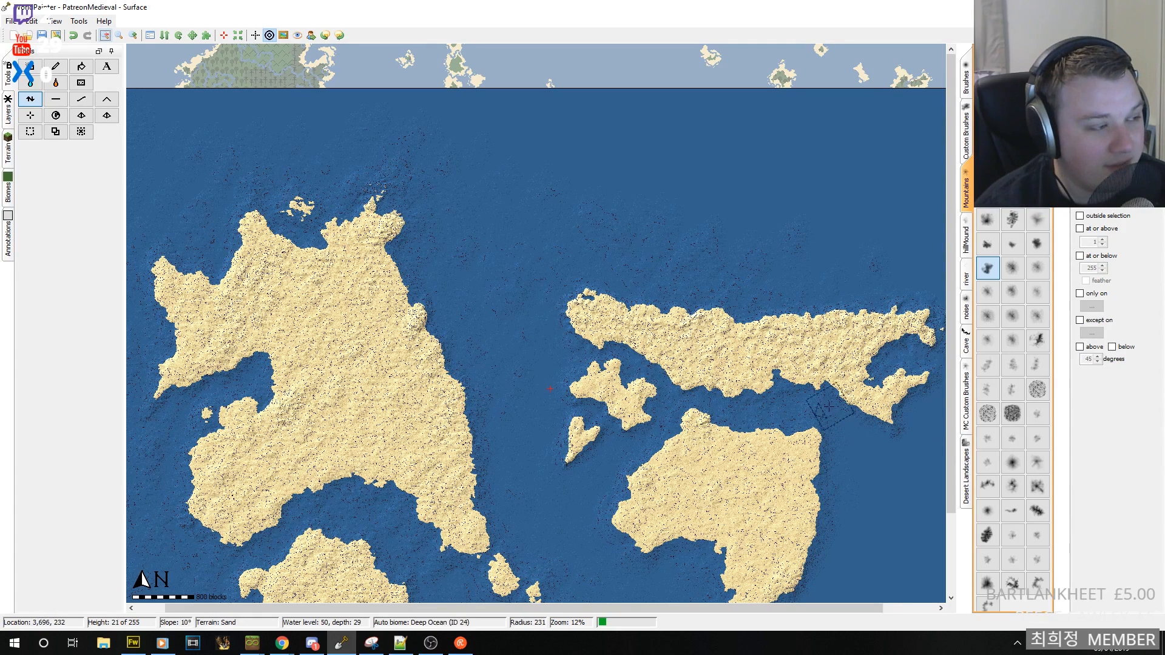
pyautogui.moveTo(759, 405); pyautogui.dragTo(728, 398, button='middle')
pyautogui.moveTo(683, 428); pyautogui.dragTo(580, 347, button='middle')
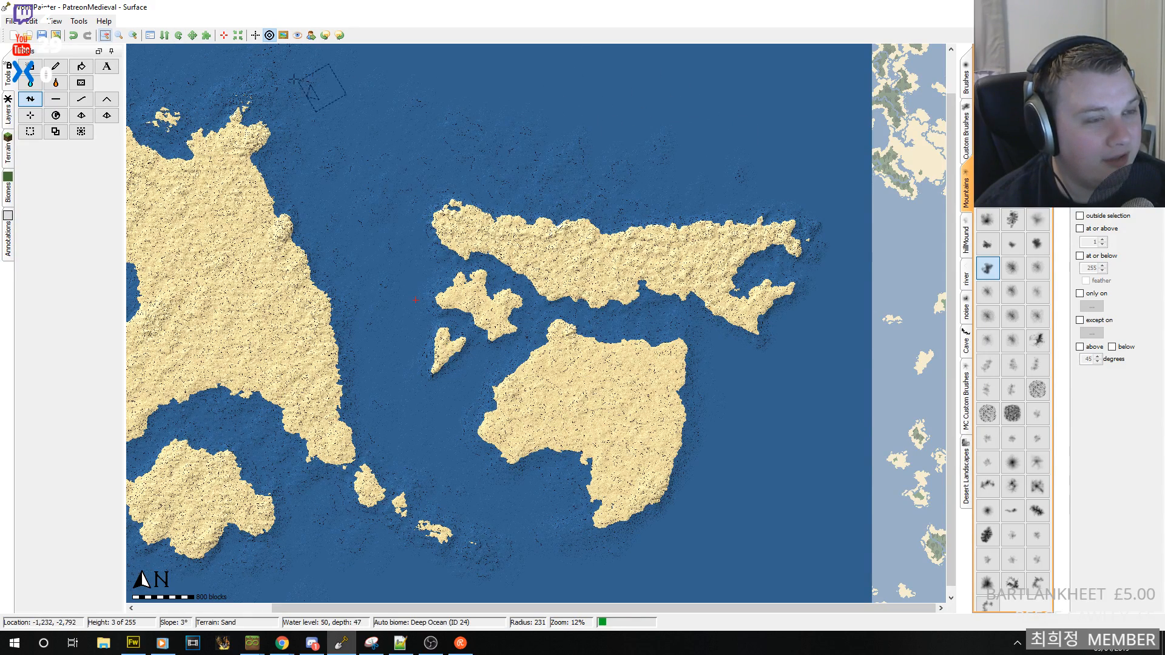
pyautogui.click(133, 34)
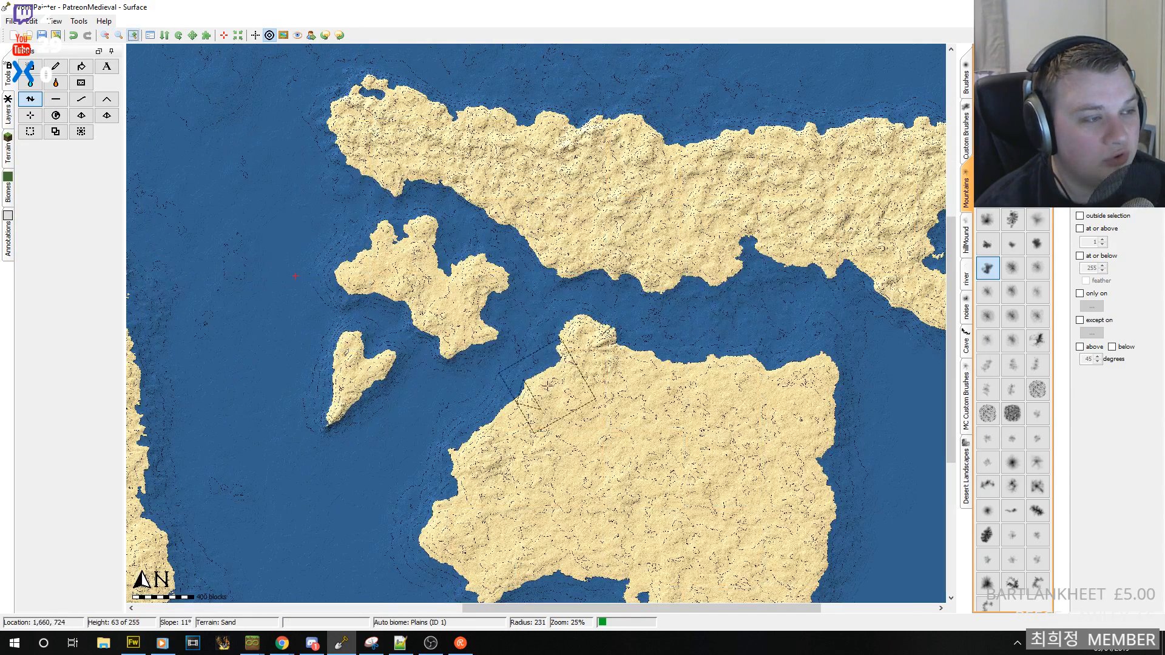
pyautogui.hotkey('ctrl', 's')
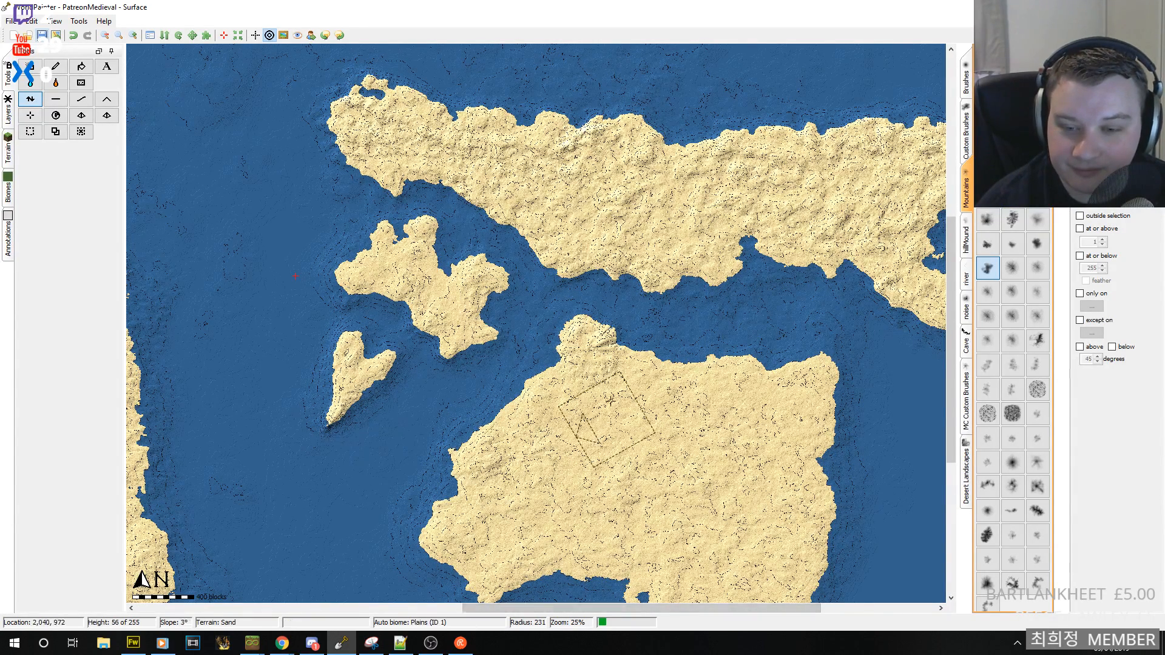
# - Raise seabed ridges and a narrow island north of the chain's eastern end at radius 300
pyautogui.moveTo(608, 225); pyautogui.dragTo(566, 249, button='middle')
pyautogui.moveTo(814, 241); pyautogui.dragTo(525, 319, button='middle')
pyautogui.moveTo(503, 239)
pyautogui.mouseDown()
pyautogui.moveTo(522, 346)
pyautogui.moveTo(609, 527)
pyautogui.mouseUp()
pyautogui.scroll(-3, 753, 480)
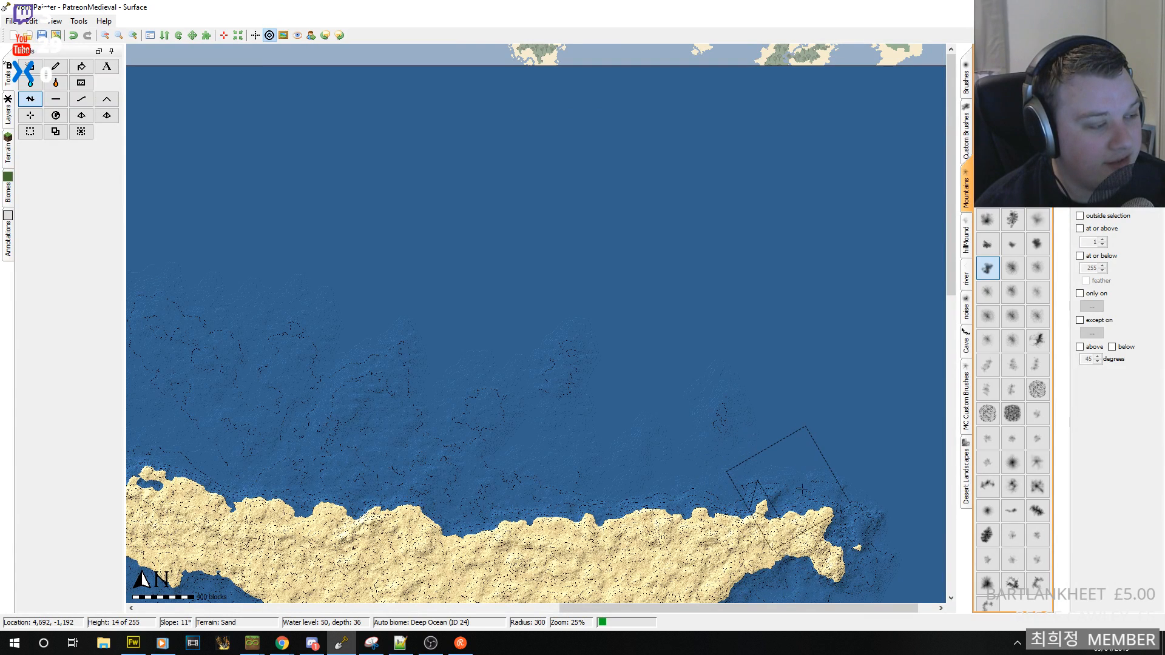
pyautogui.moveTo(616, 244)
pyautogui.mouseDown()
pyautogui.moveTo(582, 348)
pyautogui.moveTo(645, 432)
pyautogui.mouseUp()
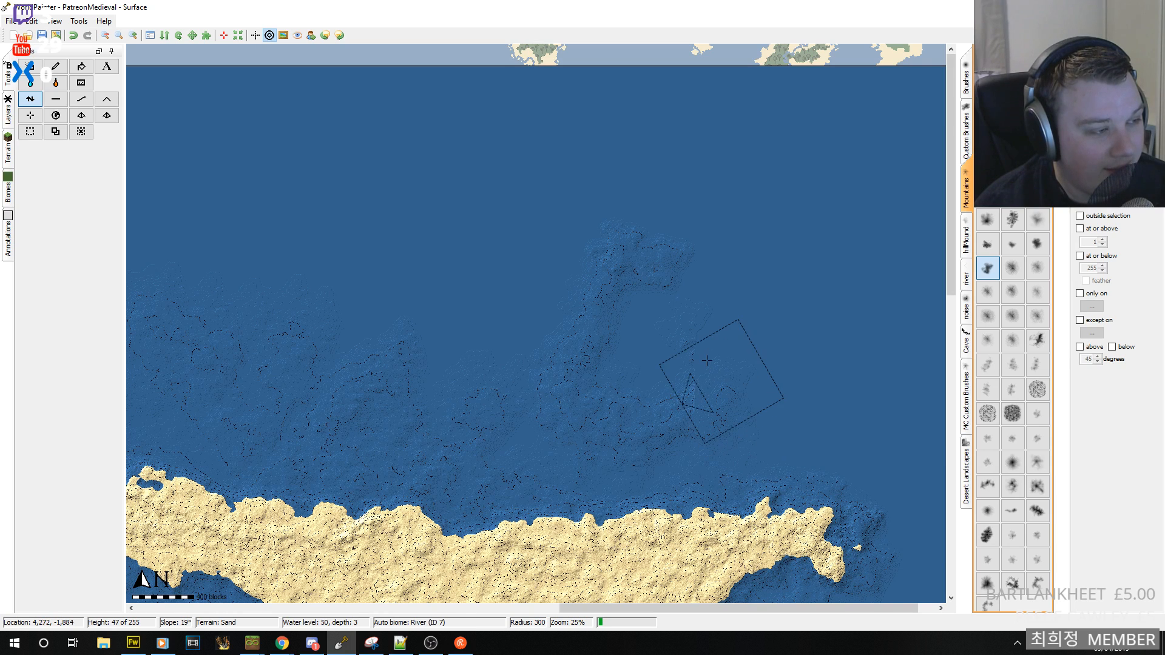
pyautogui.scroll(-3, 697, 364)
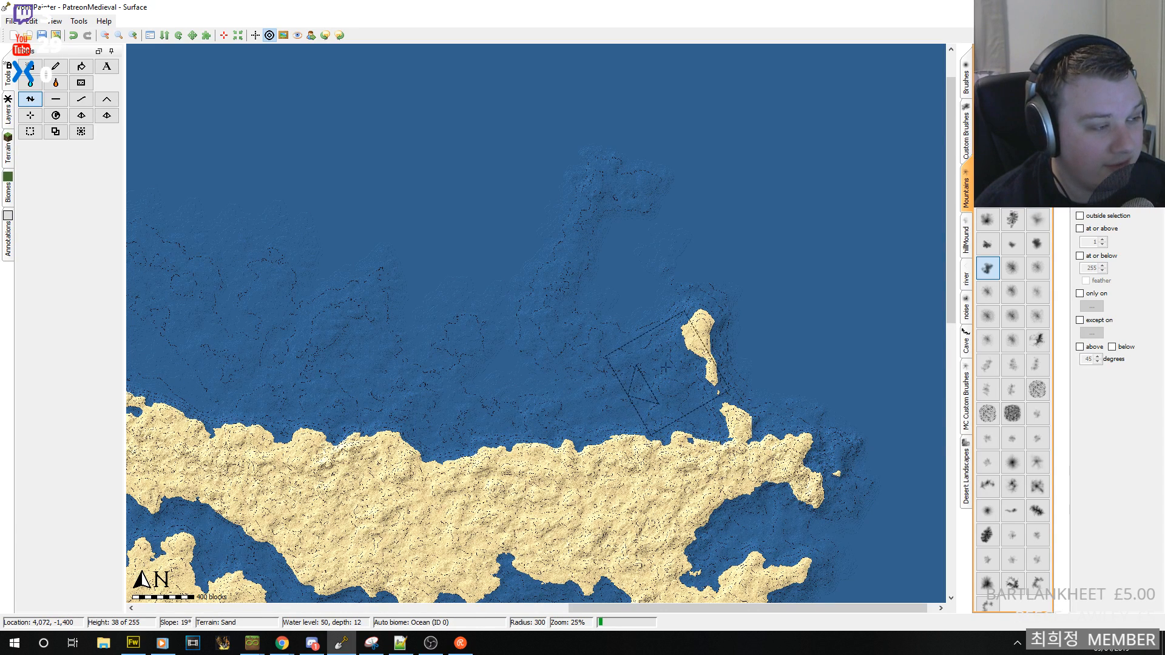
# - Widen the narrow island and raise land south of it to join it to the chain's northern coast
pyautogui.scroll(-5, 582, 388)
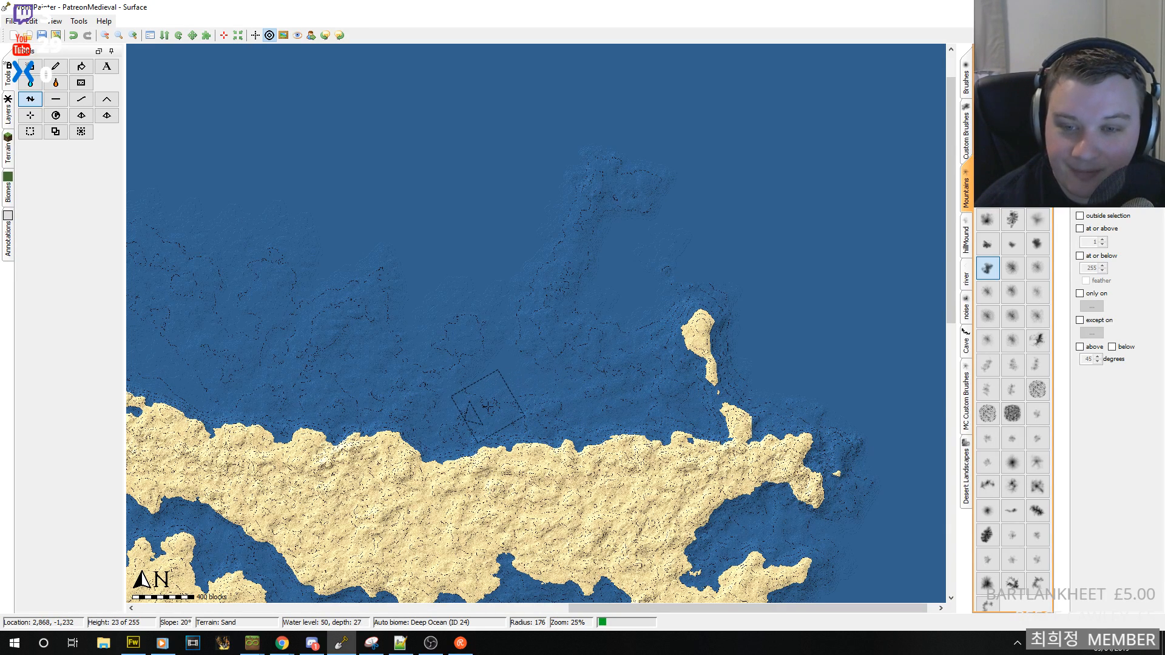
pyautogui.scroll(5, 494, 406)
pyautogui.scroll(1, 501, 402)
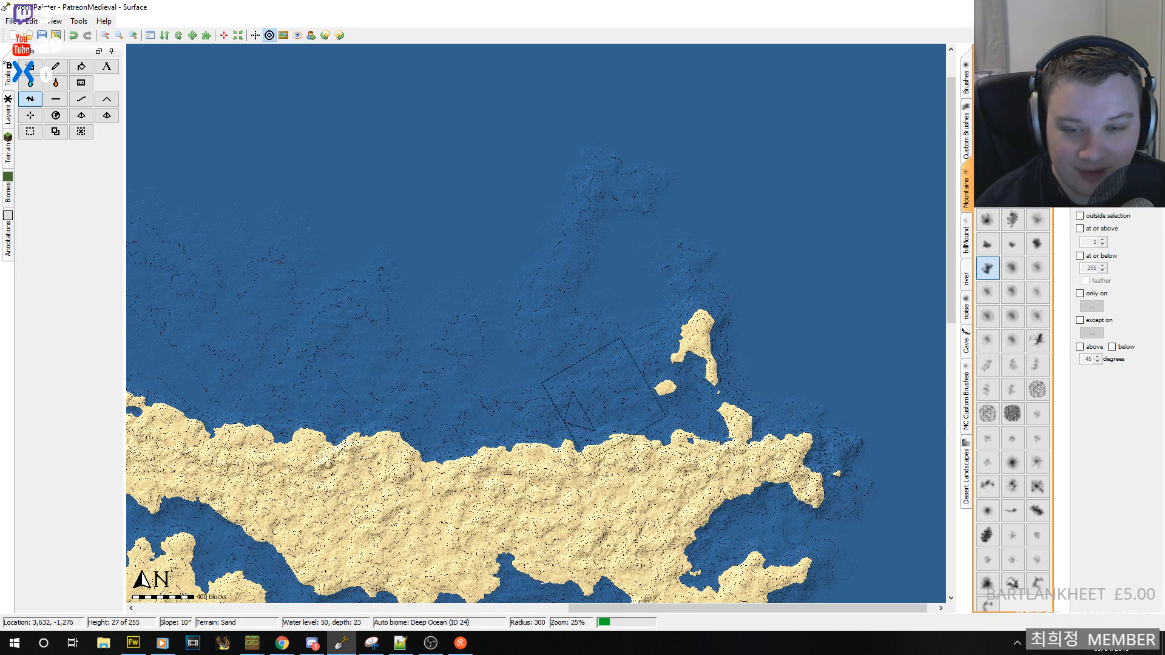
pyautogui.moveTo(621, 401); pyautogui.dragTo(533, 374, button='middle')
pyautogui.scroll(4, 603, 346)
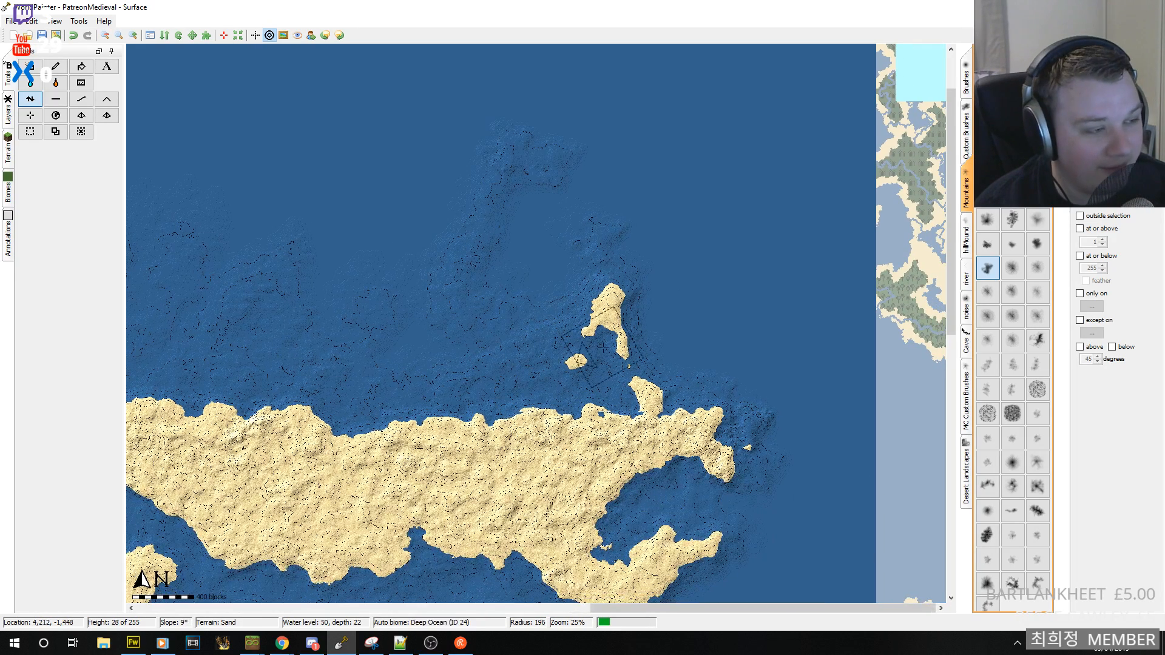
pyautogui.scroll(-4, 589, 352)
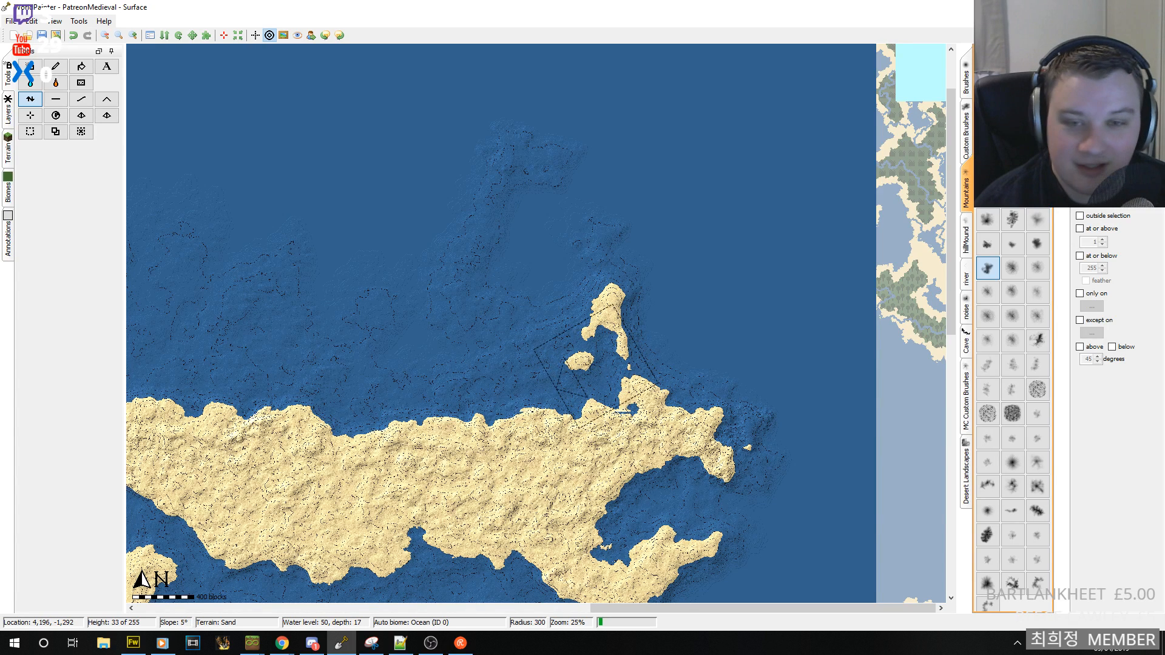
pyautogui.scroll(-4, 629, 397)
pyautogui.moveTo(610, 380); pyautogui.dragTo(632, 405)
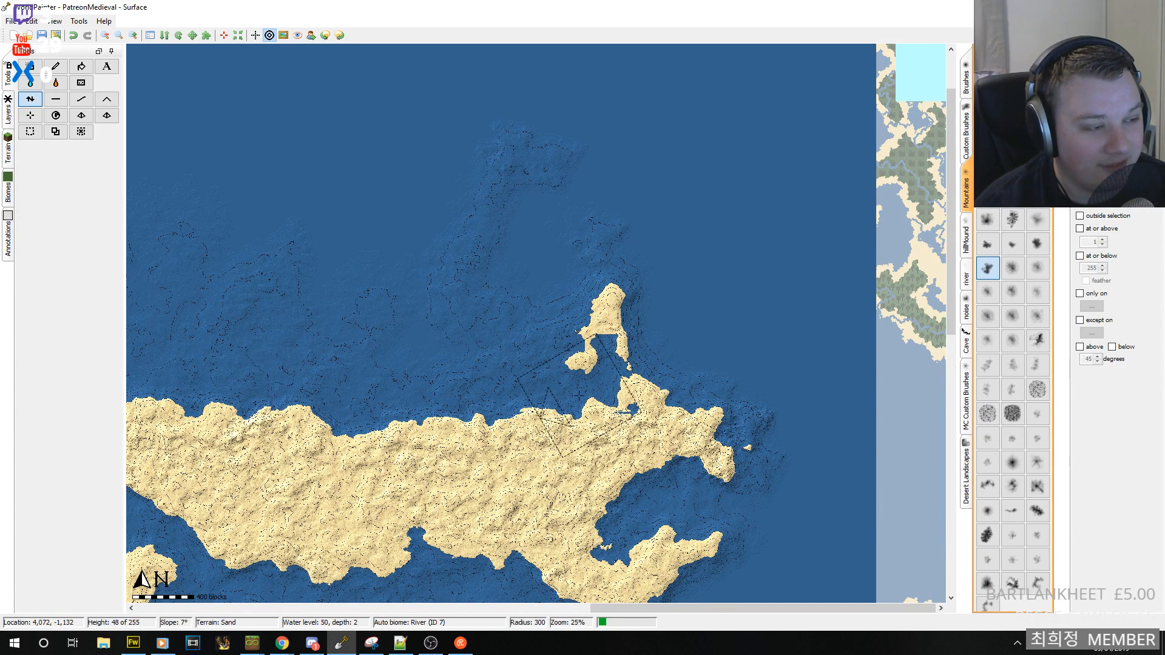
pyautogui.moveTo(579, 394); pyautogui.dragTo(530, 393)
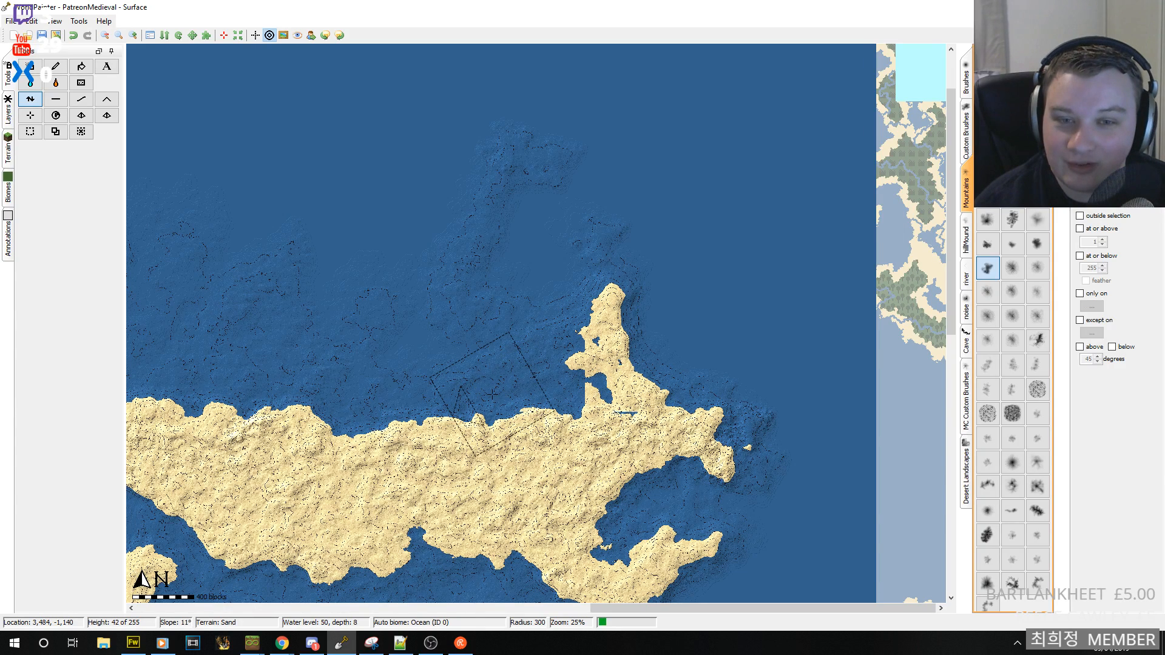
# - Raise rough headlands and islets along the coast just west of the new northern peninsula at 50% zoom
pyautogui.moveTo(624, 384); pyautogui.dragTo(923, 406, button='middle')
pyautogui.moveTo(426, 397); pyautogui.dragTo(616, 399, button='middle')
pyautogui.moveTo(671, 439); pyautogui.dragTo(362, 350, button='middle')
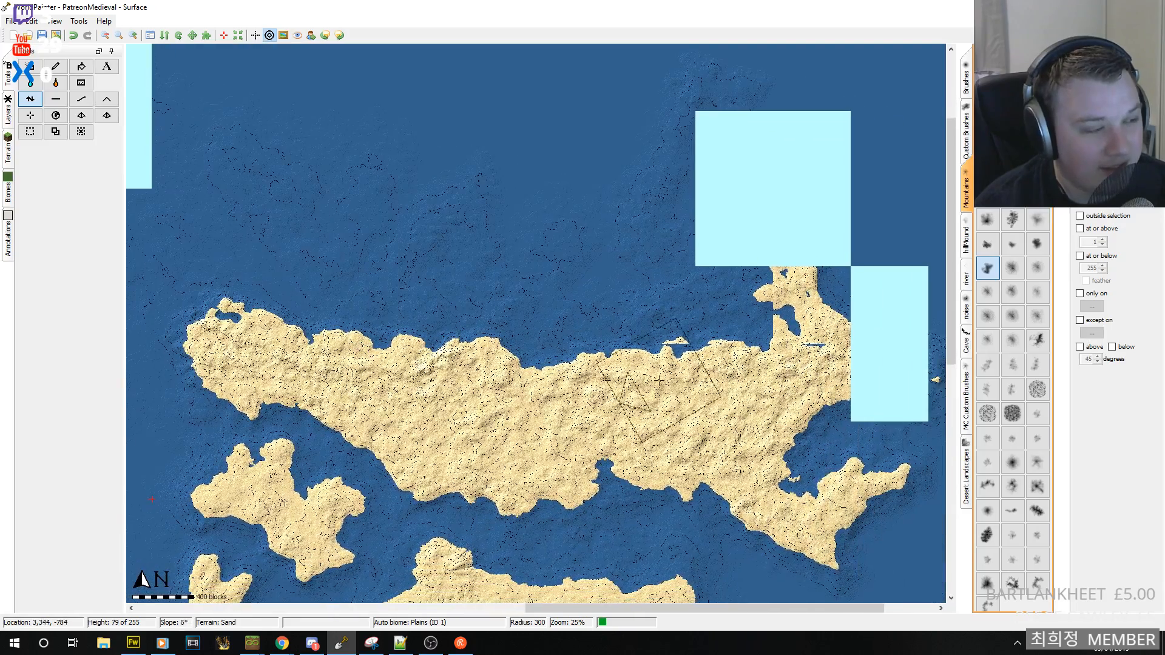
pyautogui.moveTo(658, 383); pyautogui.dragTo(575, 440, button='middle')
pyautogui.click(133, 34)
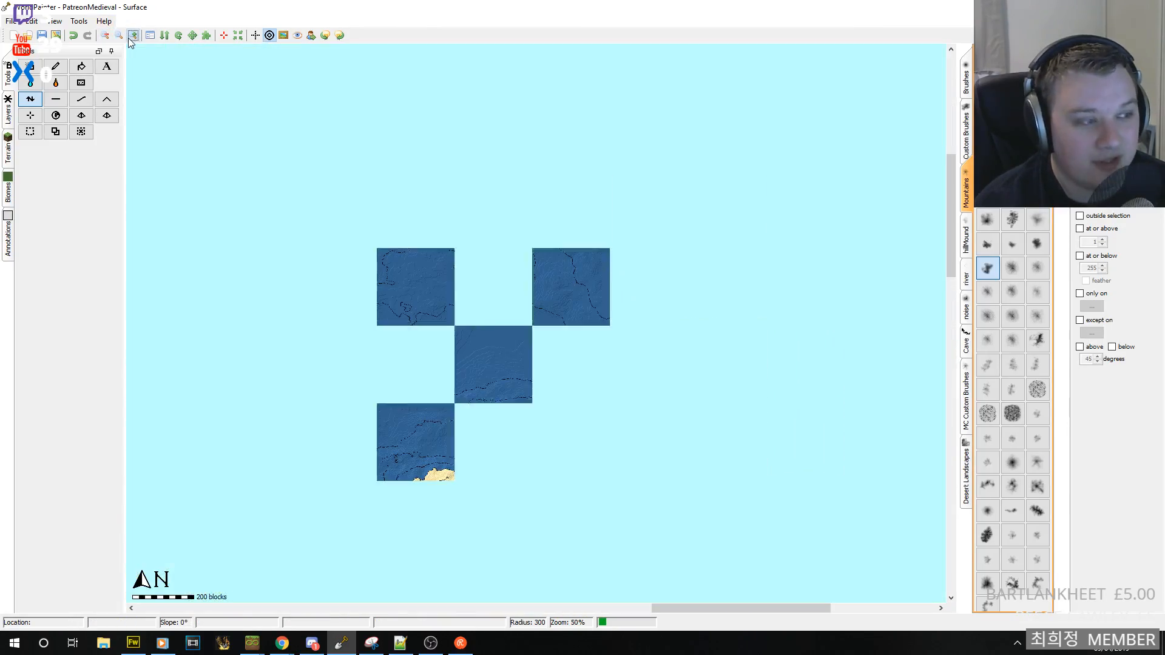
pyautogui.moveTo(449, 358)
pyautogui.mouseDown()
pyautogui.moveTo(417, 360)
pyautogui.moveTo(527, 331)
pyautogui.mouseUp()
# - Fill the lakes and bay at the peninsula's base and push its western shore outward with radii 196 and 176
pyautogui.scroll(-4, 527, 331)
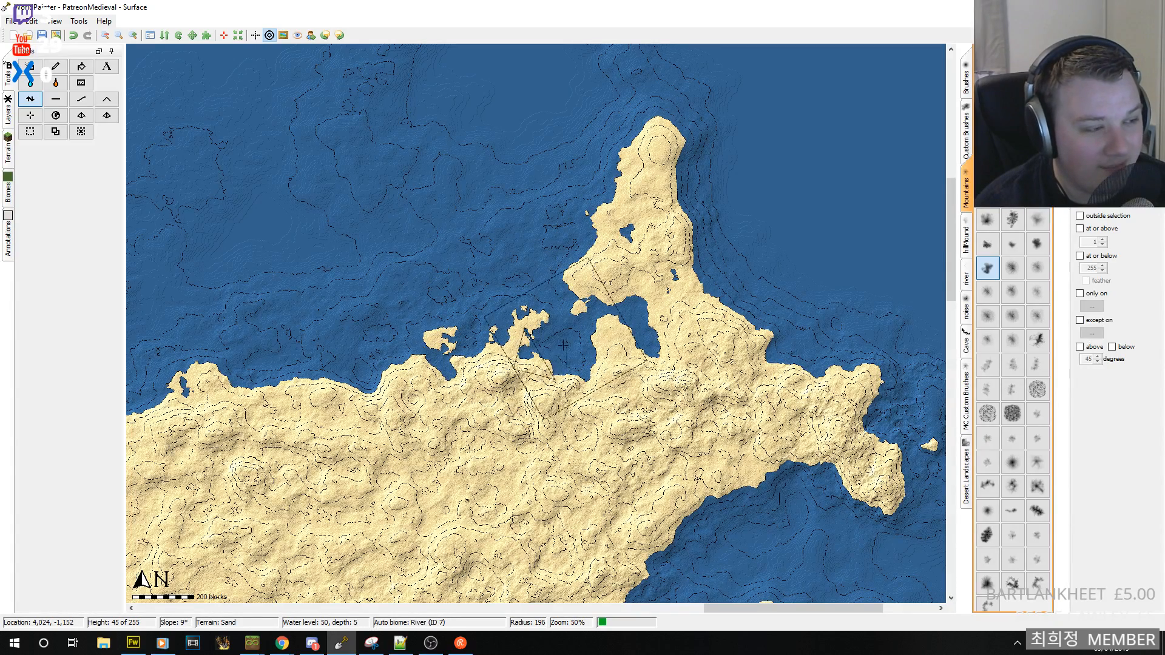
pyautogui.moveTo(646, 306)
pyautogui.mouseDown()
pyautogui.moveTo(668, 304)
pyautogui.moveTo(642, 241)
pyautogui.moveTo(649, 352)
pyautogui.moveTo(581, 314)
pyautogui.mouseUp()
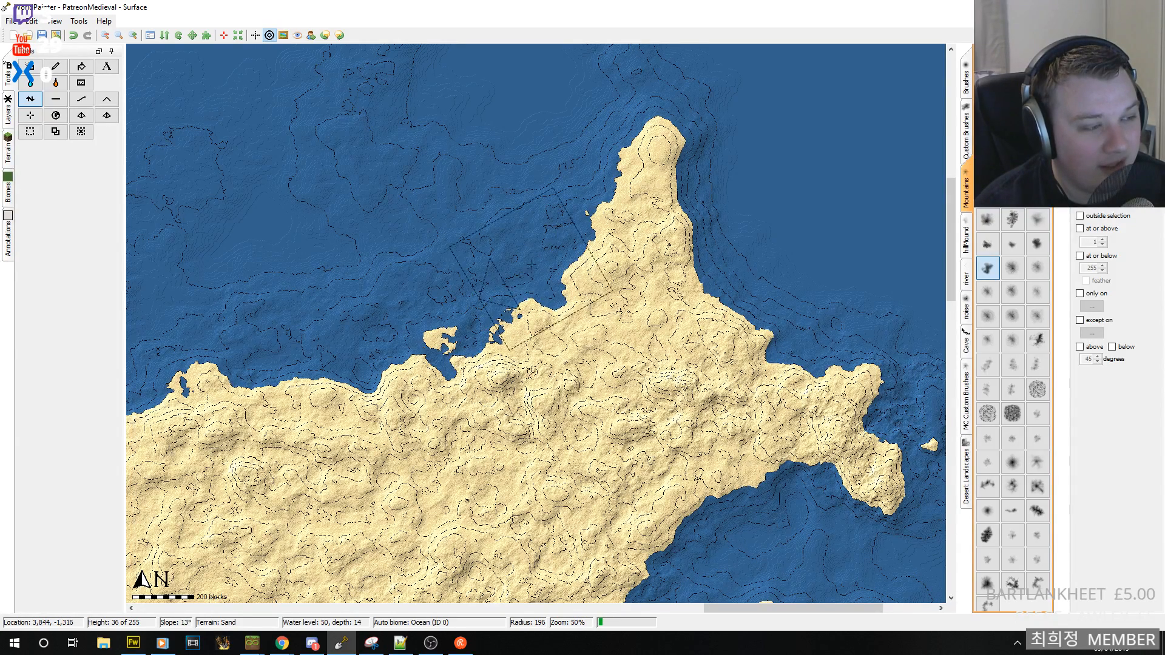
pyautogui.moveTo(539, 272); pyautogui.dragTo(542, 289)
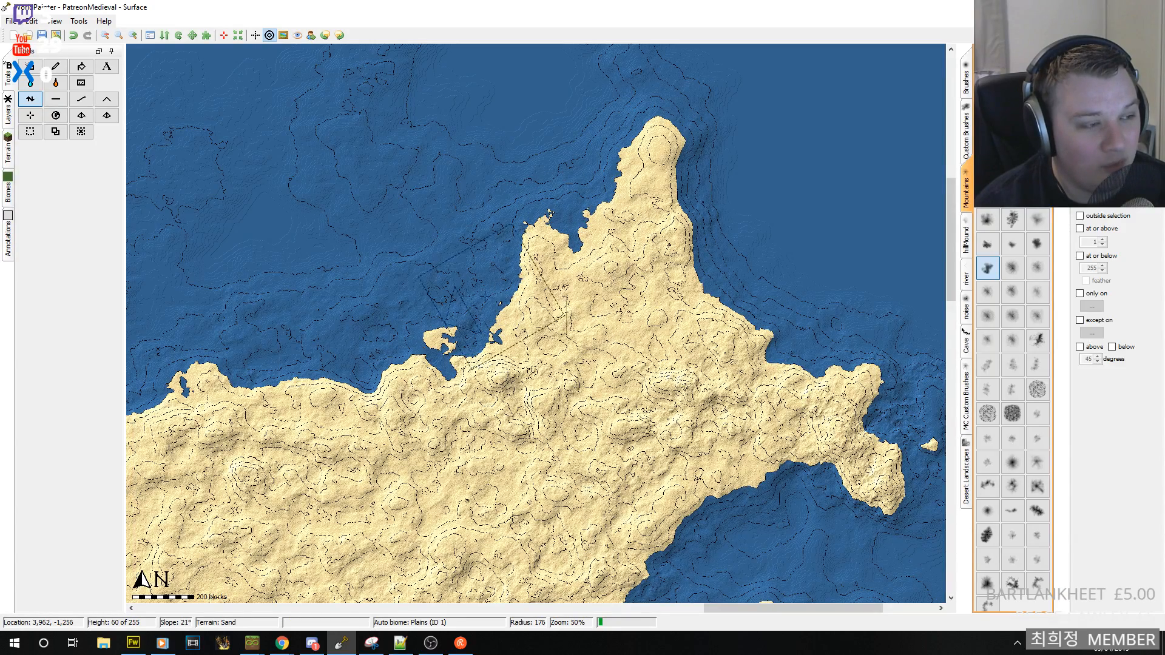
pyautogui.moveTo(451, 348); pyautogui.dragTo(444, 331)
# - Raise the seabed around the peninsula's tip, then broaden the tip and fill the northwestern notch at radius 300
pyautogui.moveTo(472, 263); pyautogui.dragTo(578, 446, button='middle')
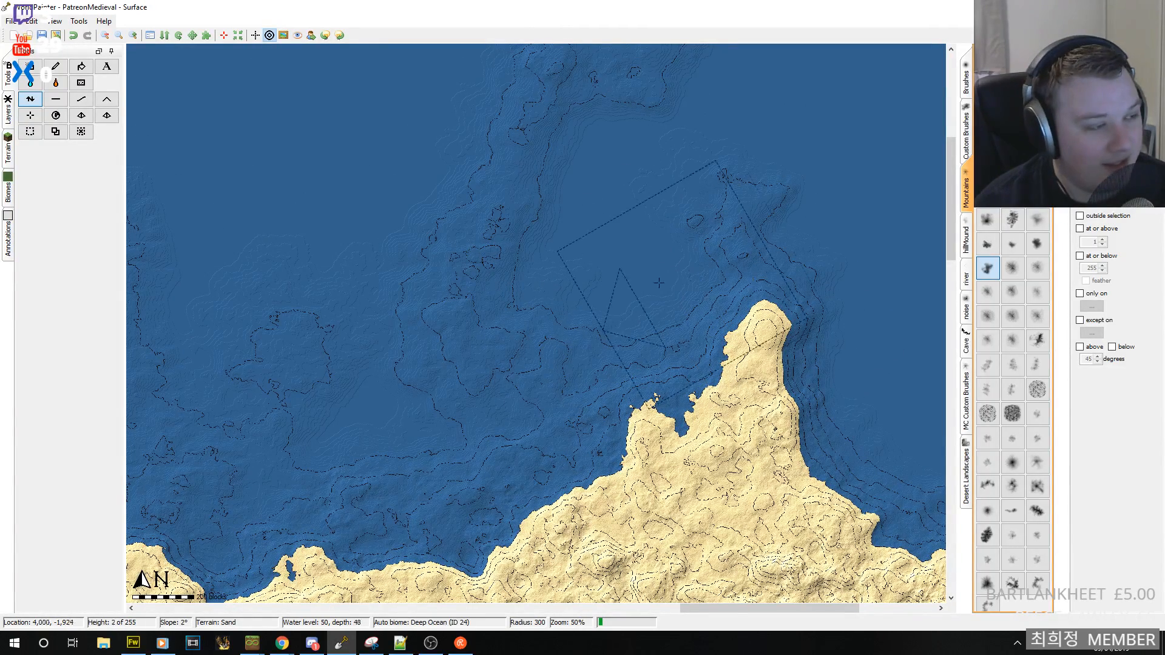
pyautogui.moveTo(694, 263); pyautogui.dragTo(483, 220, button='middle')
pyautogui.moveTo(597, 248); pyautogui.dragTo(623, 214)
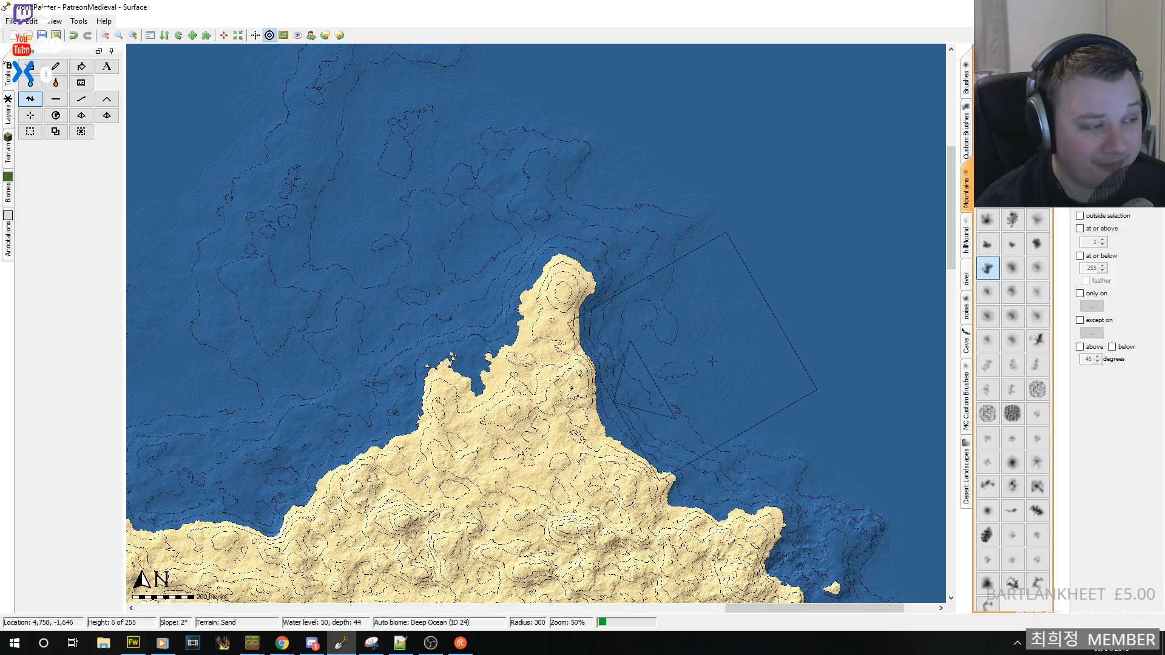
pyautogui.moveTo(622, 210); pyautogui.dragTo(489, 263)
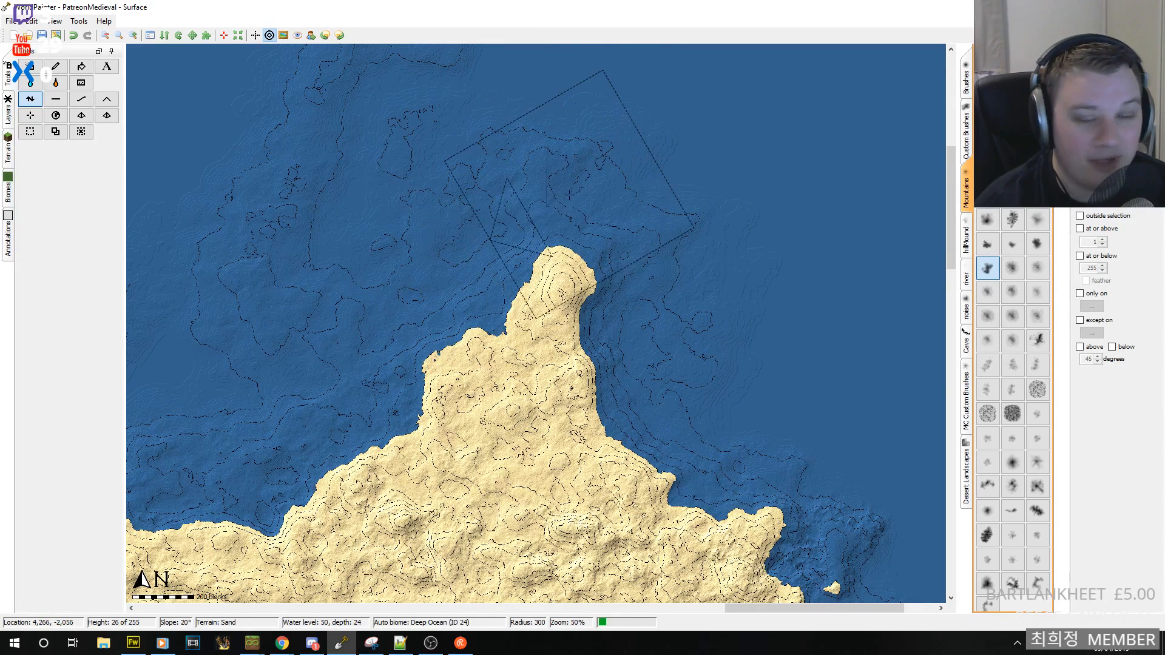
# - Build out the peninsula's western shore with a rounded headland around a small lake and a coastal shelf farther southwest
pyautogui.moveTo(464, 404); pyautogui.dragTo(752, 368, button='middle')
pyautogui.moveTo(726, 394)
pyautogui.mouseDown()
pyautogui.moveTo(581, 434)
pyautogui.moveTo(577, 450)
pyautogui.moveTo(628, 425)
pyautogui.moveTo(677, 377)
pyautogui.moveTo(777, 193)
pyautogui.moveTo(716, 302)
pyautogui.moveTo(784, 253)
pyautogui.mouseUp()
pyautogui.scroll(-5, 750, 278)
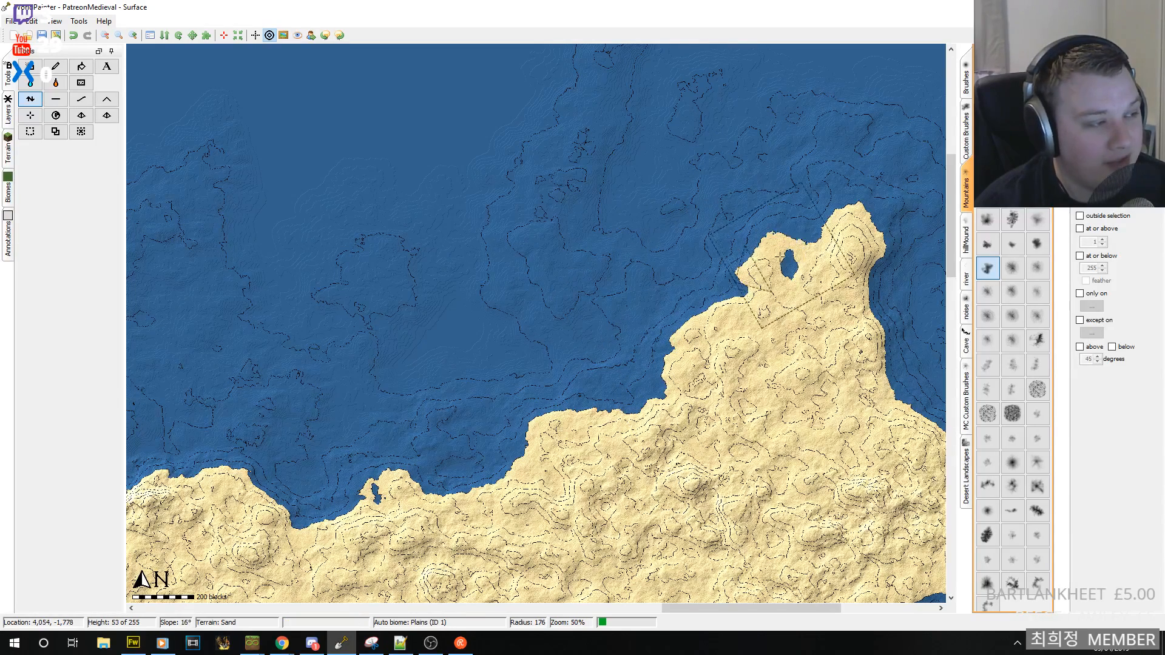
# - Extend the northern peninsula's tip with a northwestern headland and continue raising terrain along its western shore
pyautogui.moveTo(815, 211); pyautogui.dragTo(826, 169)
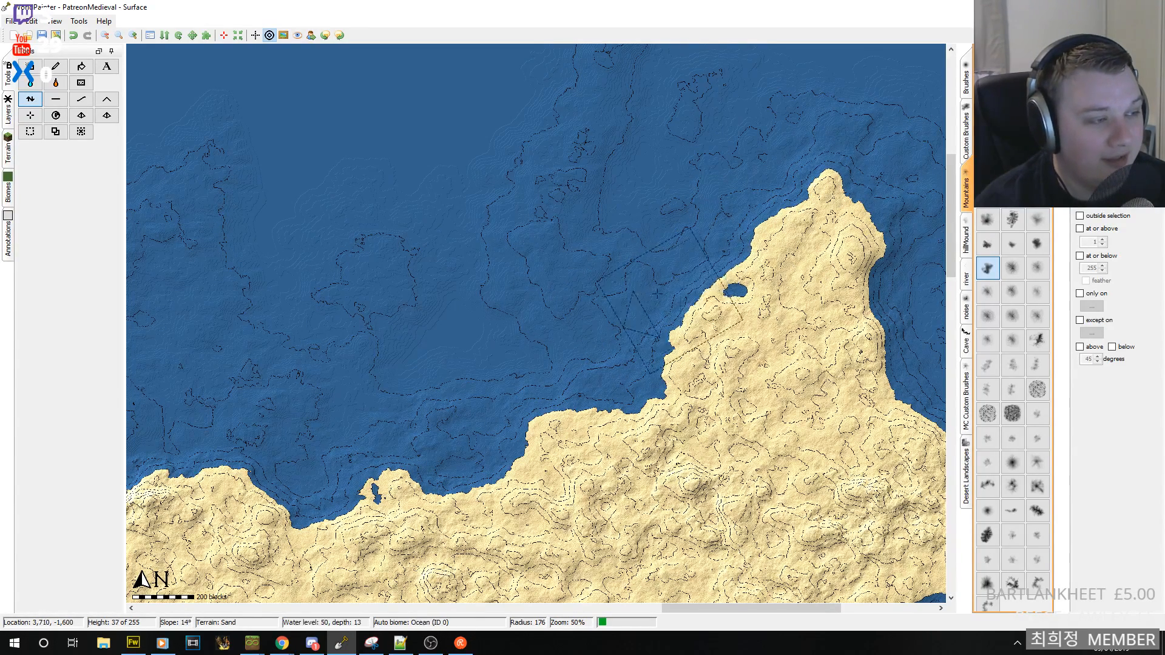
pyautogui.moveTo(662, 283)
pyautogui.mouseDown()
pyautogui.moveTo(674, 306)
pyautogui.moveTo(656, 334)
pyautogui.moveTo(521, 381)
pyautogui.moveTo(461, 437)
pyautogui.moveTo(388, 473)
pyautogui.moveTo(299, 469)
pyautogui.mouseUp()
# - Build out the western end of the northeastern landmass with new headlands toward the west and north at radius 300
pyautogui.moveTo(299, 469)
pyautogui.mouseDown(button='middle')
pyautogui.moveTo(400, 376)
pyautogui.moveTo(592, 326)
pyautogui.mouseUp(button='middle')
pyautogui.moveTo(578, 330); pyautogui.dragTo(525, 352)
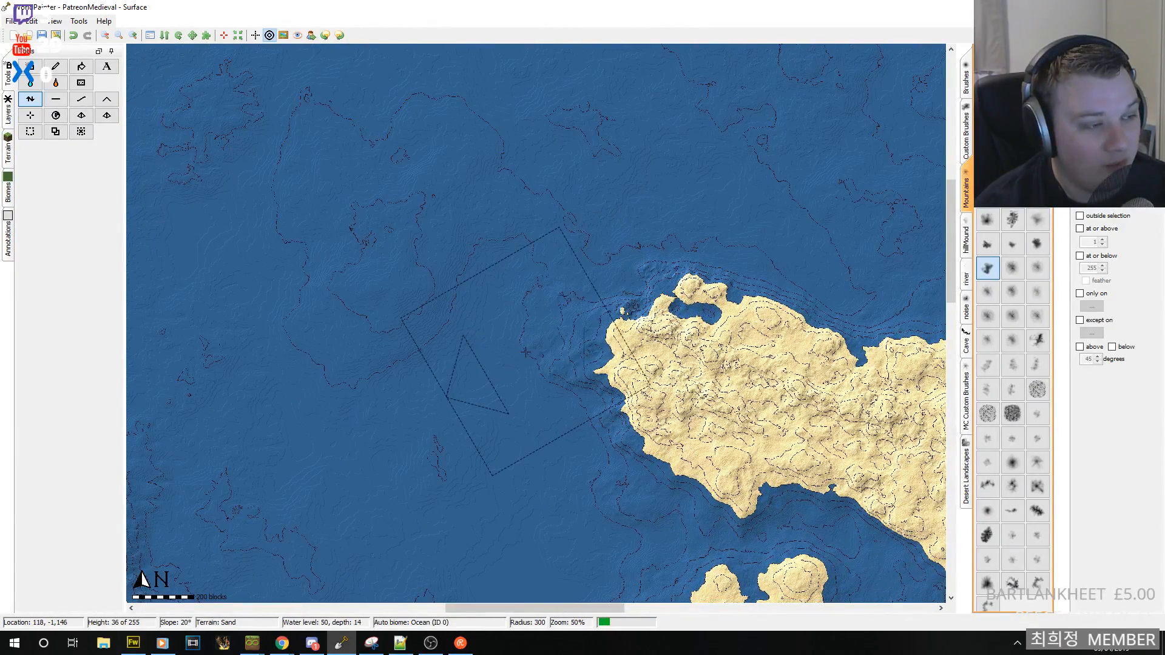
pyautogui.click(109, 38)
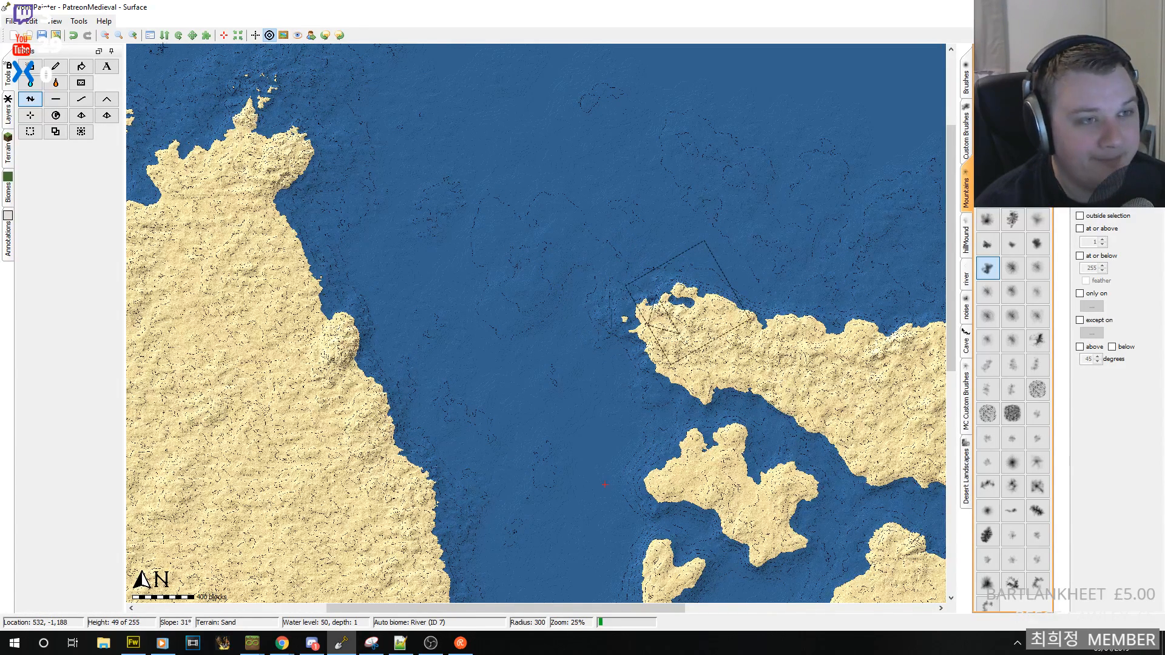
pyautogui.click(130, 36)
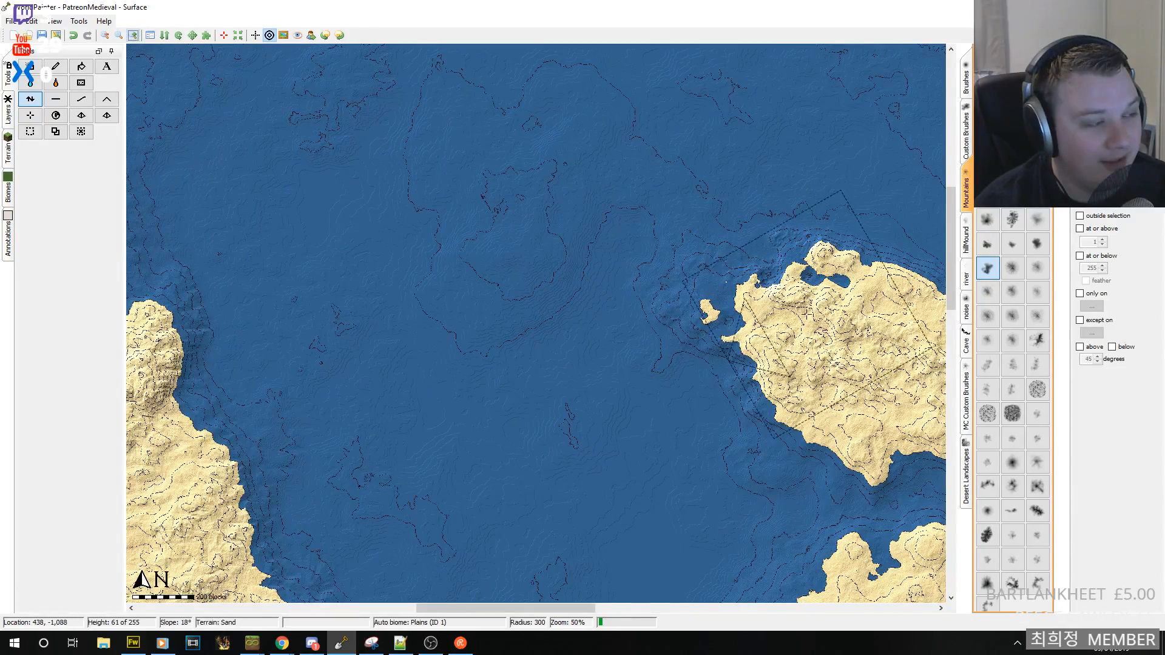
pyautogui.moveTo(798, 258); pyautogui.dragTo(534, 308, button='middle')
pyautogui.moveTo(531, 303)
pyautogui.mouseDown()
pyautogui.moveTo(565, 328)
pyautogui.moveTo(543, 302)
pyautogui.moveTo(464, 312)
pyautogui.mouseUp()
pyautogui.click(136, 36)
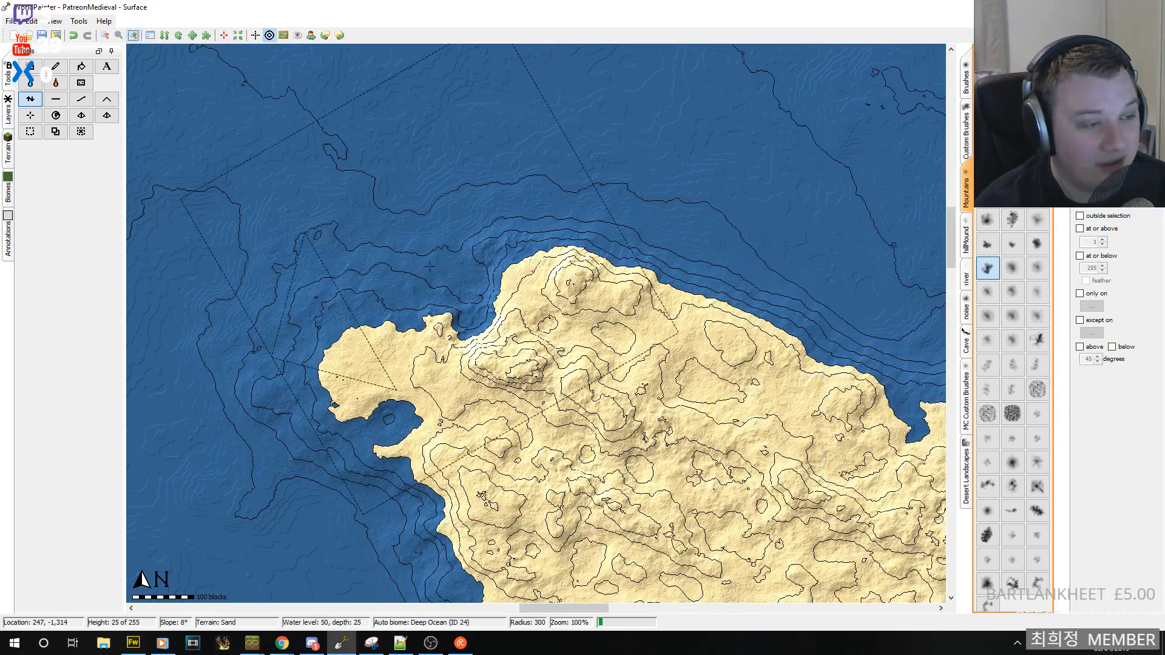
pyautogui.moveTo(287, 172)
pyautogui.mouseDown()
pyautogui.moveTo(303, 203)
pyautogui.moveTo(401, 233)
pyautogui.moveTo(373, 201)
pyautogui.mouseUp()
pyautogui.moveTo(373, 200); pyautogui.dragTo(661, 325, button='middle')
# - Raise the seabed off the landmass's northwestern coast, then form a long northeast-pointing headland with brush radii 176 and 281
pyautogui.moveTo(628, 309)
pyautogui.mouseDown()
pyautogui.moveTo(541, 297)
pyautogui.moveTo(729, 395)
pyautogui.moveTo(759, 376)
pyautogui.moveTo(626, 297)
pyautogui.moveTo(758, 364)
pyautogui.moveTo(813, 273)
pyautogui.moveTo(837, 303)
pyautogui.moveTo(831, 228)
pyautogui.mouseUp()
pyautogui.moveTo(831, 228); pyautogui.dragTo(445, 168, button='middle')
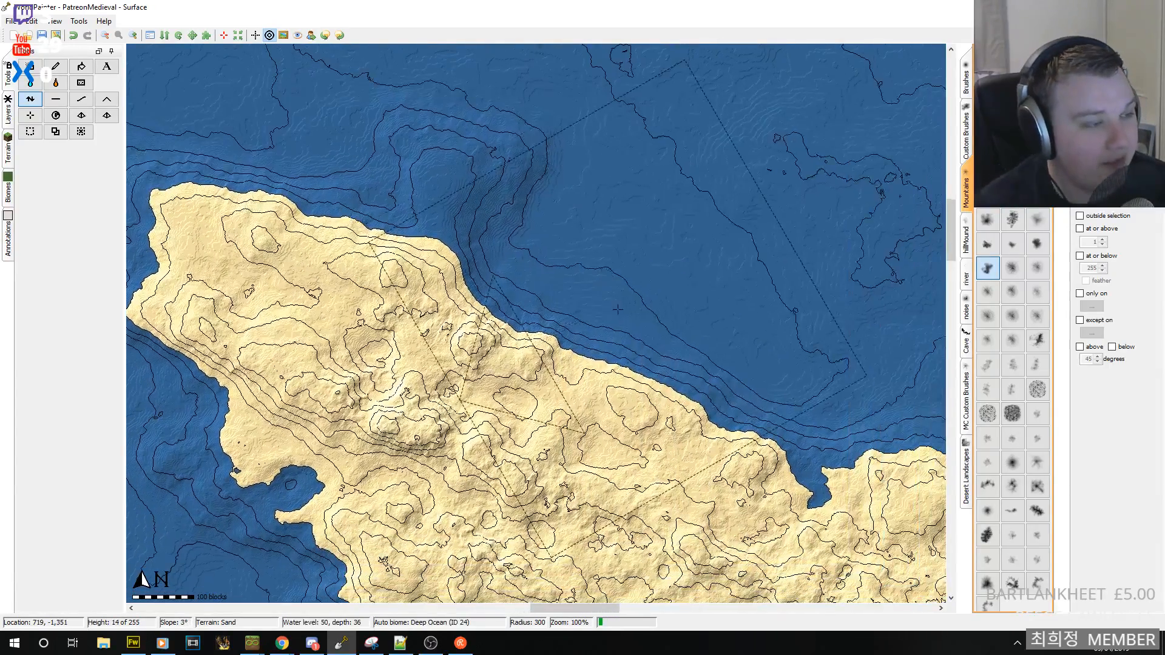
pyautogui.scroll(-5, 546, 255)
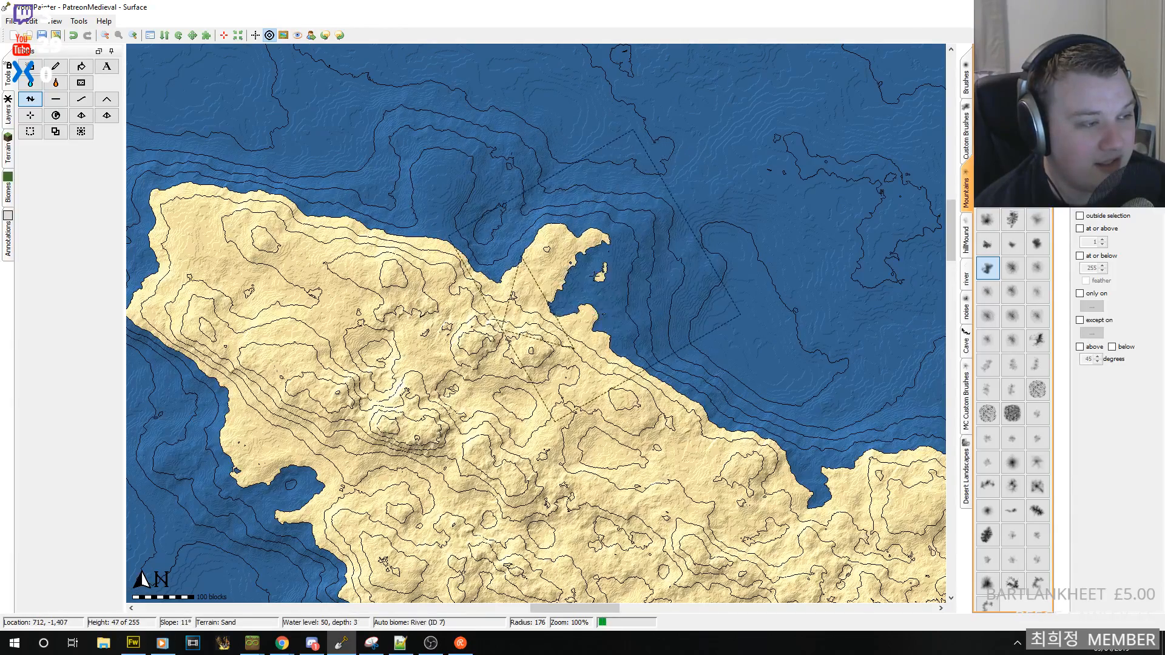
pyautogui.moveTo(702, 324); pyautogui.dragTo(811, 394)
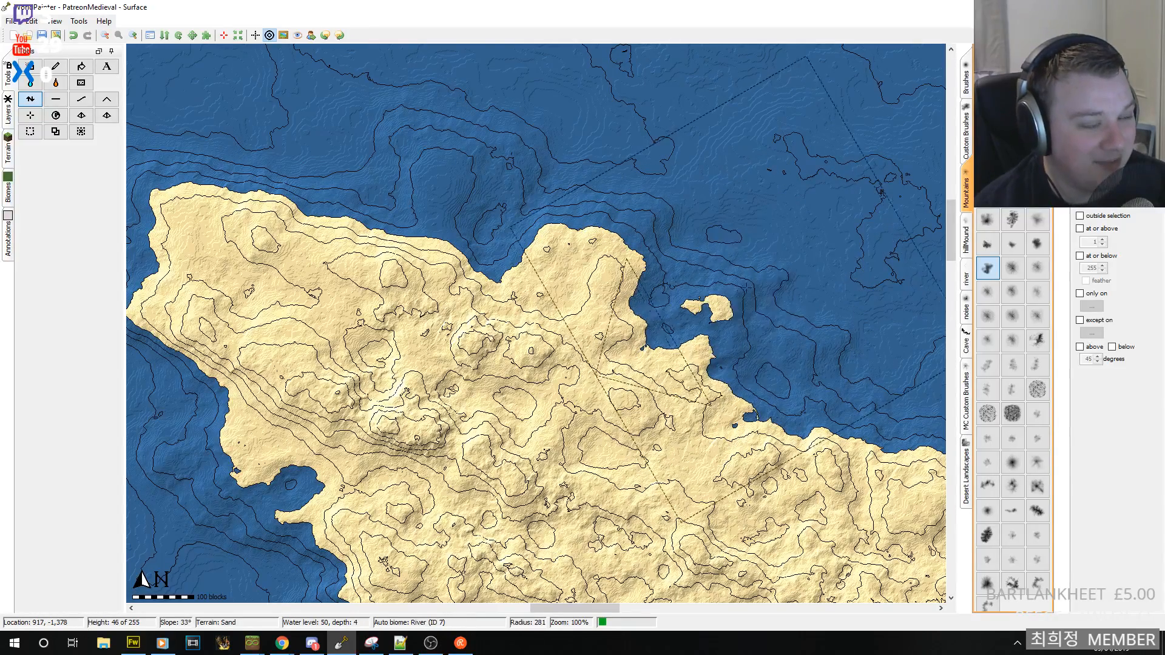
pyautogui.moveTo(713, 264)
pyautogui.mouseDown()
pyautogui.moveTo(695, 280)
pyautogui.moveTo(807, 182)
pyautogui.moveTo(819, 231)
pyautogui.moveTo(873, 280)
pyautogui.mouseUp()
pyautogui.moveTo(873, 279); pyautogui.dragTo(531, 228, button='middle')
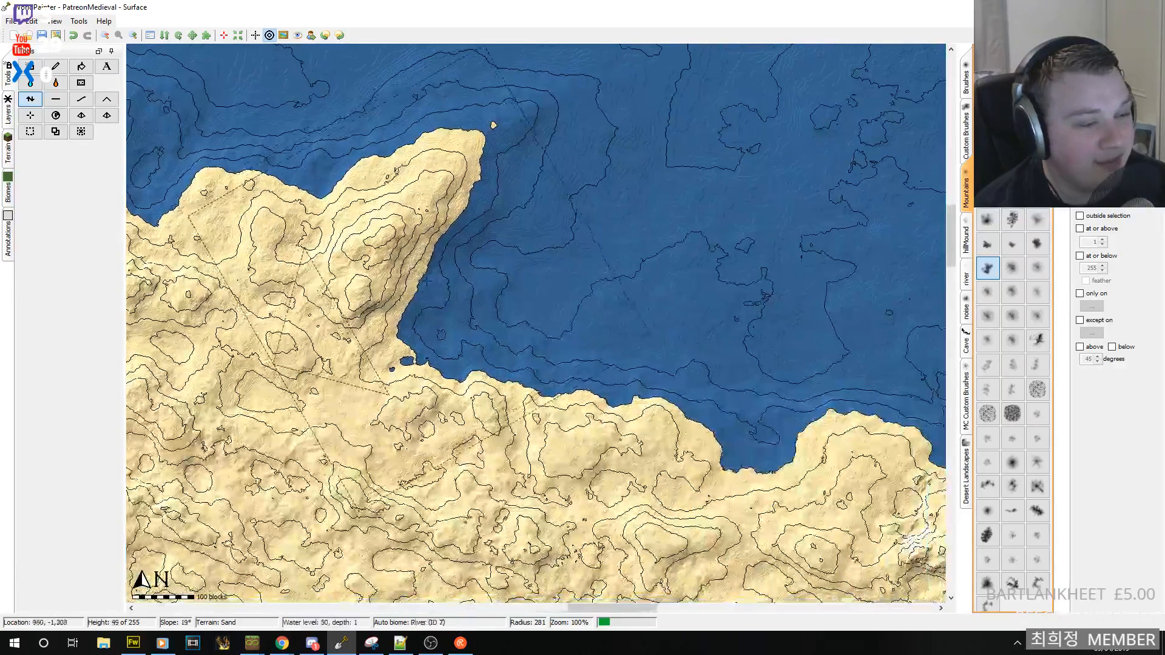
# - Fill the bays along the northern coast east of the new headland with radius 281, then add rough shoreline at radius 176
pyautogui.moveTo(480, 279)
pyautogui.mouseDown()
pyautogui.moveTo(498, 285)
pyautogui.moveTo(449, 304)
pyautogui.moveTo(566, 179)
pyautogui.moveTo(534, 128)
pyautogui.moveTo(619, 134)
pyautogui.moveTo(729, 173)
pyautogui.moveTo(613, 364)
pyautogui.moveTo(582, 449)
pyautogui.moveTo(643, 473)
pyautogui.moveTo(710, 396)
pyautogui.mouseUp()
pyautogui.moveTo(707, 397); pyautogui.dragTo(345, 321, button='middle')
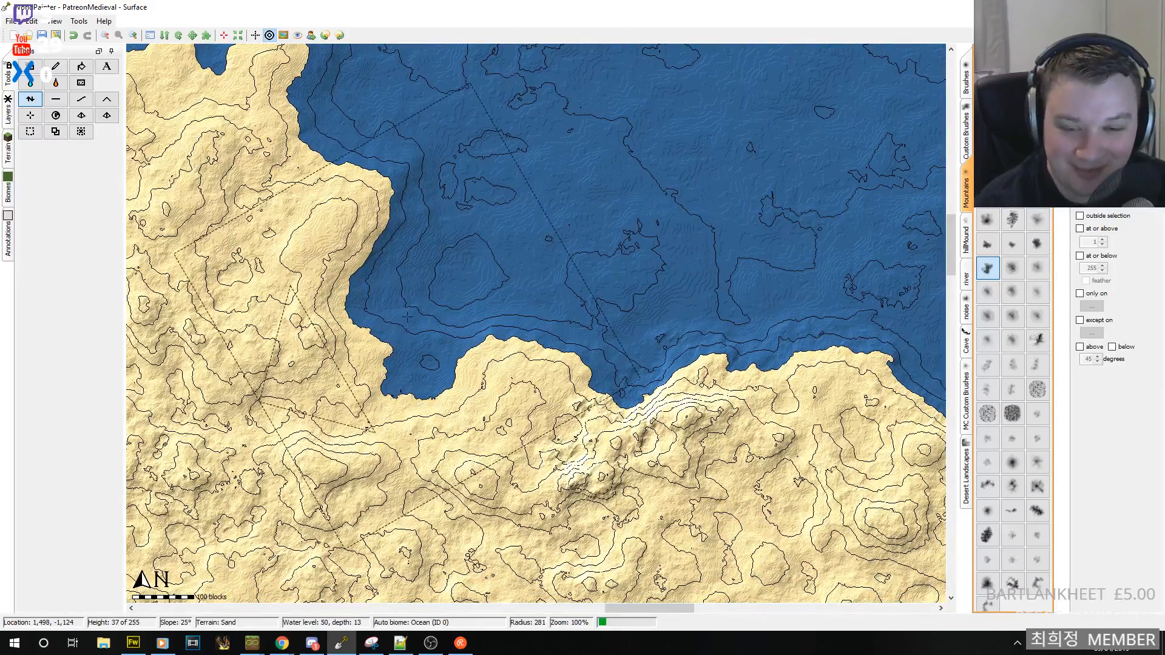
pyautogui.moveTo(405, 300)
pyautogui.mouseDown()
pyautogui.moveTo(461, 267)
pyautogui.moveTo(425, 242)
pyautogui.moveTo(516, 227)
pyautogui.moveTo(485, 225)
pyautogui.moveTo(639, 223)
pyautogui.moveTo(637, 294)
pyautogui.moveTo(595, 292)
pyautogui.moveTo(605, 321)
pyautogui.moveTo(536, 325)
pyautogui.moveTo(704, 327)
pyautogui.moveTo(656, 343)
pyautogui.mouseUp()
pyautogui.scroll(-5, 536, 326)
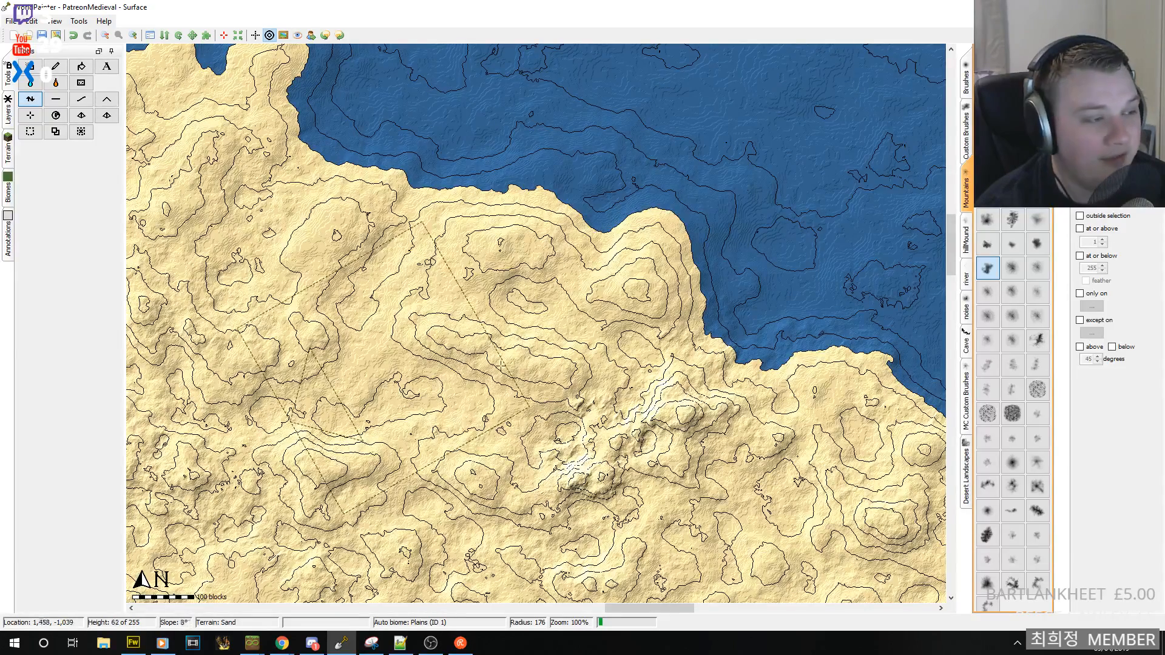
pyautogui.moveTo(636, 357)
pyautogui.mouseDown()
pyautogui.moveTo(680, 321)
pyautogui.moveTo(613, 312)
pyautogui.mouseUp()
pyautogui.moveTo(660, 298); pyautogui.dragTo(648, 299, button='middle')
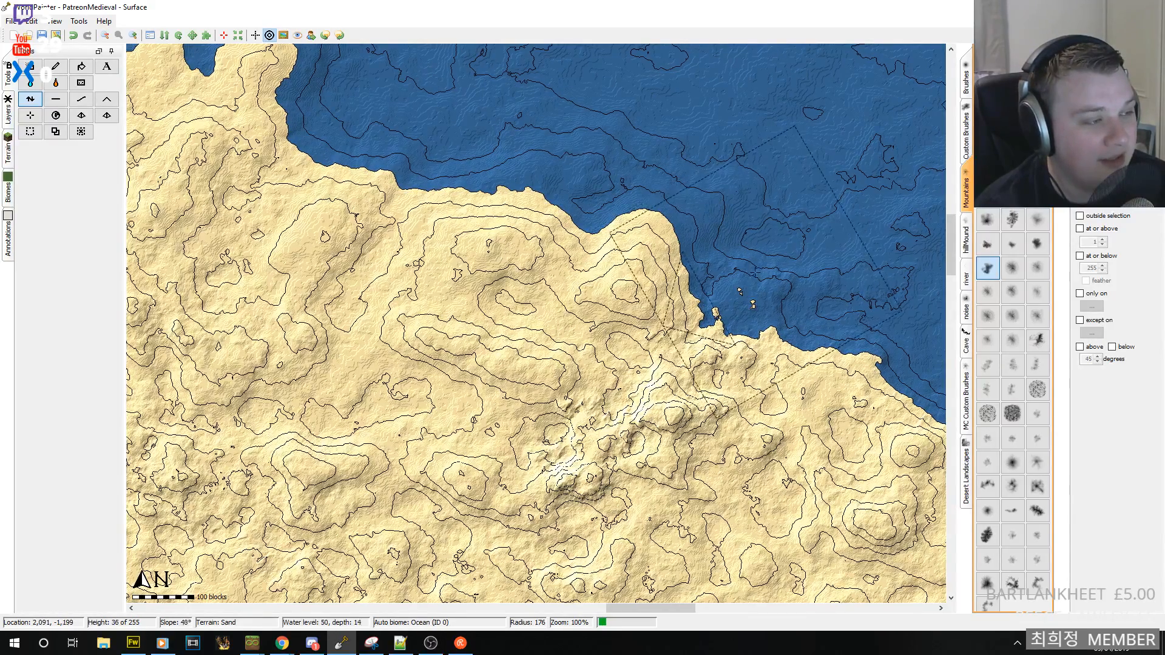
# - Raise a broad rounded headland farther east on the northern coast, finishing its shoreline at radius 300
pyautogui.moveTo(745, 308); pyautogui.dragTo(389, 283, button='middle')
pyautogui.moveTo(393, 270); pyautogui.dragTo(409, 246)
pyautogui.scroll(-6, 408, 239)
pyautogui.moveTo(631, 273); pyautogui.dragTo(581, 302)
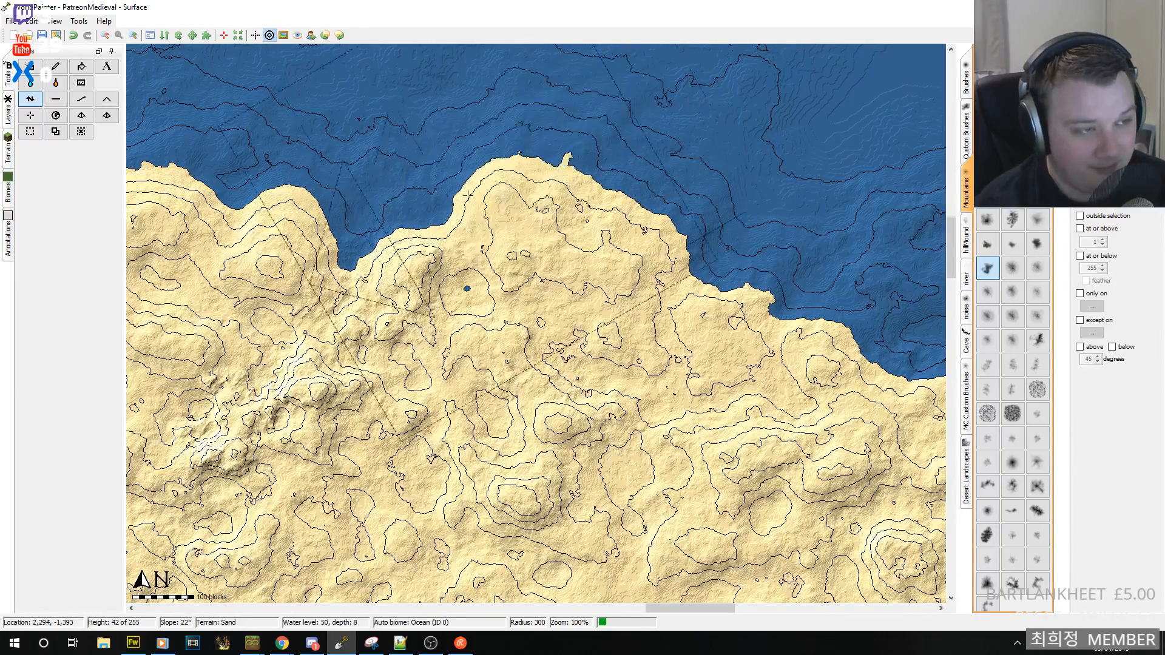
pyautogui.moveTo(728, 249)
pyautogui.mouseDown()
pyautogui.moveTo(734, 258)
pyautogui.moveTo(728, 240)
pyautogui.mouseUp()
pyautogui.moveTo(783, 361); pyautogui.dragTo(338, 350, button='middle')
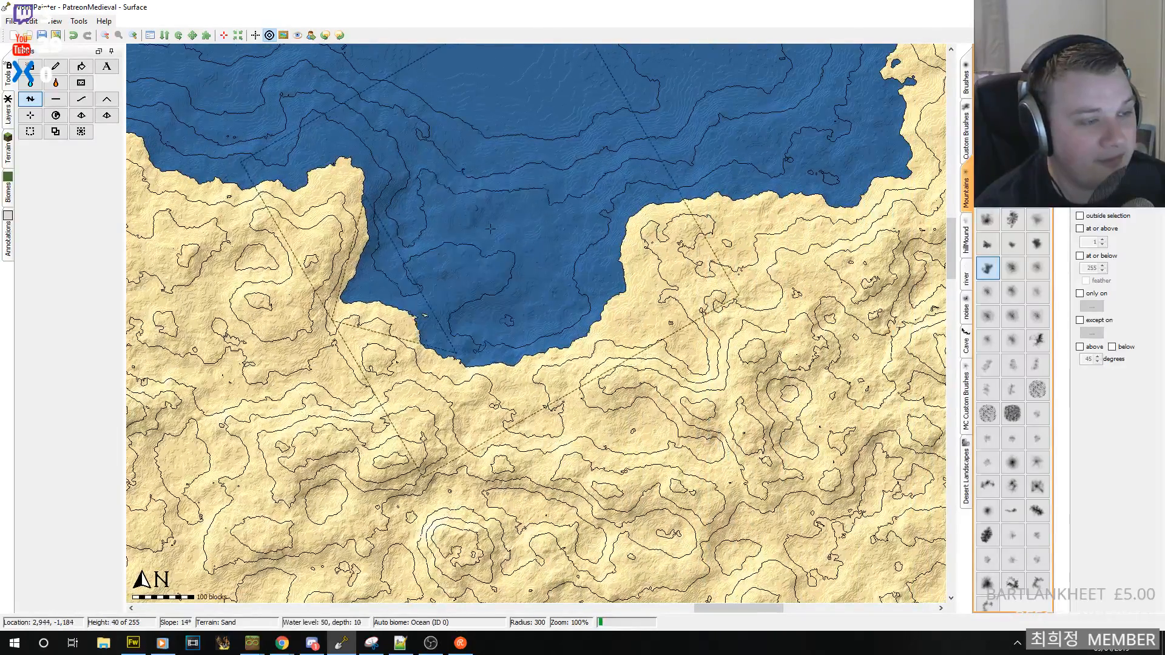
# - Fill in the wide bay on the northern coast and build up the shore just west of the peninsula
pyautogui.moveTo(597, 232)
pyautogui.mouseDown()
pyautogui.moveTo(464, 154)
pyautogui.moveTo(461, 141)
pyautogui.mouseUp()
pyautogui.moveTo(673, 161); pyautogui.dragTo(680, 155)
pyautogui.moveTo(752, 72)
pyautogui.mouseDown(button='middle')
pyautogui.moveTo(723, 291)
pyautogui.moveTo(430, 283)
pyautogui.mouseUp(button='middle')
pyautogui.moveTo(545, 263)
pyautogui.mouseDown()
pyautogui.moveTo(408, 223)
pyautogui.moveTo(478, 235)
pyautogui.mouseUp()
# - Fill the inlet on the peninsula's western side and push out its northwestern headlands with radii 176 and 300
pyautogui.moveTo(633, 108)
pyautogui.mouseDown(button='middle')
pyautogui.moveTo(669, 205)
pyautogui.moveTo(662, 367)
pyautogui.mouseUp(button='middle')
pyautogui.moveTo(738, 279); pyautogui.dragTo(664, 239)
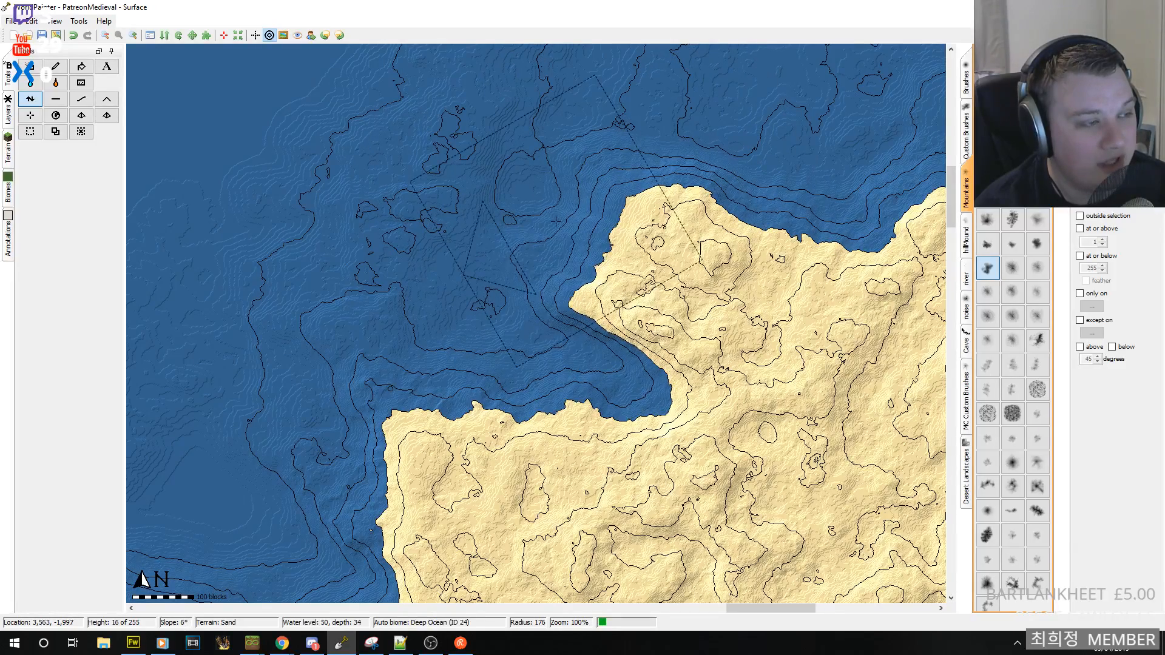
pyautogui.moveTo(588, 384); pyautogui.dragTo(588, 318)
pyautogui.moveTo(521, 245); pyautogui.dragTo(653, 365)
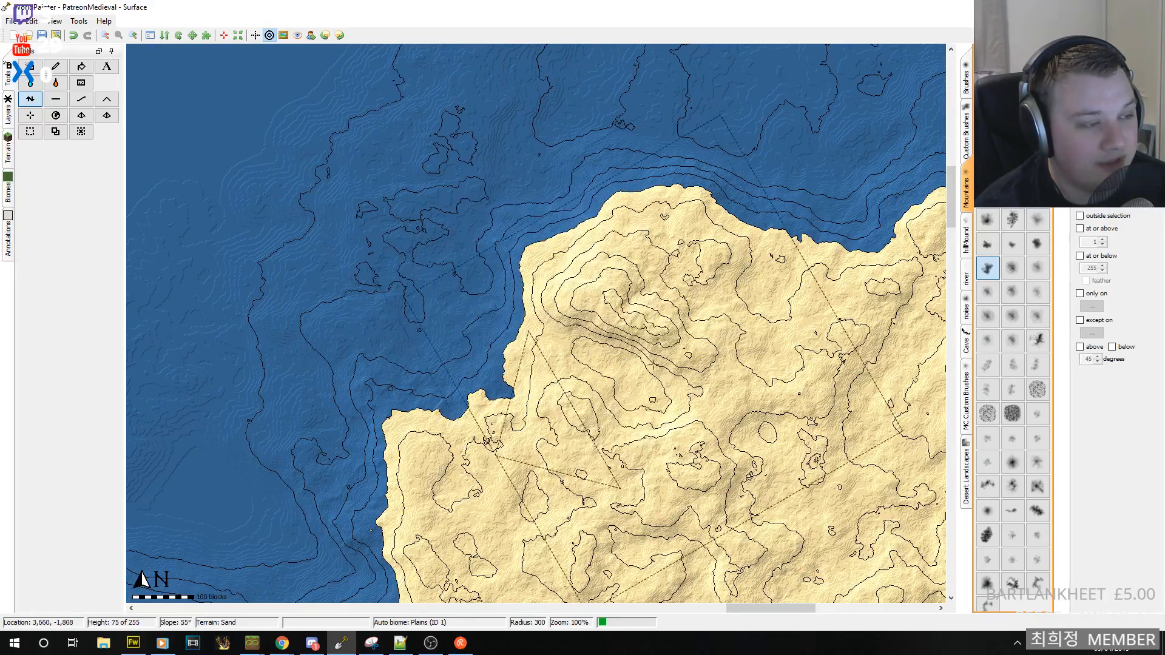
pyautogui.moveTo(714, 309); pyautogui.dragTo(471, 395, button='middle')
pyautogui.moveTo(719, 376); pyautogui.dragTo(740, 320)
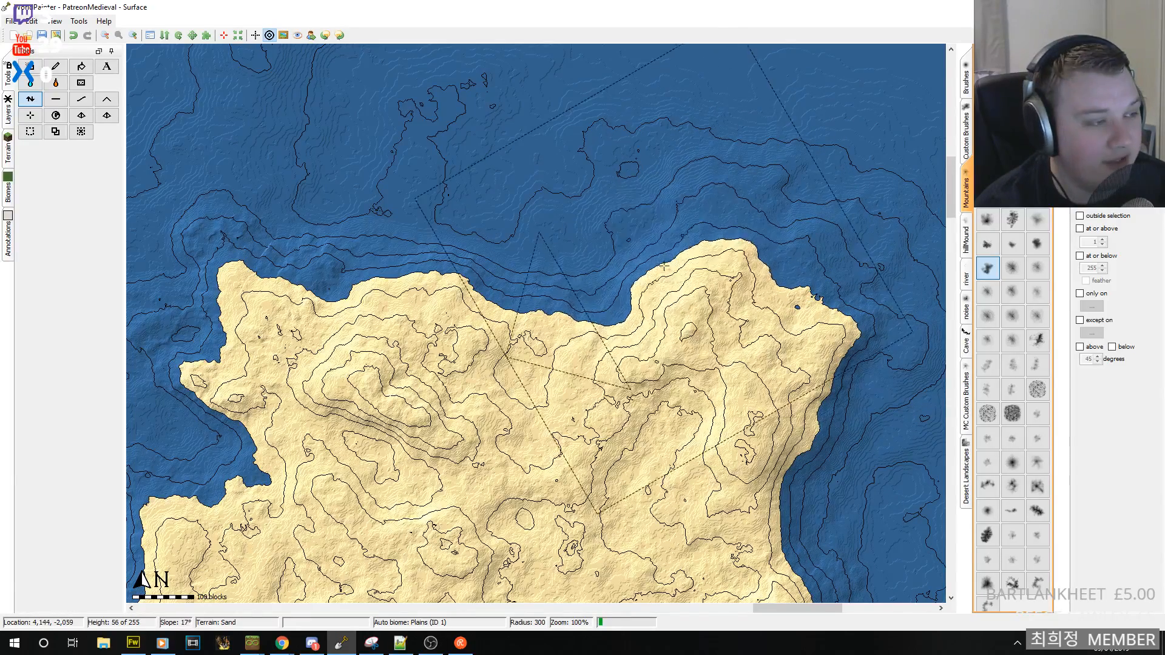
# - Build the peninsula's western shore outward, filling the bay corner at its base and the enclosed lake at radius 176
pyautogui.moveTo(548, 393); pyautogui.dragTo(609, 320, button='middle')
pyautogui.moveTo(449, 485); pyautogui.dragTo(630, 415, button='middle')
pyautogui.moveTo(474, 376); pyautogui.dragTo(714, 291, button='middle')
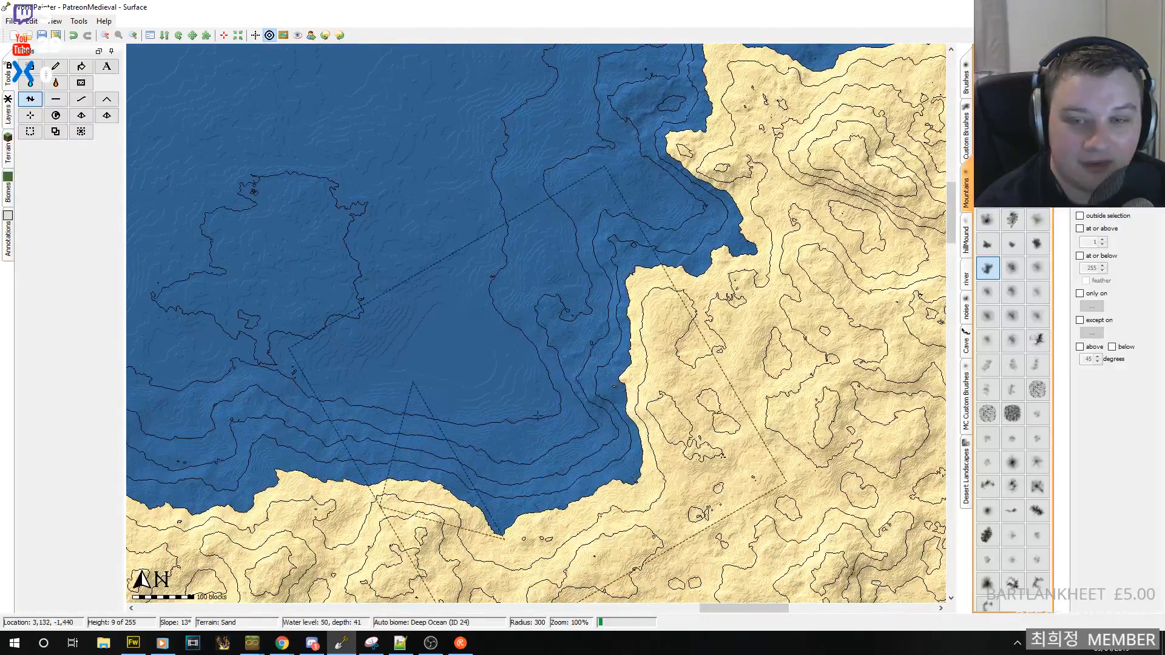
pyautogui.moveTo(577, 409)
pyautogui.mouseDown()
pyautogui.moveTo(502, 441)
pyautogui.moveTo(410, 375)
pyautogui.moveTo(465, 398)
pyautogui.moveTo(592, 358)
pyautogui.moveTo(650, 300)
pyautogui.moveTo(723, 259)
pyautogui.moveTo(545, 150)
pyautogui.mouseUp()
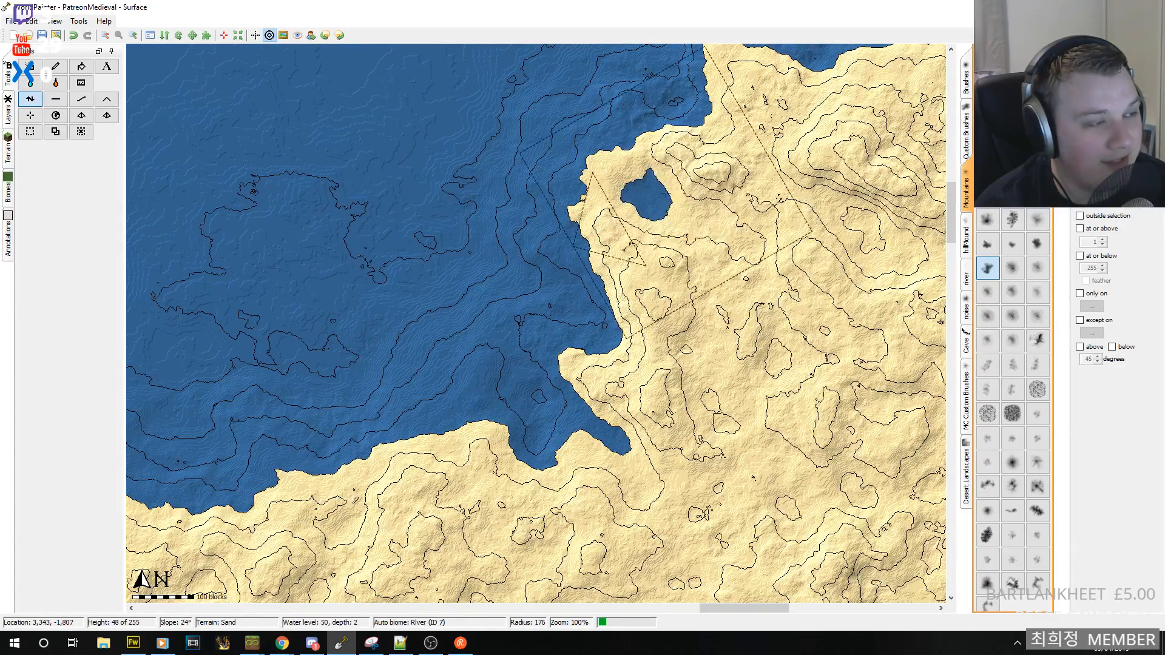
pyautogui.moveTo(736, 295); pyautogui.dragTo(796, 329, button='middle')
pyautogui.moveTo(679, 477)
pyautogui.mouseDown()
pyautogui.moveTo(607, 480)
pyautogui.moveTo(643, 470)
pyautogui.moveTo(673, 404)
pyautogui.moveTo(624, 320)
pyautogui.moveTo(622, 252)
pyautogui.mouseUp()
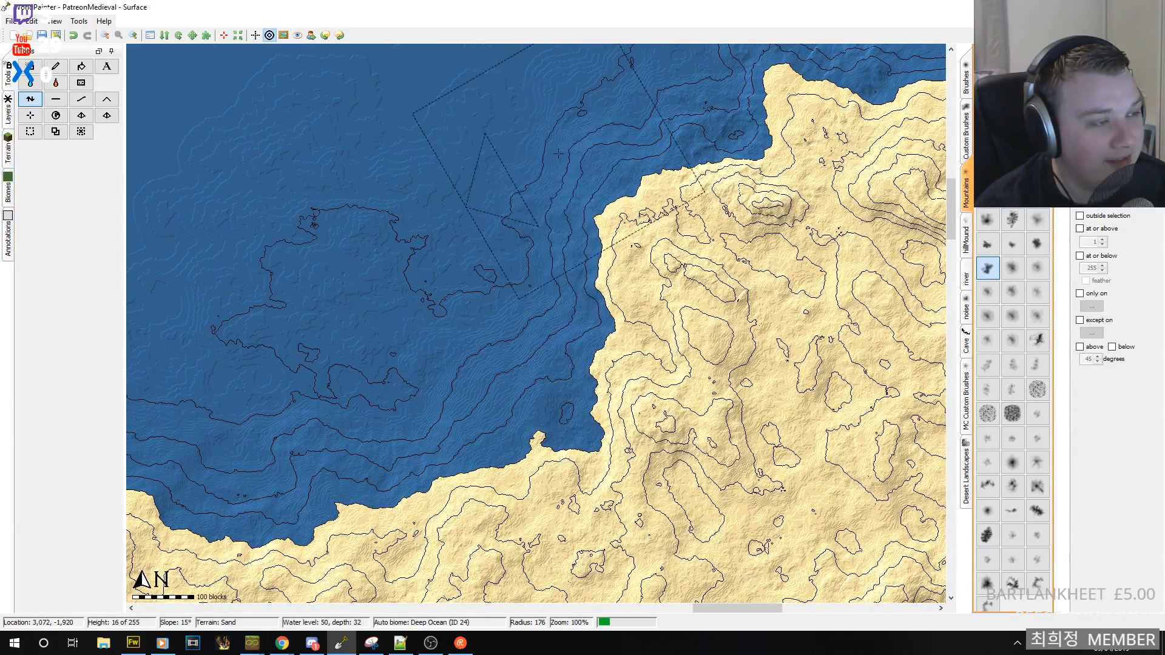
# - Raise a narrow hooked headland off the peninsula's northwestern shore with a radius 176 brush
pyautogui.moveTo(507, 118)
pyautogui.mouseDown()
pyautogui.moveTo(549, 145)
pyautogui.moveTo(558, 133)
pyautogui.moveTo(546, 84)
pyautogui.mouseUp()
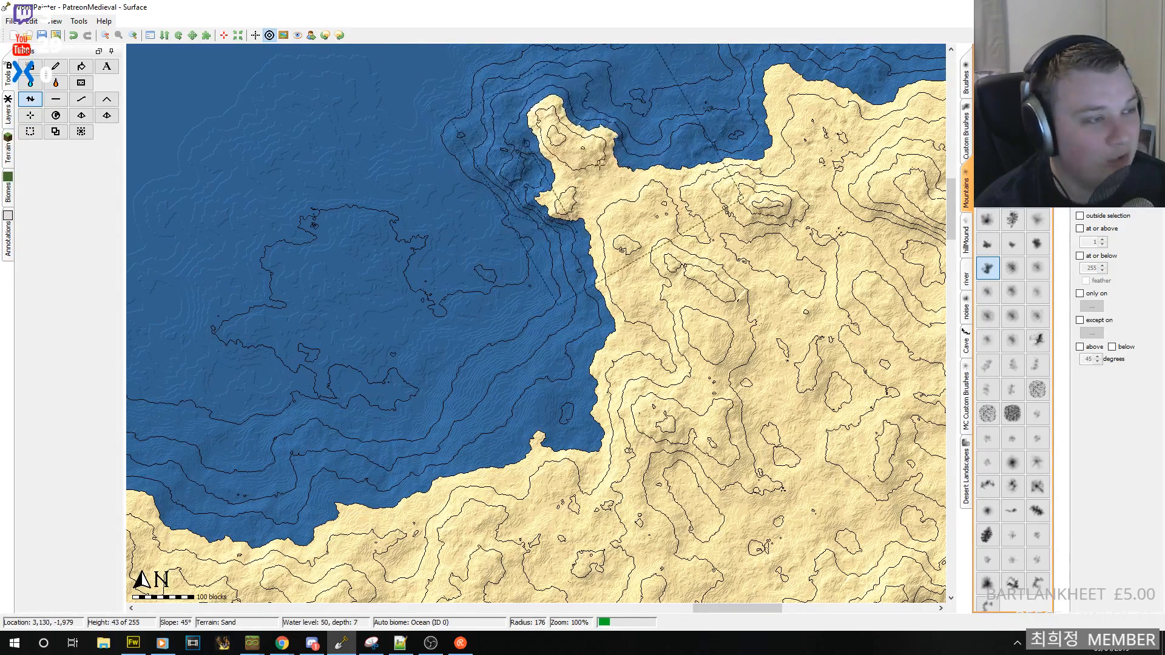
pyautogui.moveTo(626, 141); pyautogui.dragTo(706, 200, button='middle')
pyautogui.moveTo(669, 142); pyautogui.dragTo(661, 120)
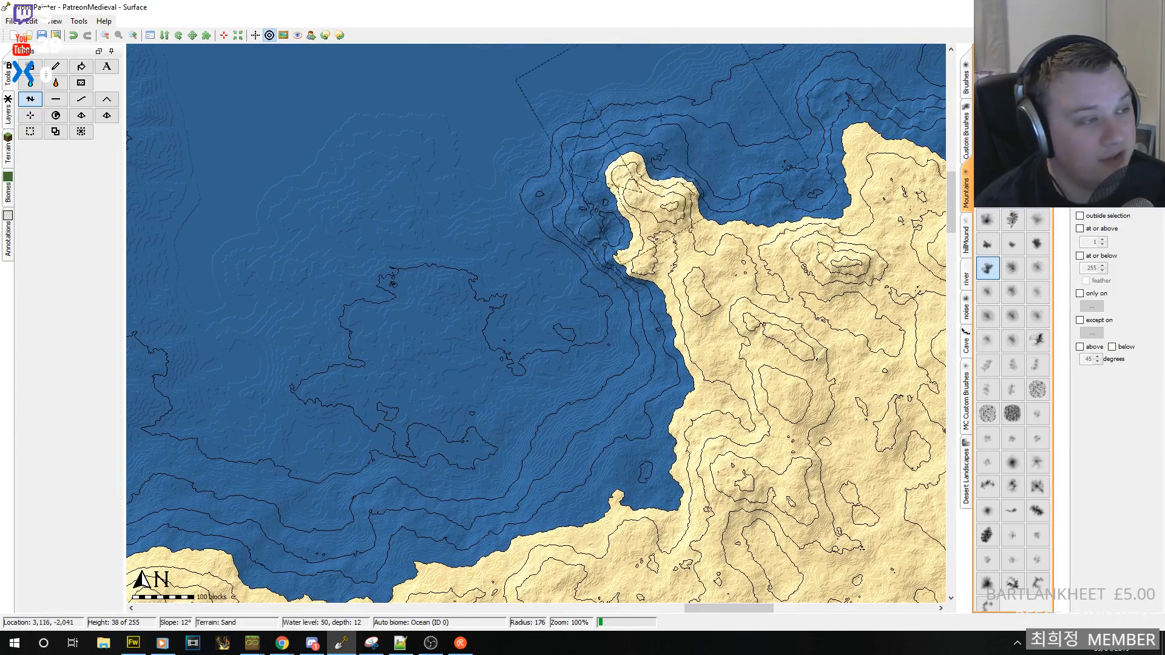
# - Examine the overall coastline shapes of the western and eastern landmasses at 12% zoom
pyautogui.click(105, 35)
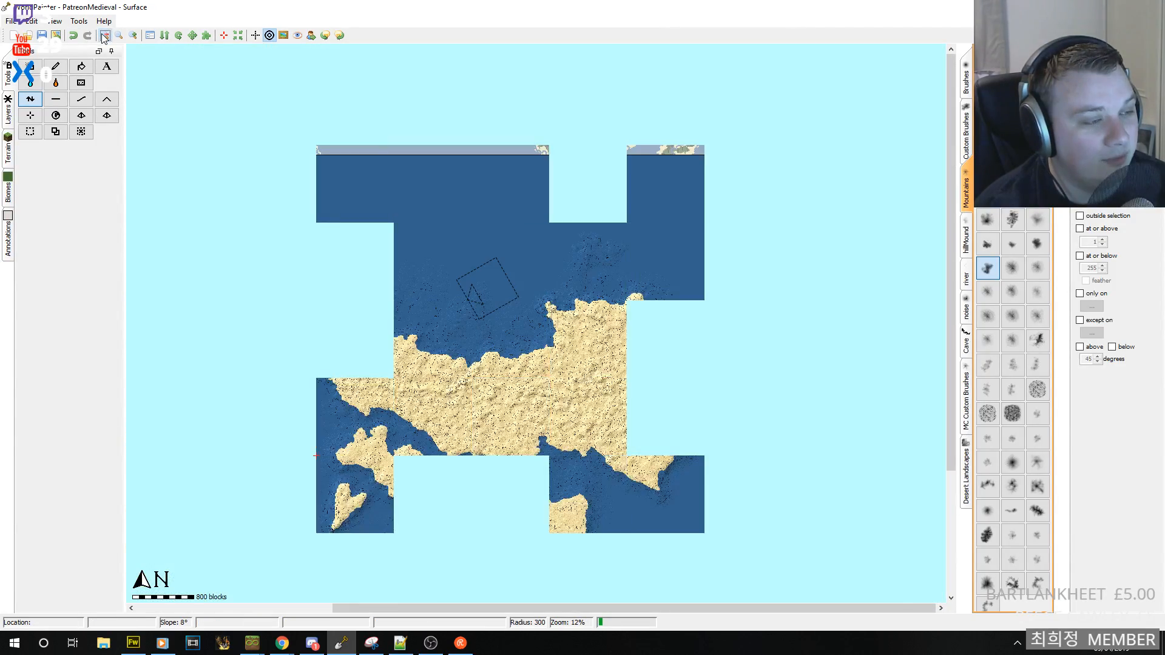
pyautogui.moveTo(537, 363); pyautogui.dragTo(705, 334, button='middle')
pyautogui.moveTo(565, 347); pyautogui.dragTo(693, 334, button='middle')
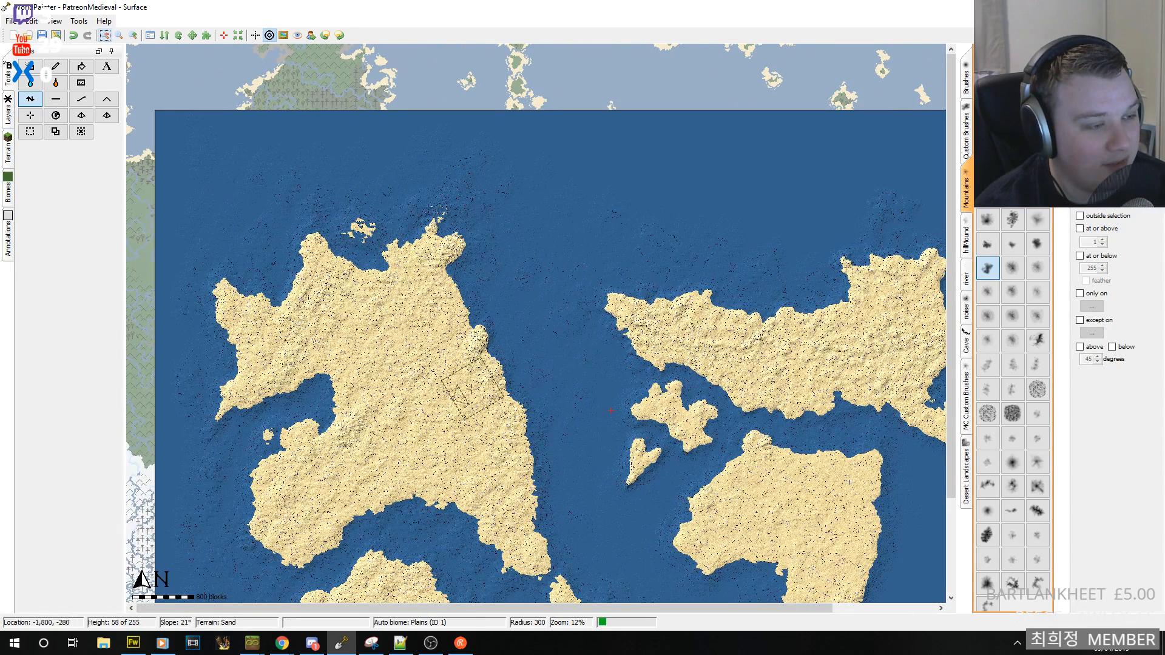
pyautogui.moveTo(356, 395); pyautogui.dragTo(336, 383, button='middle')
pyautogui.moveTo(744, 361); pyautogui.dragTo(656, 326, button='middle')
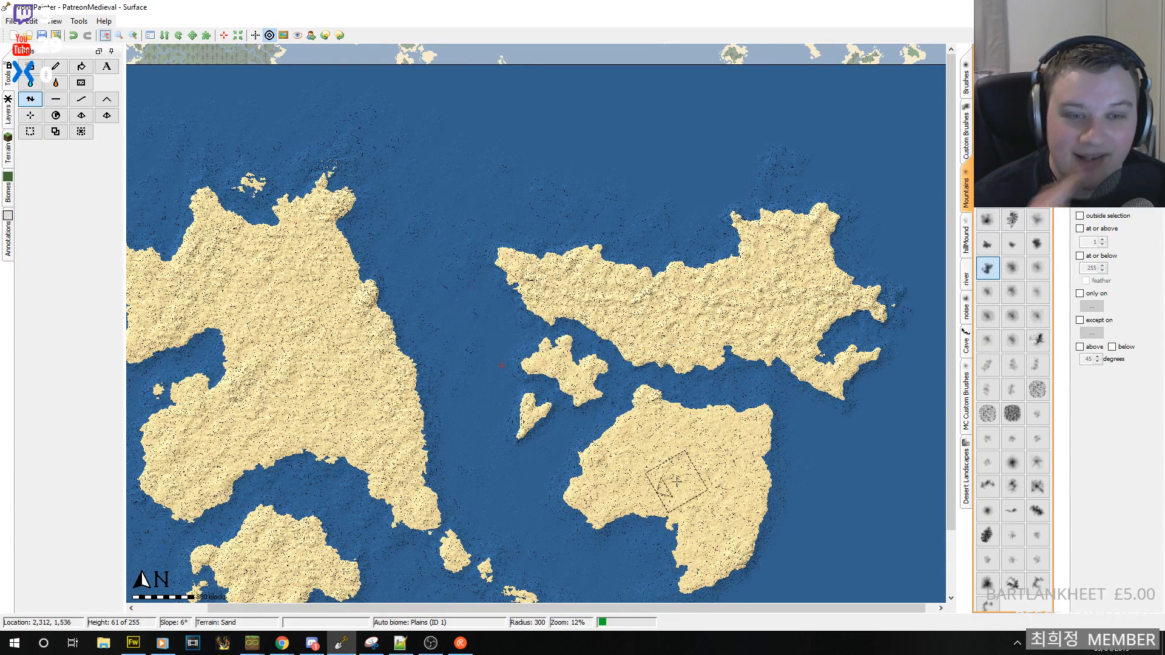
pyautogui.moveTo(529, 487); pyautogui.dragTo(417, 389, button='middle')
# - Enlarge the small heart-shaped island between the main landmasses with new lobes using a radius 300 brush
pyautogui.click(134, 36)
pyautogui.click(134, 37)
pyautogui.click(134, 37)
pyautogui.moveTo(291, 218); pyautogui.dragTo(625, 261, button='middle')
pyautogui.moveTo(310, 301); pyautogui.dragTo(955, 310, button='middle')
pyautogui.scroll(-4, 663, 410)
pyautogui.moveTo(666, 414)
pyautogui.mouseDown()
pyautogui.moveTo(677, 424)
pyautogui.moveTo(701, 318)
pyautogui.moveTo(691, 359)
pyautogui.moveTo(735, 390)
pyautogui.moveTo(631, 445)
pyautogui.moveTo(625, 461)
pyautogui.moveTo(686, 449)
pyautogui.moveTo(722, 425)
pyautogui.moveTo(562, 219)
pyautogui.moveTo(486, 151)
pyautogui.moveTo(473, 178)
pyautogui.mouseUp()
pyautogui.scroll(5, 710, 415)
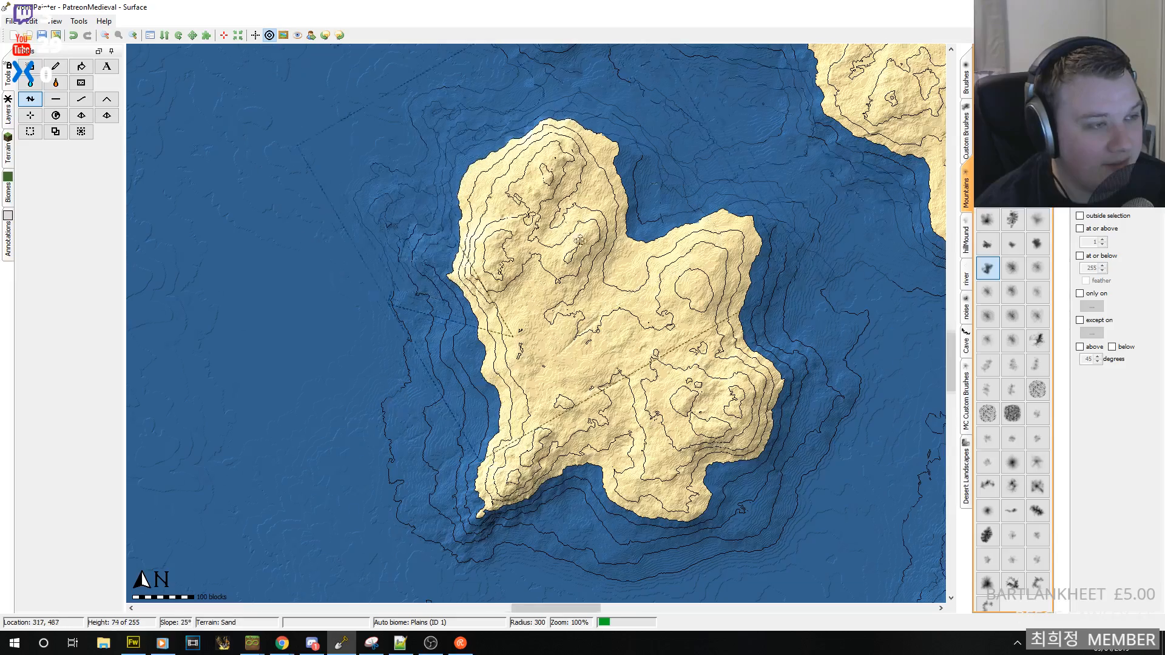
# - Add ragged headlands and small islets along the enlarged island's northwestern and western shores, varying the brush radius
pyautogui.moveTo(492, 243); pyautogui.dragTo(609, 401, button='middle')
pyautogui.scroll(-4, 568, 352)
pyautogui.moveTo(548, 339)
pyautogui.mouseDown()
pyautogui.moveTo(537, 290)
pyautogui.moveTo(495, 340)
pyautogui.mouseUp()
pyautogui.moveTo(520, 501); pyautogui.dragTo(481, 309, button='middle')
pyautogui.moveTo(484, 316)
pyautogui.mouseDown()
pyautogui.moveTo(445, 312)
pyautogui.moveTo(454, 303)
pyautogui.moveTo(417, 255)
pyautogui.moveTo(433, 318)
pyautogui.moveTo(494, 361)
pyautogui.mouseUp()
pyautogui.scroll(-5, 464, 321)
pyautogui.scroll(4, 457, 303)
pyautogui.scroll(2, 457, 303)
pyautogui.scroll(-5, 473, 327)
pyautogui.moveTo(442, 280); pyautogui.dragTo(499, 229)
pyautogui.scroll(5, 546, 252)
pyautogui.click(537, 268)
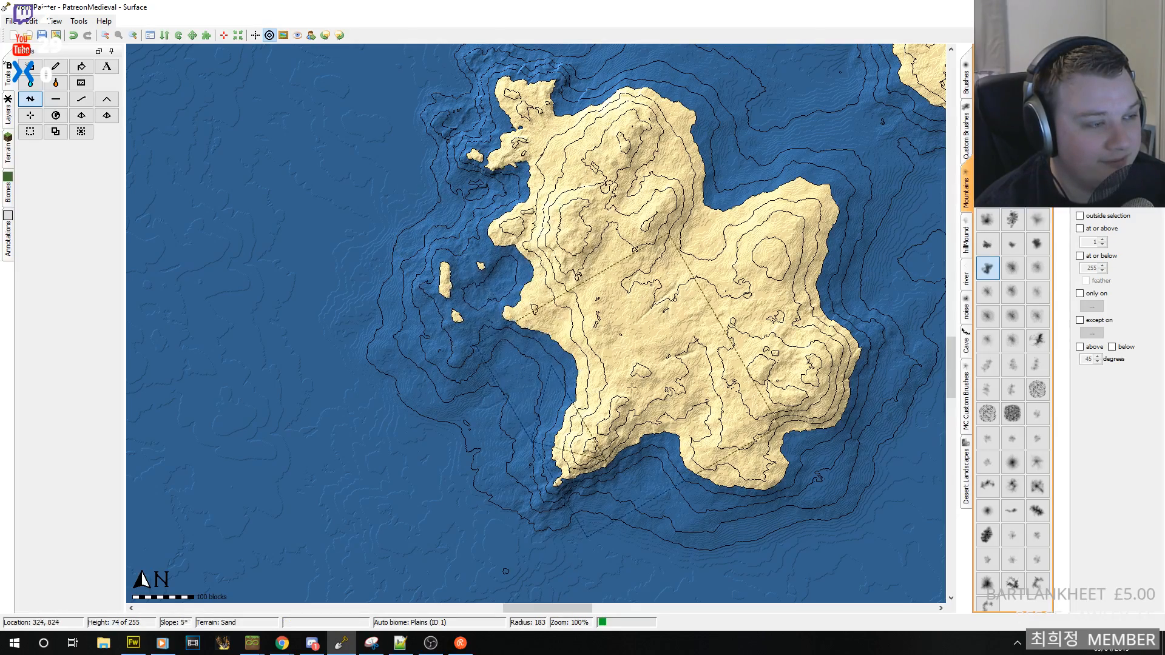
# - Examine the layout of all landmasses and islands, from the enlarged island out to the full world at 6% zoom
pyautogui.moveTo(624, 433); pyautogui.dragTo(507, 304, button='middle')
pyautogui.click(105, 36)
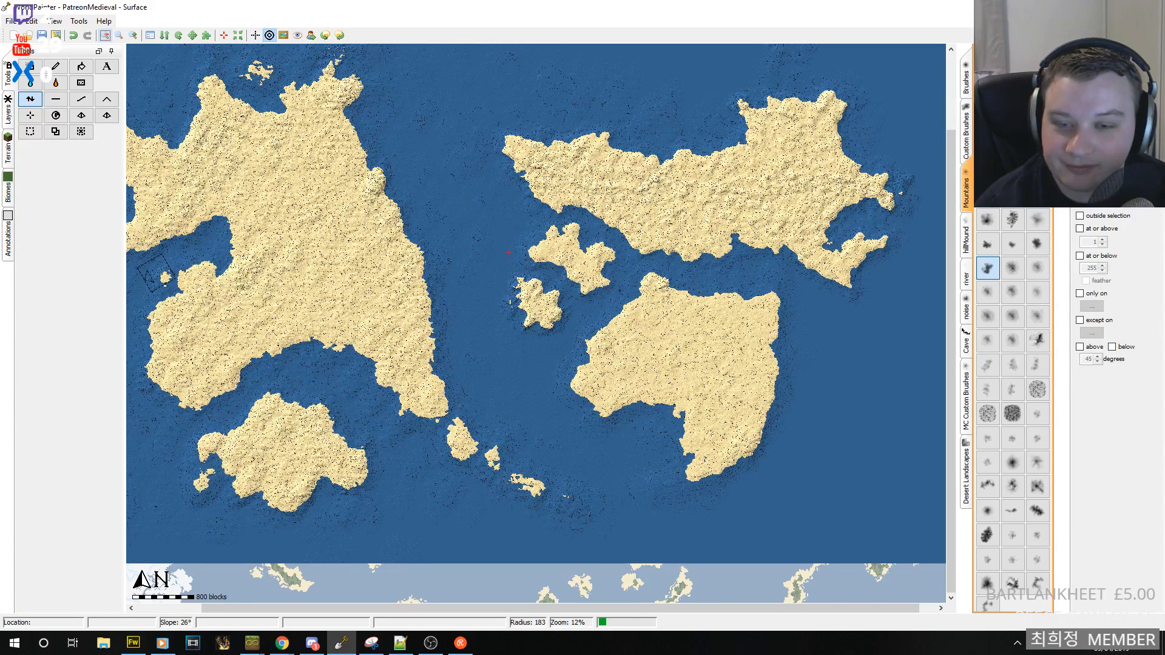
pyautogui.hotkey('alt', 'Tab')
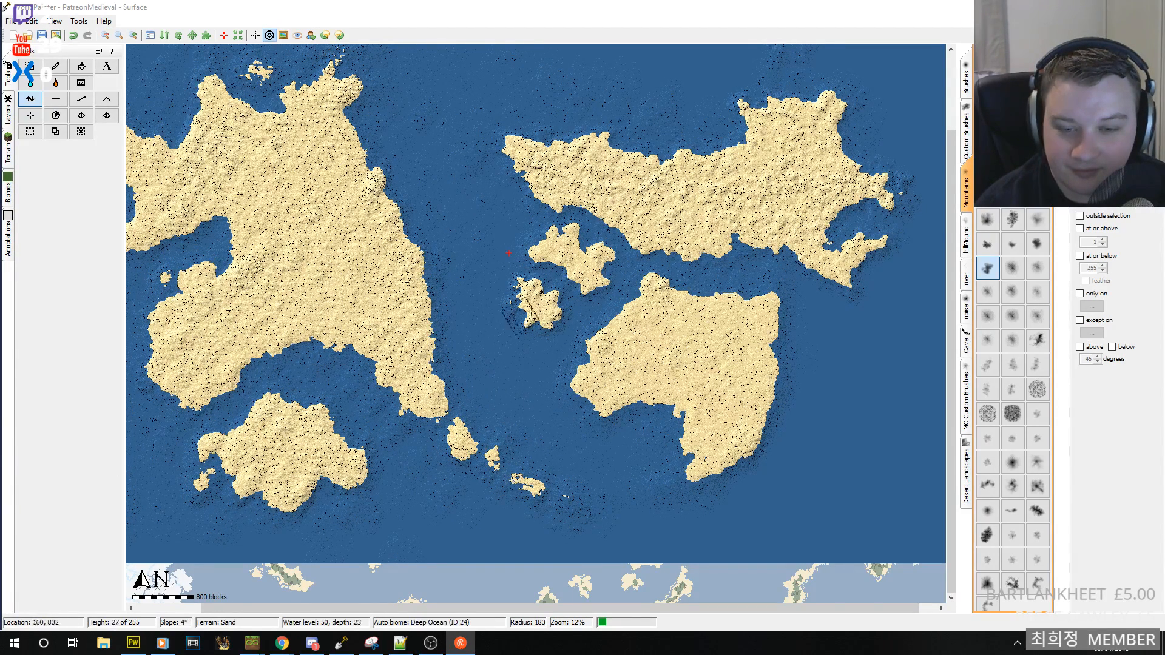
pyautogui.moveTo(535, 304); pyautogui.dragTo(584, 339, button='middle')
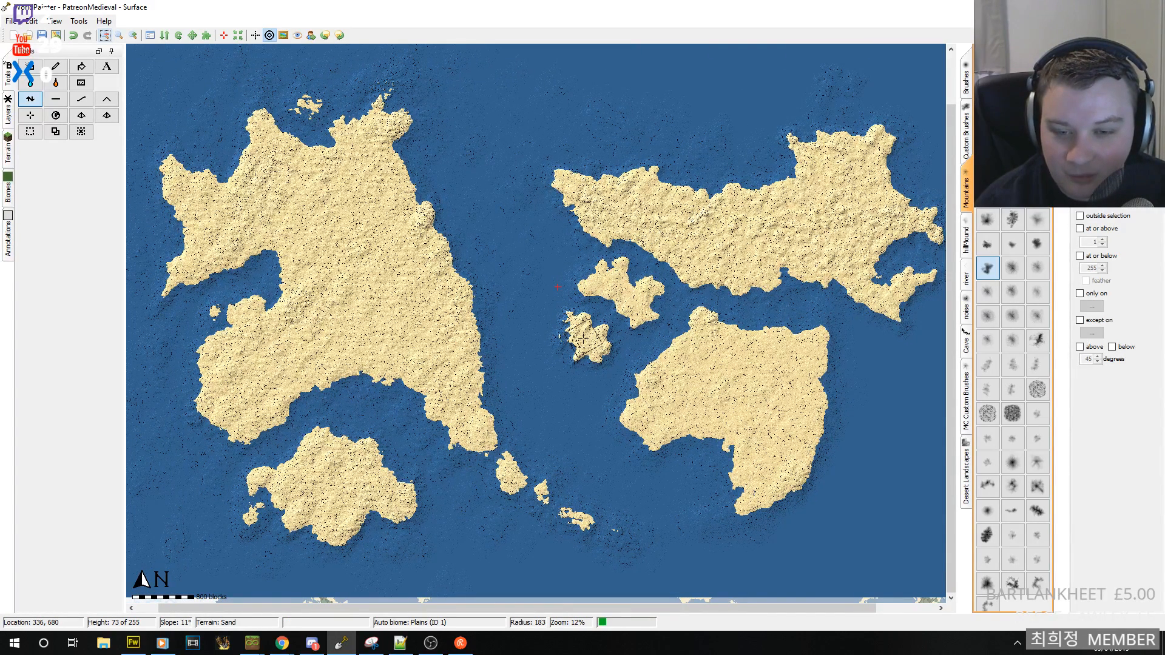
pyautogui.moveTo(693, 201); pyautogui.dragTo(605, 379, button='middle')
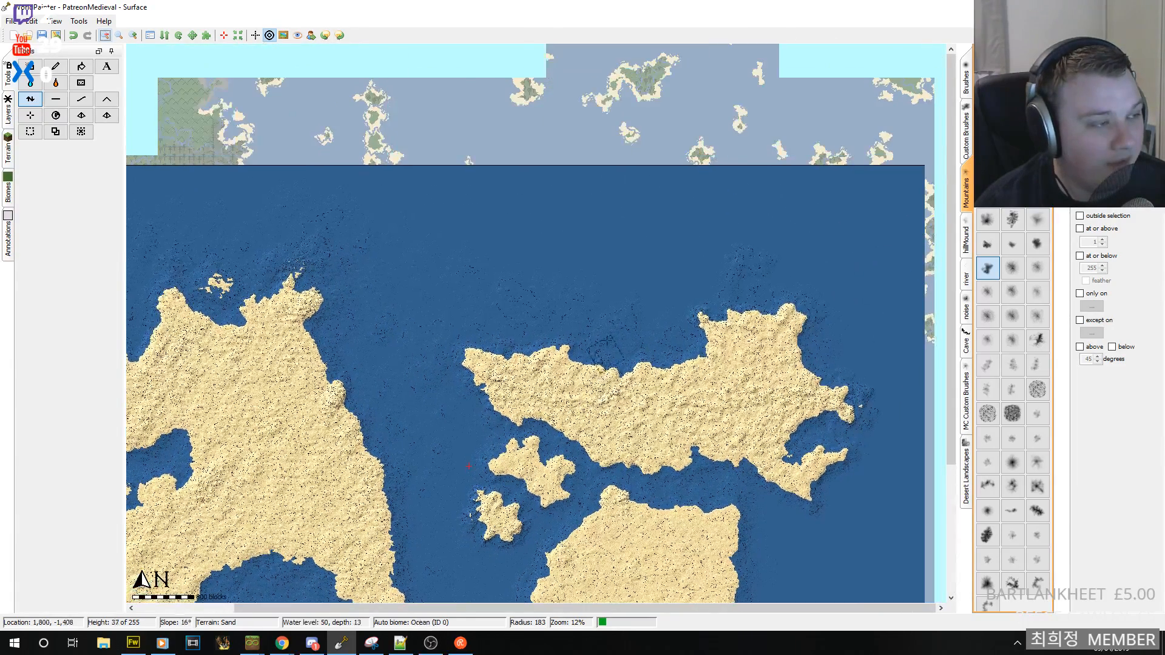
pyautogui.click(136, 35)
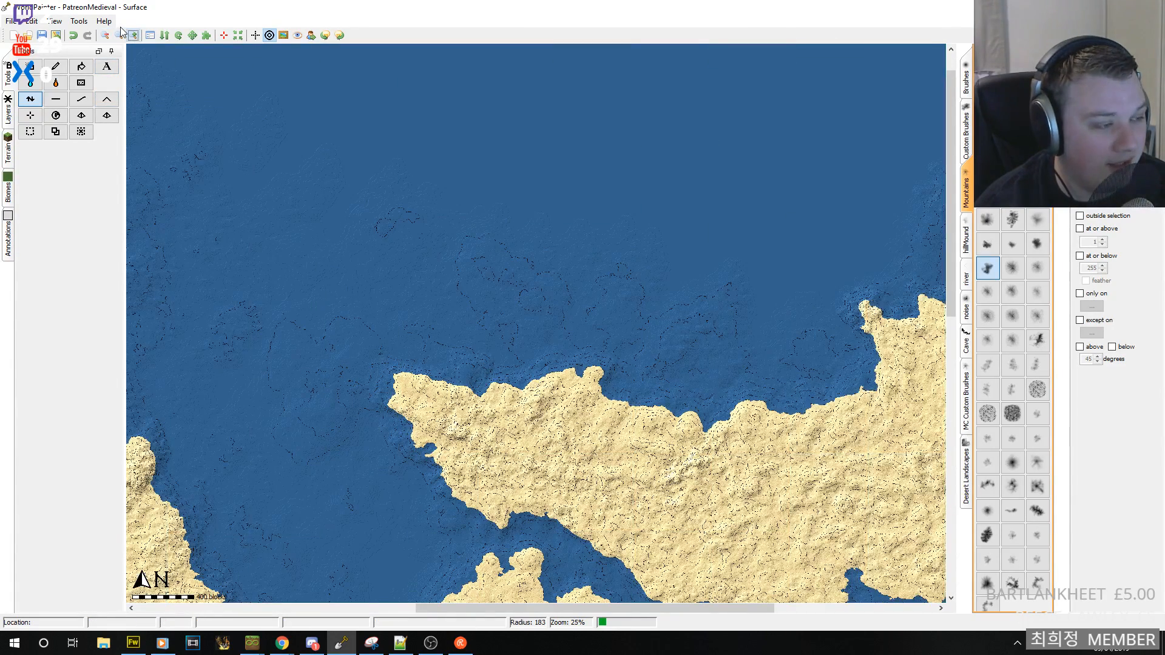
pyautogui.click(103, 36)
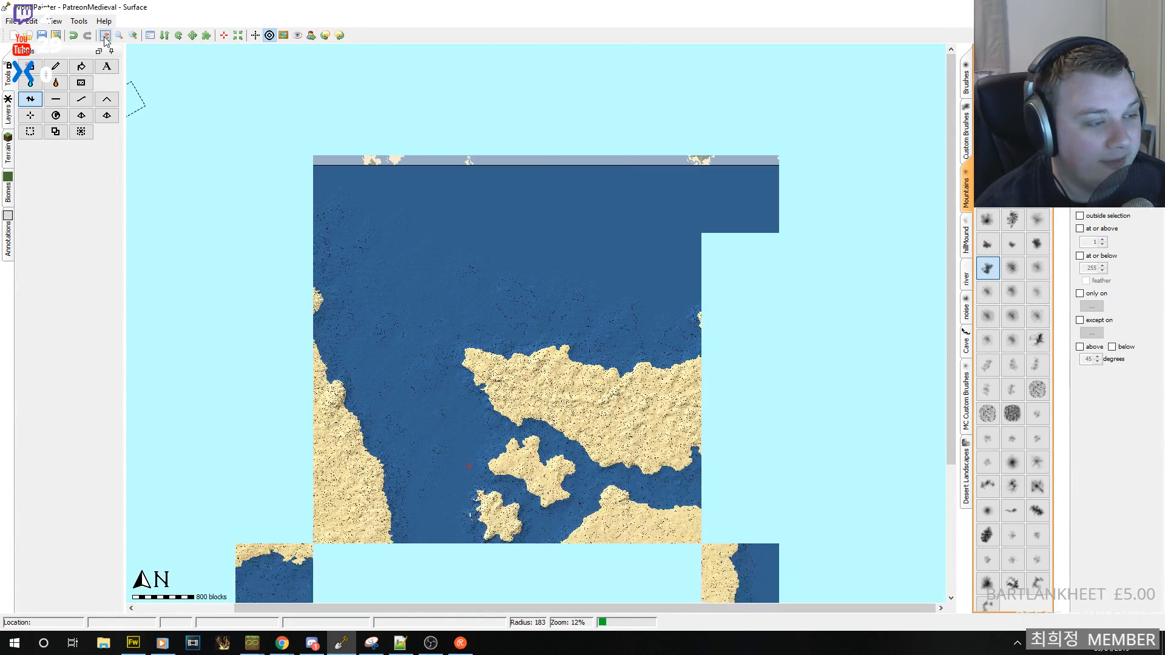
pyautogui.click(103, 35)
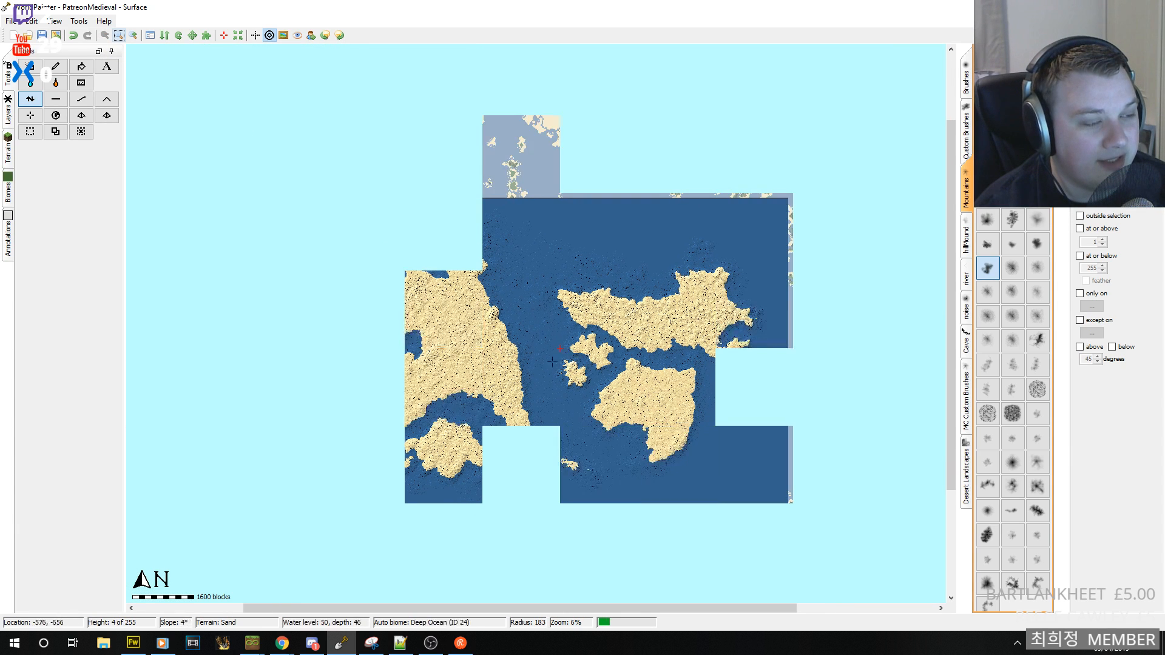
# - Run a global operation that fills all terrain at or above height 53 with Grass
pyautogui.click(32, 26)
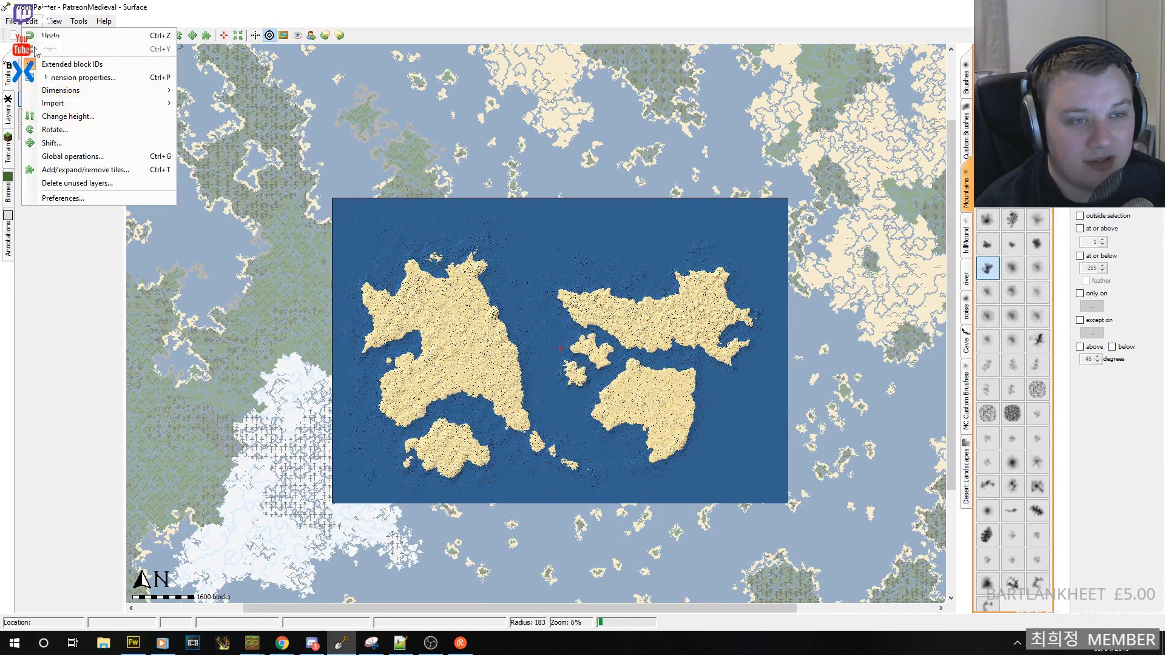
pyautogui.click(78, 156)
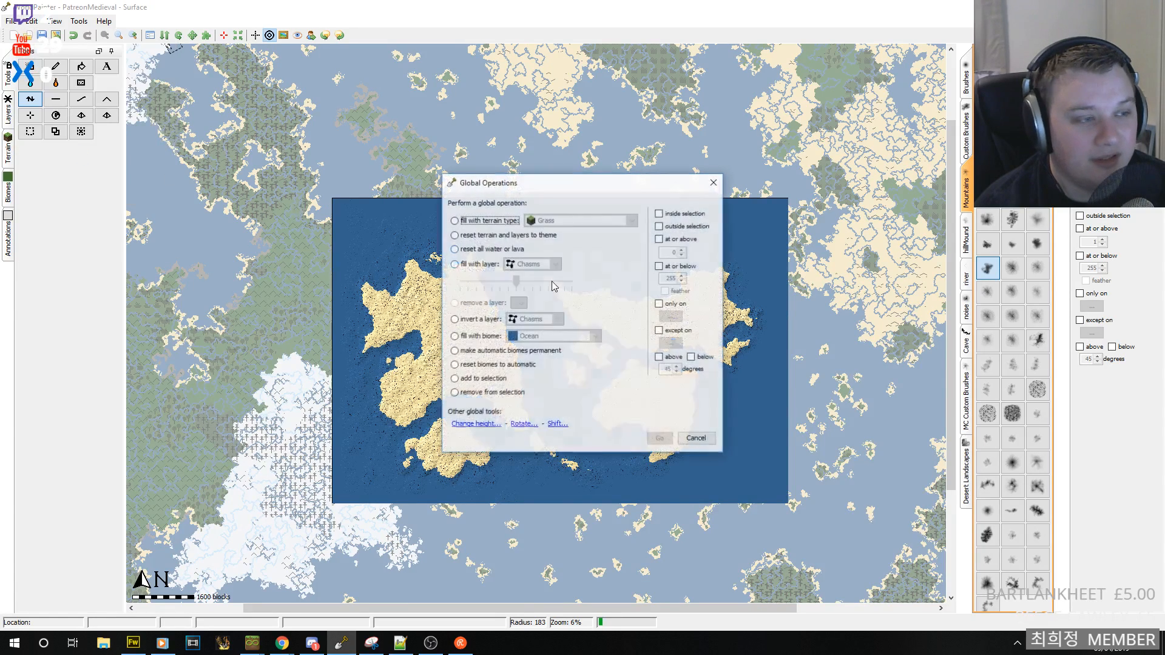
pyautogui.click(671, 239)
pyautogui.click(682, 249)
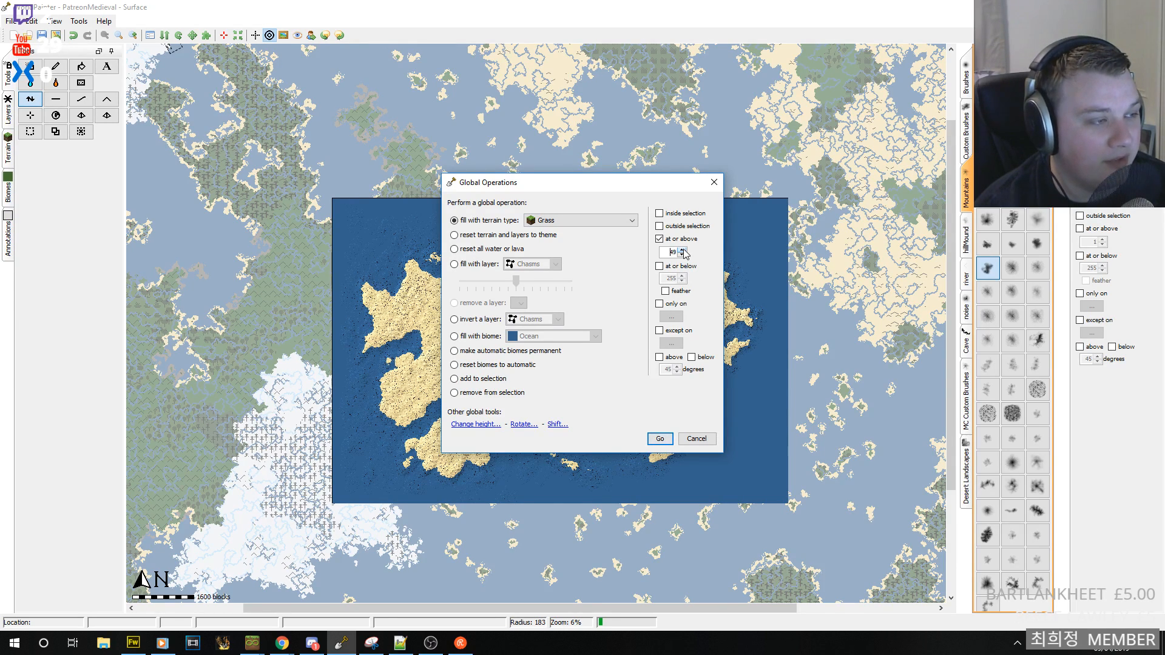
pyautogui.click(660, 438)
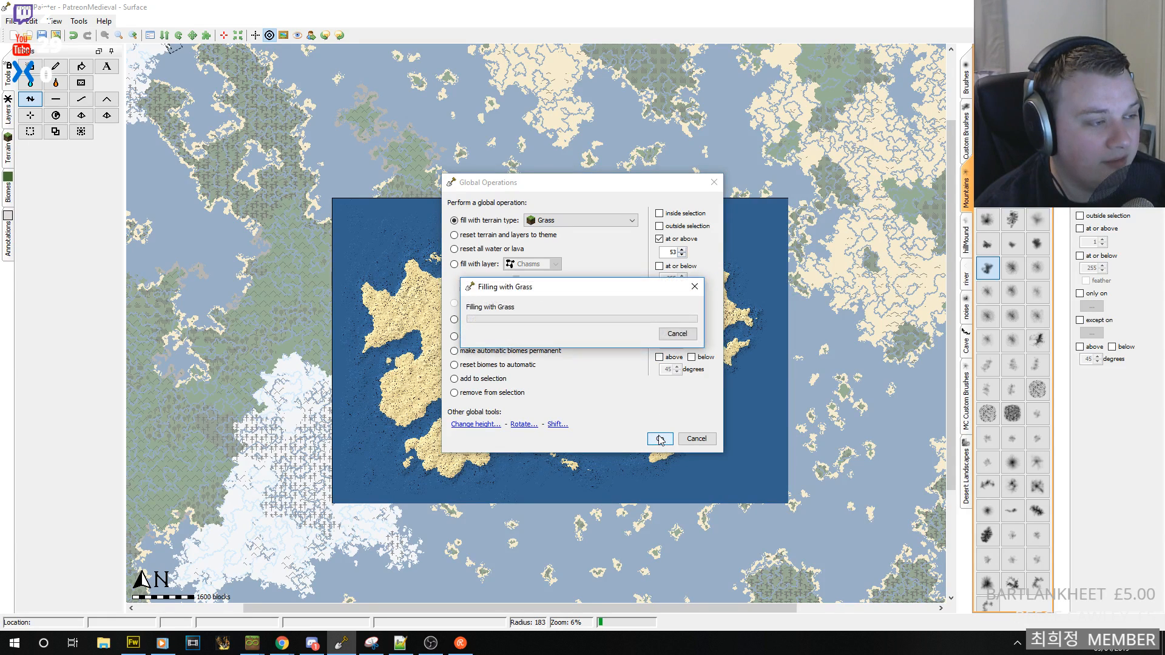
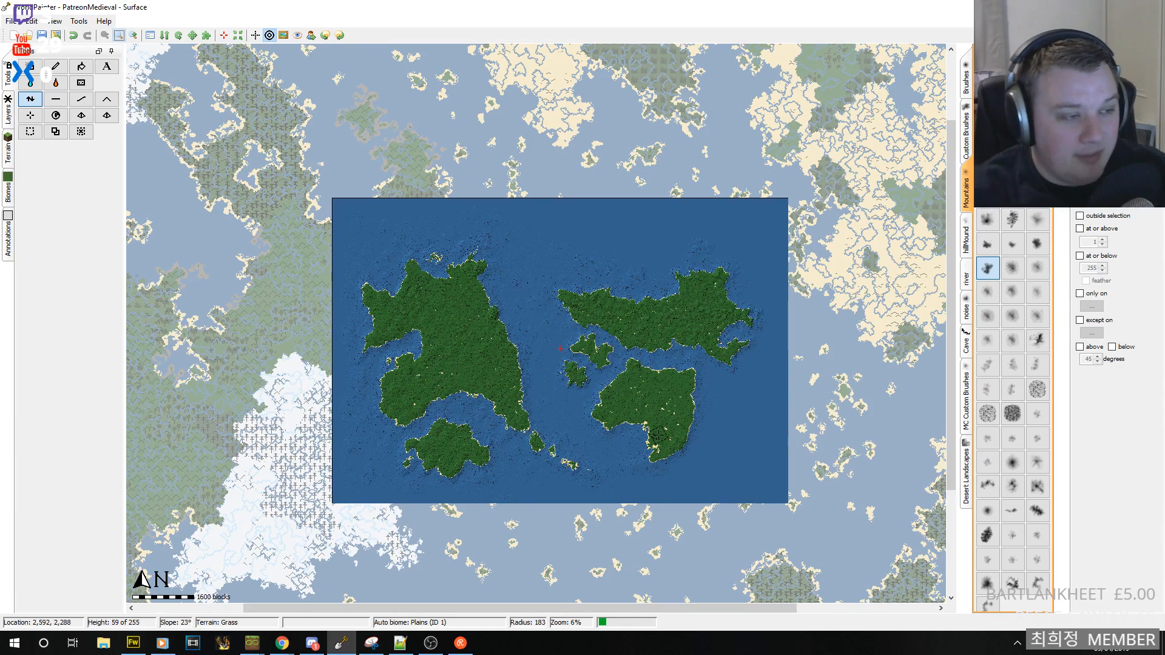
# - Raise a pointed sandy headland on the western landmass's eastern coast, varying the brush radius
pyautogui.click(134, 35)
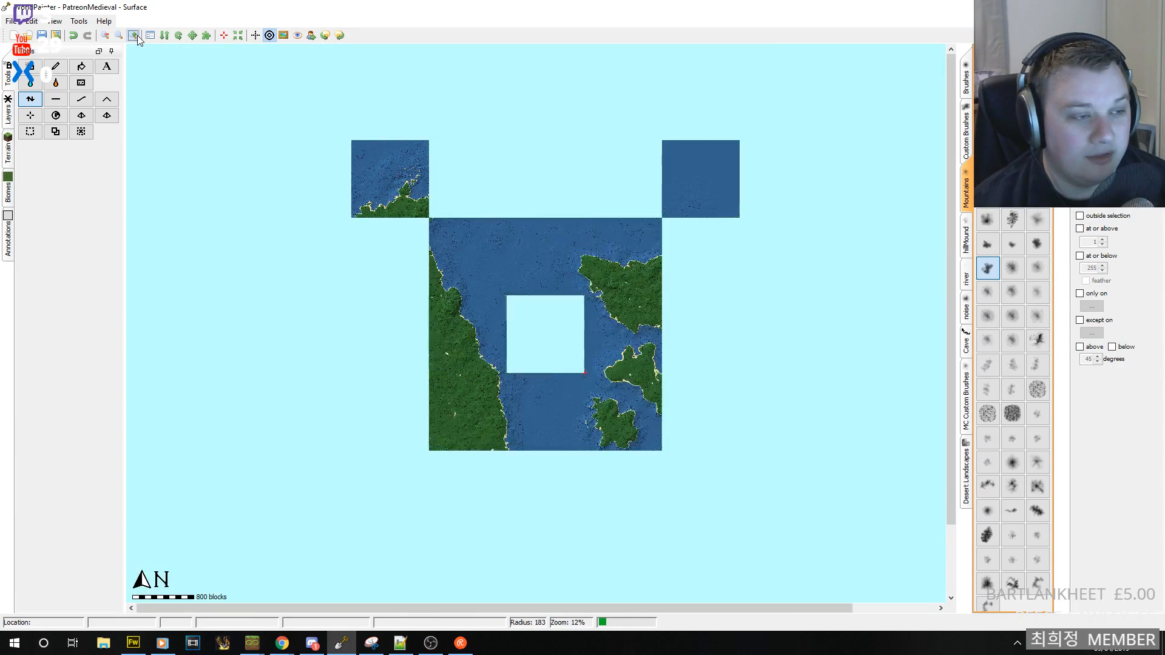
pyautogui.click(135, 36)
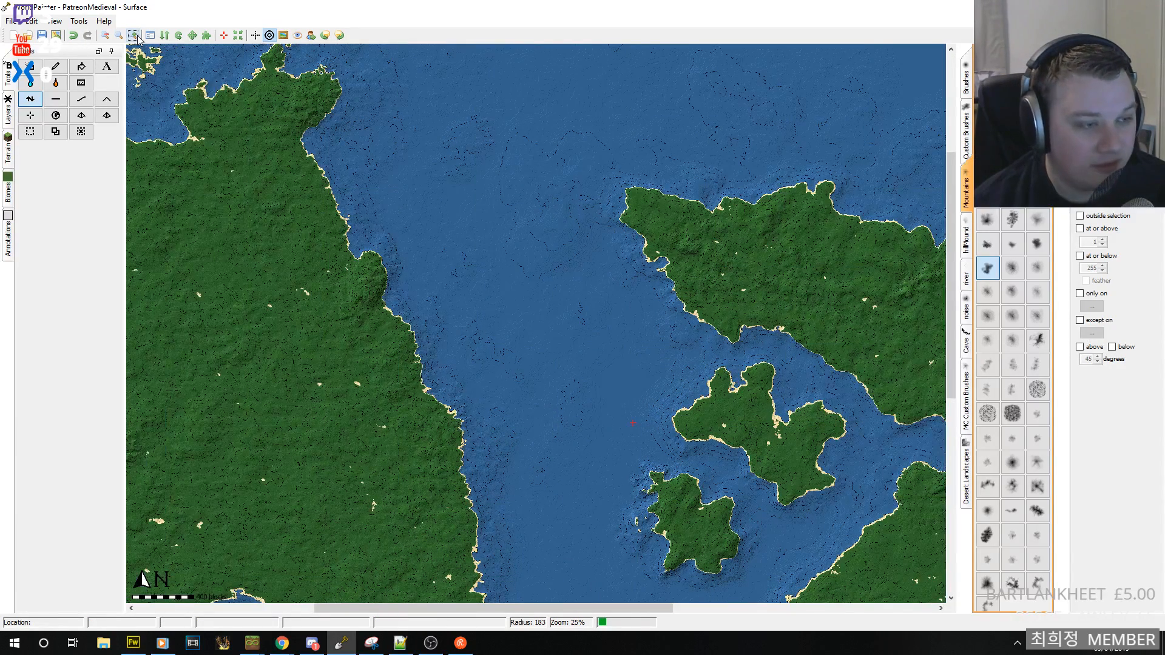
pyautogui.moveTo(468, 300); pyautogui.dragTo(673, 288, button='middle')
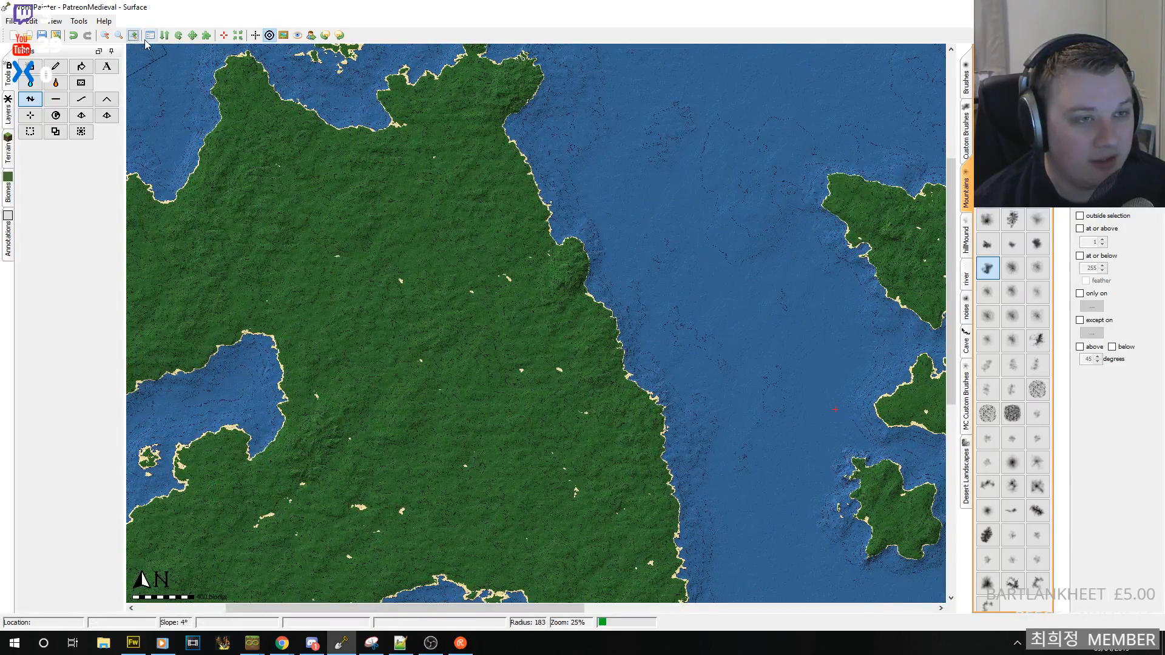
pyautogui.click(134, 35)
pyautogui.moveTo(513, 318); pyautogui.dragTo(386, 383, button='middle')
pyautogui.moveTo(510, 301)
pyautogui.mouseDown()
pyautogui.moveTo(563, 285)
pyautogui.moveTo(533, 284)
pyautogui.moveTo(543, 270)
pyautogui.moveTo(495, 257)
pyautogui.moveTo(517, 330)
pyautogui.moveTo(509, 359)
pyautogui.moveTo(549, 415)
pyautogui.mouseUp()
pyautogui.scroll(-5, 510, 361)
pyautogui.scroll(5, 552, 276)
pyautogui.moveTo(553, 273)
pyautogui.mouseDown()
pyautogui.moveTo(545, 206)
pyautogui.moveTo(481, 234)
pyautogui.moveTo(402, 222)
pyautogui.moveTo(525, 236)
pyautogui.mouseUp()
pyautogui.scroll(-6, 552, 239)
pyautogui.scroll(6, 564, 232)
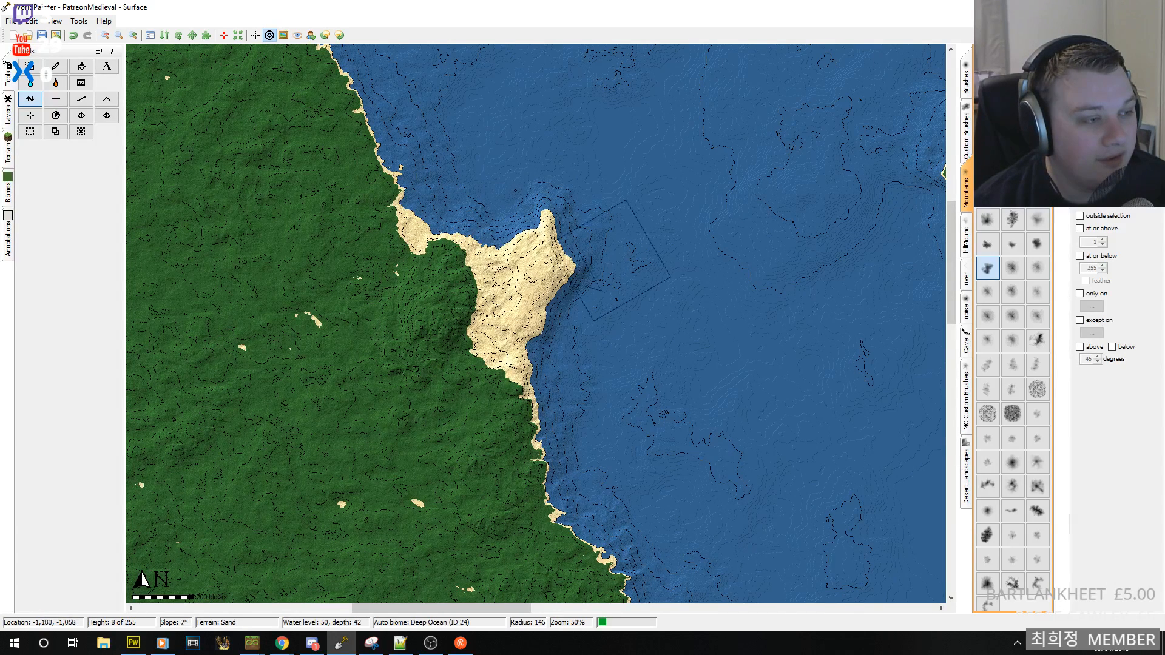
# - Extend the new headland eastward into the sea with additional ragged lobes
pyautogui.scroll(2, 587, 228)
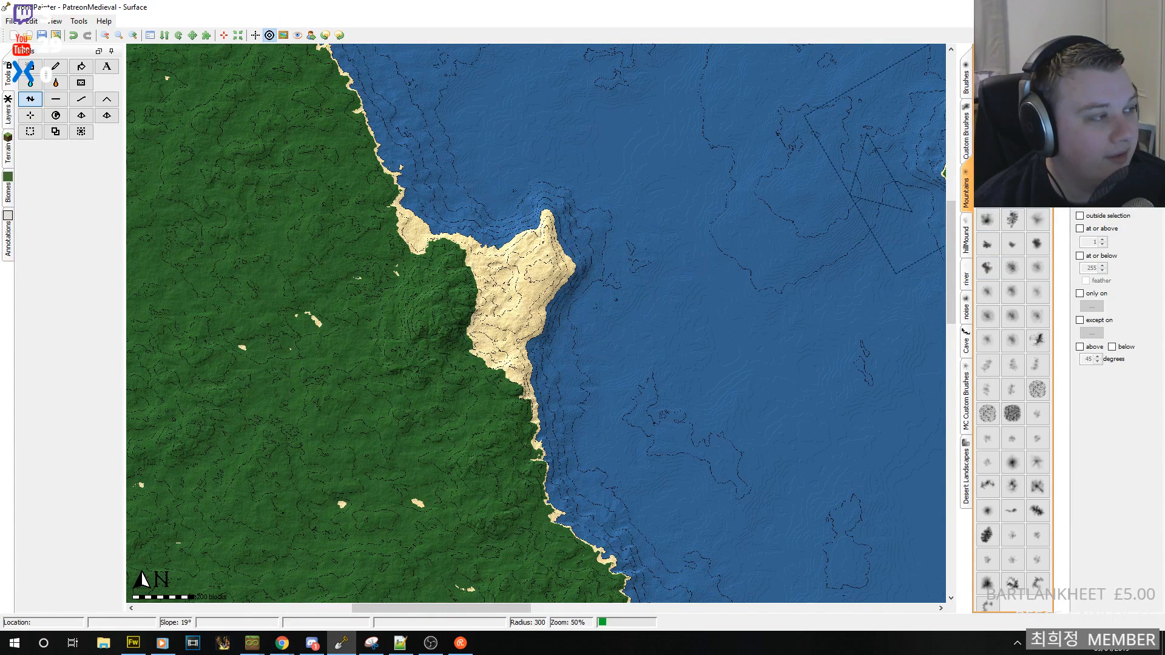
pyautogui.moveTo(599, 249)
pyautogui.mouseDown()
pyautogui.moveTo(591, 260)
pyautogui.moveTo(605, 181)
pyautogui.moveTo(609, 300)
pyautogui.moveTo(586, 290)
pyautogui.moveTo(569, 324)
pyautogui.moveTo(612, 321)
pyautogui.mouseUp()
pyautogui.scroll(-4, 597, 253)
pyautogui.scroll(-3, 582, 321)
pyautogui.moveTo(712, 296); pyautogui.dragTo(556, 350, button='middle')
# - Examine the coastlines of the western, southeastern and northeastern landmasses at 12% zoom
pyautogui.click(106, 36)
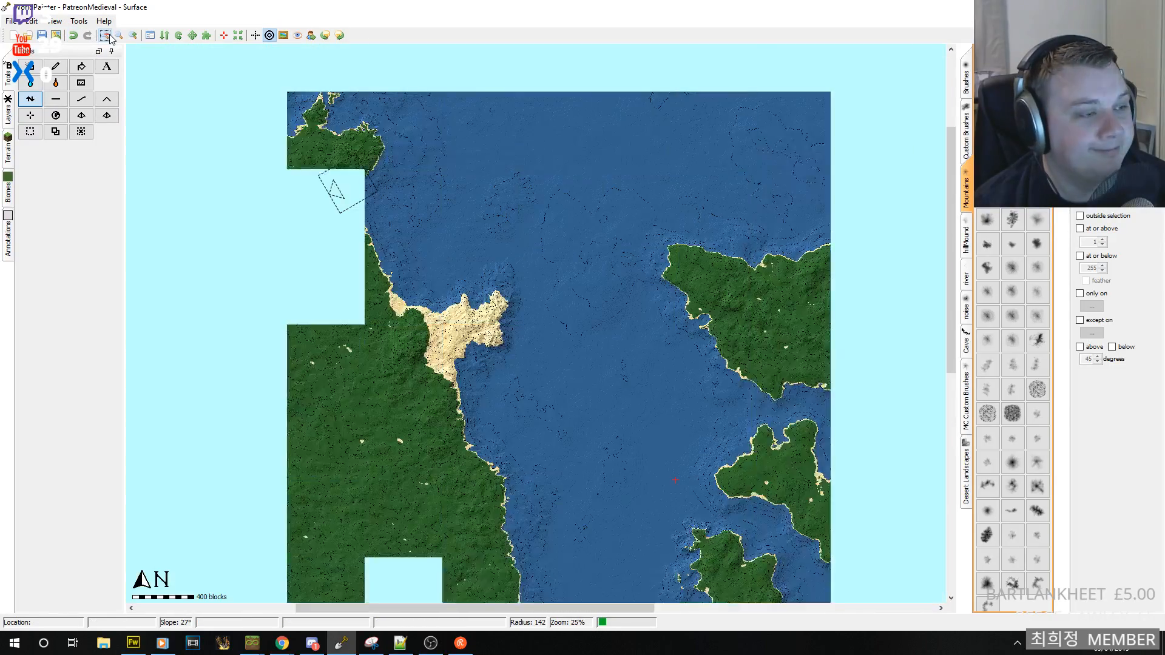
pyautogui.moveTo(565, 433); pyautogui.dragTo(677, 293, button='middle')
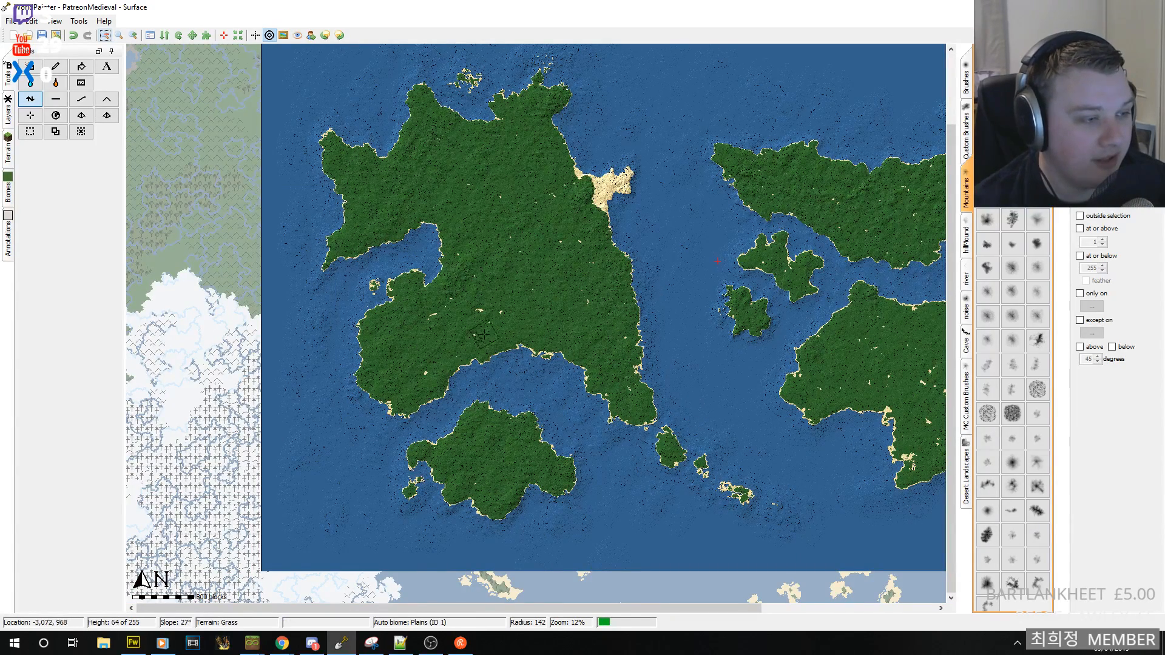
pyautogui.moveTo(717, 261)
pyautogui.mouseDown(button='middle')
pyautogui.moveTo(692, 243)
pyautogui.moveTo(500, 215)
pyautogui.mouseUp(button='middle')
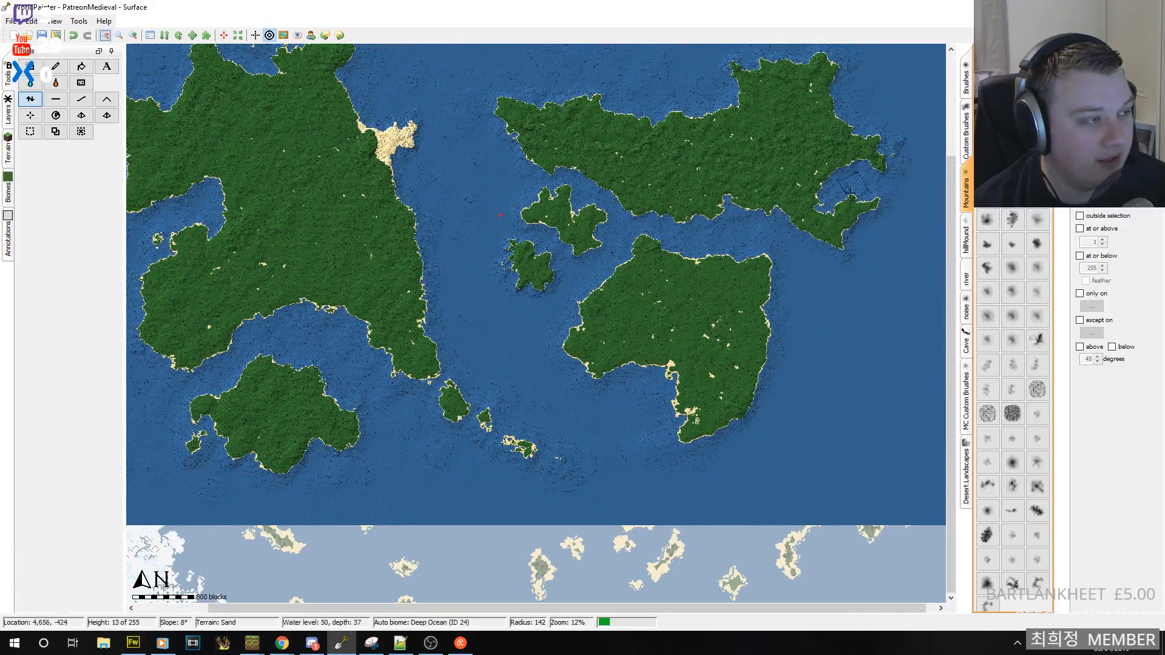
pyautogui.moveTo(716, 325); pyautogui.dragTo(707, 552, button='middle')
pyautogui.moveTo(672, 402); pyautogui.dragTo(548, 348, button='middle')
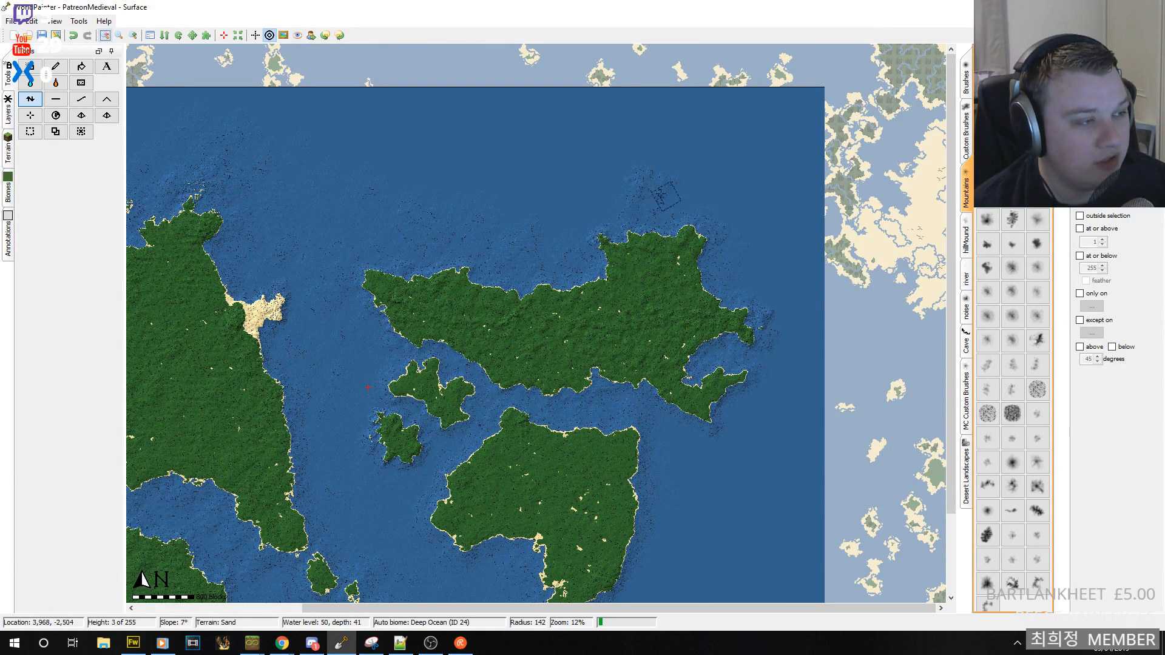
pyautogui.moveTo(645, 356); pyautogui.dragTo(581, 363, button='middle')
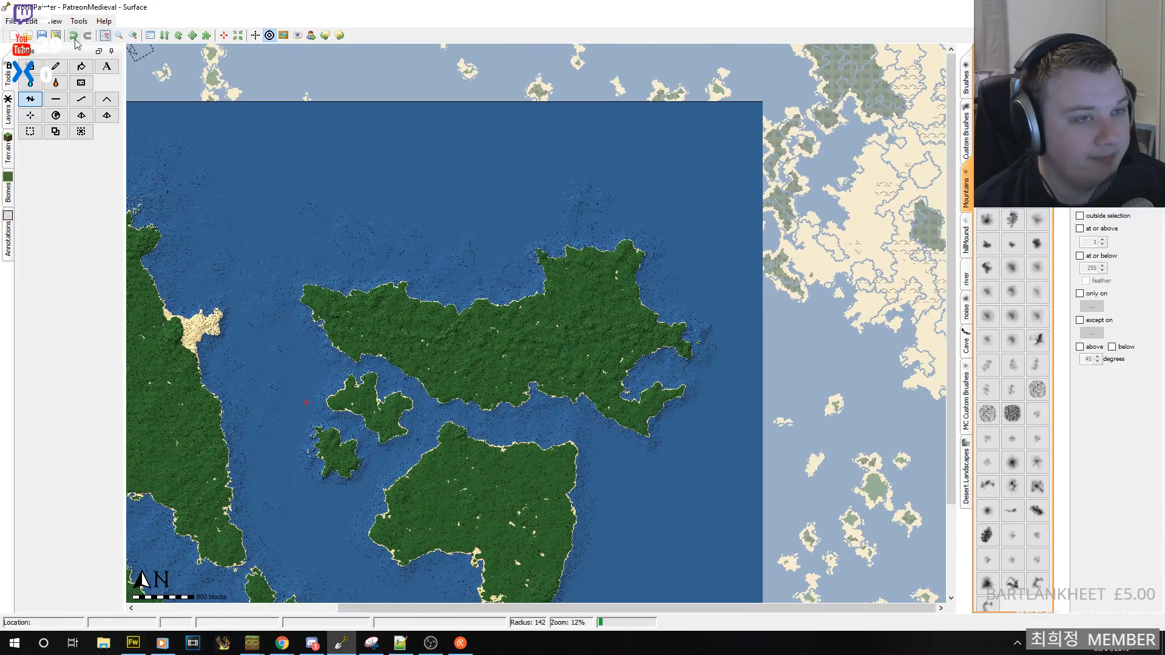
# - Save the PatreonMedieval world
pyautogui.click(137, 40)
pyautogui.moveTo(793, 228); pyautogui.dragTo(757, 462, button='middle')
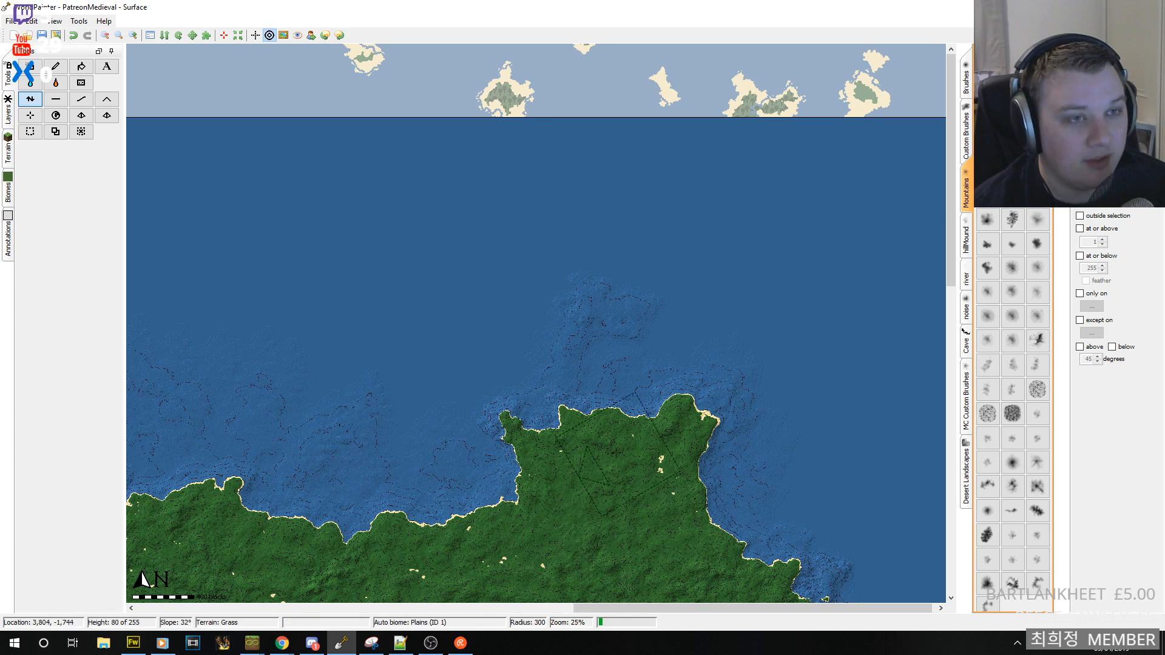
pyautogui.click(41, 35)
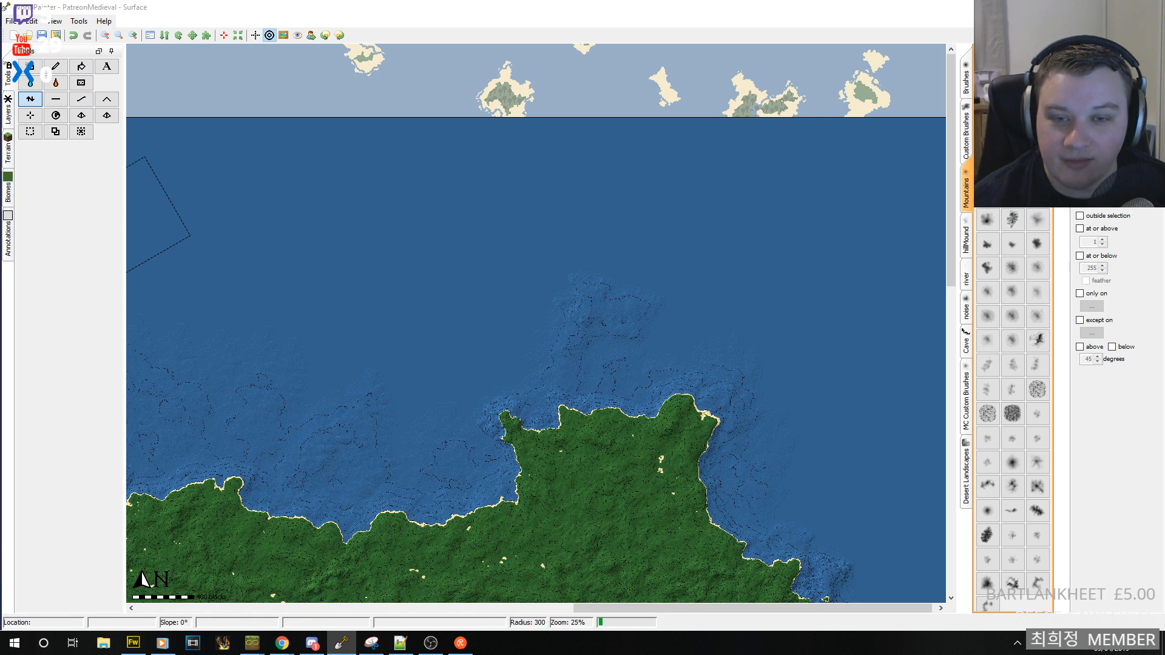
# - Raise a narrow sandy peninsula running northeast from the northeastern landmass's northern corner, varying the brush radius
pyautogui.moveTo(564, 423); pyautogui.dragTo(594, 227, button='middle')
pyautogui.click(119, 35)
pyautogui.moveTo(594, 229)
pyautogui.mouseDown()
pyautogui.moveTo(650, 199)
pyautogui.moveTo(655, 166)
pyautogui.moveTo(643, 167)
pyautogui.moveTo(660, 116)
pyautogui.mouseUp()
pyautogui.moveTo(646, 129); pyautogui.dragTo(736, 305, button='middle')
pyautogui.scroll(-3, 728, 313)
pyautogui.moveTo(766, 280)
pyautogui.mouseDown()
pyautogui.moveTo(775, 272)
pyautogui.moveTo(798, 298)
pyautogui.mouseUp()
pyautogui.moveTo(750, 312)
pyautogui.mouseDown(button='middle')
pyautogui.moveTo(461, 276)
pyautogui.moveTo(392, 286)
pyautogui.mouseUp(button='middle')
pyautogui.moveTo(417, 291)
pyautogui.mouseDown()
pyautogui.moveTo(434, 299)
pyautogui.moveTo(410, 285)
pyautogui.moveTo(482, 219)
pyautogui.mouseUp()
pyautogui.scroll(5, 481, 221)
pyautogui.scroll(-9, 481, 220)
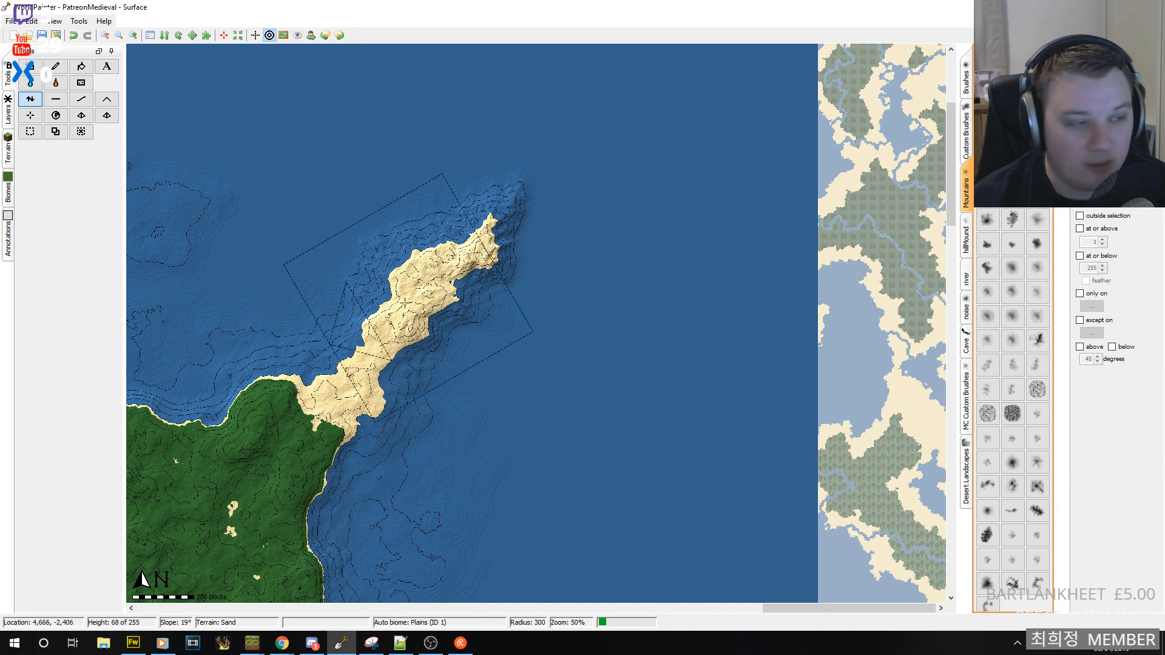
# - Widen the peninsula's northern tip and raise a low sandbar in the sea west of it with a radius 300 brush
pyautogui.moveTo(470, 223); pyautogui.dragTo(722, 290, button='middle')
pyautogui.moveTo(696, 291); pyautogui.dragTo(616, 276)
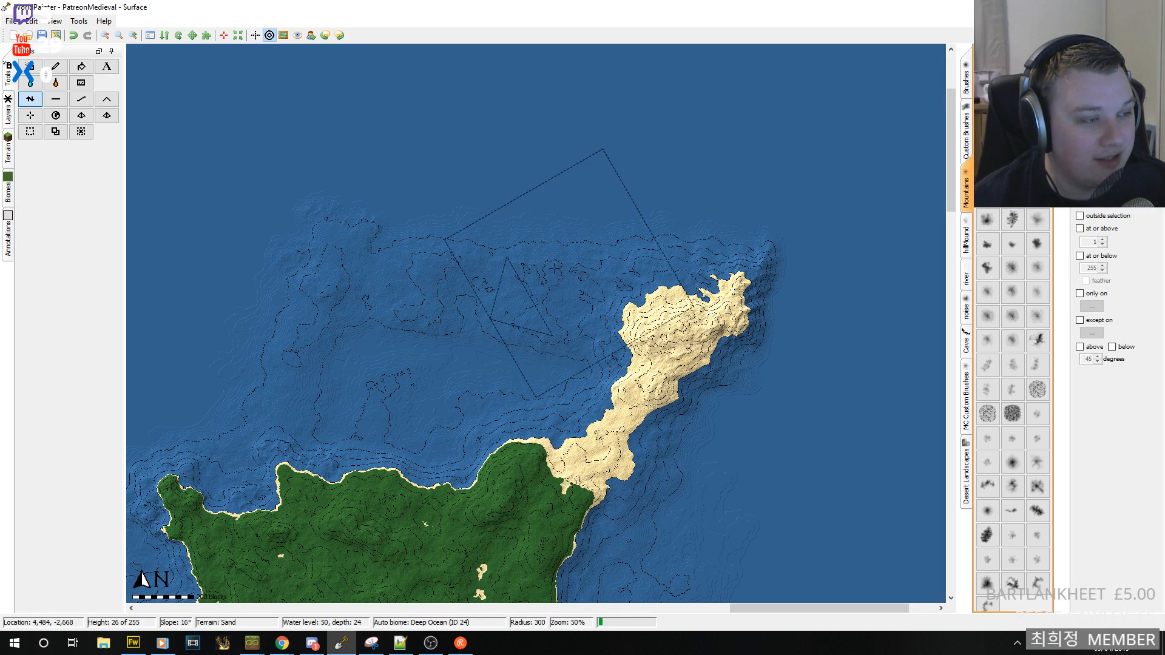
pyautogui.moveTo(501, 301); pyautogui.dragTo(591, 434, button='middle')
pyautogui.moveTo(537, 311)
pyautogui.mouseDown(button='middle')
pyautogui.moveTo(566, 364)
pyautogui.moveTo(519, 295)
pyautogui.mouseUp(button='middle')
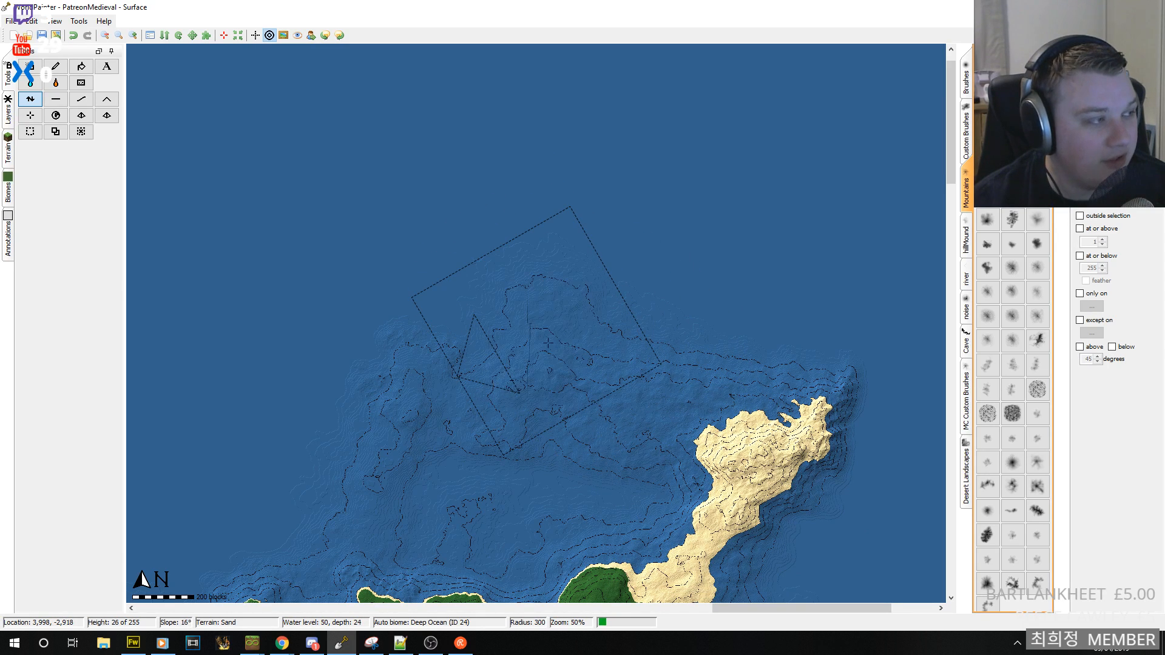
pyautogui.click(562, 364)
pyautogui.moveTo(663, 402); pyautogui.dragTo(622, 370)
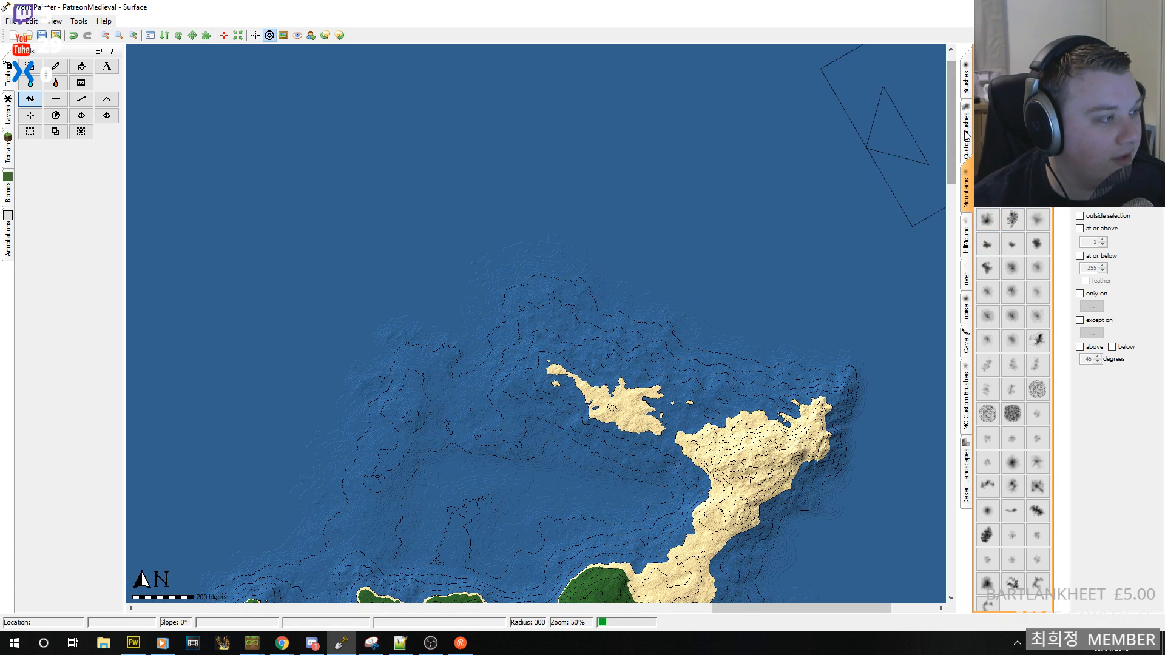
pyautogui.click(968, 239)
pyautogui.click(965, 304)
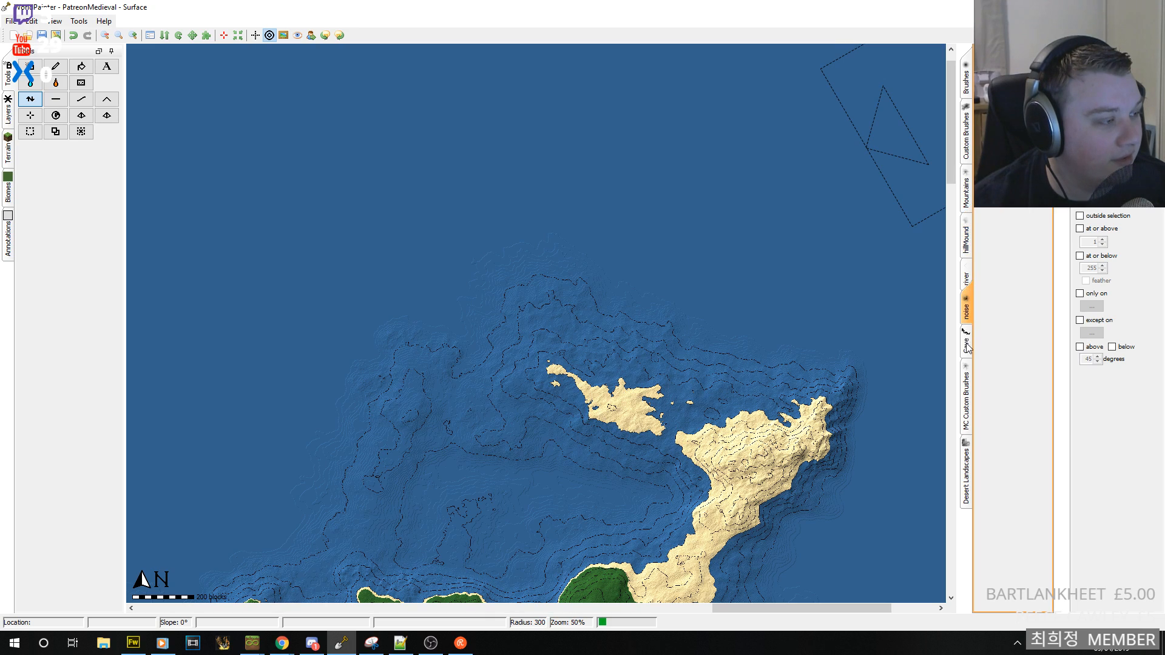
pyautogui.click(966, 401)
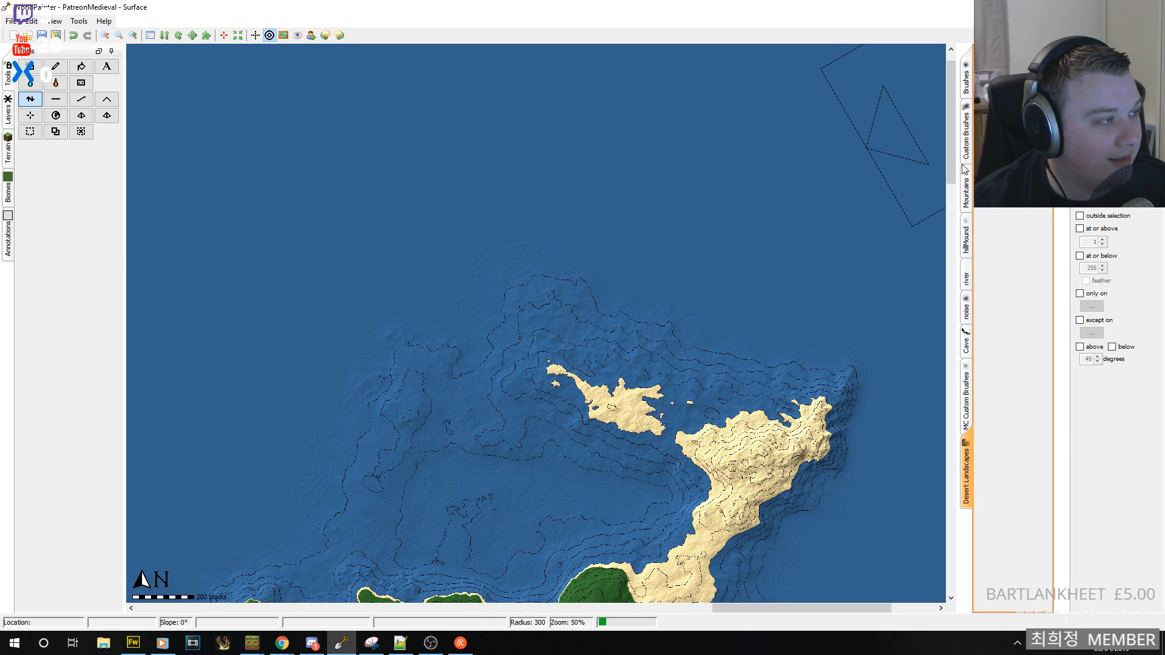
pyautogui.click(967, 118)
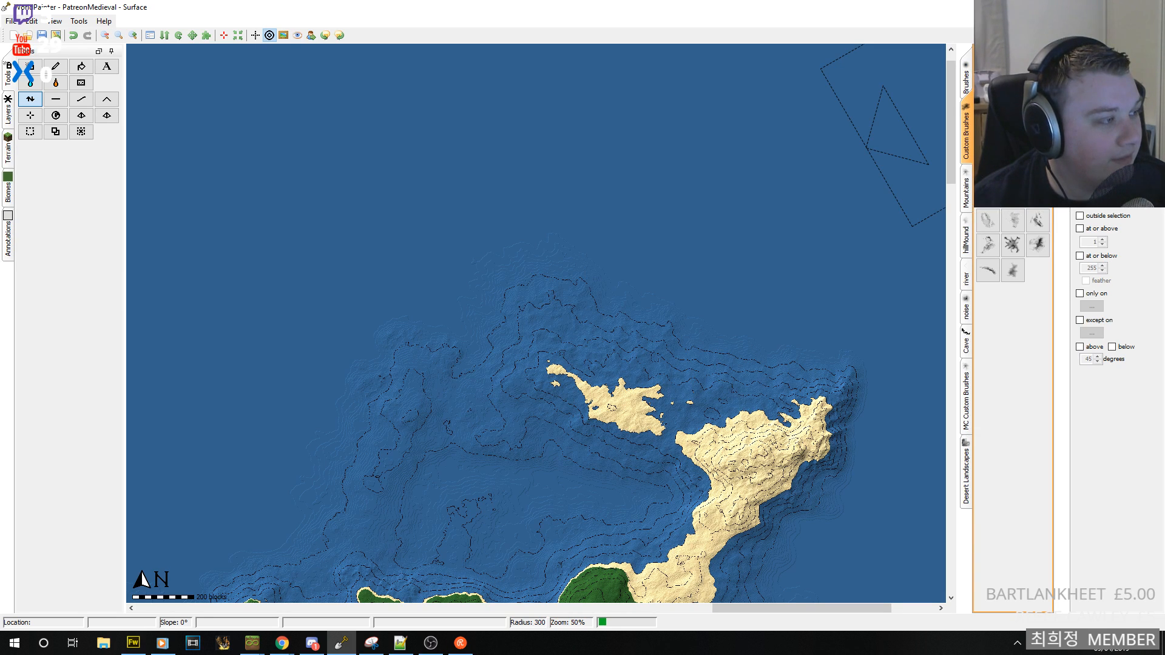
pyautogui.click(966, 188)
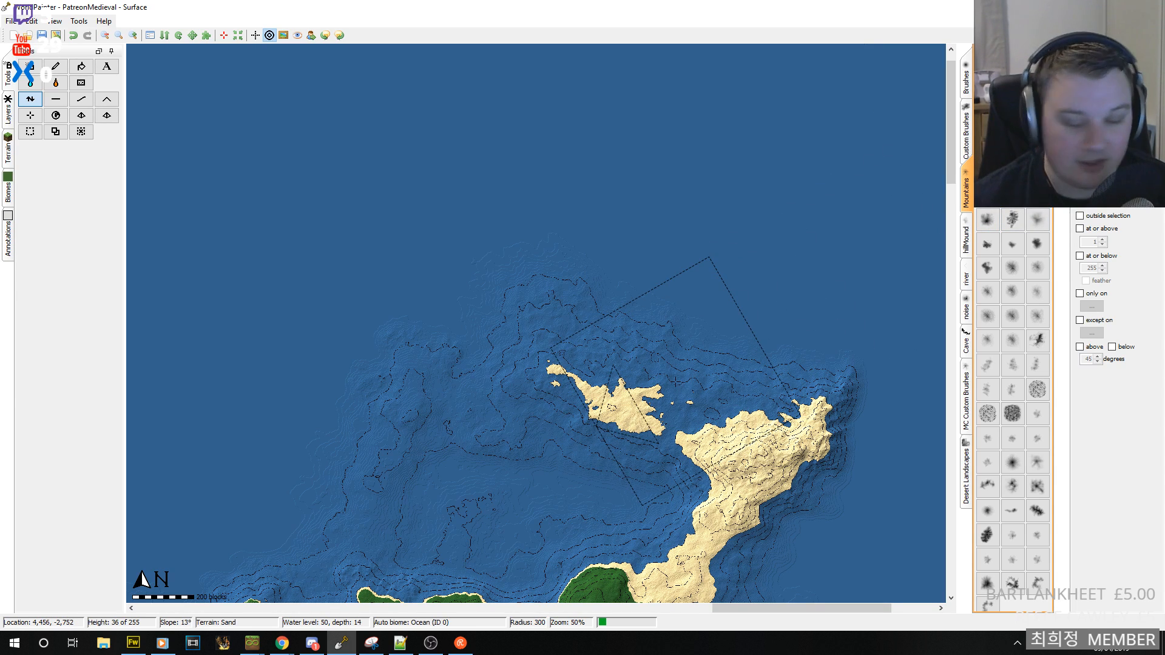
# - Build the sandbar into a long curved arm of land stretching west from the peninsula's tip
pyautogui.moveTo(678, 385)
pyautogui.mouseDown()
pyautogui.moveTo(689, 392)
pyautogui.moveTo(701, 341)
pyautogui.moveTo(641, 327)
pyautogui.moveTo(584, 335)
pyautogui.moveTo(566, 364)
pyautogui.moveTo(516, 366)
pyautogui.moveTo(564, 382)
pyautogui.mouseUp()
pyautogui.moveTo(650, 466); pyautogui.dragTo(762, 346, button='middle')
pyautogui.moveTo(770, 366)
pyautogui.mouseDown()
pyautogui.moveTo(690, 260)
pyautogui.moveTo(625, 209)
pyautogui.moveTo(593, 212)
pyautogui.moveTo(577, 185)
pyautogui.moveTo(529, 248)
pyautogui.moveTo(344, 319)
pyautogui.moveTo(406, 308)
pyautogui.moveTo(472, 258)
pyautogui.moveTo(369, 184)
pyautogui.moveTo(473, 165)
pyautogui.moveTo(318, 213)
pyautogui.moveTo(350, 214)
pyautogui.moveTo(436, 259)
pyautogui.moveTo(381, 242)
pyautogui.moveTo(481, 261)
pyautogui.moveTo(341, 218)
pyautogui.mouseUp()
# - Raise a southward spur and a small islet in the bay below the middle of the curved arm
pyautogui.keyDown('alt'); pyautogui.scroll(-4, 338, 211); pyautogui.keyUp('alt')
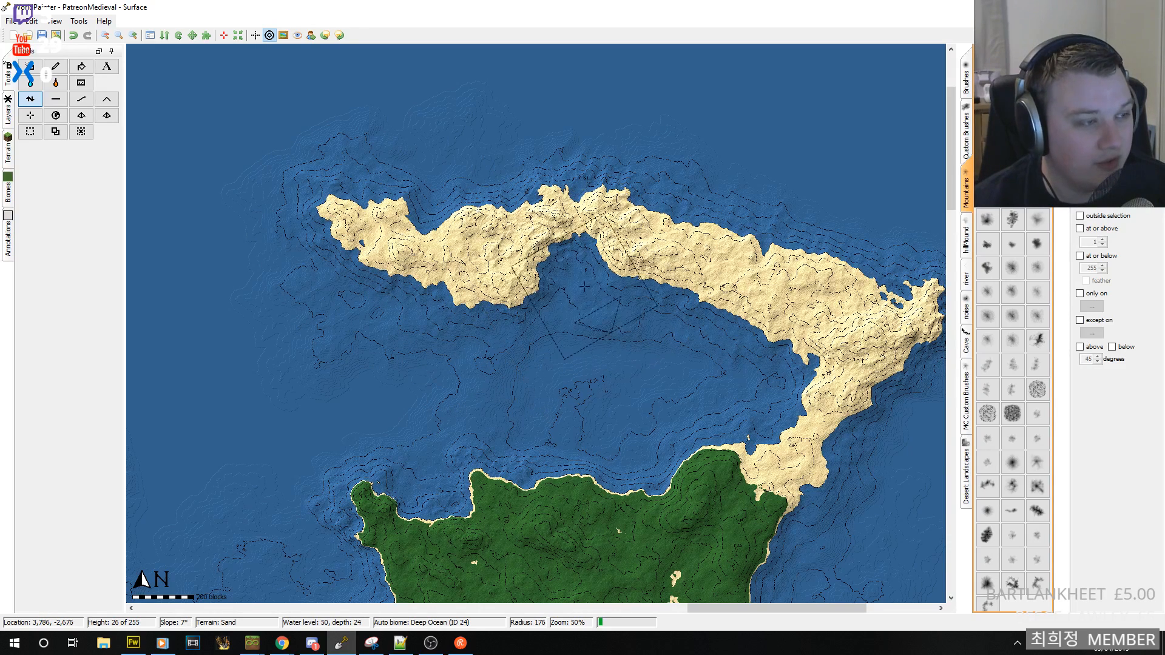
pyautogui.moveTo(575, 265)
pyautogui.mouseDown()
pyautogui.moveTo(576, 310)
pyautogui.moveTo(521, 369)
pyautogui.moveTo(532, 380)
pyautogui.moveTo(506, 409)
pyautogui.mouseUp()
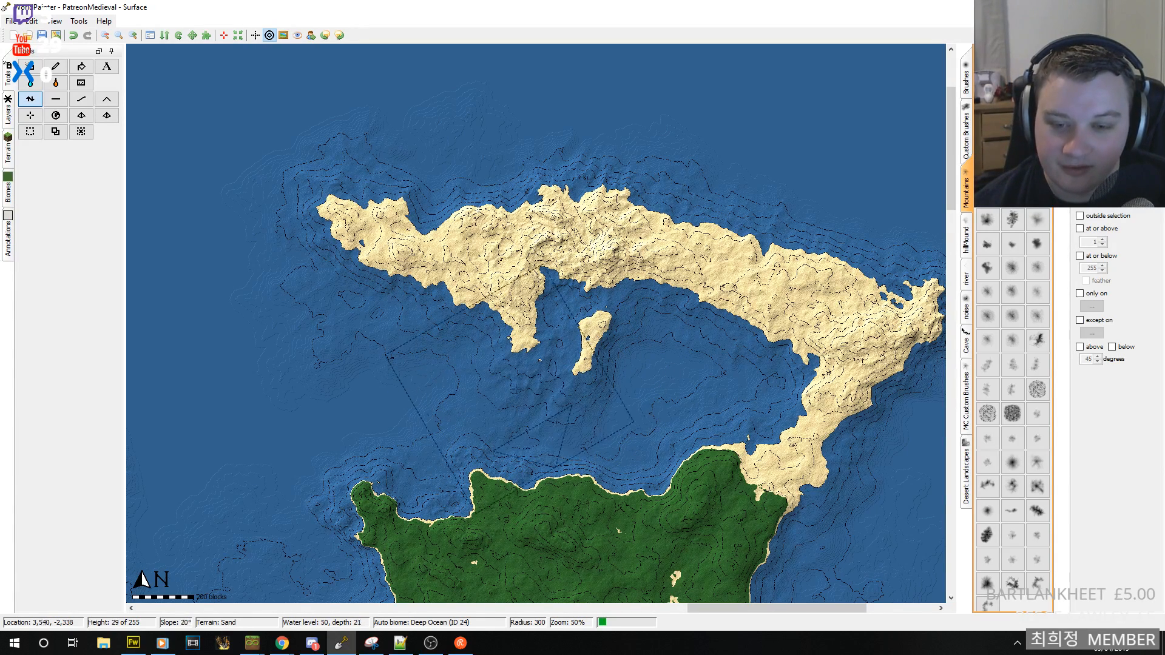
pyautogui.moveTo(504, 388); pyautogui.dragTo(484, 362, button='middle')
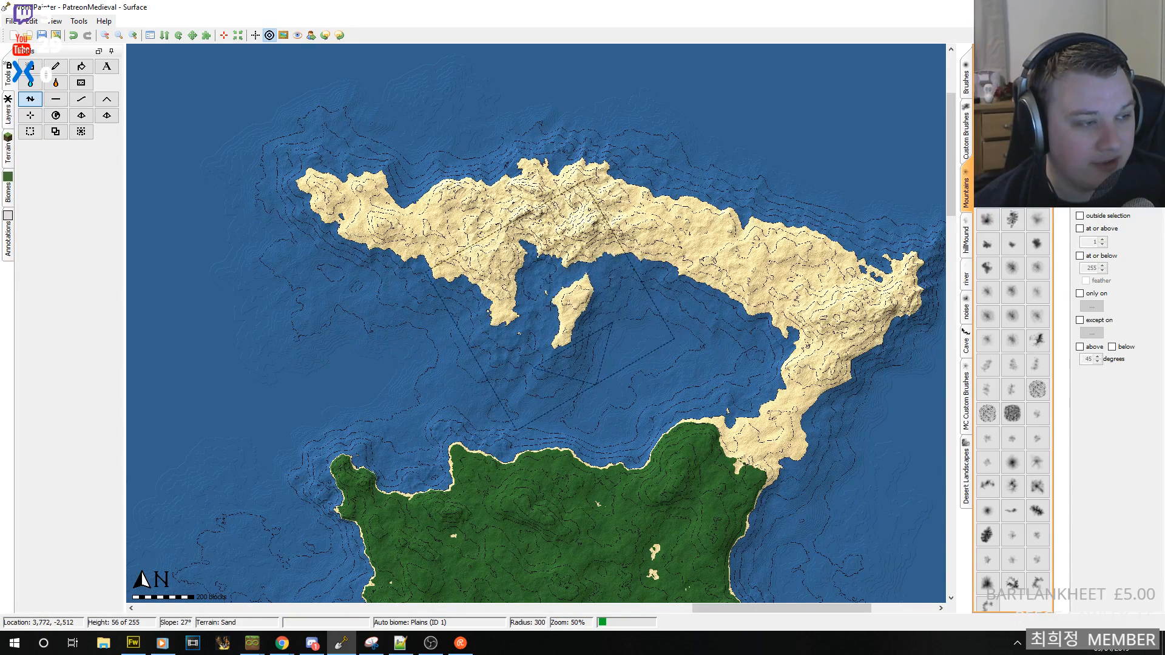
# - Fill the bay between the curved sandy arm and the grassy coast below it with raised land, reducing the brush radius to 176
pyautogui.moveTo(535, 299); pyautogui.dragTo(572, 301)
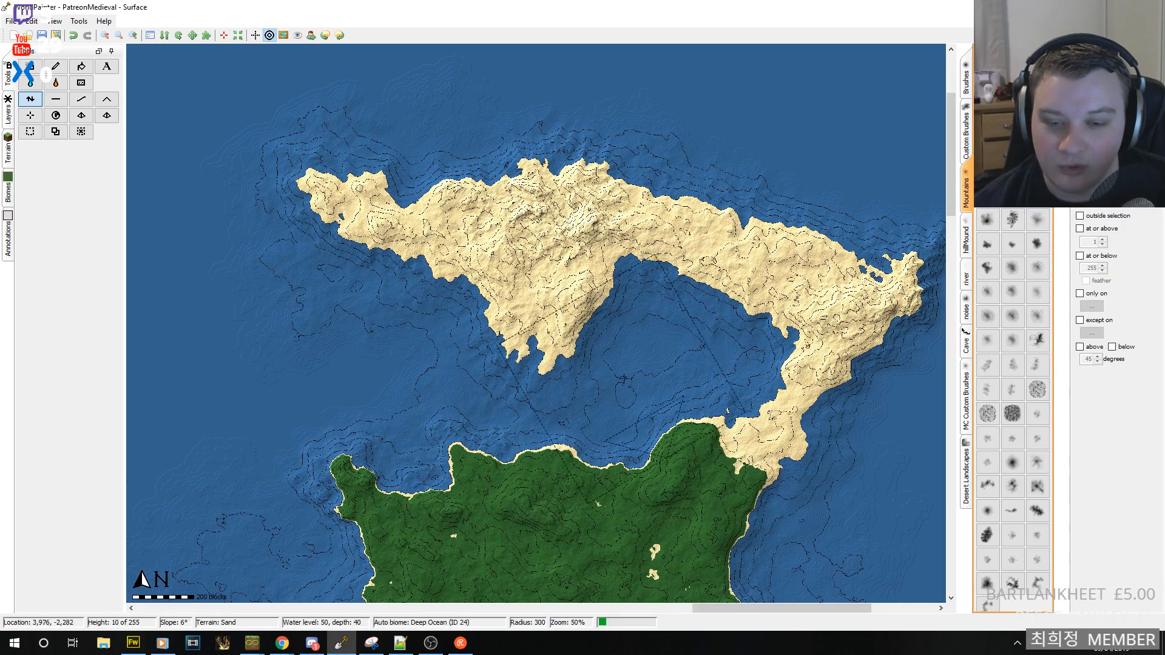
pyautogui.moveTo(574, 412)
pyautogui.mouseDown()
pyautogui.moveTo(595, 395)
pyautogui.moveTo(662, 425)
pyautogui.moveTo(653, 414)
pyautogui.moveTo(625, 446)
pyautogui.moveTo(582, 431)
pyautogui.mouseUp()
pyautogui.moveTo(597, 340); pyautogui.dragTo(446, 274, button='middle')
pyautogui.moveTo(486, 221)
pyautogui.mouseDown()
pyautogui.moveTo(510, 255)
pyautogui.moveTo(576, 289)
pyautogui.moveTo(589, 313)
pyautogui.moveTo(601, 267)
pyautogui.moveTo(577, 248)
pyautogui.moveTo(528, 286)
pyautogui.mouseUp()
pyautogui.moveTo(473, 252)
pyautogui.mouseDown()
pyautogui.moveTo(455, 244)
pyautogui.moveTo(514, 249)
pyautogui.mouseUp()
pyautogui.scroll(-5, 568, 261)
pyautogui.moveTo(600, 275); pyautogui.dragTo(574, 285)
pyautogui.moveTo(450, 277); pyautogui.dragTo(494, 283)
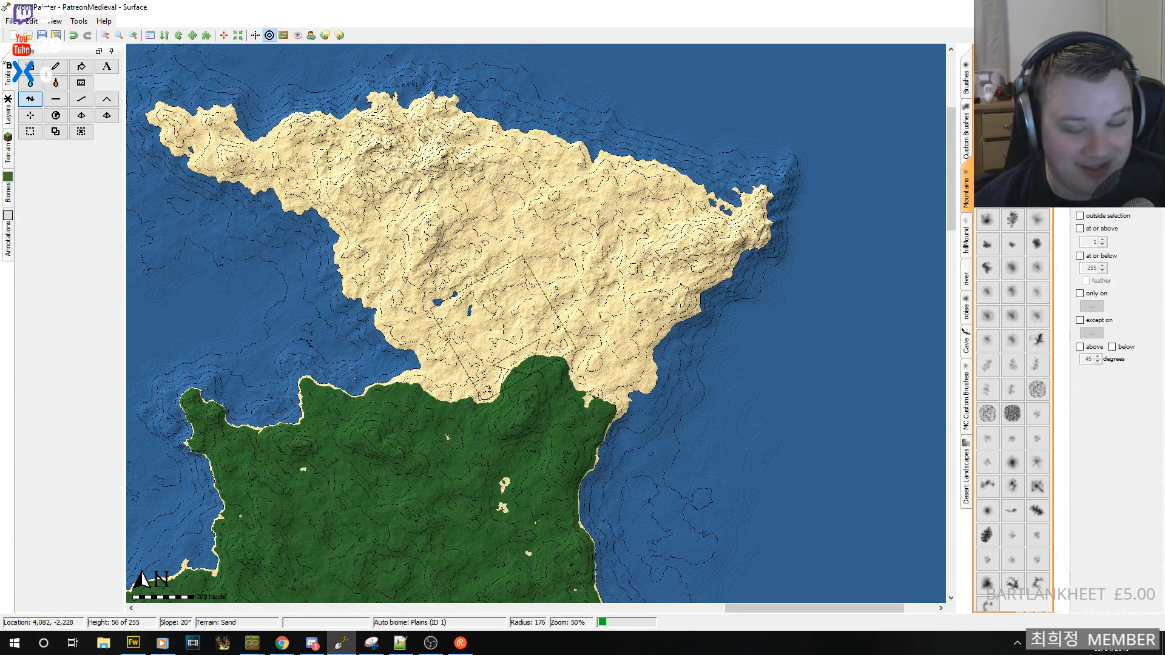
pyautogui.moveTo(404, 292)
pyautogui.mouseDown()
pyautogui.moveTo(412, 302)
pyautogui.moveTo(394, 305)
pyautogui.mouseUp()
# - Extend the new sandy land southwest until it reaches the small grassy headland on the western coast, varying the brush radius
pyautogui.moveTo(343, 317); pyautogui.dragTo(596, 295, button='middle')
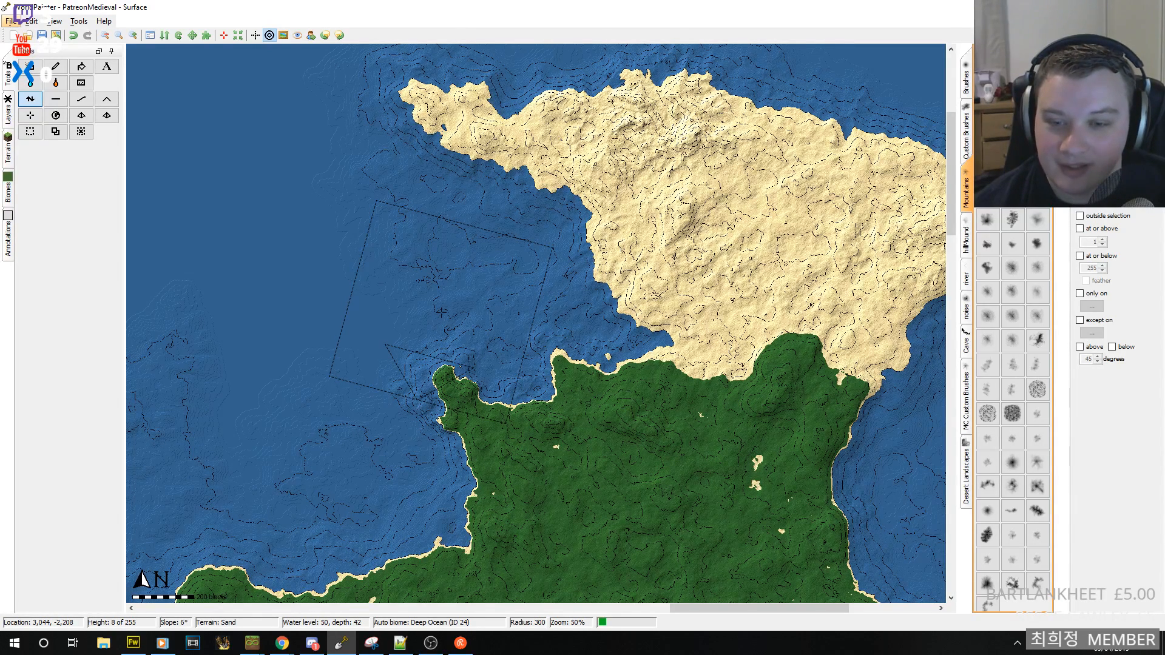
pyautogui.moveTo(633, 329); pyautogui.dragTo(633, 330)
pyautogui.moveTo(477, 299)
pyautogui.mouseDown()
pyautogui.moveTo(506, 362)
pyautogui.moveTo(487, 365)
pyautogui.moveTo(547, 273)
pyautogui.moveTo(397, 185)
pyautogui.moveTo(376, 201)
pyautogui.moveTo(357, 244)
pyautogui.moveTo(400, 260)
pyautogui.moveTo(563, 233)
pyautogui.moveTo(432, 165)
pyautogui.mouseUp()
pyautogui.scroll(5, 562, 233)
pyautogui.moveTo(429, 245); pyautogui.dragTo(755, 242, button='middle')
# - Raise a sandy strip along the southern shore of the large northern bay with a radius 300 brush
pyautogui.click(103, 36)
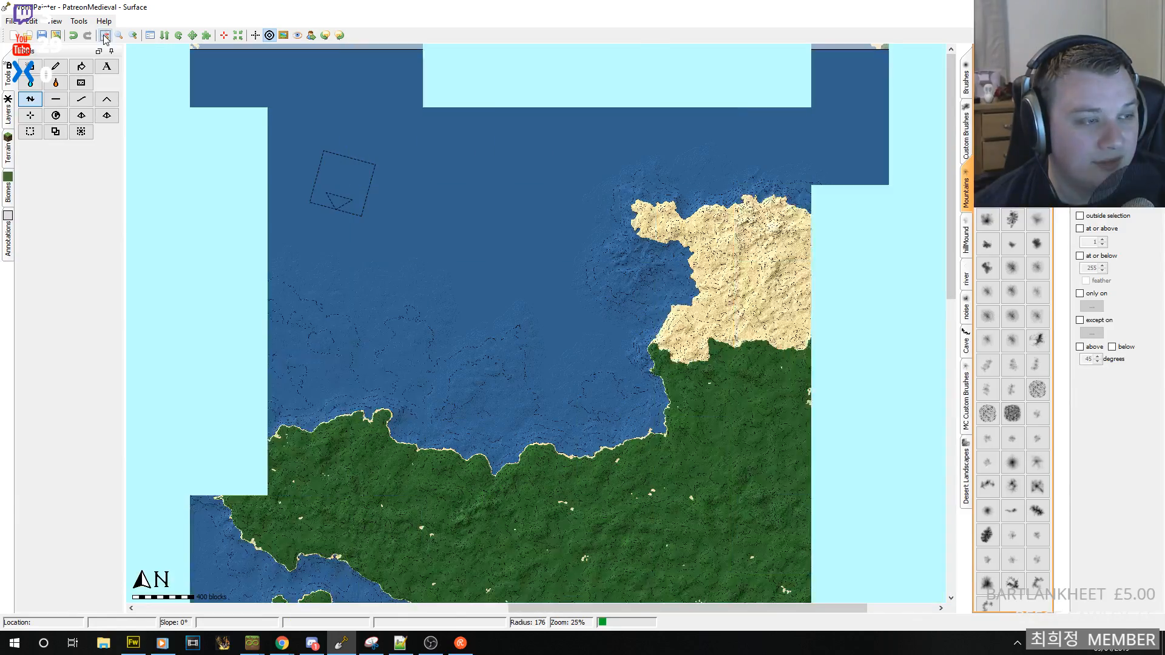
pyautogui.moveTo(554, 325); pyautogui.dragTo(544, 119, button='middle')
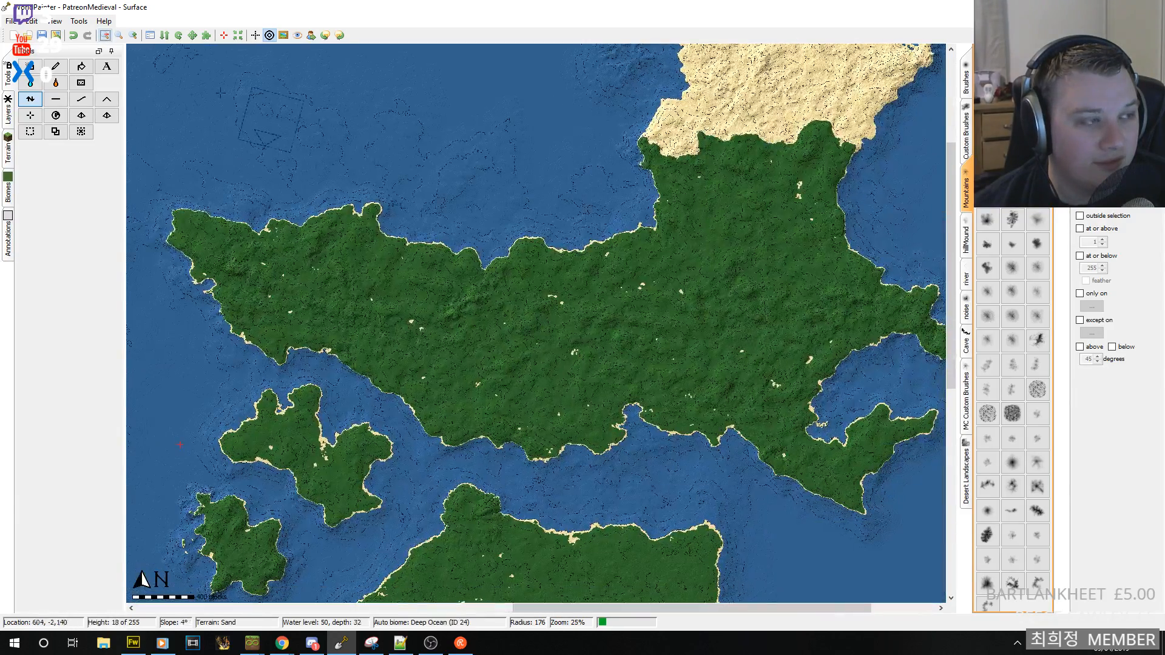
pyautogui.click(108, 34)
pyautogui.moveTo(358, 384); pyautogui.dragTo(441, 441, button='middle')
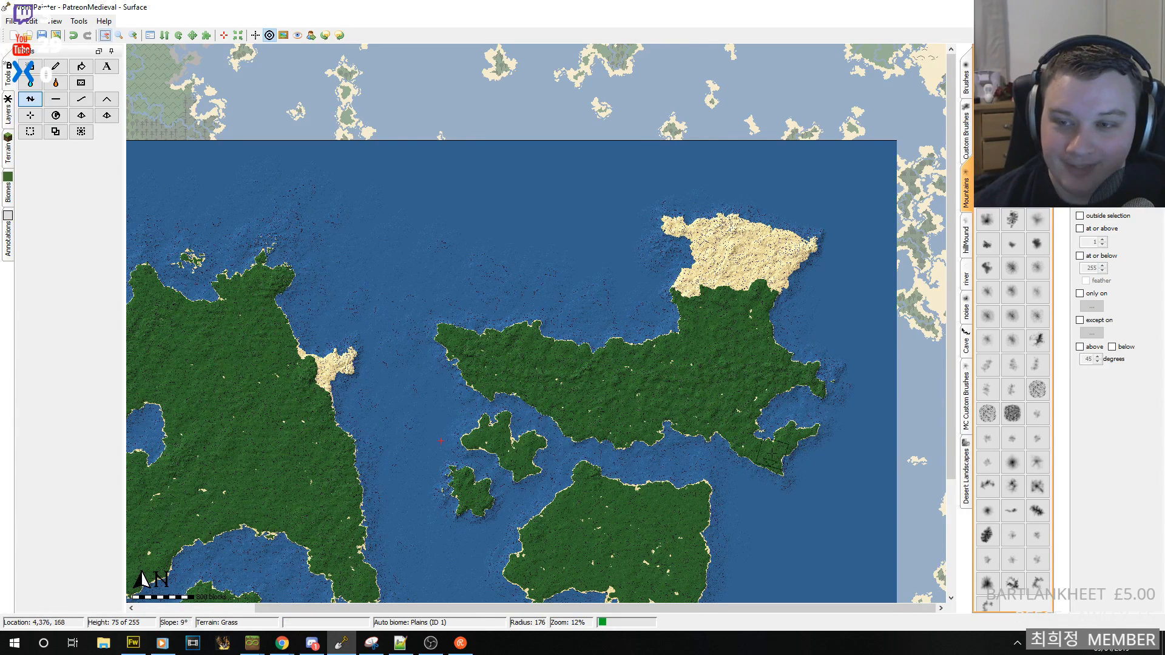
pyautogui.click(134, 40)
pyautogui.moveTo(707, 247); pyautogui.dragTo(643, 143, button='middle')
pyautogui.click(139, 38)
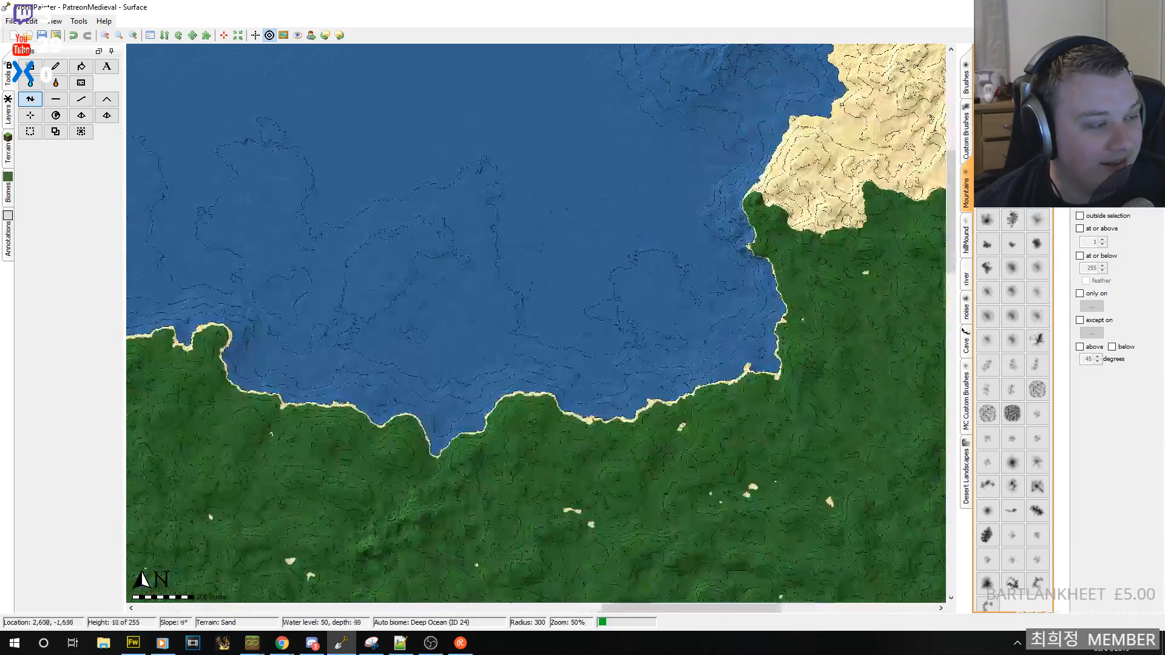
pyautogui.moveTo(706, 322)
pyautogui.mouseDown()
pyautogui.moveTo(728, 340)
pyautogui.moveTo(749, 328)
pyautogui.moveTo(582, 438)
pyautogui.moveTo(522, 404)
pyautogui.moveTo(250, 397)
pyautogui.moveTo(243, 377)
pyautogui.moveTo(176, 371)
pyautogui.moveTo(219, 358)
pyautogui.moveTo(206, 364)
pyautogui.mouseUp()
pyautogui.moveTo(172, 376); pyautogui.dragTo(383, 399, button='middle')
pyautogui.moveTo(375, 370)
pyautogui.mouseDown()
pyautogui.moveTo(321, 370)
pyautogui.moveTo(359, 308)
pyautogui.mouseUp()
# - Raise a sandy headland with a southward spur off the western tip of the curved arm
pyautogui.moveTo(789, 103); pyautogui.dragTo(642, 334, button='middle')
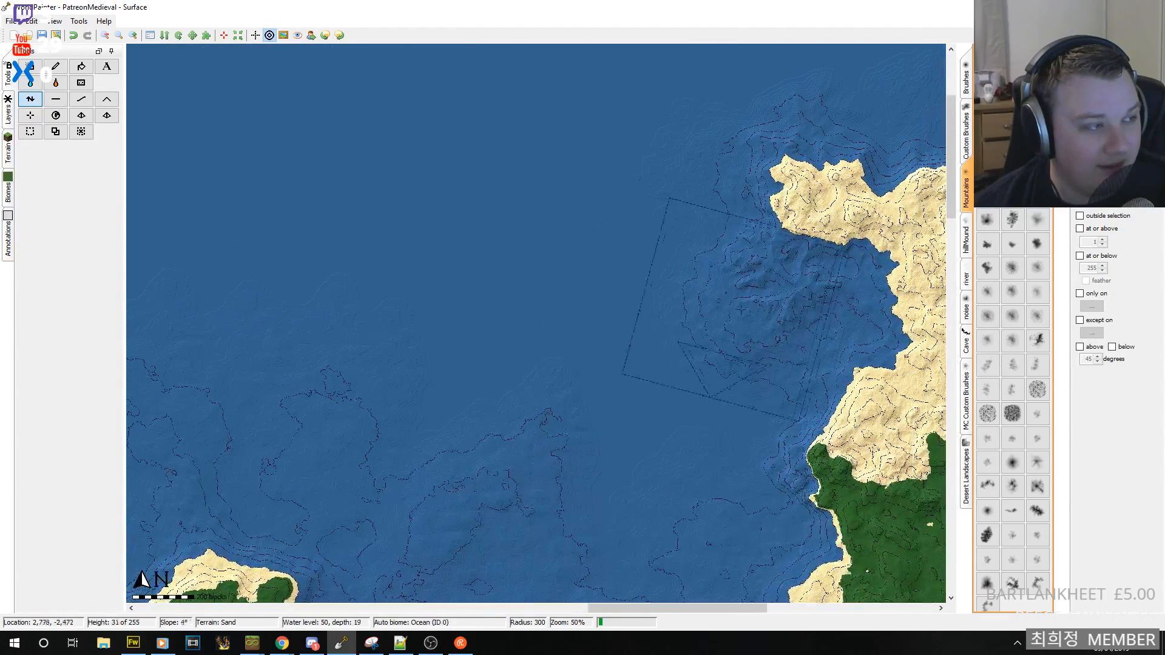
pyautogui.moveTo(637, 147)
pyautogui.mouseDown()
pyautogui.moveTo(585, 150)
pyautogui.moveTo(319, 315)
pyautogui.moveTo(530, 206)
pyautogui.mouseUp()
pyautogui.moveTo(617, 349); pyautogui.dragTo(538, 179, button='middle')
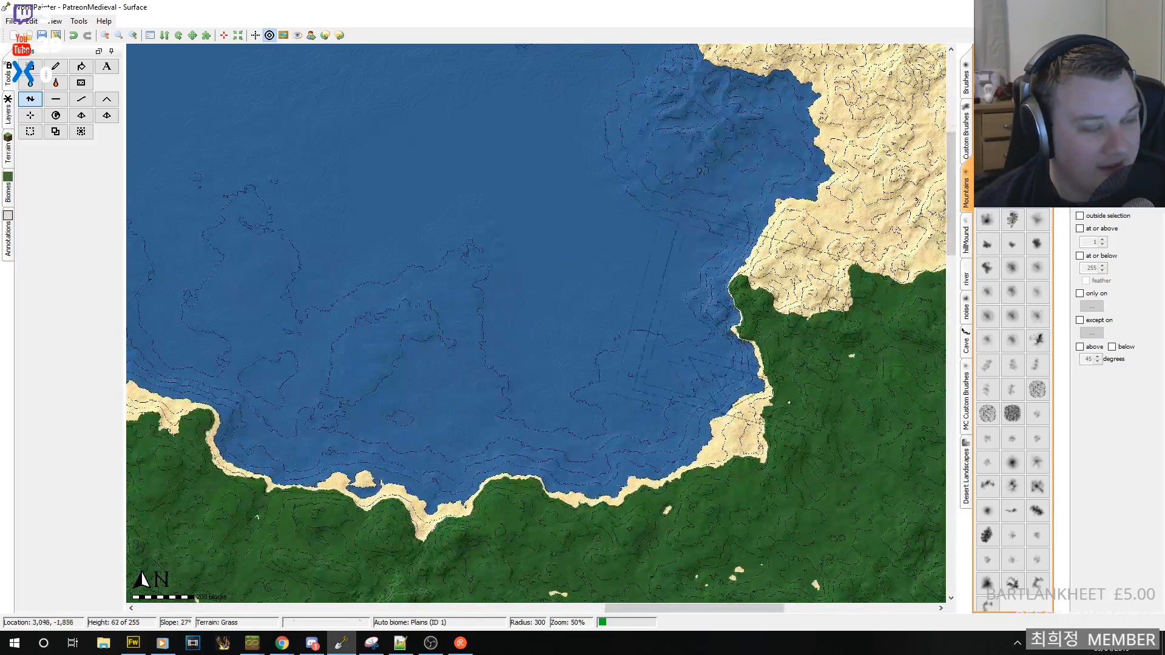
pyautogui.moveTo(770, 270); pyautogui.dragTo(738, 417, button='middle')
pyautogui.moveTo(783, 316)
pyautogui.mouseDown()
pyautogui.moveTo(766, 273)
pyautogui.moveTo(722, 227)
pyautogui.moveTo(646, 169)
pyautogui.moveTo(493, 176)
pyautogui.moveTo(416, 219)
pyautogui.moveTo(403, 179)
pyautogui.moveTo(391, 195)
pyautogui.moveTo(534, 200)
pyautogui.moveTo(661, 139)
pyautogui.moveTo(692, 212)
pyautogui.moveTo(691, 249)
pyautogui.moveTo(655, 267)
pyautogui.mouseUp()
pyautogui.moveTo(586, 374); pyautogui.dragTo(683, 266, button='middle')
pyautogui.moveTo(601, 242); pyautogui.dragTo(516, 398, button='middle')
pyautogui.scroll(-4, 669, 355)
pyautogui.moveTo(666, 349); pyautogui.dragTo(654, 310)
# - Widen the headland's northern side where it joins the curved arm's tip, varying the brush radius
pyautogui.scroll(4, 635, 152)
pyautogui.scroll(-5, 635, 148)
pyautogui.moveTo(635, 148)
pyautogui.mouseDown()
pyautogui.moveTo(655, 133)
pyautogui.moveTo(689, 146)
pyautogui.mouseUp()
pyautogui.moveTo(750, 187); pyautogui.dragTo(767, 136)
pyautogui.scroll(5, 753, 167)
pyautogui.scroll(6, 740, 154)
# - Build up rugged high ground along the headland's northern crest with a radius 166 brush
pyautogui.moveTo(608, 246); pyautogui.dragTo(711, 225, button='middle')
pyautogui.keyDown('alt'); pyautogui.scroll(-4, 711, 163); pyautogui.keyUp('alt')
pyautogui.click(710, 163)
pyautogui.scroll(-6, 710, 163)
pyautogui.click(672, 173)
pyautogui.moveTo(674, 171); pyautogui.dragTo(752, 141)
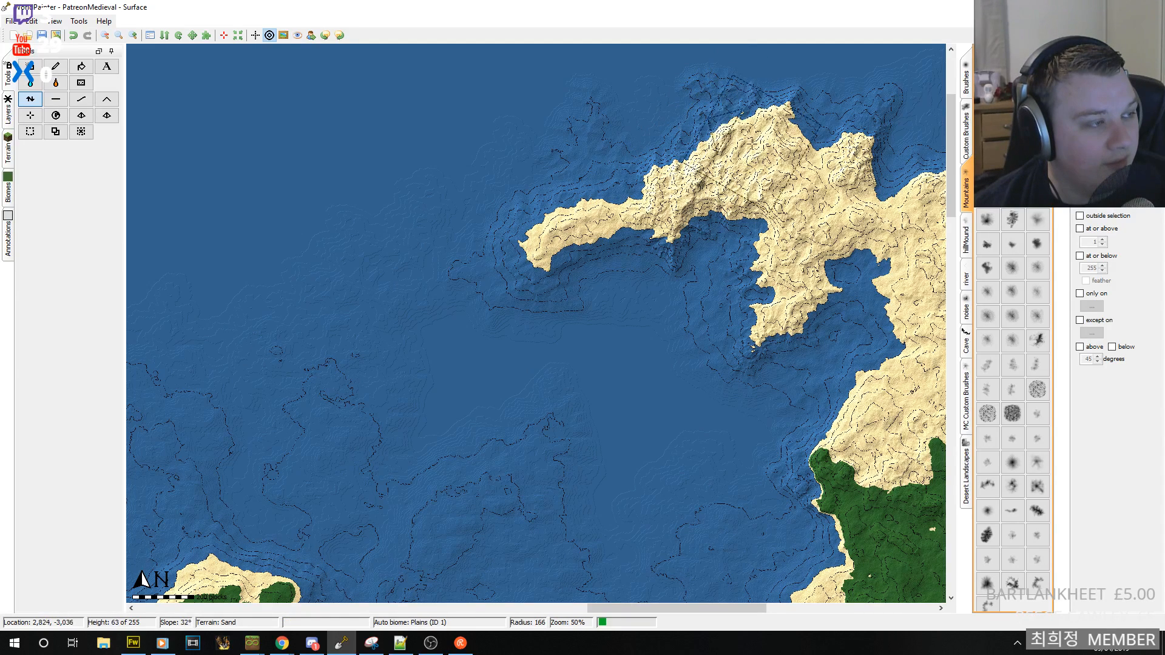
pyautogui.moveTo(753, 141); pyautogui.dragTo(725, 152, button='middle')
pyautogui.scroll(6, 466, 294)
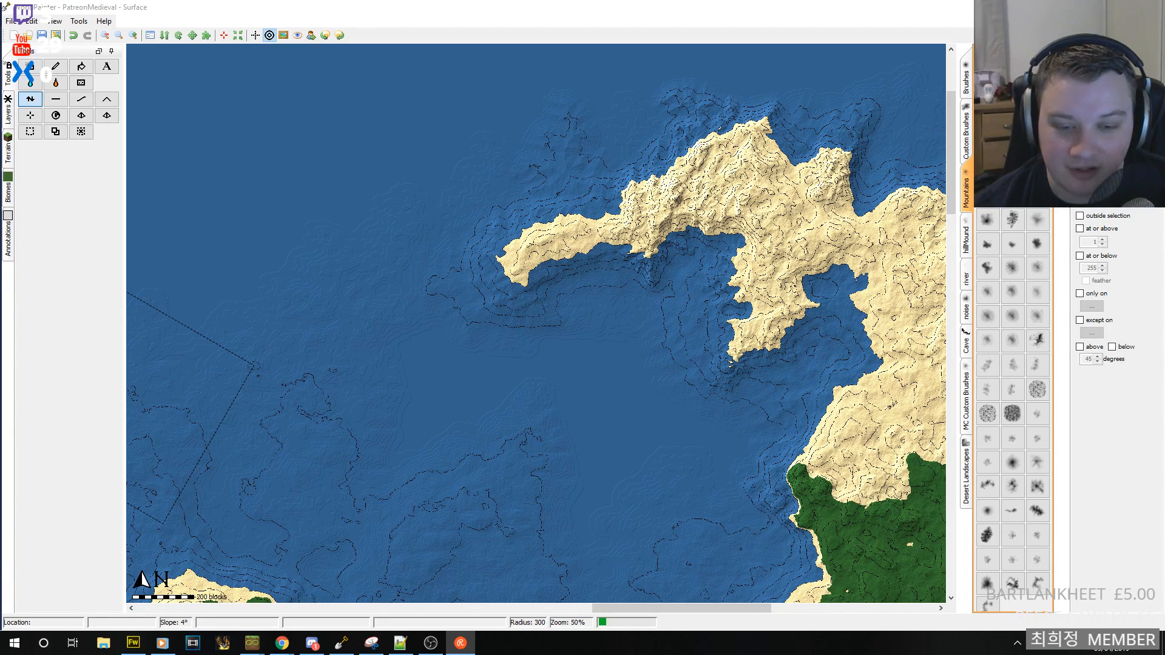
# - Restart the Restream app and move its window to the other monitor
pyautogui.click(0, 8)
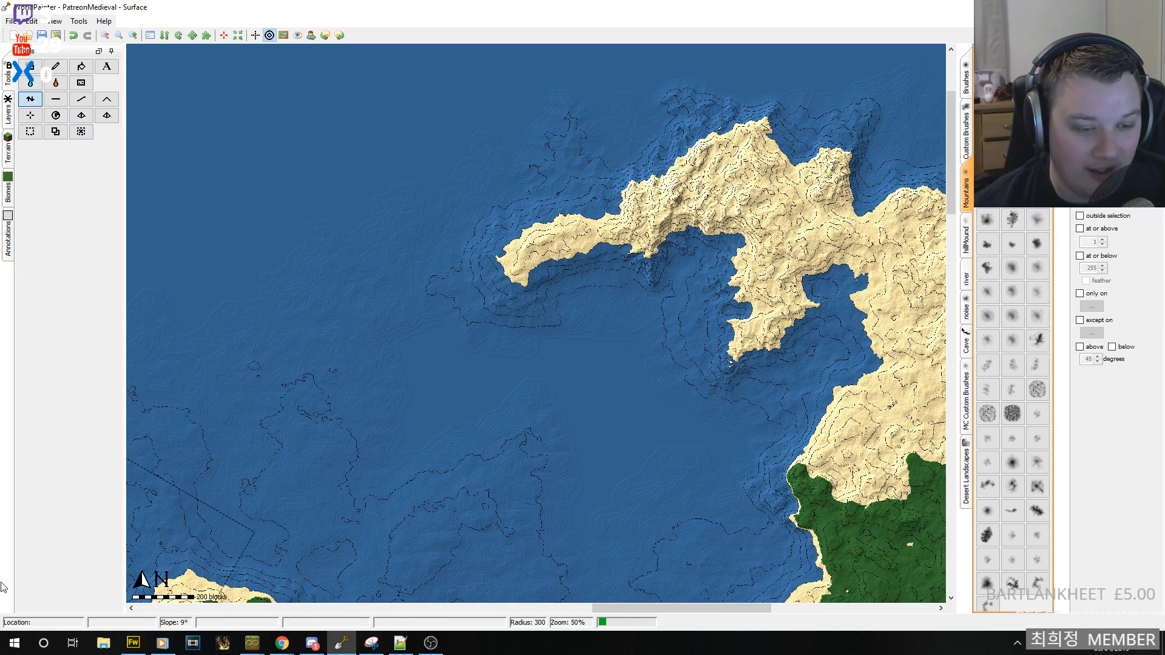
pyautogui.click(15, 643)
pyautogui.click(10, 602)
pyautogui.write('stre')
pyautogui.press('BackSpace')
pyautogui.press('BackSpace')
pyautogui.press('BackSpace')
pyautogui.press('BackSpace')
pyautogui.write('restr')
pyautogui.press('Return')
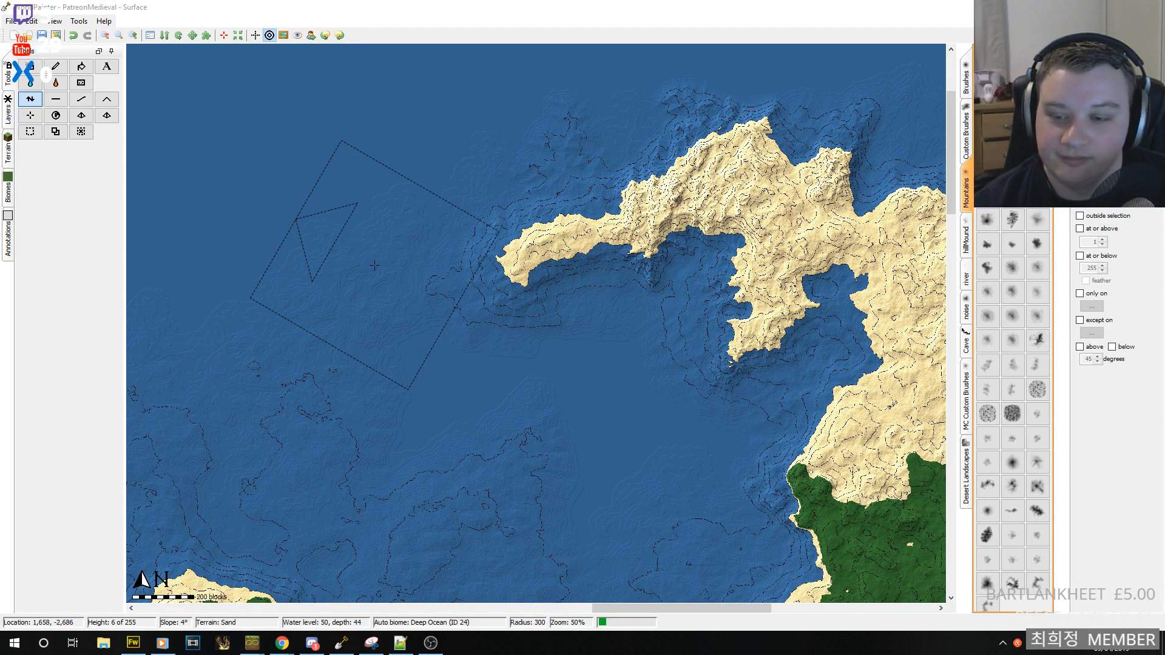
pyautogui.moveTo(318, 646)
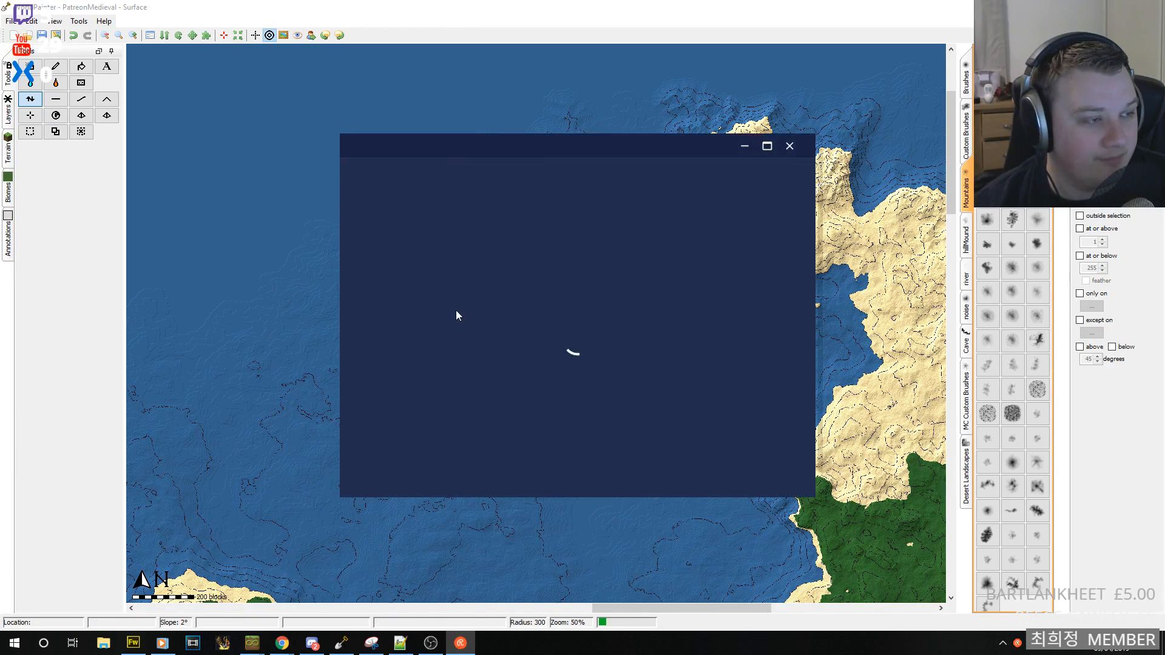
pyautogui.moveTo(643, 149); pyautogui.dragTo(0, 159)
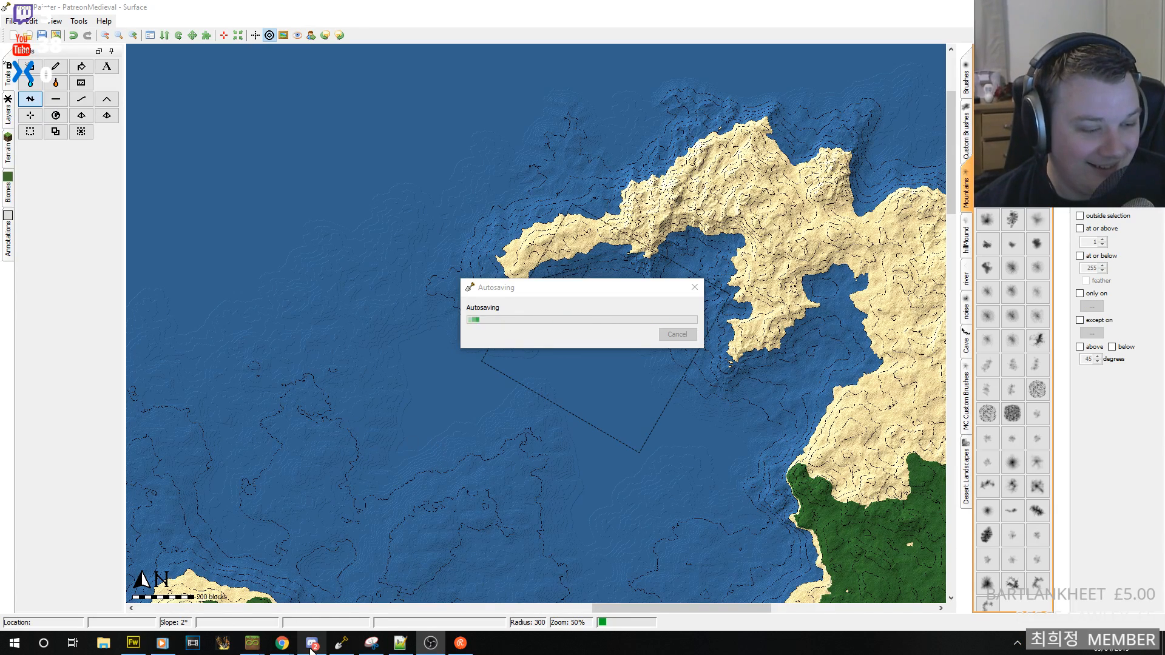
# - Switch to MultiMC, launch Minecraft from the 1.12.2 Vanilla console window and skip the ReplayMod login
pyautogui.moveTo(252, 644)
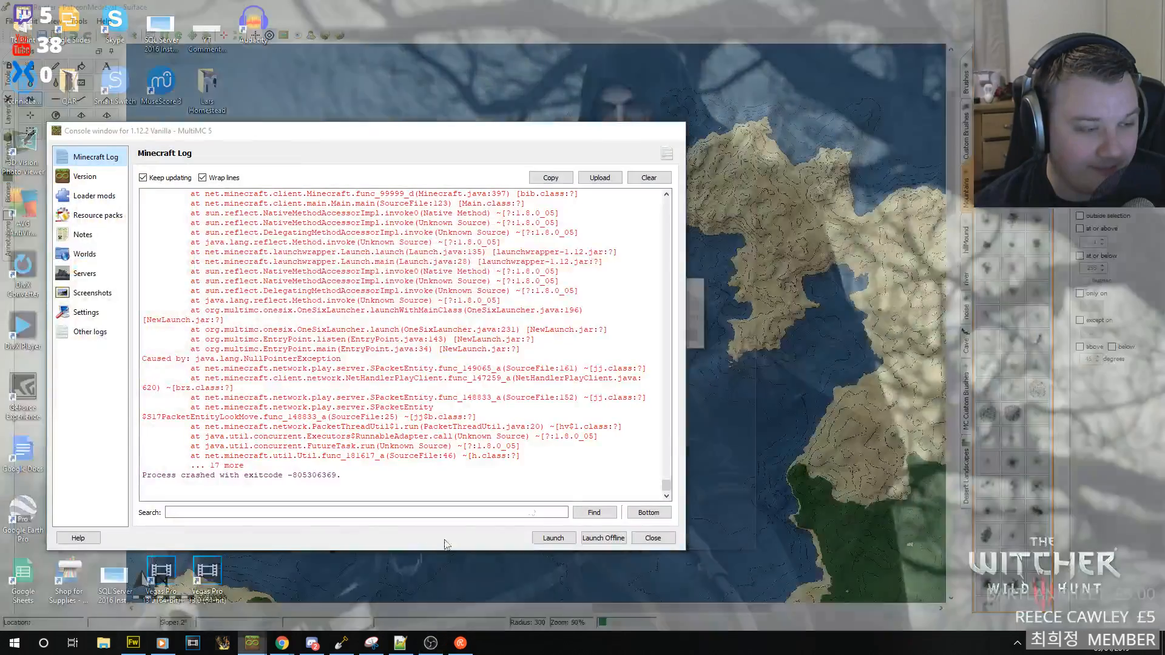
pyautogui.click(298, 588)
pyautogui.moveTo(395, 252); pyautogui.dragTo(531, 417)
pyautogui.click(532, 417)
pyautogui.click(545, 534)
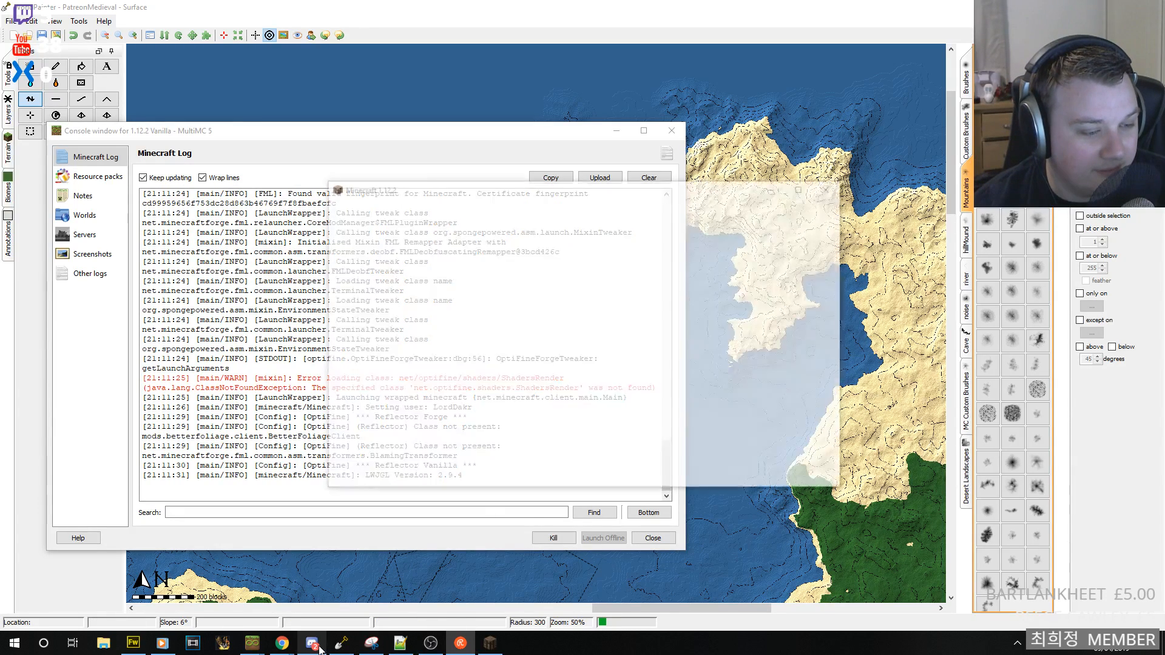
pyautogui.moveTo(324, 647)
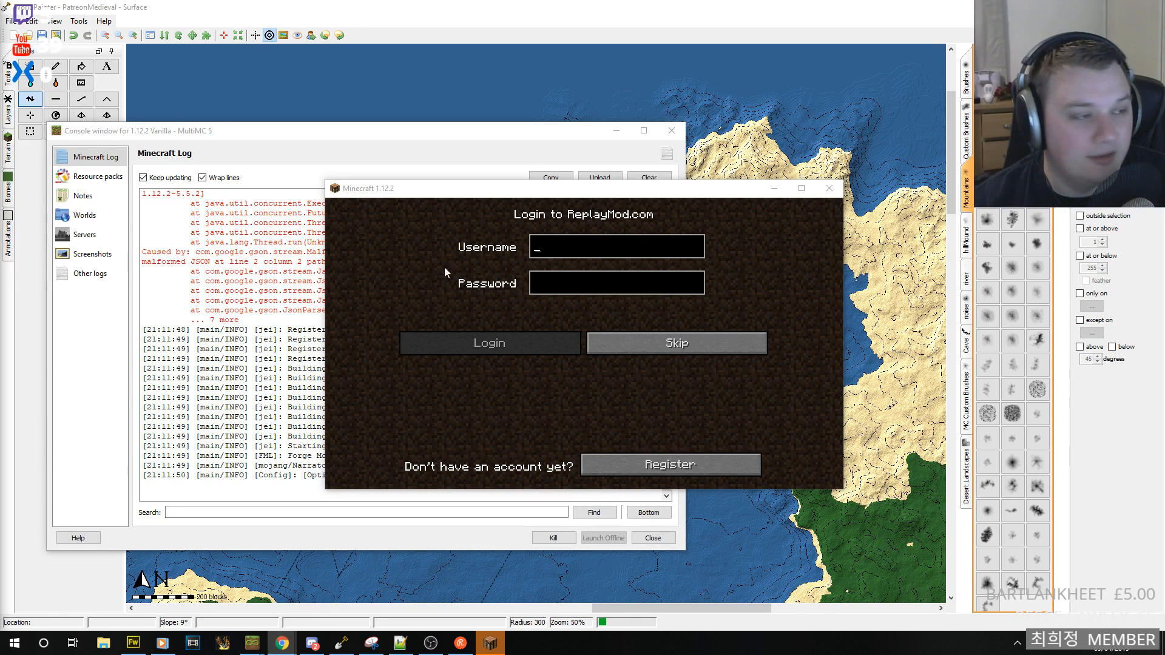
pyautogui.click(676, 343)
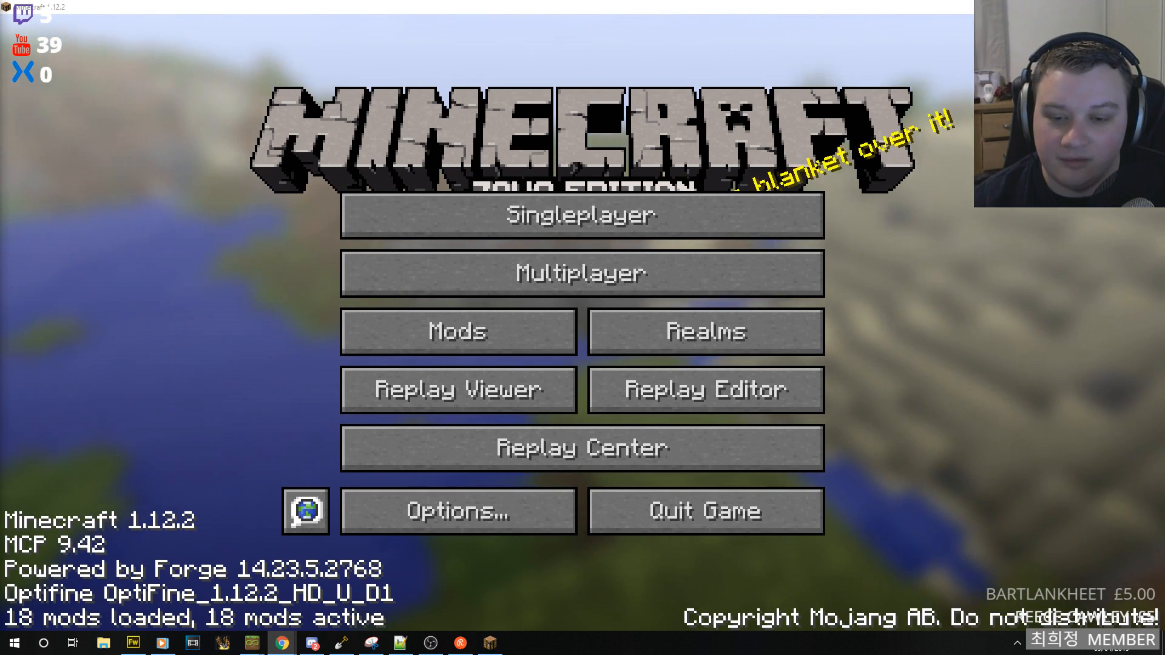
# - Join the Minecraft Creative Guild multiplayer server
pyautogui.click(533, 274)
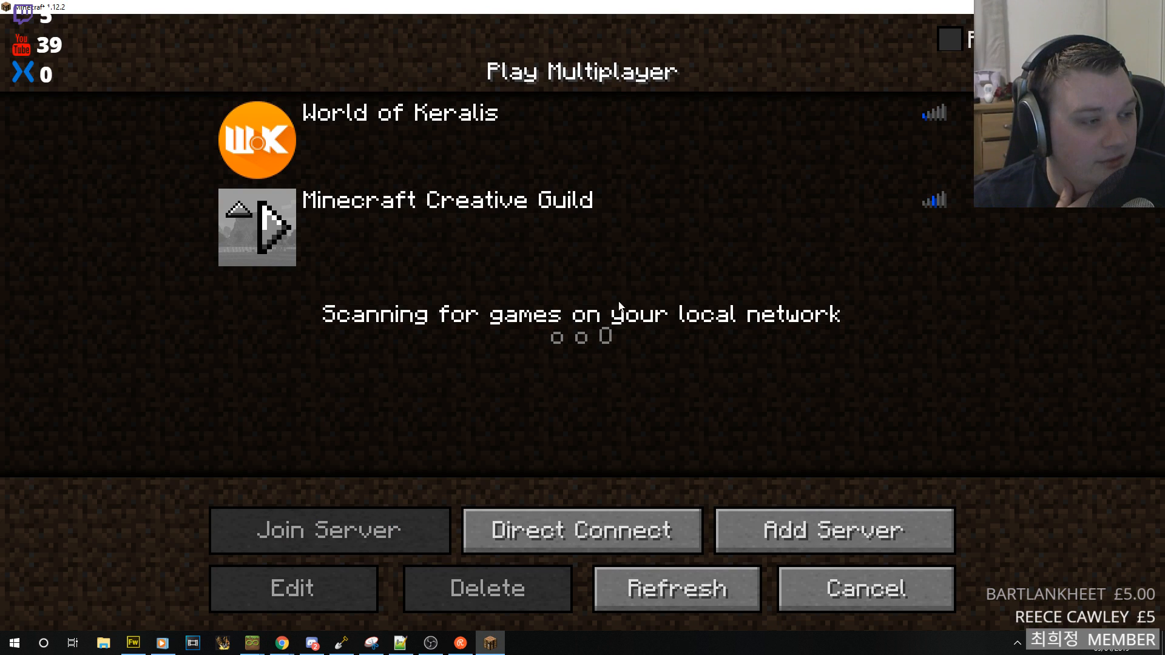
pyautogui.click(505, 240)
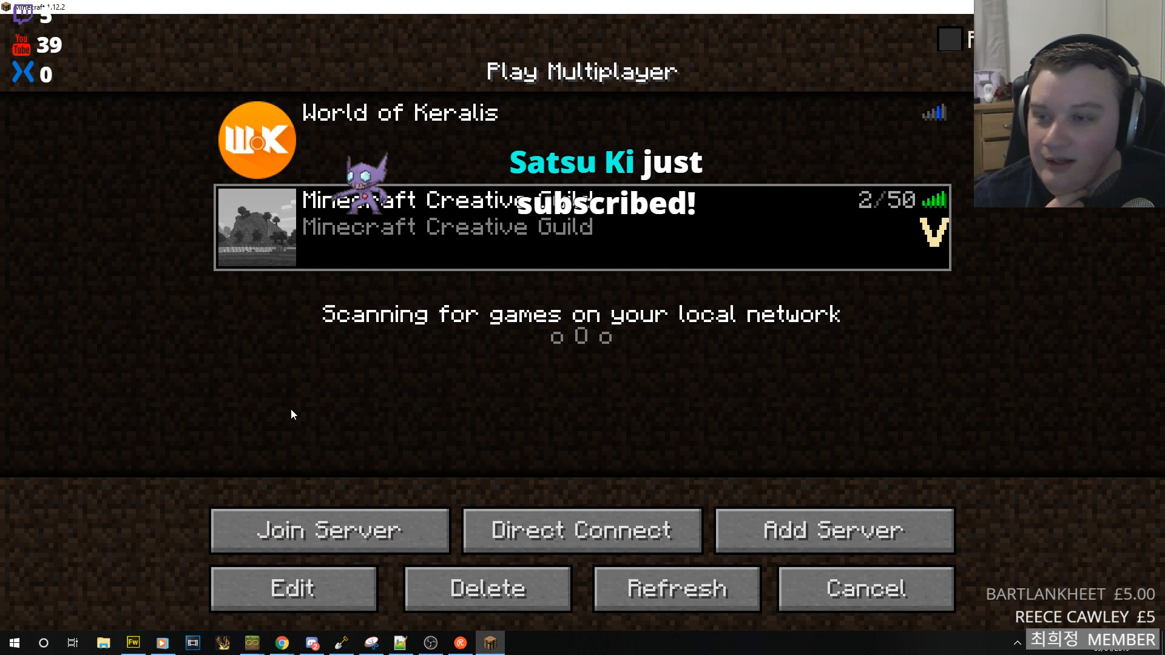
pyautogui.click(305, 535)
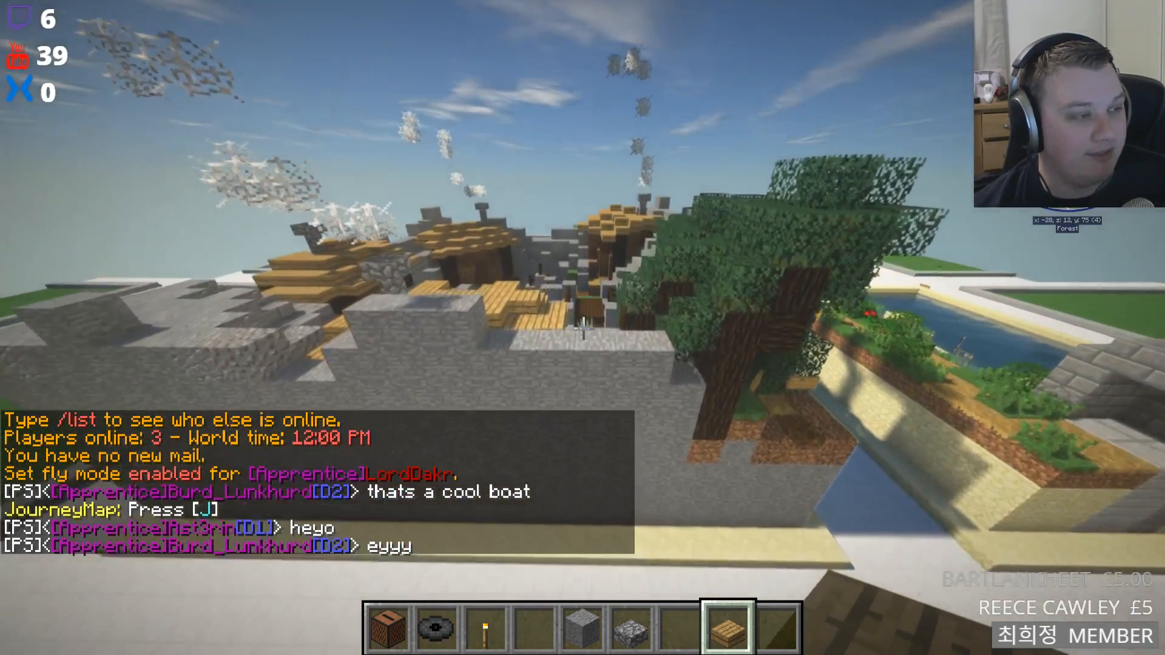
# - Fly around the beach plot and the stone-walled village plot to examine their builds up close
pyautogui.press('w')
pyautogui.press('space')
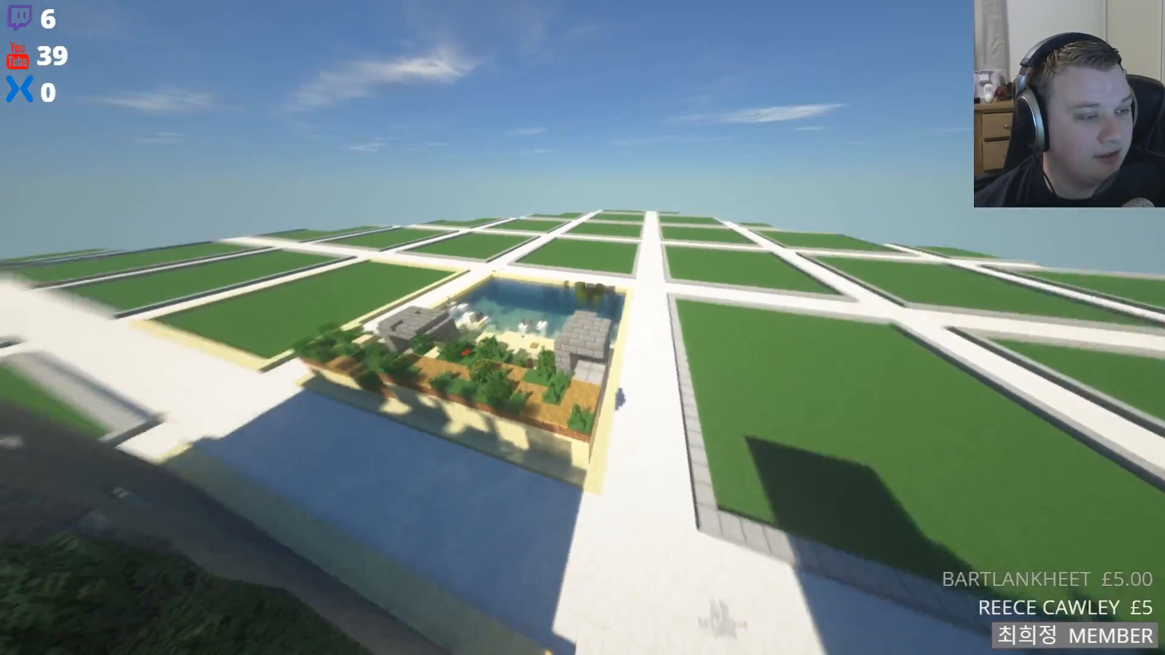
pyautogui.press('w')
pyautogui.press('shift')
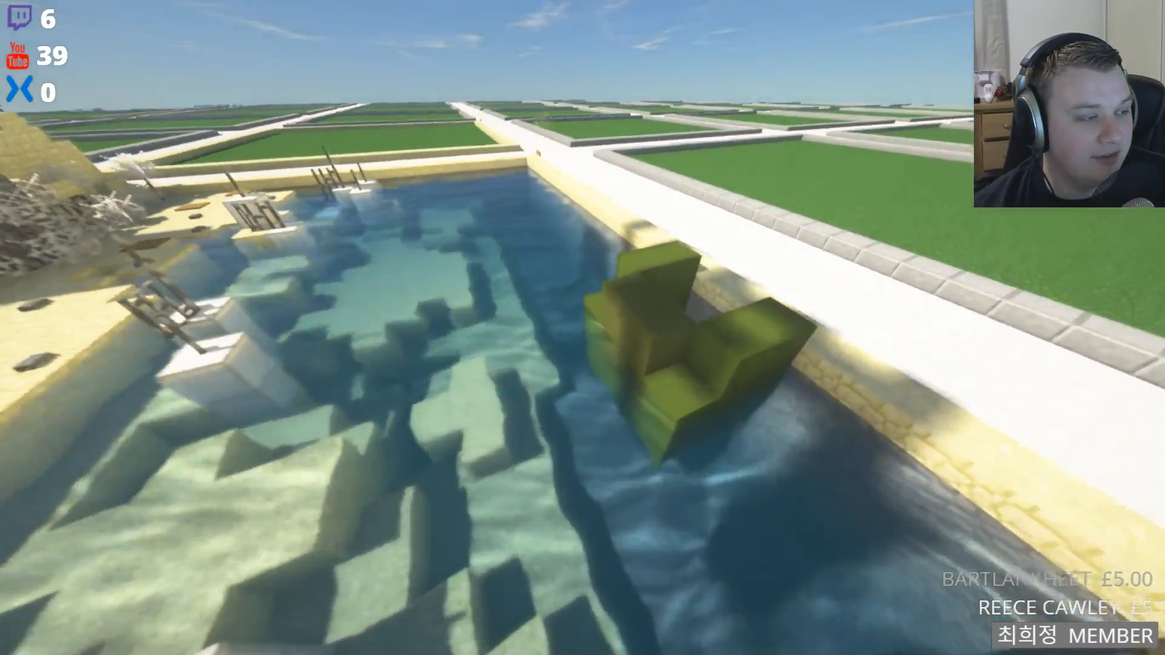
pyautogui.press('w')
pyautogui.press('space')
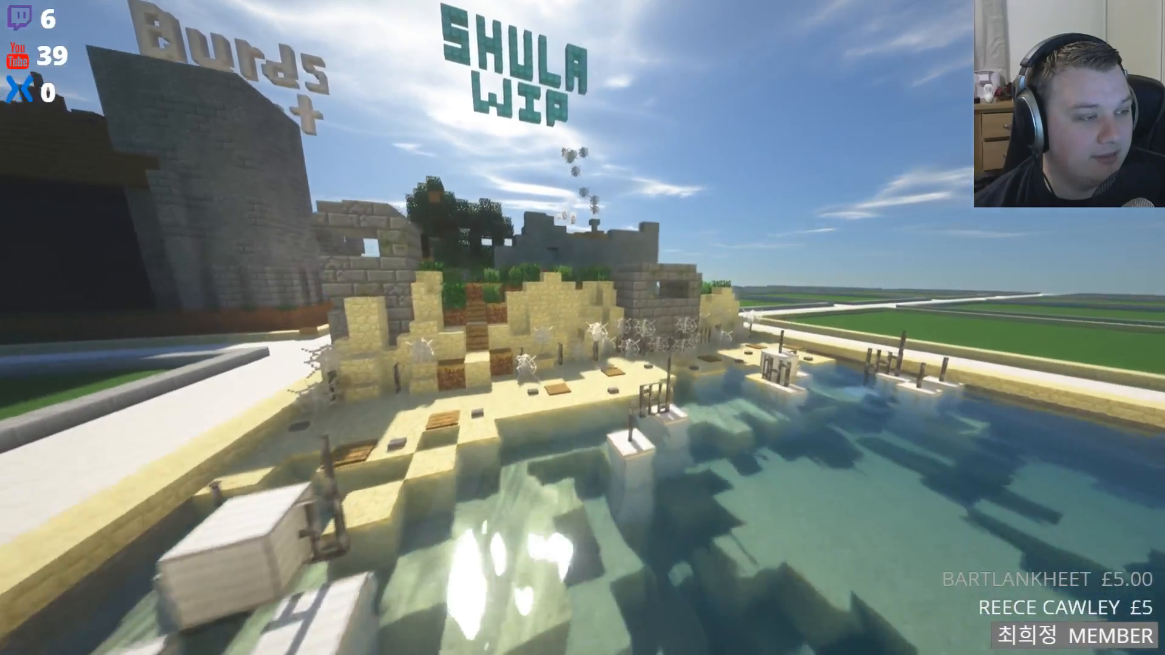
pyautogui.press('w')
pyautogui.press('space')
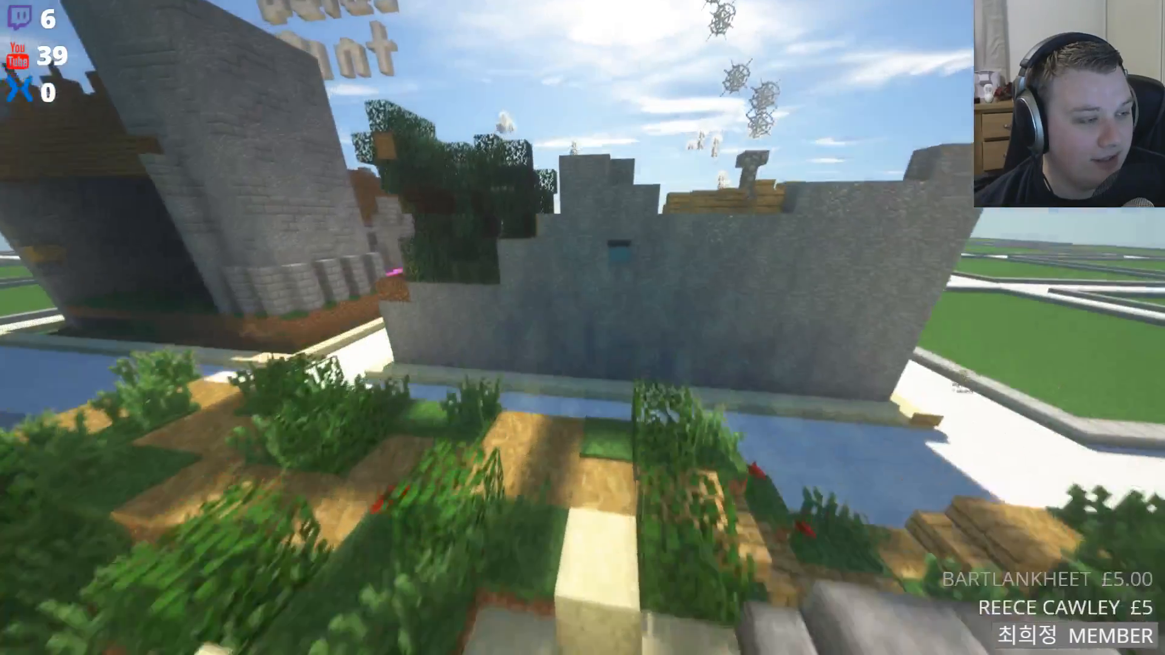
pyautogui.press('space')
pyautogui.press('w')
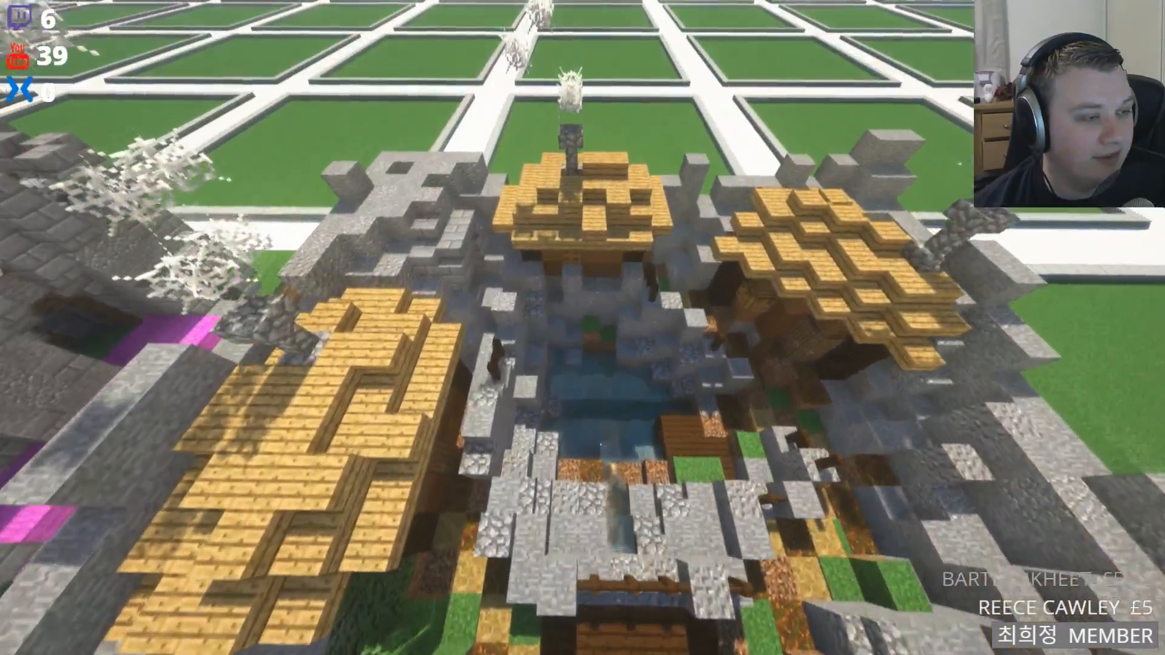
# - Fly high over the built plots and circle them to view the tower, village and beach builds together
pyautogui.press('space')
pyautogui.press('w')
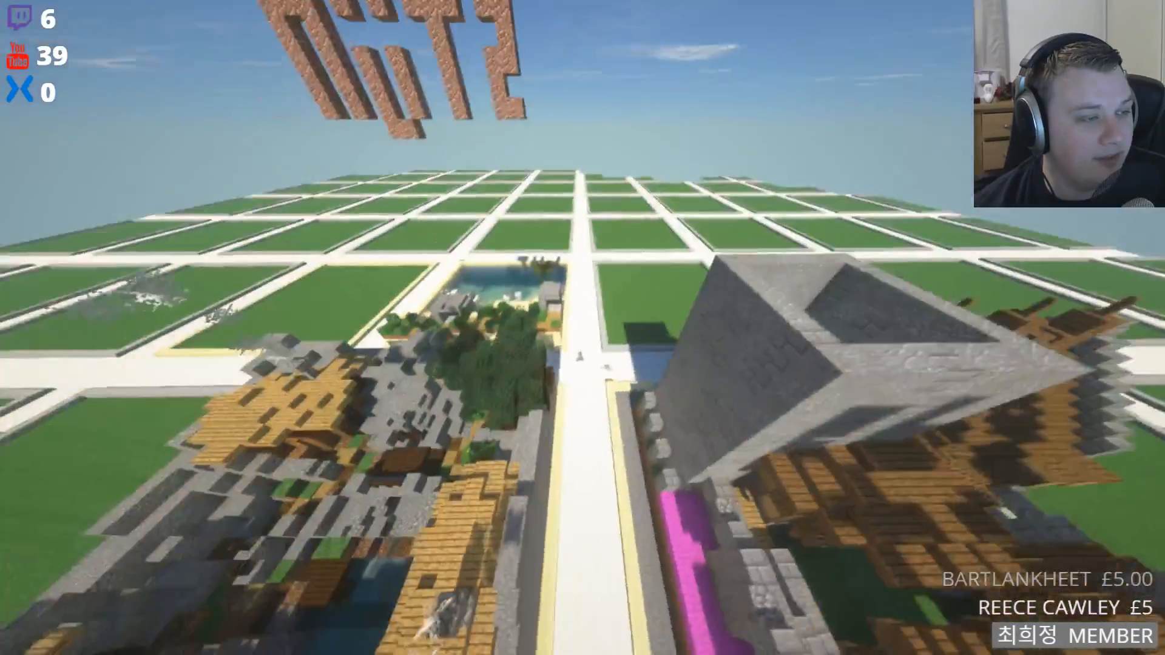
pyautogui.press('d')
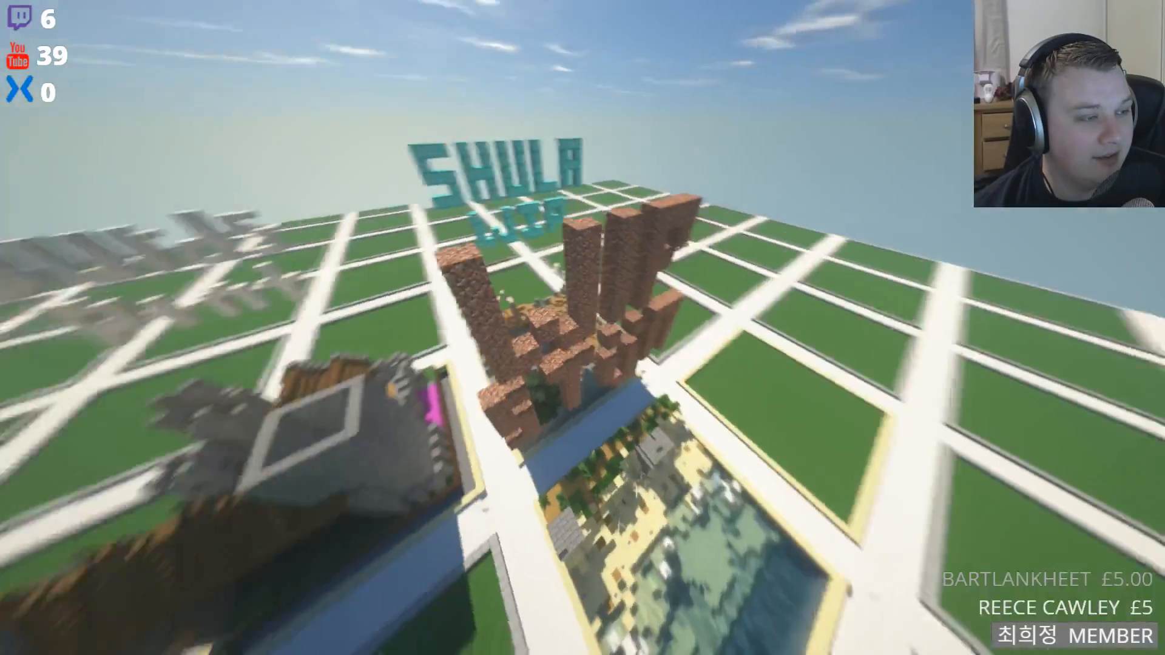
pyautogui.press('s')
pyautogui.press('shift')
pyautogui.press('a')
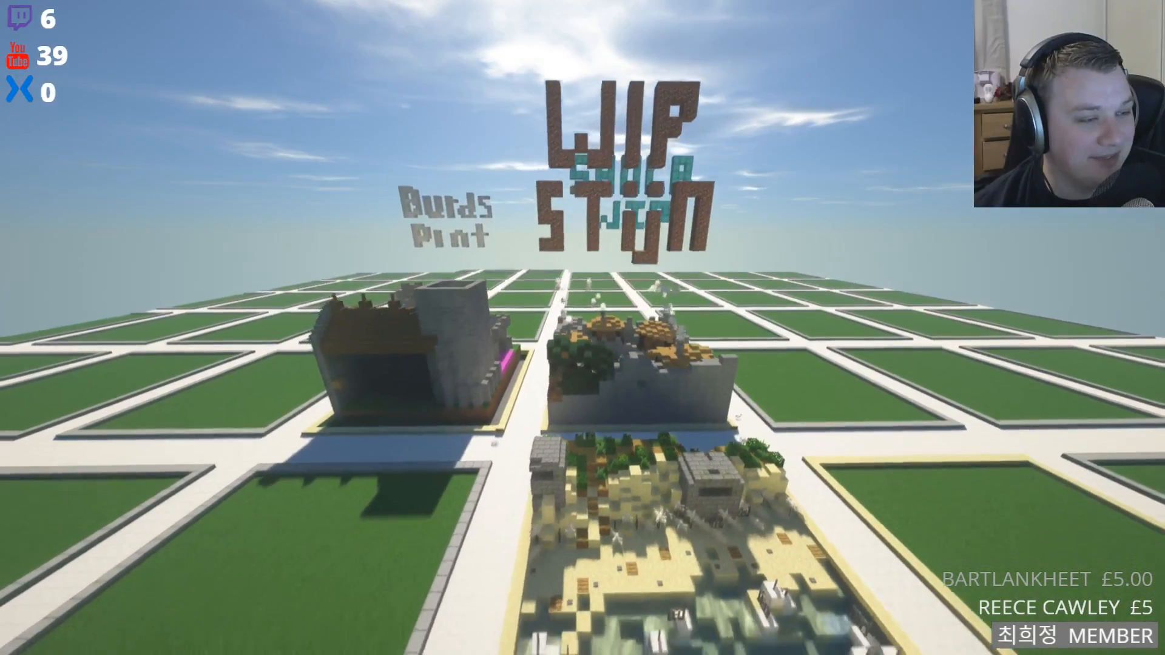
pyautogui.press('shift')
pyautogui.press('a')
pyautogui.press('w')
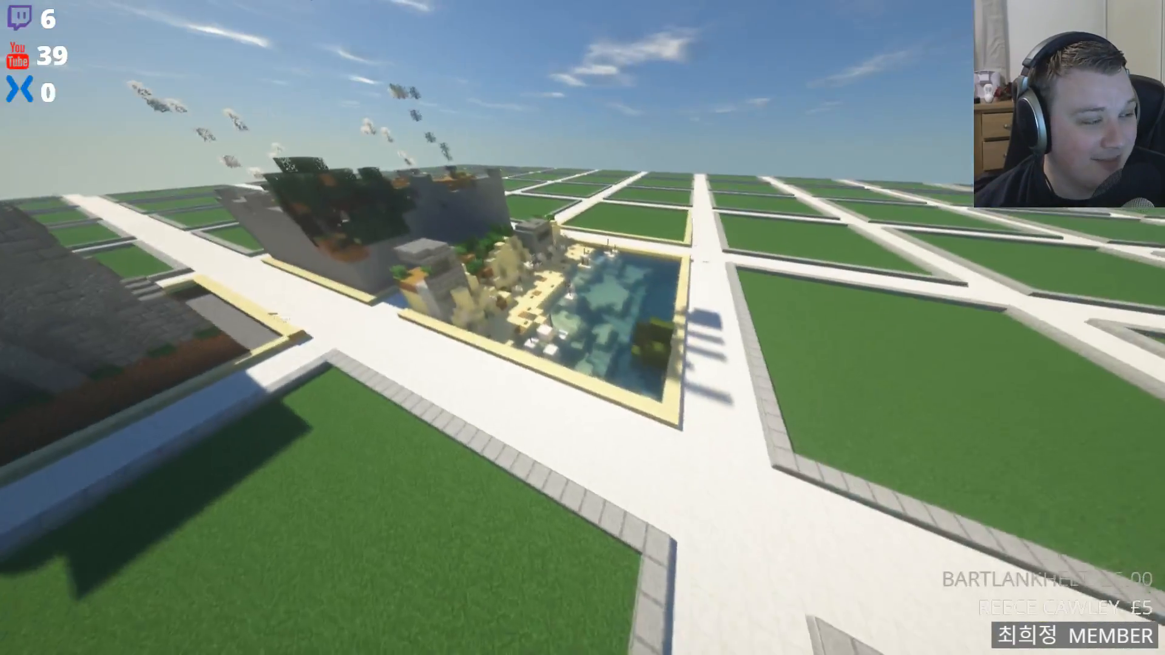
pyautogui.press('w')
# - Teleport to the other player in the underground cave with a tp command
pyautogui.press('F1')
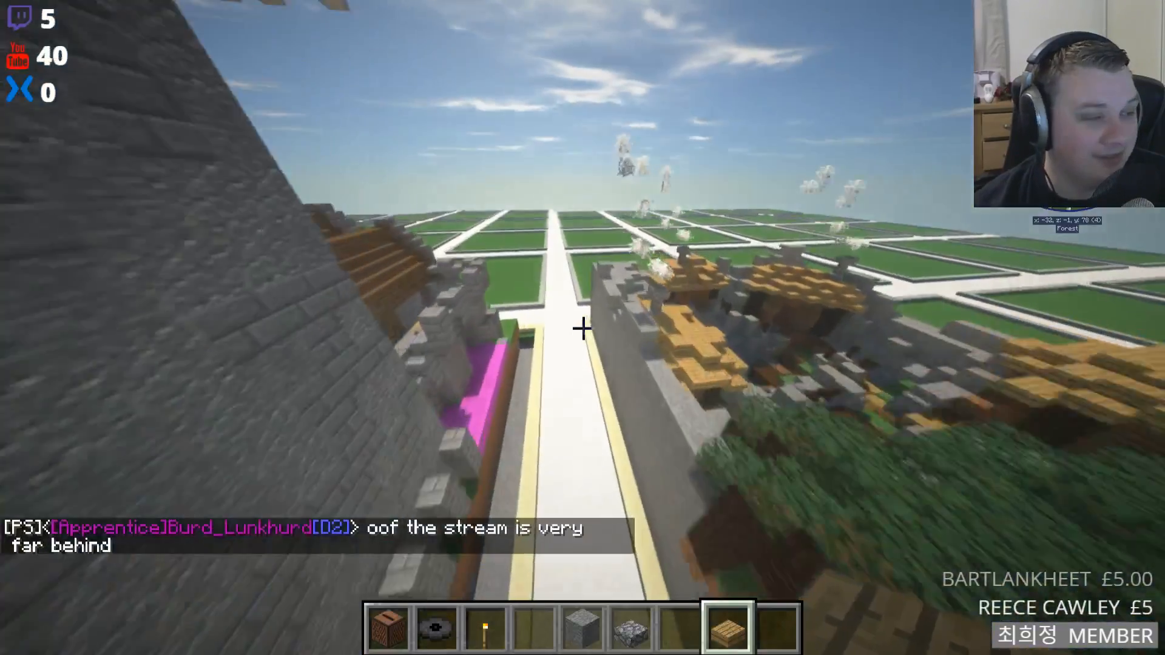
pyautogui.press('t')
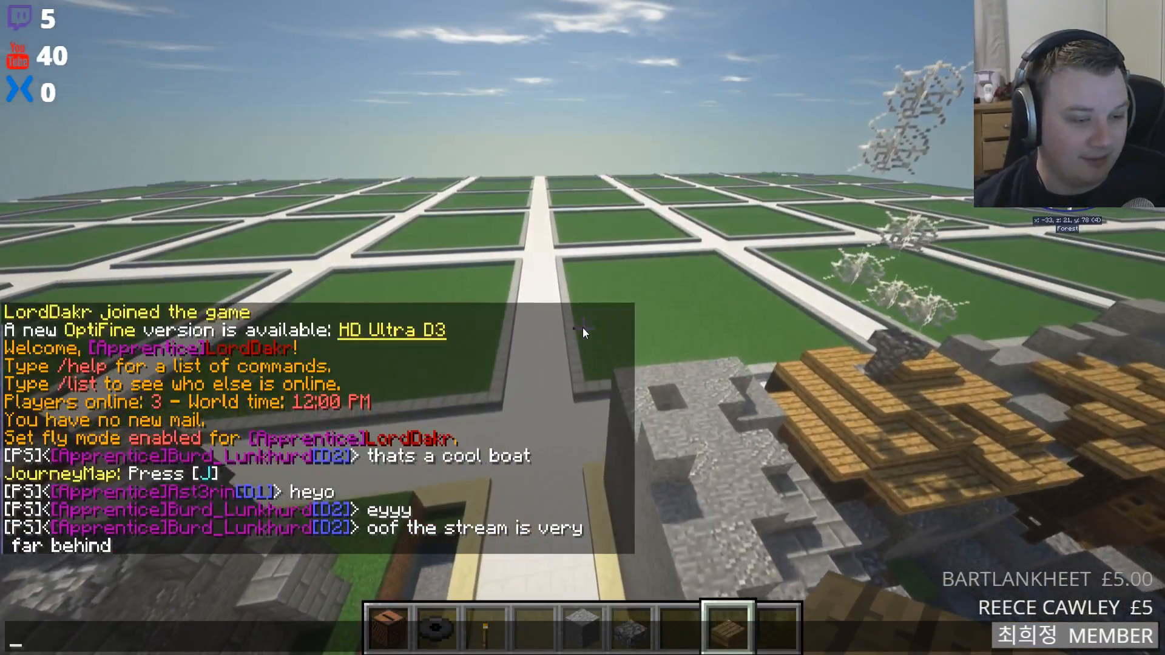
pyautogui.press('Escape')
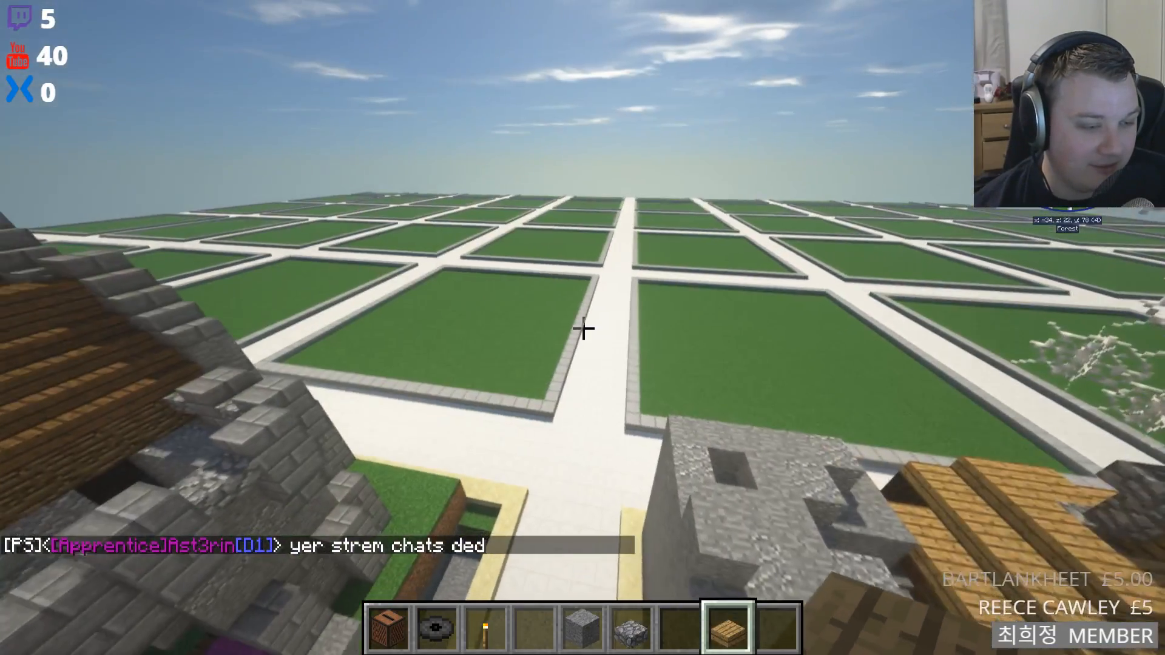
pyautogui.press('/')
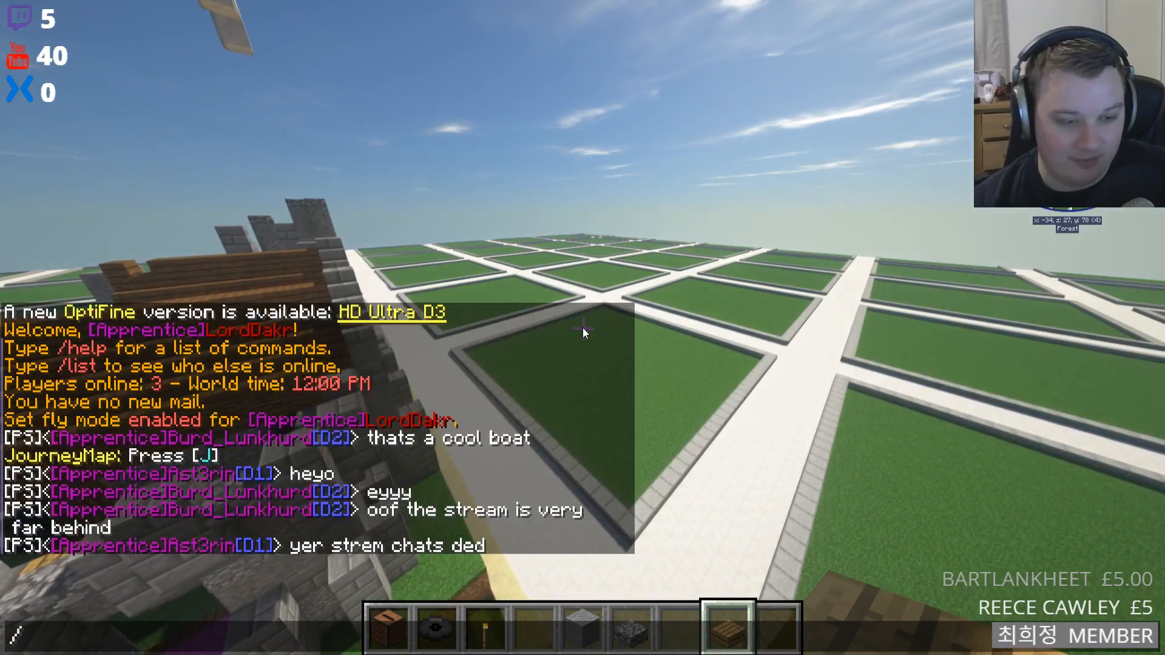
pyautogui.write('tp a')
pyautogui.press('Tab')
pyautogui.press('Return')
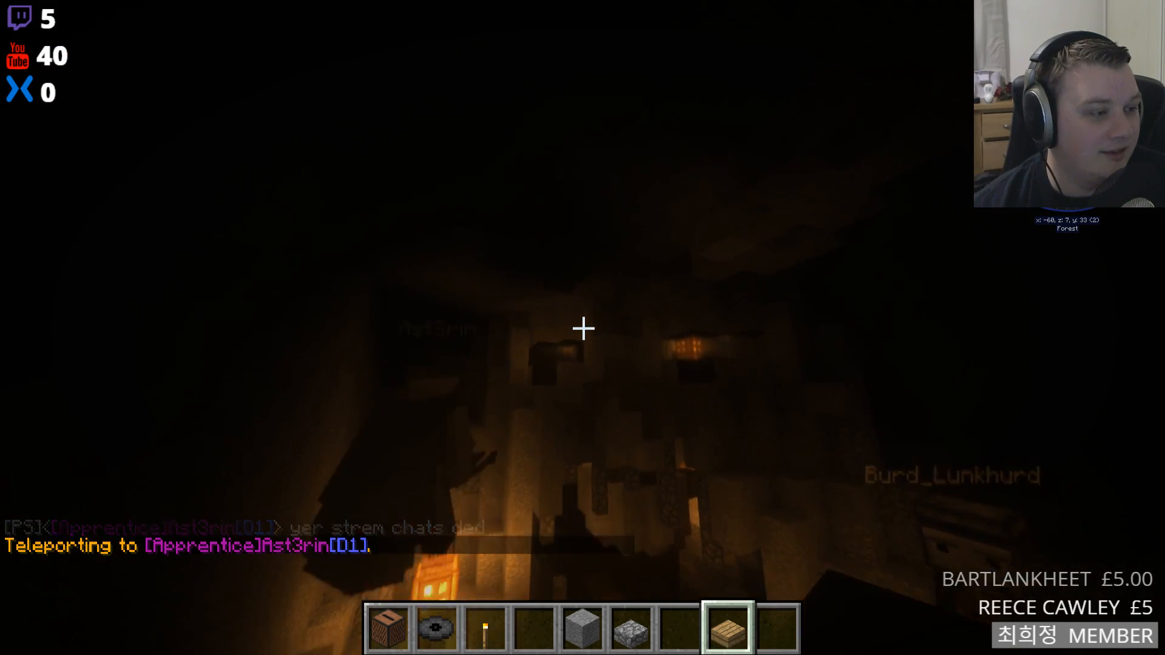
# - Hold the torch and fly through the dark cave to examine the wooden ship build
pyautogui.press('F1')
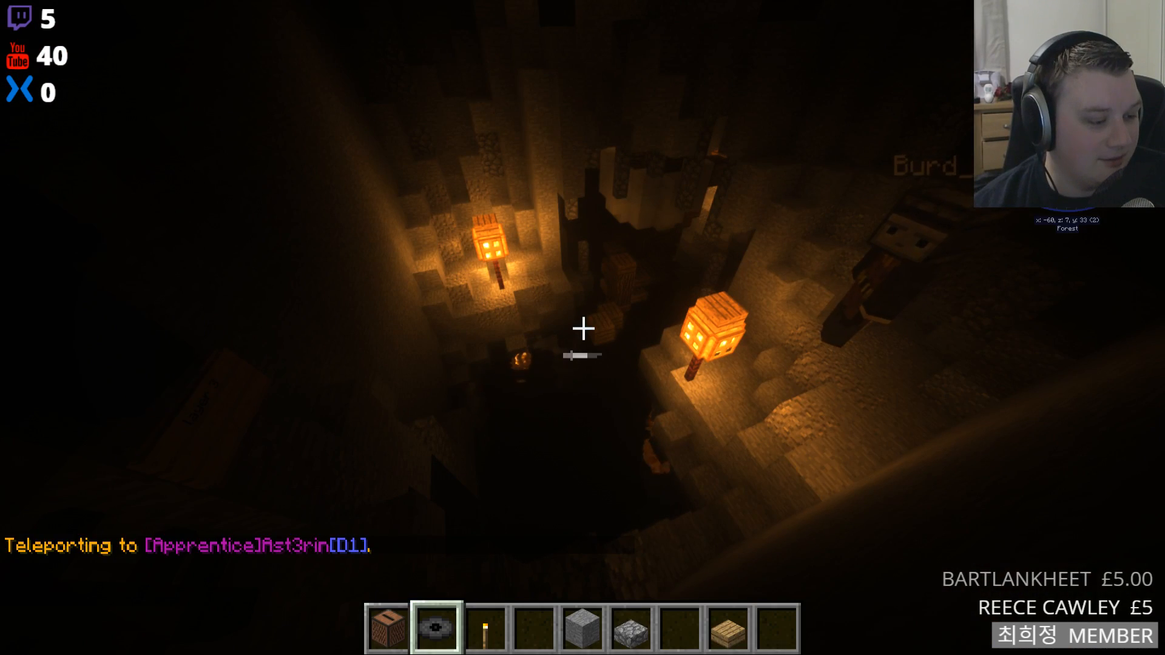
pyautogui.press('3')
pyautogui.press('F1')
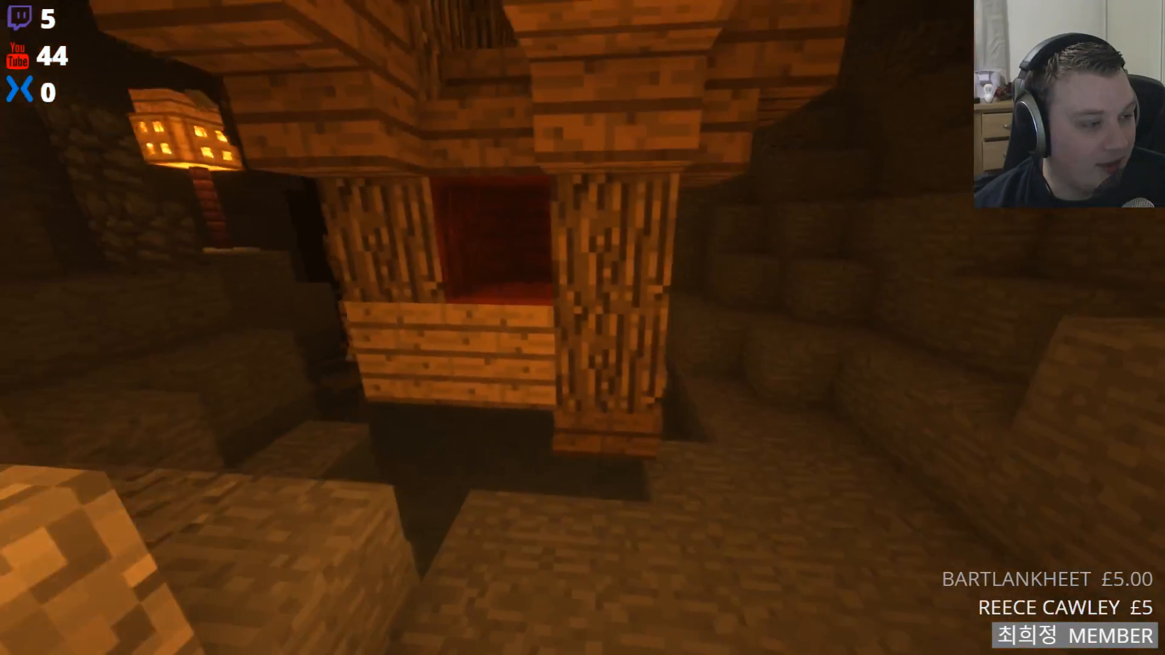
pyautogui.press('F1')
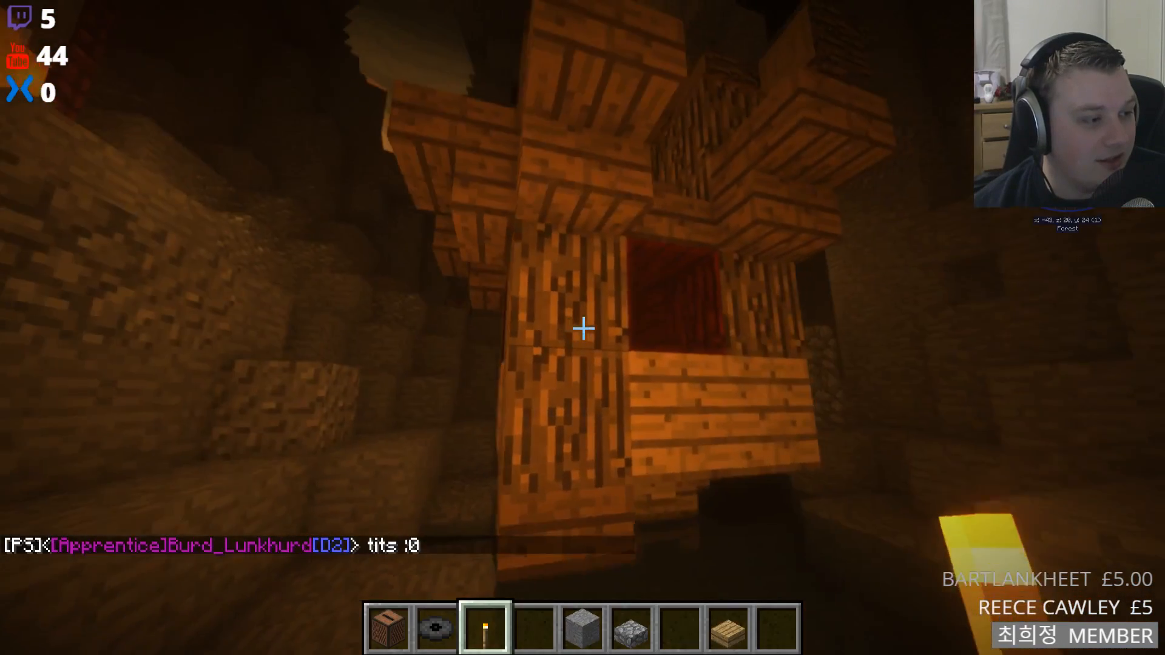
# - Add wood planks to the hotbar from the creative inventory and try placing a plank block on the cave ship's bow
pyautogui.press('8')
pyautogui.click(583, 328)
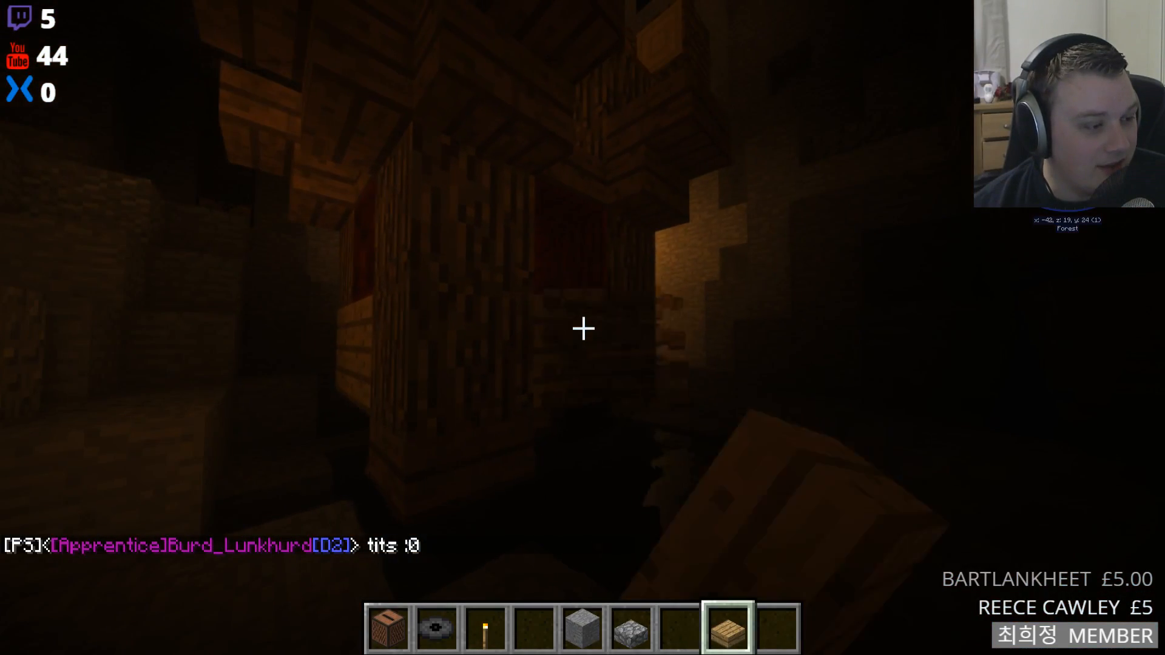
pyautogui.press('c')
pyautogui.click(588, 172)
pyautogui.click(774, 625)
pyautogui.press('Escape')
pyautogui.press('9')
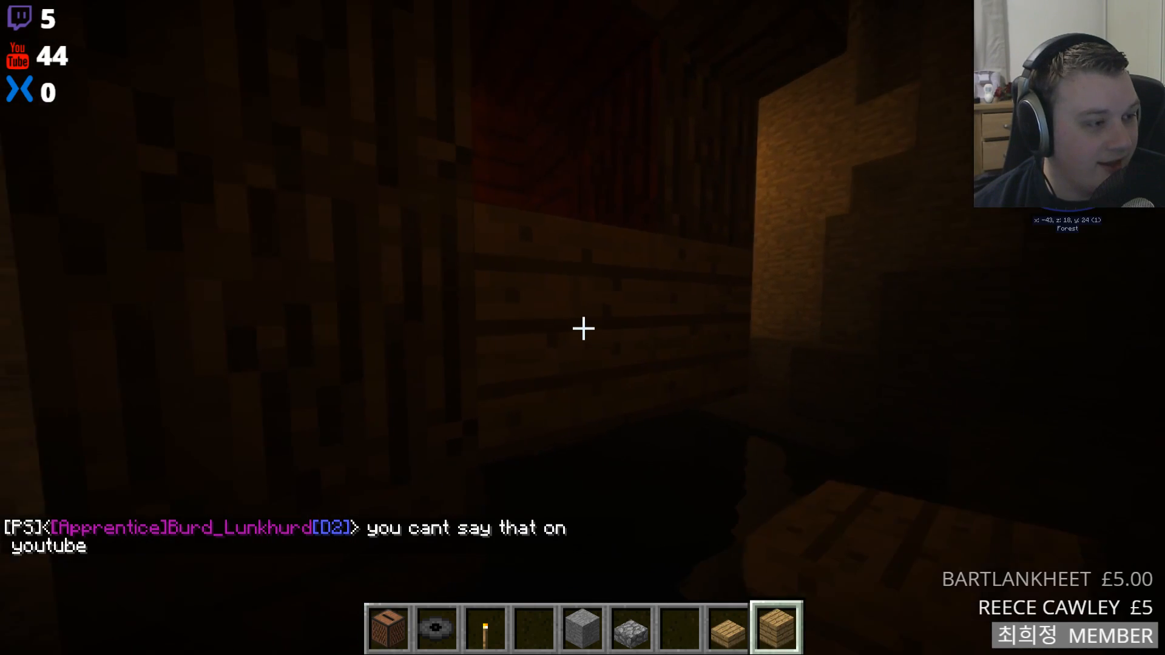
pyautogui.rightClick(584, 329)
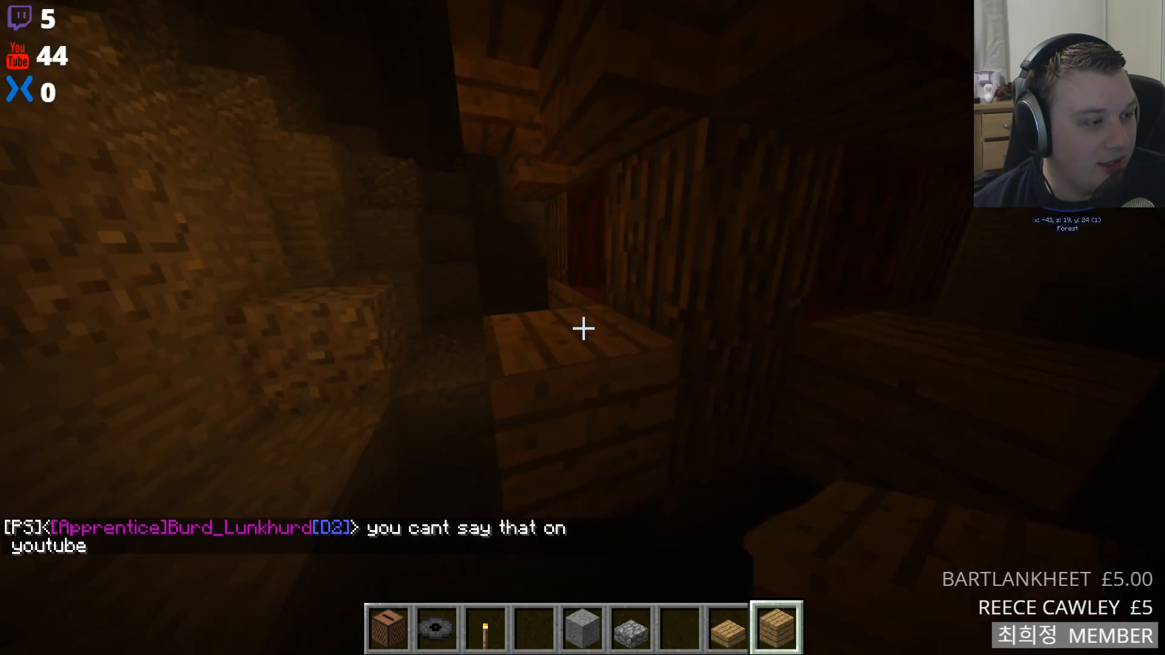
pyautogui.click(583, 329)
pyautogui.rightClick(583, 328)
pyautogui.rightClick(584, 328)
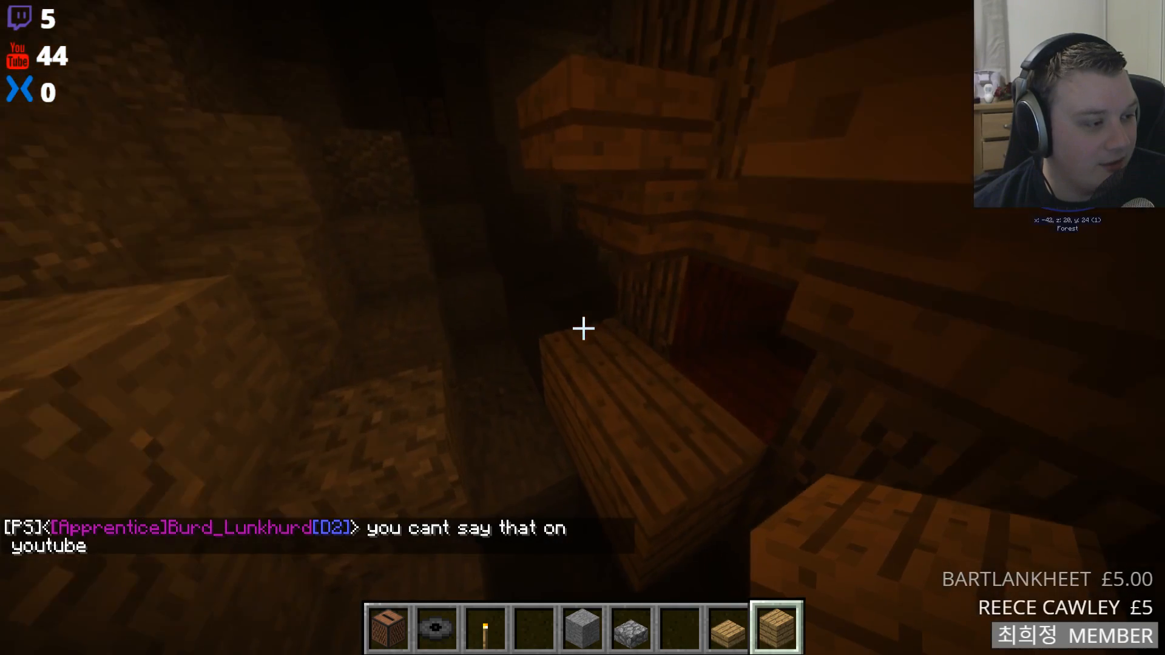
pyautogui.click(583, 328)
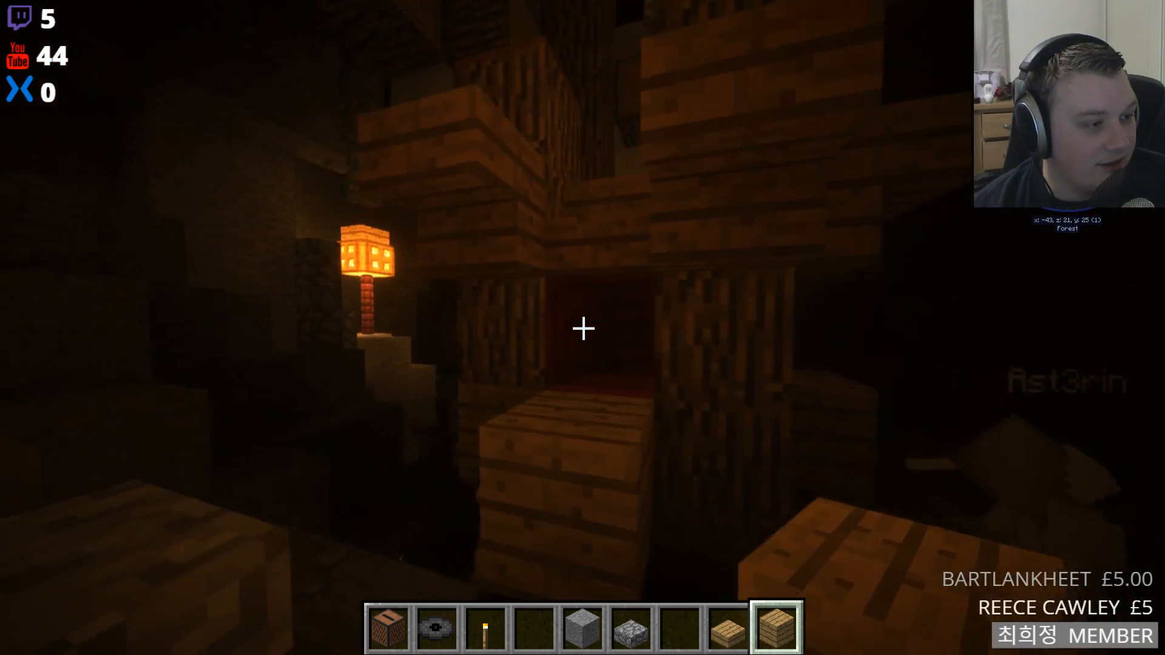
# - Fly along both sides of the cave ship to examine its deck and hull, and switch back to the torch
pyautogui.press('space')
pyautogui.press('w')
pyautogui.press('w')
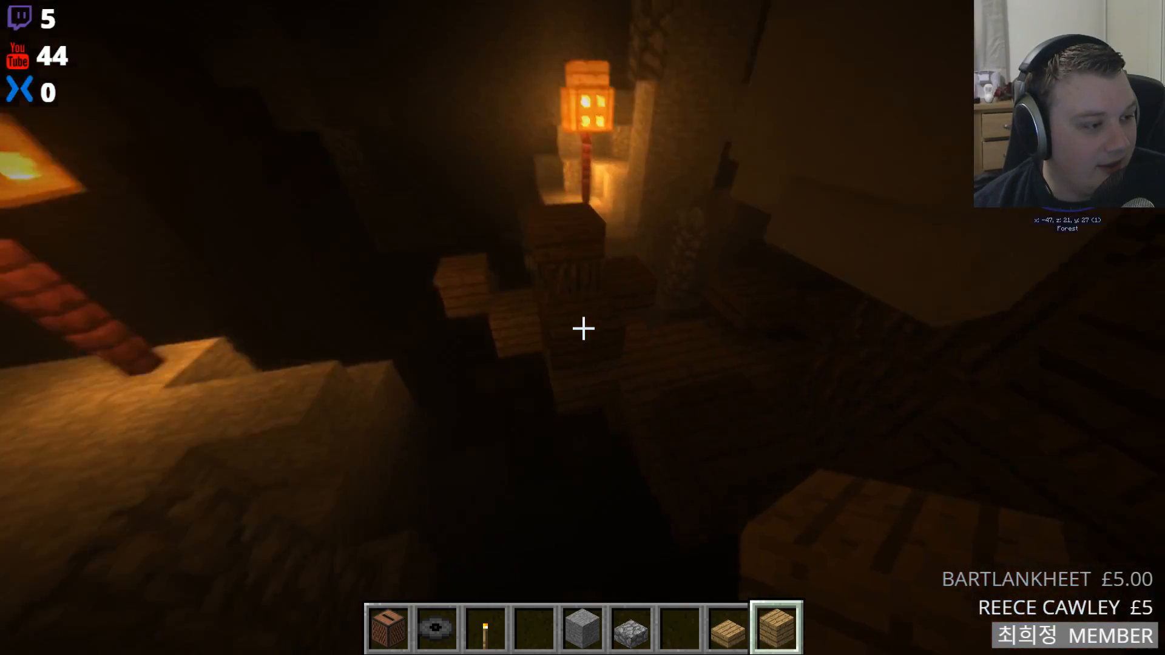
pyautogui.press('w')
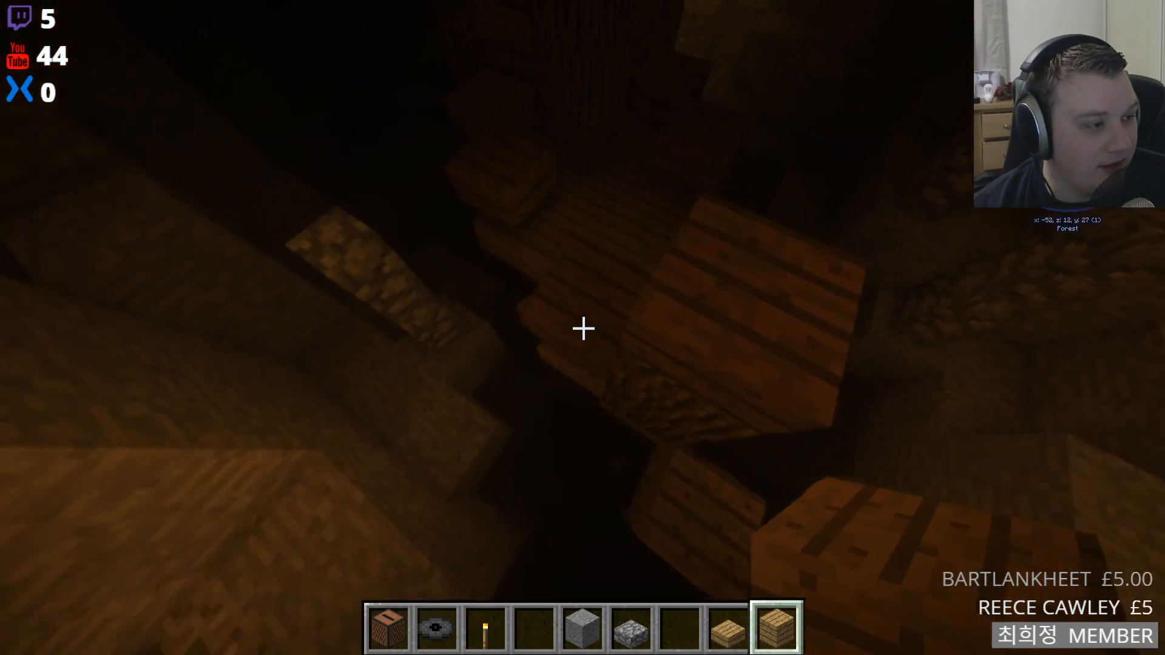
pyautogui.press('w')
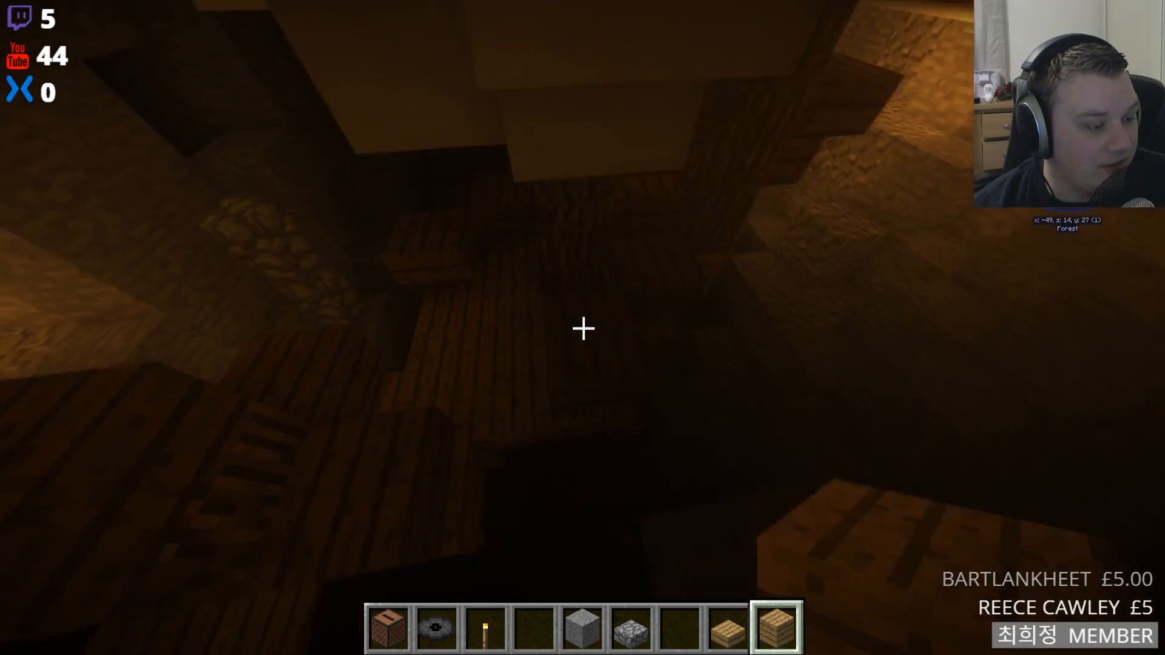
pyautogui.scroll(7, 583, 328)
pyautogui.scroll(-1, 583, 328)
# - Break the plank block added to the front of the cave ship
pyautogui.press('F1')
pyautogui.press('w')
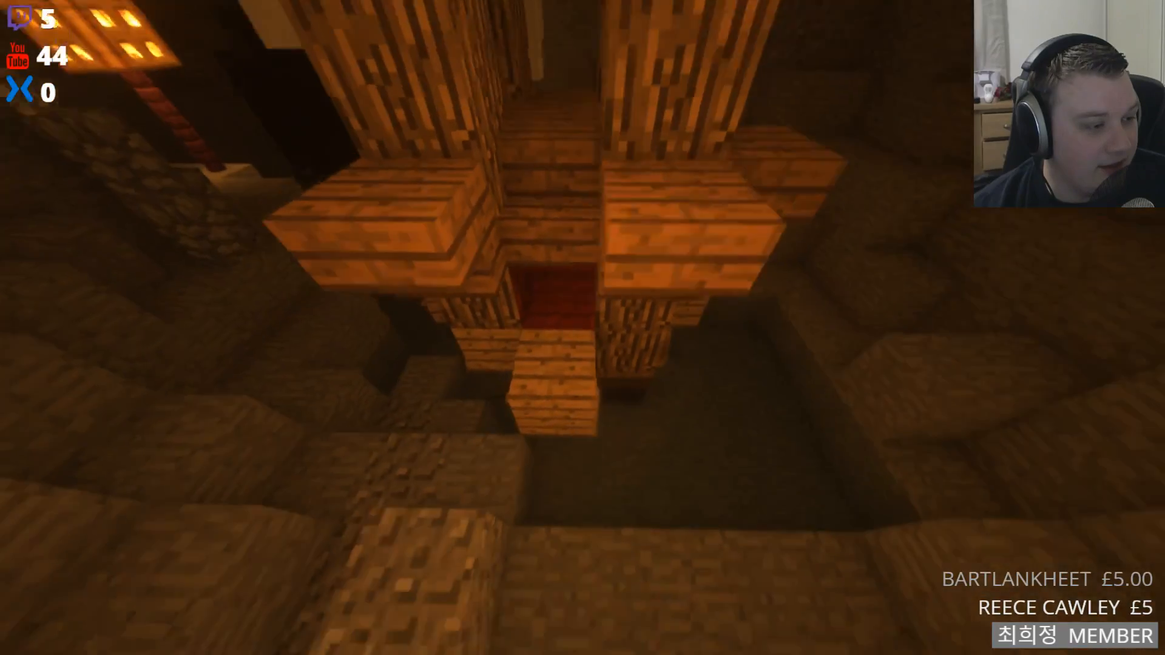
pyautogui.click(583, 328)
pyautogui.press('d')
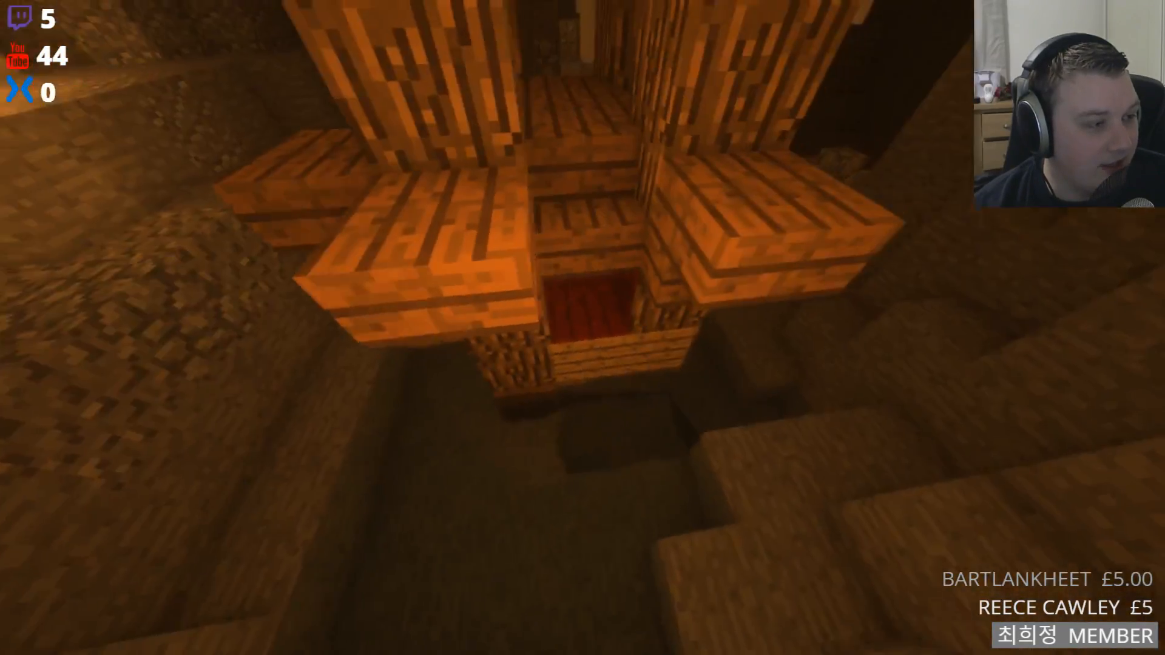
# - Fly past the ship to the cave camp and examine the cauldron over the fire and the chests
pyautogui.press('F1')
pyautogui.press('w')
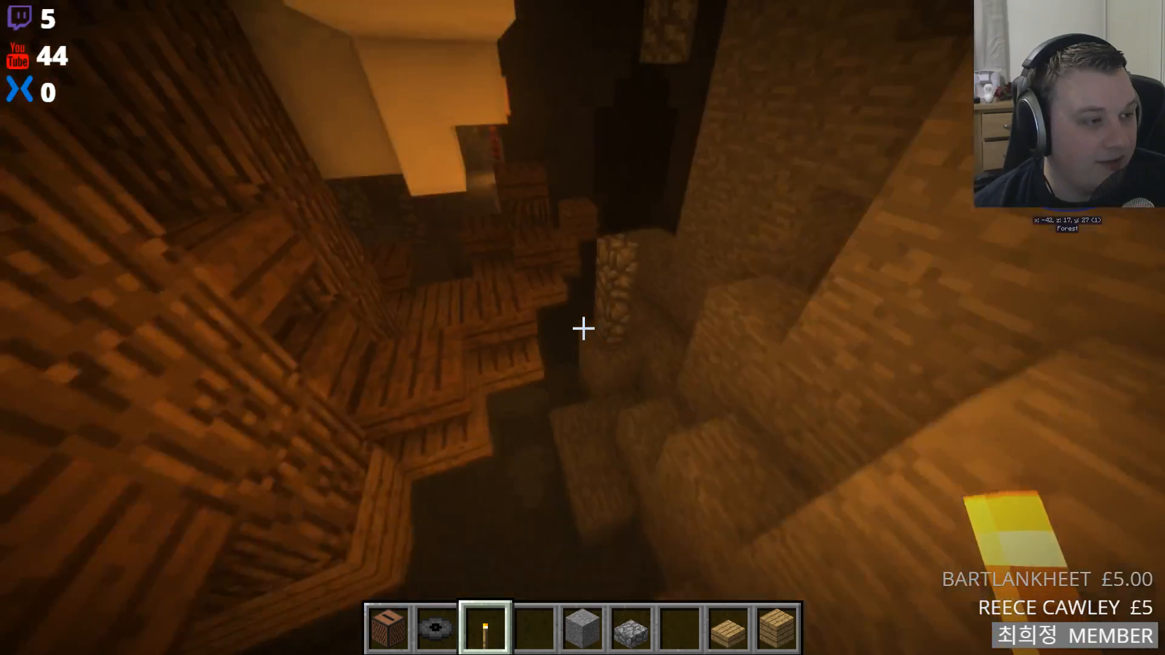
pyautogui.press('w')
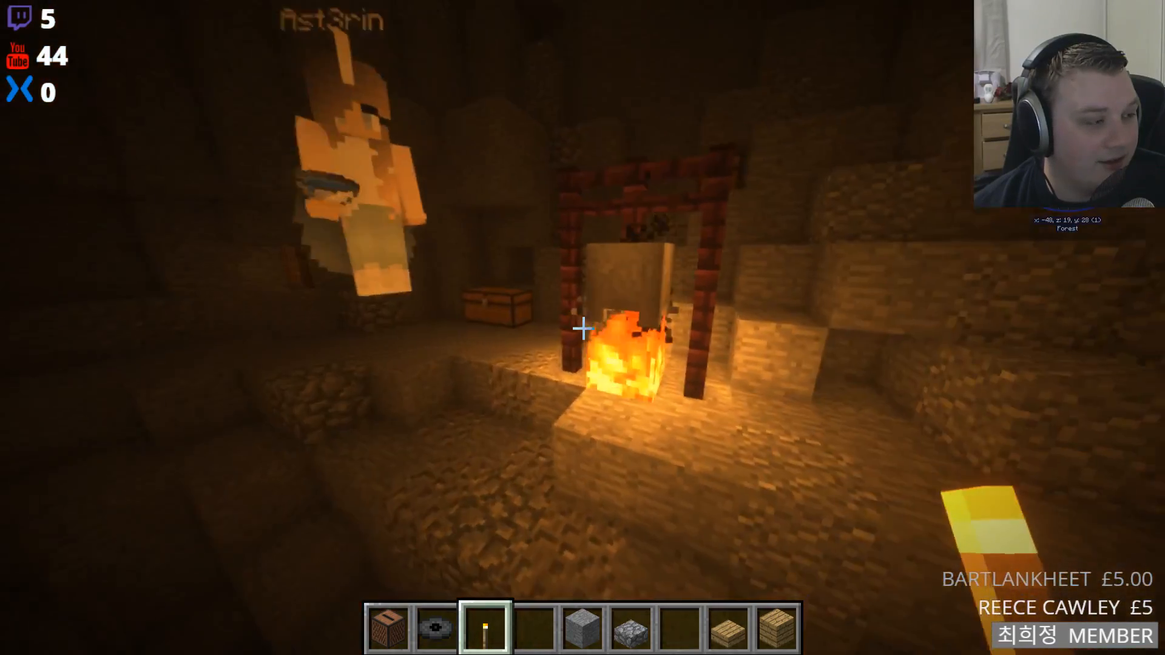
pyautogui.press('F1')
pyautogui.press('w')
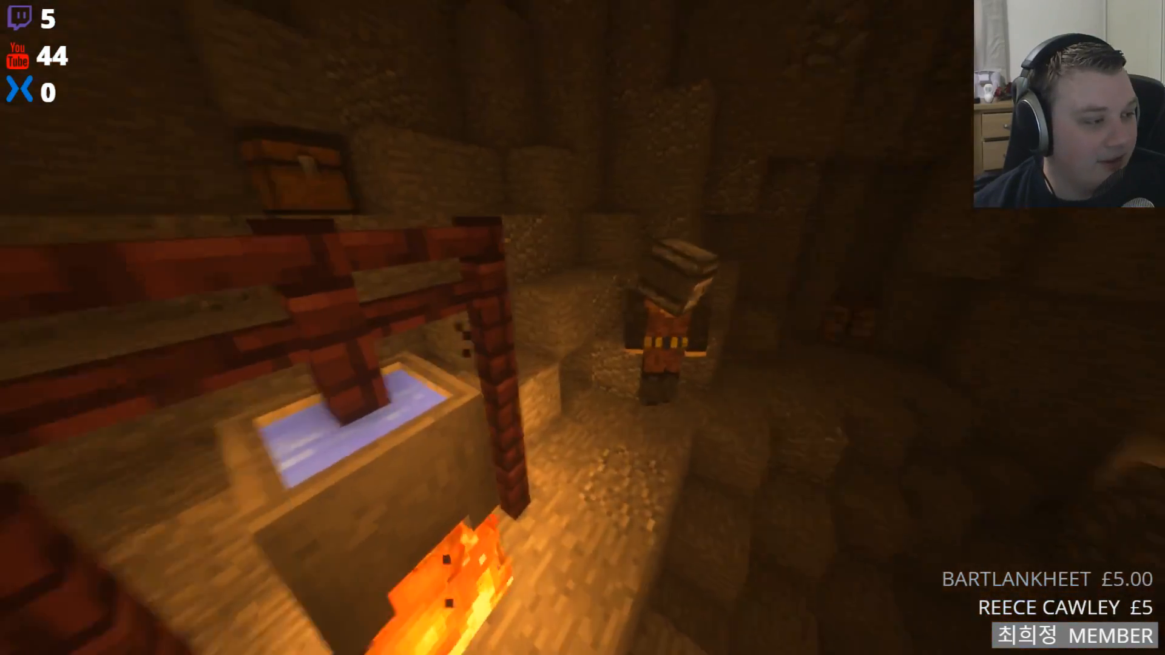
pyautogui.press('F1')
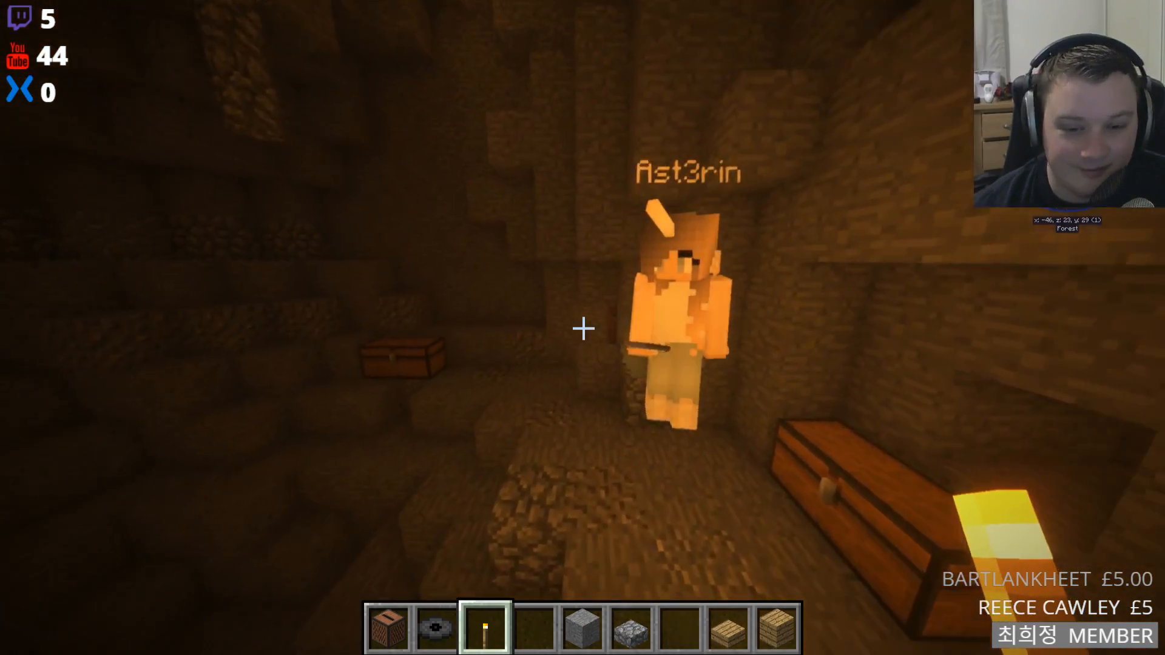
# - Fly past the ship's mast into the layer 3 tunnel and follow the passages up to the village on the surface
pyautogui.press('w')
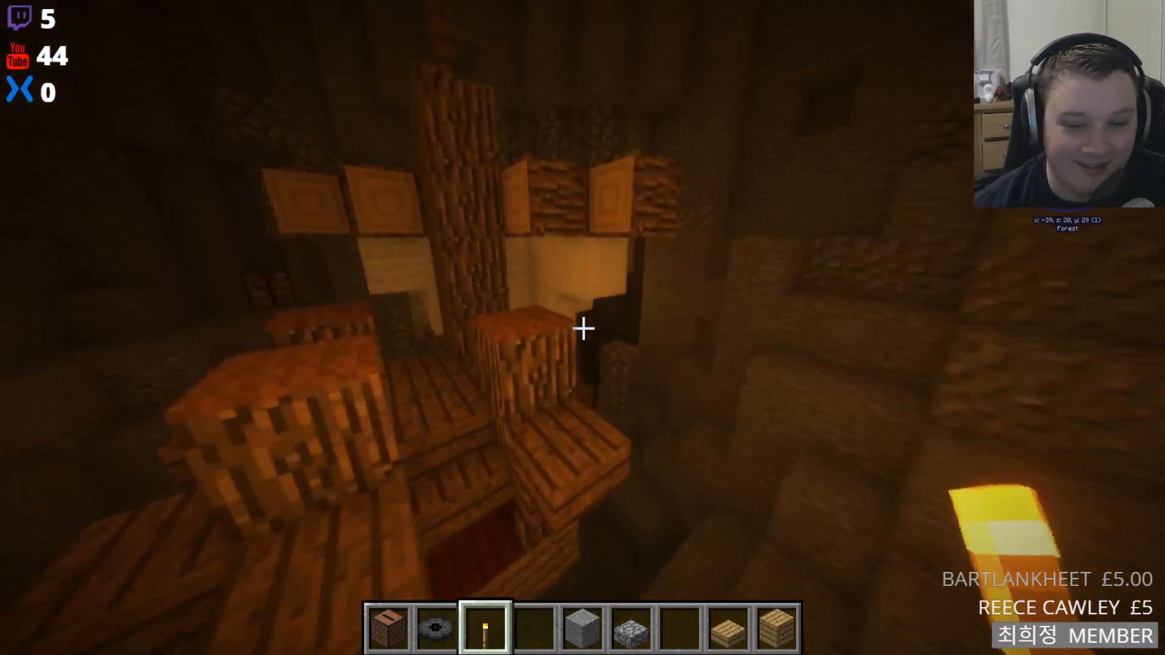
pyautogui.press('w')
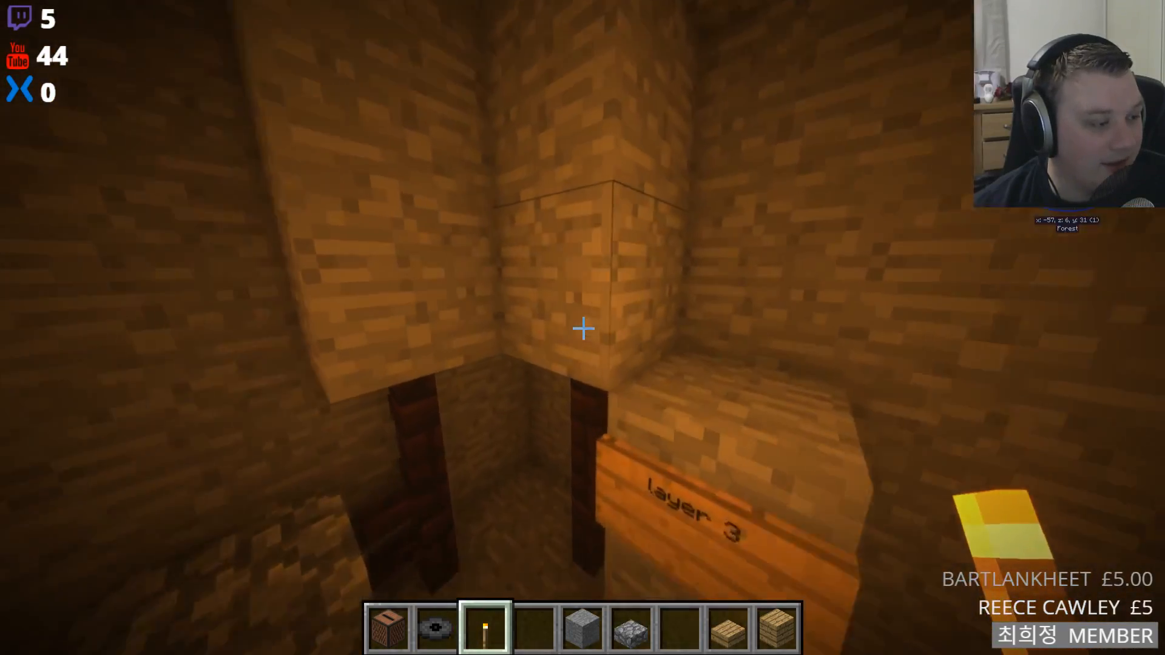
pyautogui.press('w')
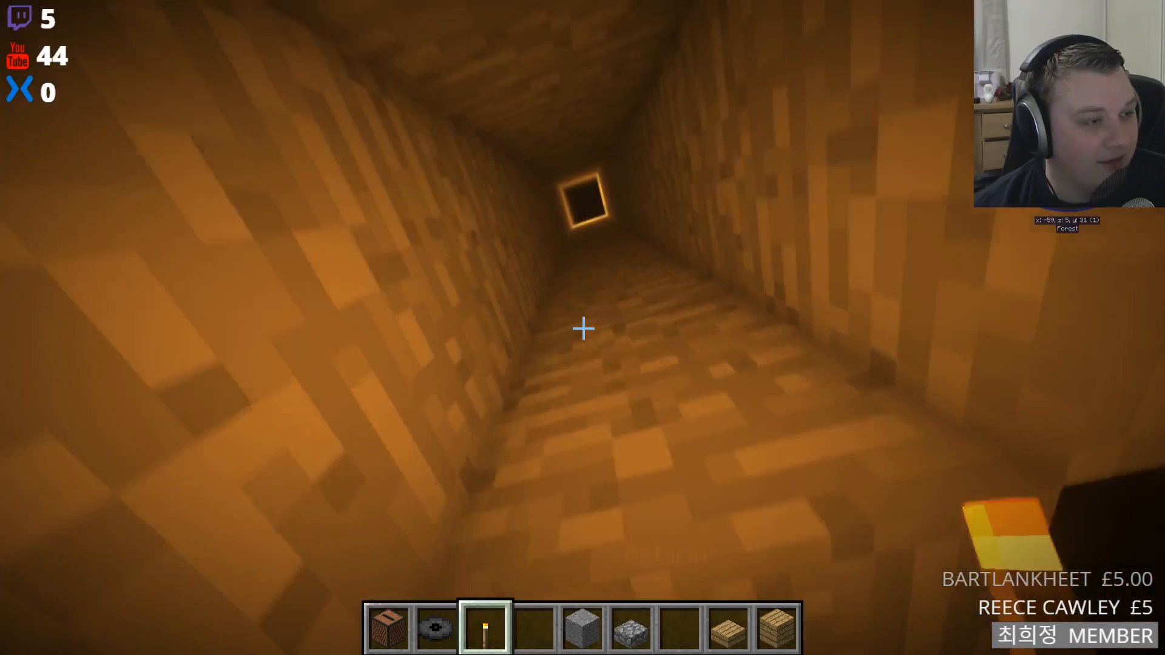
pyautogui.press('w')
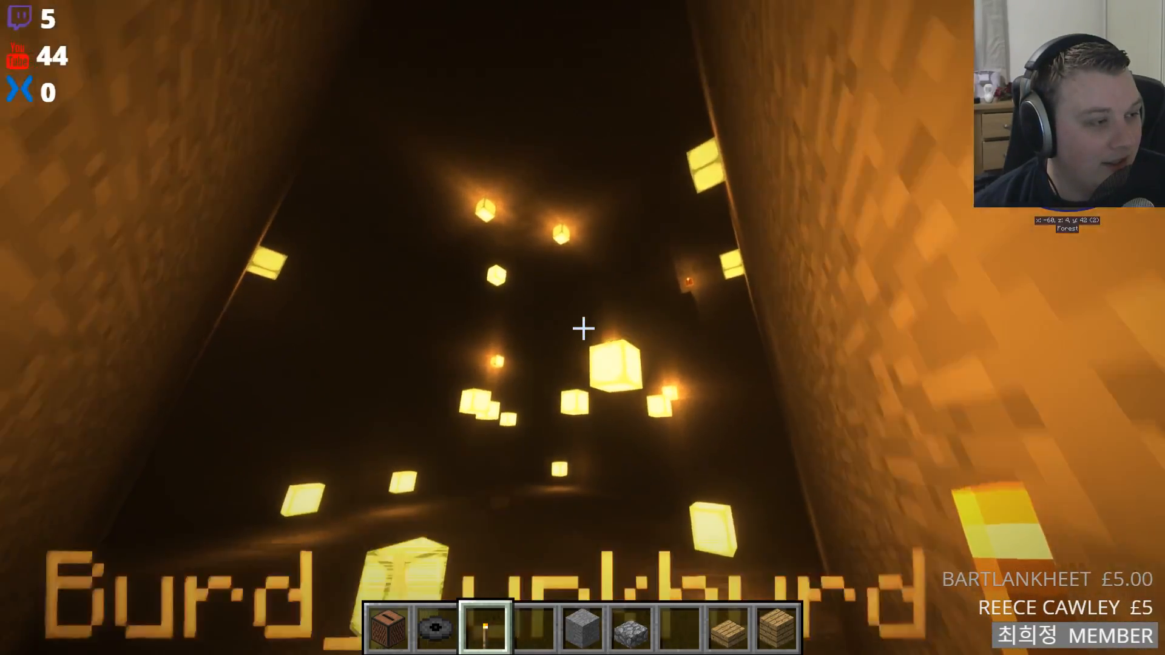
pyautogui.press('space')
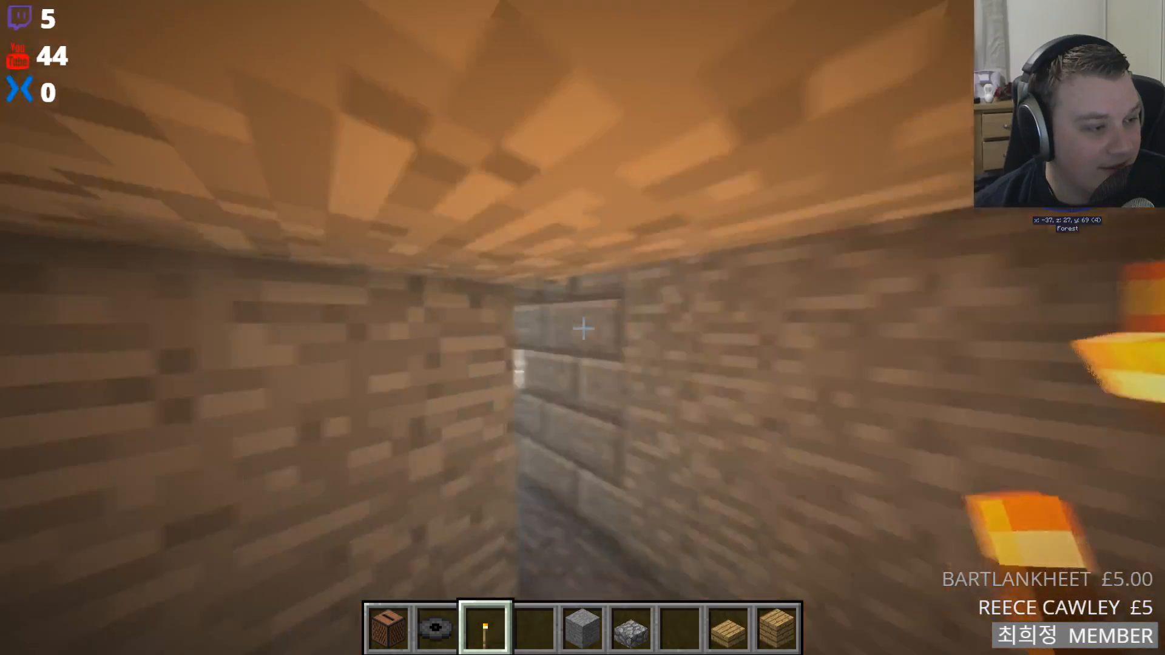
pyautogui.press('w')
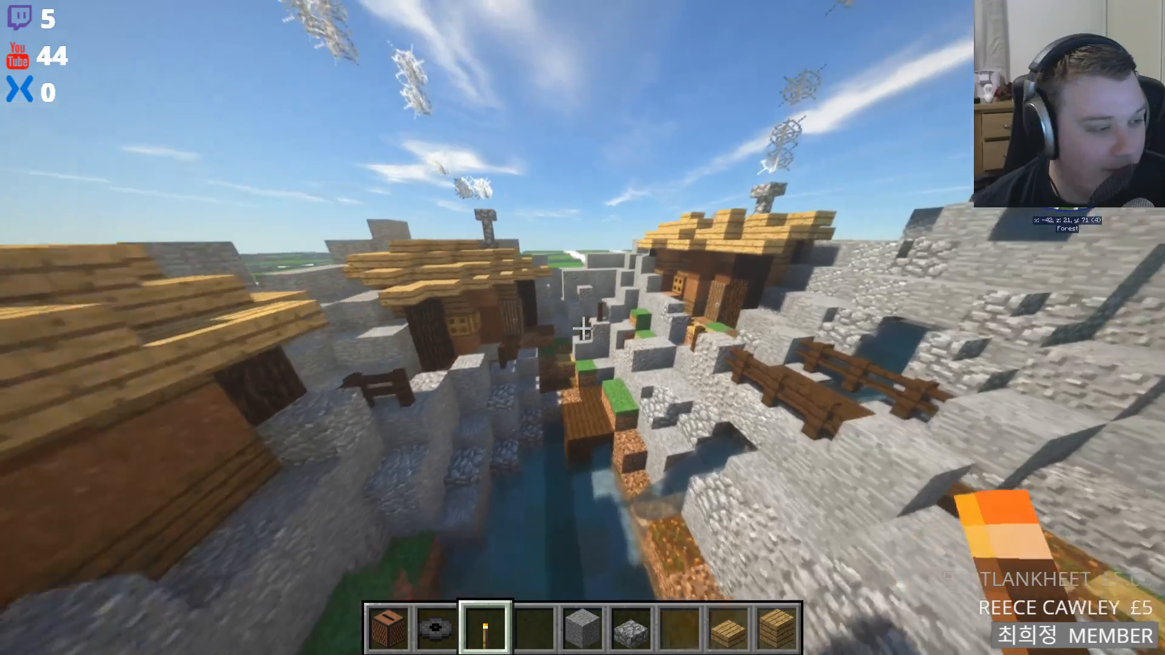
# - Rise above the stone-walled village and circle over the neighbouring tower plot to view both builds from the air
pyautogui.press('s')
pyautogui.press('space')
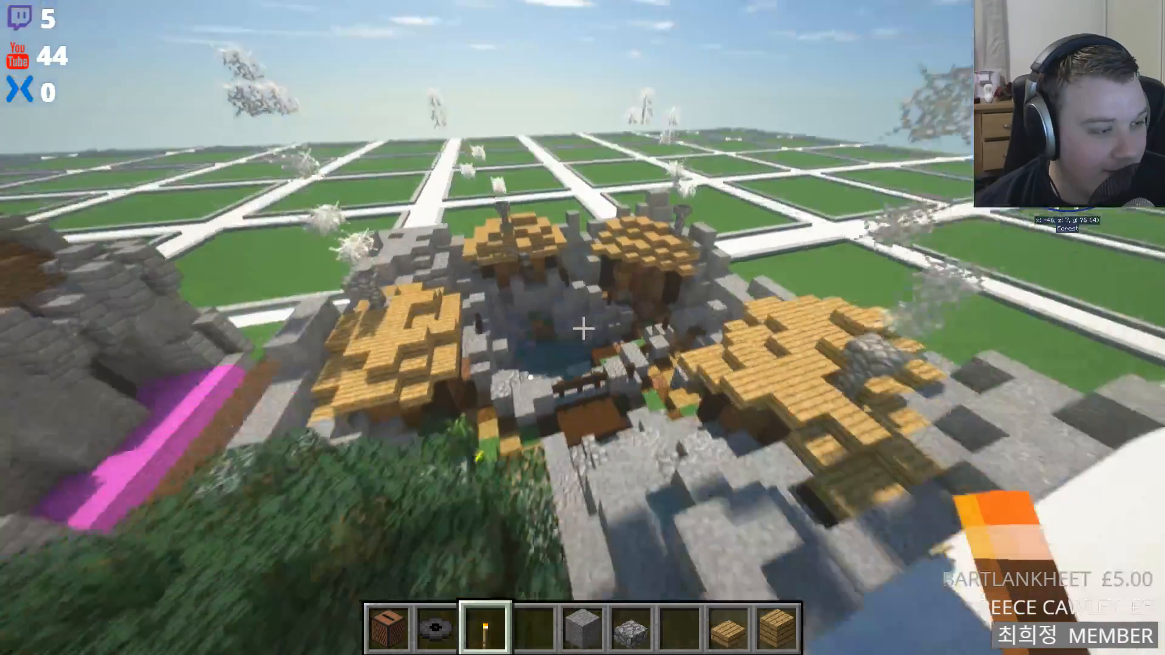
pyautogui.press('w')
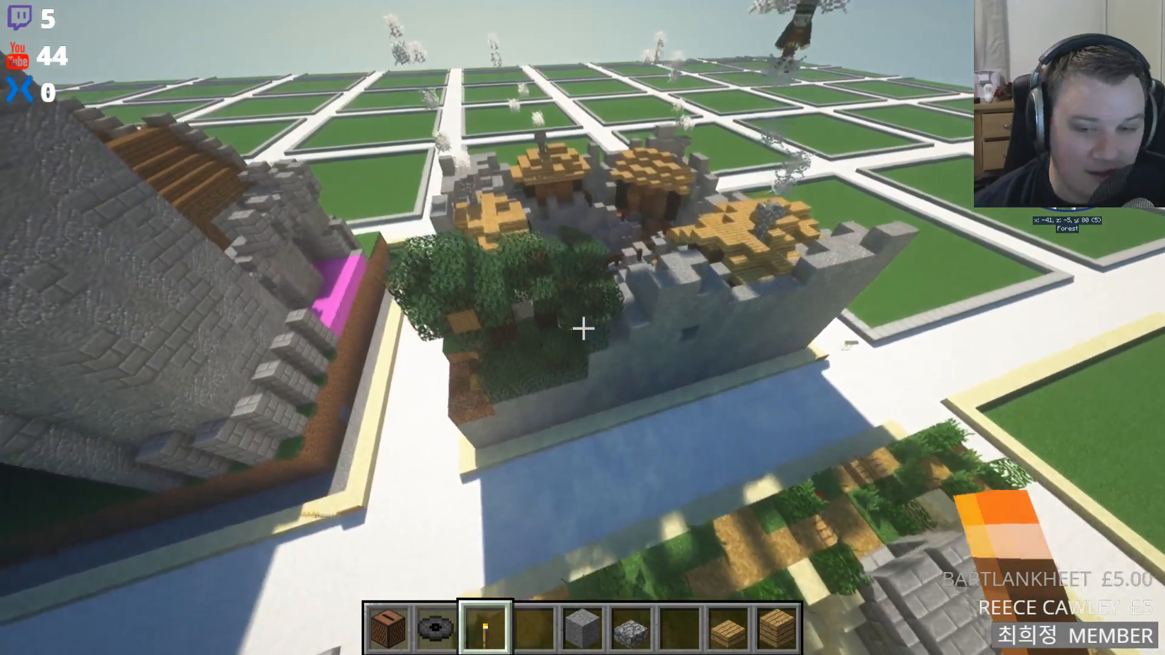
pyautogui.press('space')
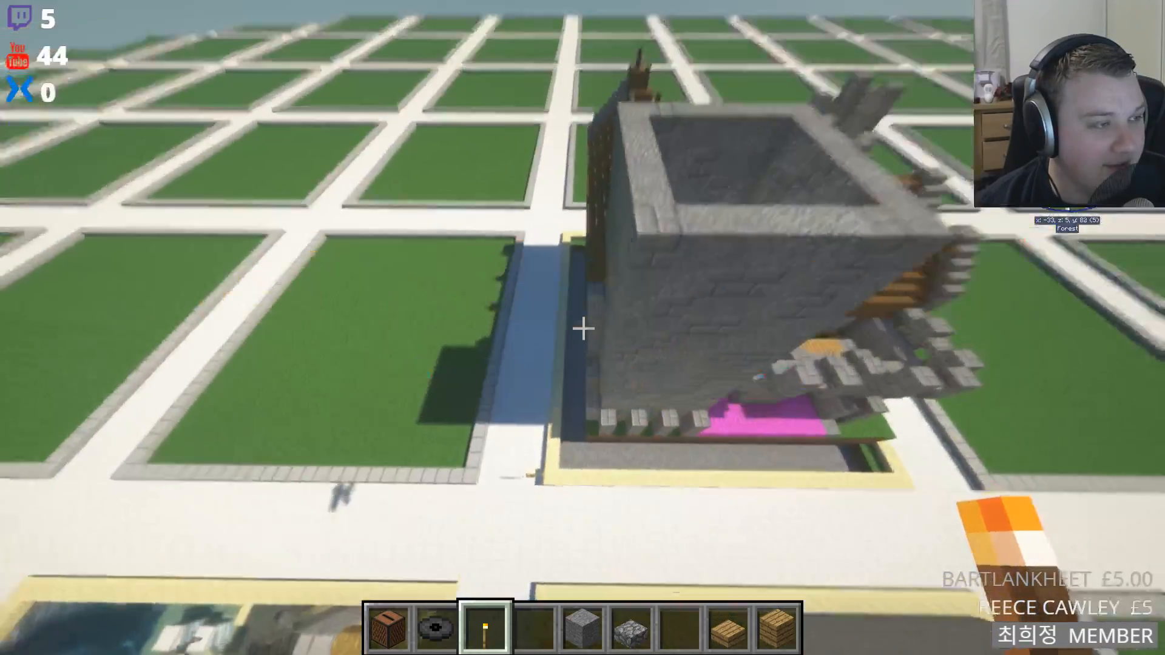
pyautogui.press('w')
pyautogui.press('w')
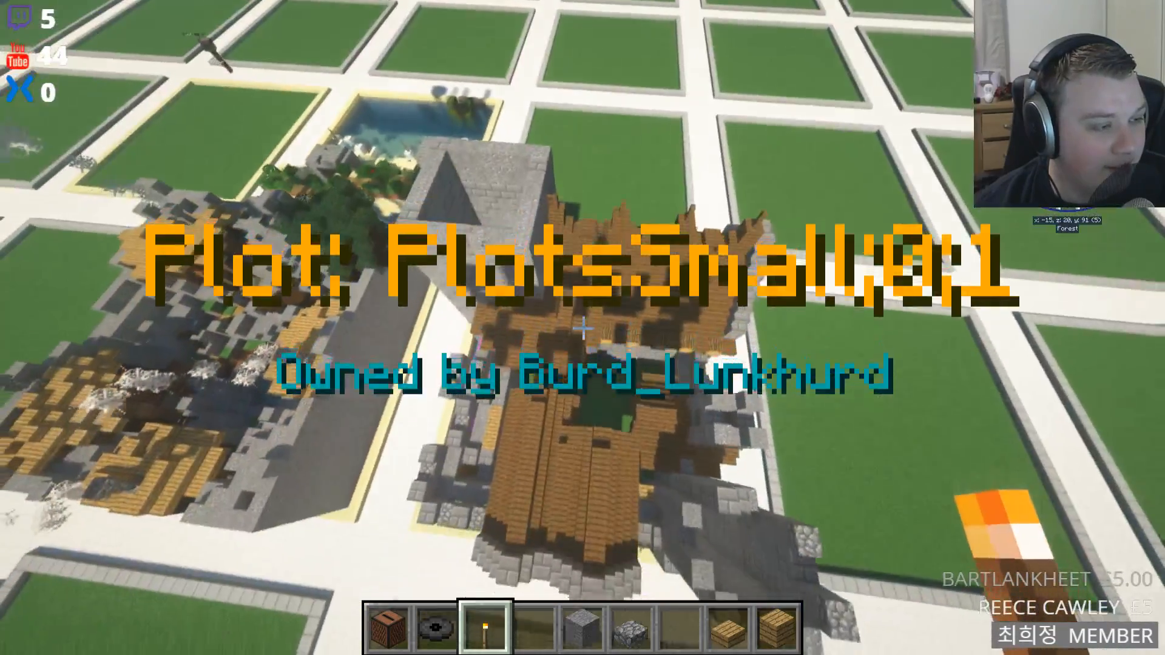
# - Descend to plot PlotsSmall;0;1 and enter the walled castle grounds to examine the build up close
pyautogui.press('w')
pyautogui.press('shift')
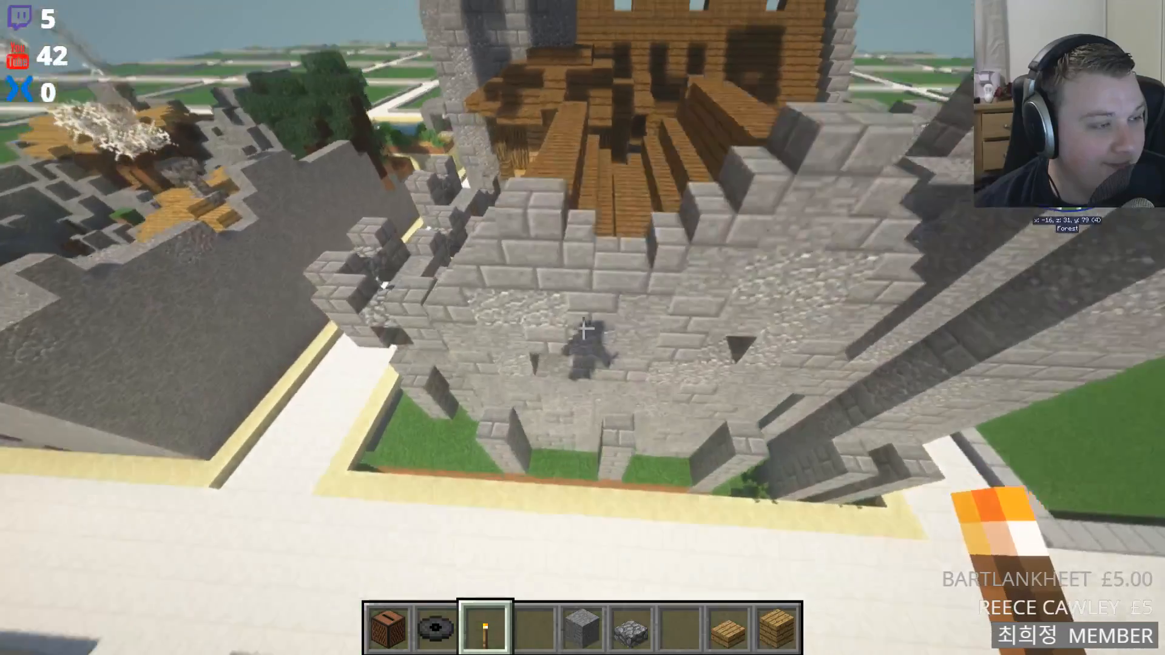
pyautogui.press('w')
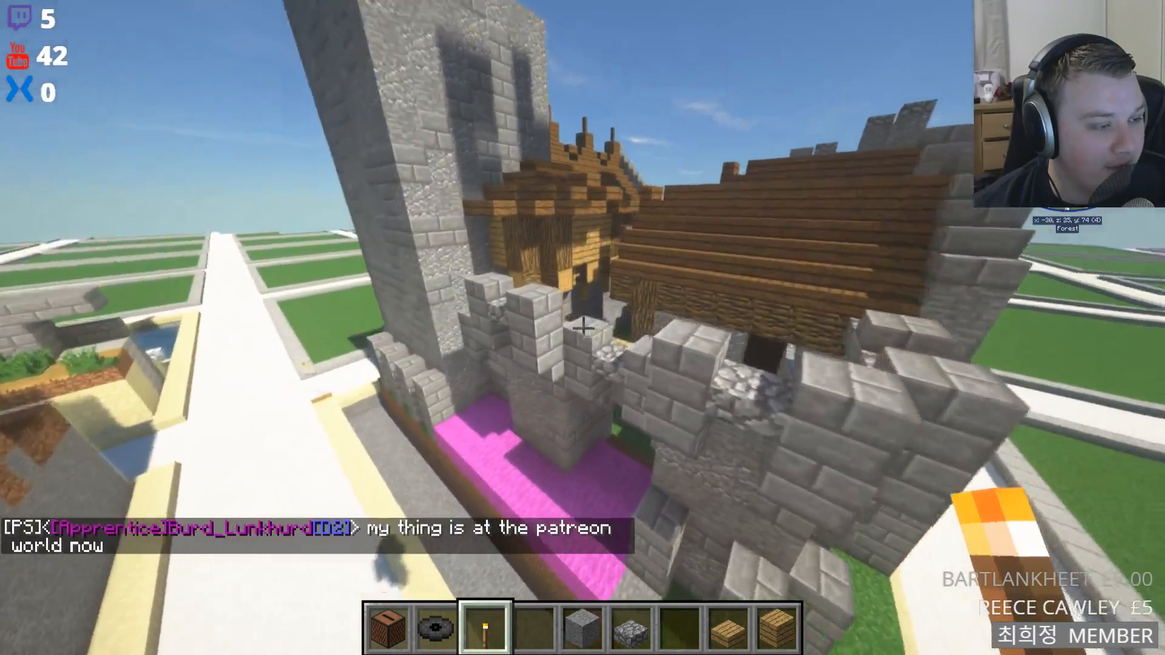
pyautogui.press('w')
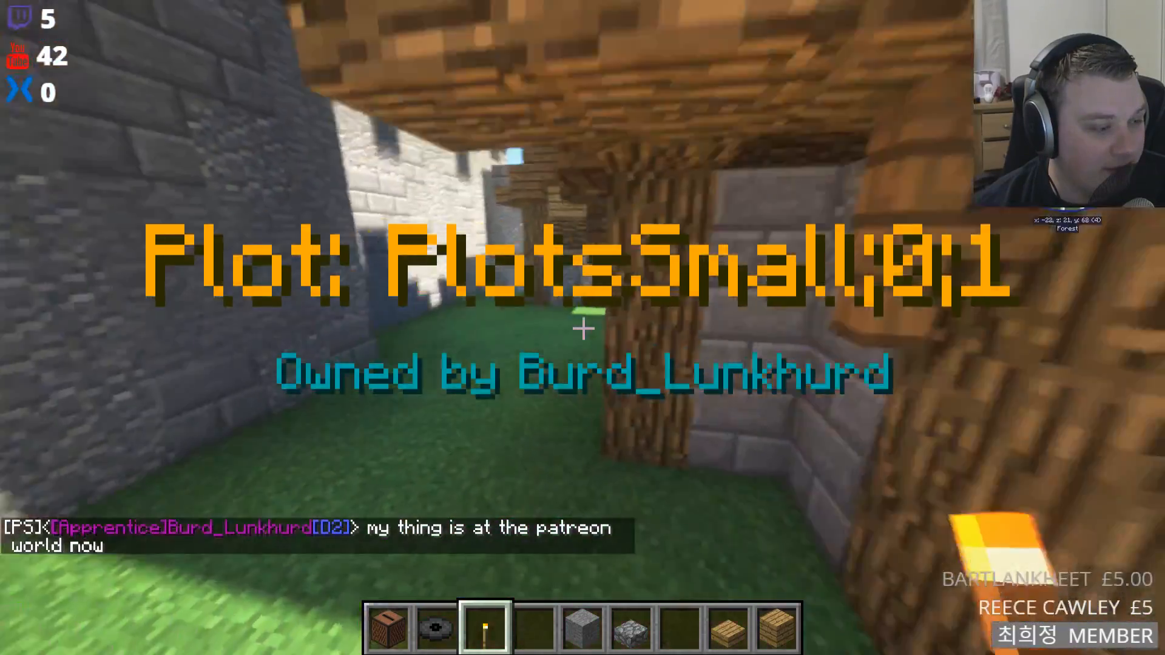
# - Fly up out of the walled castle plot and teleport to the PatMedDef world
pyautogui.press('w')
pyautogui.press('space')
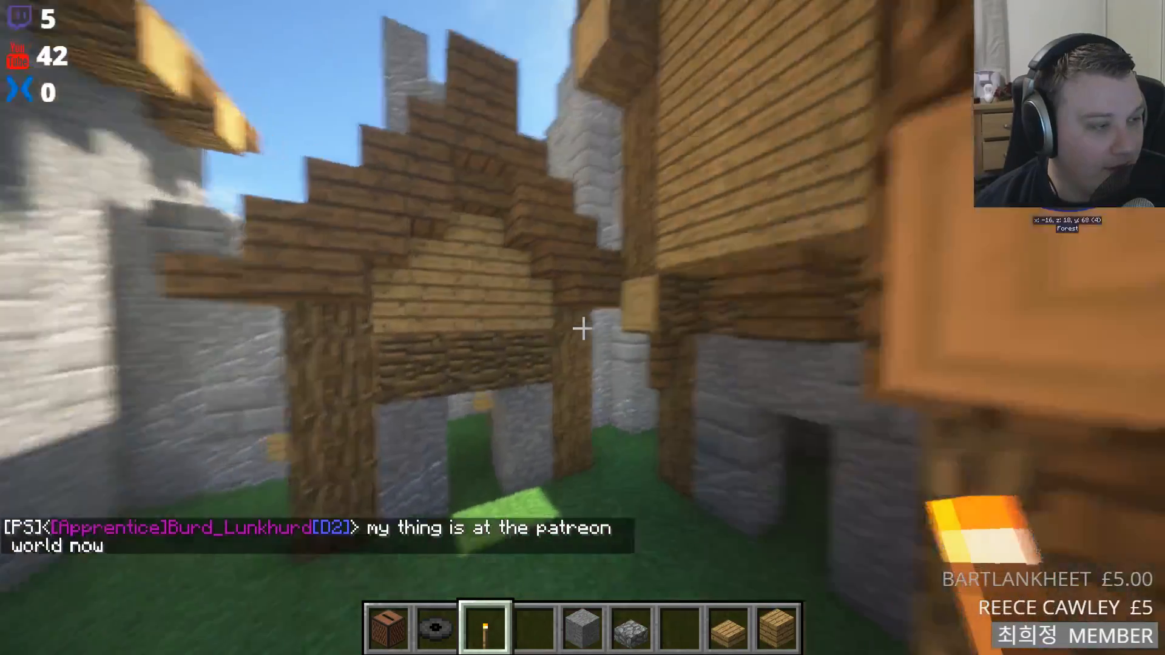
pyautogui.press('w')
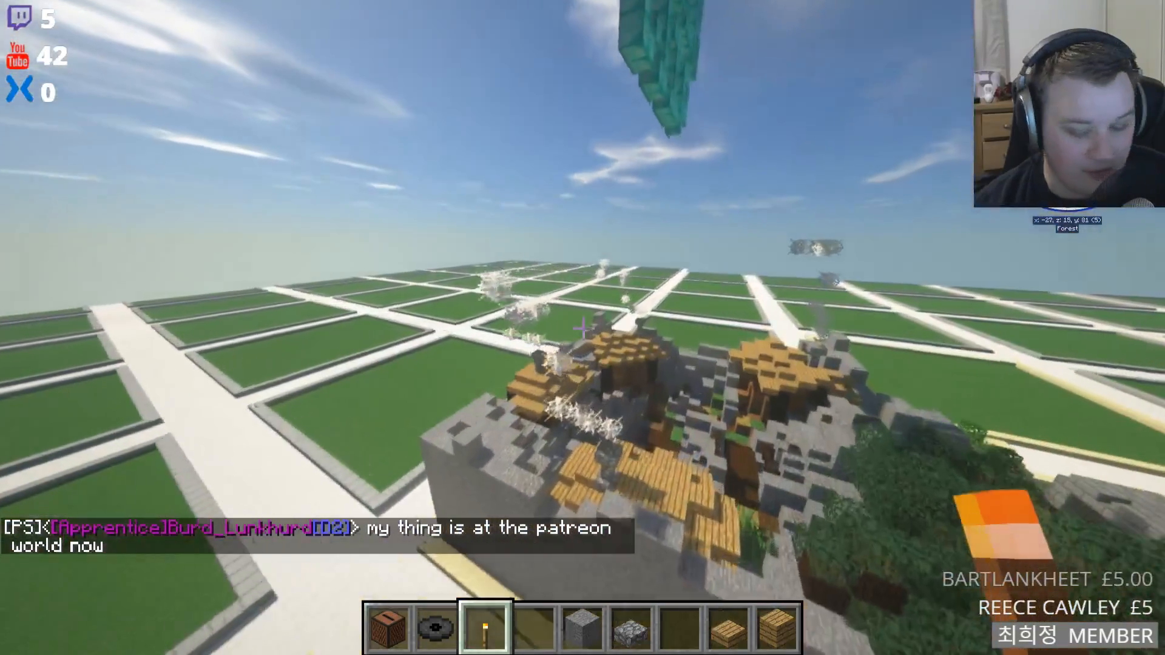
pyautogui.press('/')
pyautogui.write('mv t')
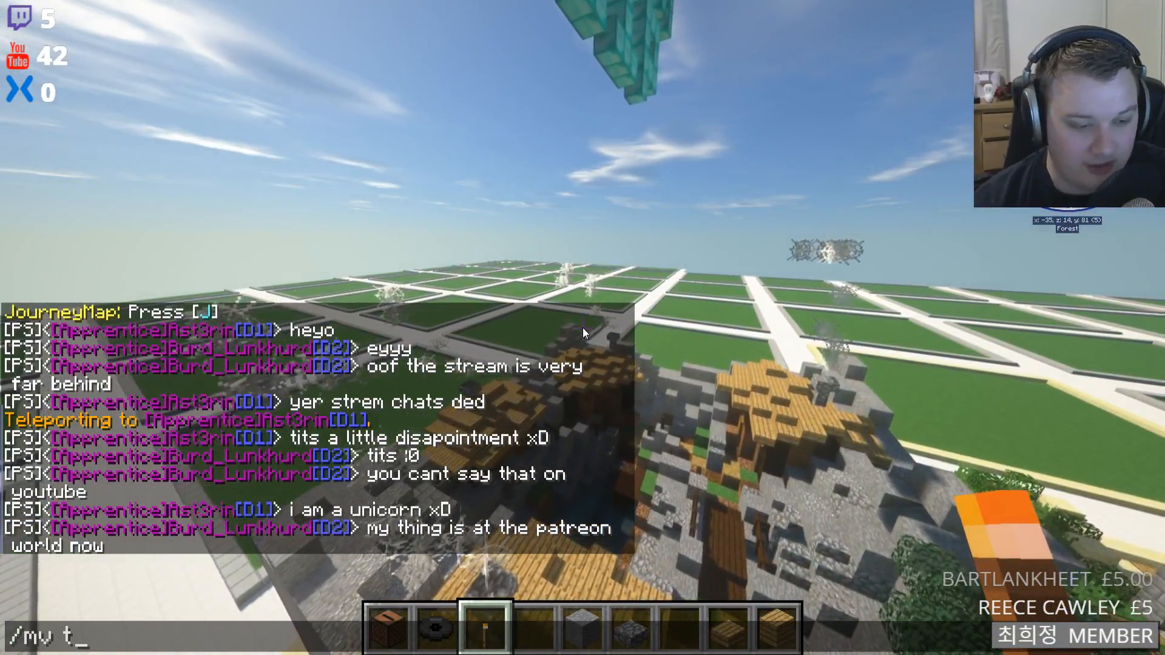
pyautogui.write('p PatMedDe')
pyautogui.press('Return')
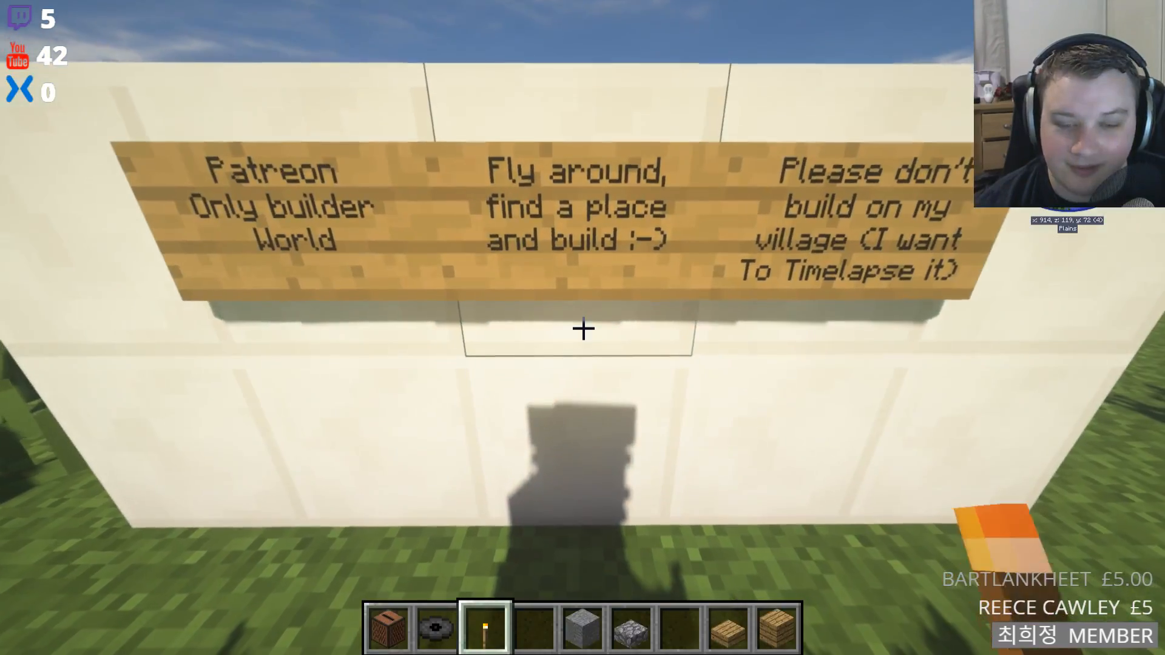
# - Fly through the palisaded village past the blue building outlines and church, and look back at it from outside the wall
pyautogui.press('s')
pyautogui.press('space')
pyautogui.press('w')
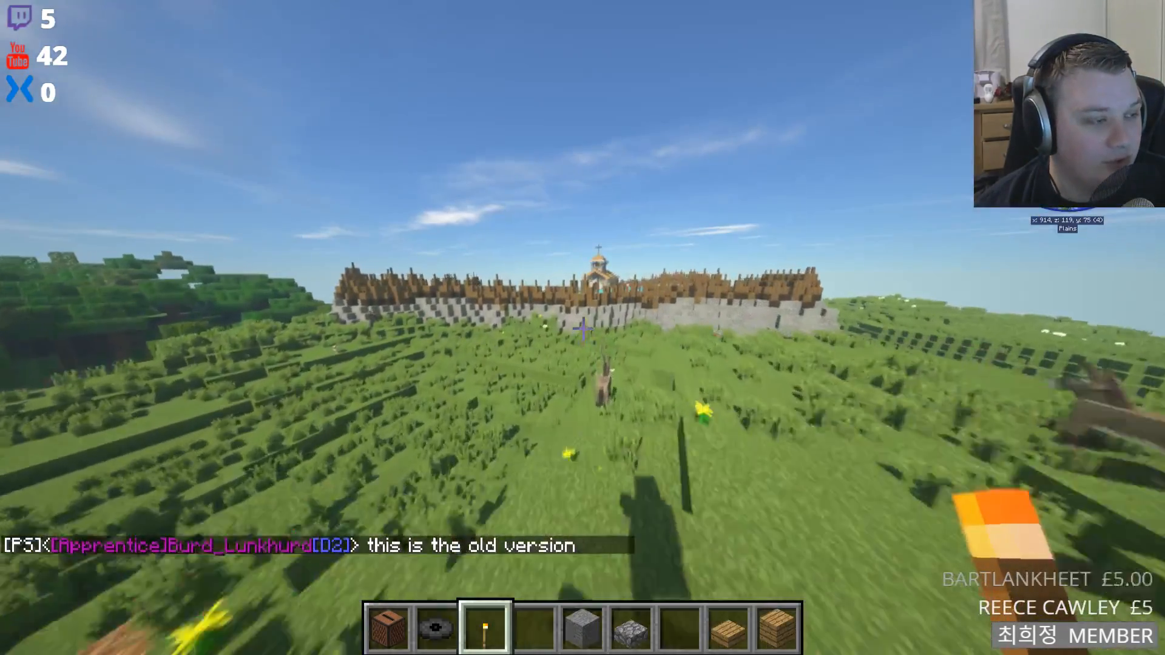
pyautogui.press('w')
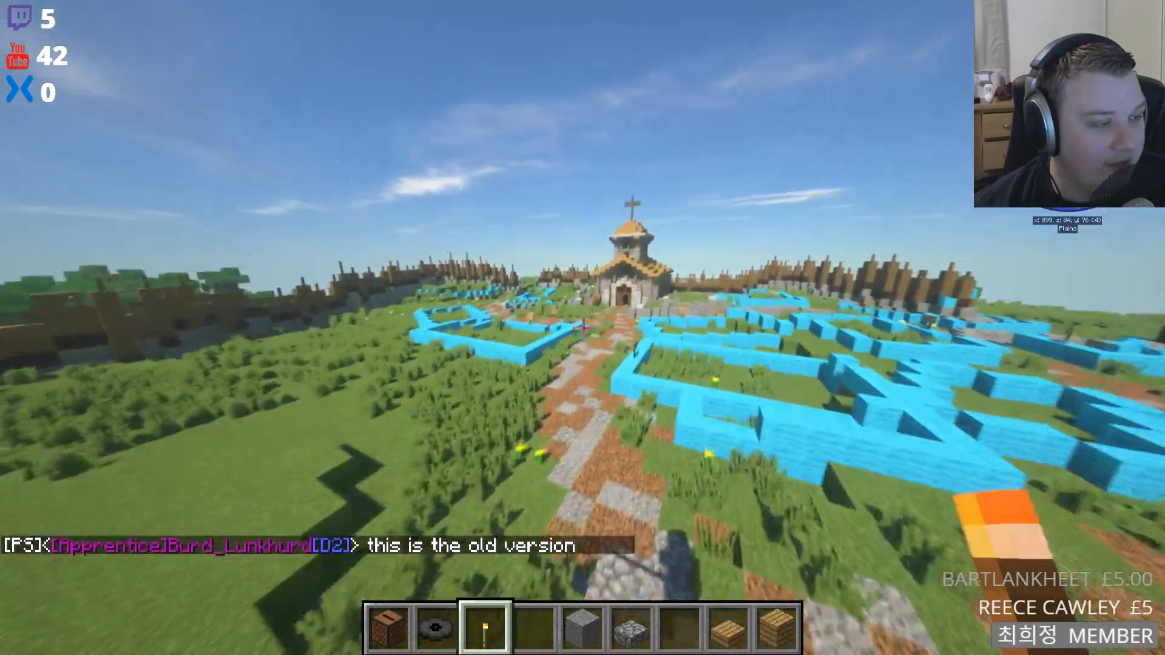
pyautogui.press('w')
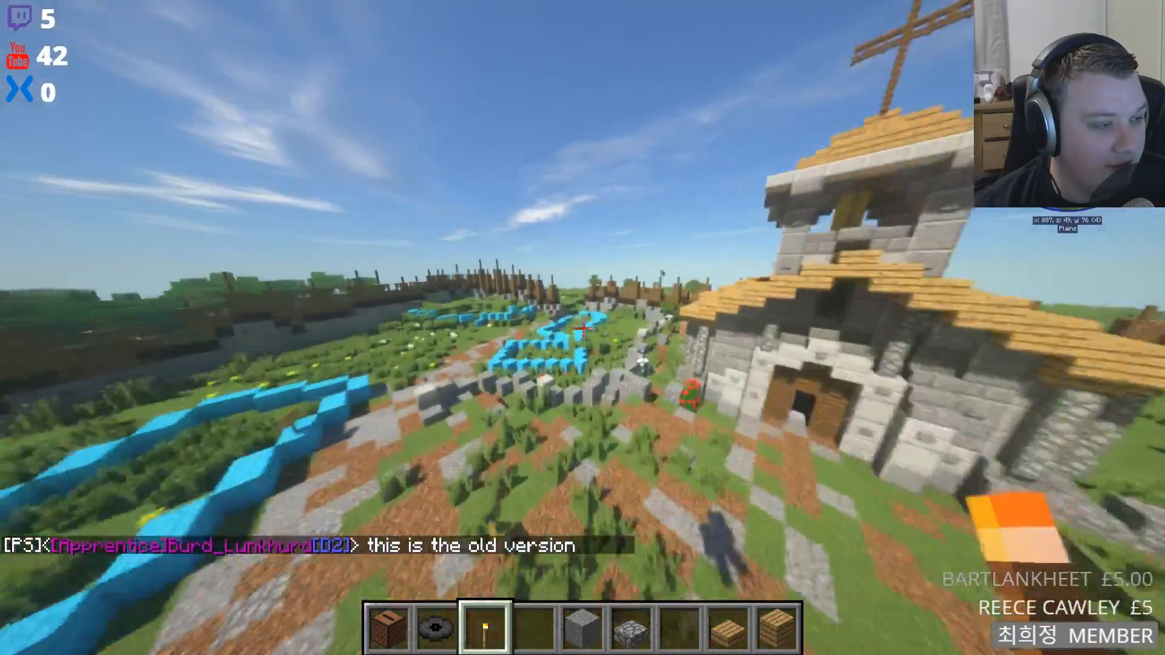
pyautogui.press('w')
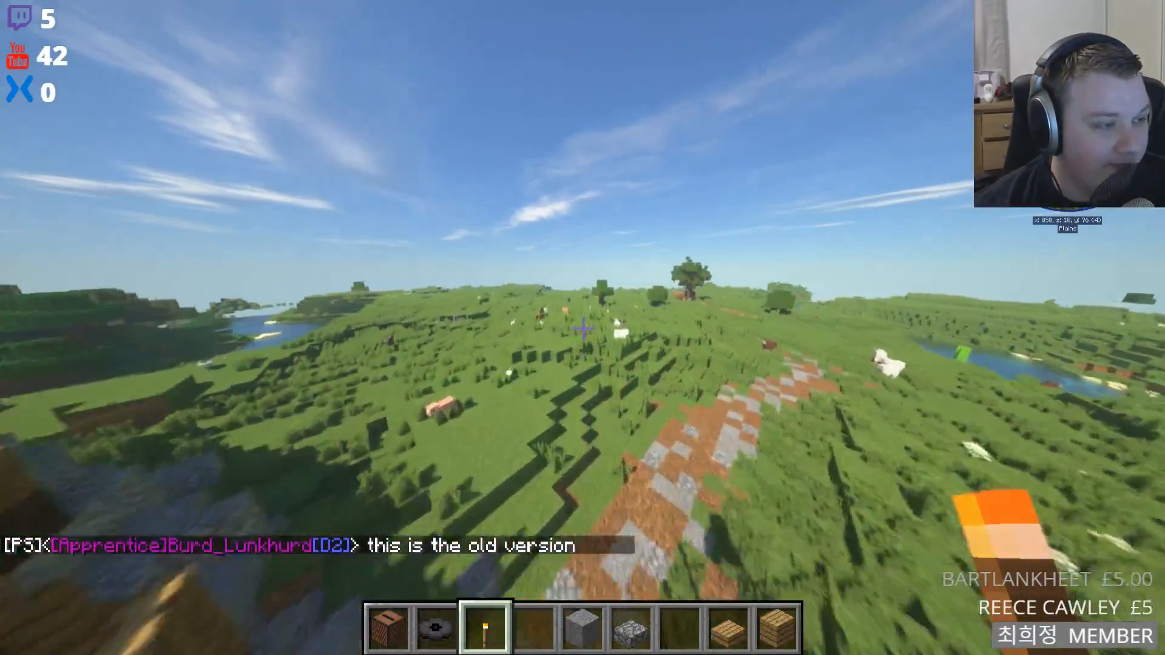
pyautogui.press('s')
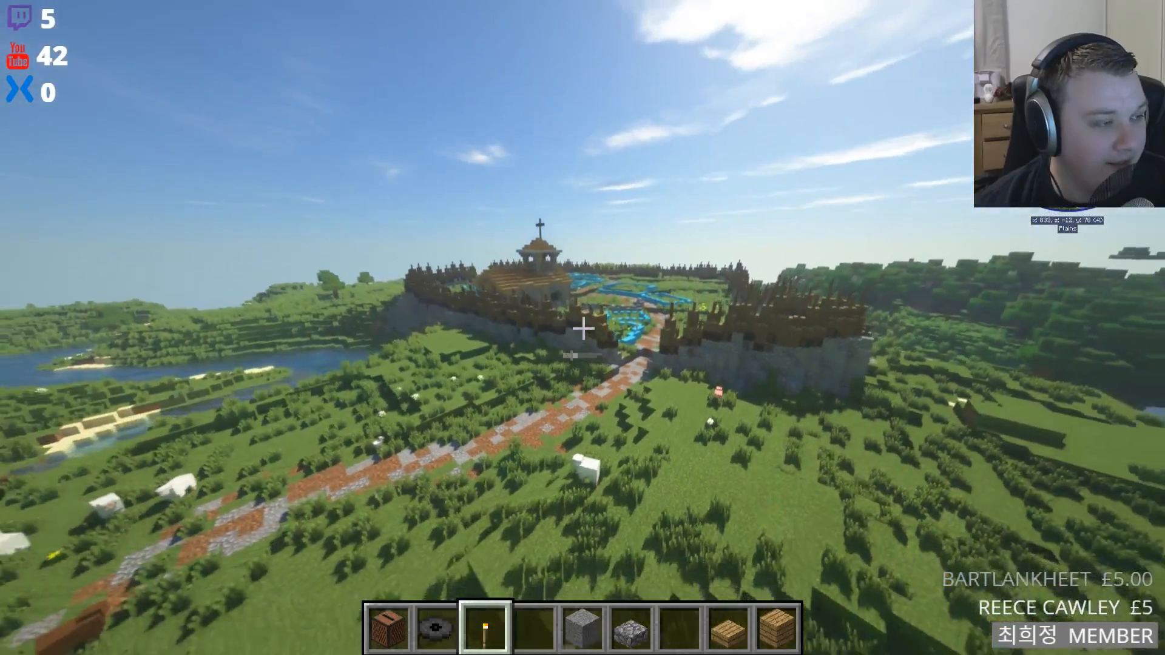
pyautogui.press('s')
pyautogui.press('space')
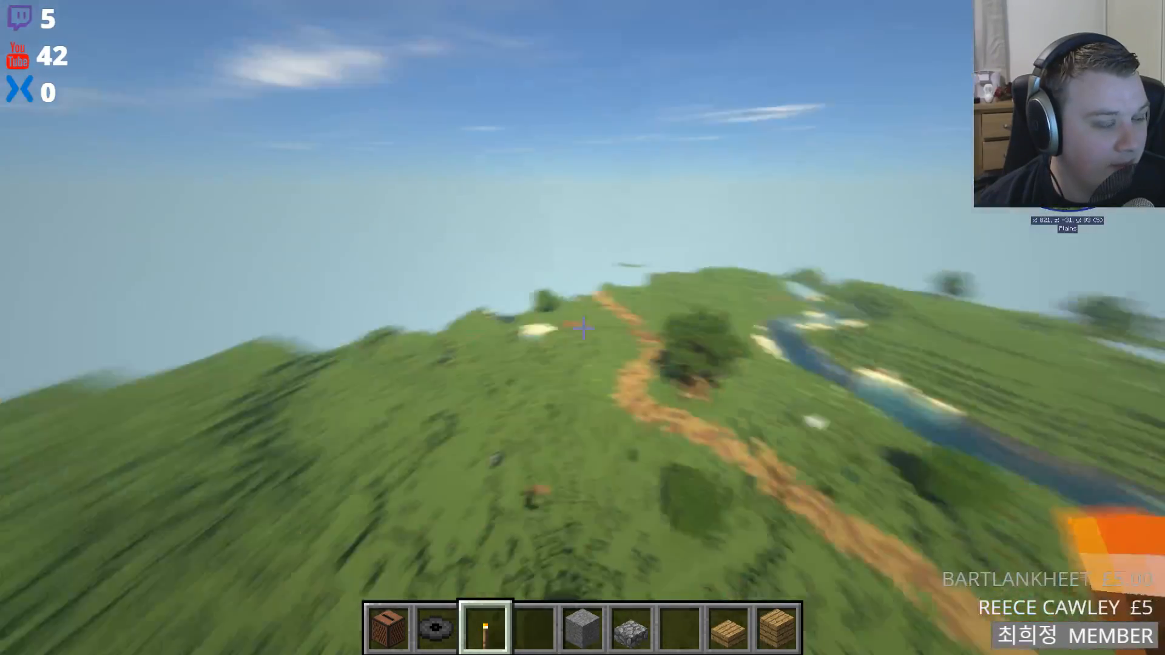
# - Hide the game interface and fly over the plains and dirt path to look around the terrain and a stone build up close
pyautogui.press('w')
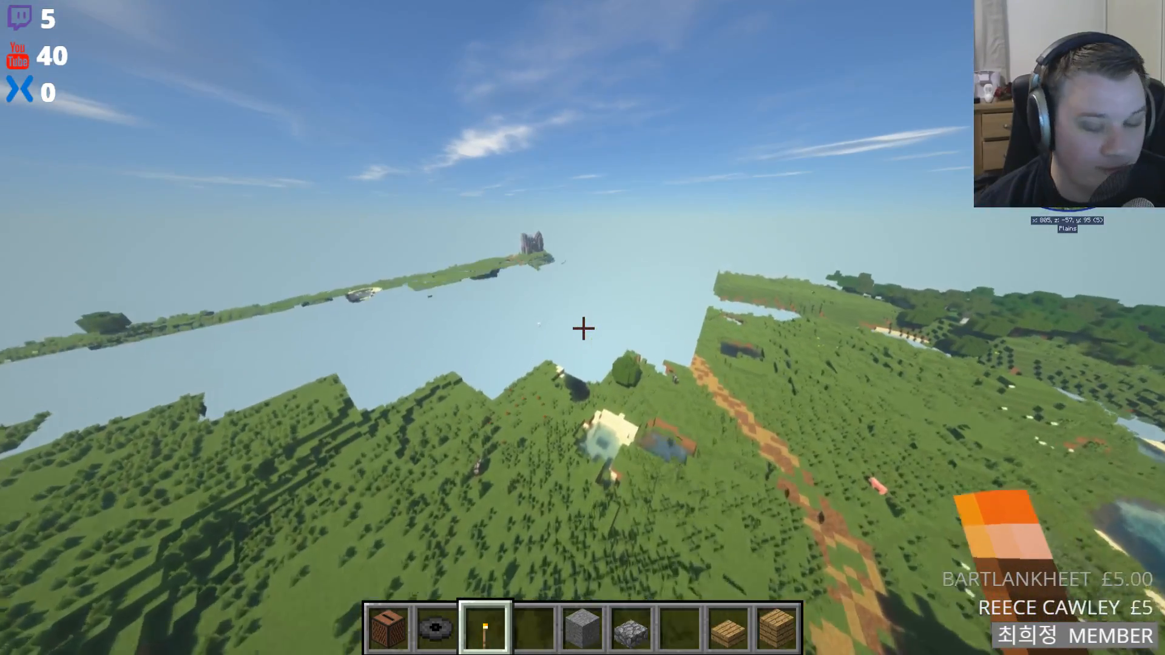
pyautogui.press('w')
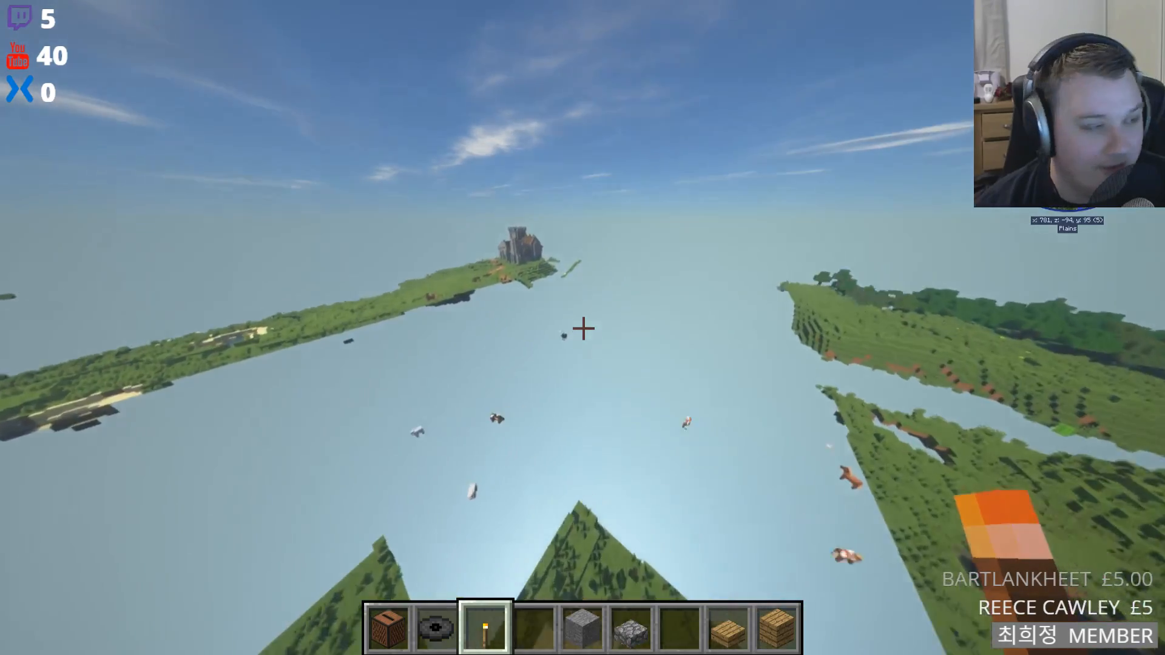
pyautogui.press('F1')
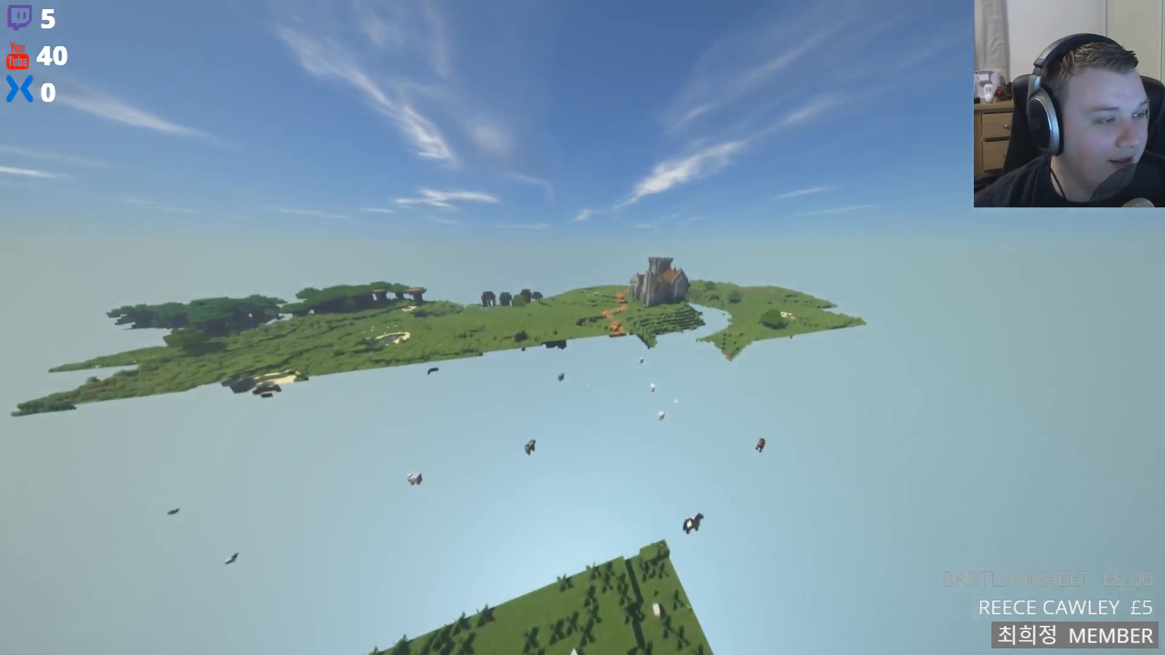
pyautogui.press('w')
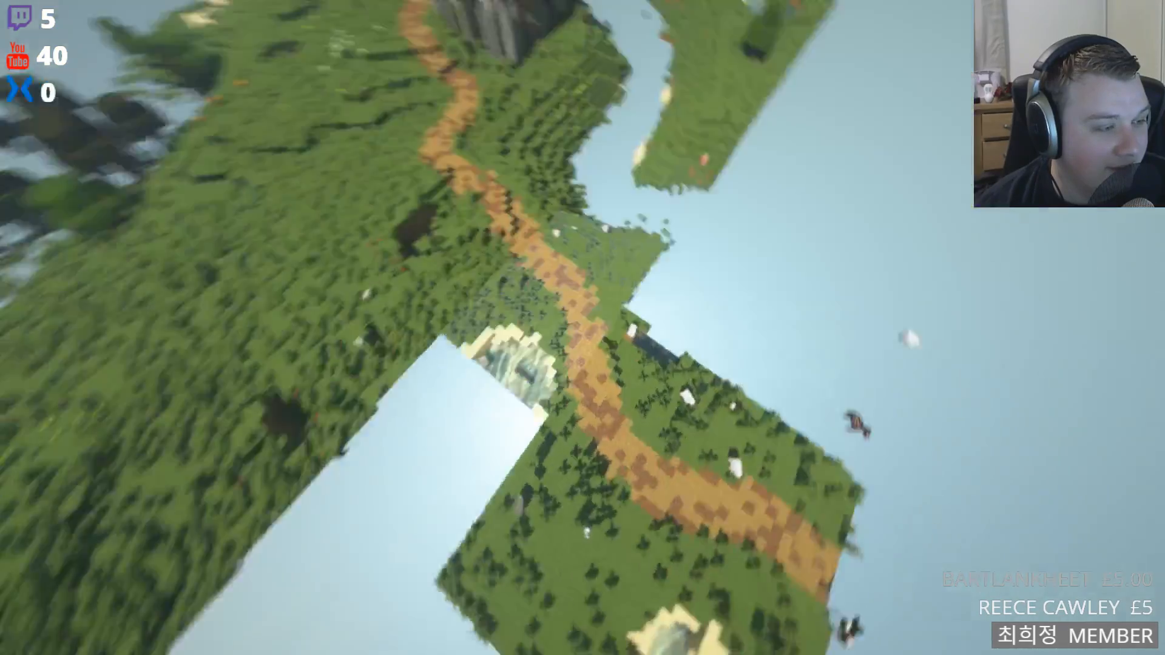
pyautogui.press('shift')
pyautogui.press('w')
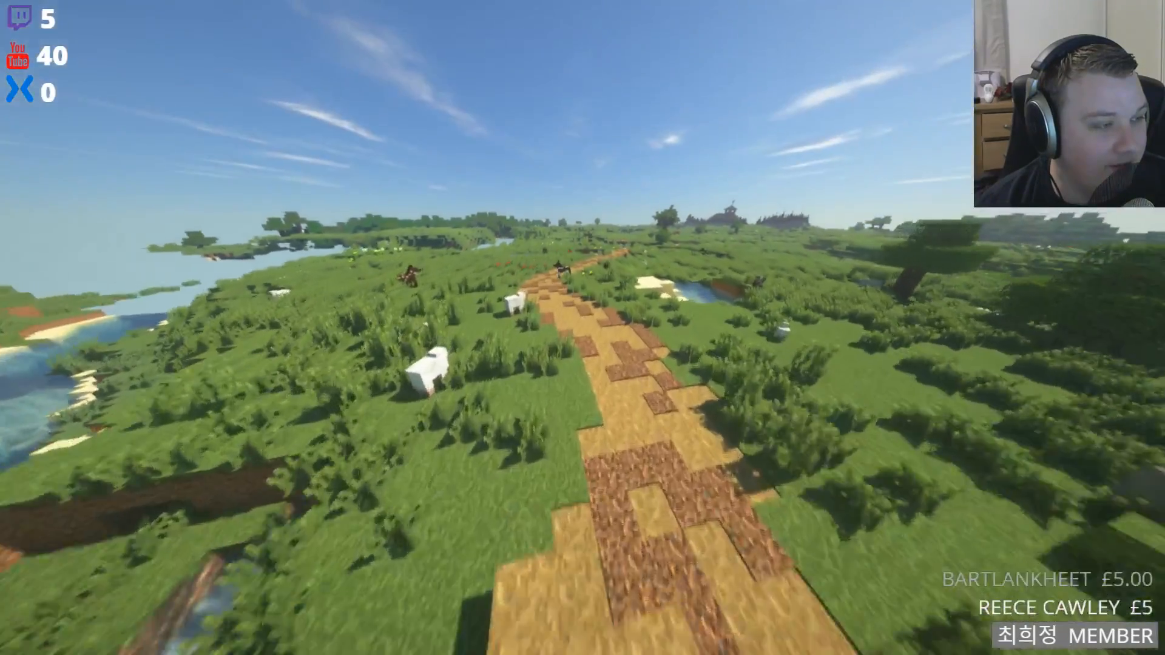
pyautogui.press('w')
pyautogui.press('space')
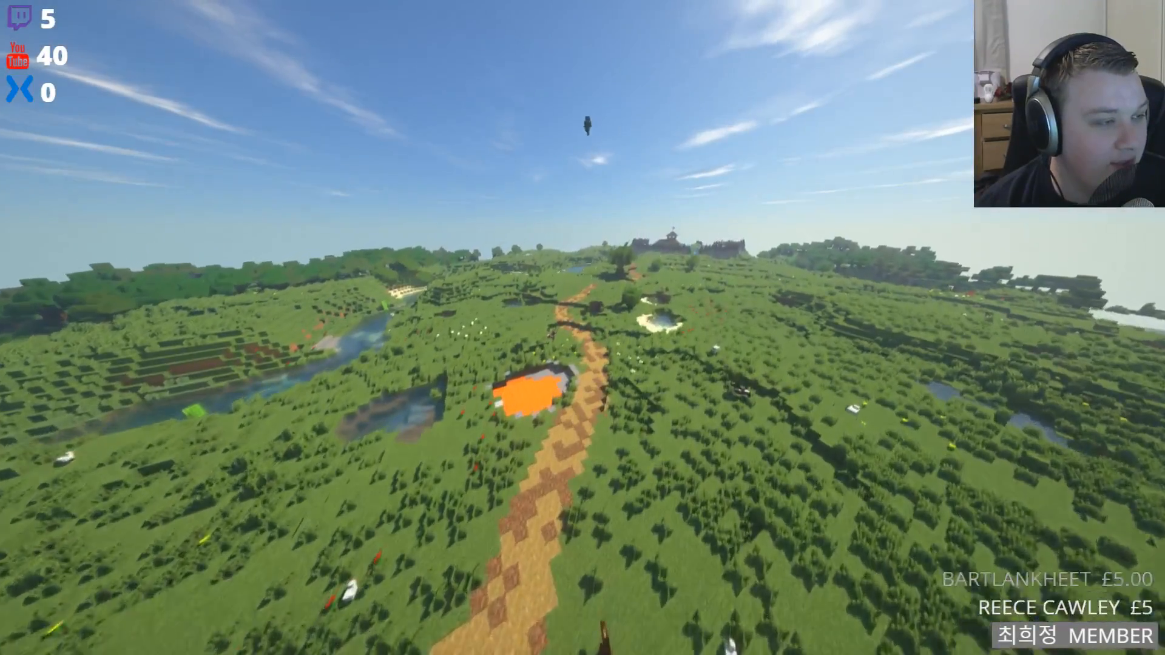
pyautogui.press('w')
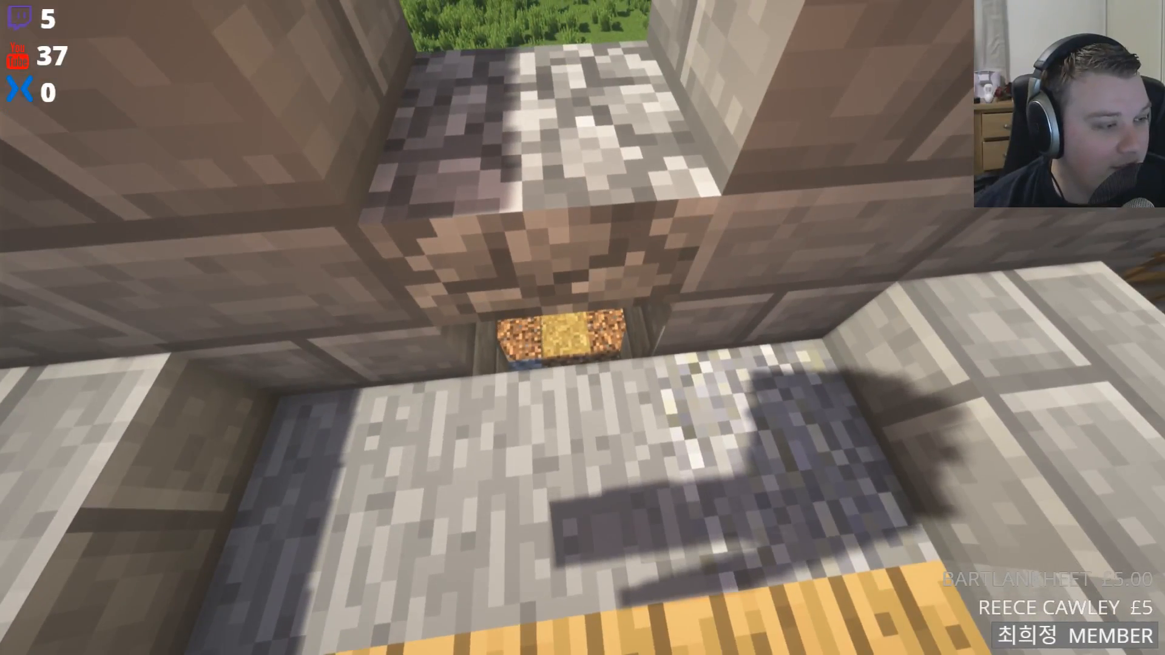
pyautogui.press('space')
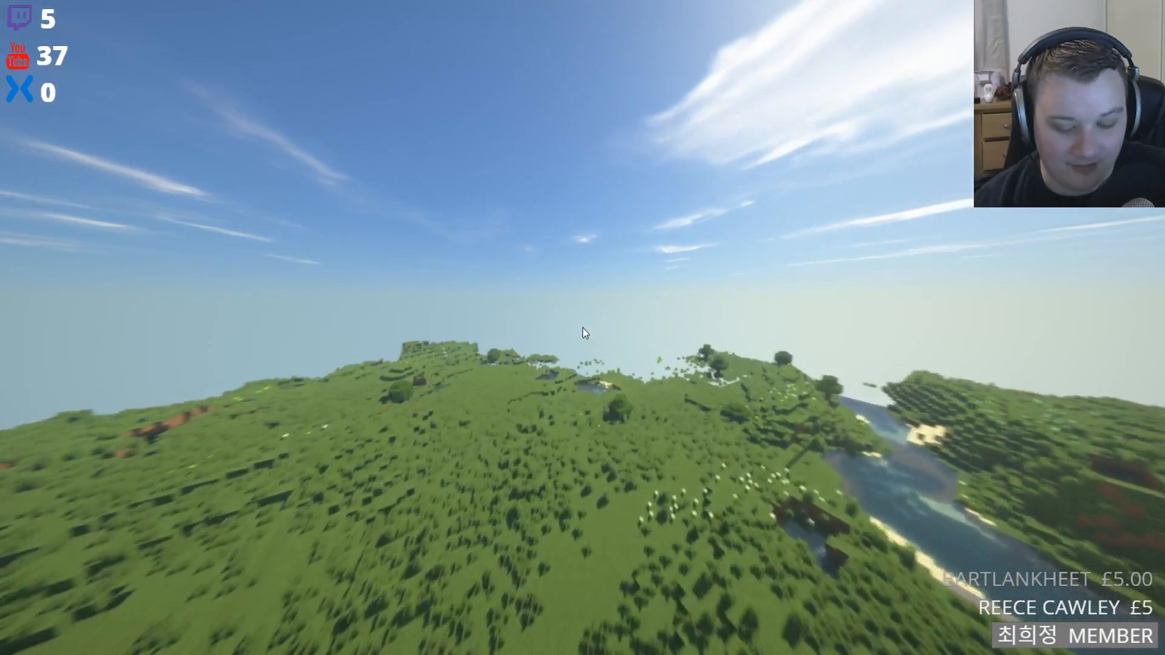
# - Set the flying speed to 10 for crossing the PatMedDef world
pyautogui.press('/')
pyautogui.write('speedd 1')
pyautogui.press('BackSpace')
pyautogui.press('BackSpace')
pyautogui.press('BackSpace')
pyautogui.write('10')
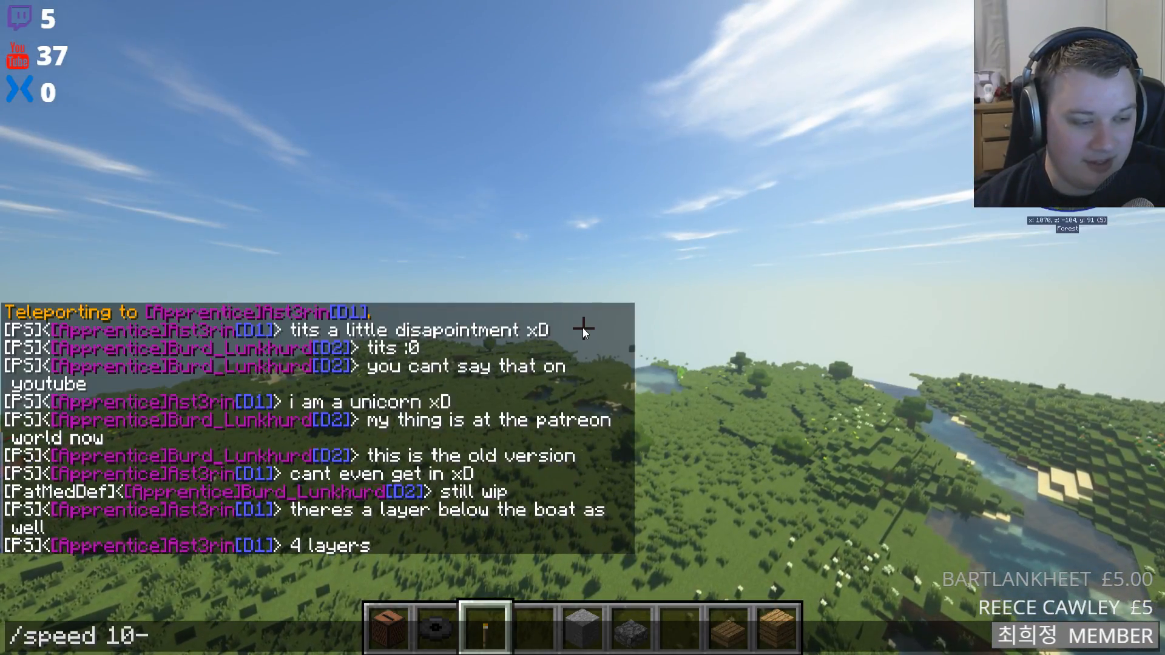
pyautogui.press('Return')
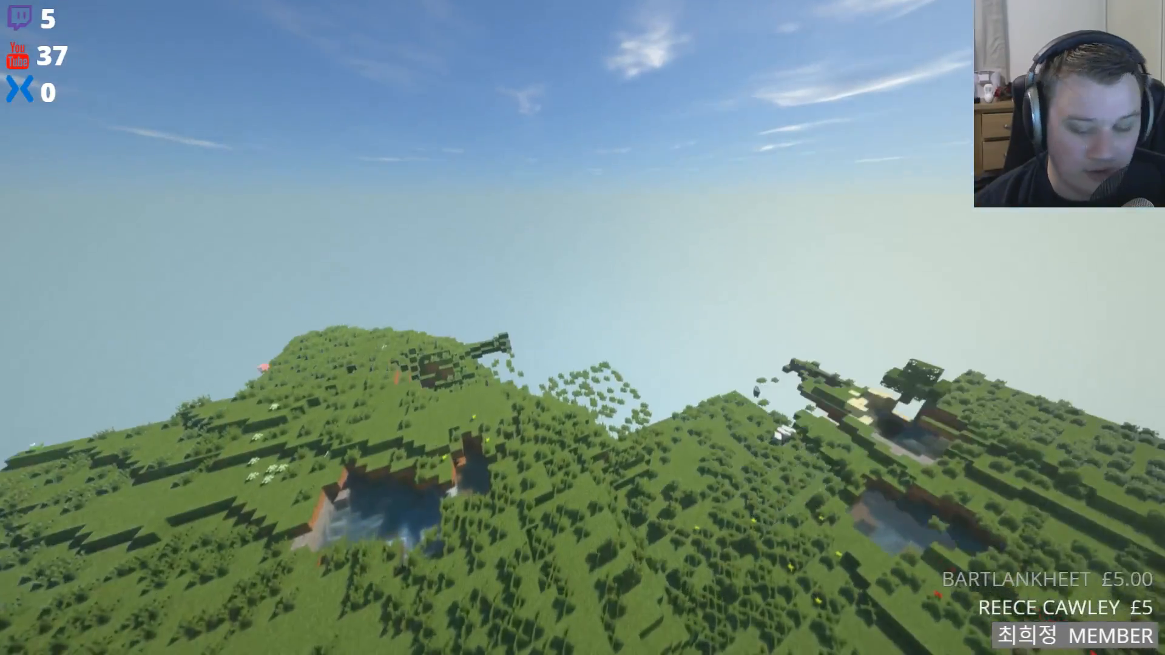
# - Check the JourneyMap waypoint manager for saved overworld locations and return to the game
pyautogui.press('j')
pyautogui.click(351, 615)
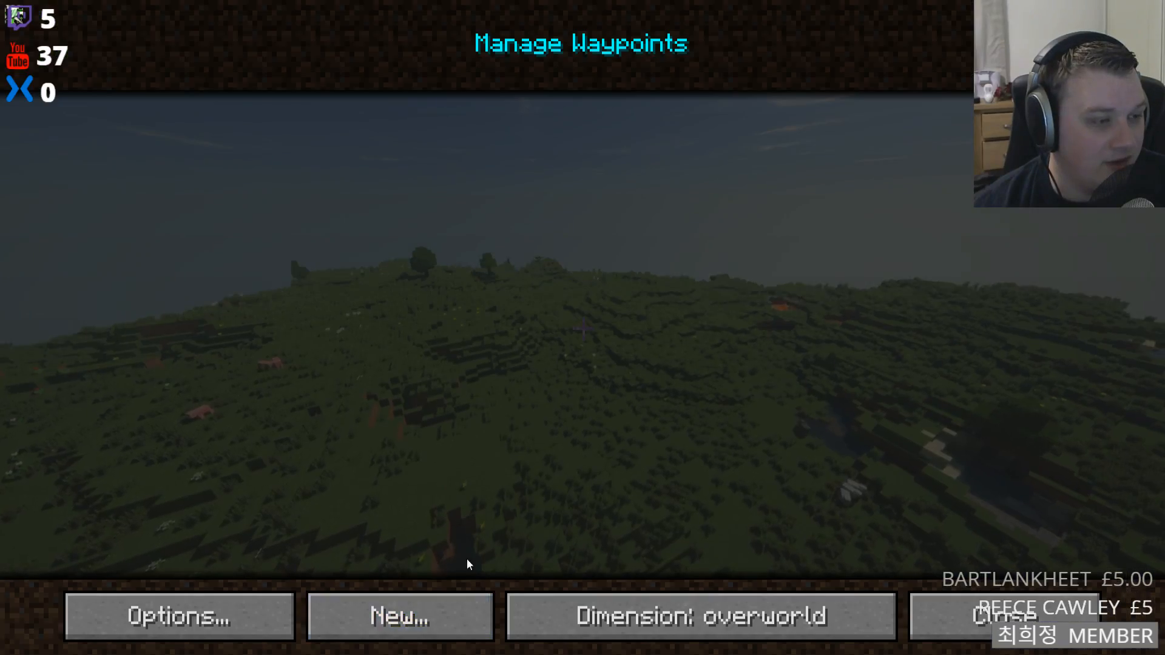
pyautogui.press('Escape')
pyautogui.press('Escape')
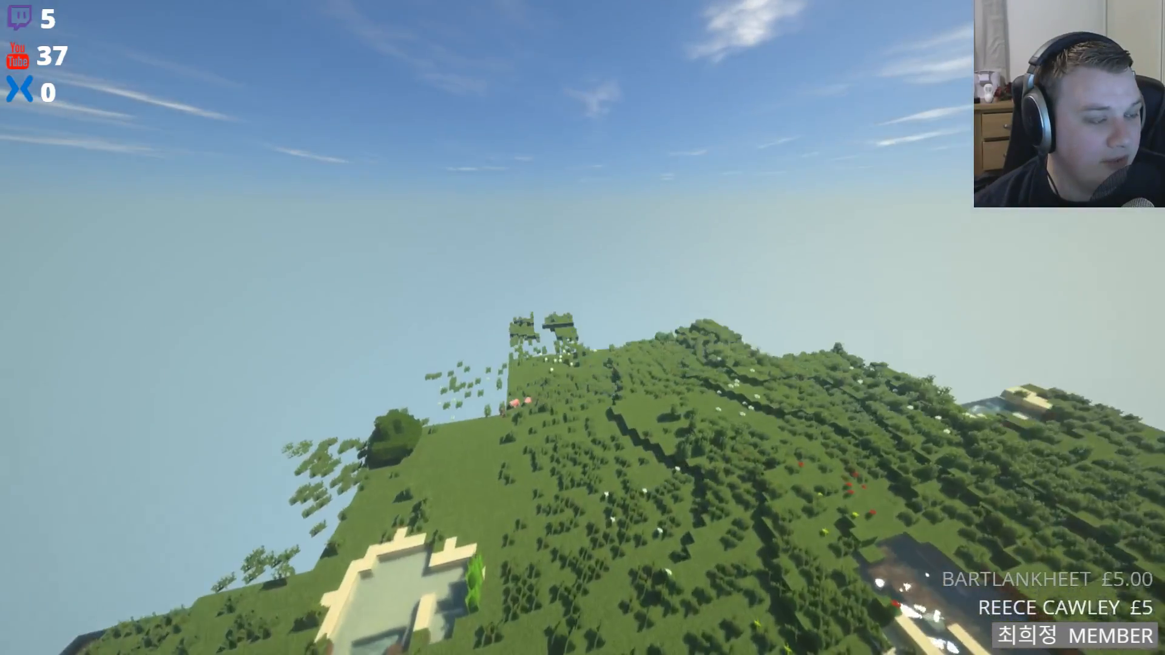
# - Fly across the river landscape to the twin-towered hilltop castle, enter a flying speed of 10 and hide the interface again
pyautogui.press('w')
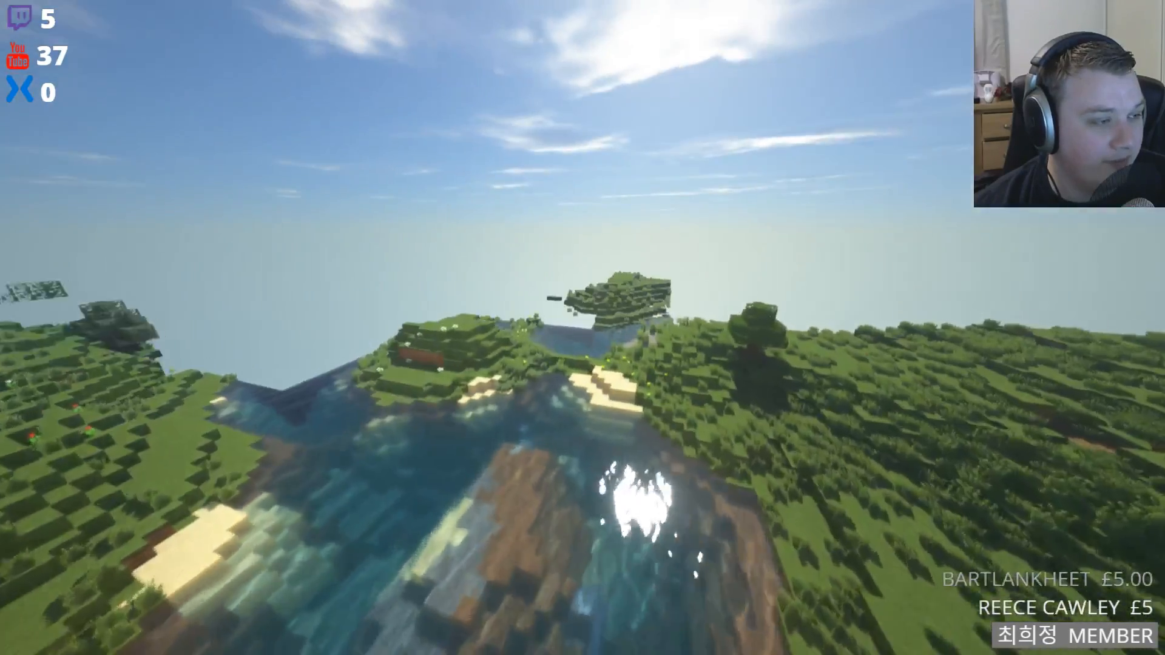
pyautogui.press('w')
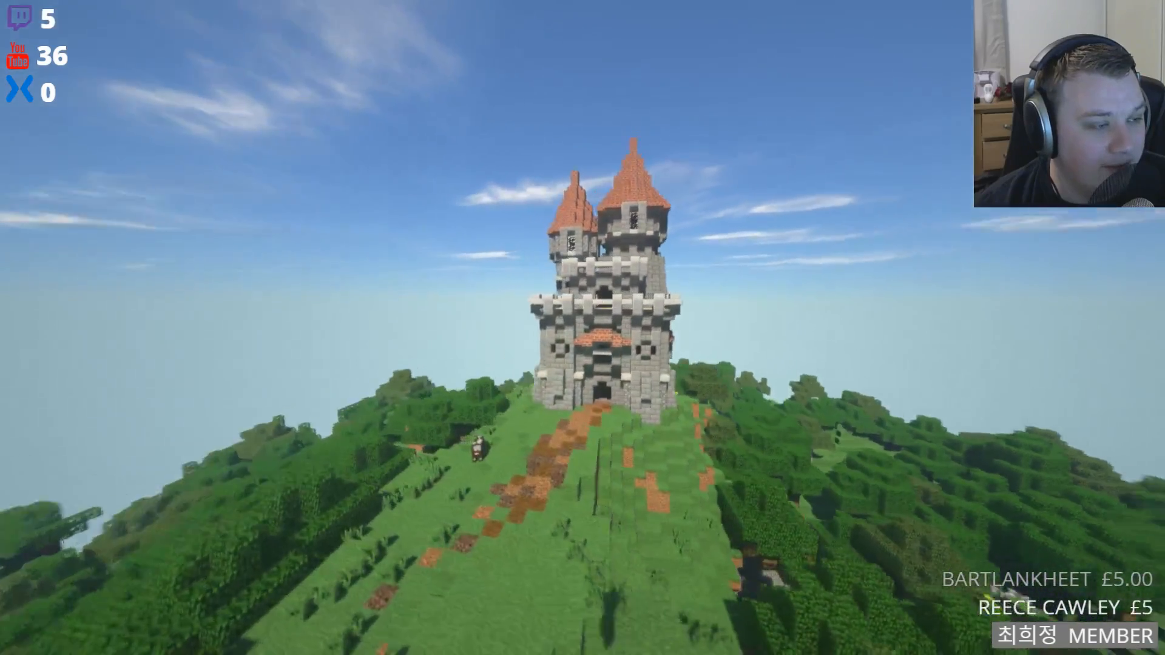
pyautogui.press('/')
pyautogui.write('speed 10')
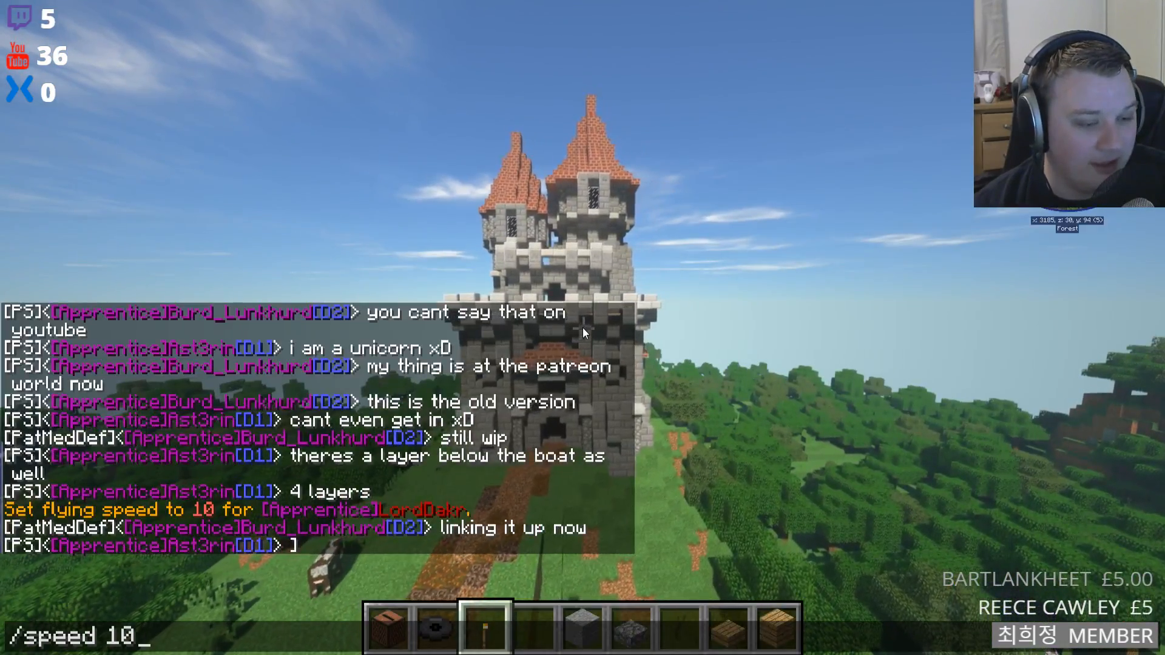
pyautogui.press('Return')
pyautogui.press('F1')
pyautogui.press('w')
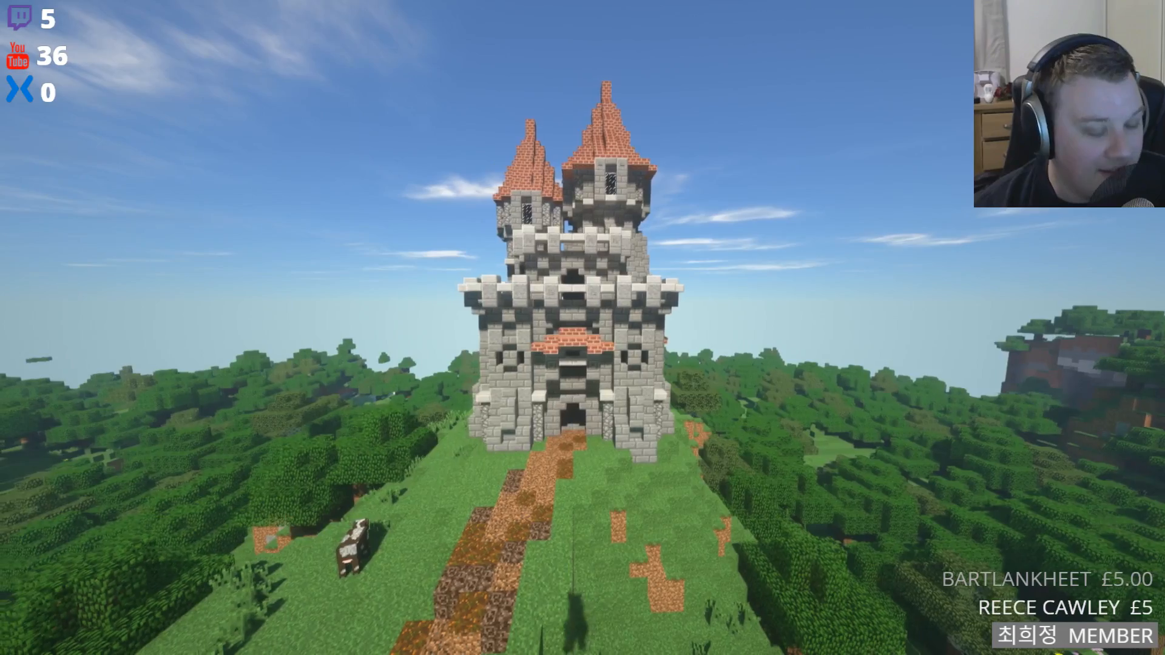
# - Circle the twin-towered castle on the forested hill to examine its facades, towers and brick roofs from every side
pyautogui.press('shift')
pyautogui.press('space')
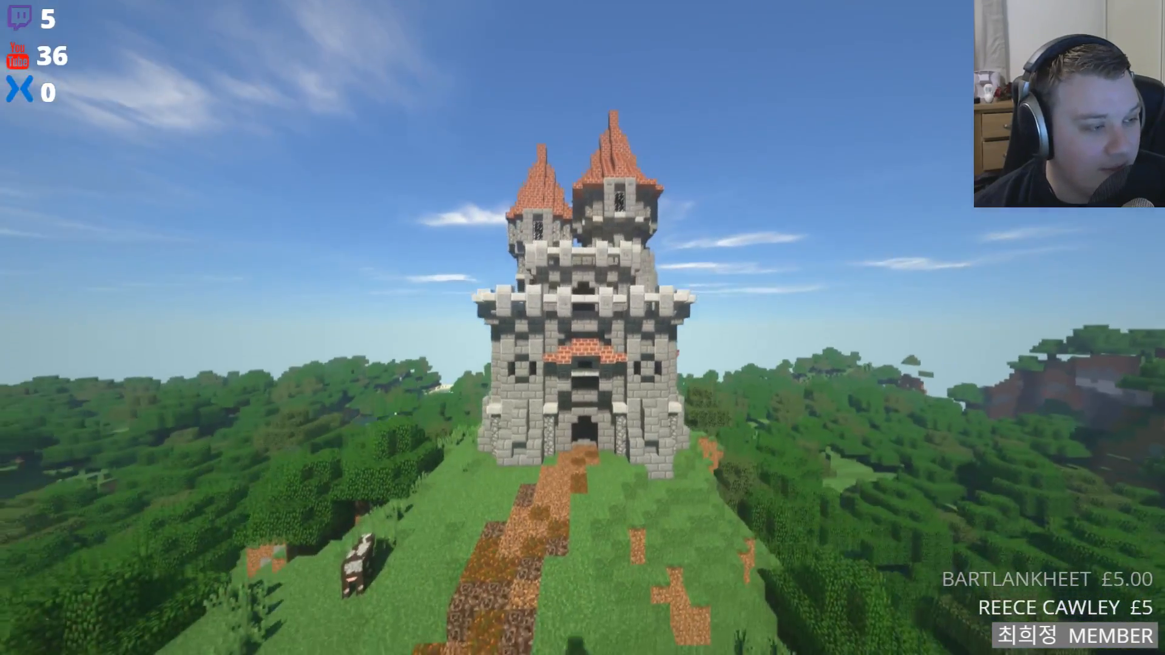
pyautogui.press('w')
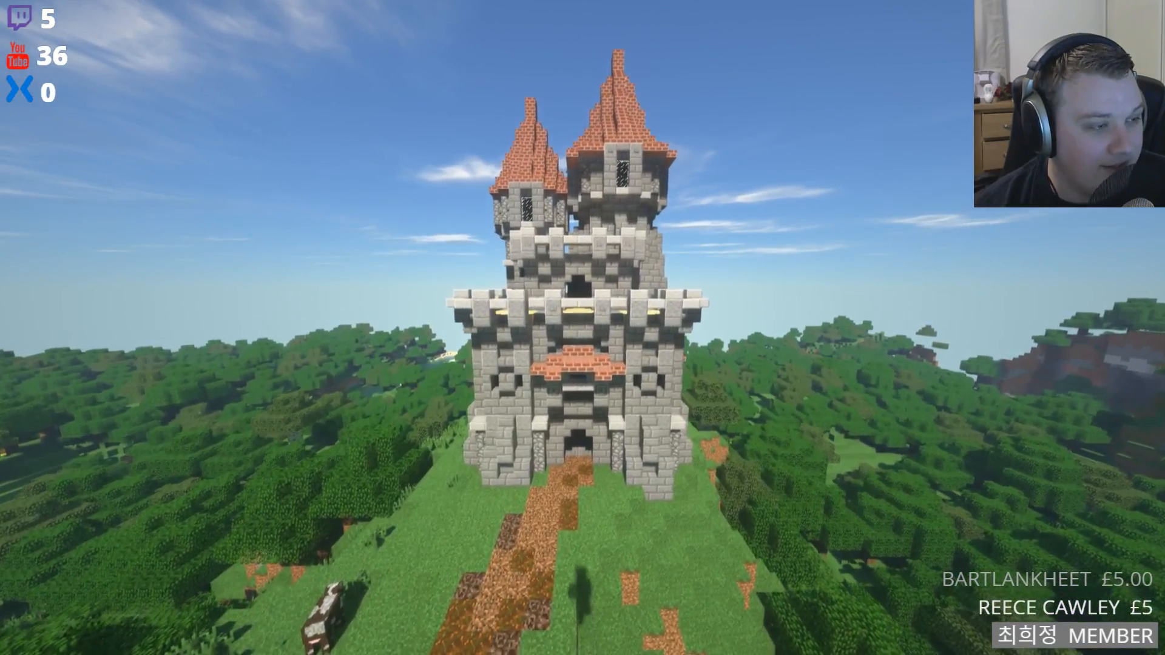
pyautogui.press('a')
pyautogui.press('a')
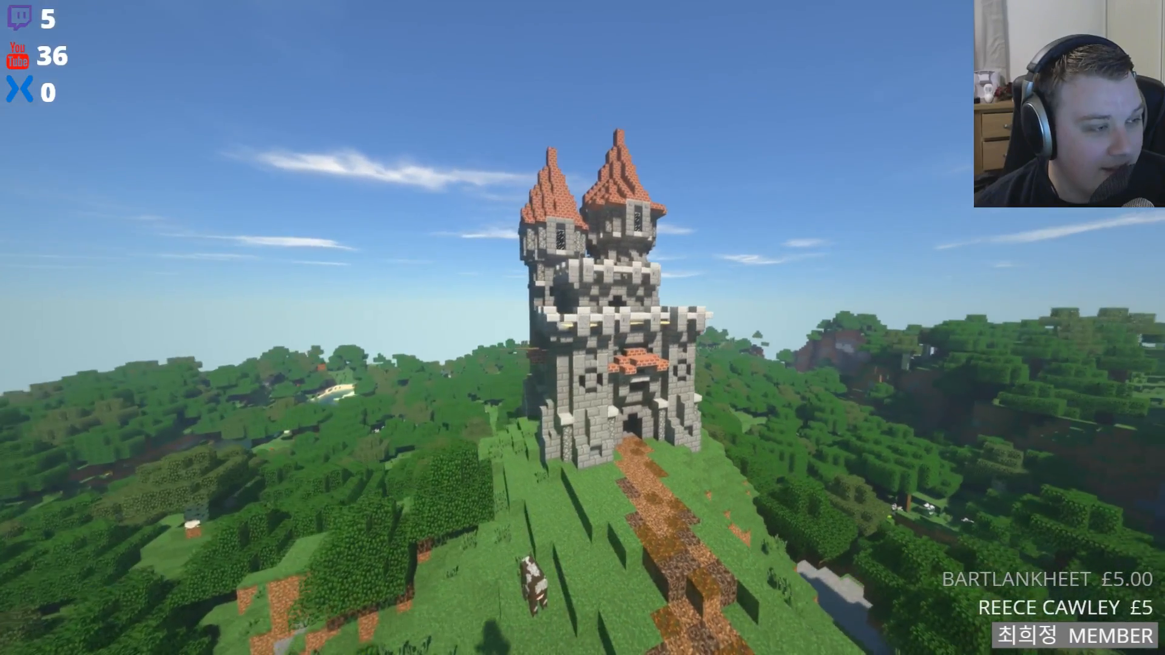
pyautogui.press('a')
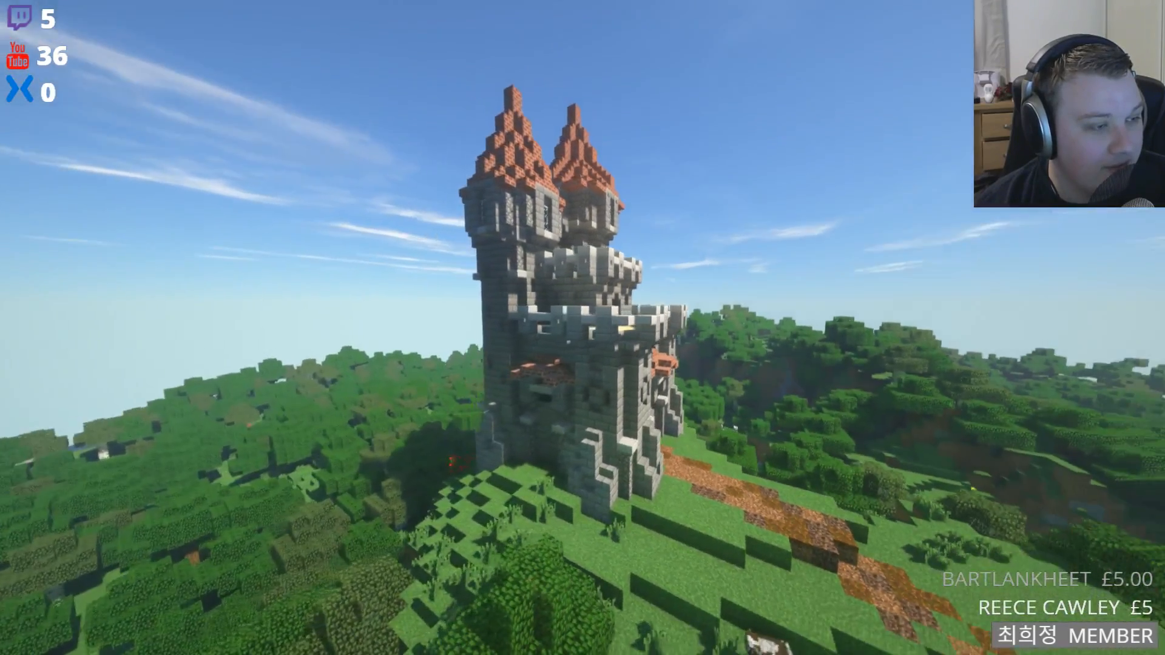
pyautogui.press('a')
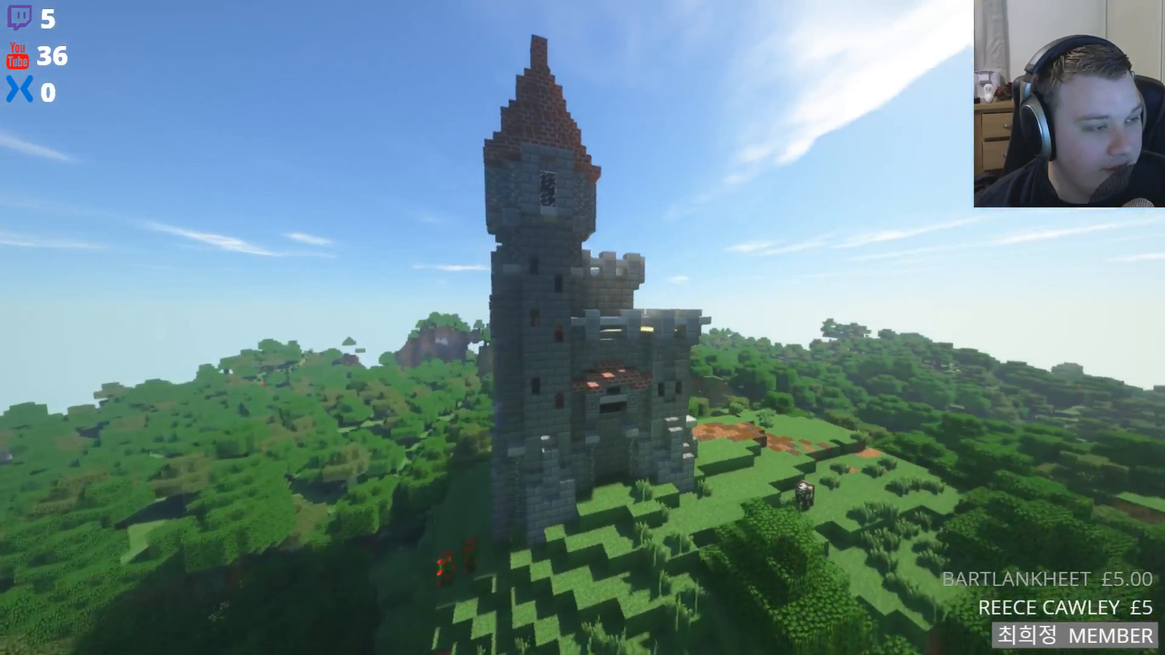
pyautogui.press('a')
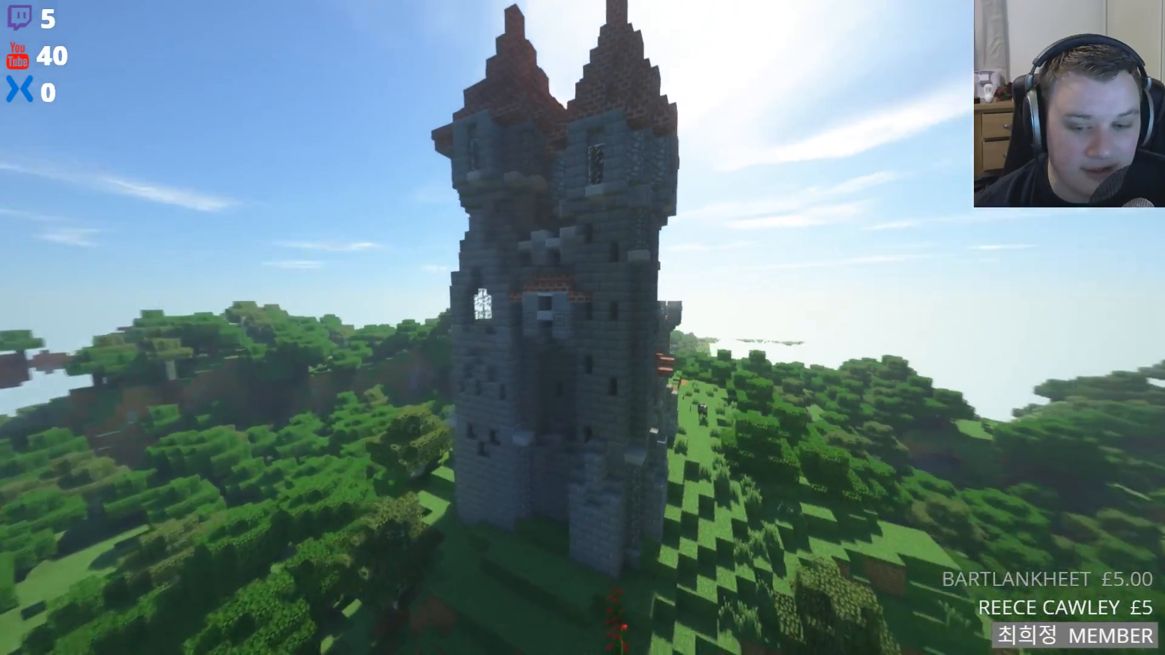
pyautogui.press('a')
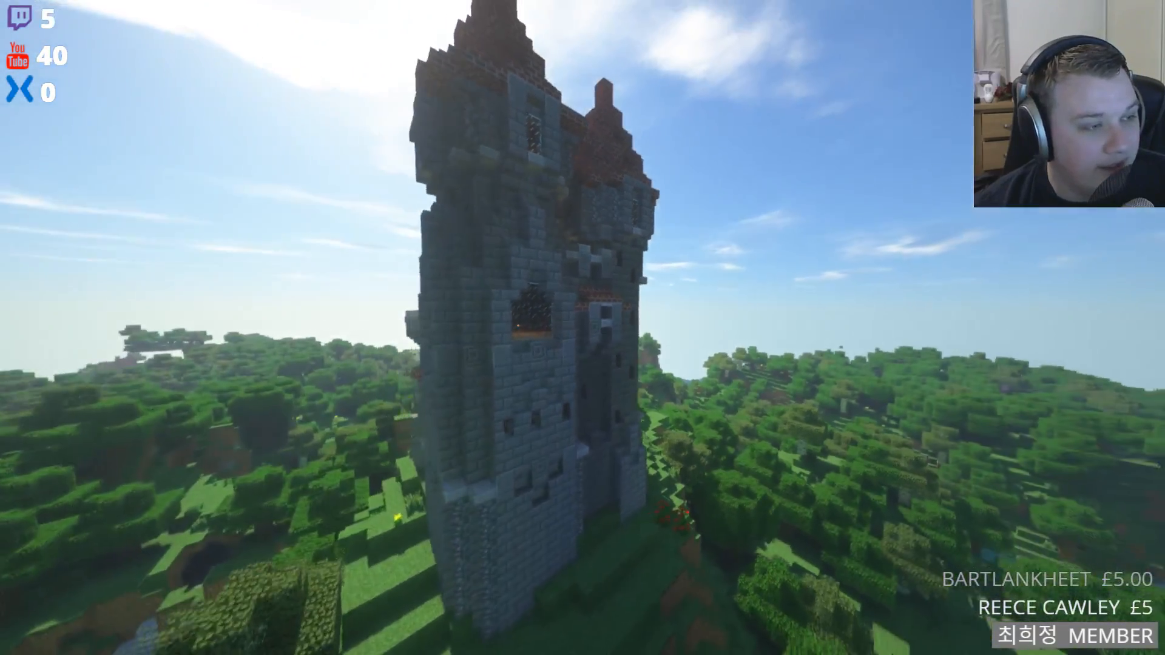
pyautogui.press('a')
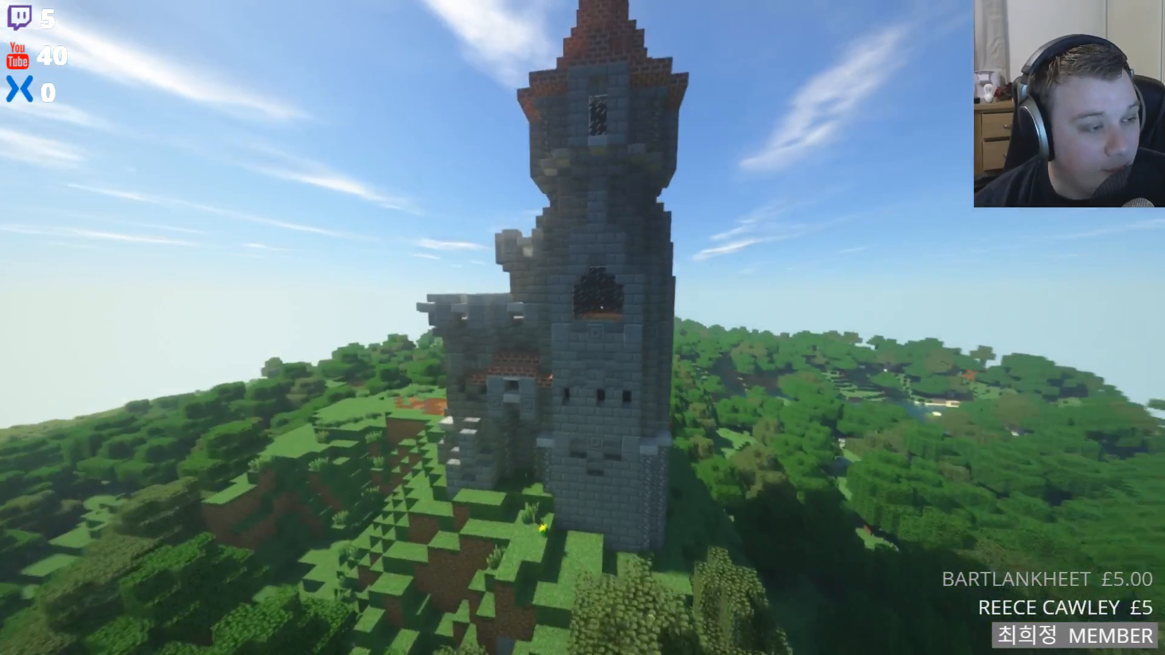
pyautogui.press('a')
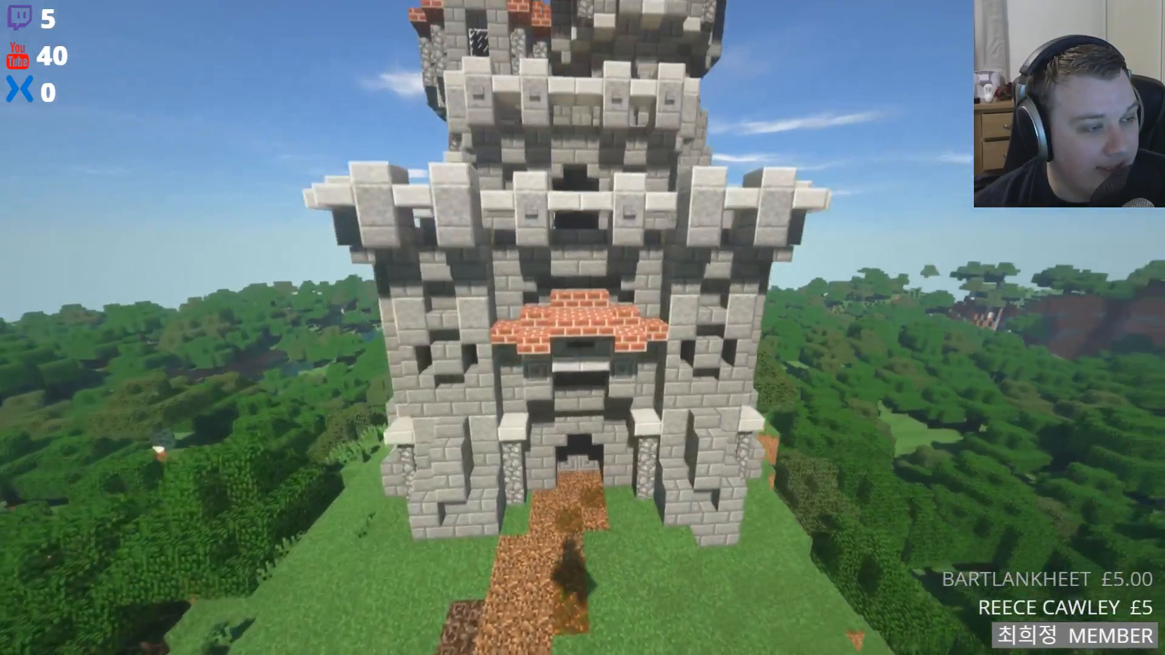
# - Enter the twin-towered castle through its front gate, look through the torch-lit stone rooms and leave along the dirt path
pyautogui.press('w')
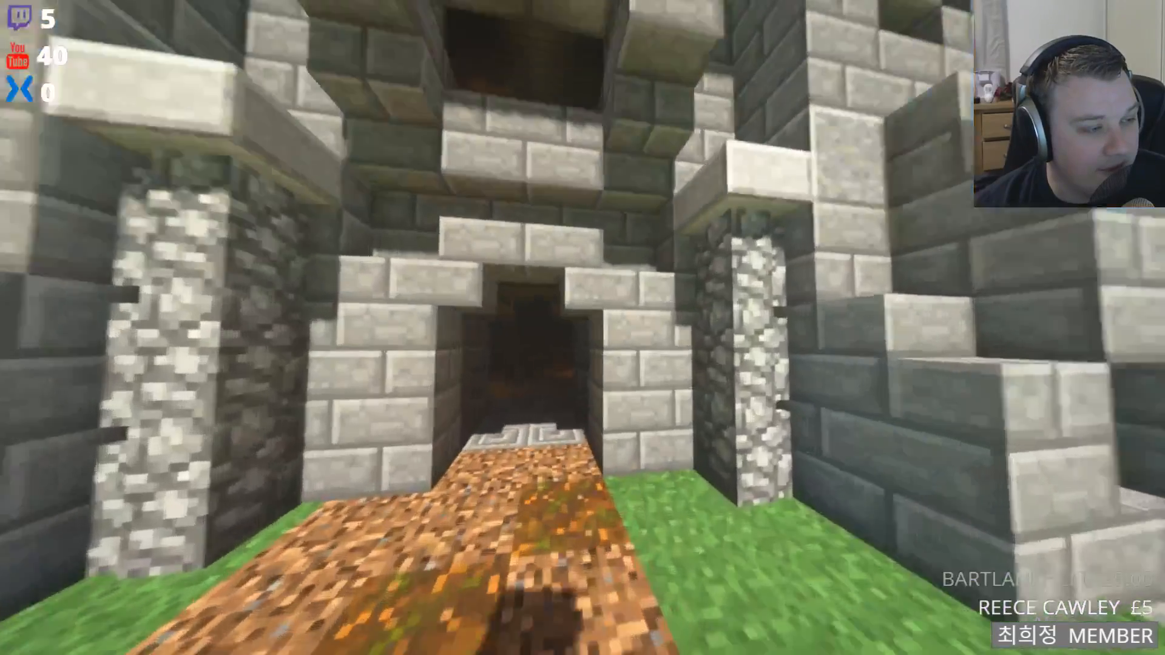
pyautogui.press('w')
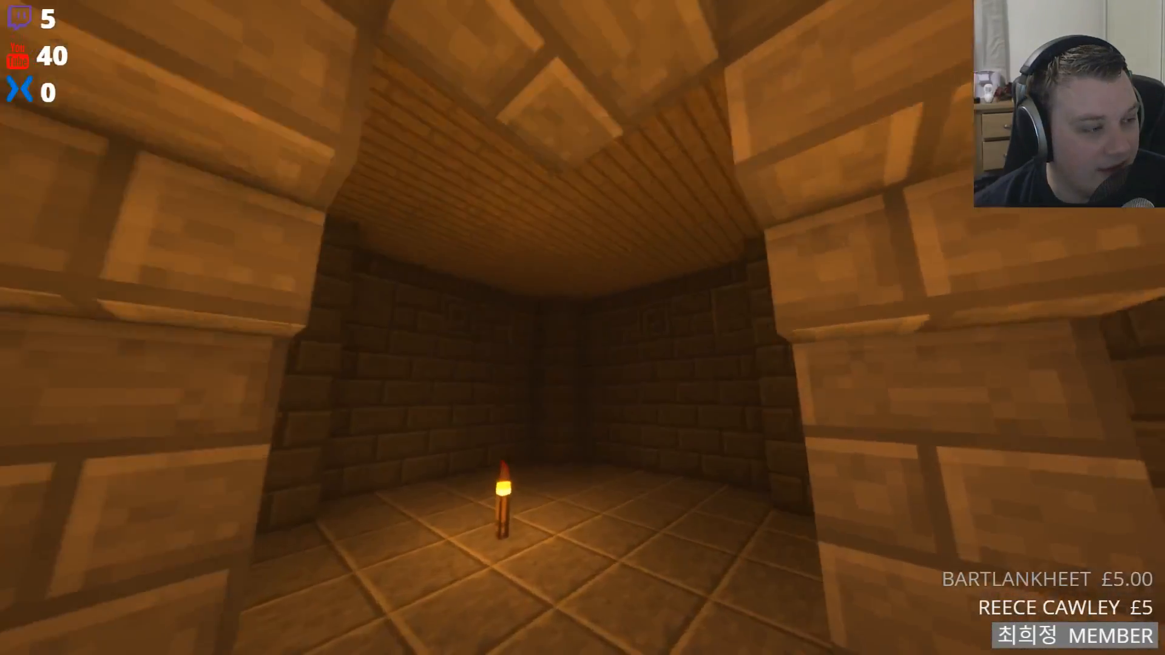
pyautogui.press('w')
pyautogui.press('w')
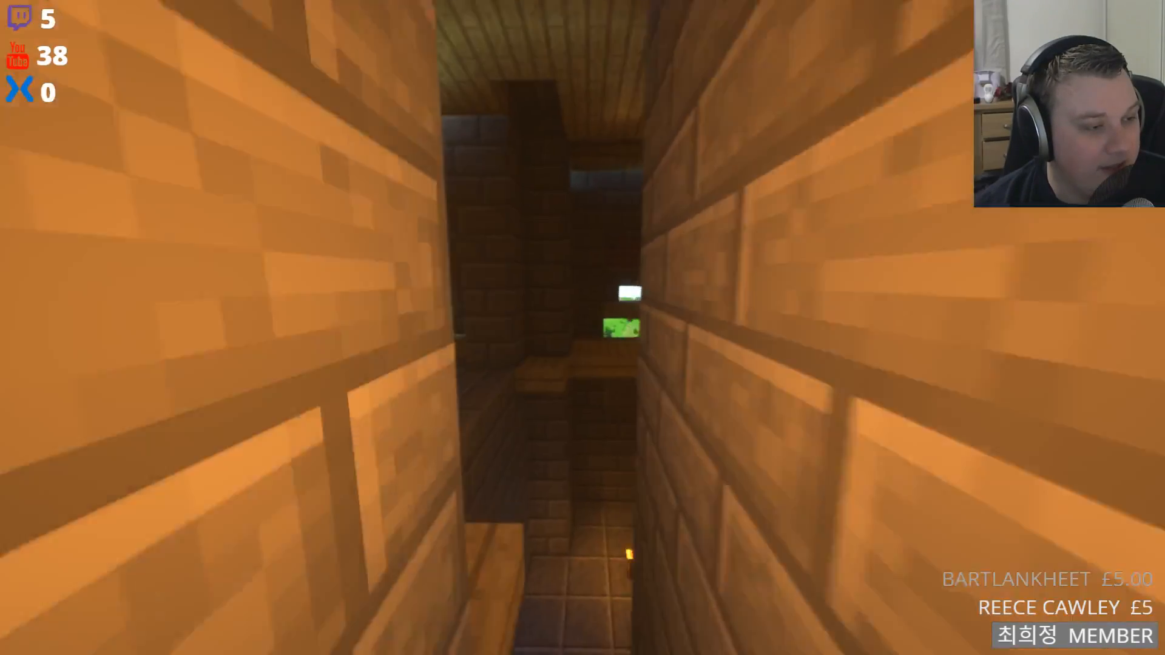
pyautogui.press('w')
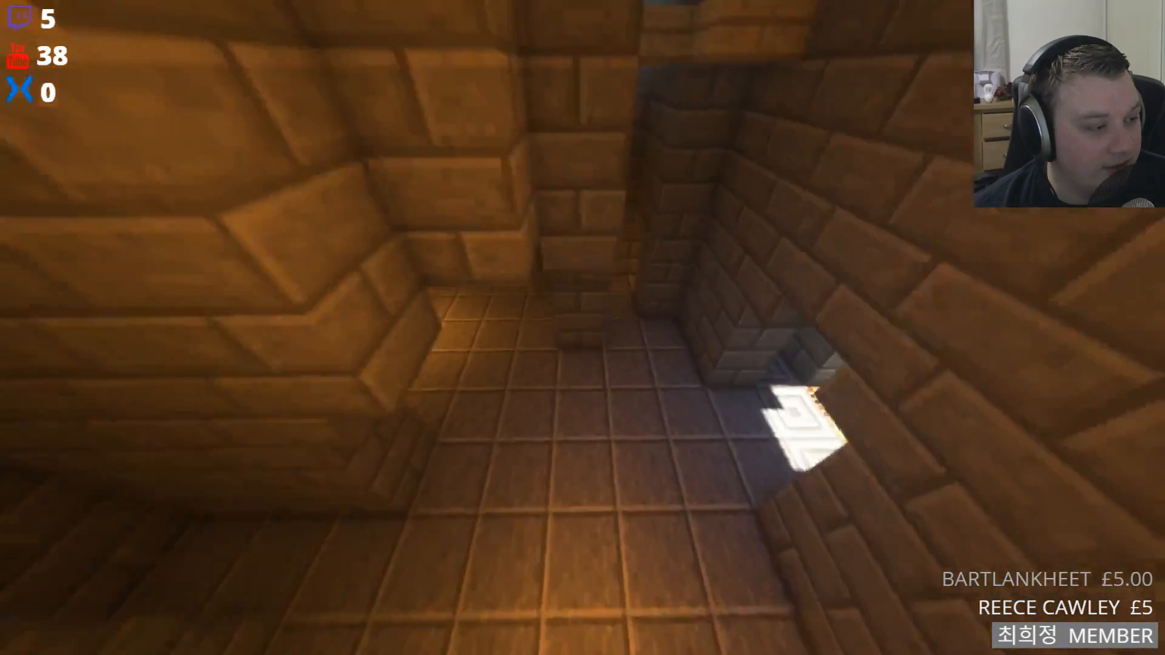
pyautogui.press('w')
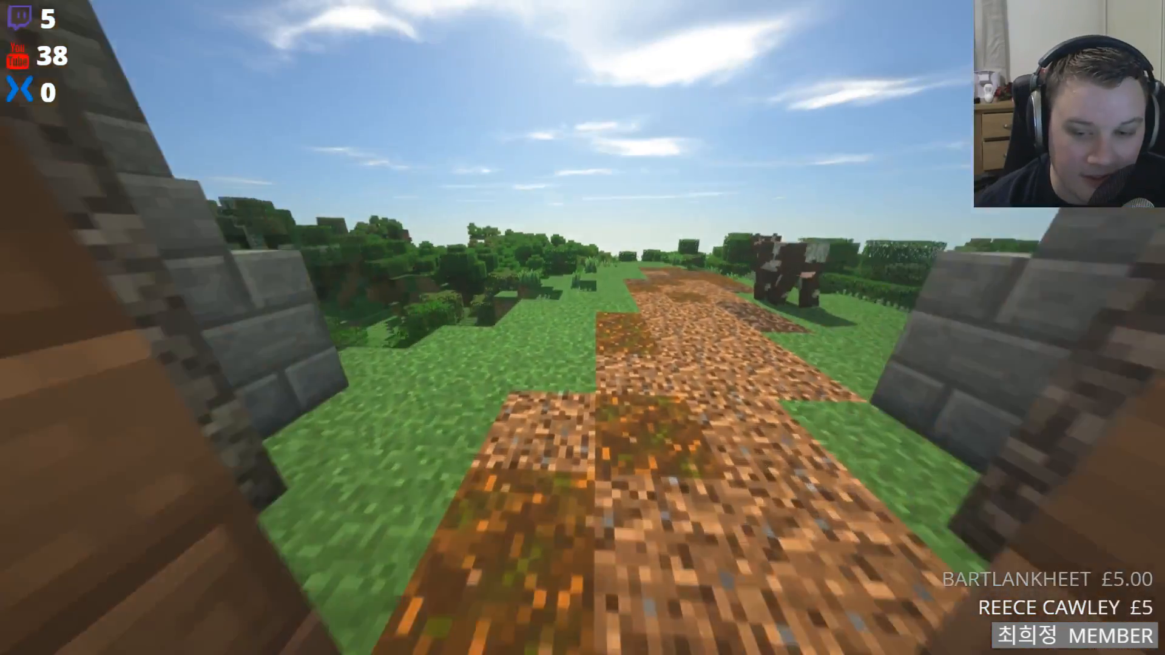
pyautogui.press('w')
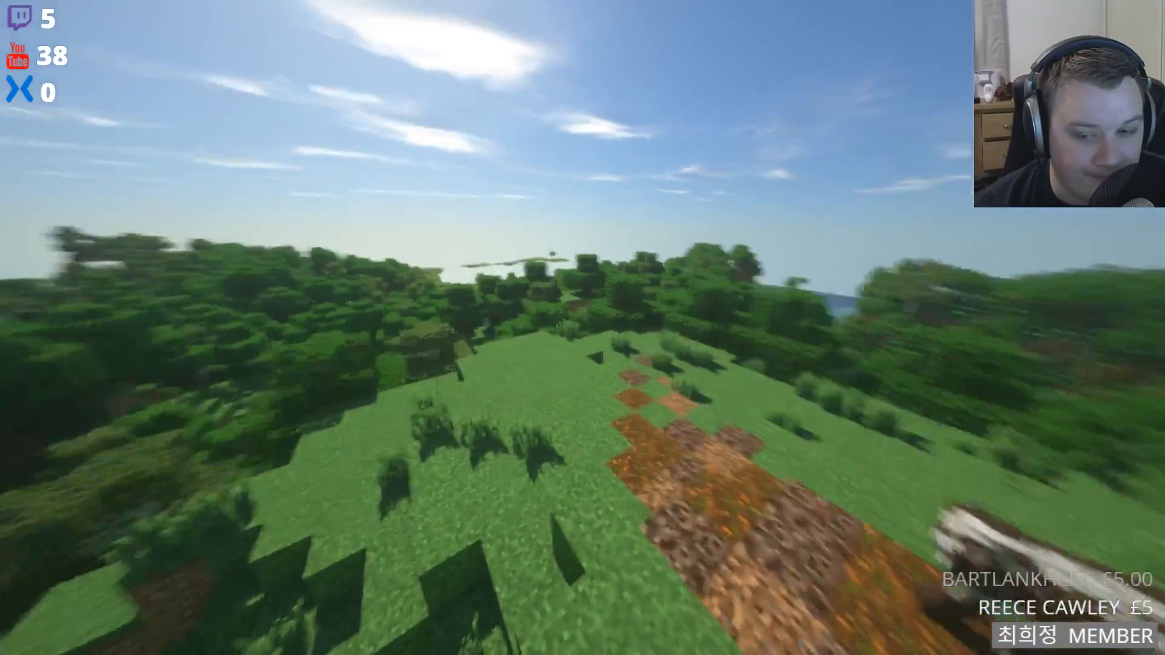
# - View the castle from the grassy ridge and fly around its tall tower and battlements
pyautogui.press('s')
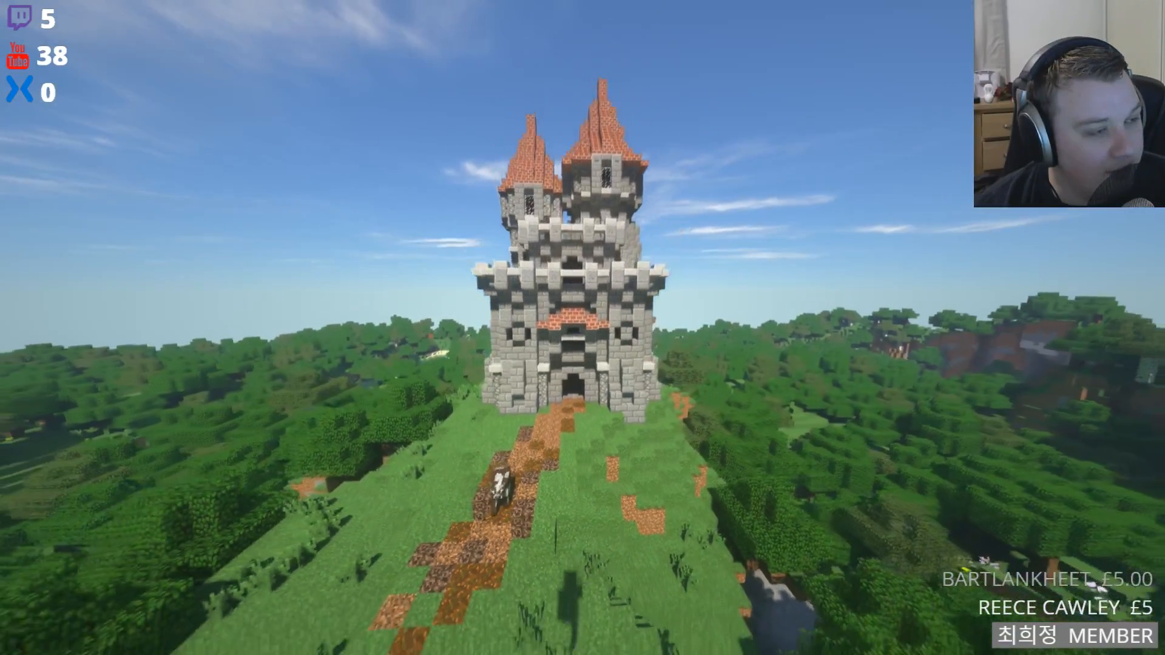
pyautogui.press('d')
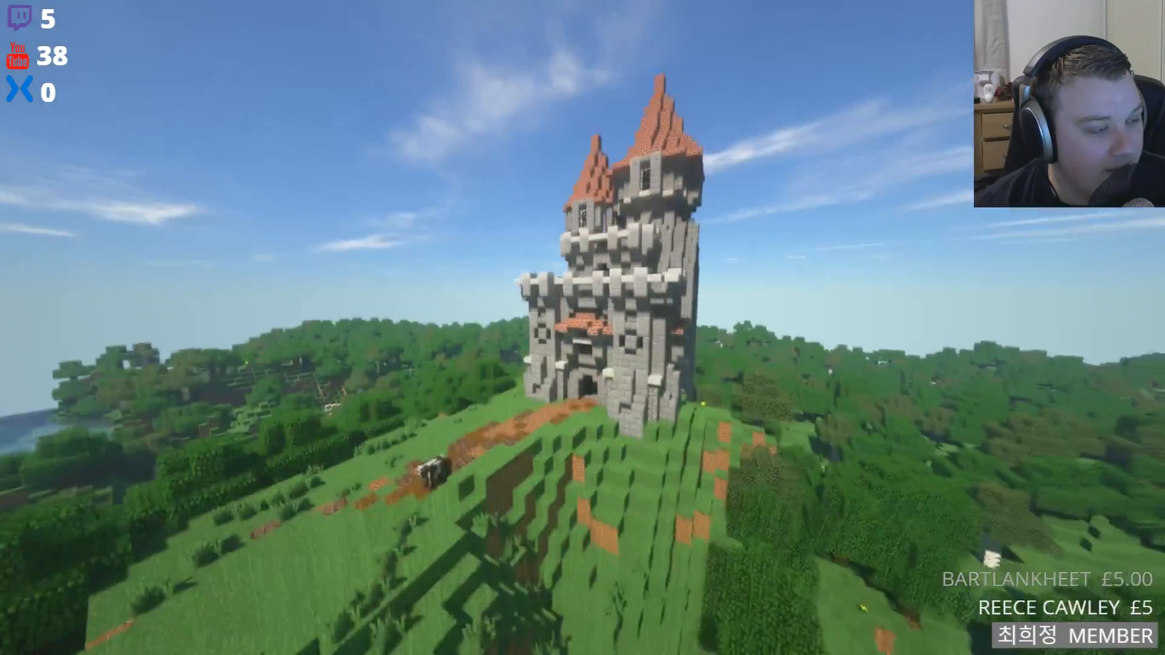
pyautogui.press('w')
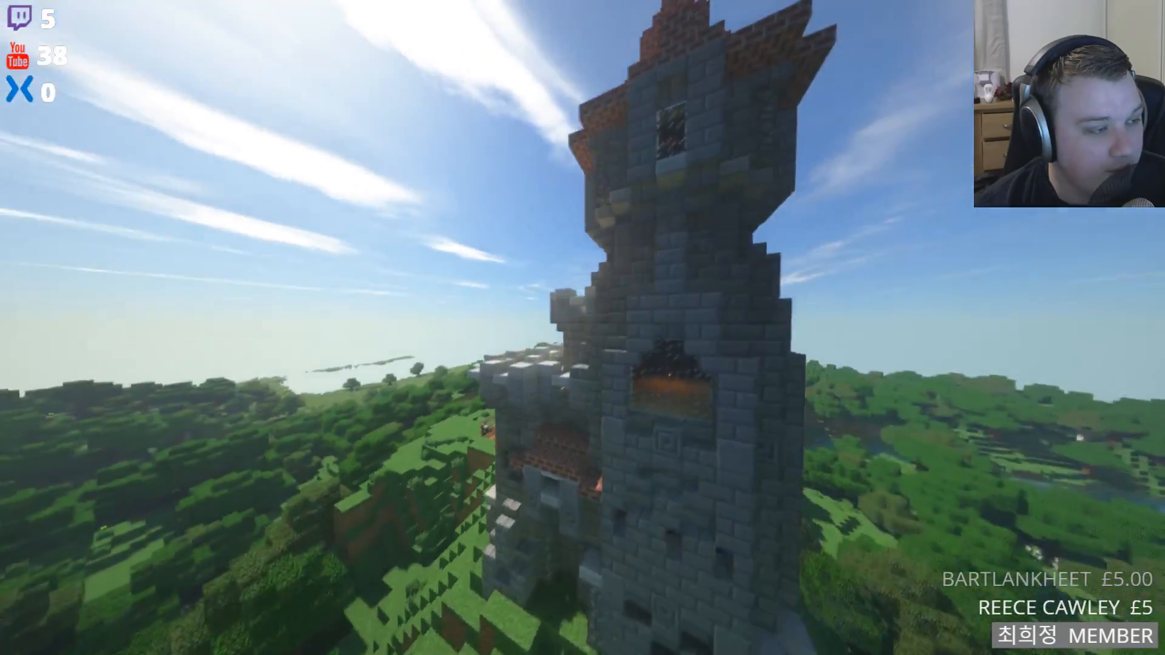
pyautogui.press('w')
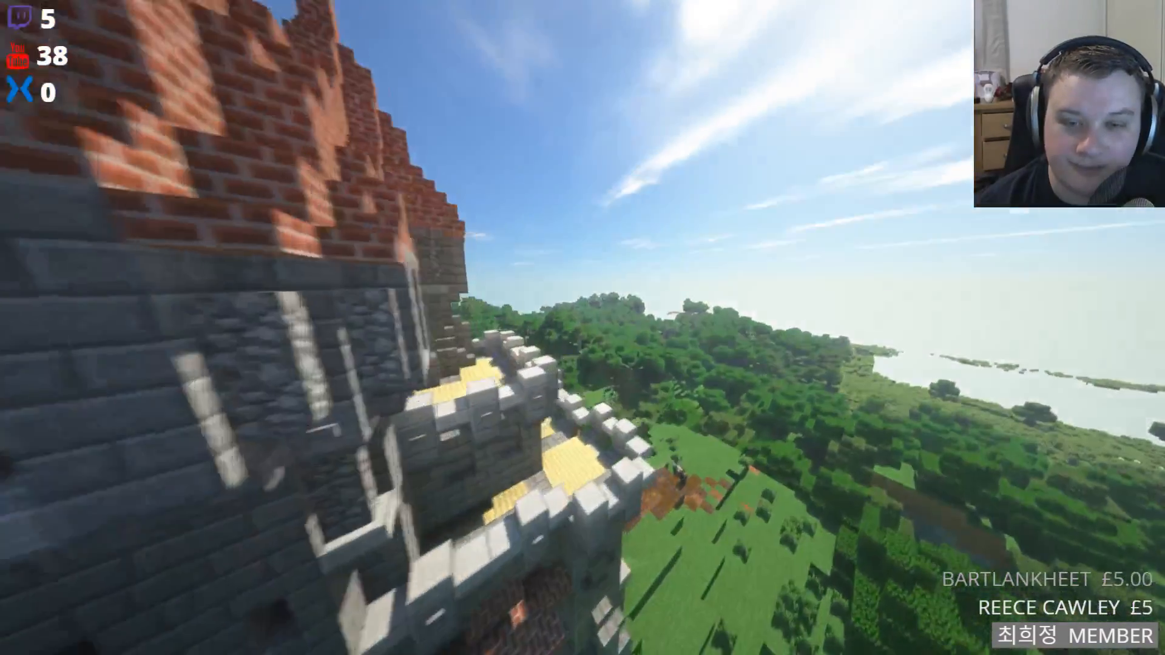
# - Fly away from the castle across the forest and rivers and bring the game interface back
pyautogui.press('w')
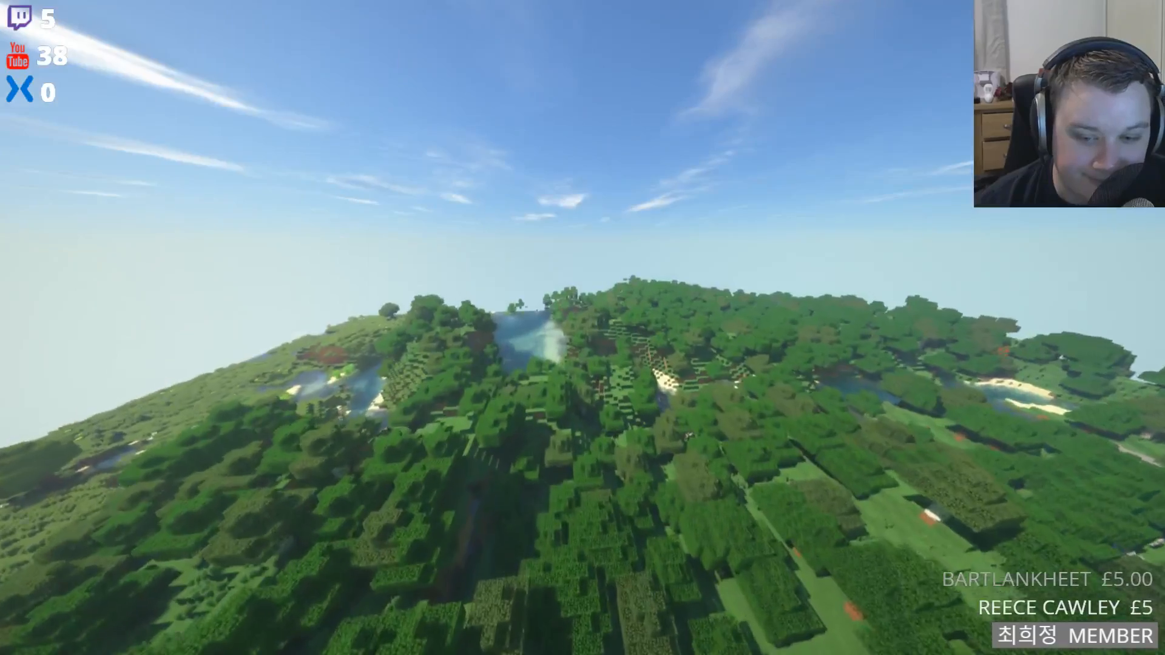
pyautogui.press('w')
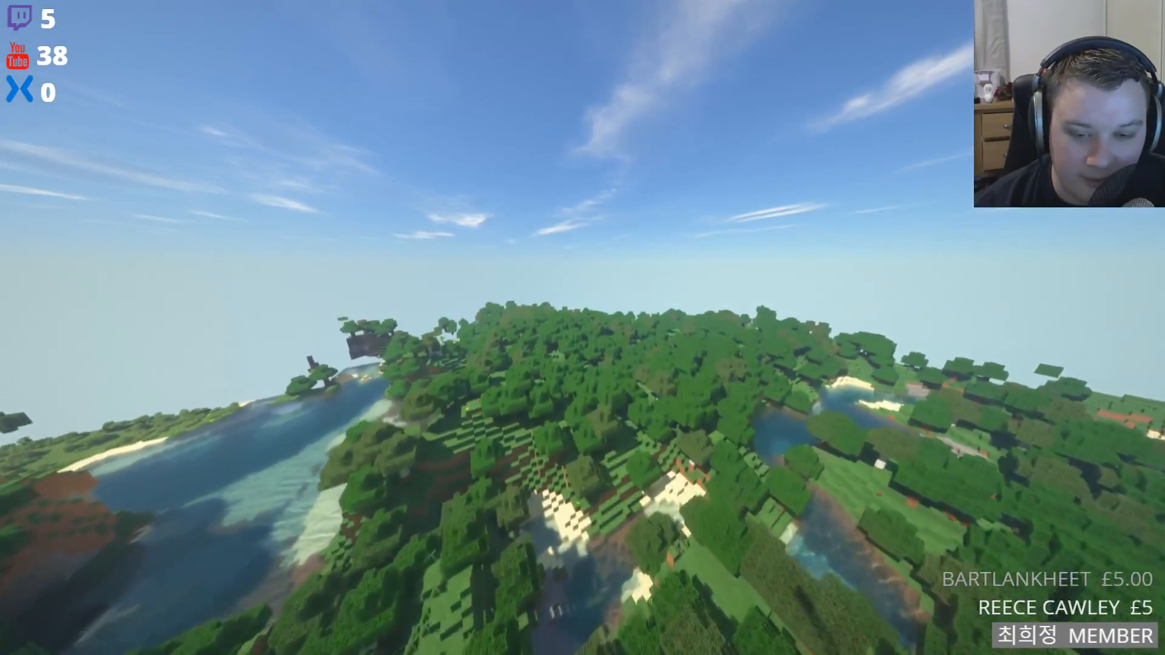
pyautogui.press('w')
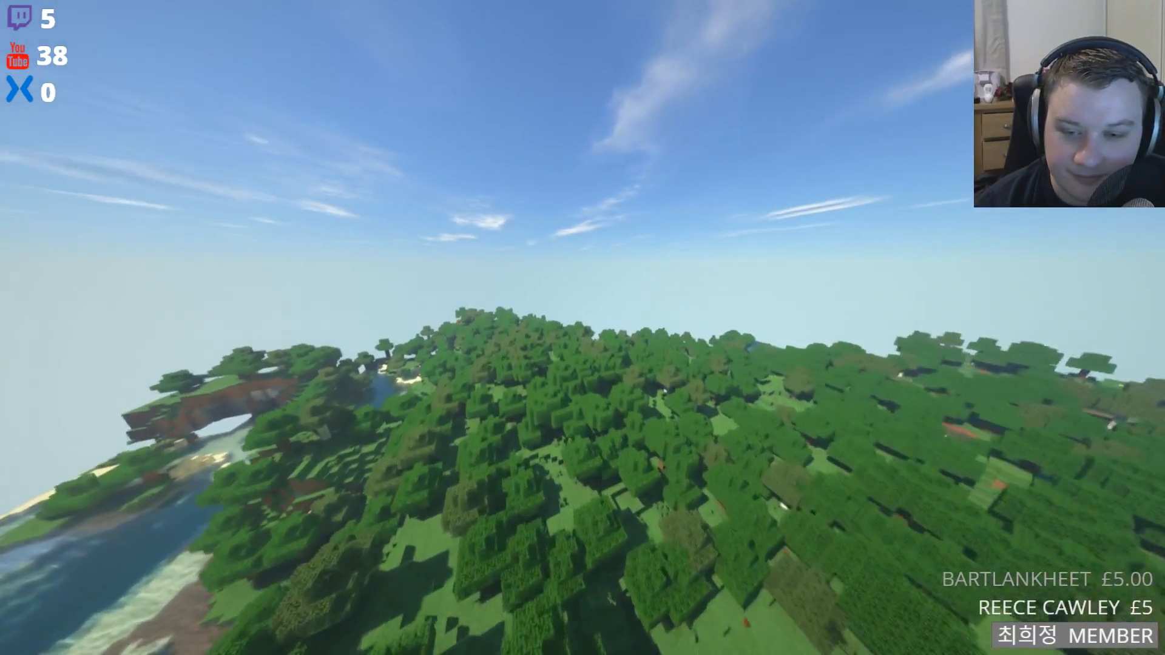
pyautogui.press('w')
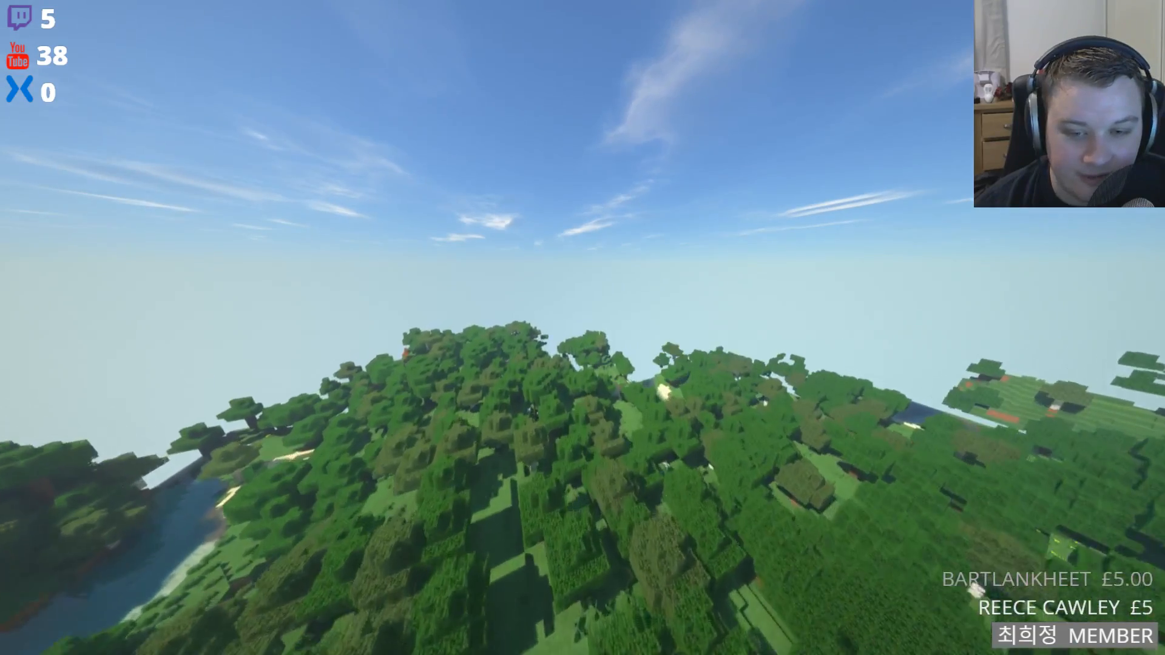
pyautogui.press('w')
pyautogui.press('F1')
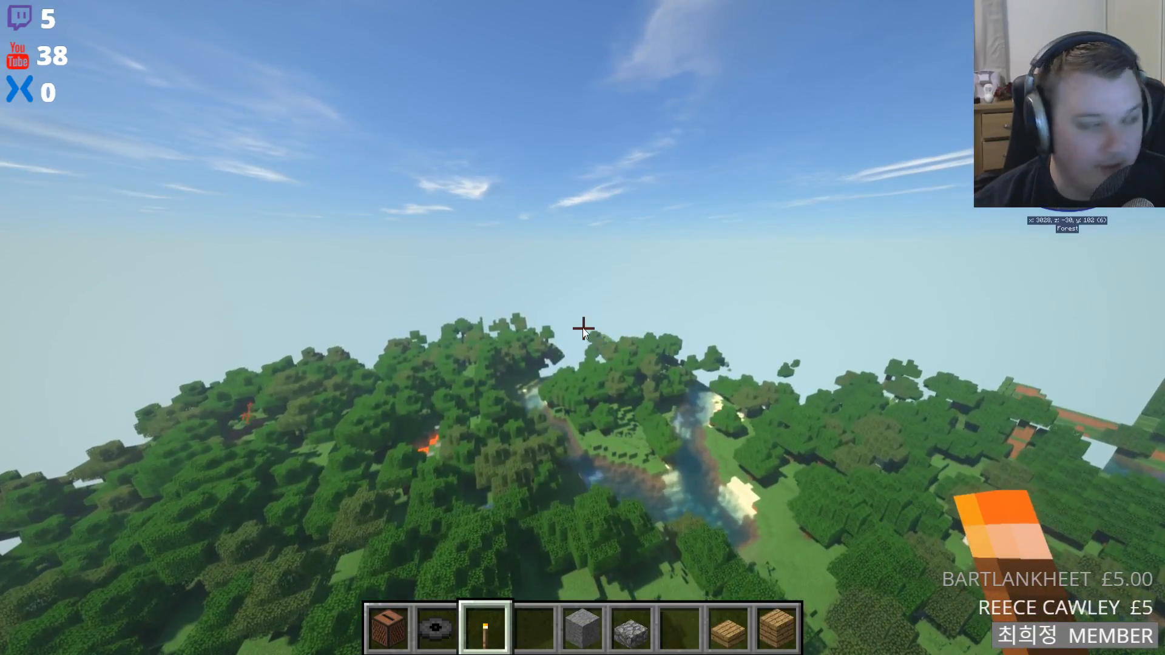
# - Open the JourneyMap full-screen map and follow the chain of explored grassland and forest patches
pyautogui.press('j')
pyautogui.moveTo(746, 464); pyautogui.dragTo(747, 246)
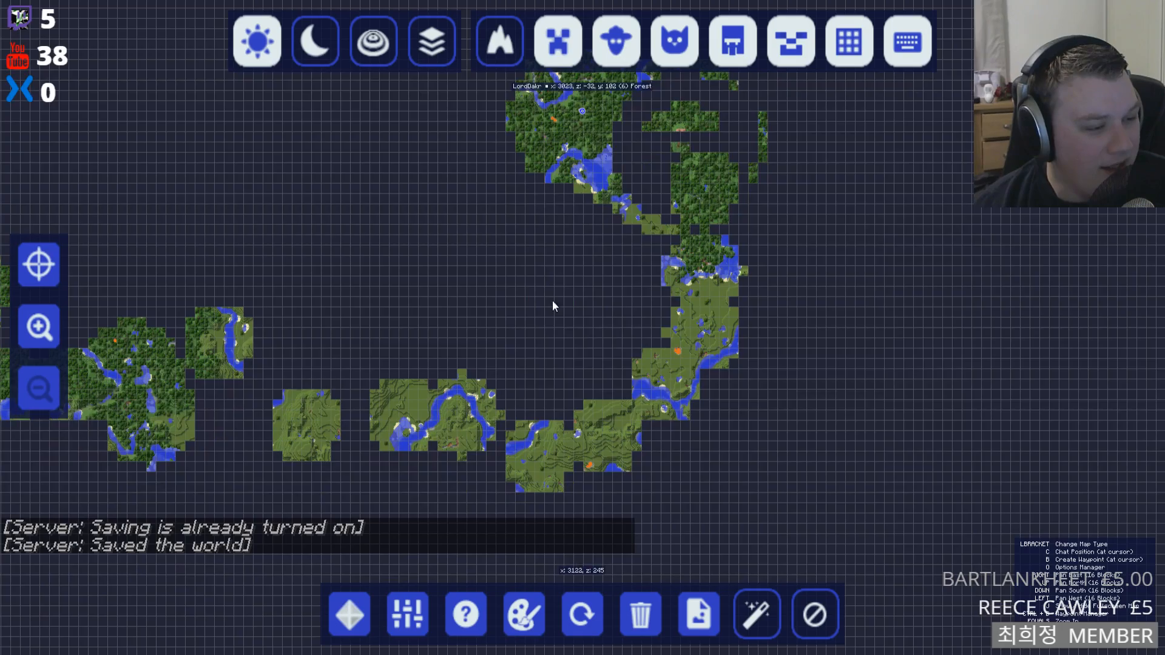
pyautogui.moveTo(555, 300); pyautogui.dragTo(763, 375)
pyautogui.moveTo(322, 279); pyautogui.dragTo(676, 425)
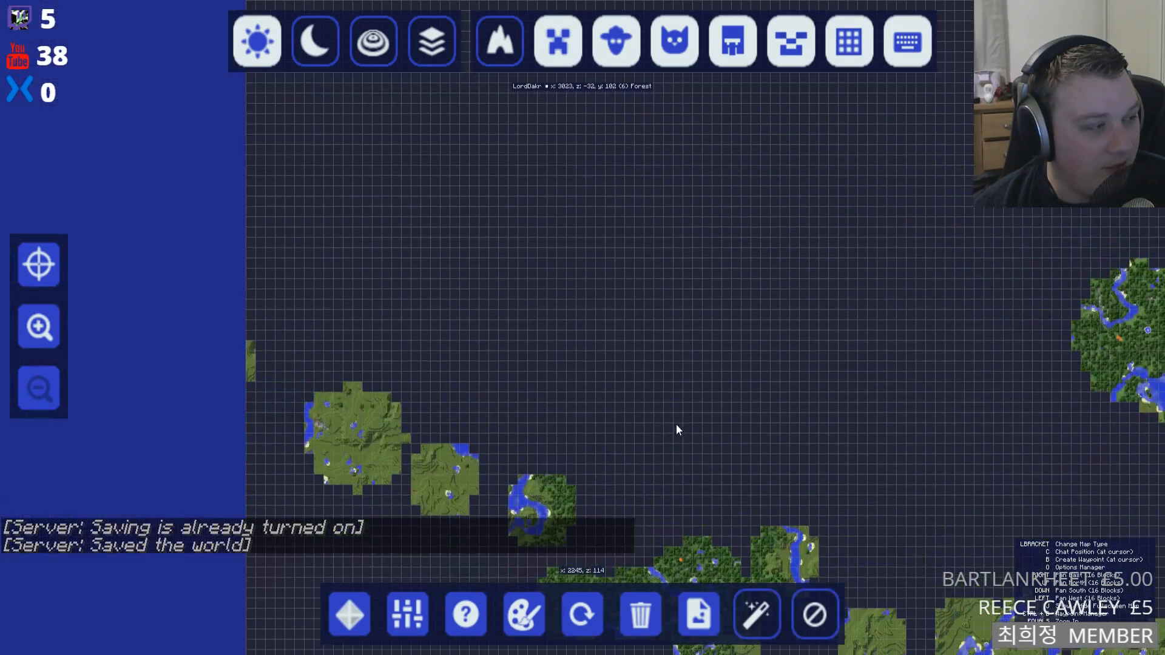
pyautogui.moveTo(434, 413); pyautogui.dragTo(770, 447)
pyautogui.moveTo(243, 509); pyautogui.dragTo(320, 337)
pyautogui.moveTo(669, 371); pyautogui.dragTo(173, 275)
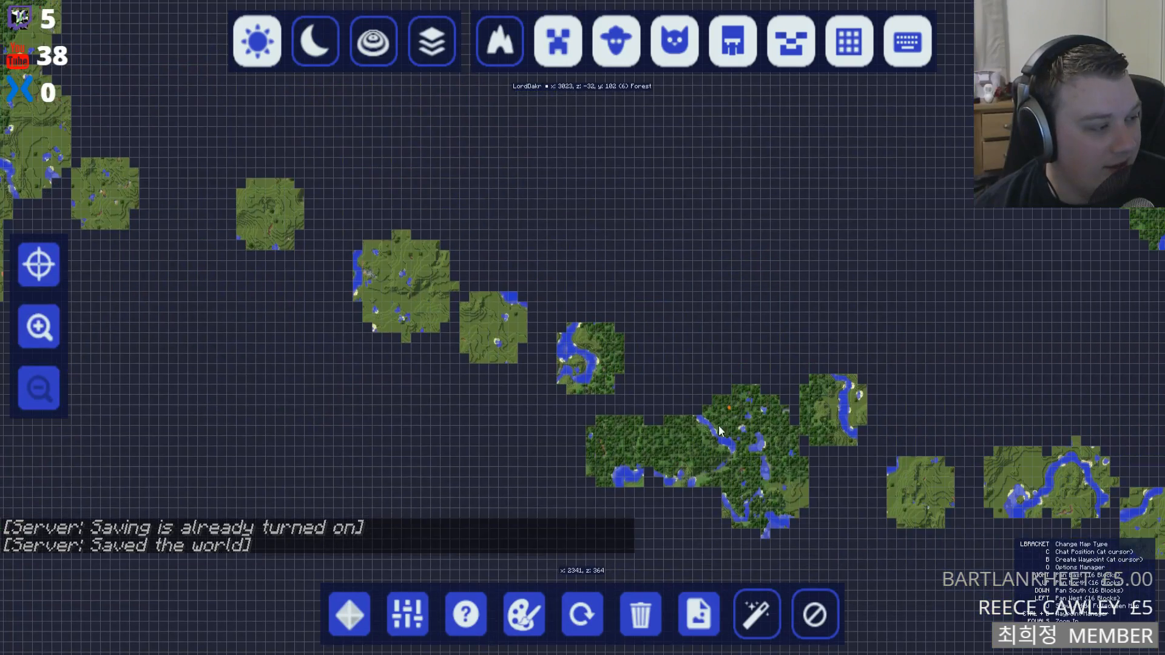
pyautogui.moveTo(743, 432); pyautogui.dragTo(338, 423)
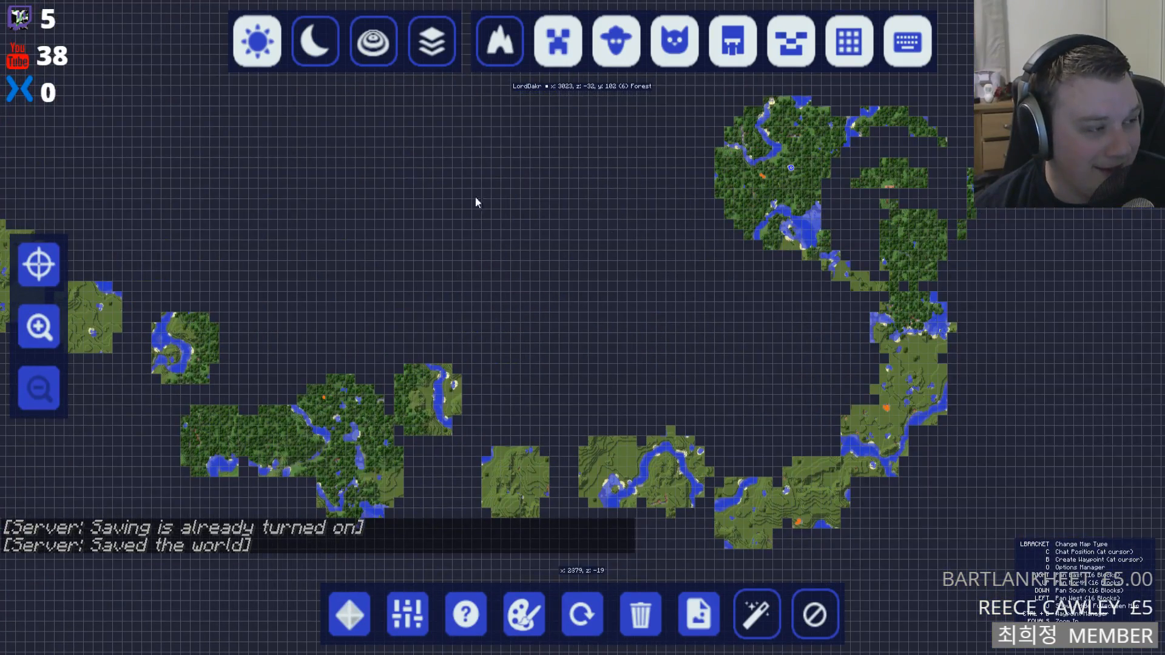
# - Examine the western mainland on the map, including its swamp, rivers and walled settlement
pyautogui.moveTo(178, 159); pyautogui.dragTo(853, 344)
pyautogui.moveTo(442, 302); pyautogui.dragTo(819, 574)
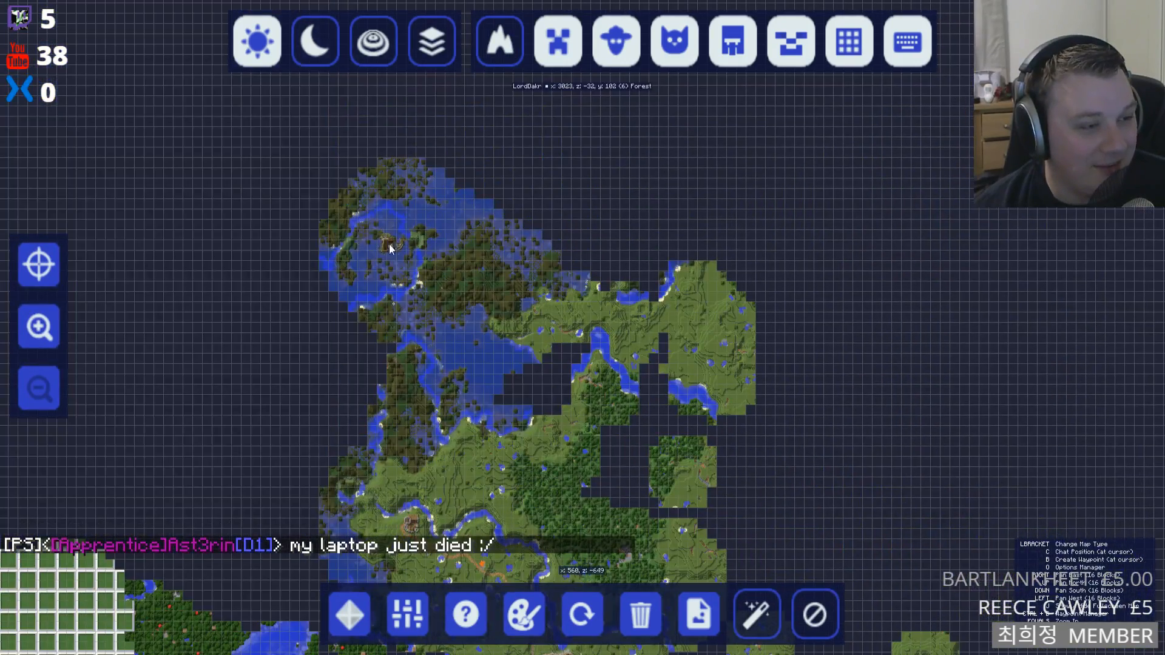
pyautogui.moveTo(539, 407); pyautogui.dragTo(439, 271)
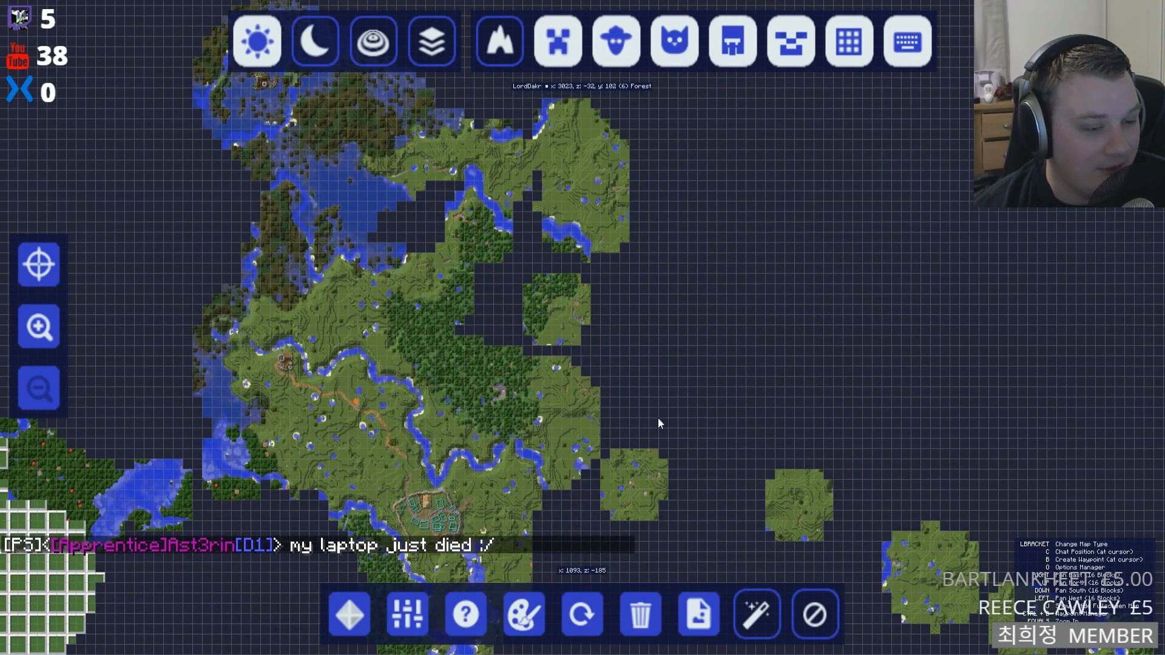
pyautogui.moveTo(638, 406); pyautogui.dragTo(436, 307)
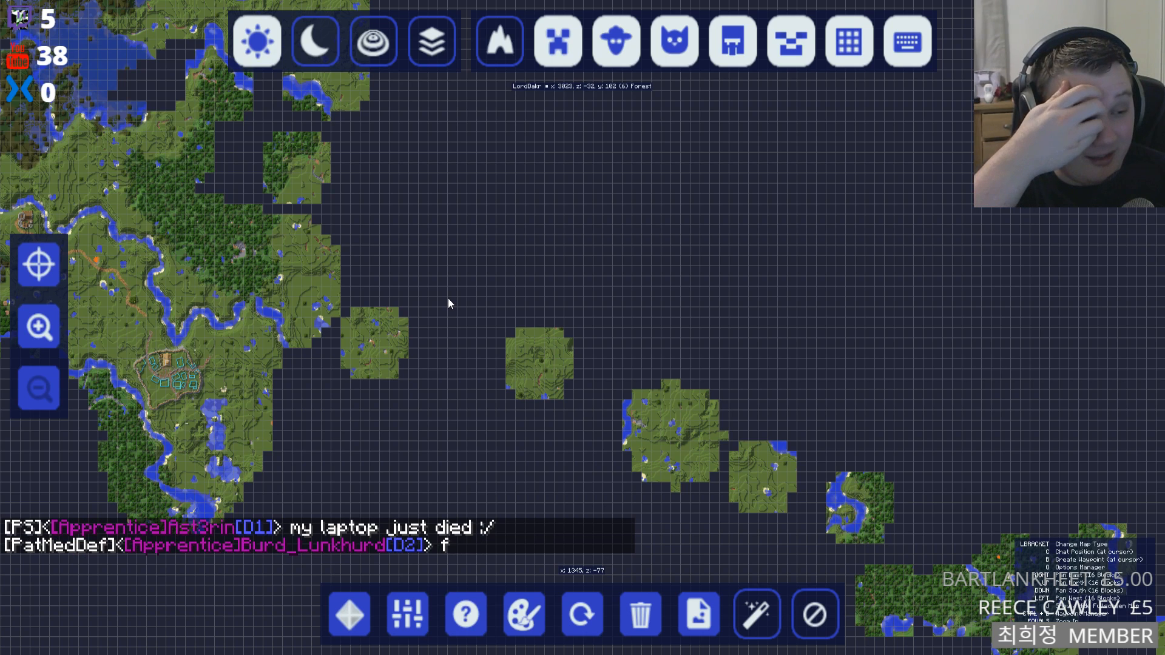
# - Find the isolated desert area on the map and examine its structures up close
pyautogui.moveTo(624, 351); pyautogui.dragTo(288, 116)
pyautogui.moveTo(537, 509); pyautogui.dragTo(546, 143)
pyautogui.moveTo(412, 492); pyautogui.dragTo(888, 268)
pyautogui.moveTo(613, 384); pyautogui.dragTo(609, 193)
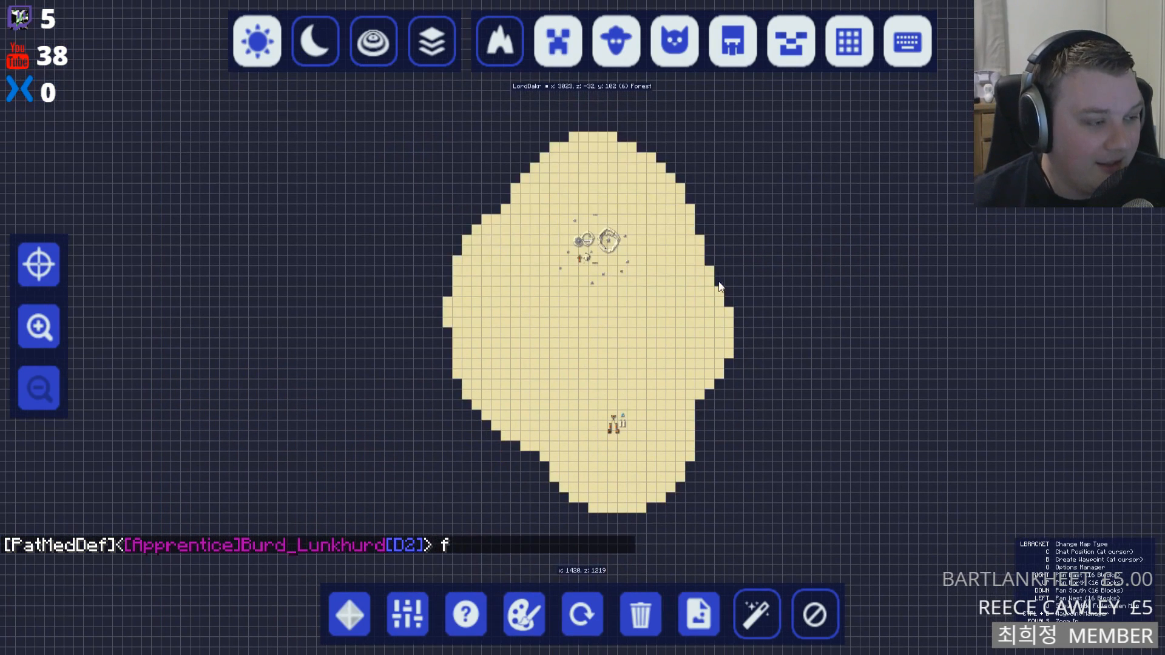
pyautogui.scroll(1, 683, 300)
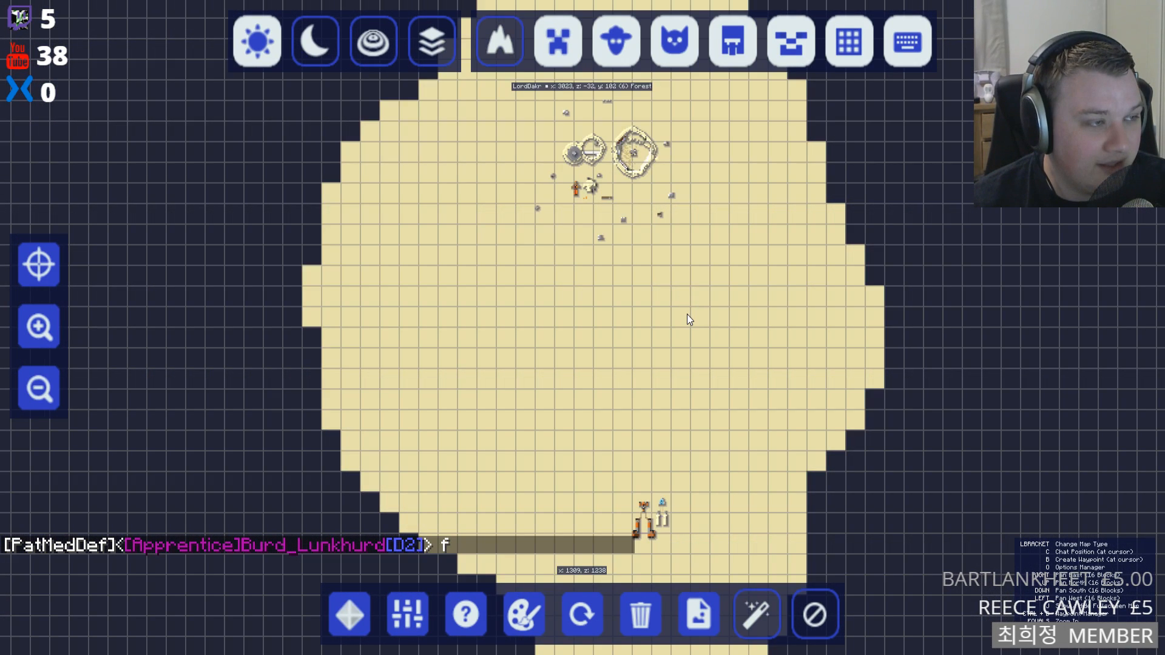
pyautogui.scroll(-1, 687, 314)
# - Compare the eastern forests with the western plot grid on the map and return to the game
pyautogui.moveTo(726, 282); pyautogui.dragTo(401, 534)
pyautogui.moveTo(777, 288); pyautogui.dragTo(436, 517)
pyautogui.moveTo(880, 315); pyautogui.dragTo(482, 401)
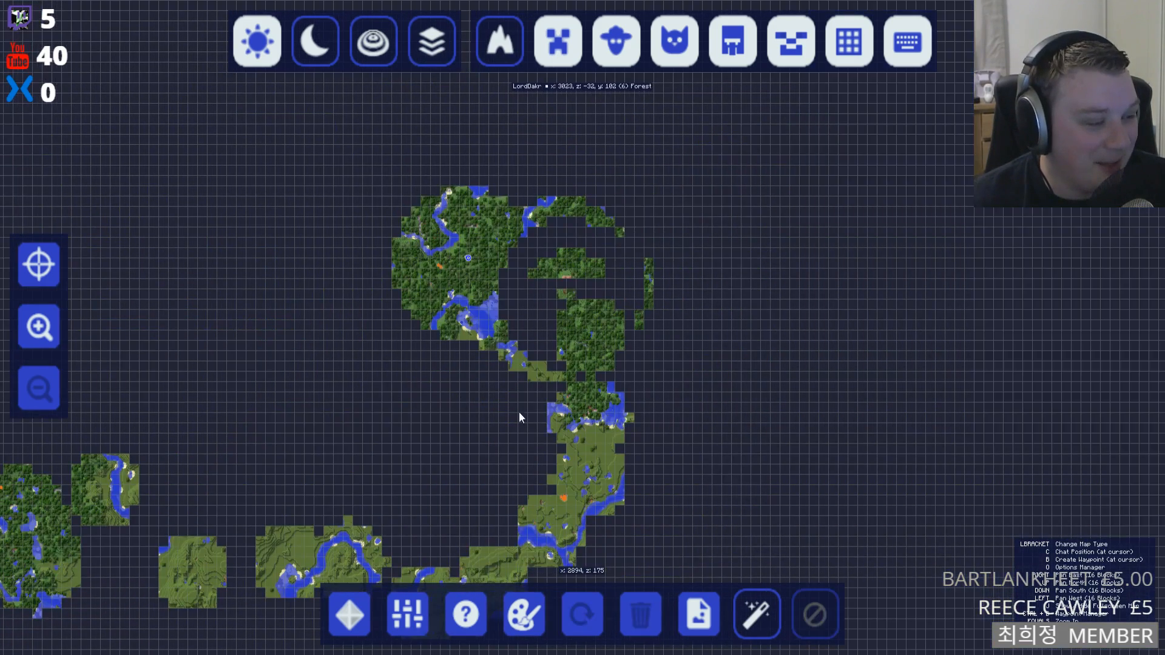
pyautogui.moveTo(225, 113); pyautogui.dragTo(709, 391)
pyautogui.moveTo(493, 309); pyautogui.dragTo(956, 446)
pyautogui.moveTo(474, 332); pyautogui.dragTo(965, 315)
pyautogui.moveTo(476, 437); pyautogui.dragTo(937, 256)
pyautogui.moveTo(772, 514); pyautogui.dragTo(744, 272)
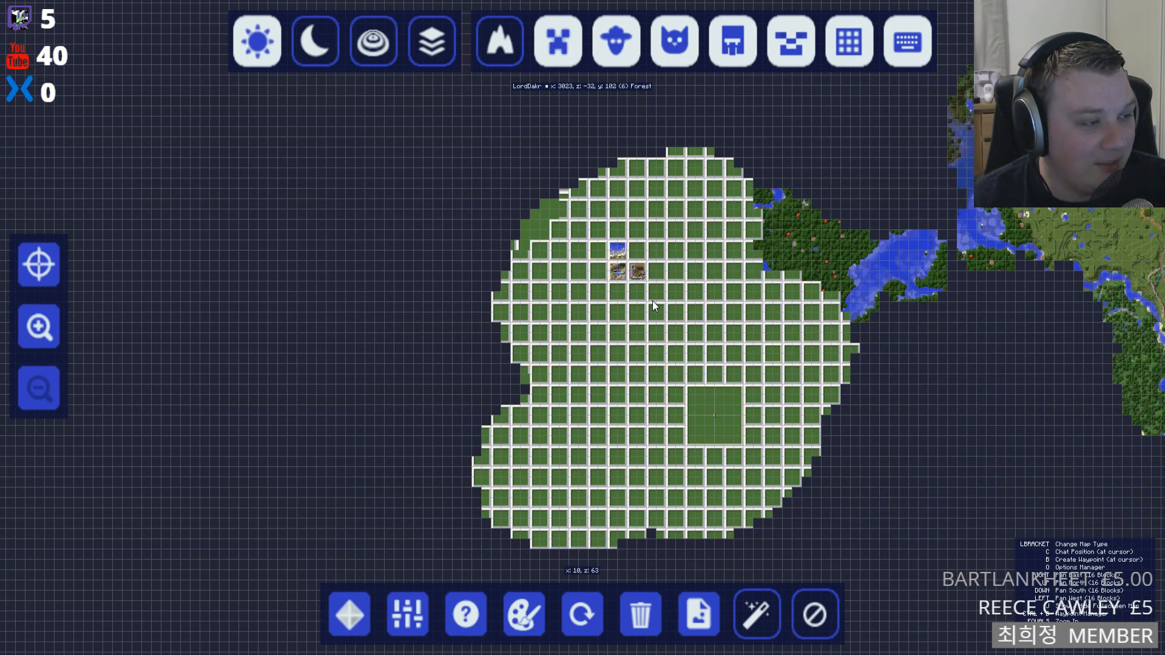
pyautogui.moveTo(771, 391); pyautogui.dragTo(505, 358)
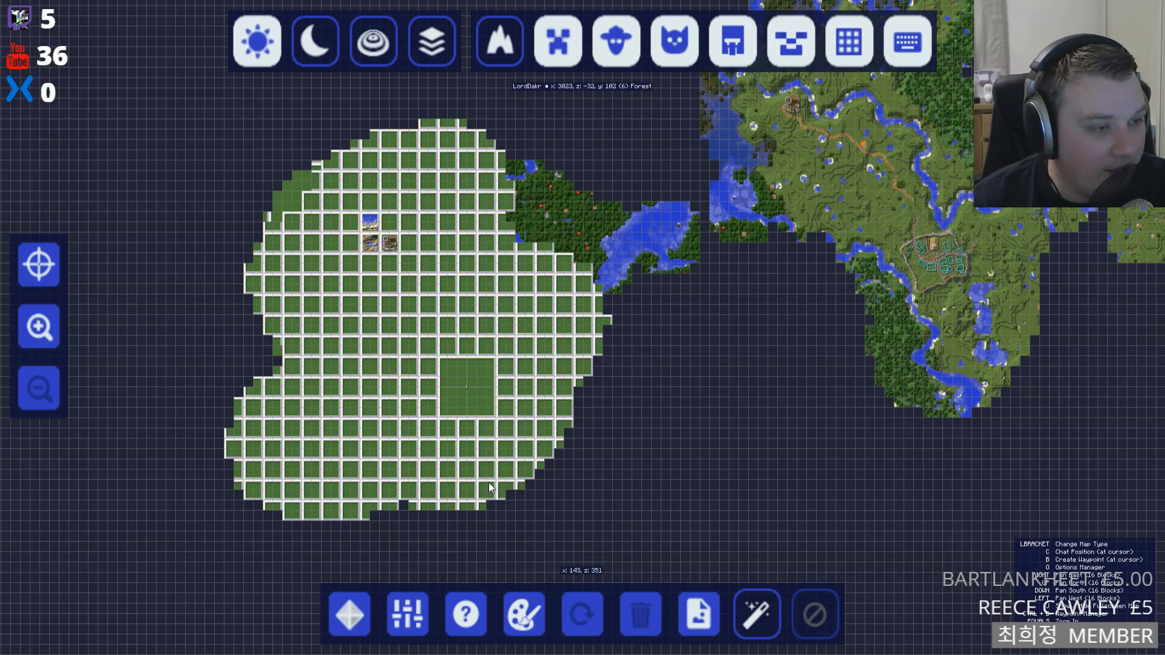
pyautogui.press('j')
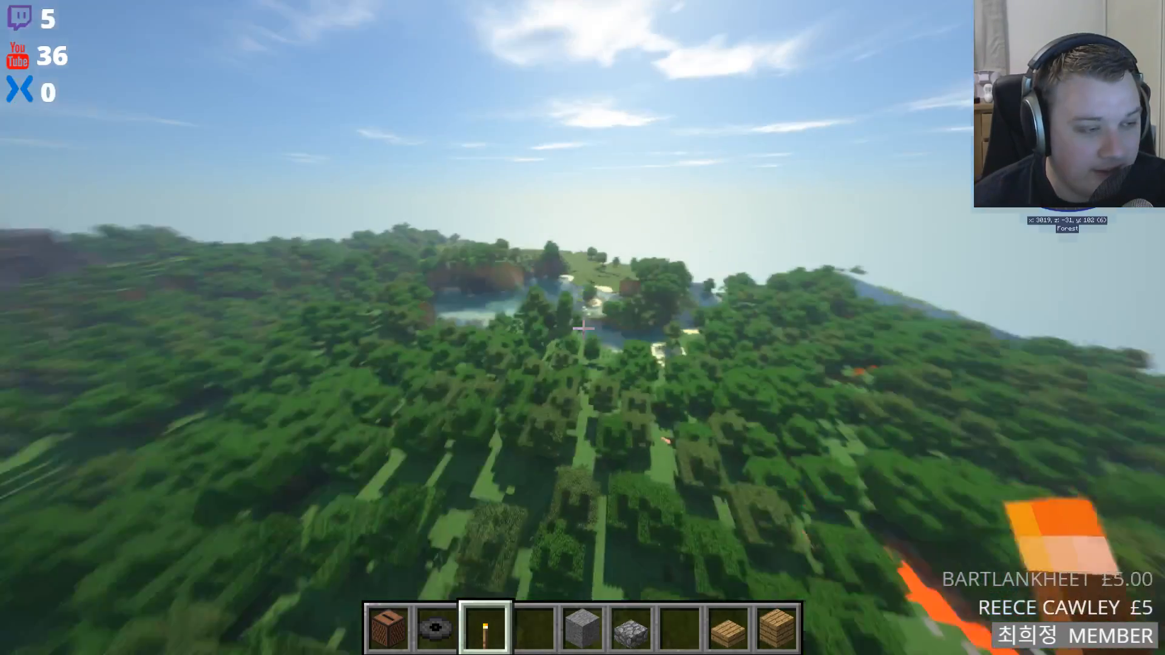
# - Check the recent chat, disconnect from the Minecraft Creative Guild server and quit the game
pyautogui.press('t')
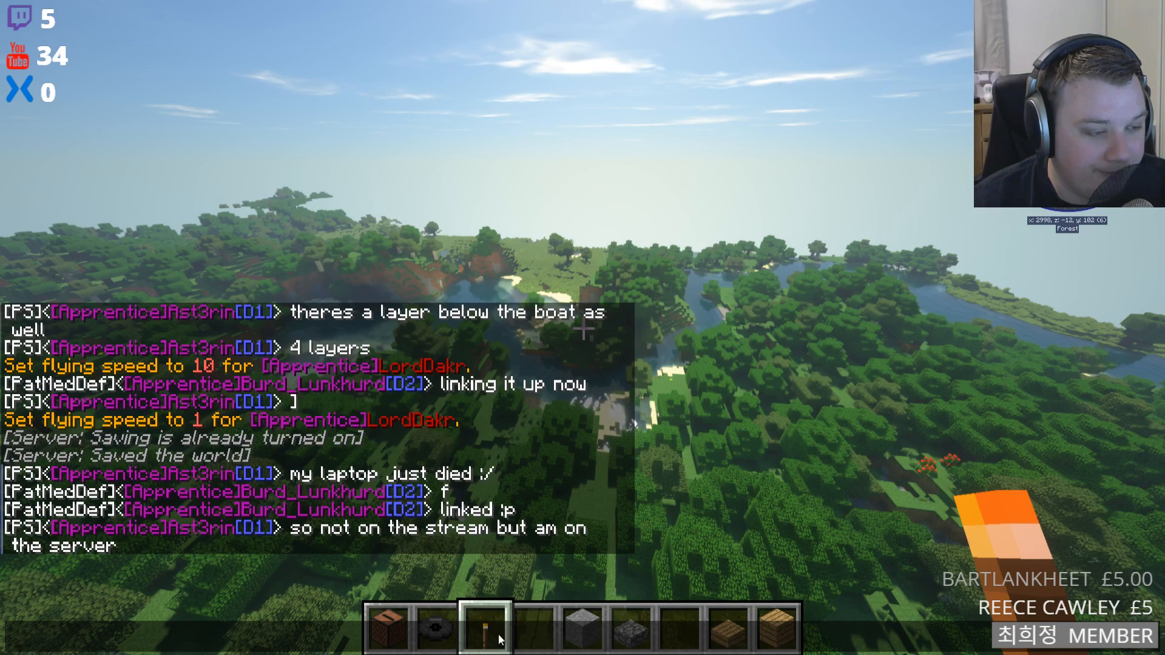
pyautogui.press('Escape')
pyautogui.press('Escape')
pyautogui.click(588, 457)
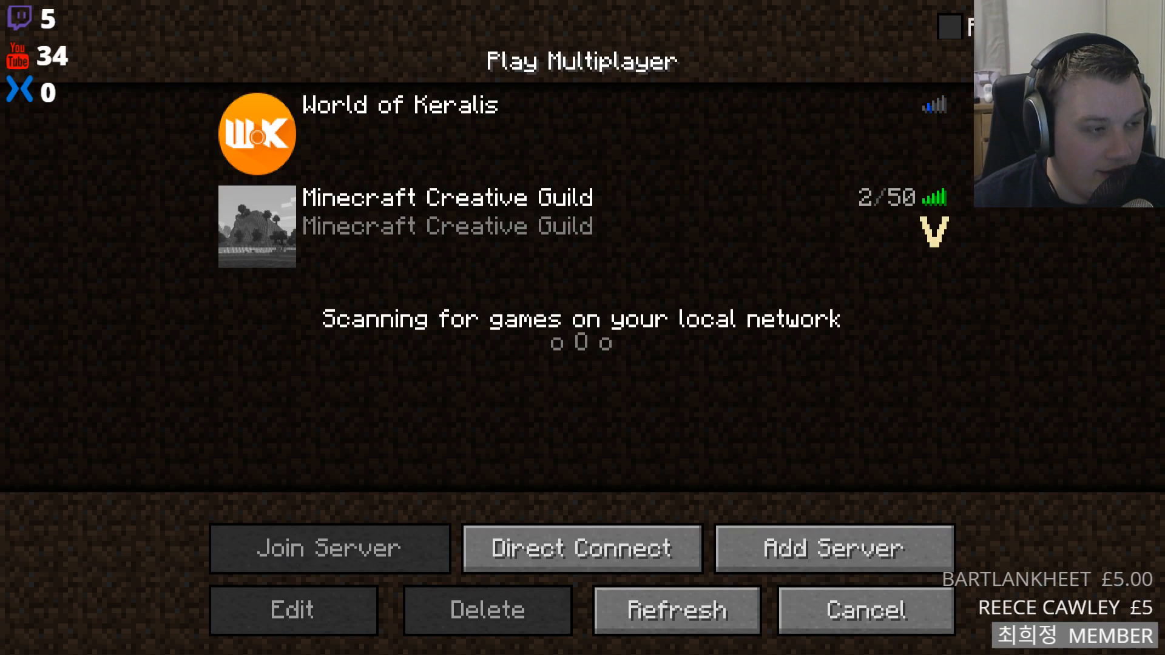
pyautogui.click(852, 610)
pyautogui.click(611, 519)
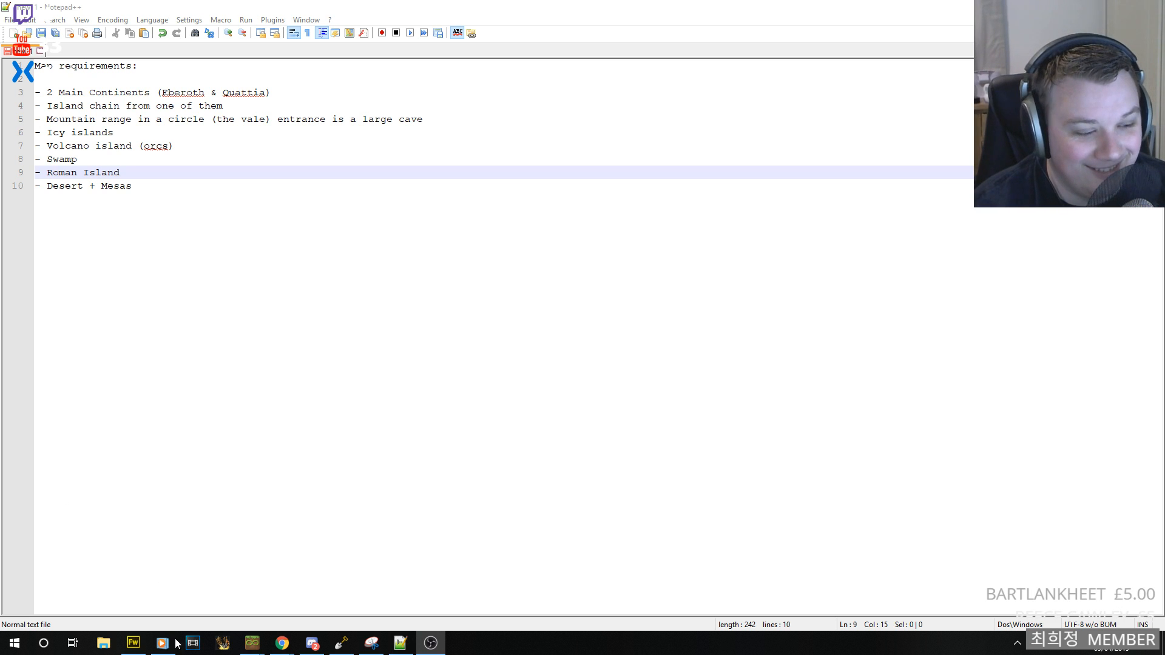
# - Switch to WorldPainter and look over the continents and islands of the PatreonMedieval map
pyautogui.click(341, 643)
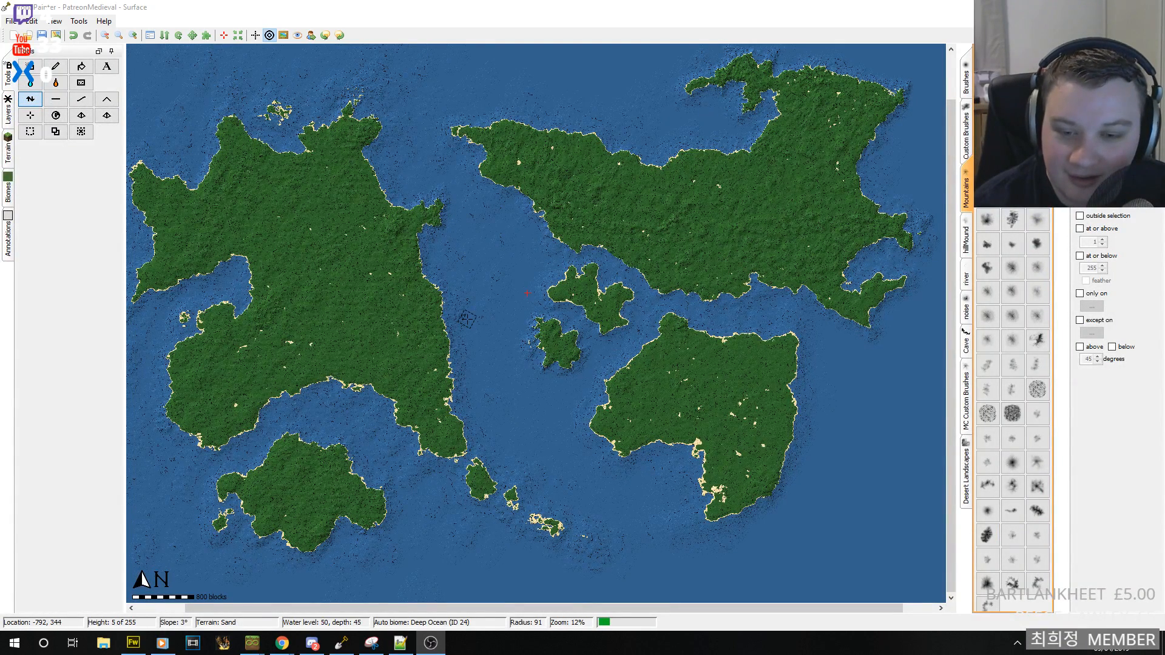
pyautogui.moveTo(405, 325); pyautogui.dragTo(398, 296, button='middle')
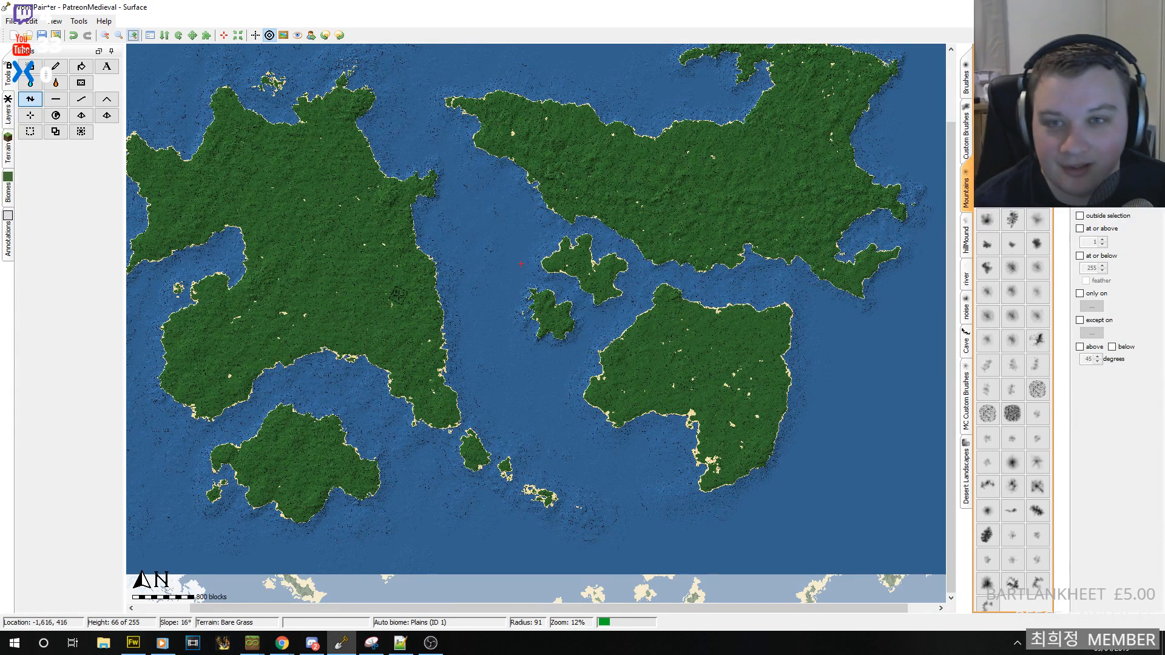
pyautogui.moveTo(432, 381); pyautogui.dragTo(508, 407, button='middle')
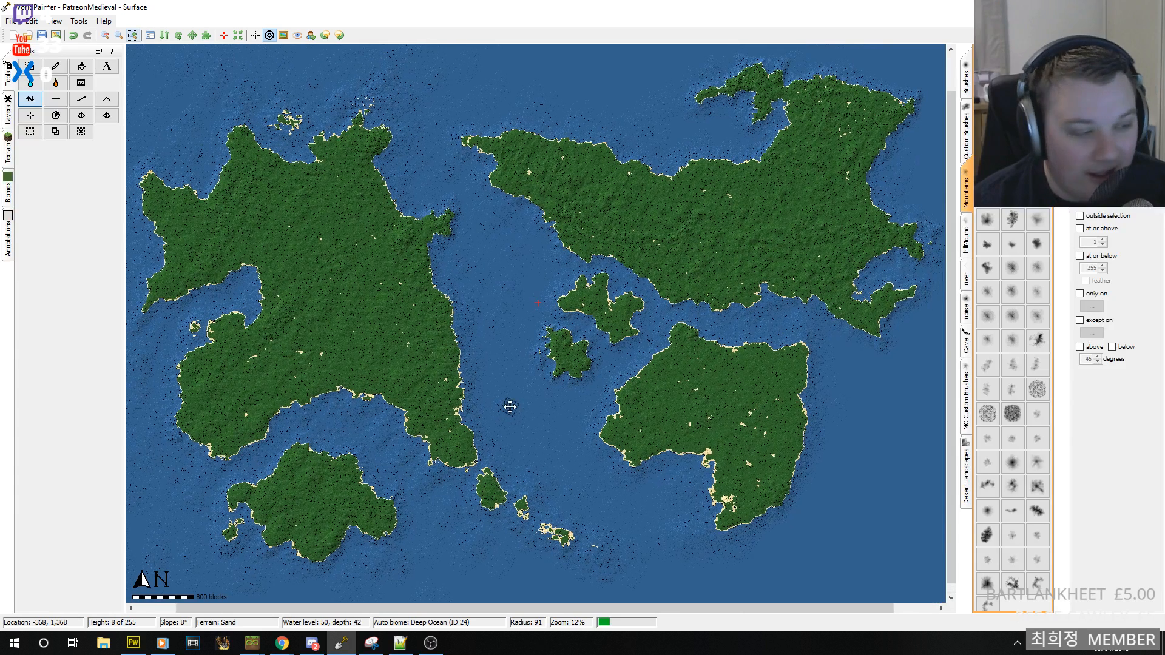
# - Switch to Notepad++ and review the written map requirements, from the two main continents through the swamp, Roman island and desert with mesas
pyautogui.click(400, 644)
pyautogui.moveTo(95, 93); pyautogui.dragTo(272, 92)
pyautogui.moveTo(162, 107); pyautogui.dragTo(262, 110)
pyautogui.moveTo(103, 120); pyautogui.dragTo(480, 122)
pyautogui.moveTo(151, 135); pyautogui.dragTo(252, 148)
pyautogui.doubleClick(62, 159)
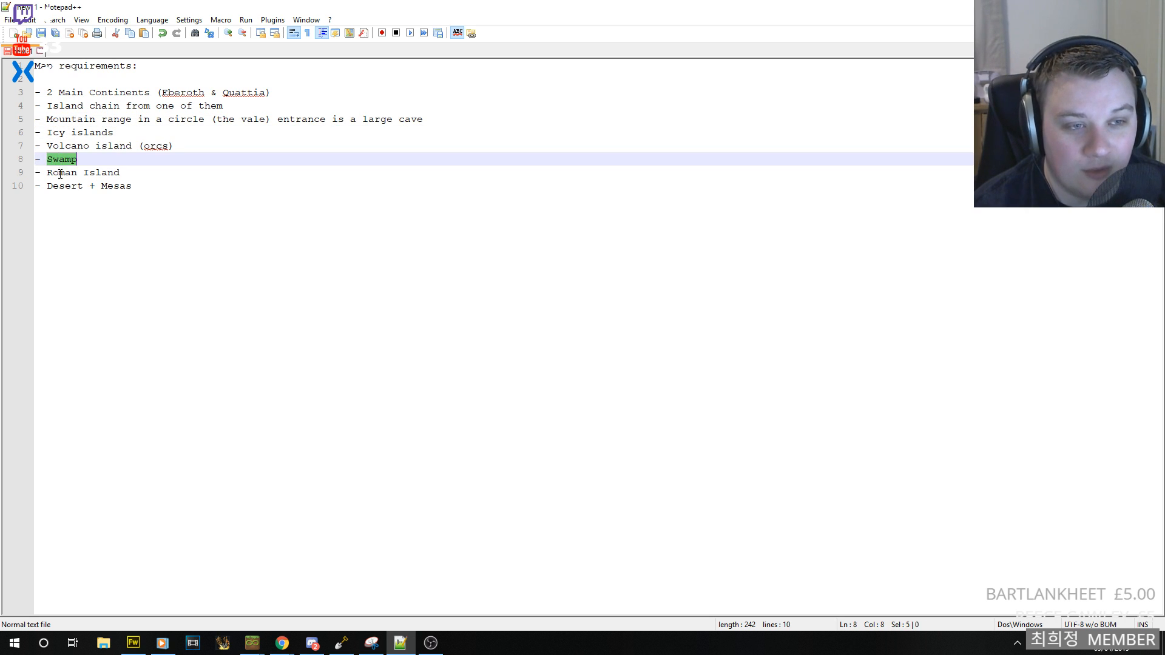
pyautogui.doubleClick(62, 172)
pyautogui.doubleClick(102, 172)
pyautogui.doubleClick(62, 159)
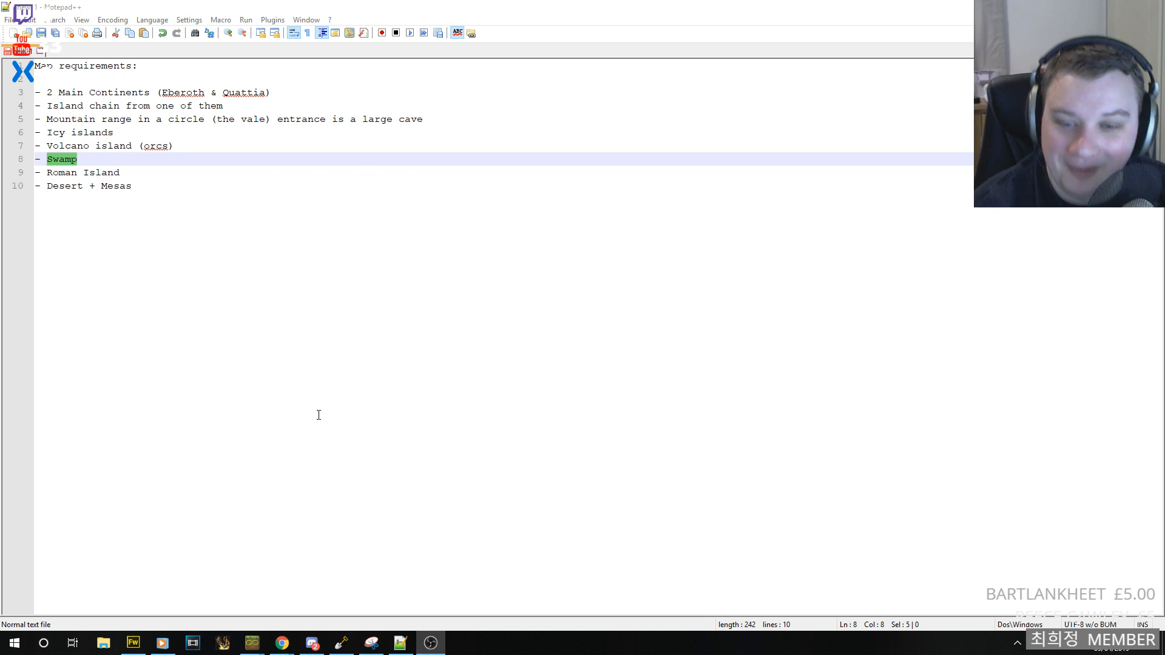
pyautogui.doubleClick(62, 173)
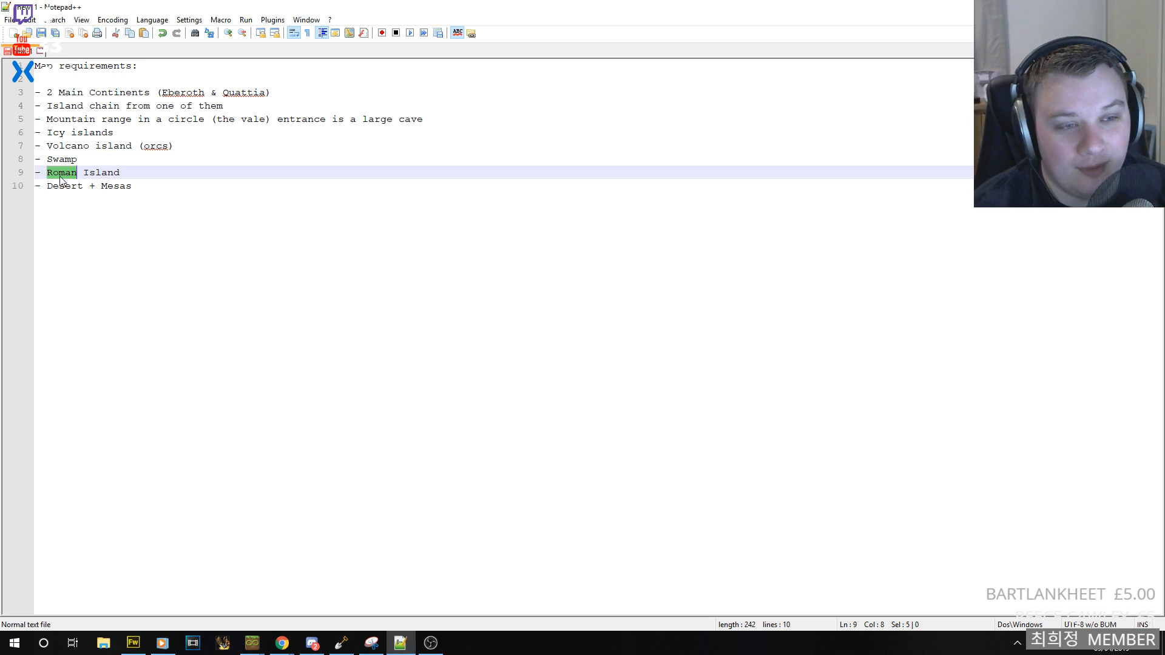
pyautogui.doubleClick(60, 182)
# - Switch to WorldPainter and examine the PatreonMedieval landmasses against the requirements, including the northeastern continent, central islands and southeastern landmass
pyautogui.click(341, 642)
pyautogui.scroll(2, 521, 321)
pyautogui.moveTo(531, 328); pyautogui.dragTo(551, 341, button='middle')
pyautogui.moveTo(443, 317); pyautogui.dragTo(414, 327, button='middle')
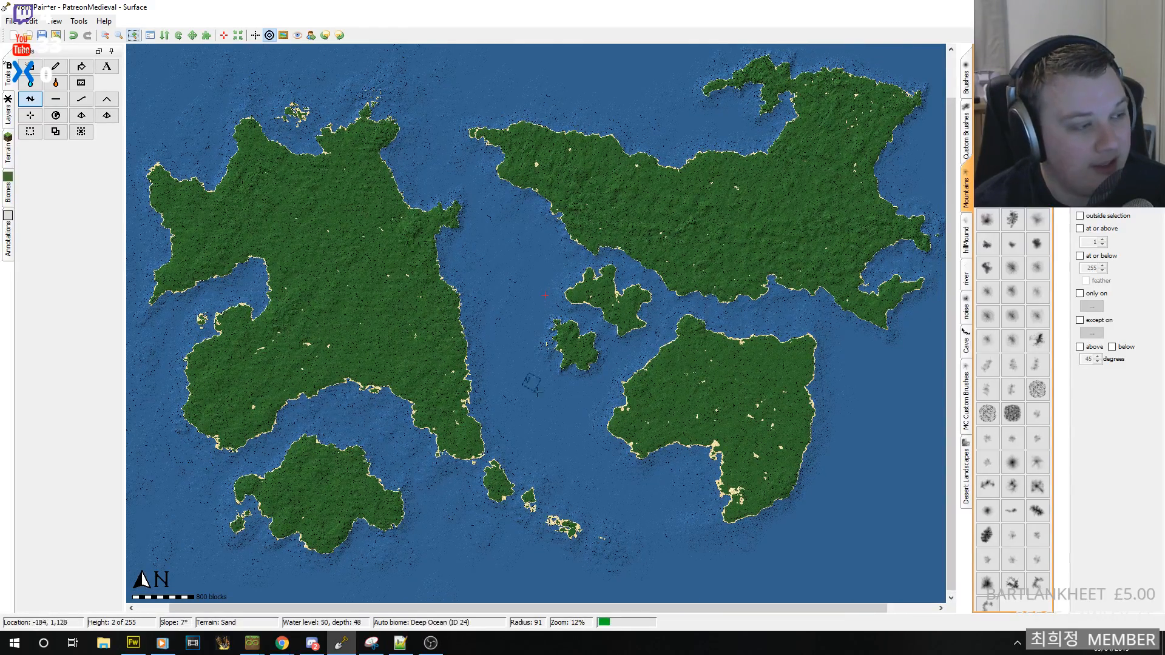
pyautogui.moveTo(719, 351); pyautogui.dragTo(744, 465, button='middle')
pyautogui.moveTo(712, 519)
pyautogui.mouseDown(button='middle')
pyautogui.moveTo(678, 363)
pyautogui.moveTo(642, 417)
pyautogui.mouseUp(button='middle')
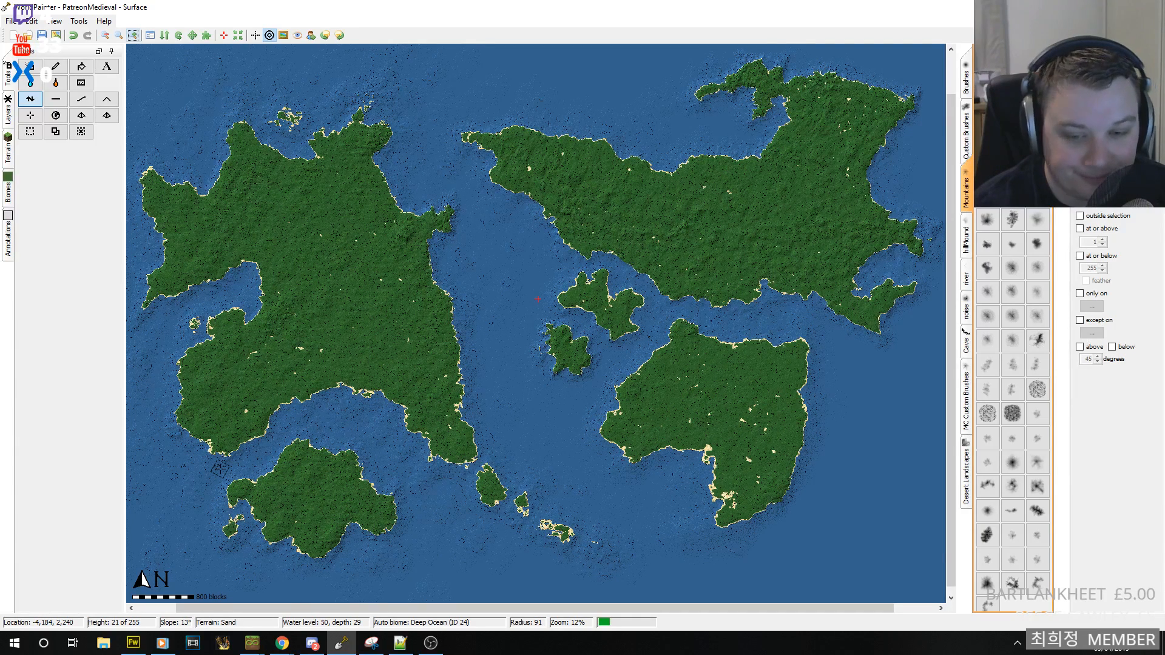
pyautogui.moveTo(538, 299); pyautogui.dragTo(398, 380, button='middle')
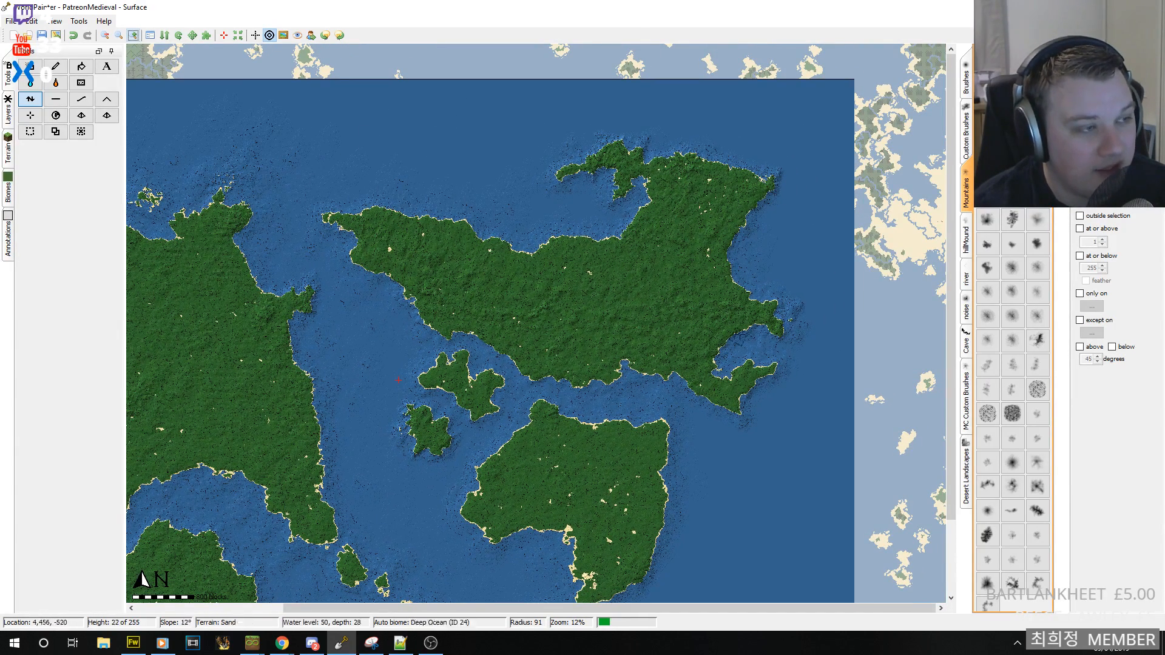
pyautogui.moveTo(572, 128); pyautogui.dragTo(698, 212, button='middle')
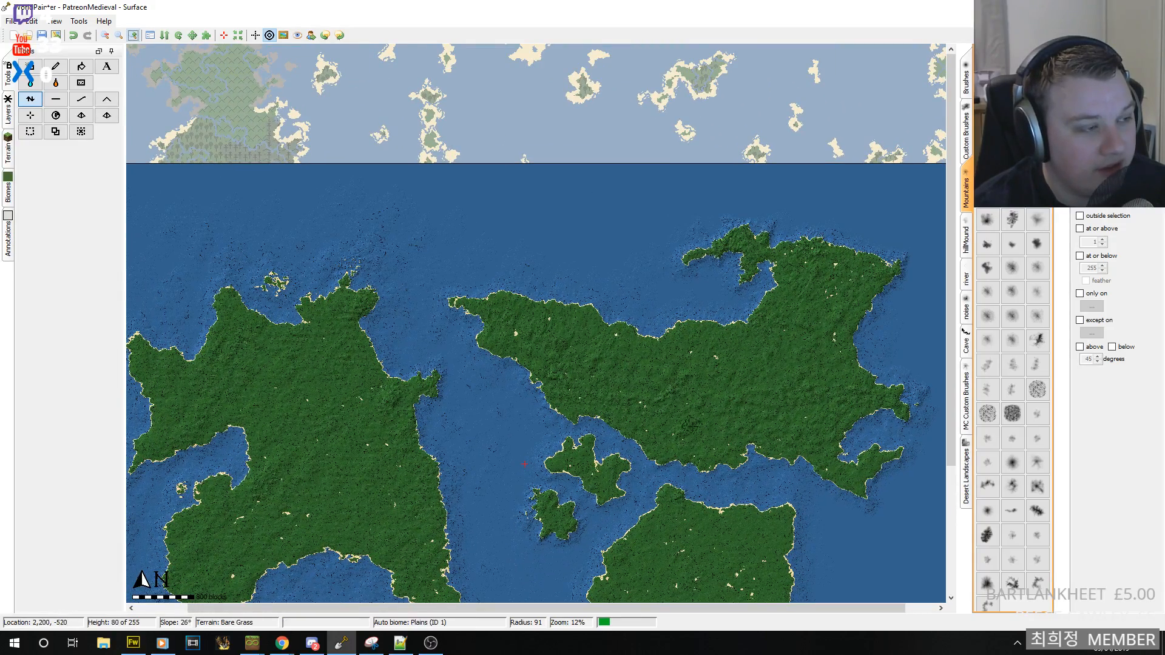
pyautogui.moveTo(782, 456); pyautogui.dragTo(671, 333, button='middle')
pyautogui.moveTo(564, 394); pyautogui.dragTo(685, 396, button='middle')
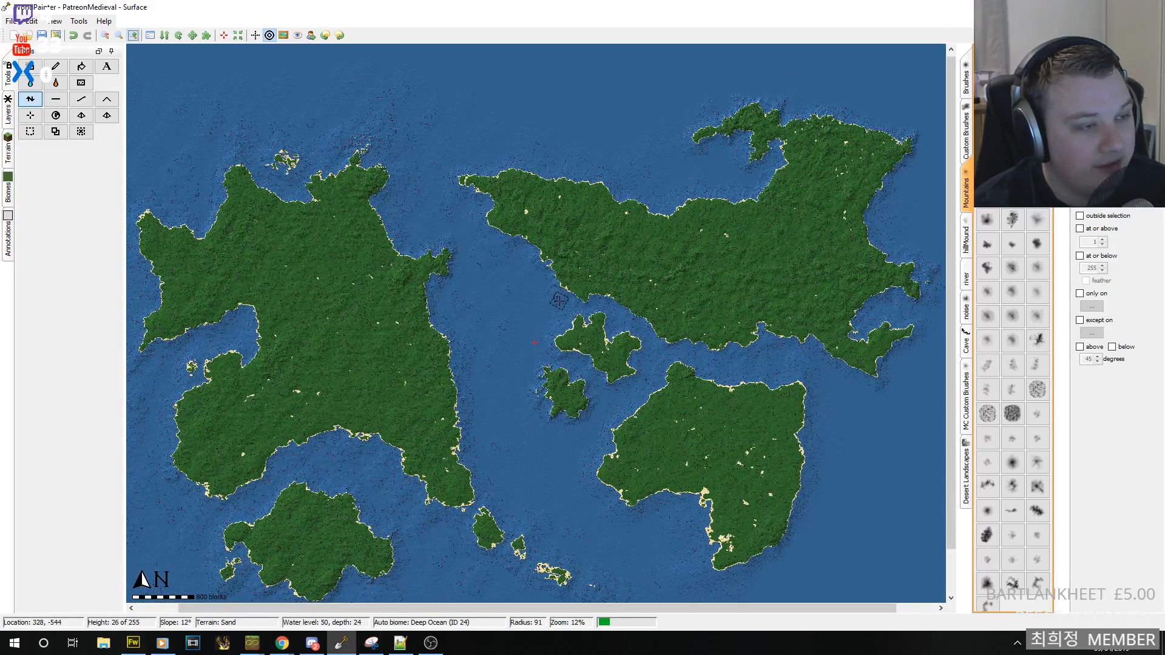
pyautogui.moveTo(649, 518); pyautogui.dragTo(884, 384, button='middle')
pyautogui.moveTo(455, 127); pyautogui.dragTo(216, 244, button='middle')
pyautogui.moveTo(531, 480); pyautogui.dragTo(255, 252, button='middle')
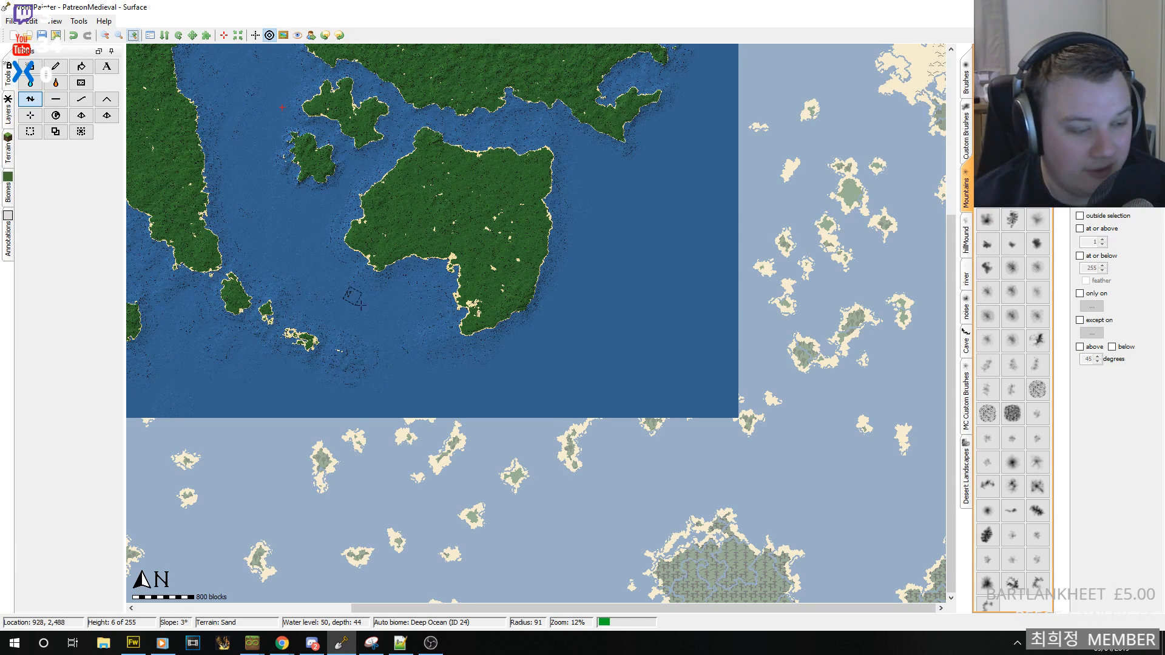
# - View the captured political map in Snipping Tool and switch to Azgaar's Fantasy Map Generator in Chrome
pyautogui.click(371, 643)
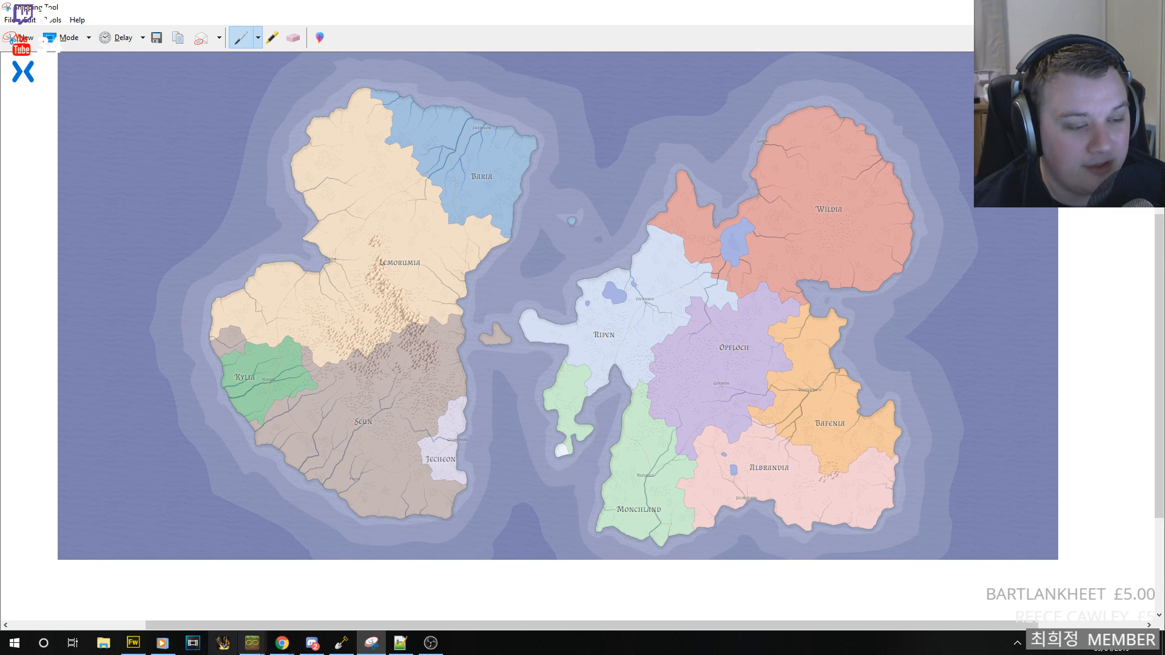
pyautogui.moveTo(282, 642)
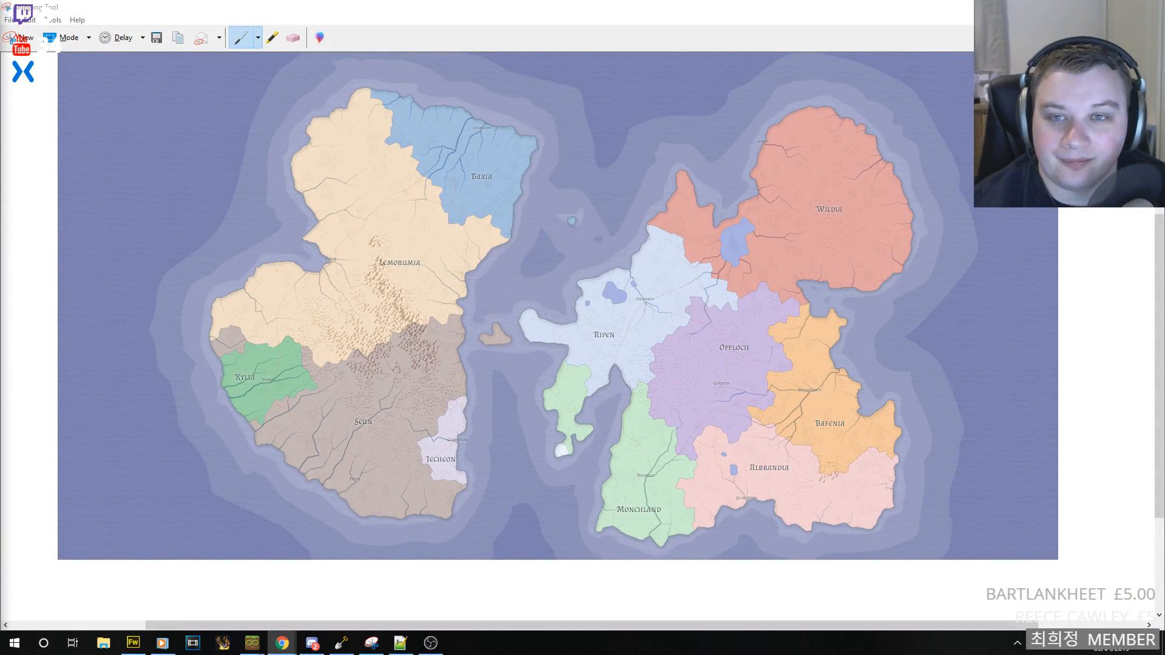
pyautogui.moveTo(0, 8); pyautogui.dragTo(607, 3)
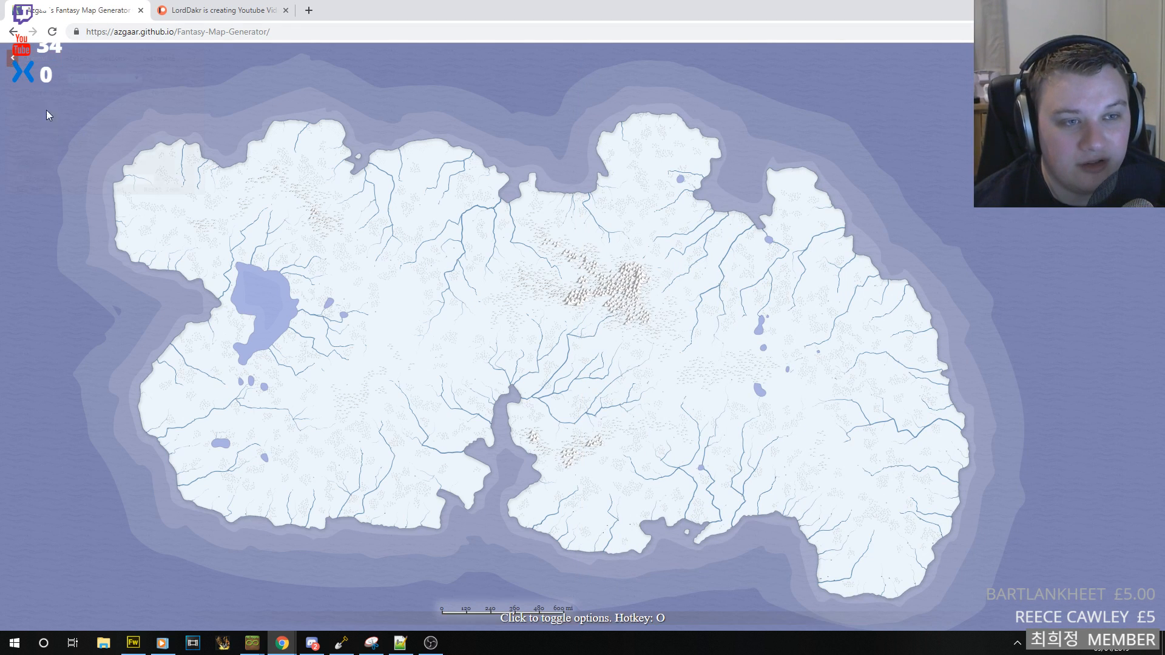
# - Open the generator's options and generate a new random map twice
pyautogui.click(12, 57)
pyautogui.click(31, 190)
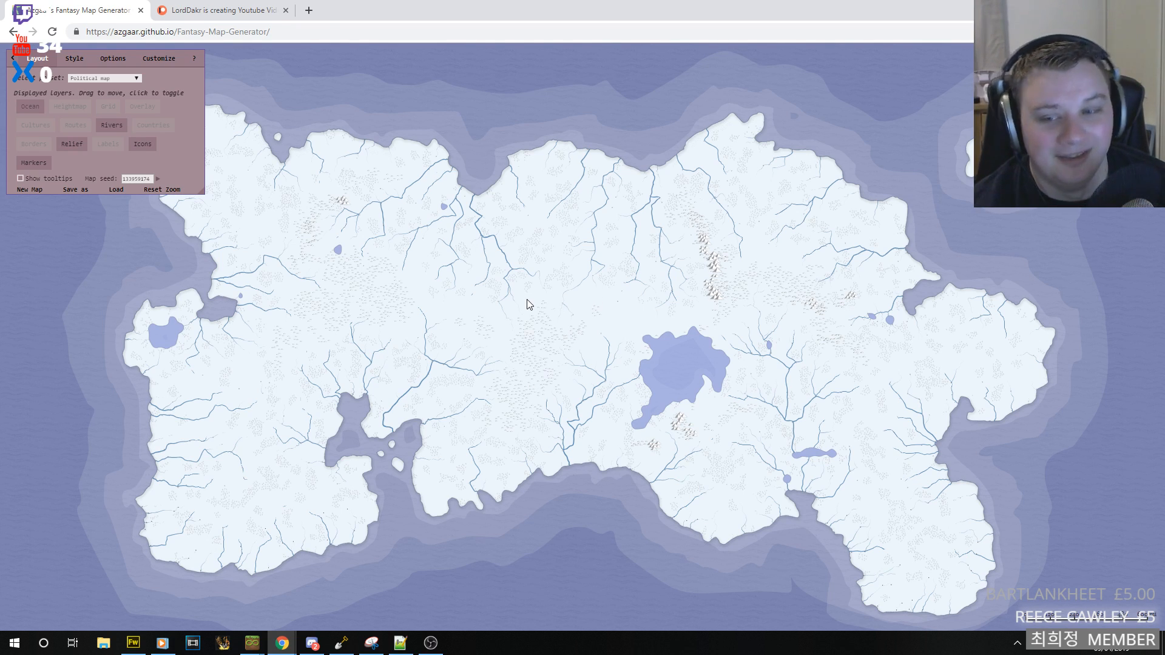
pyautogui.click(31, 188)
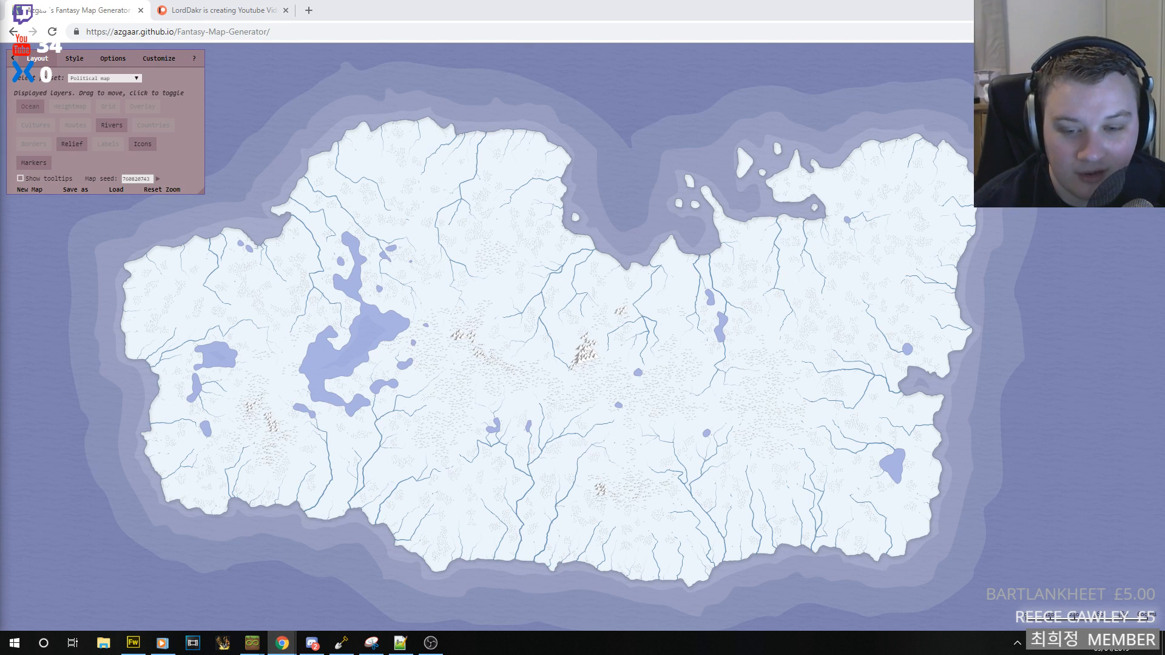
# - Switch to WorldPainter and compare the northwestern continent with the southeastern landmass and the island chain between them
pyautogui.moveTo(338, 651)
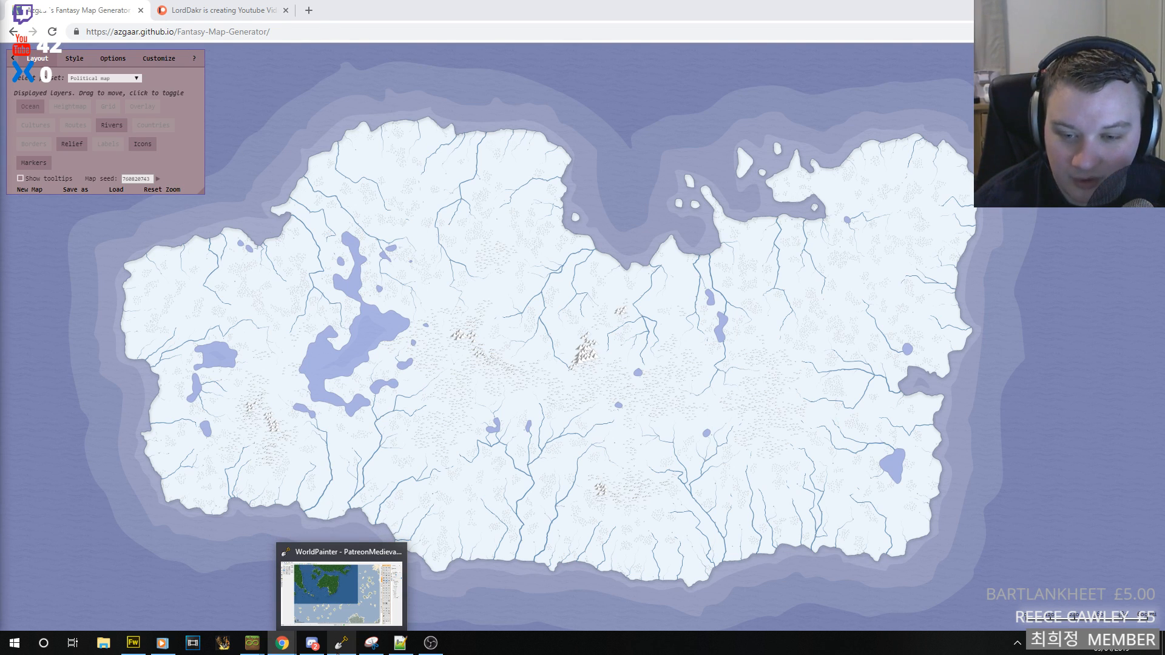
pyautogui.click(346, 644)
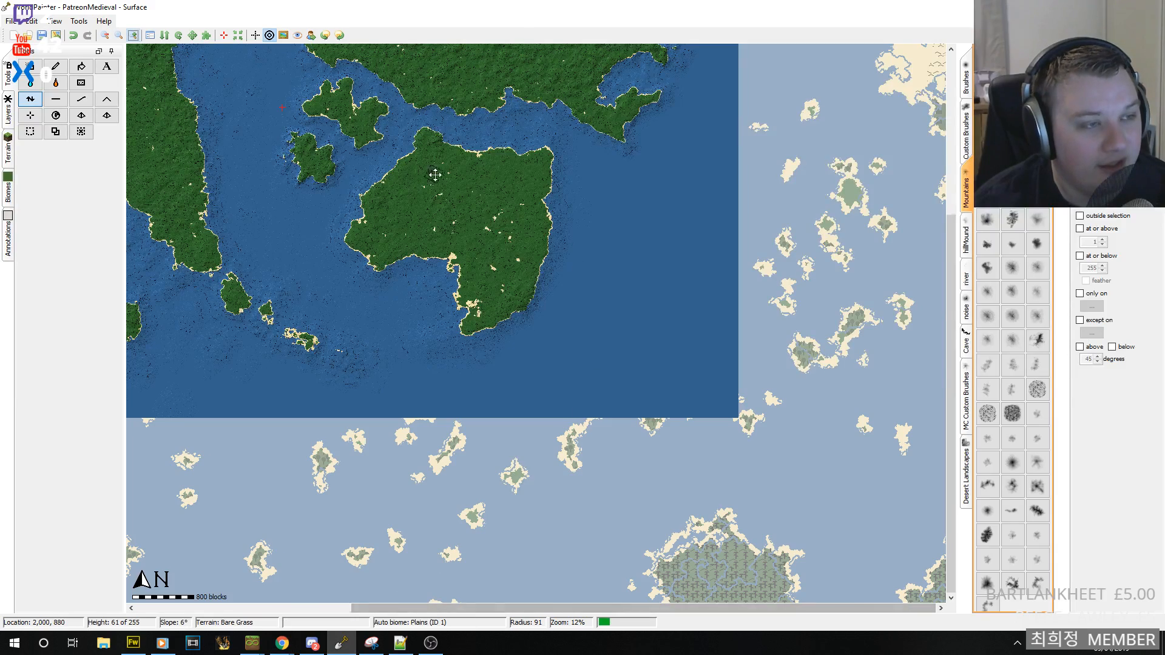
pyautogui.moveTo(434, 174); pyautogui.dragTo(758, 381, button='middle')
pyautogui.moveTo(532, 288); pyautogui.dragTo(608, 431, button='middle')
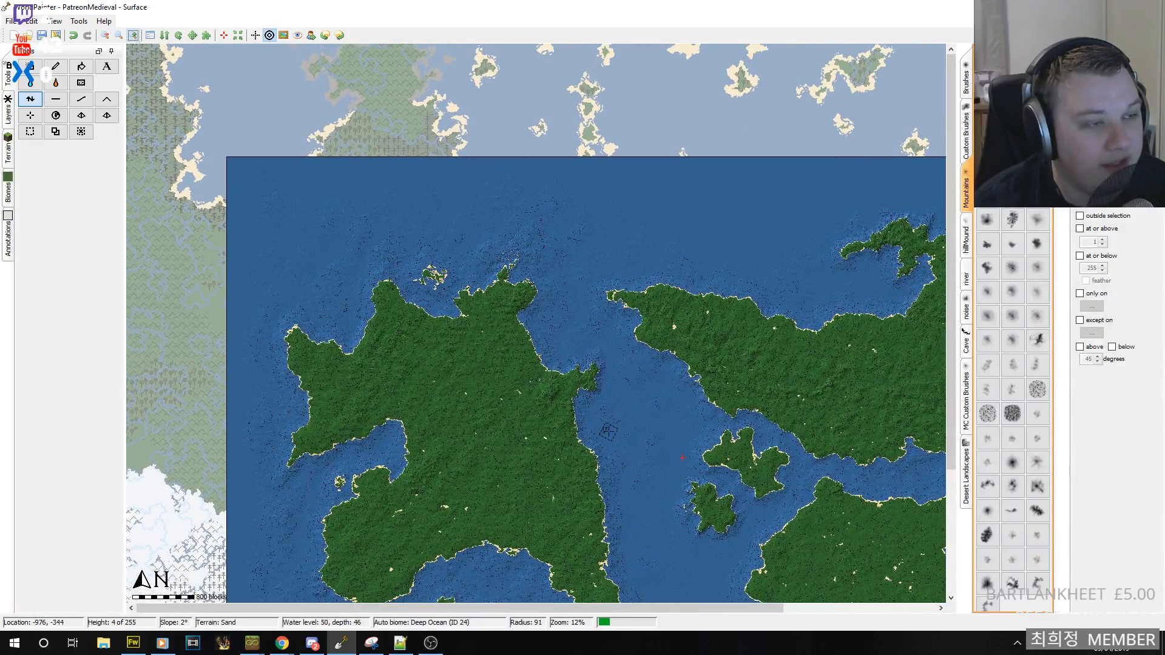
pyautogui.moveTo(682, 457)
pyautogui.mouseDown(button='middle')
pyautogui.moveTo(501, 263)
pyautogui.moveTo(410, 233)
pyautogui.moveTo(549, 269)
pyautogui.moveTo(622, 310)
pyautogui.mouseUp(button='middle')
pyautogui.moveTo(451, 465); pyautogui.dragTo(721, 384, button='middle')
pyautogui.moveTo(532, 280); pyautogui.dragTo(295, 261, button='middle')
pyautogui.moveTo(716, 304); pyautogui.dragTo(386, 173, button='middle')
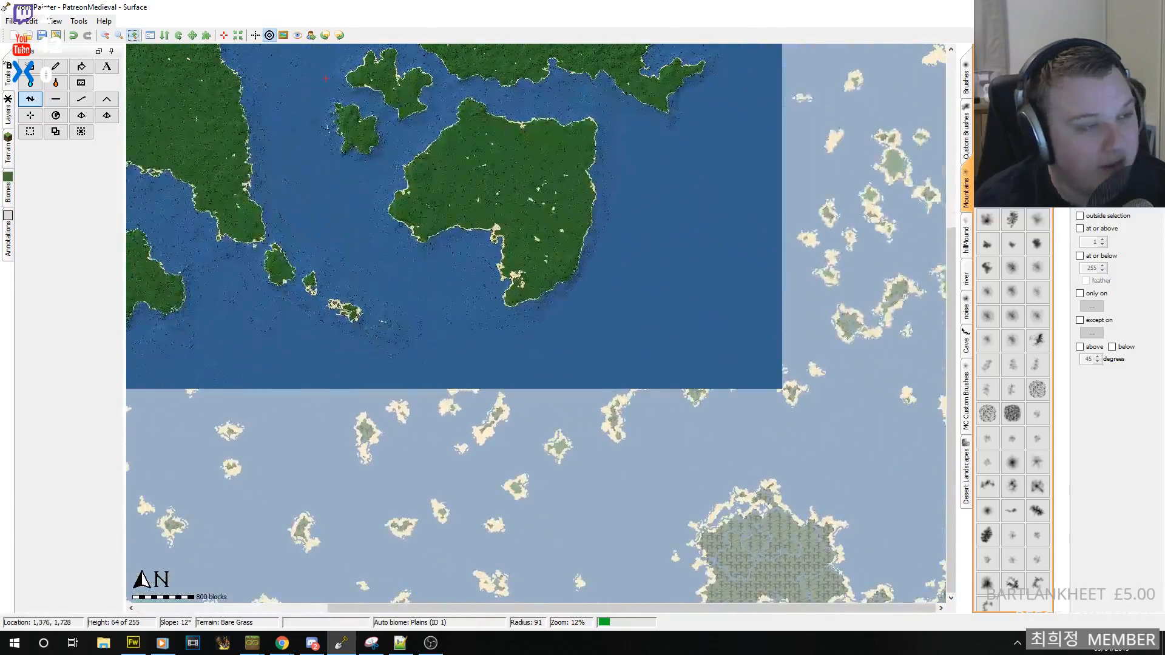
pyautogui.moveTo(516, 146); pyautogui.dragTo(559, 414, button='middle')
pyautogui.moveTo(370, 346)
pyautogui.mouseDown(button='middle')
pyautogui.moveTo(382, 497)
pyautogui.moveTo(677, 489)
pyautogui.mouseUp(button='middle')
pyautogui.moveTo(769, 375); pyautogui.dragTo(625, 364, button='middle')
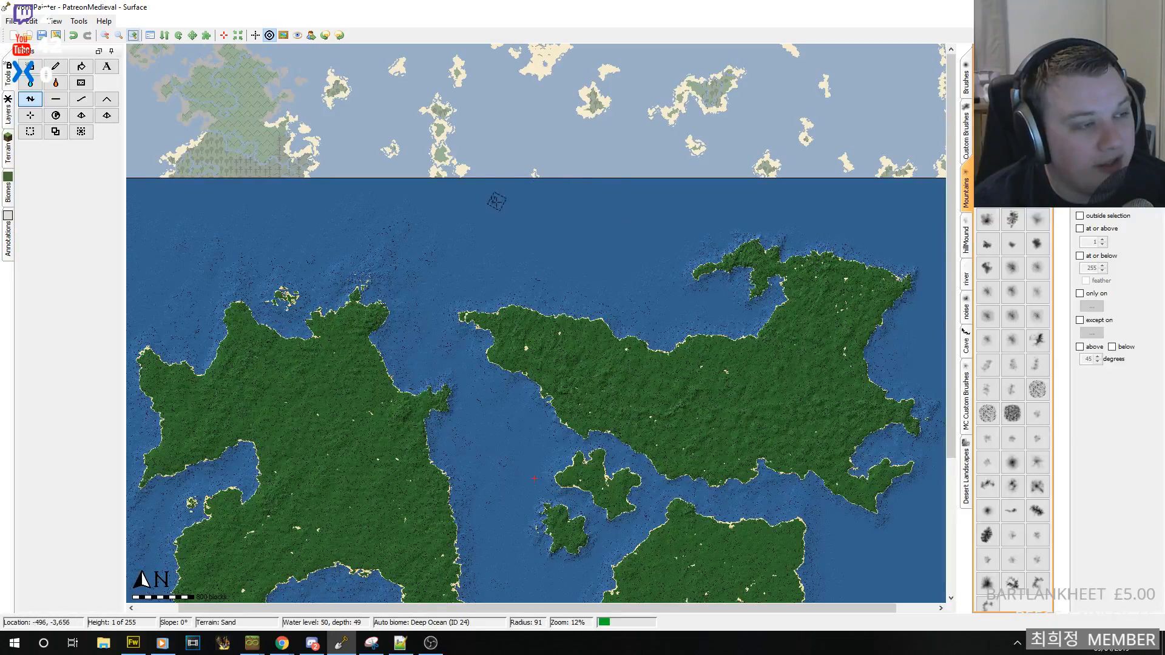
# - Examine the ocean north of the continents, the eastern landmasses, and the western continent with its southern islands
pyautogui.moveTo(318, 233); pyautogui.dragTo(354, 356, button='middle')
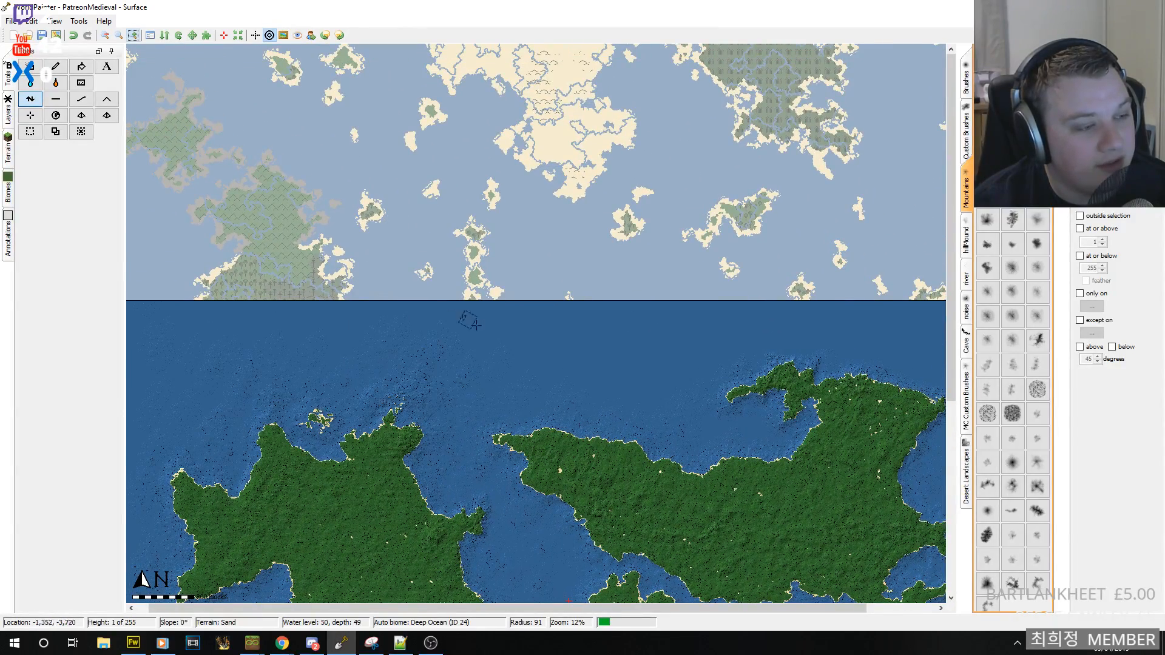
pyautogui.moveTo(568, 602)
pyautogui.mouseDown(button='middle')
pyautogui.moveTo(561, 346)
pyautogui.moveTo(629, 223)
pyautogui.moveTo(642, 233)
pyautogui.moveTo(586, 415)
pyautogui.moveTo(387, 366)
pyautogui.mouseUp(button='middle')
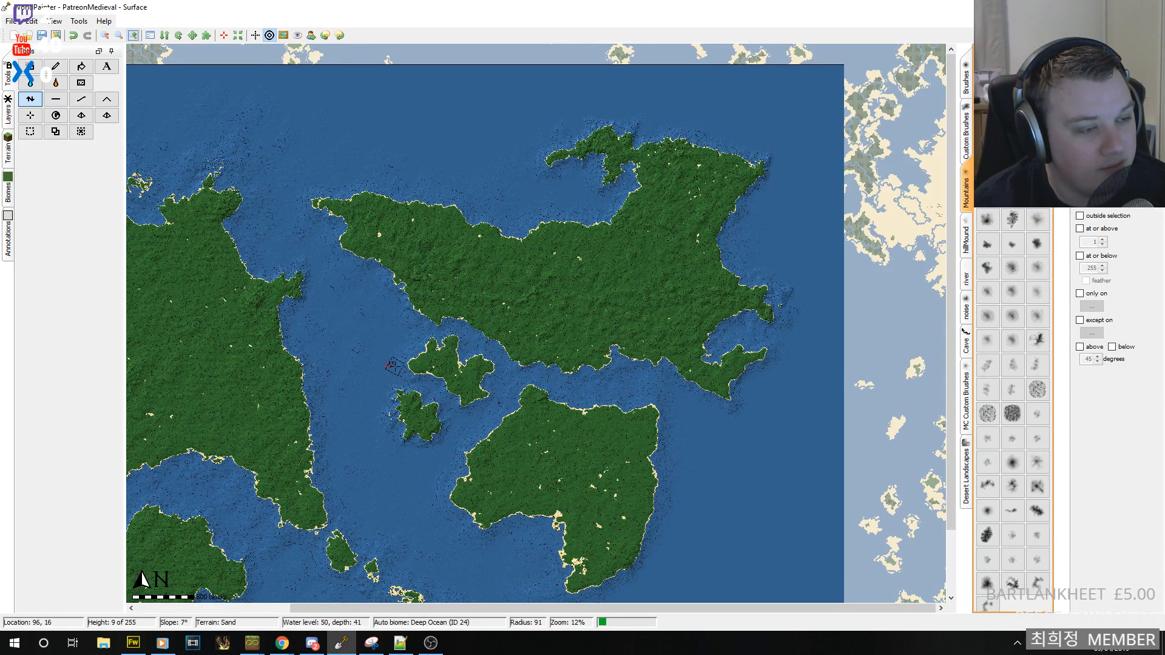
pyautogui.moveTo(387, 366); pyautogui.dragTo(542, 348, button='middle')
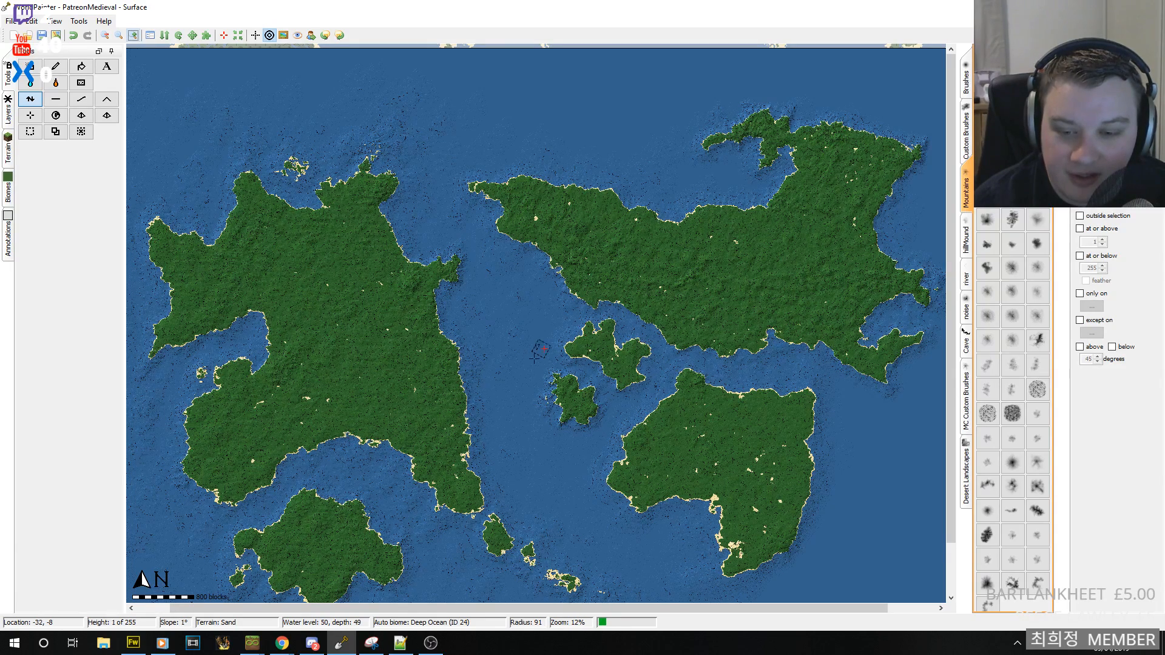
pyautogui.moveTo(365, 452)
pyautogui.mouseDown(button='middle')
pyautogui.moveTo(437, 382)
pyautogui.moveTo(553, 388)
pyautogui.mouseUp(button='middle')
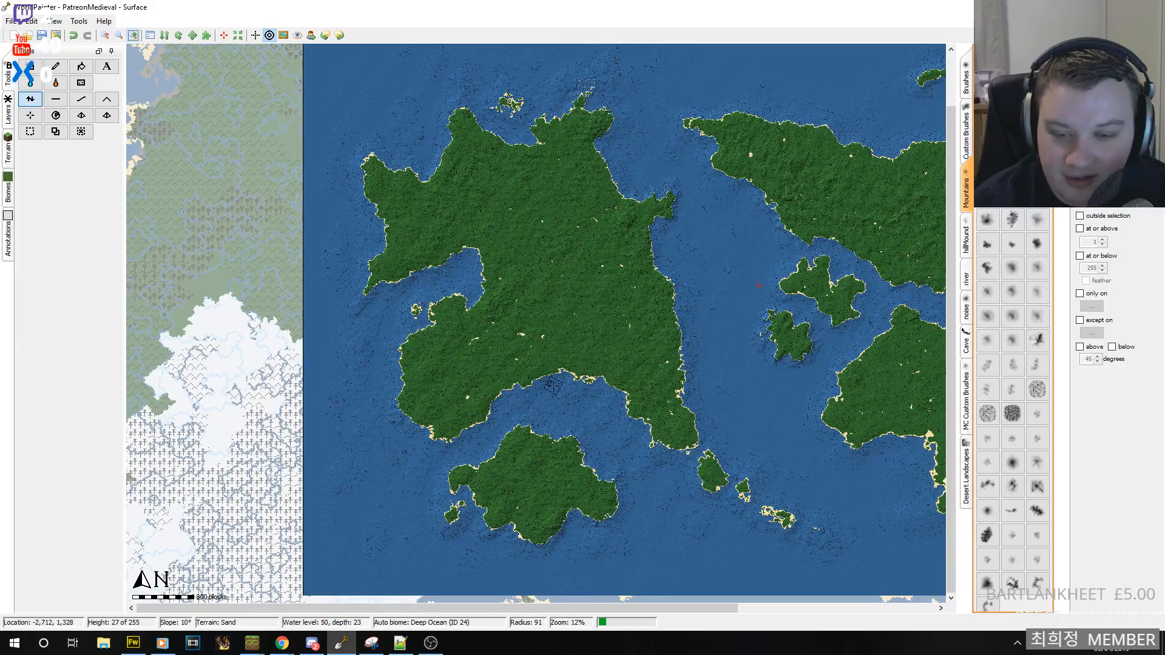
pyautogui.moveTo(643, 364); pyautogui.dragTo(501, 437, button='middle')
pyautogui.moveTo(761, 362); pyautogui.dragTo(506, 355, button='middle')
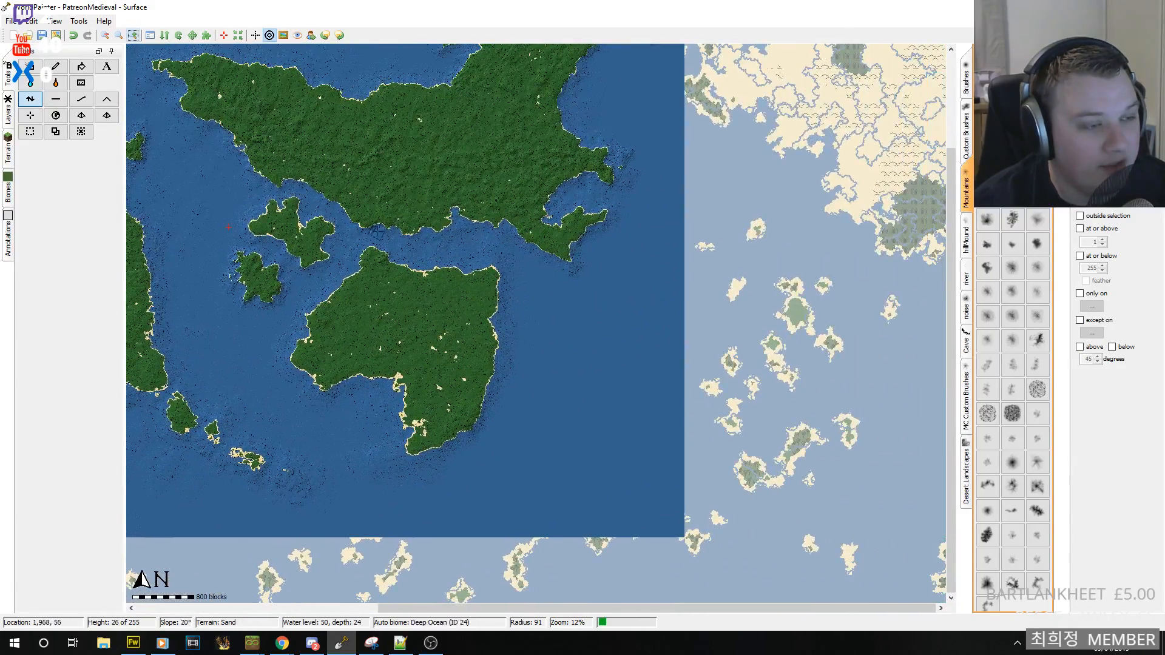
pyautogui.moveTo(388, 245); pyautogui.dragTo(561, 440, button='middle')
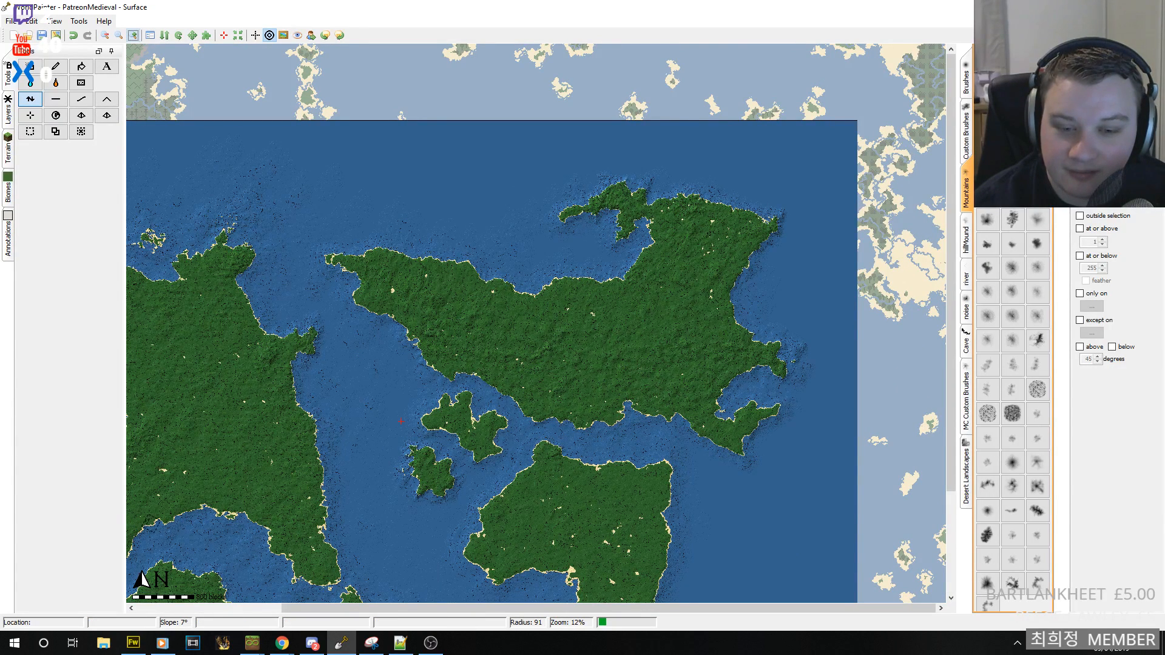
pyautogui.click(282, 644)
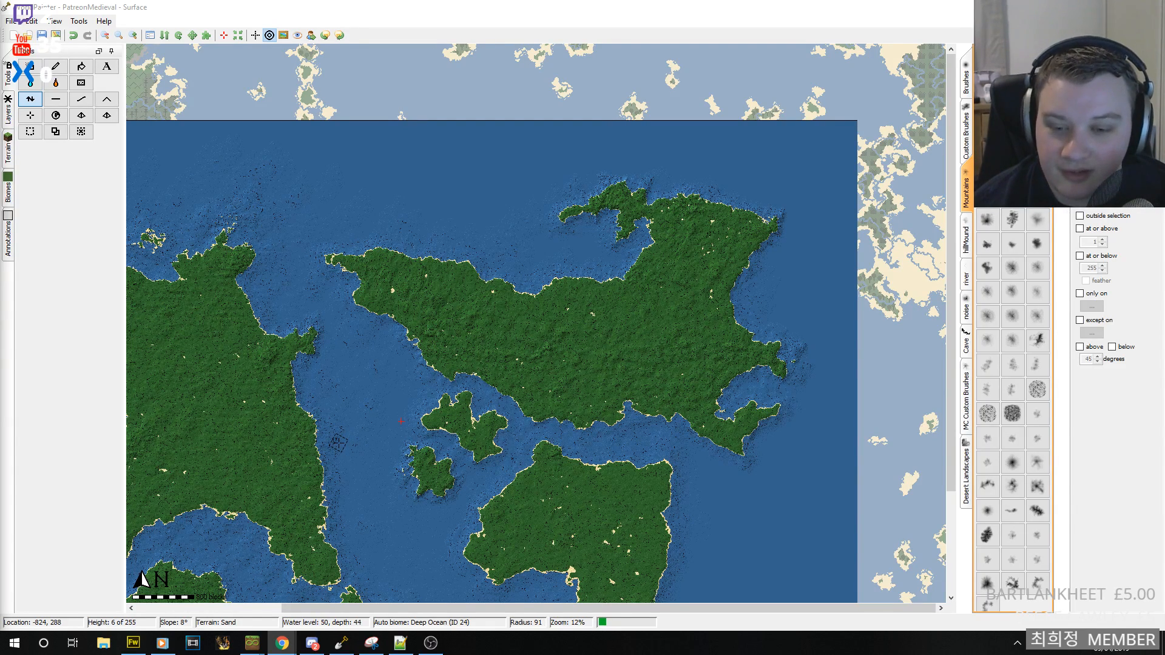
pyautogui.moveTo(456, 420); pyautogui.dragTo(646, 383, button='middle')
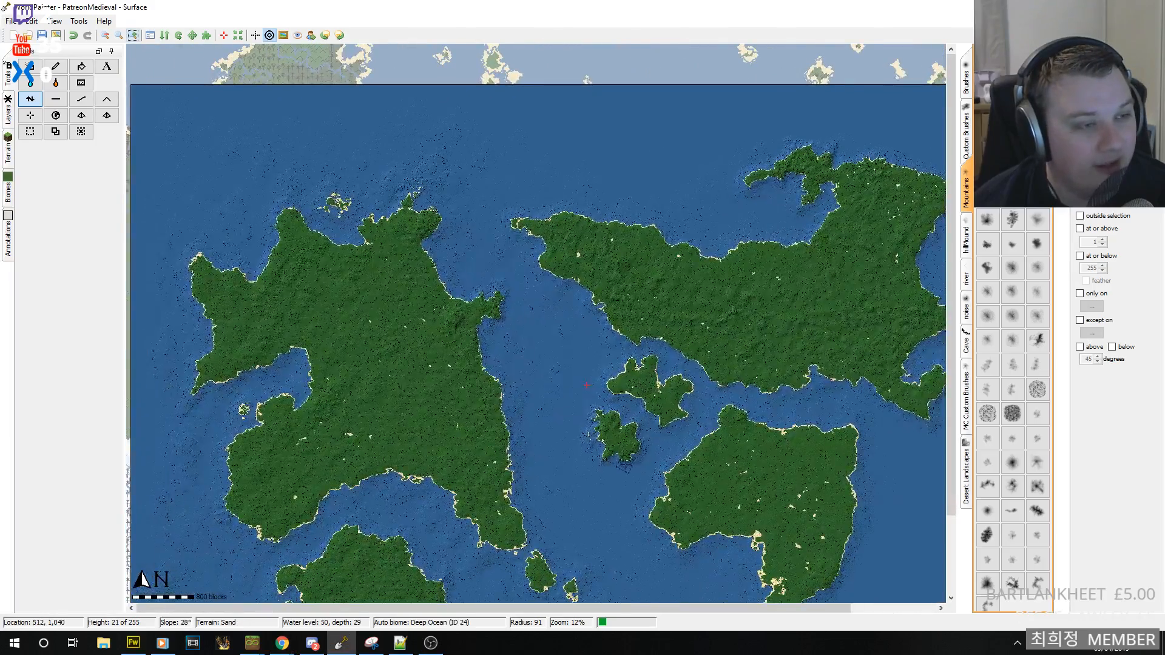
pyautogui.moveTo(629, 462); pyautogui.dragTo(662, 336, button='middle')
pyautogui.moveTo(625, 257); pyautogui.dragTo(654, 223, button='middle')
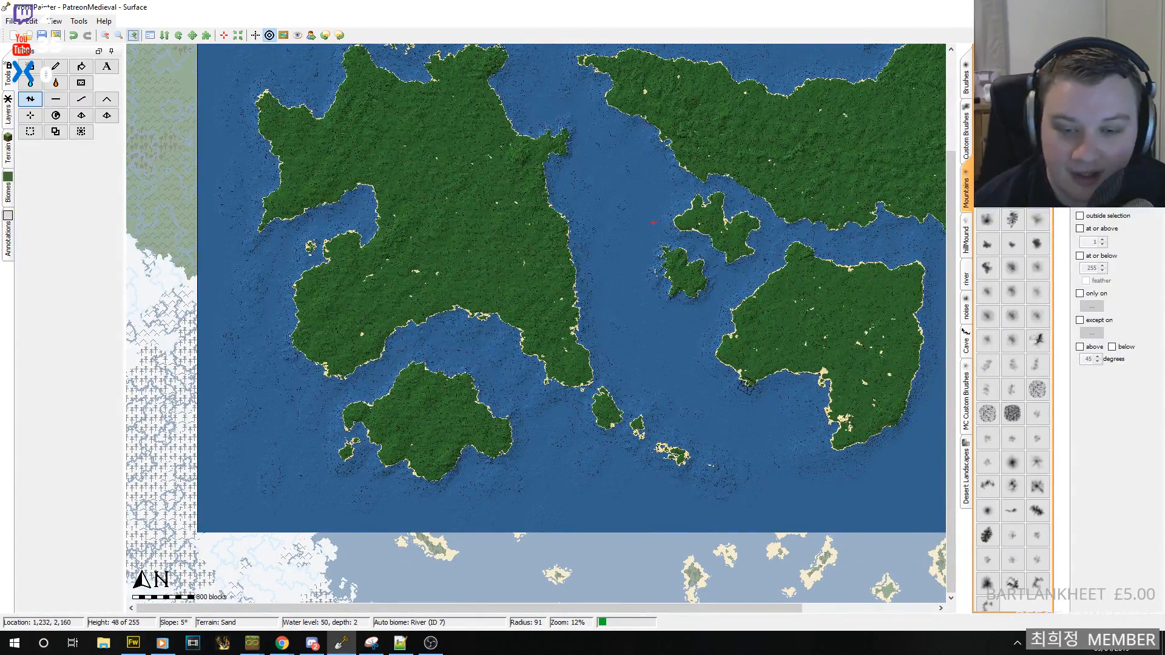